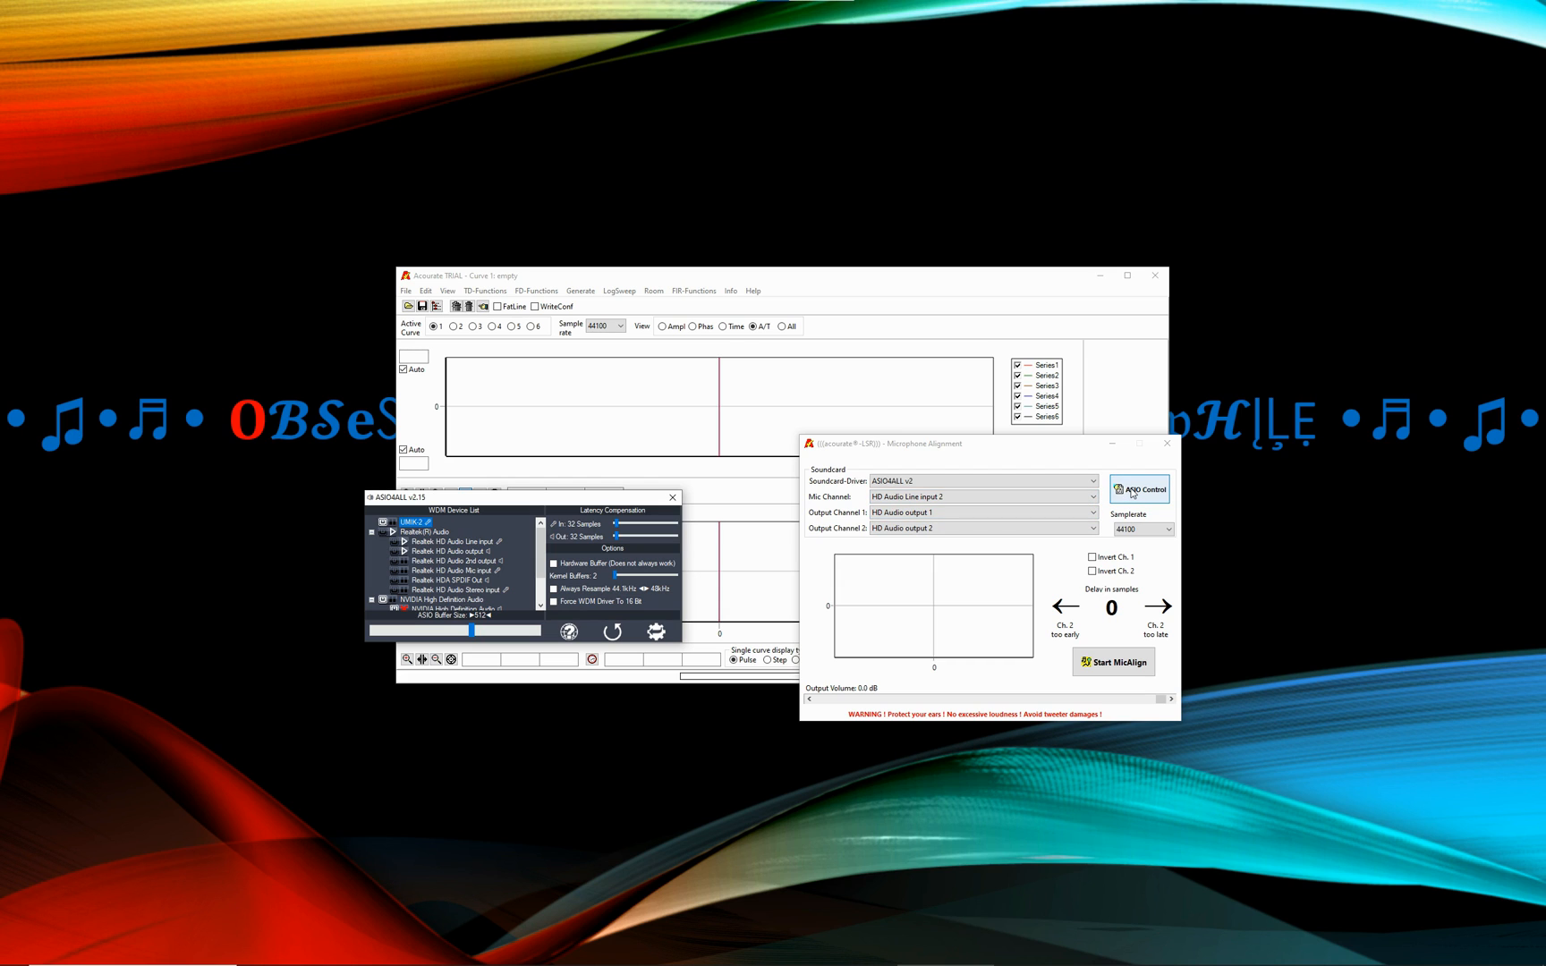
Step: Check the WDM device list in the ASIO4ALL settings and close them
click(1132, 493)
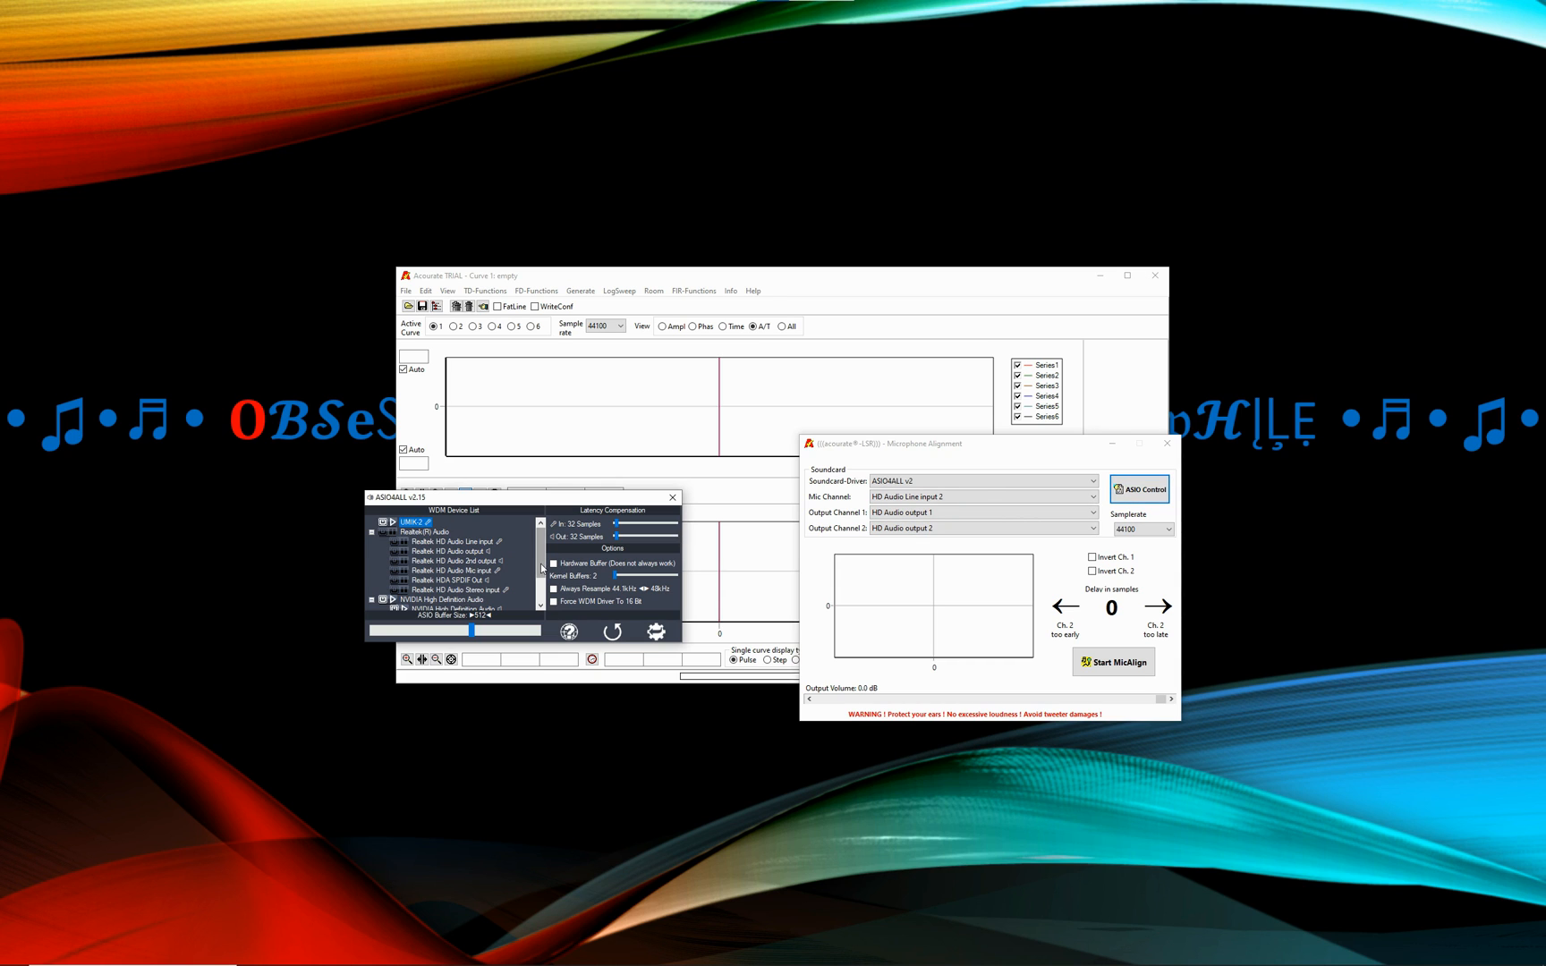
drag(541, 569, 541, 560)
click(672, 497)
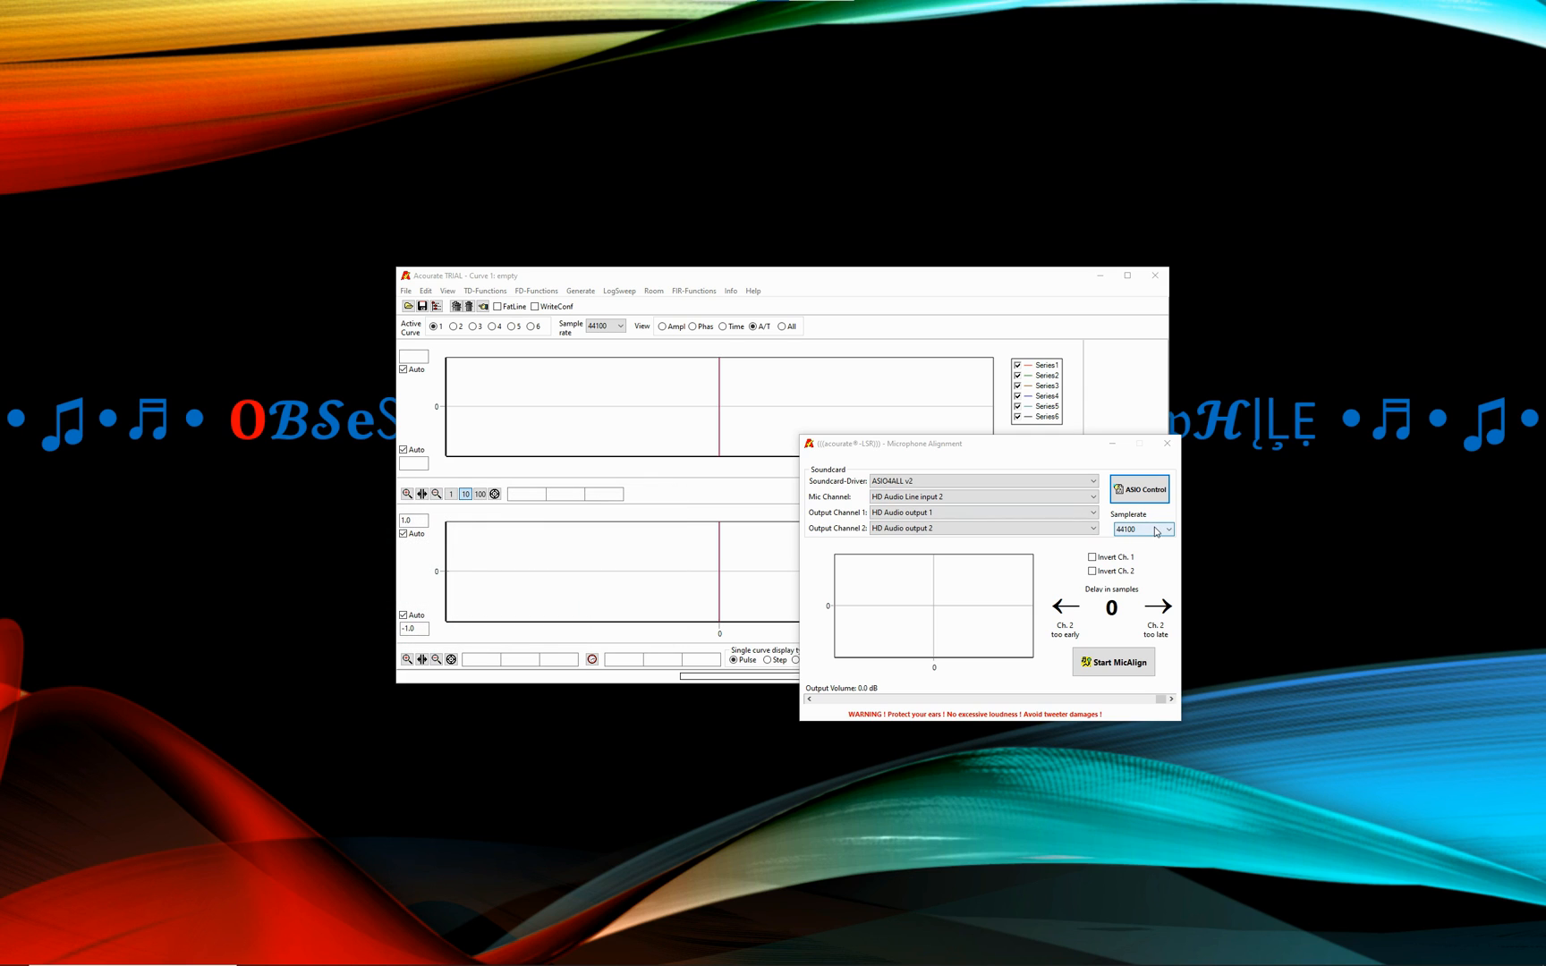
Step: Run the microphone alignment test at a 44100 sample rate and repeat it at 192000, stopping each run
click(1114, 664)
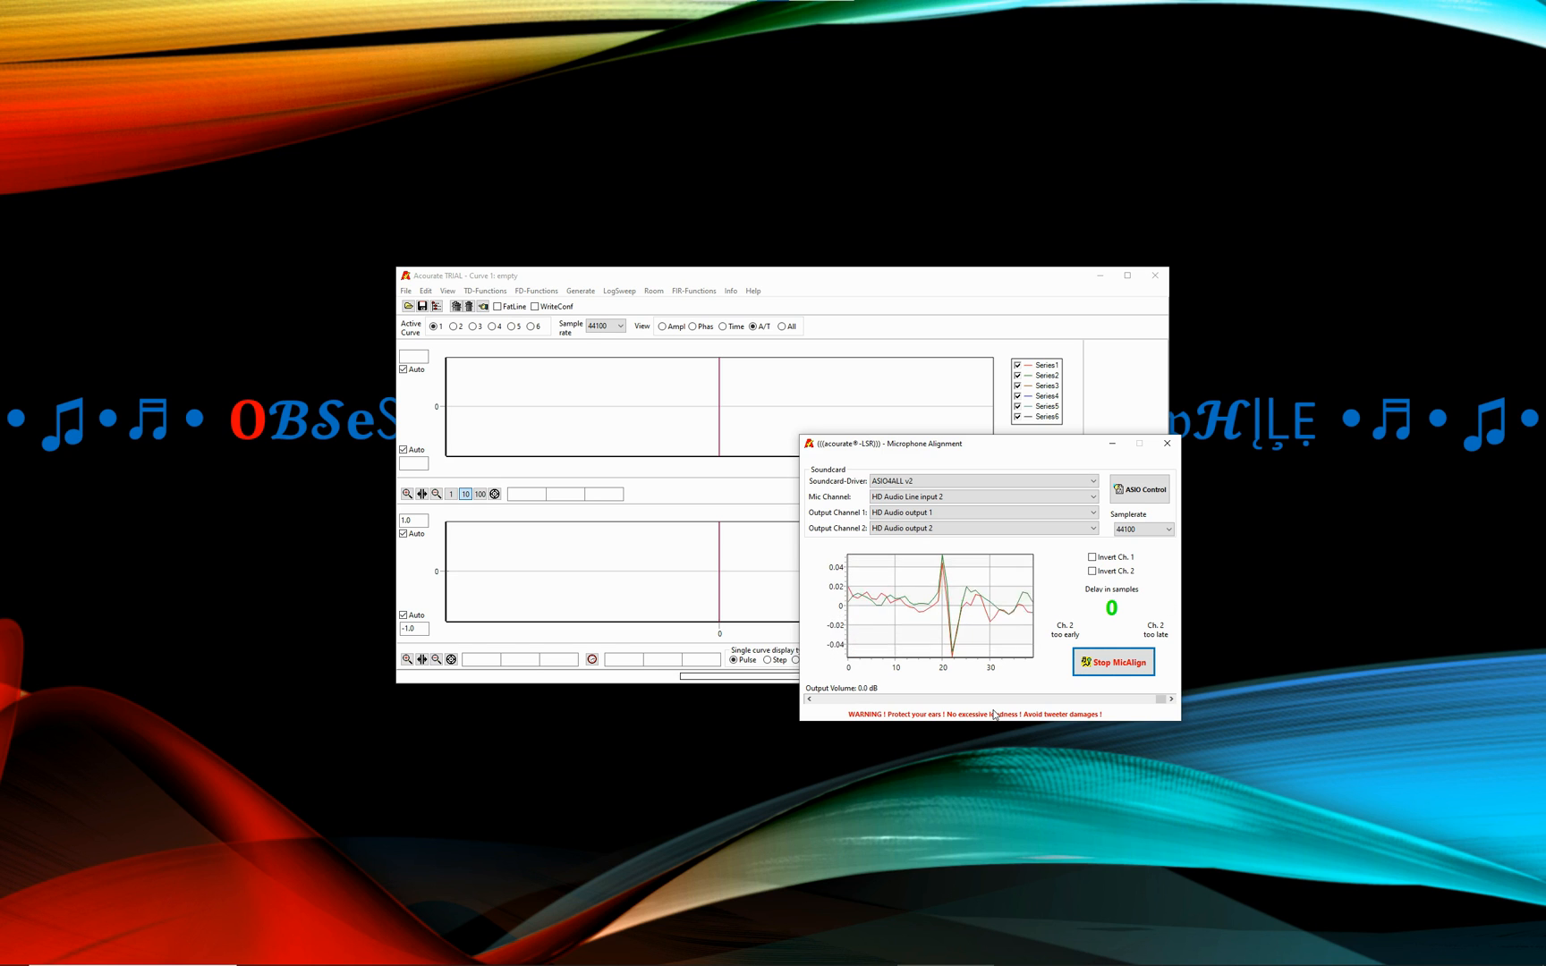
click(1107, 671)
click(1149, 528)
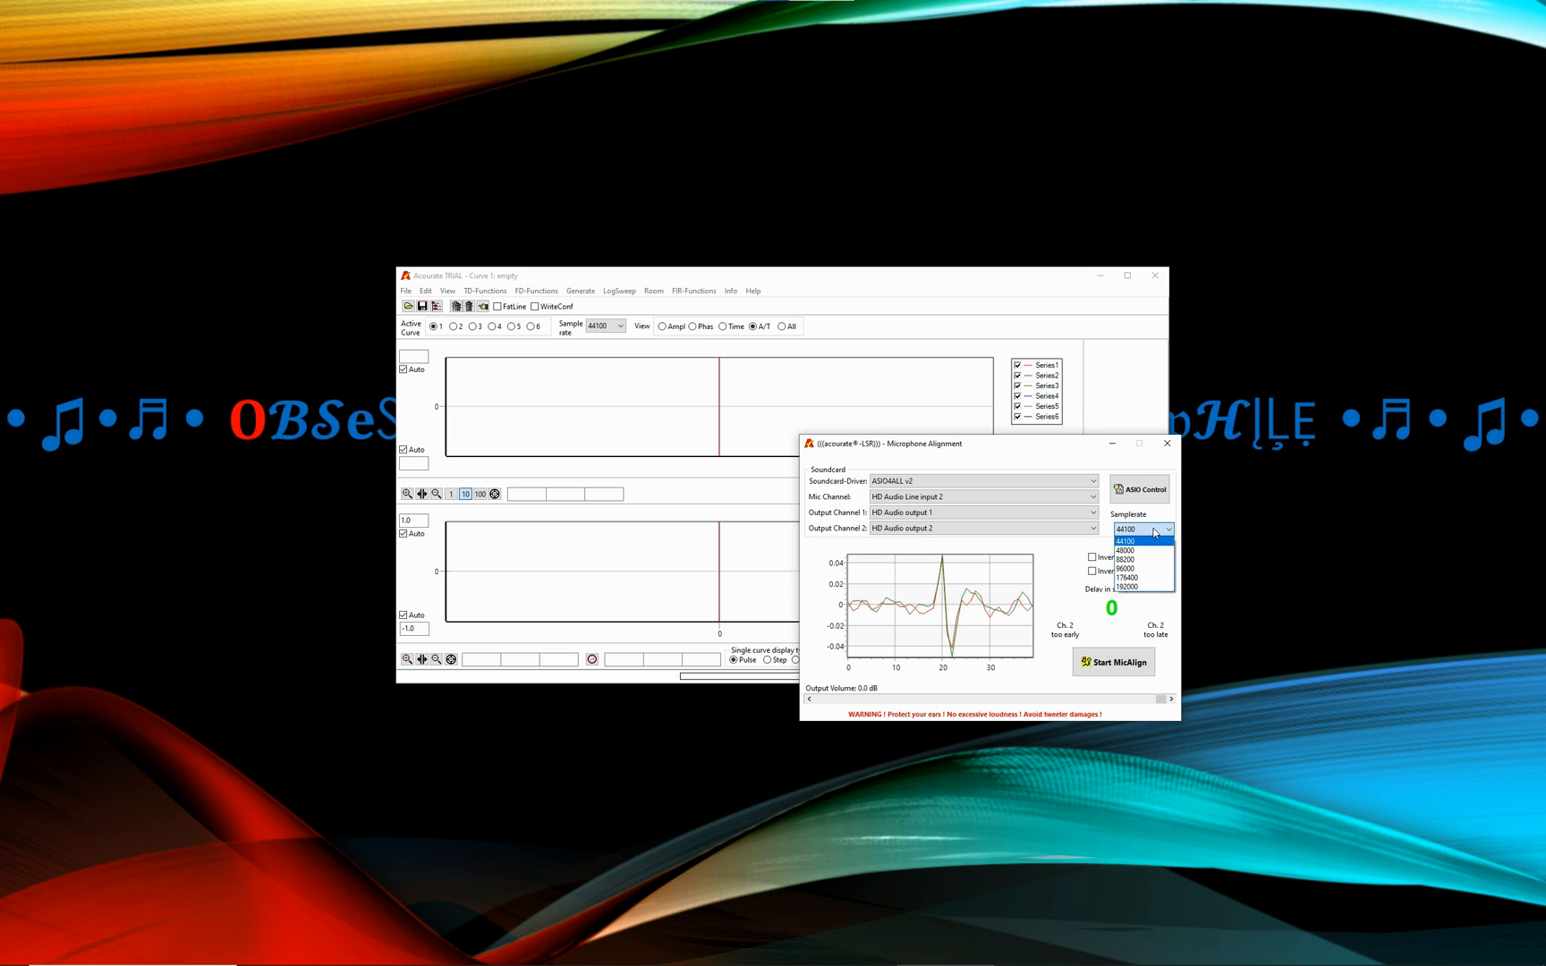
click(1137, 588)
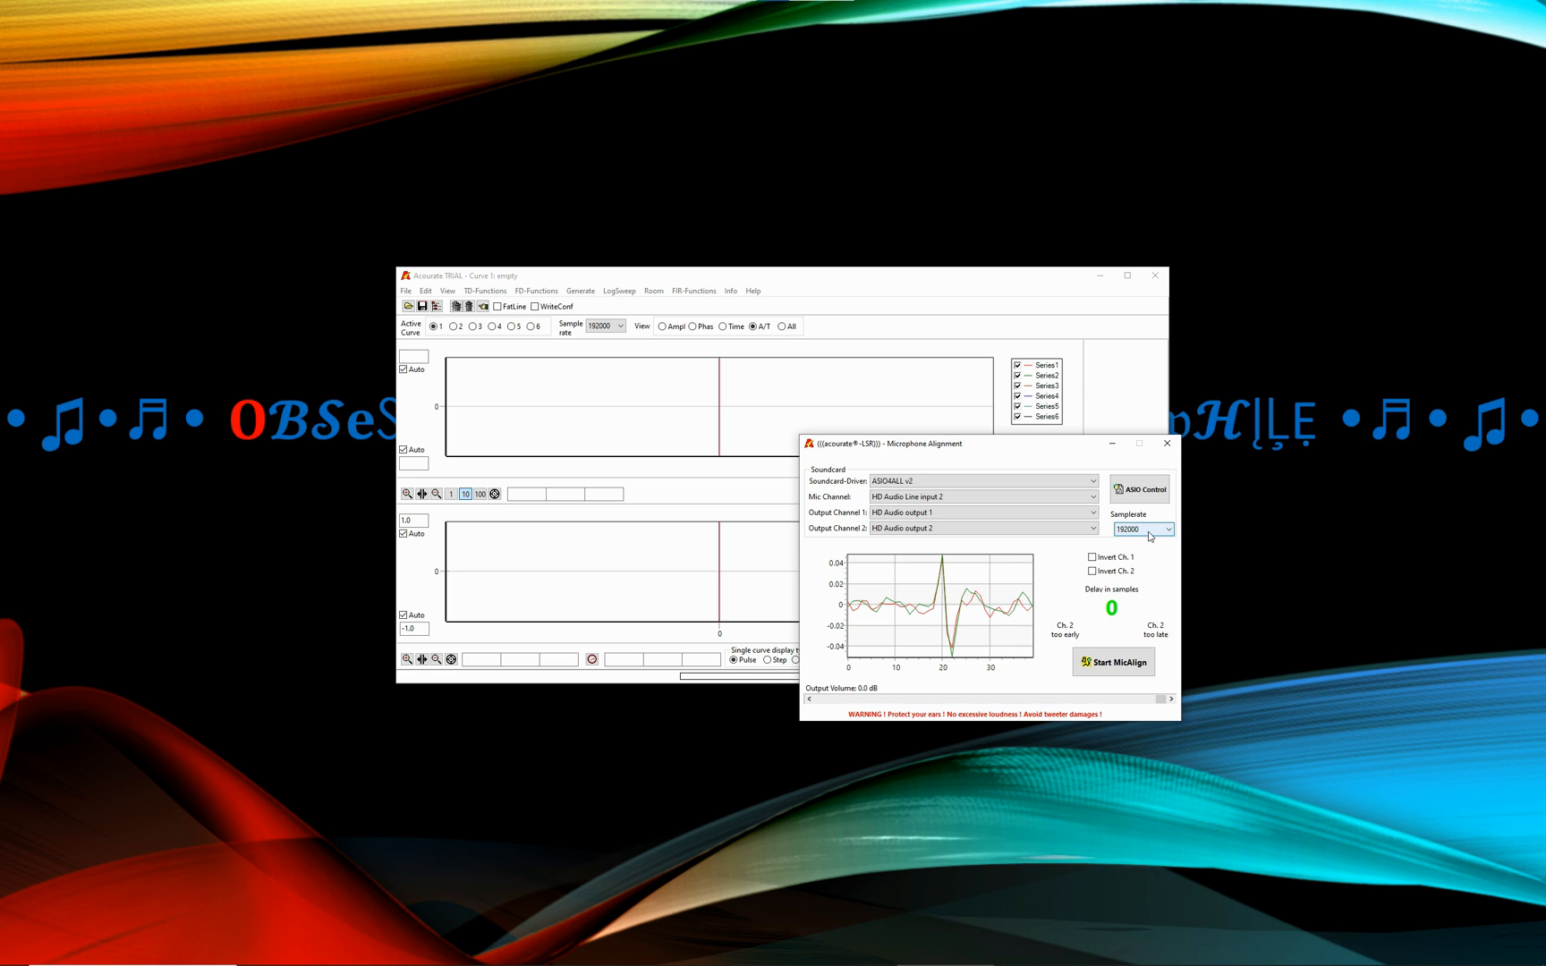
click(1108, 663)
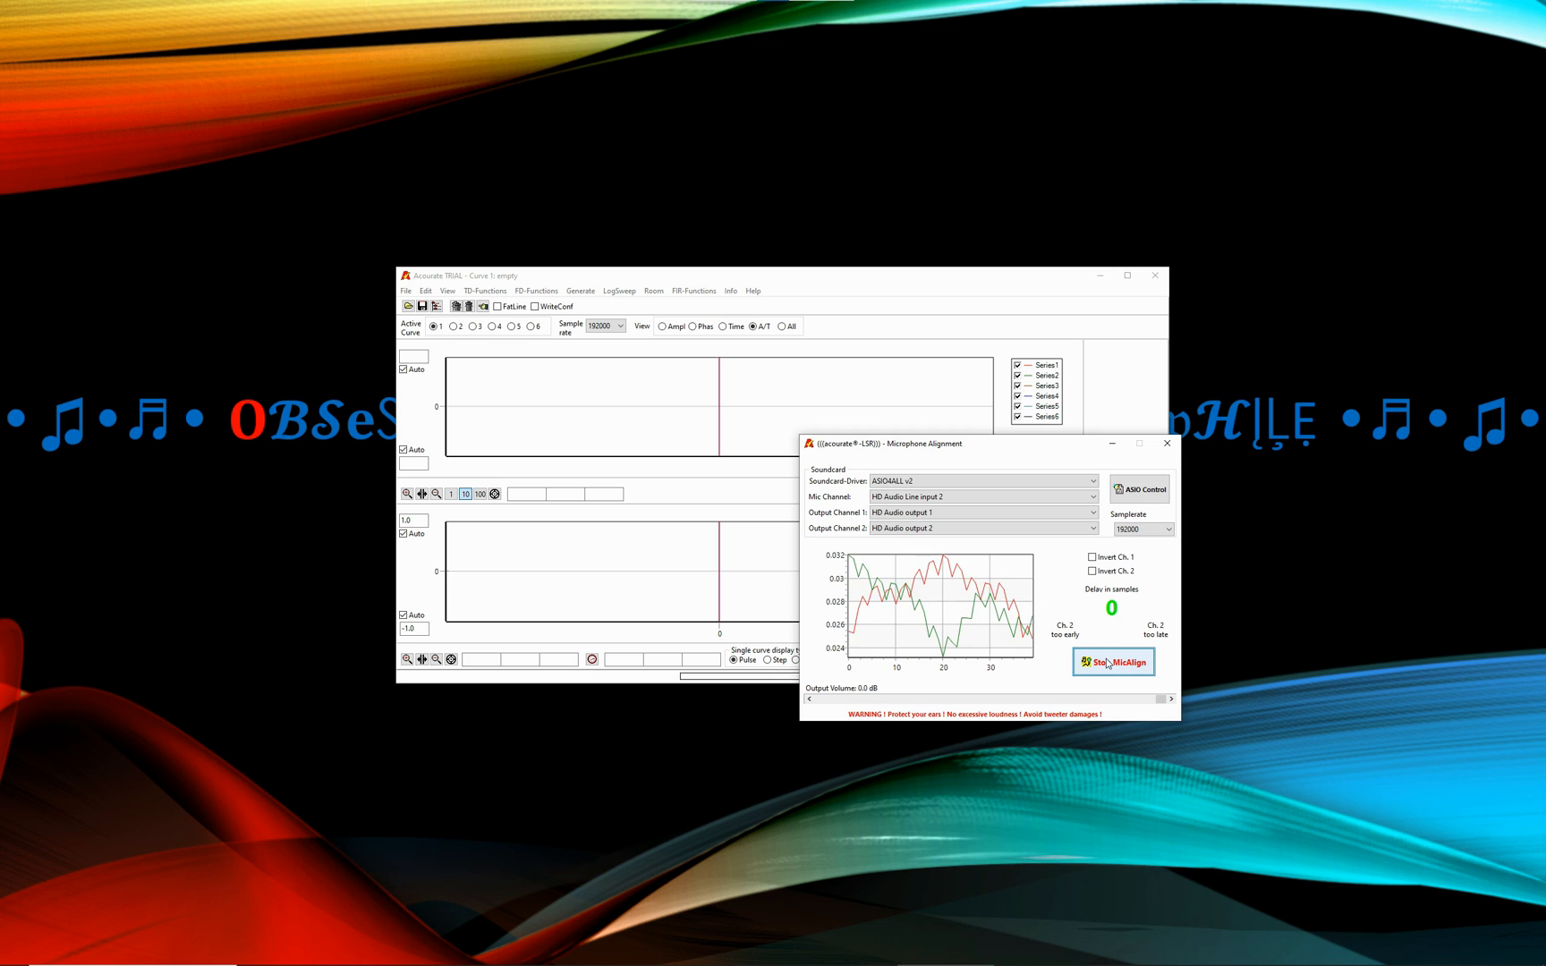
click(1108, 663)
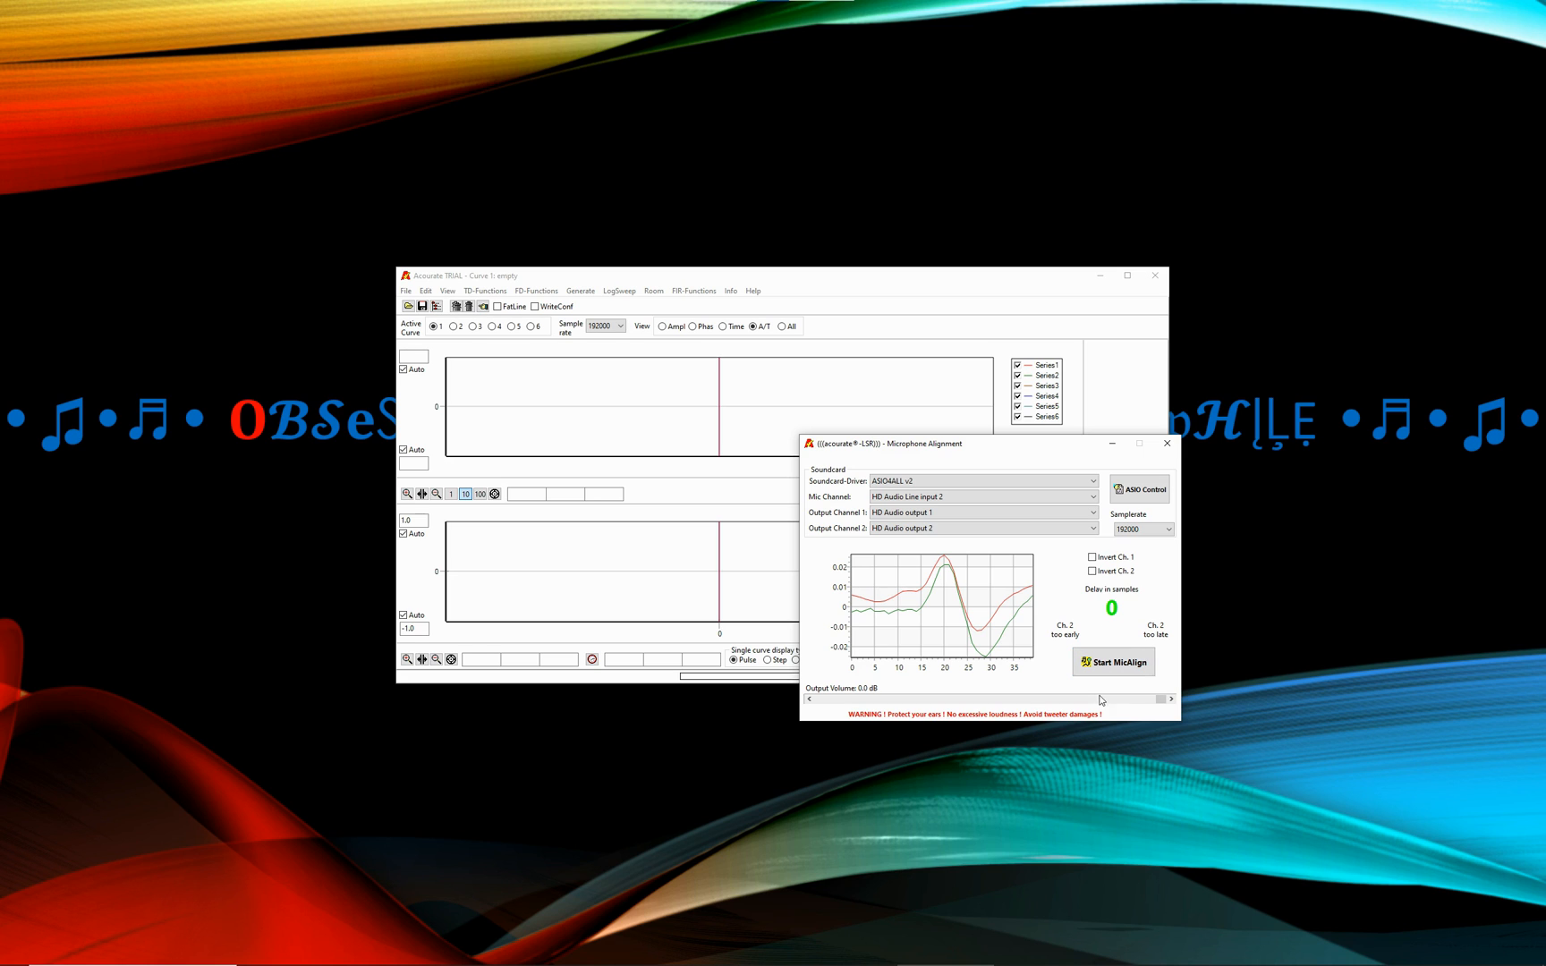
Step: Close the microphone alignment and Acourate windows and launch REW, declining to use the detected miniDSP UMIK-2 for measurement
click(1174, 447)
click(1143, 277)
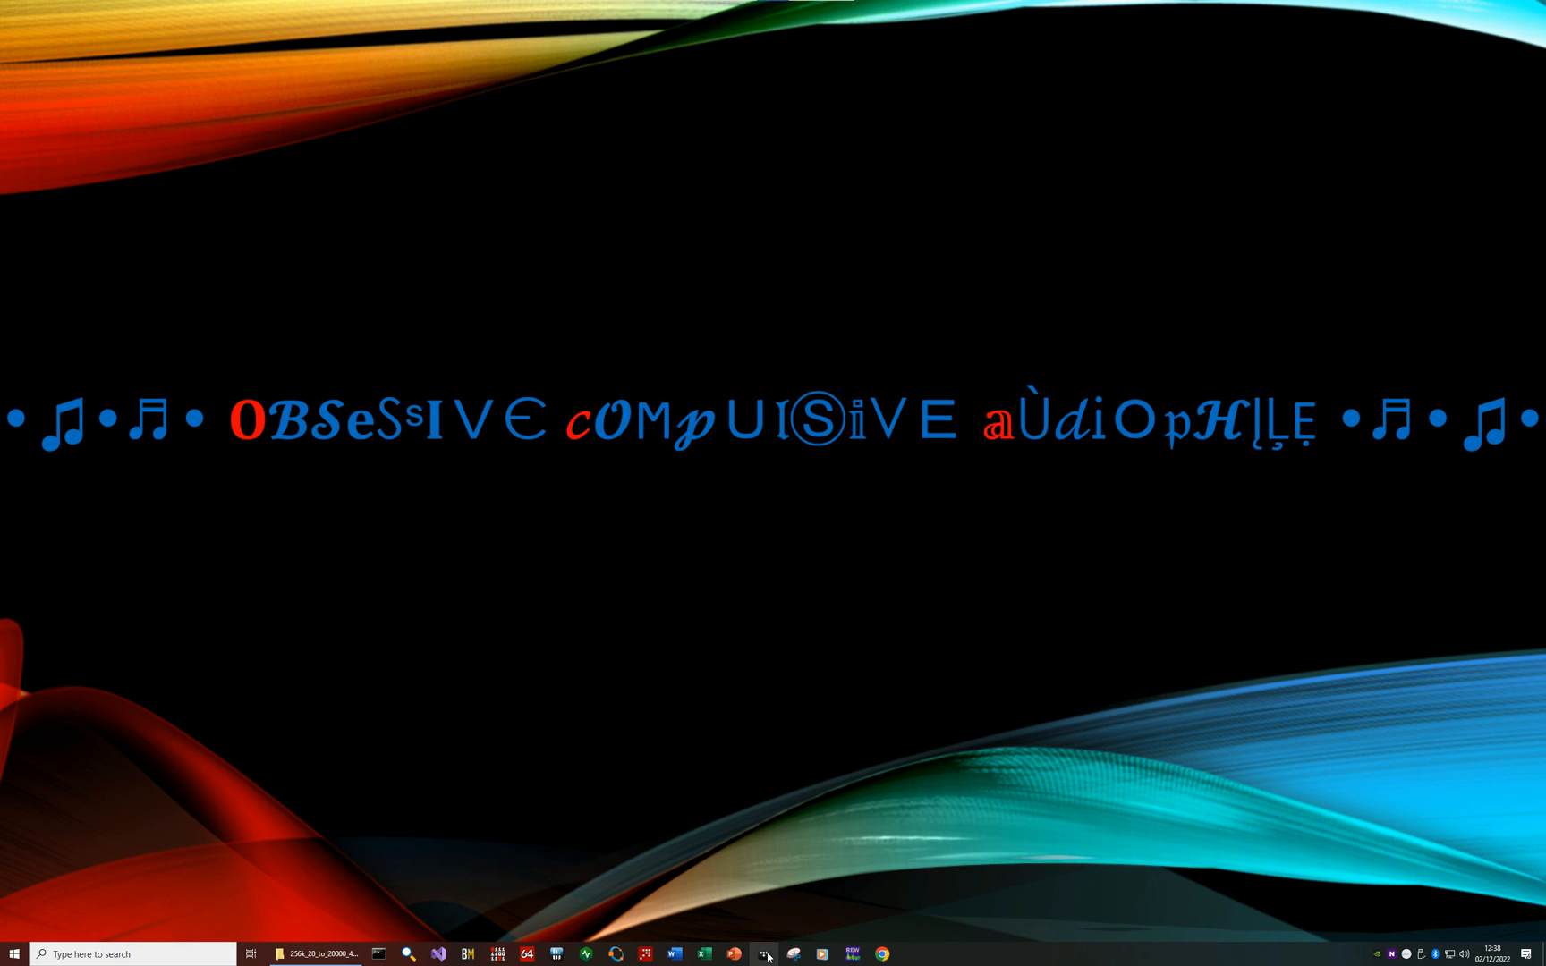
click(858, 958)
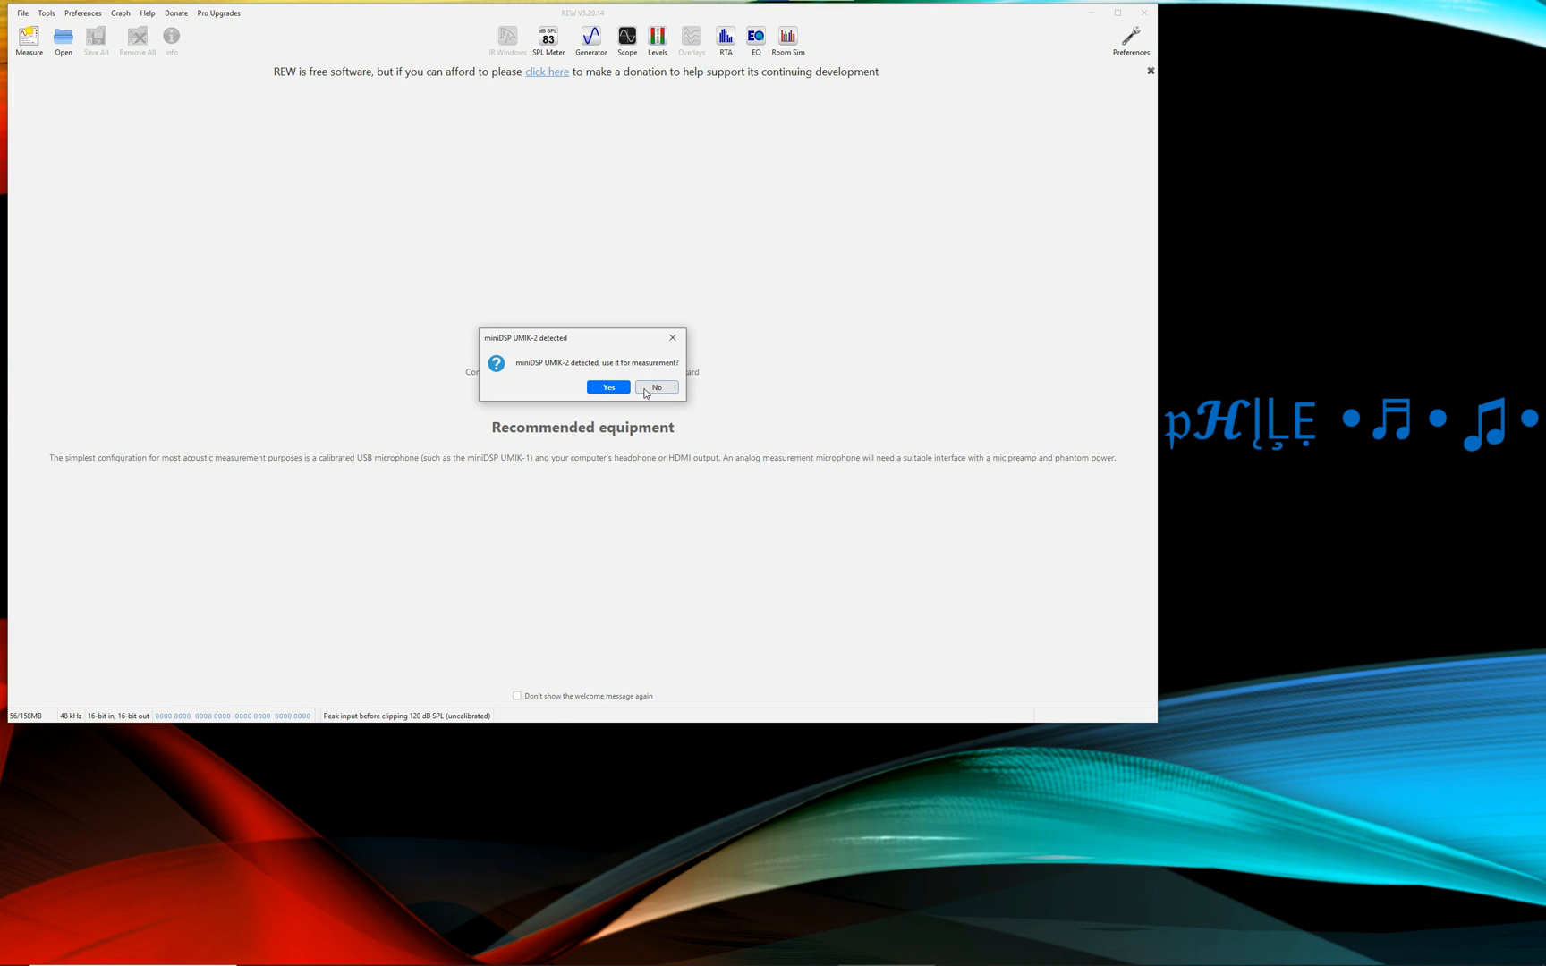
click(655, 388)
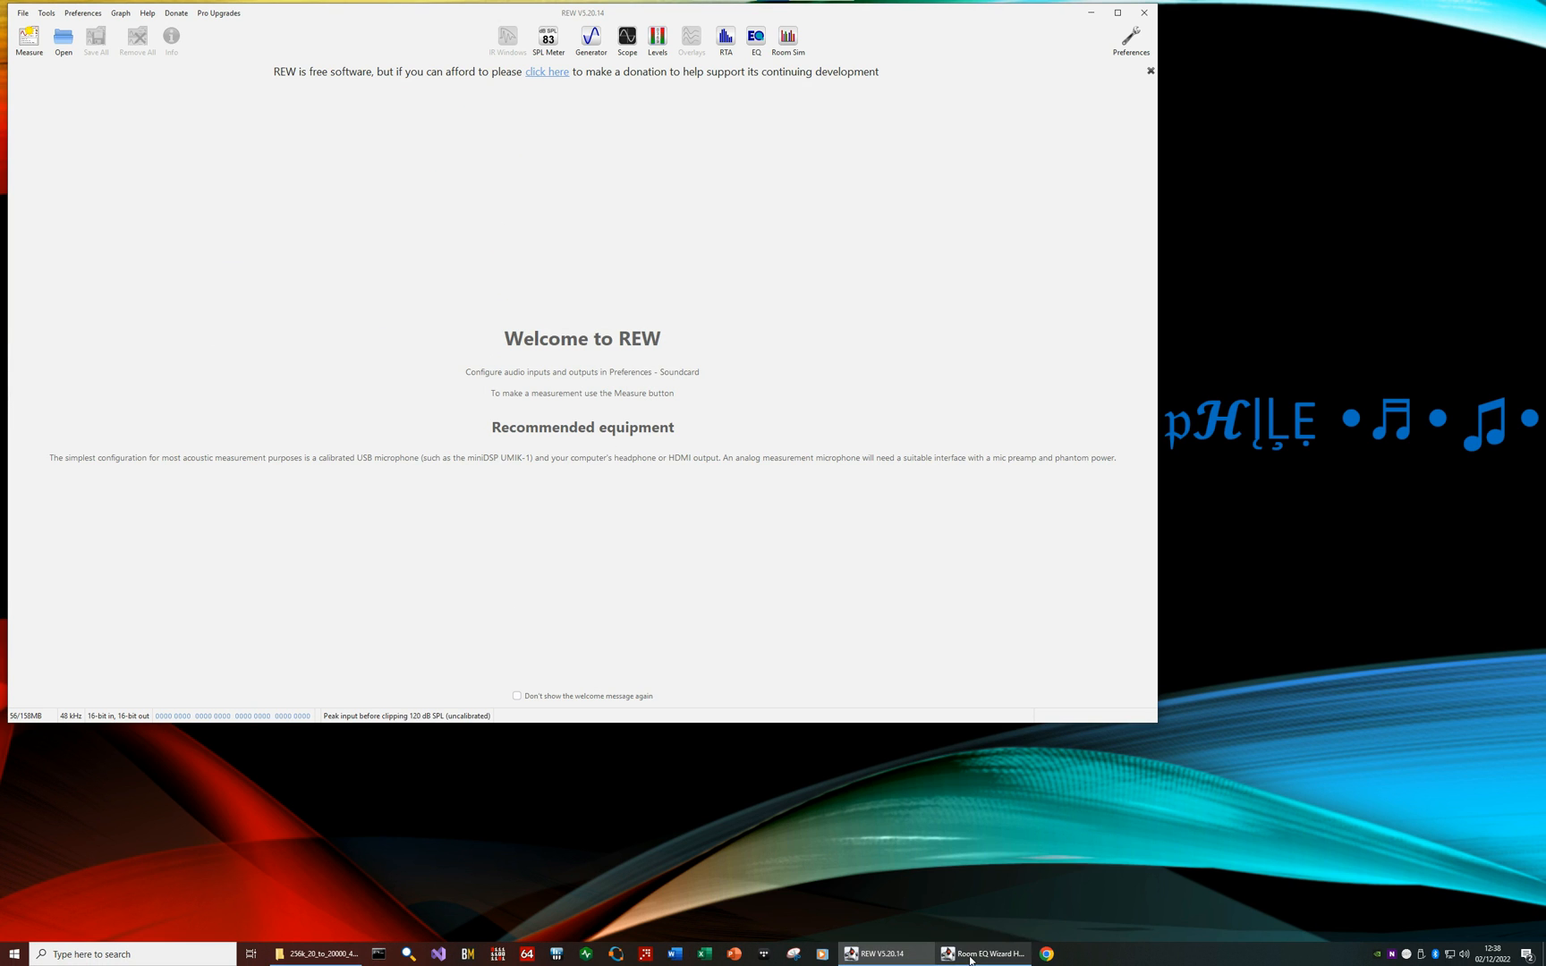
click(984, 960)
click(557, 49)
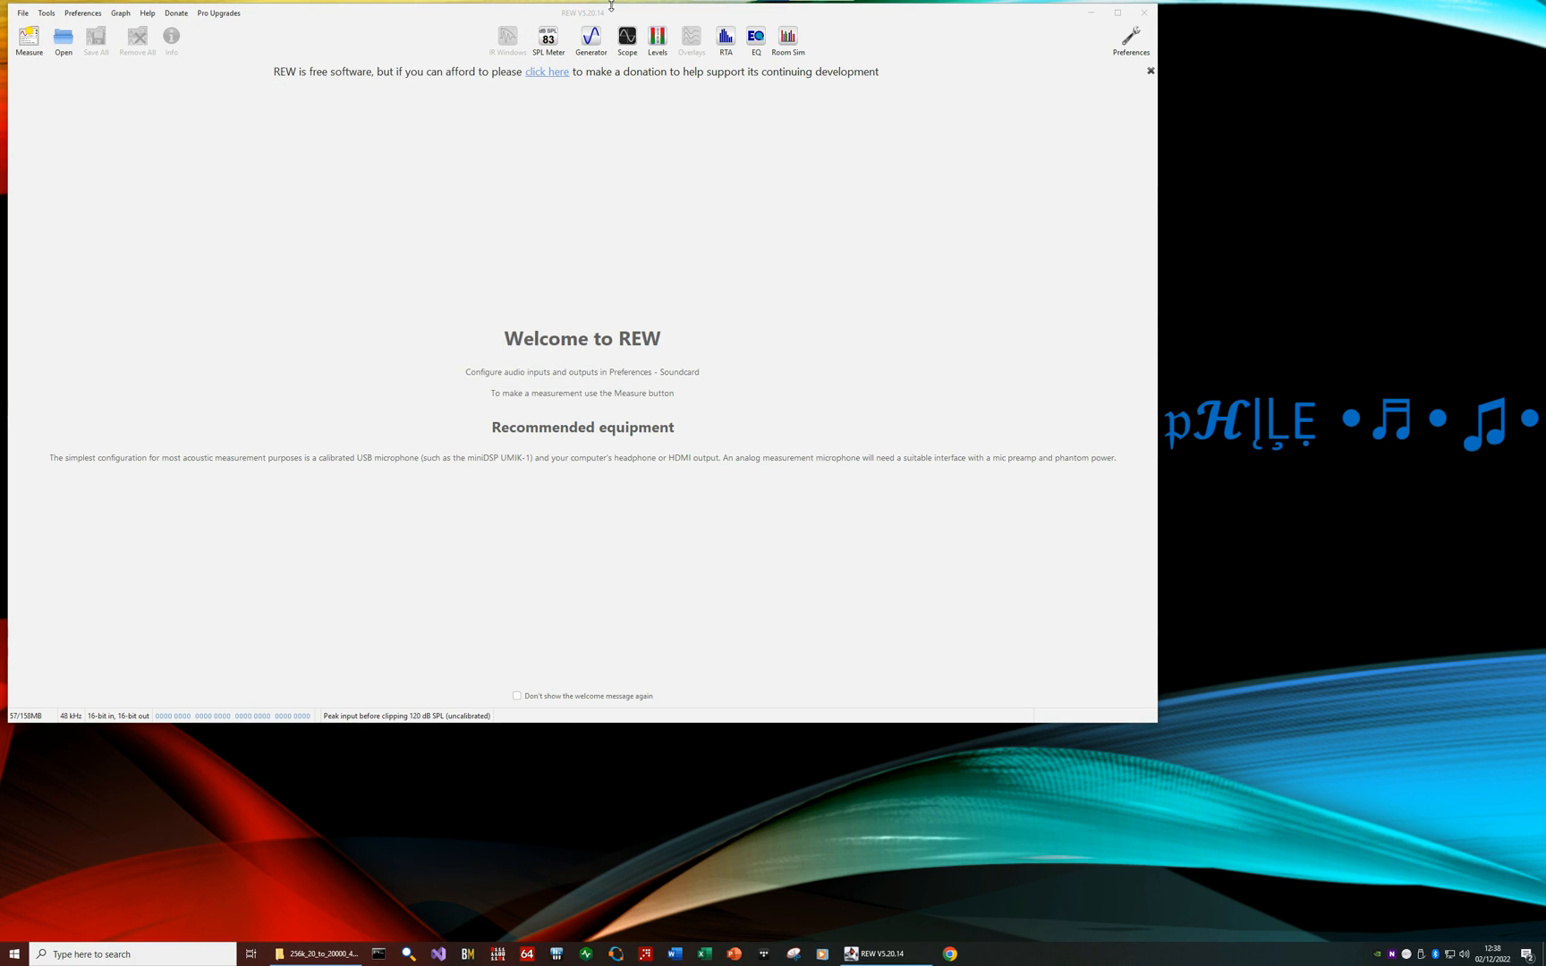
Step: Maximize the REW window, turning off the startup welcome message and dismissing the donation notice
double_click(1118, 16)
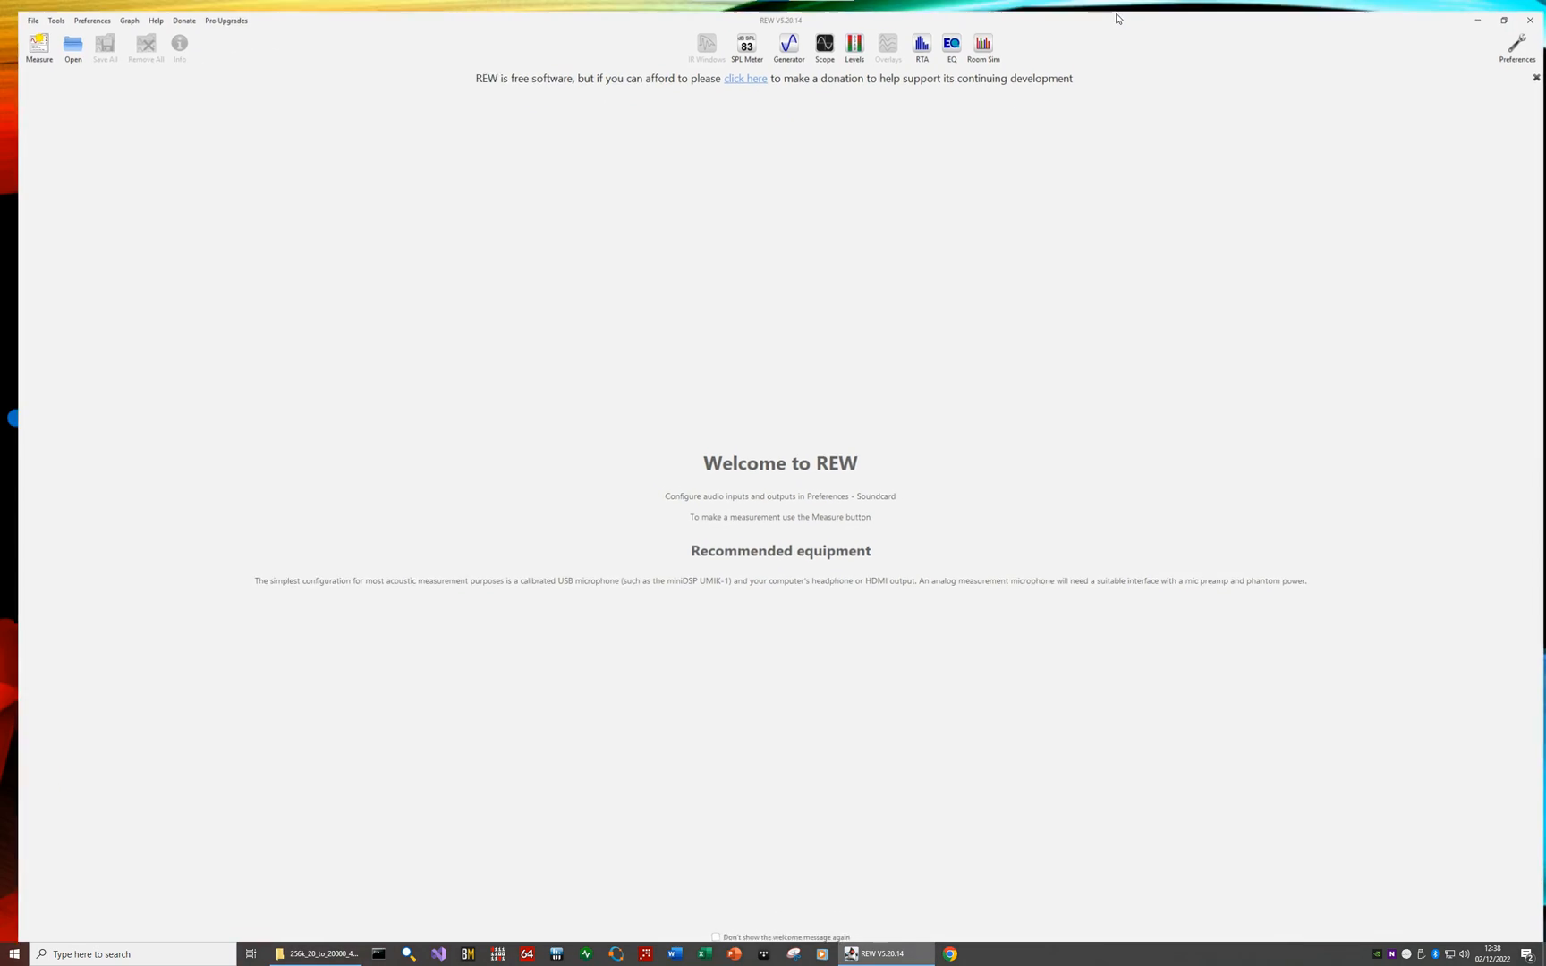
click(740, 941)
click(1539, 69)
Step: Open the soundcard preferences and set the driver type to ASIO with ASIO4ALL v2 as the device
click(1519, 36)
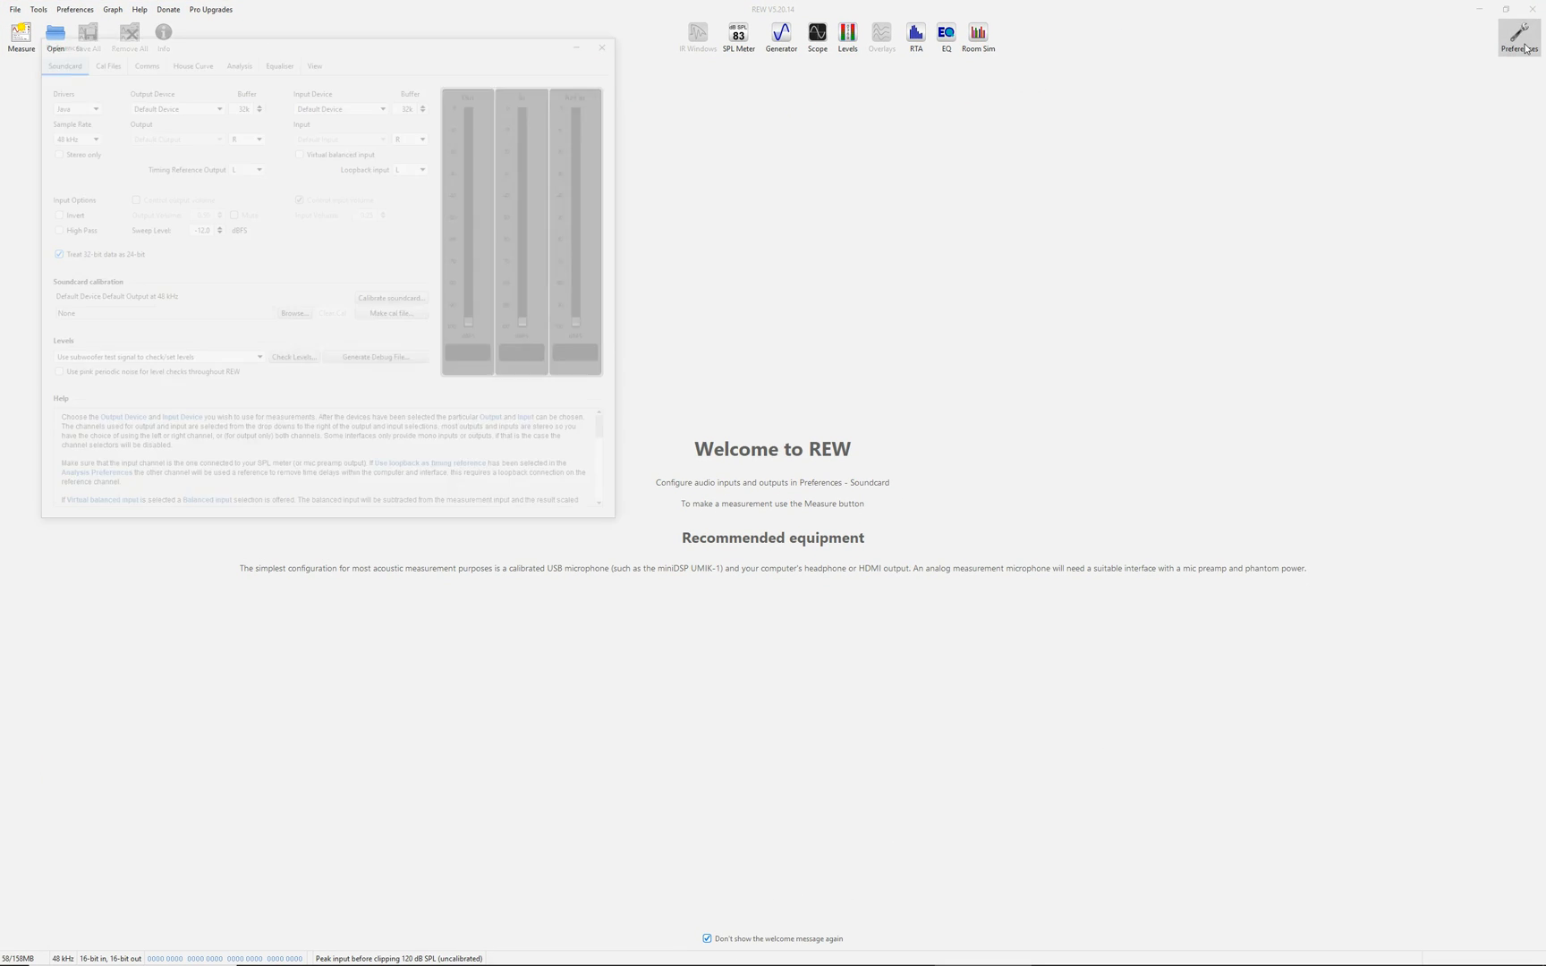
drag(327, 40, 781, 148)
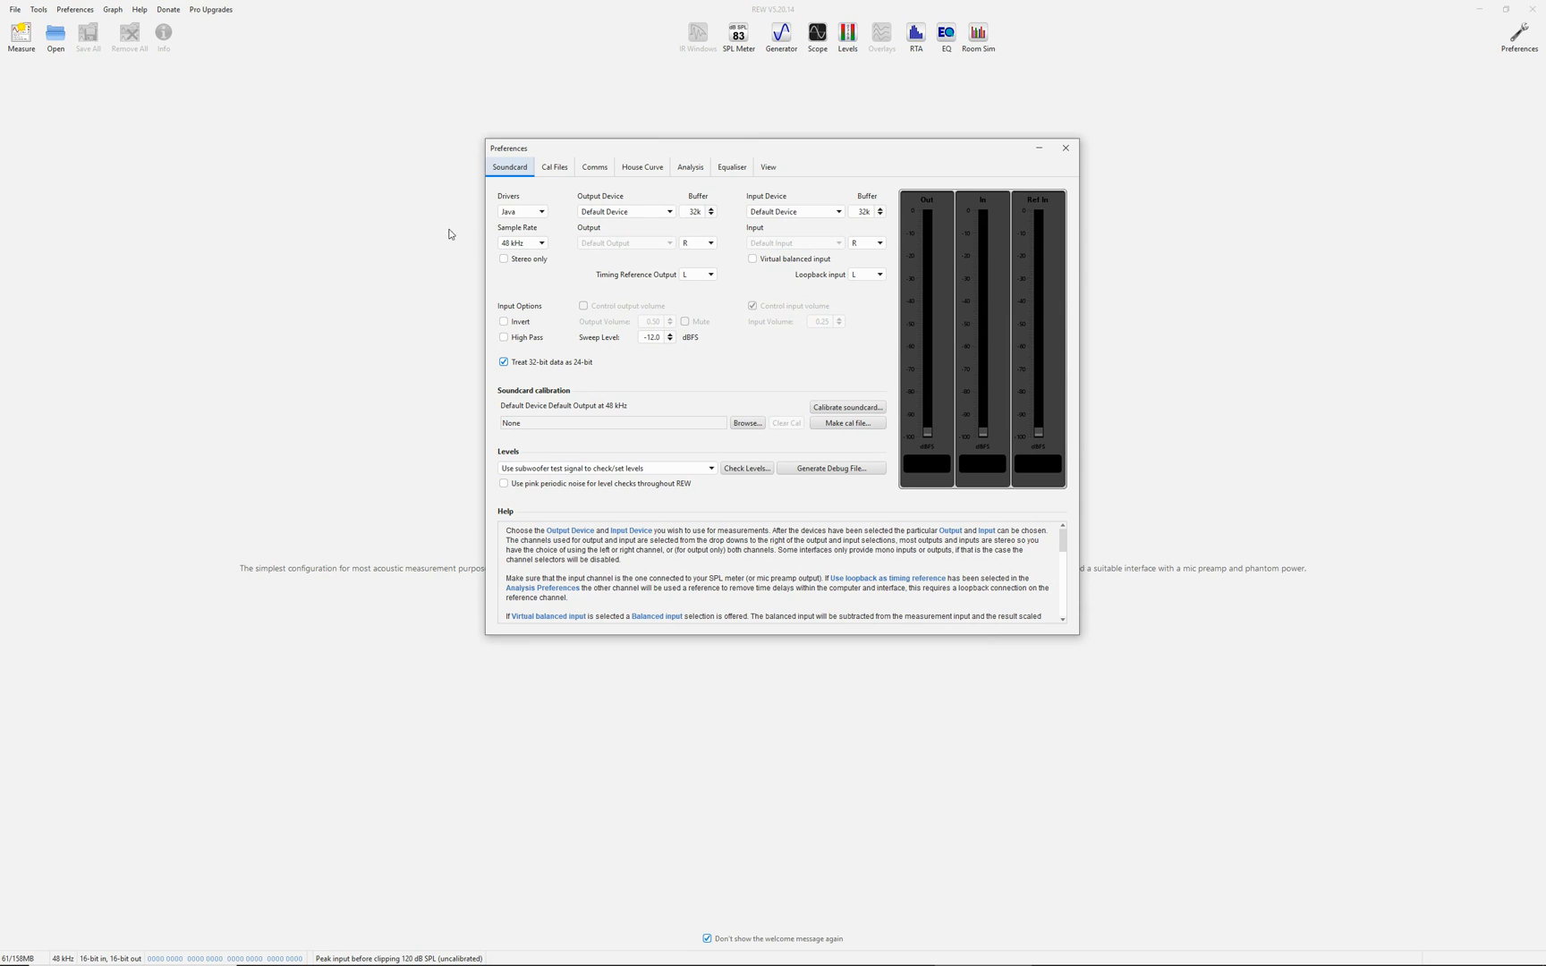
click(522, 211)
click(525, 238)
click(604, 212)
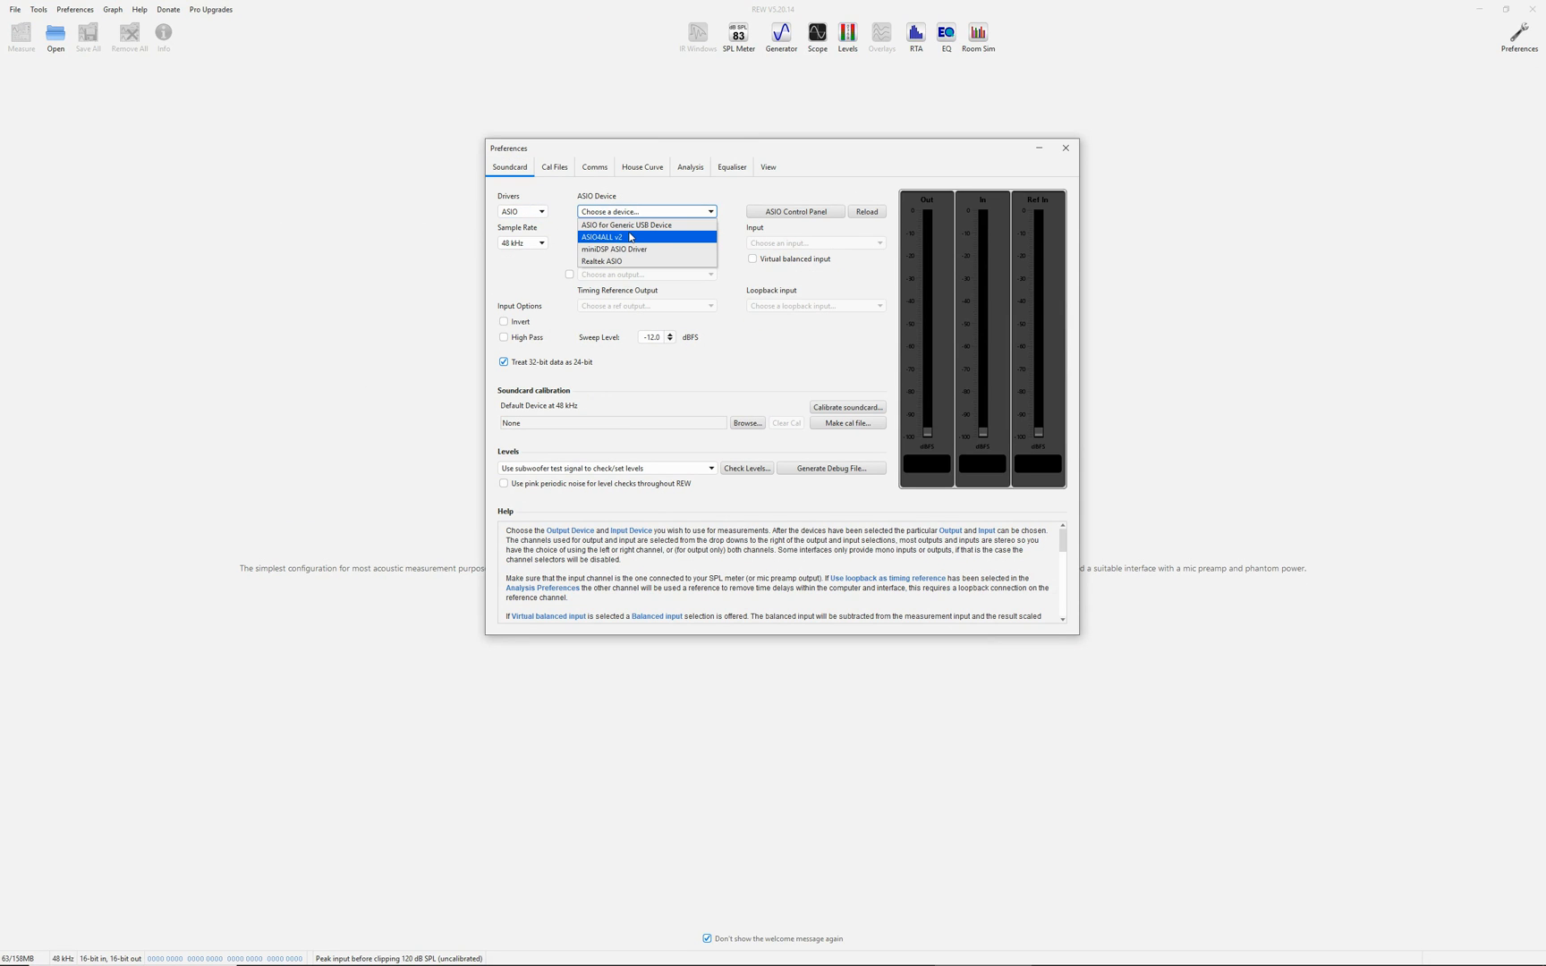
click(628, 240)
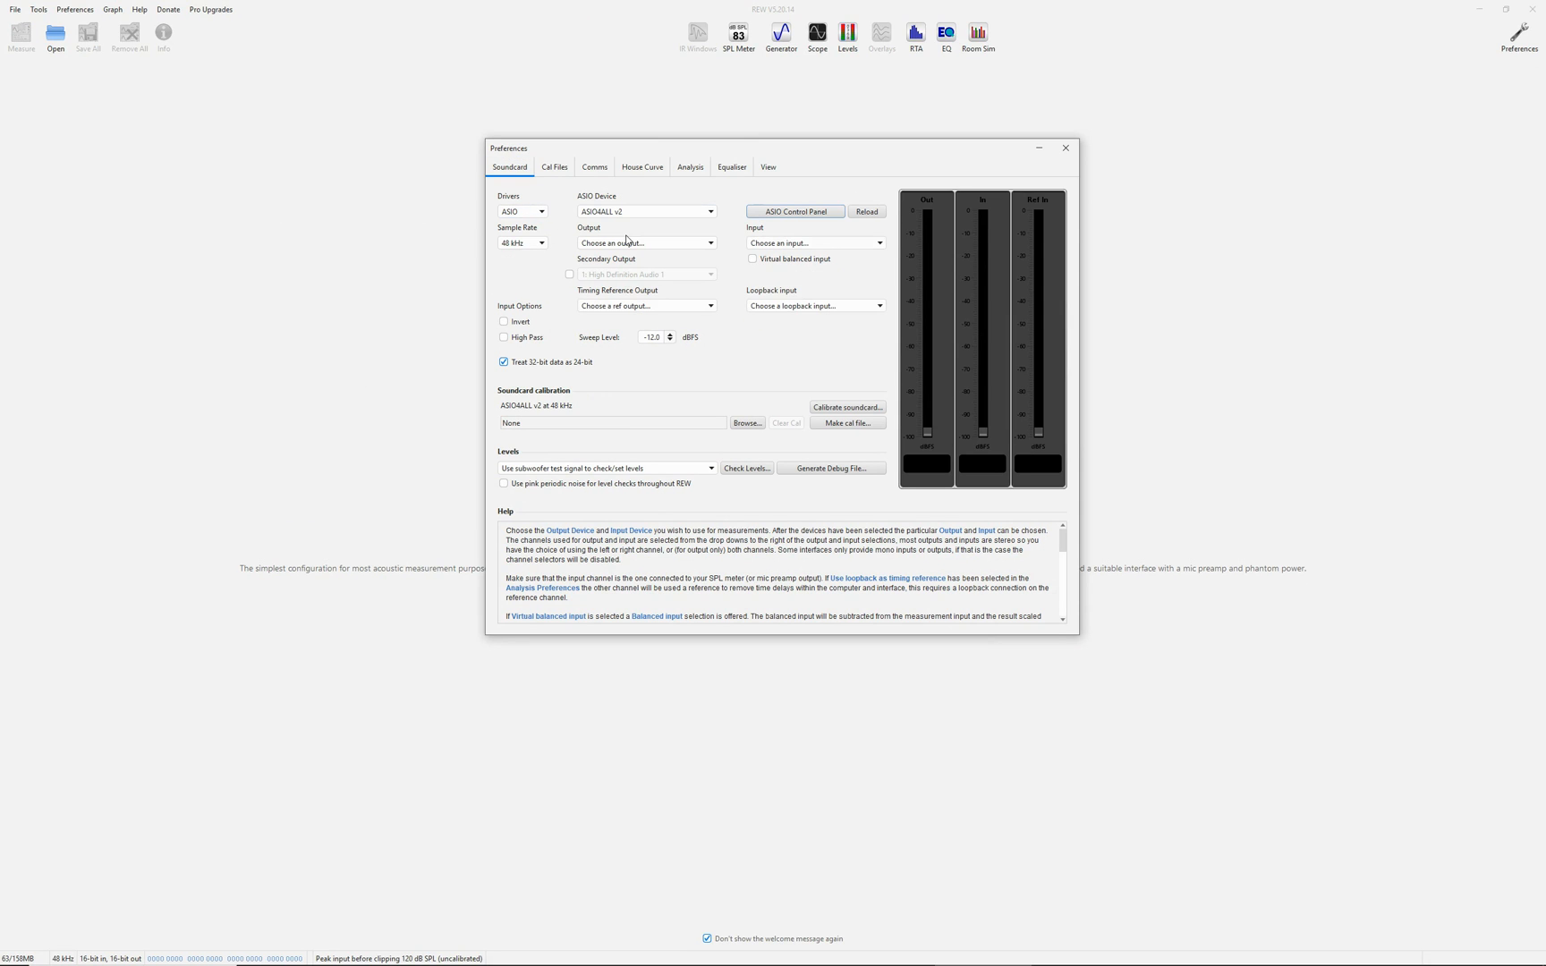
Step: Inspect the input and output interfaces available to REW in the ASIO control panel, including their supported sample rates
click(788, 214)
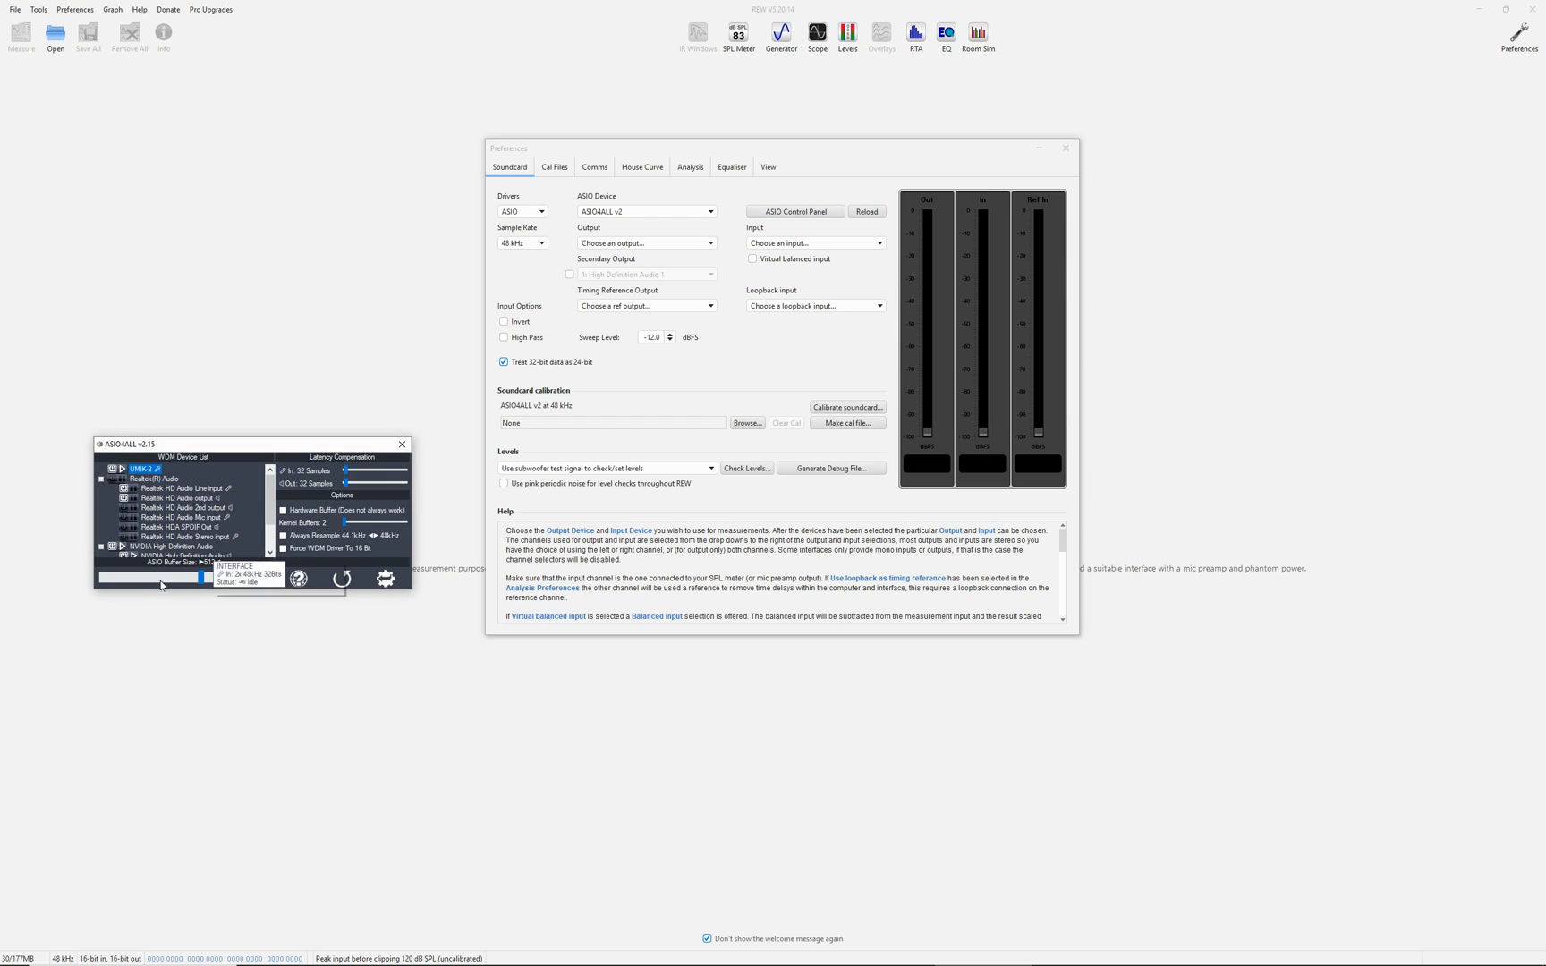
click(866, 212)
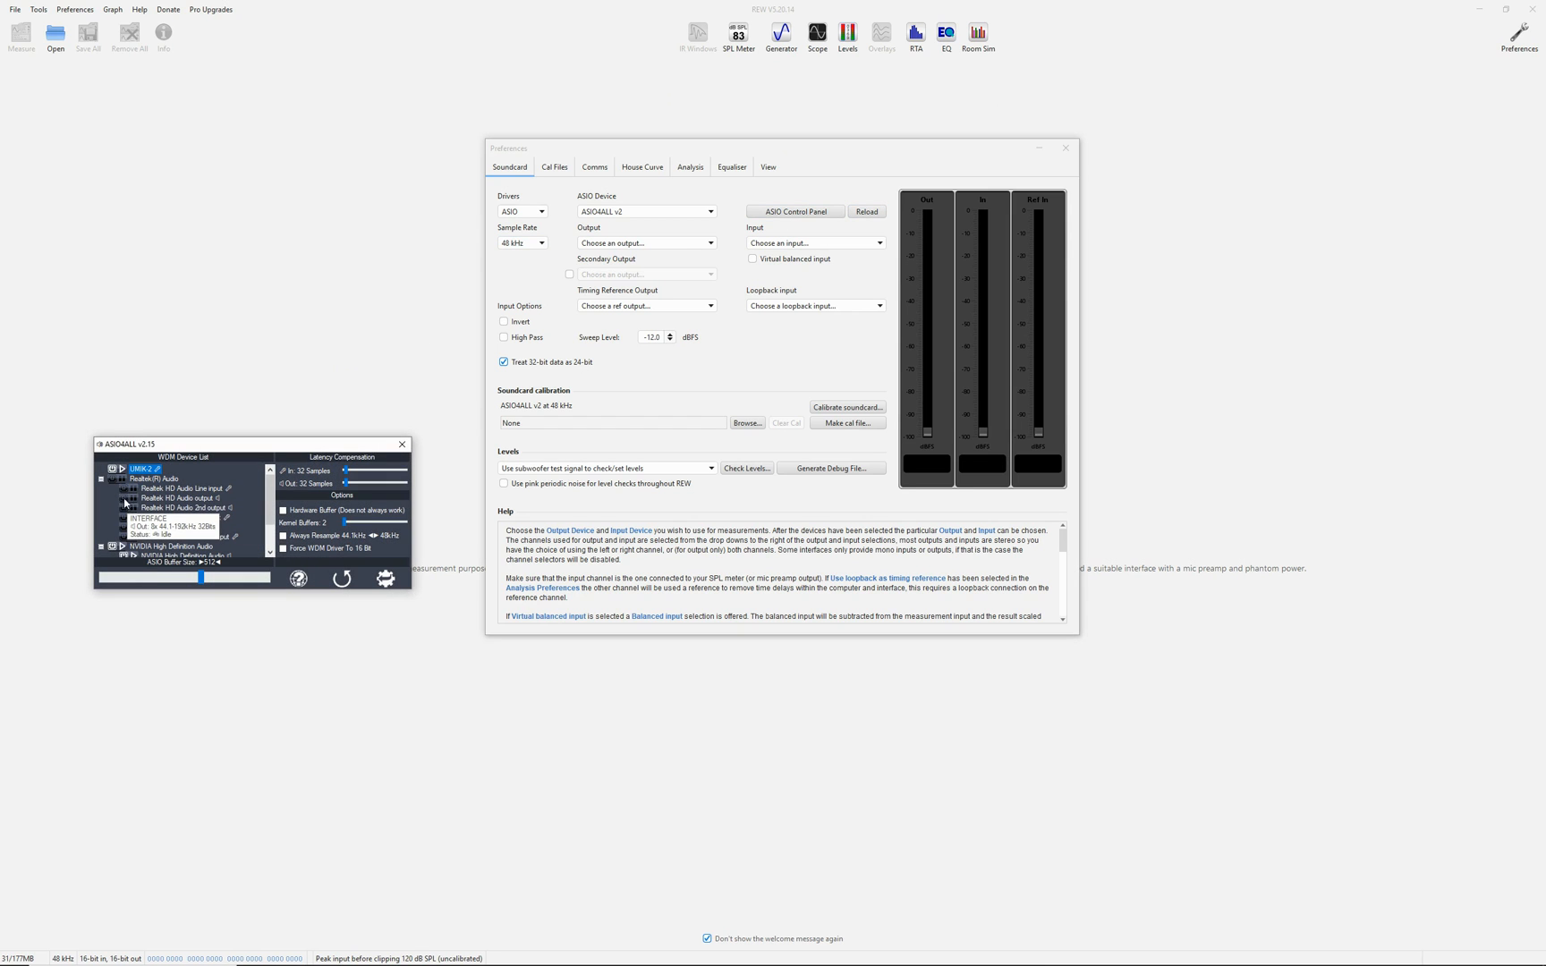
mouse_move(132, 470)
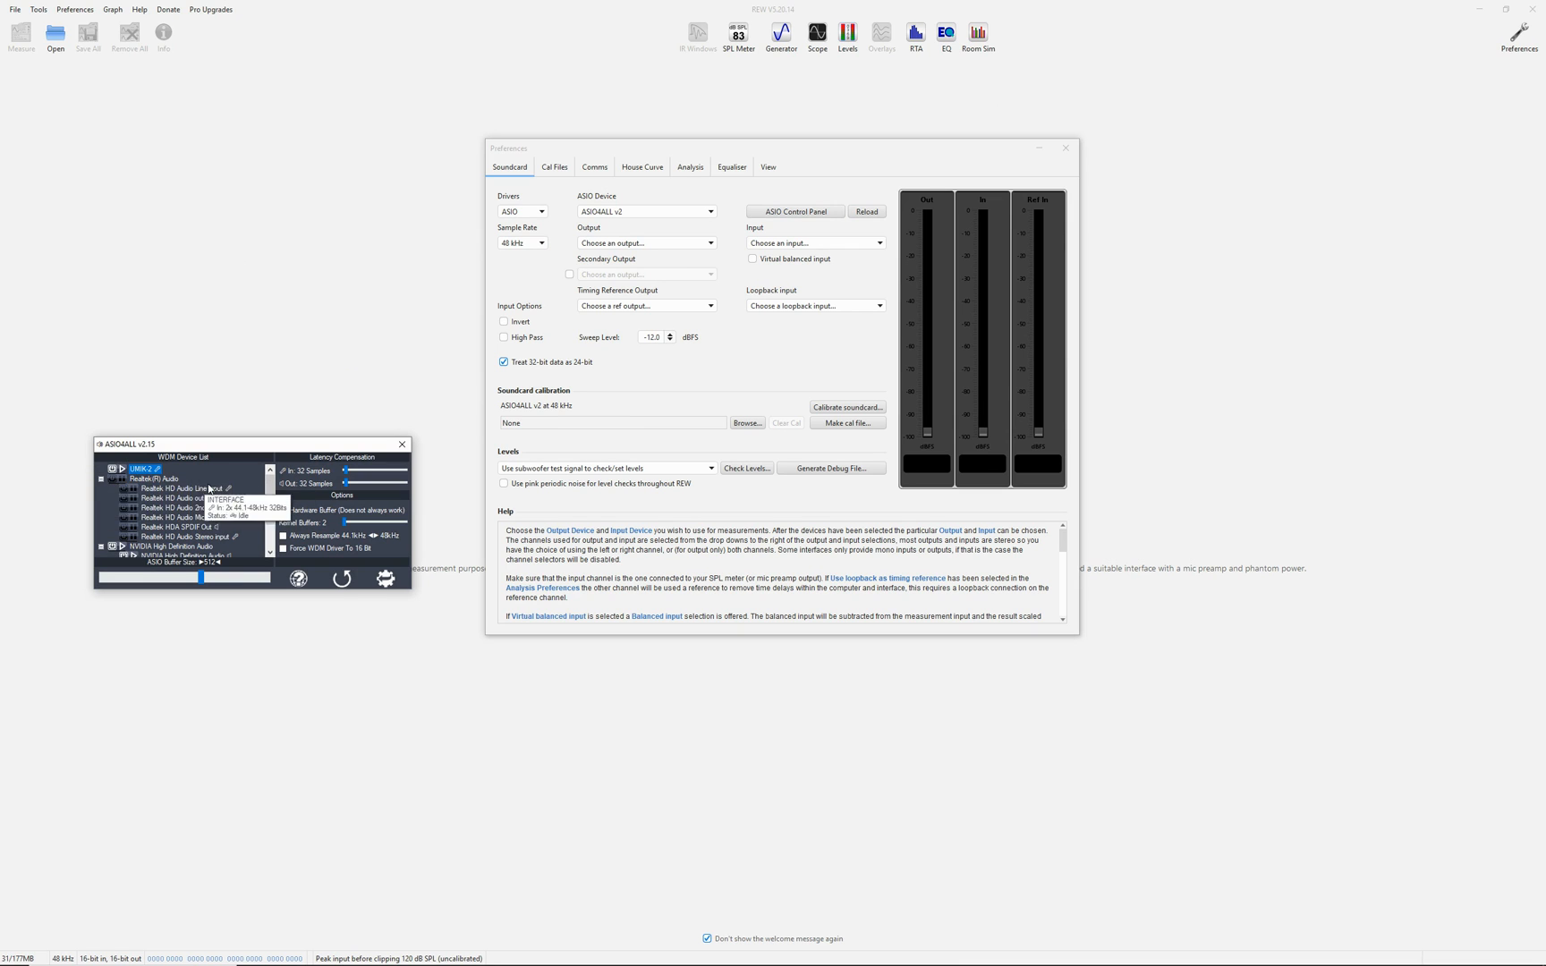
scroll(242, 510, down, 2)
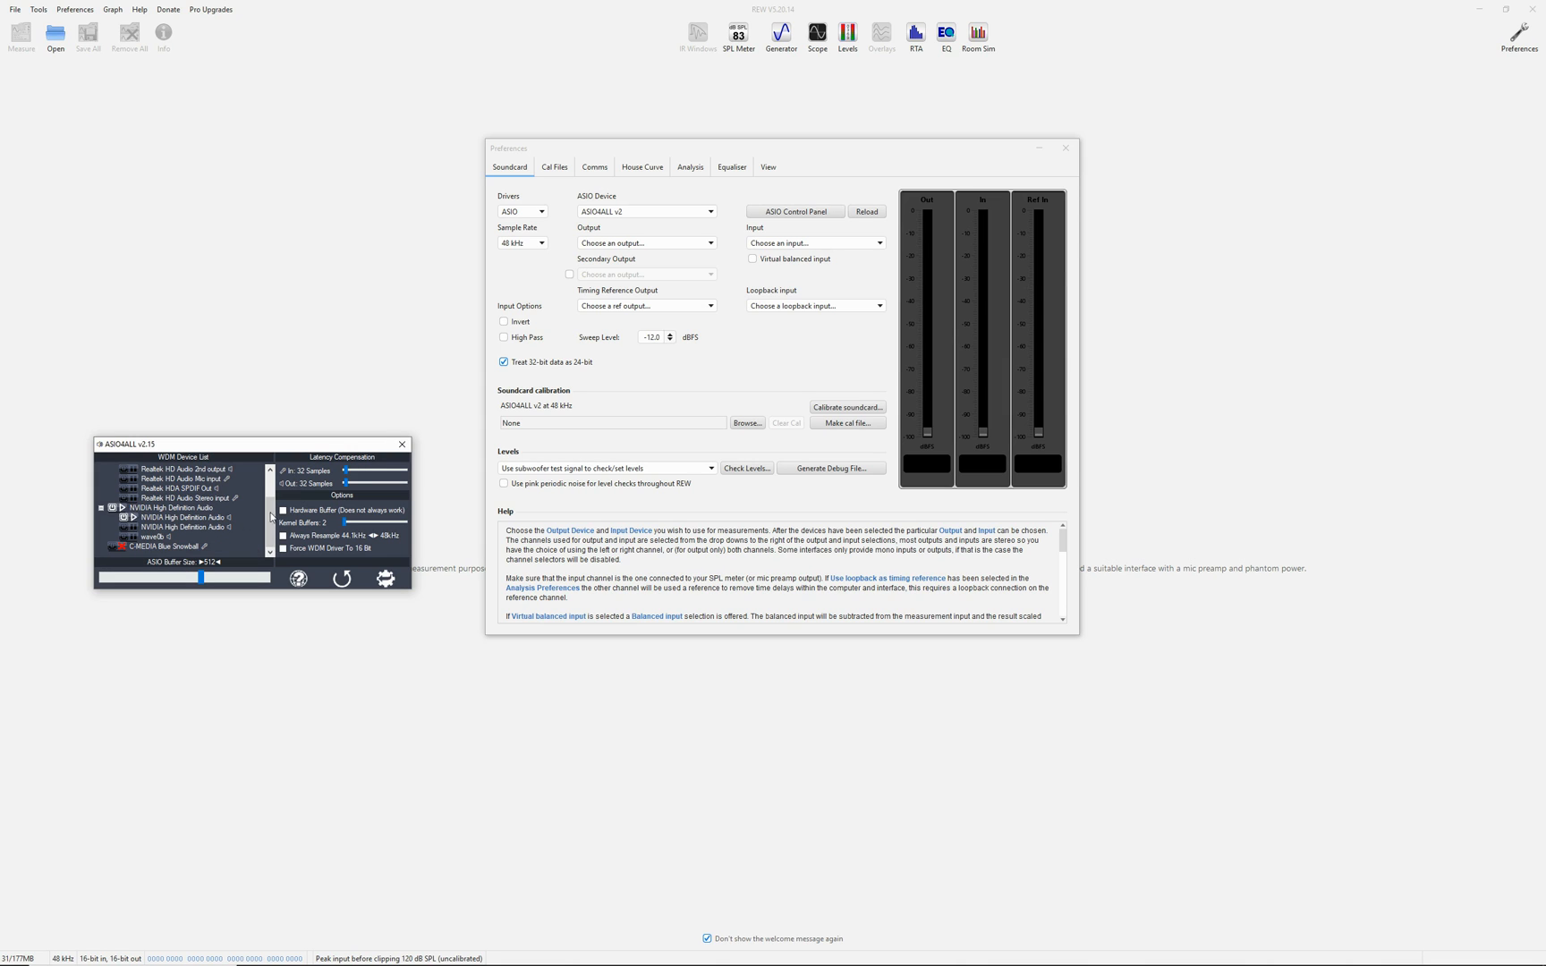
click(867, 213)
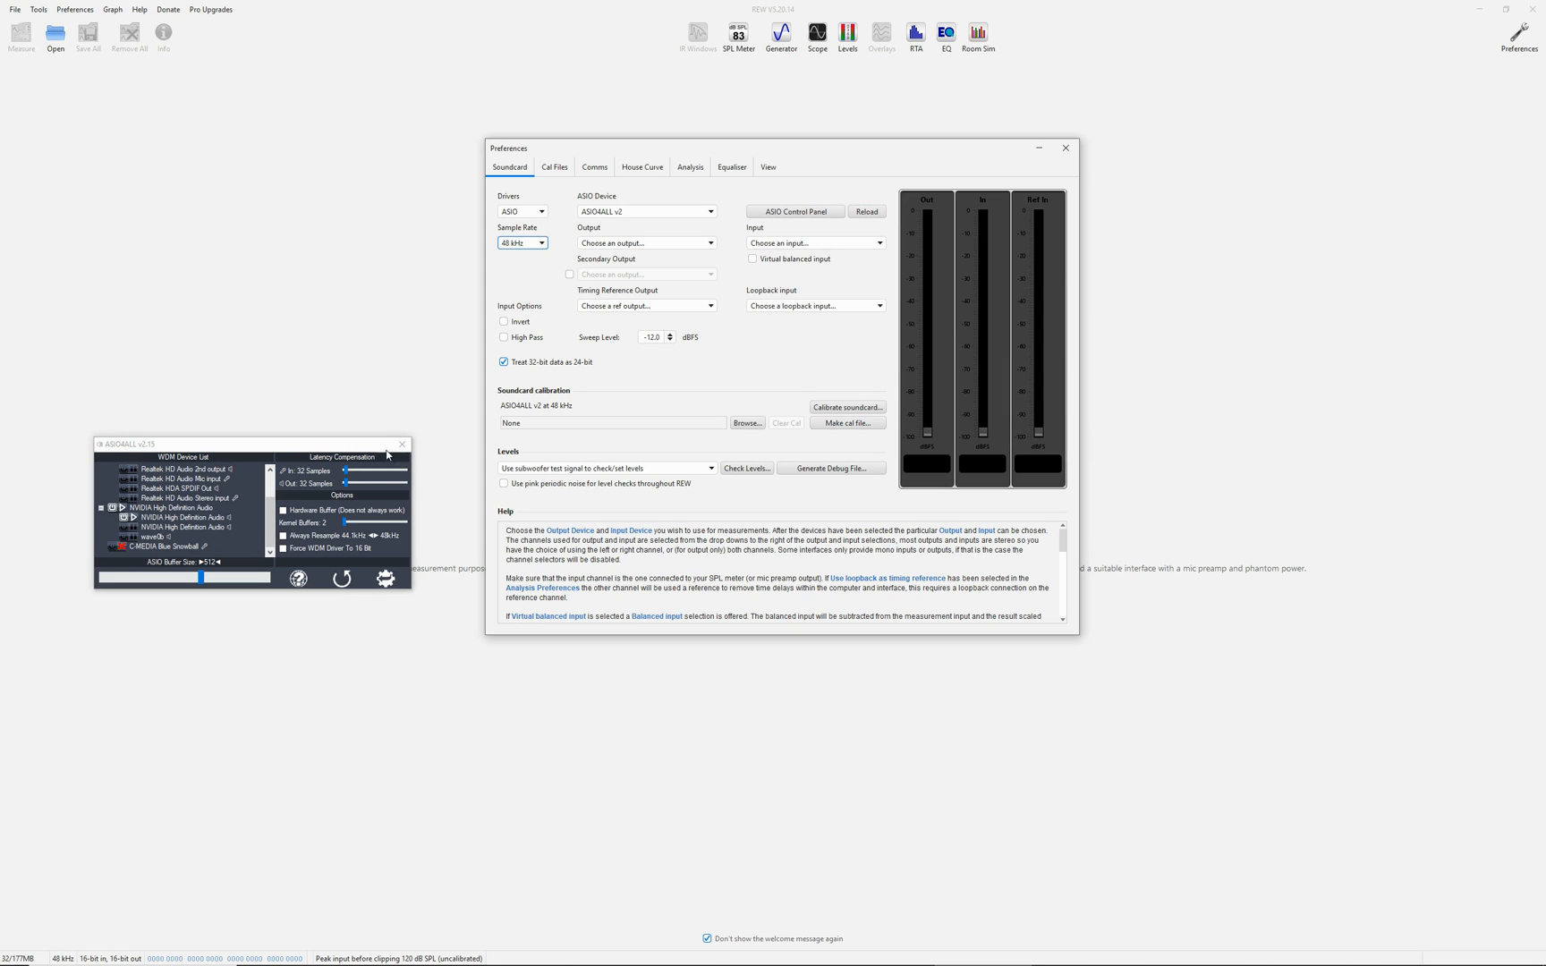
Step: Set the output to 1: High Definition Audio 1 and the timing reference output to 3: High Definition Audio 3
click(646, 243)
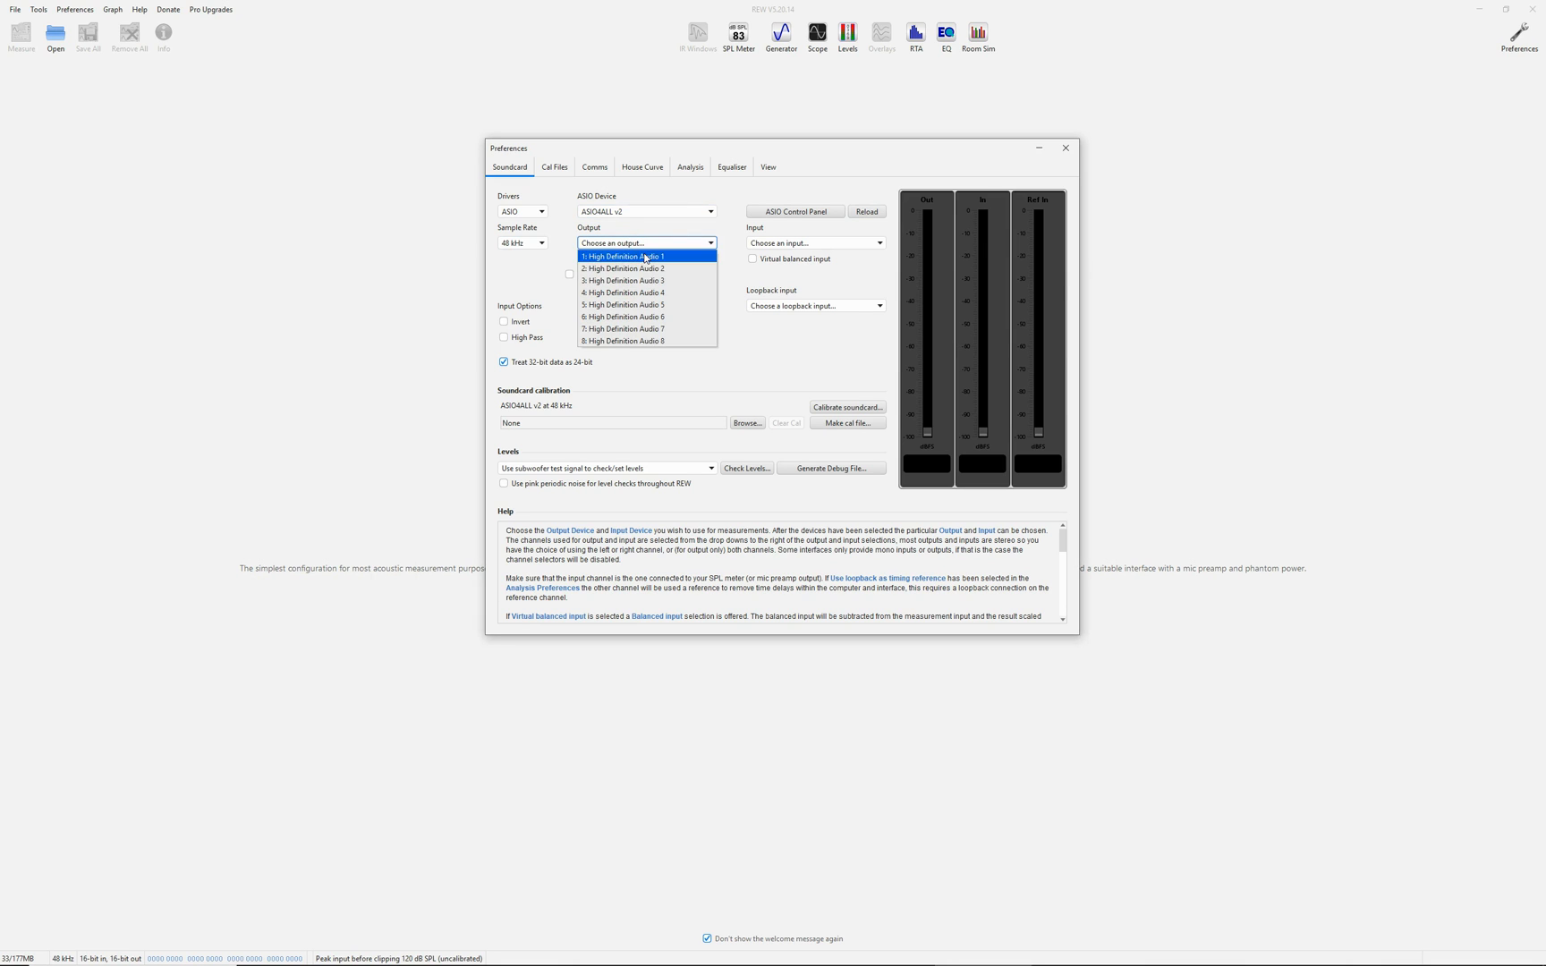
click(655, 258)
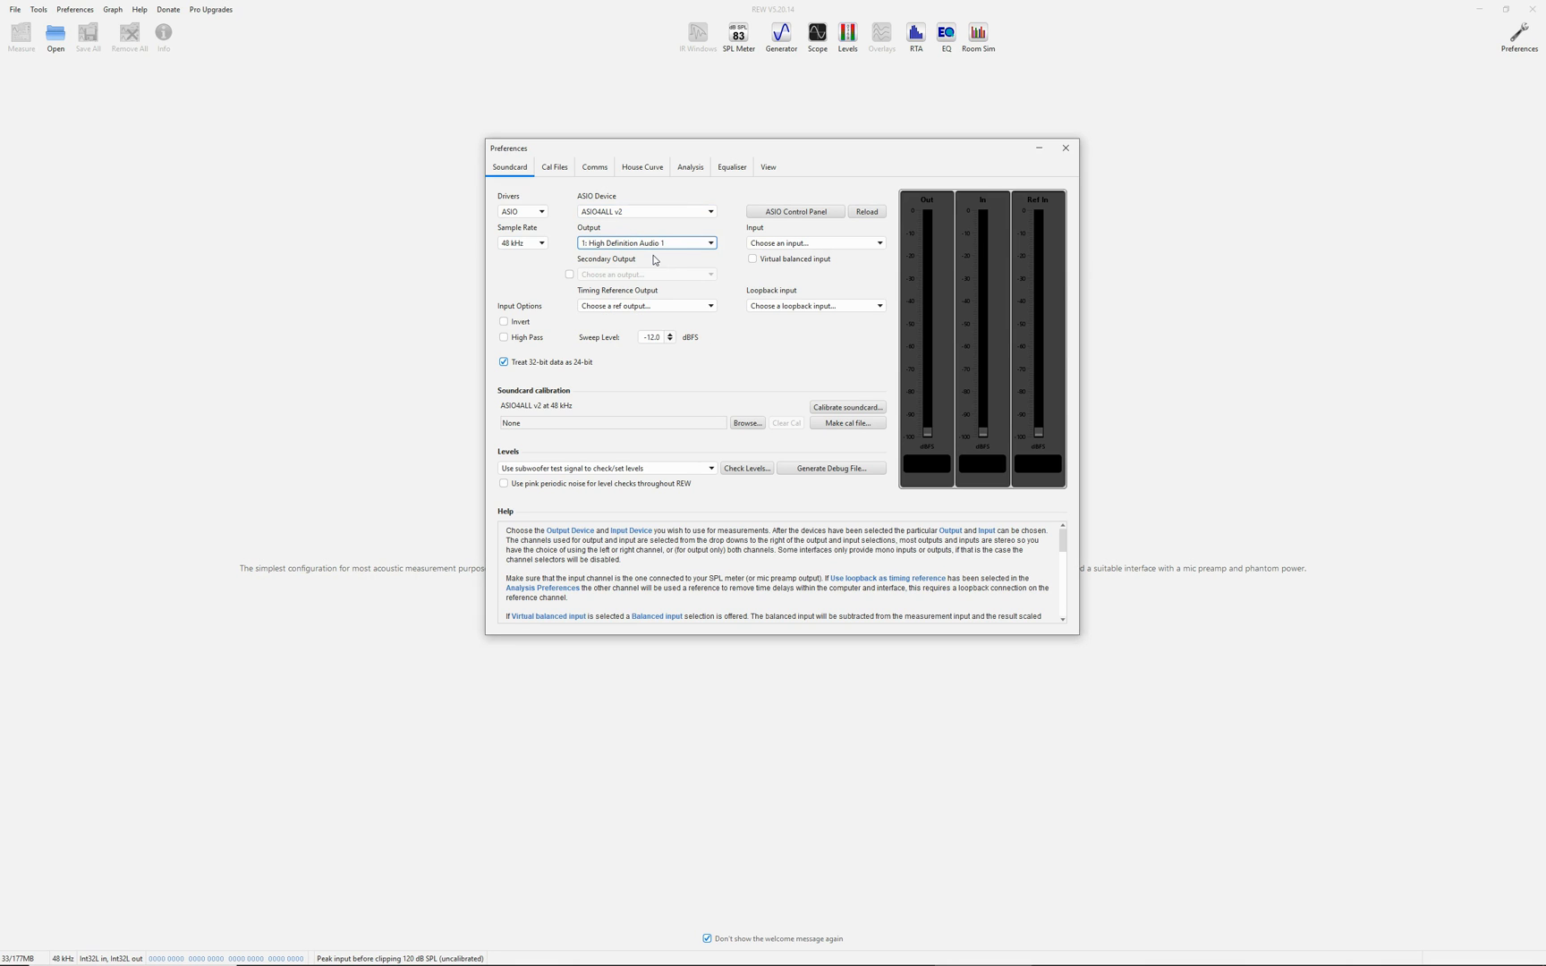
click(680, 309)
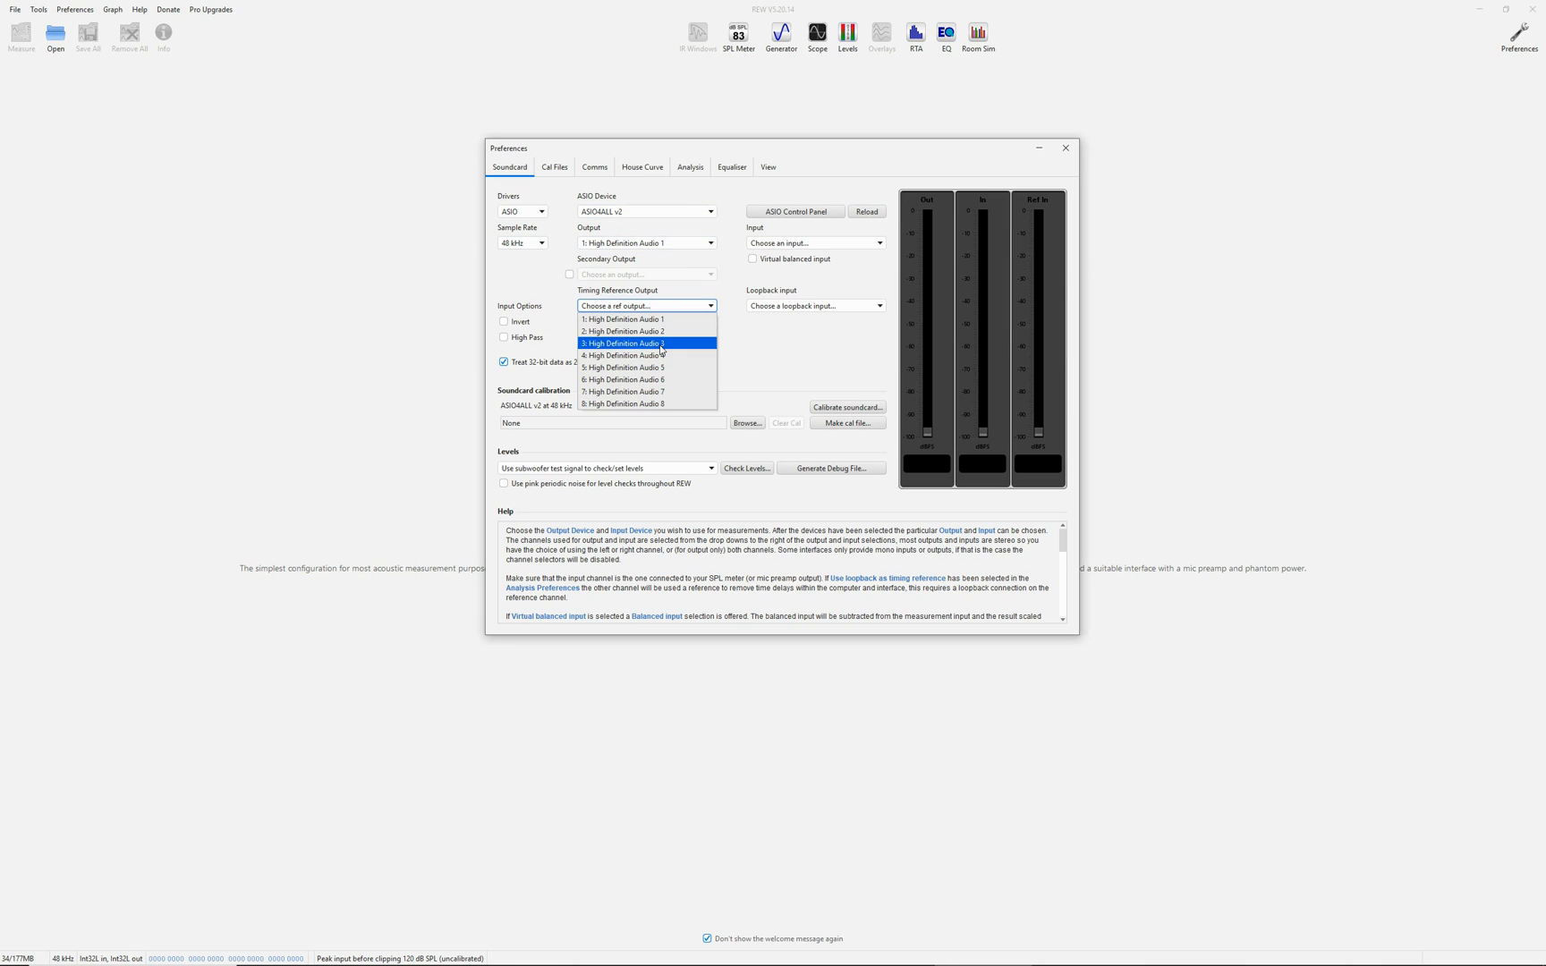
click(661, 345)
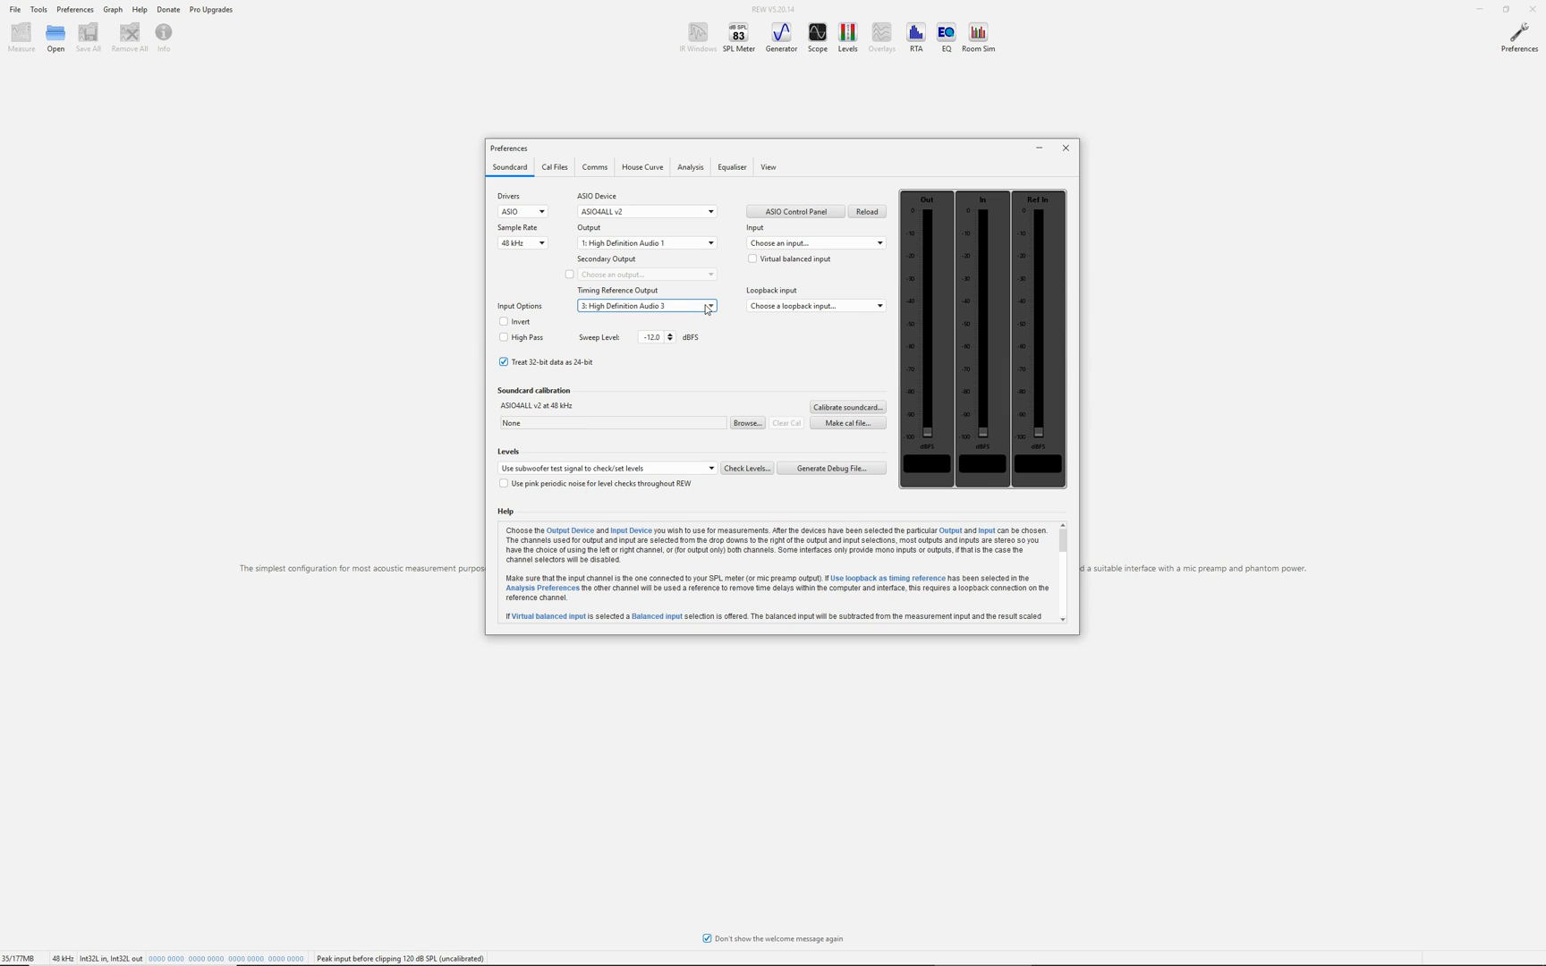
Step: Set the soundcard input to 1: UMIK-2 1 and proceed to the microphone calibration data
click(868, 243)
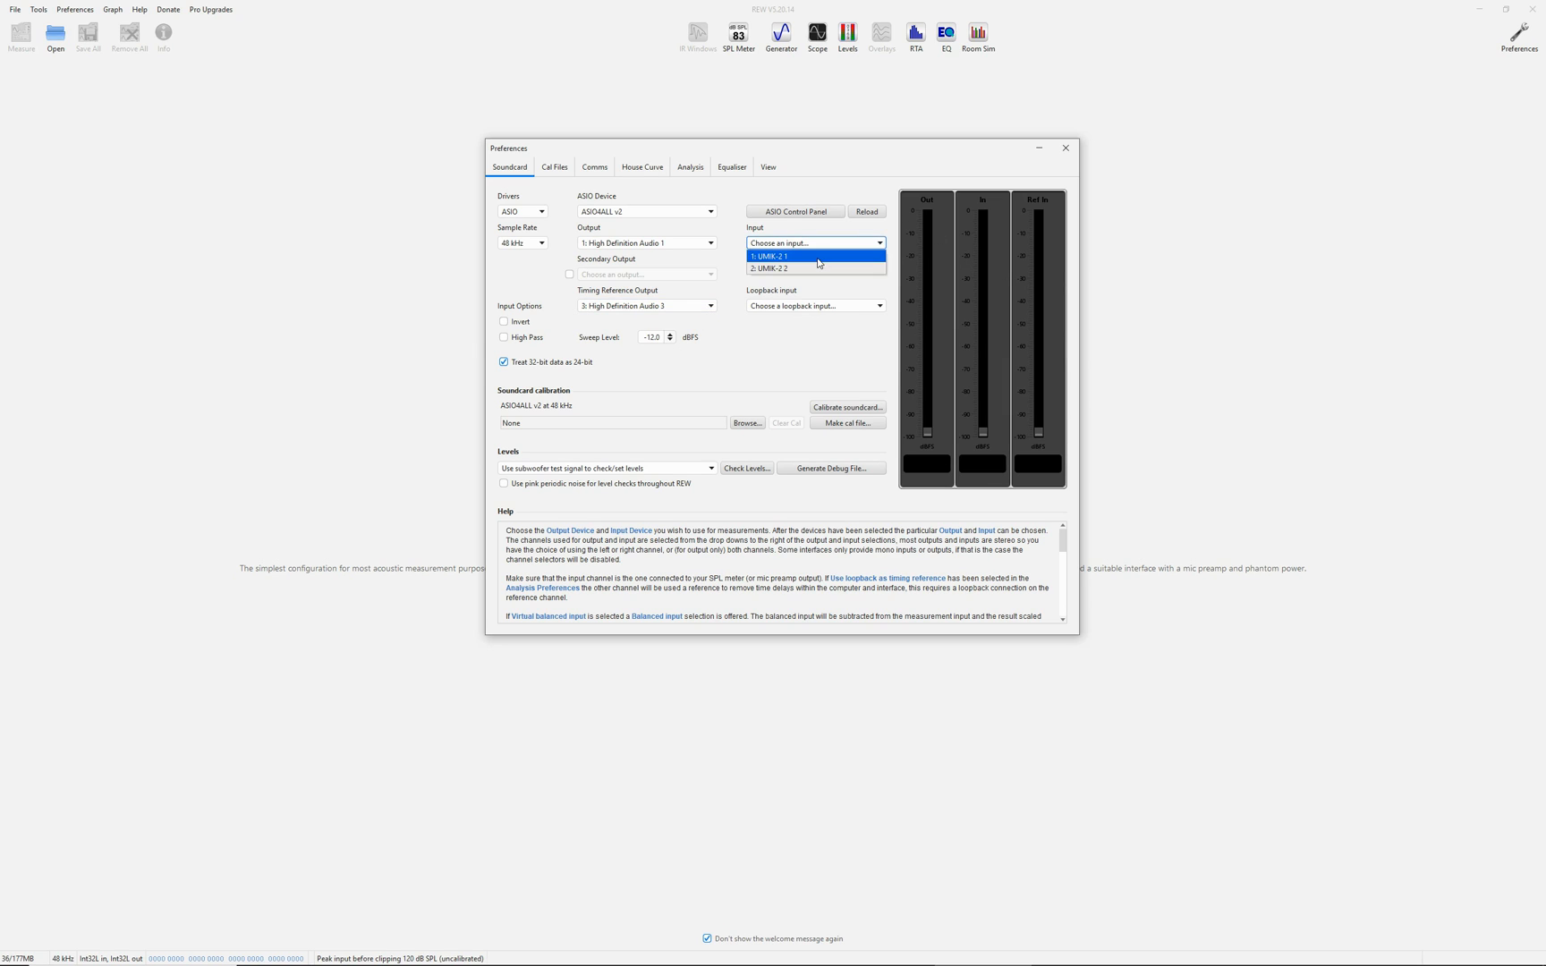
click(810, 269)
click(808, 408)
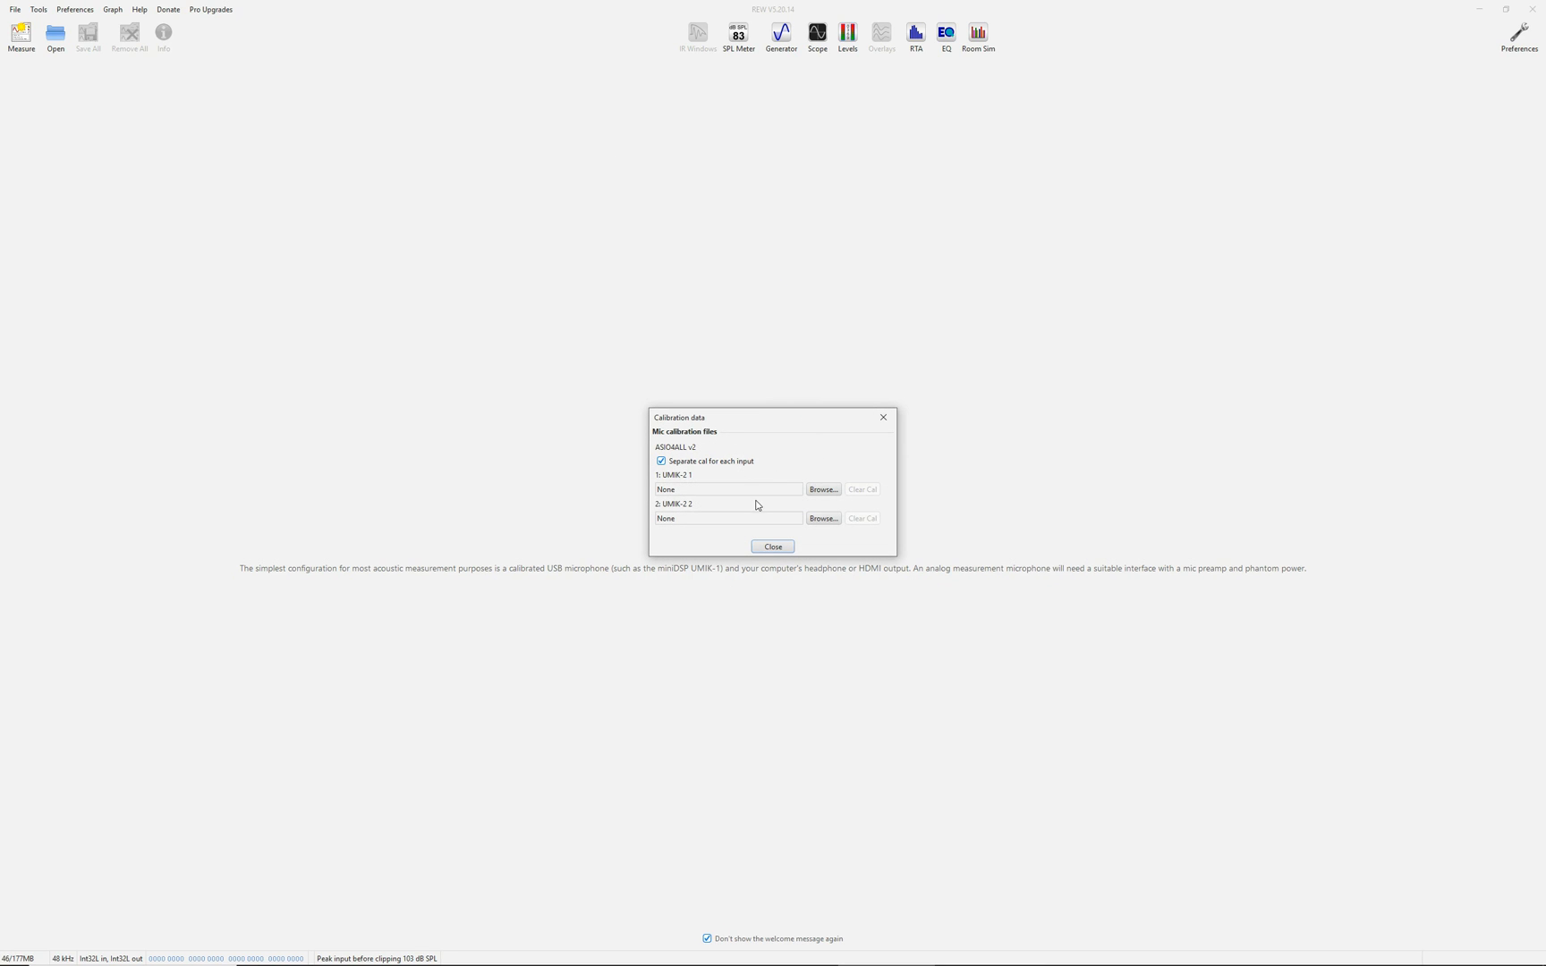
Step: Disable separate calibration per input and load 8100188_90deg.txt from the UMIK-2_fw_v2_06 folder as the mic calibration file
click(713, 461)
click(835, 481)
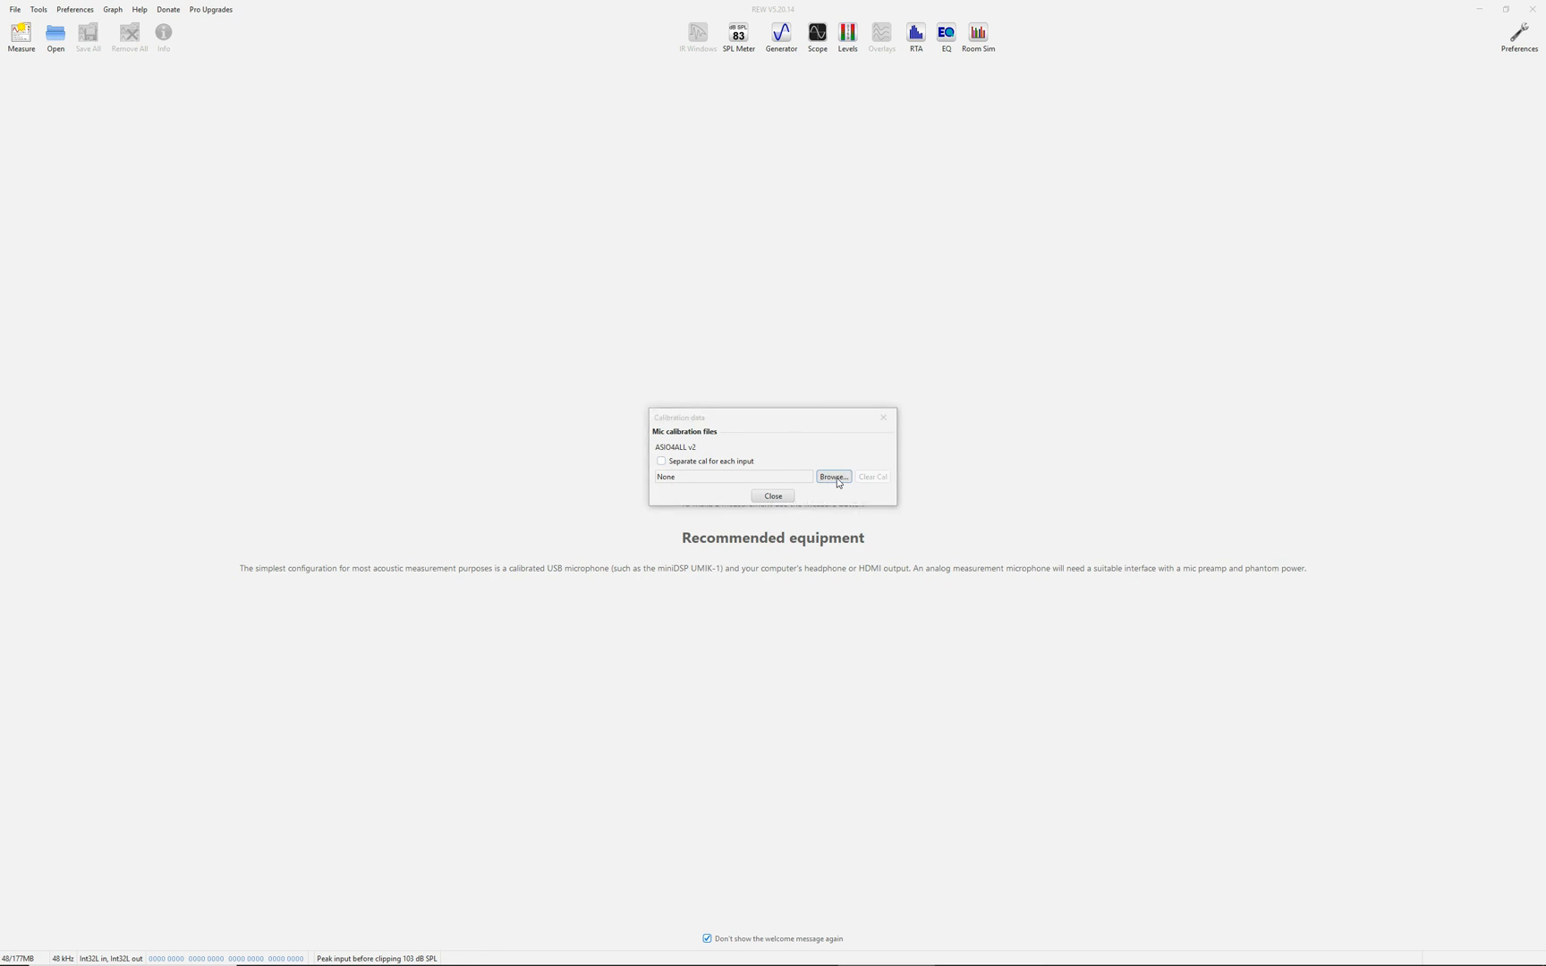
double_click(602, 391)
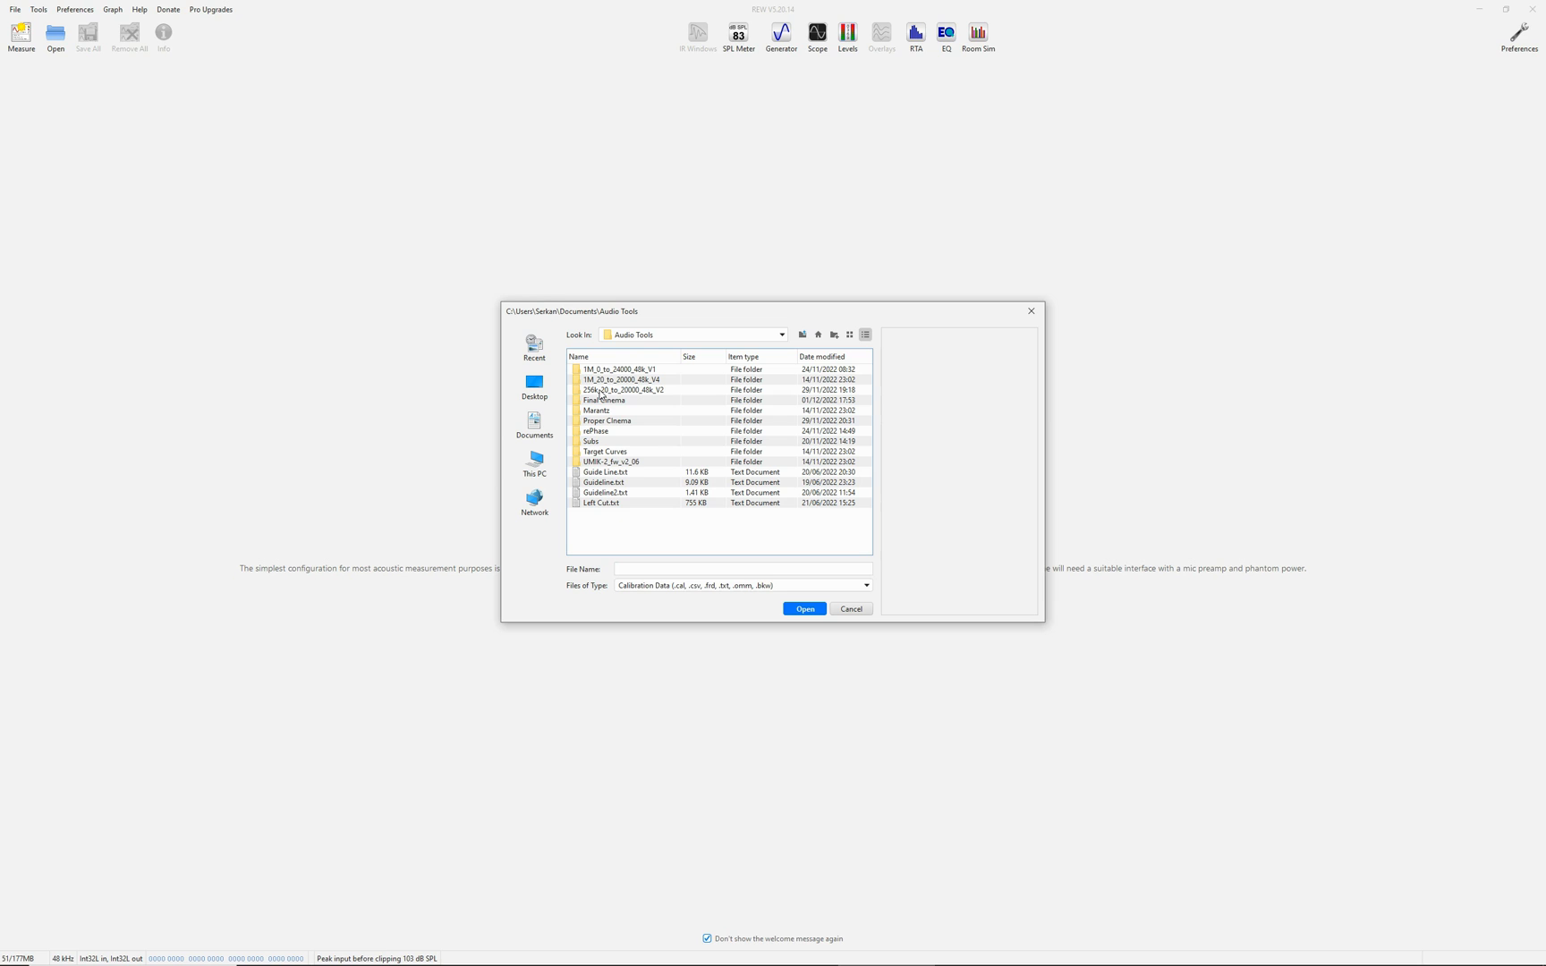
double_click(604, 461)
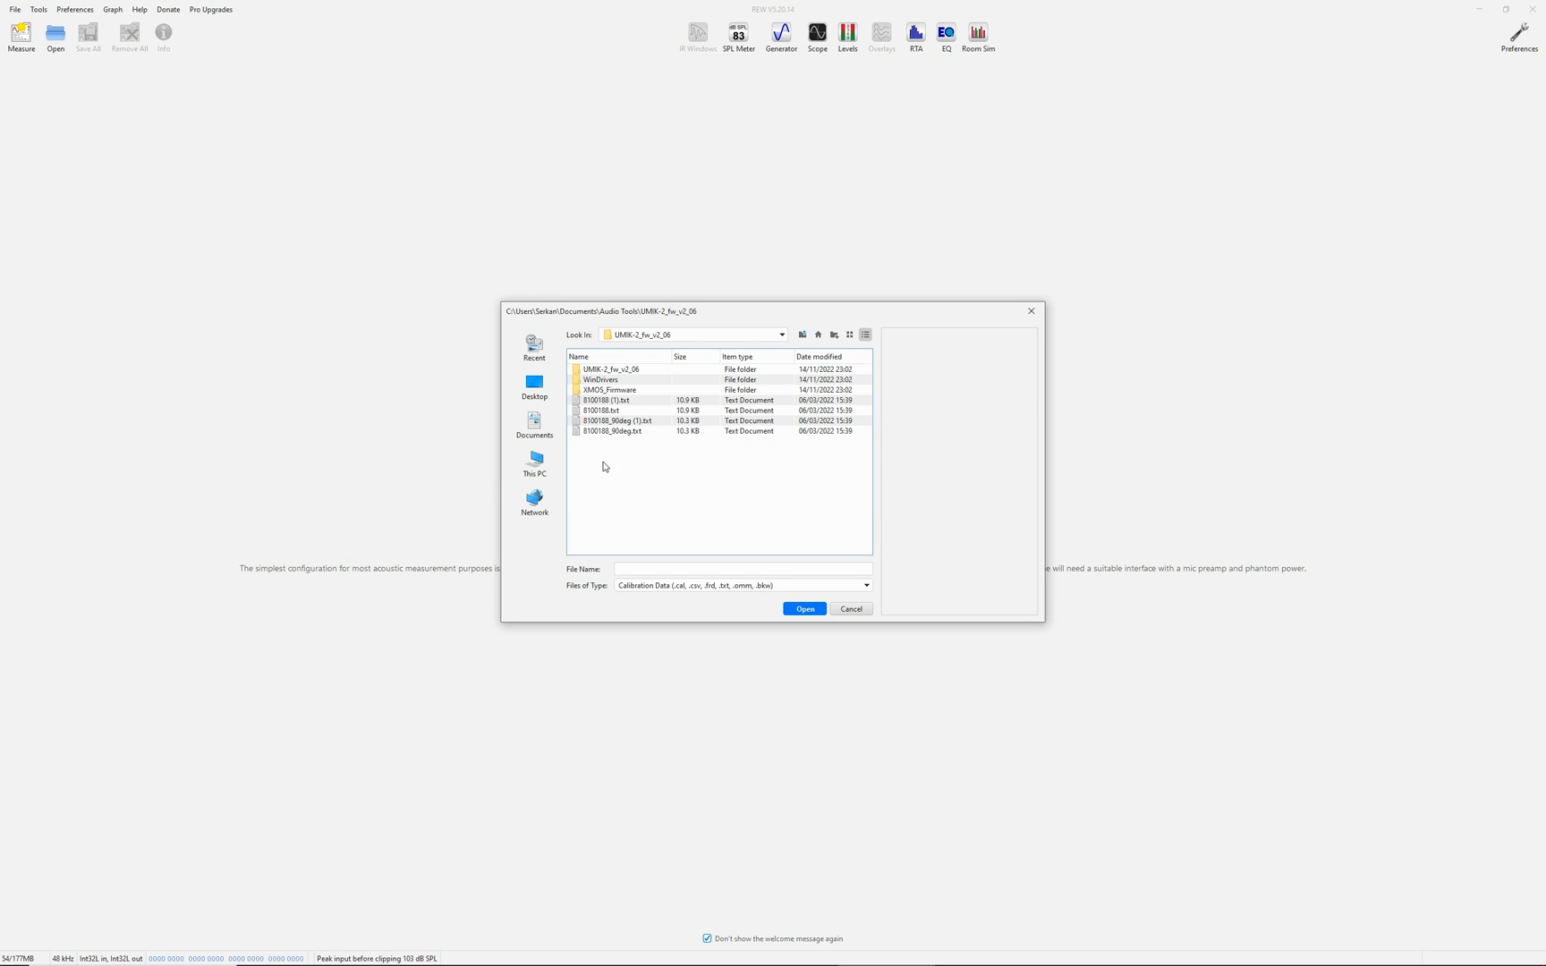
double_click(603, 432)
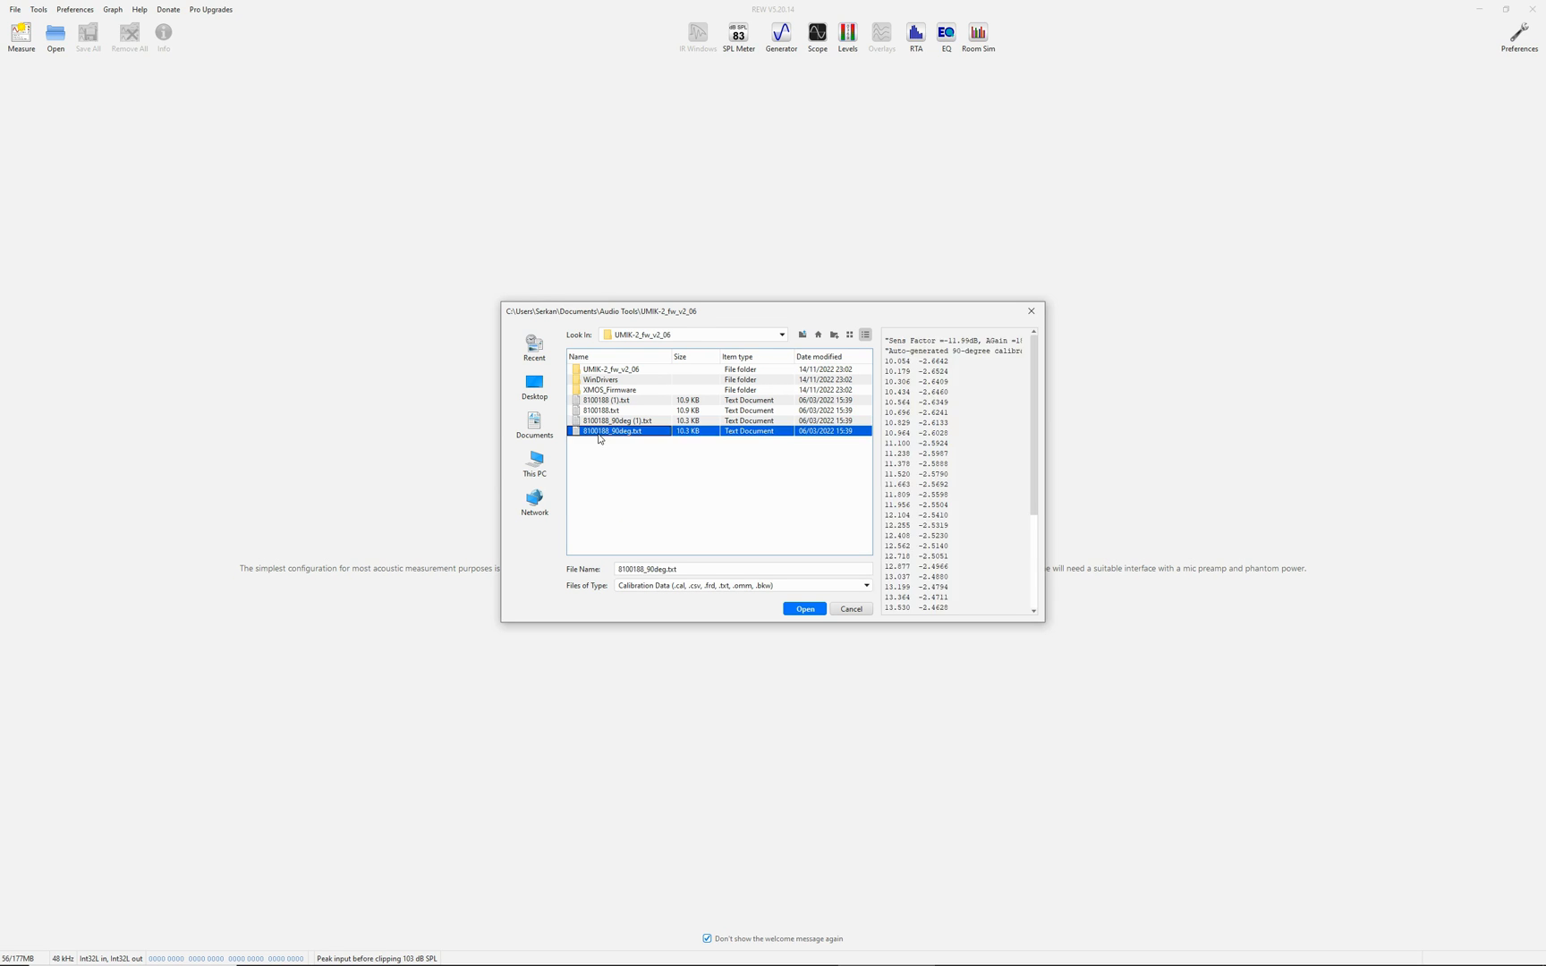
click(762, 497)
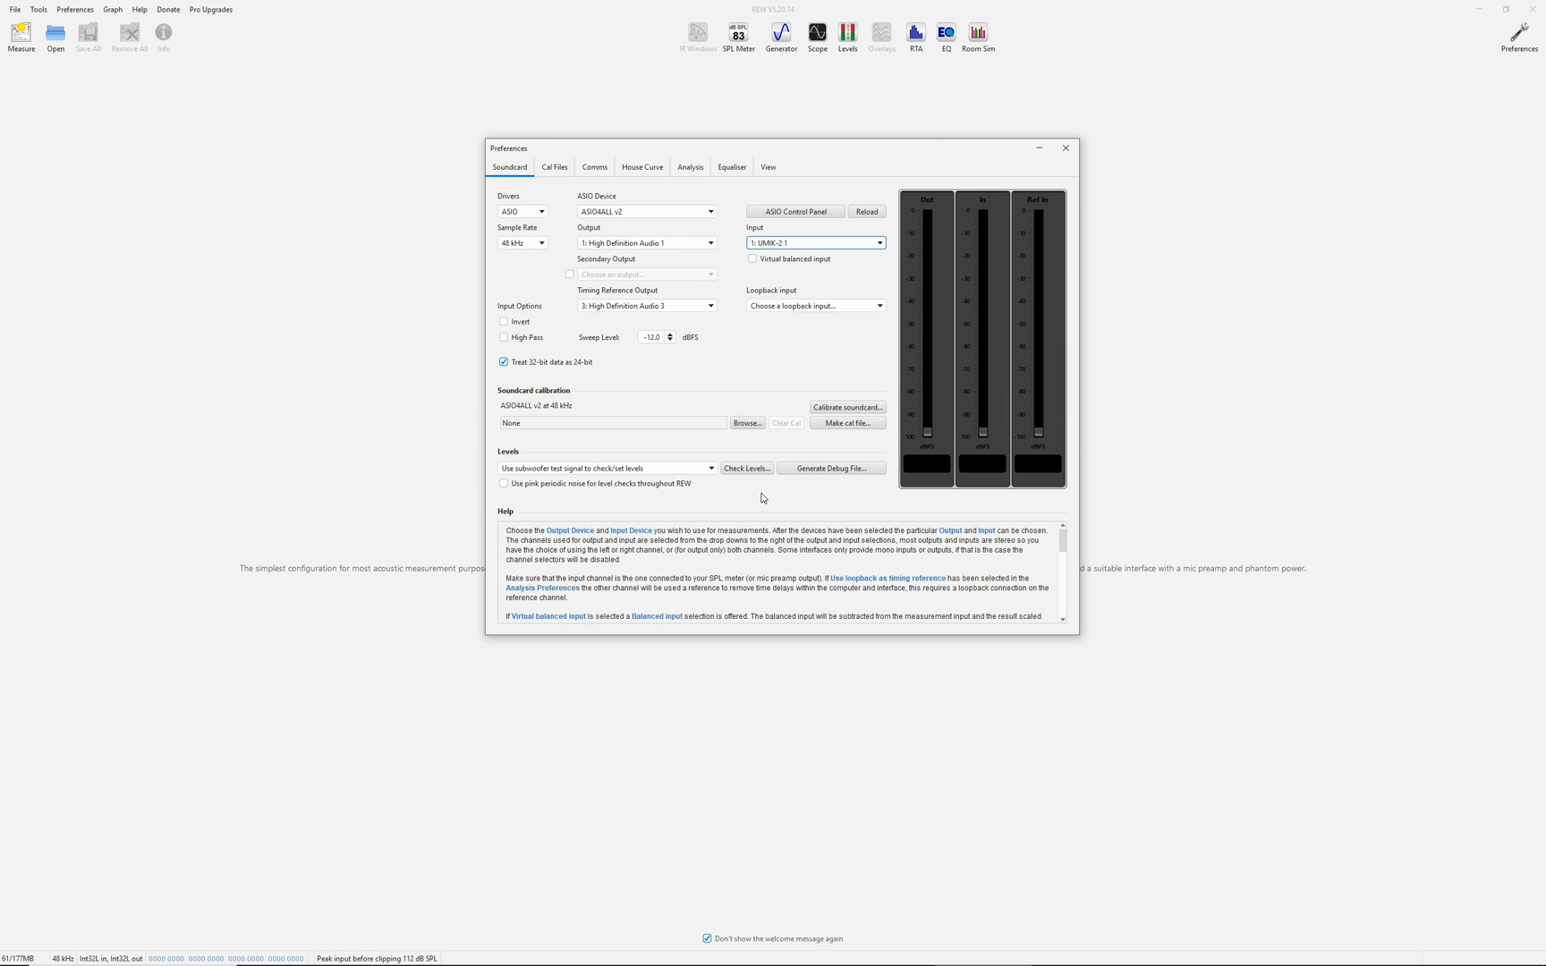
Step: Choose the main speaker test signal for checking and setting levels, and open the calibration files preferences
click(607, 472)
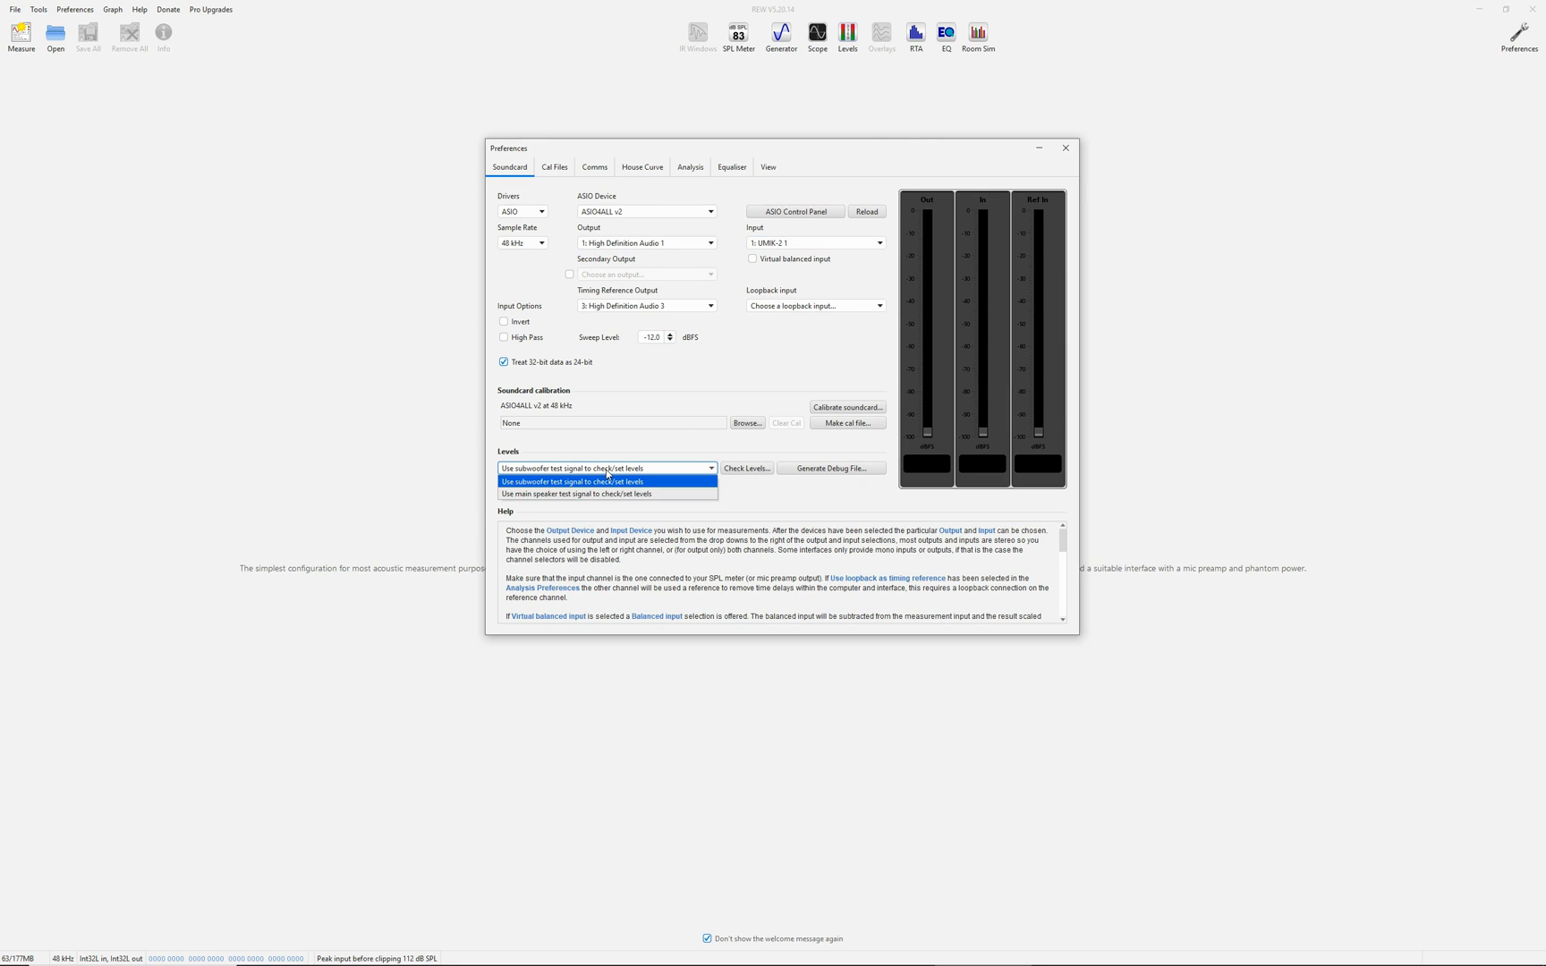
click(591, 494)
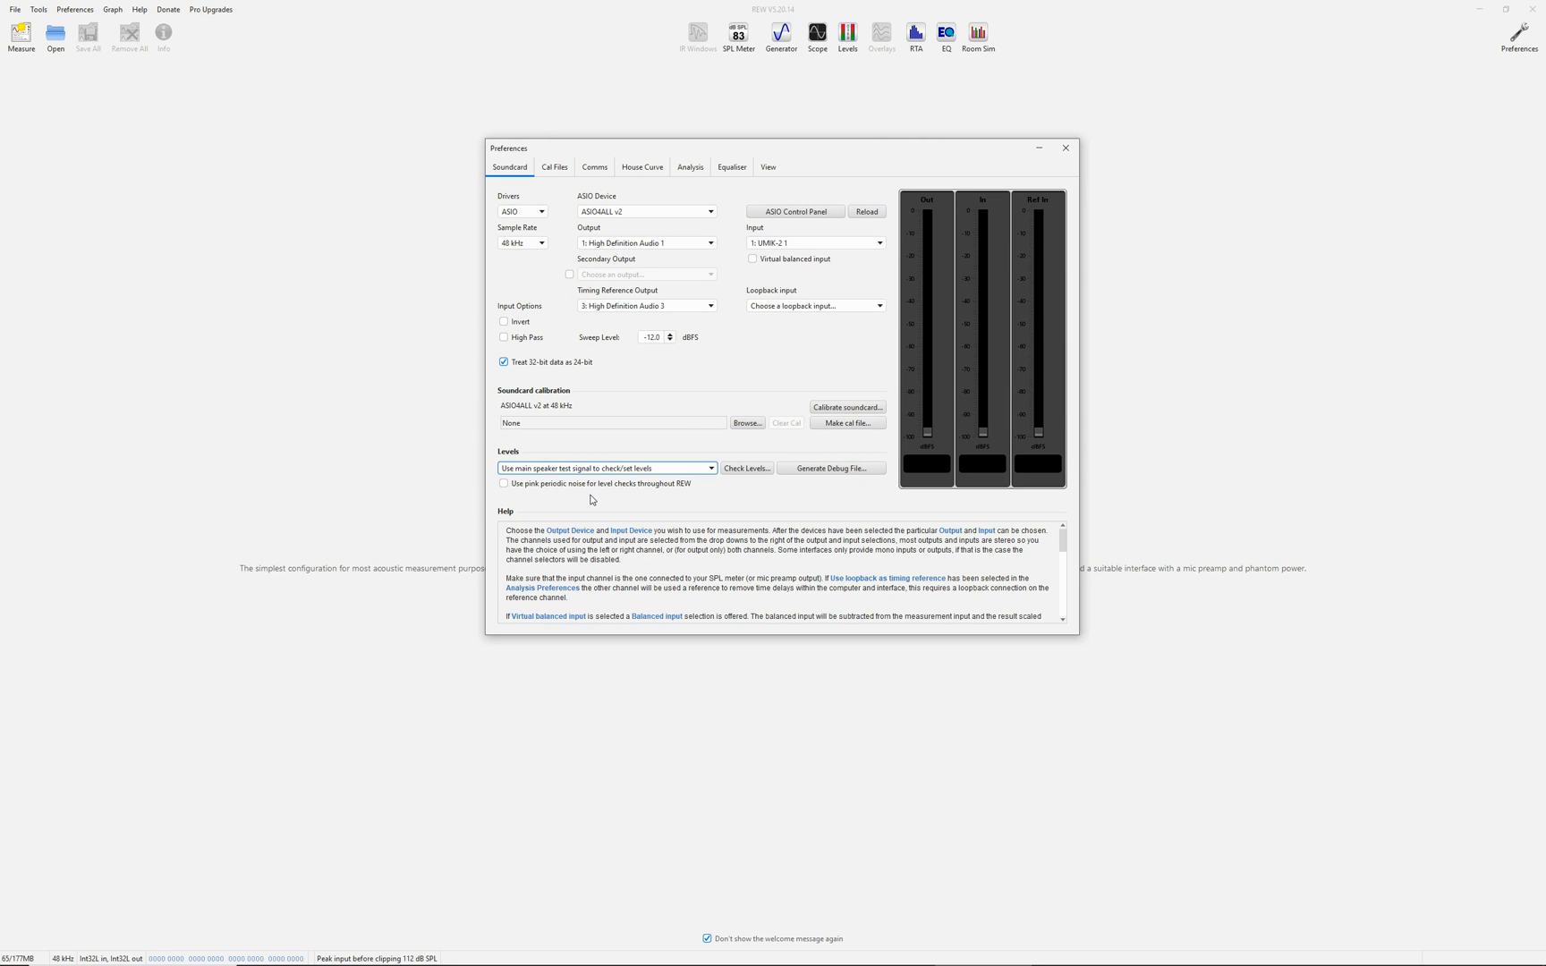
click(555, 168)
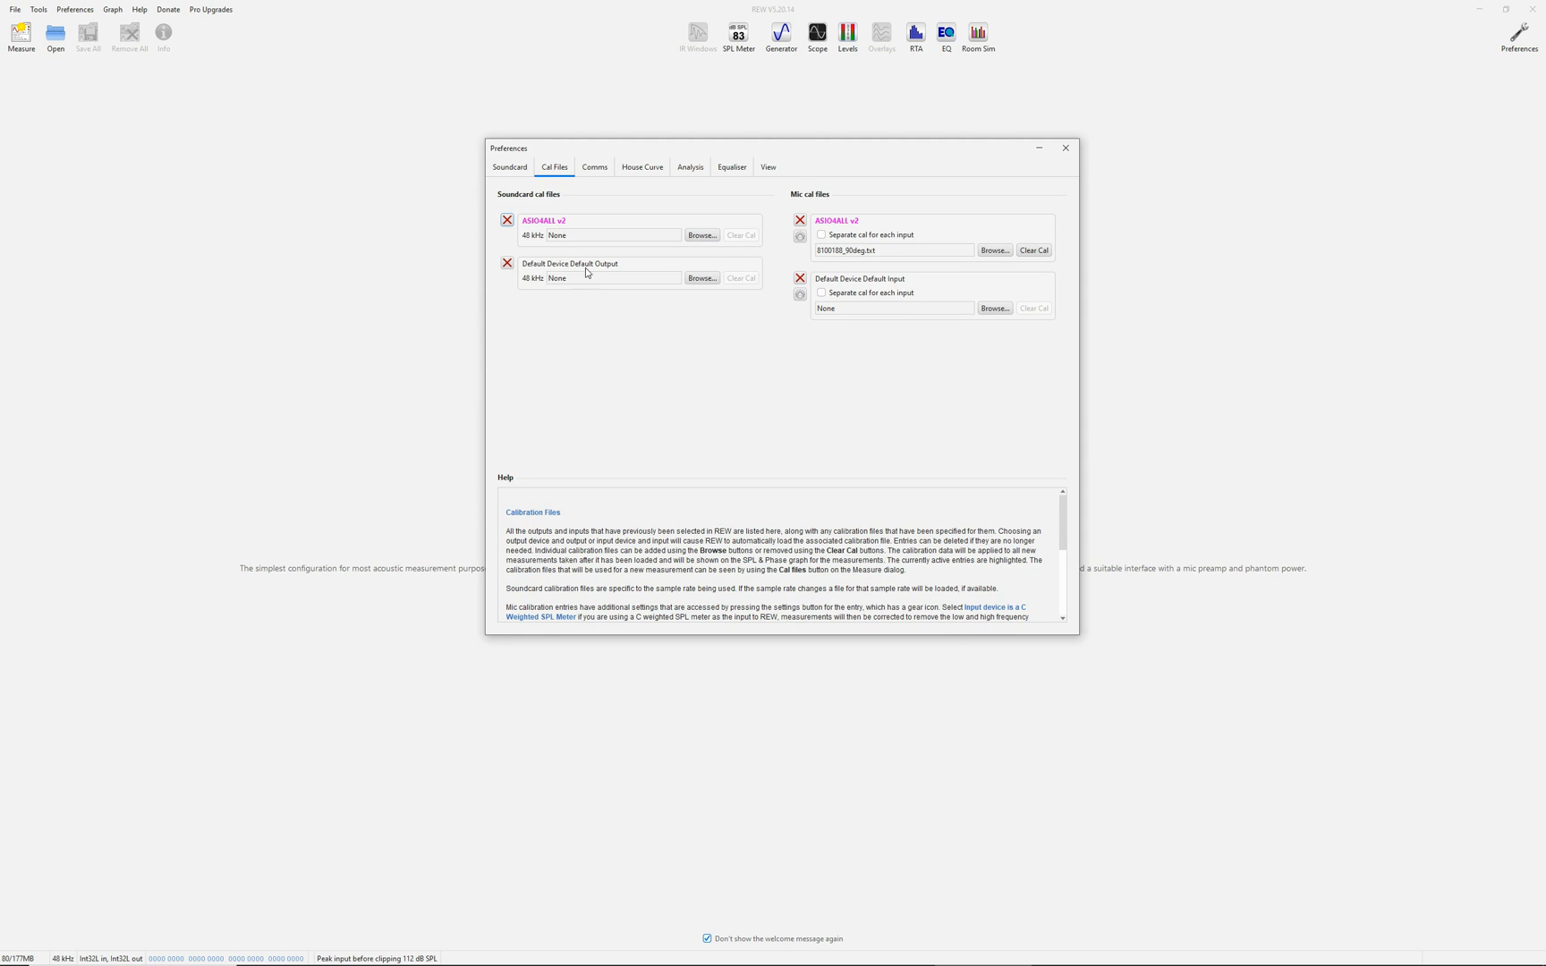
Step: Remove the default device output and default device input entries from the calibration file lists
click(507, 263)
click(800, 278)
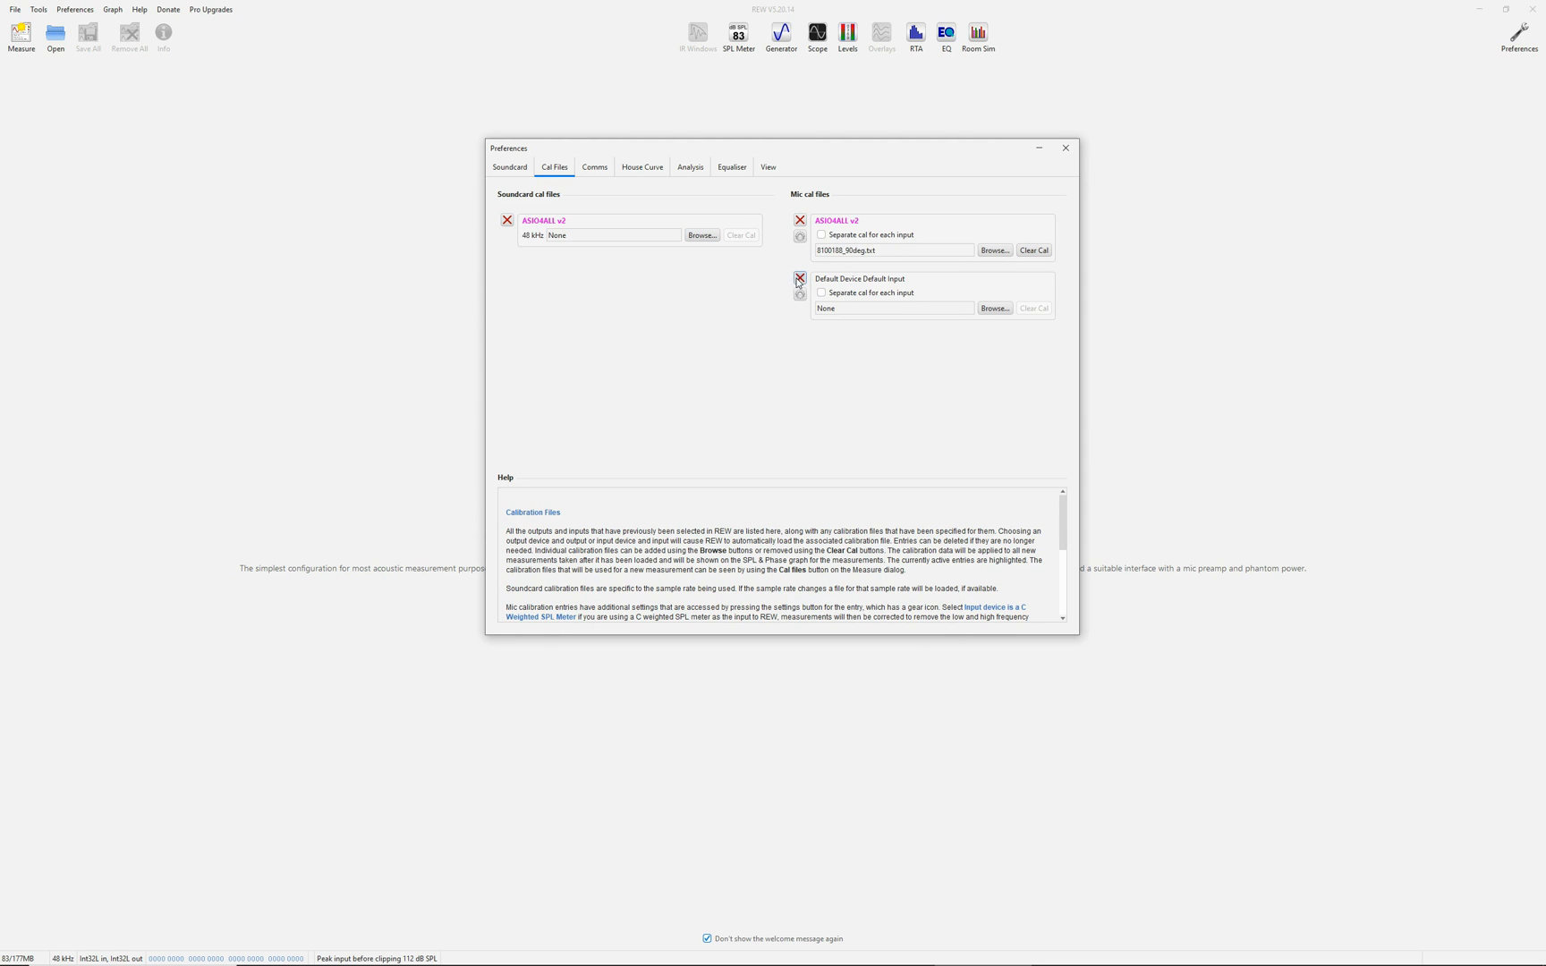
Step: Add a frequency dependent window to the impulse response window defaults in the analysis preferences
click(589, 166)
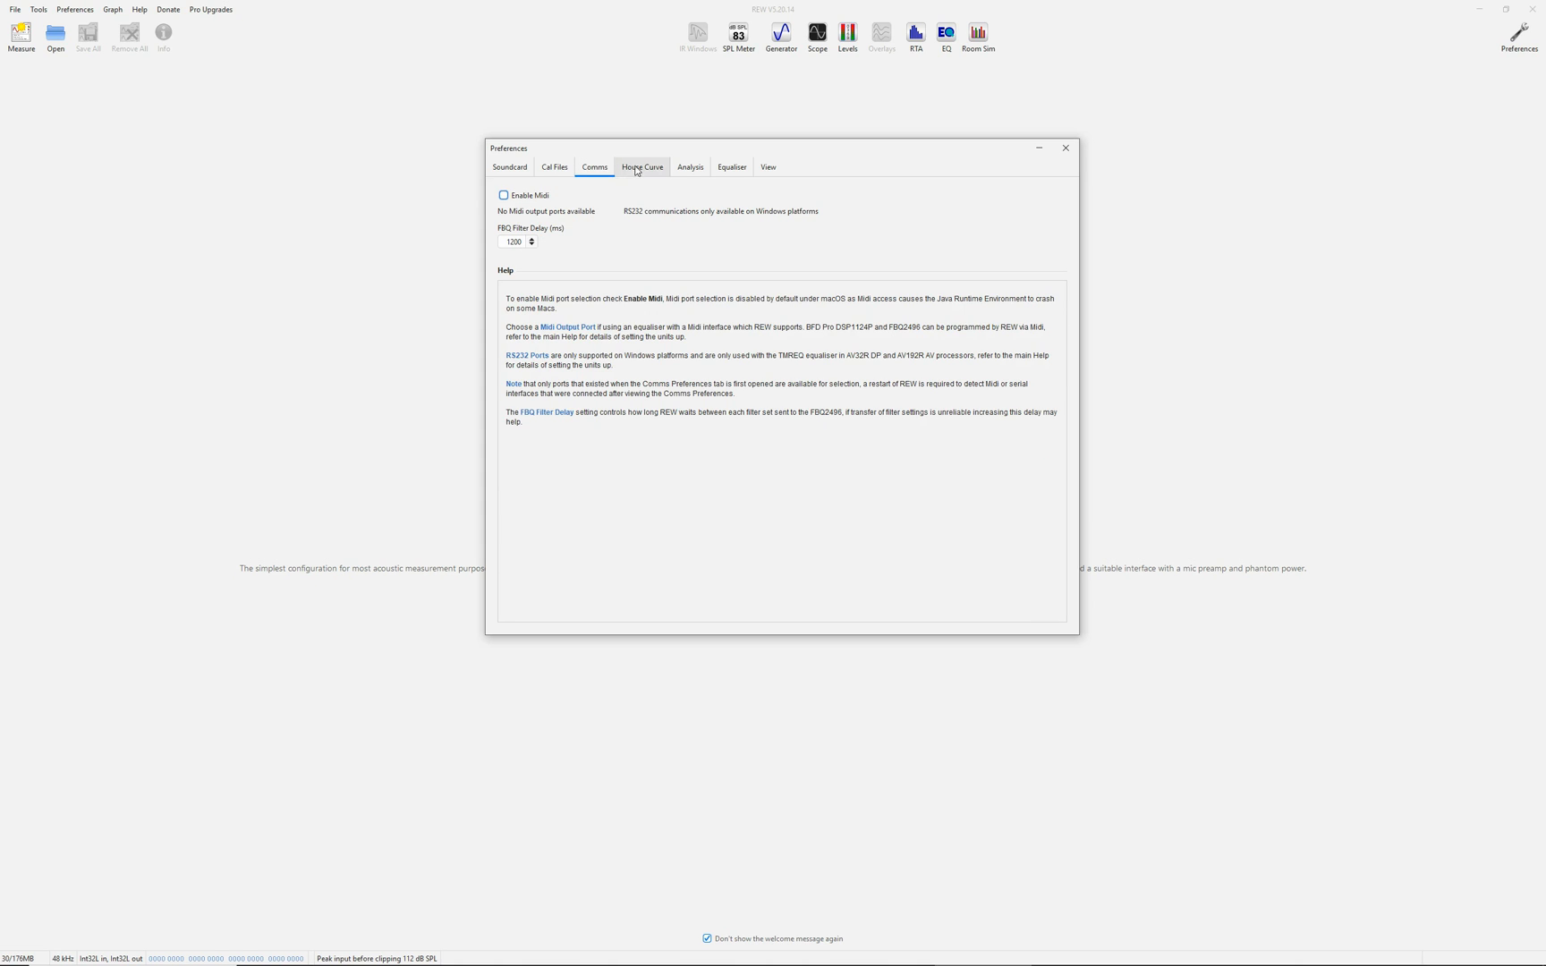
click(637, 170)
click(697, 172)
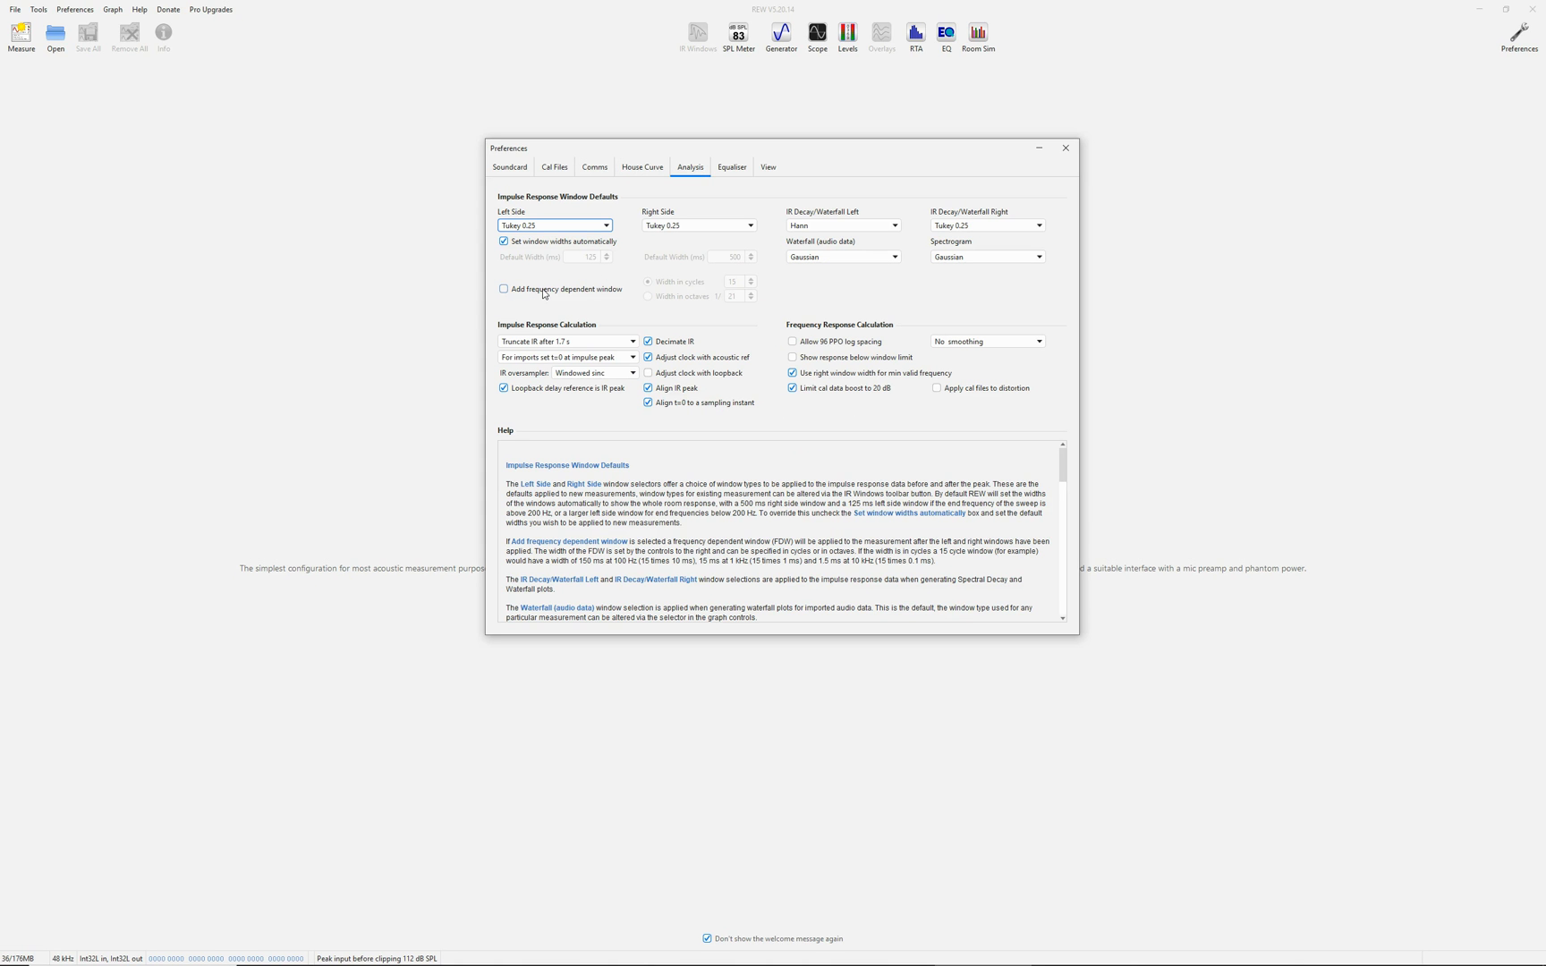
click(544, 293)
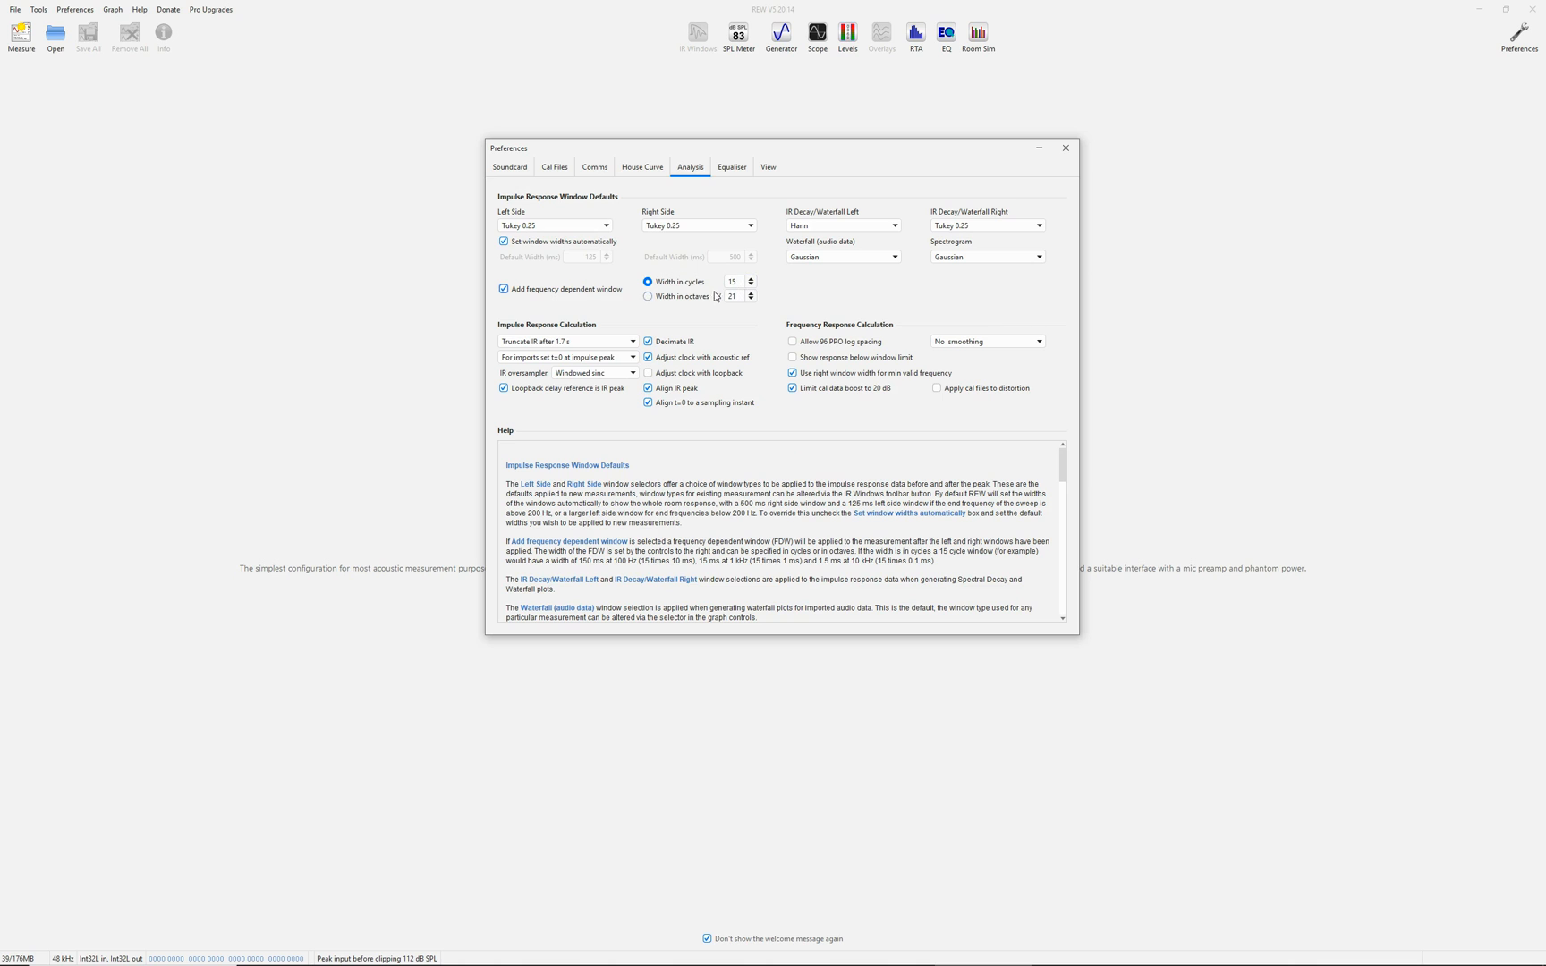
Step: Set the default frequency response smoothing to Psychoacoustic and toggle the option that takes the loopback delay reference as the IR peak
click(984, 343)
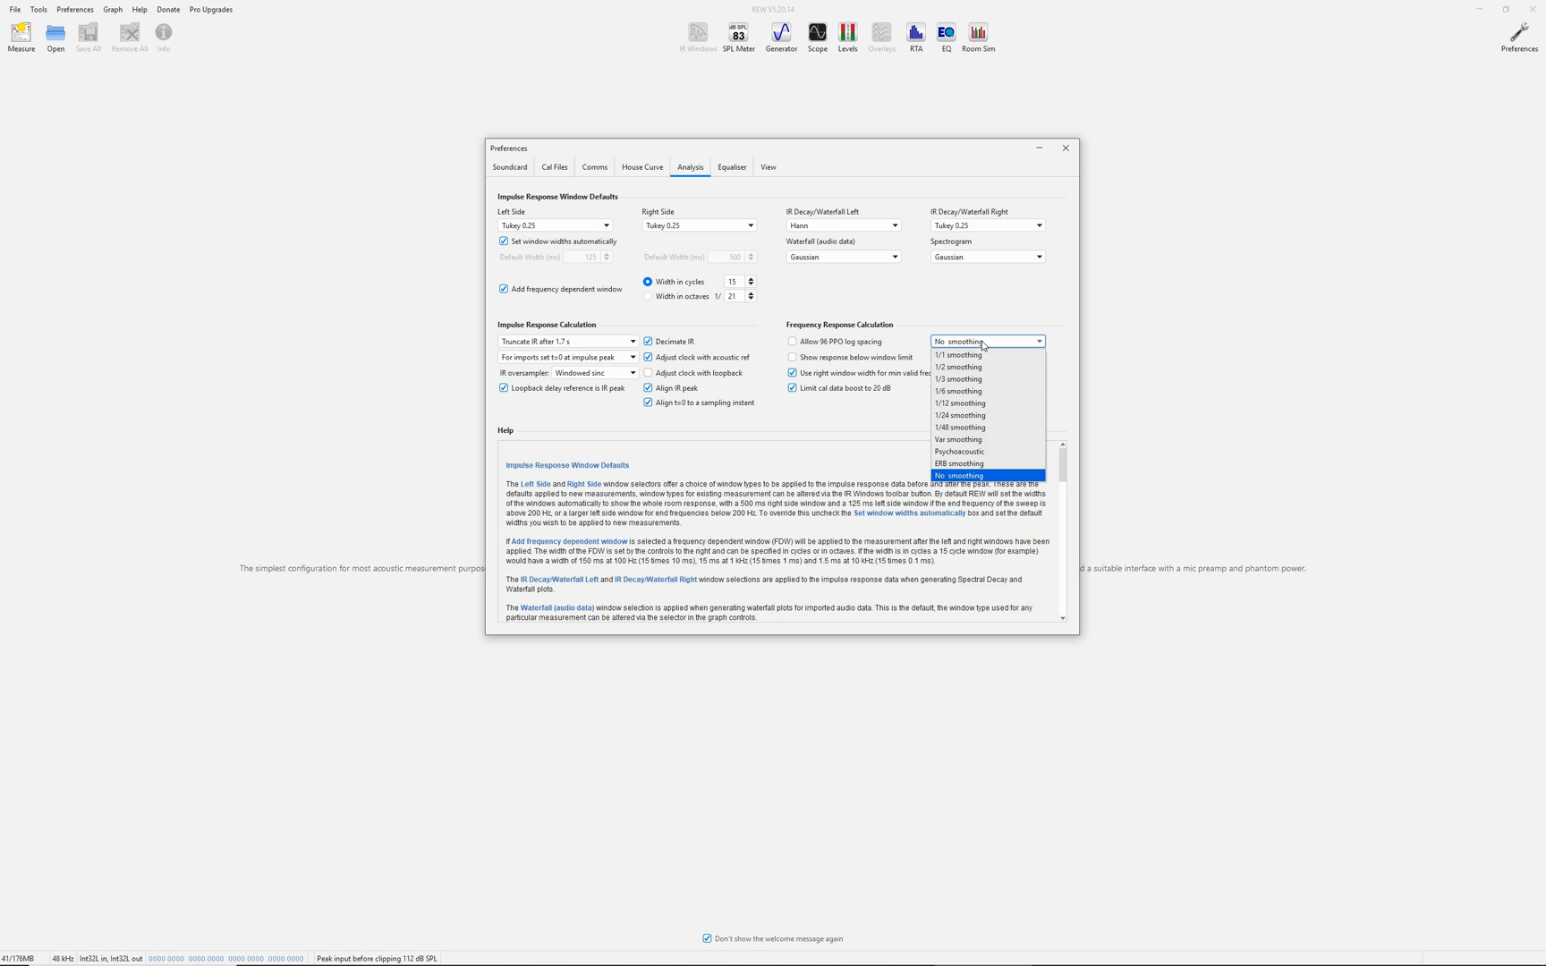
click(989, 451)
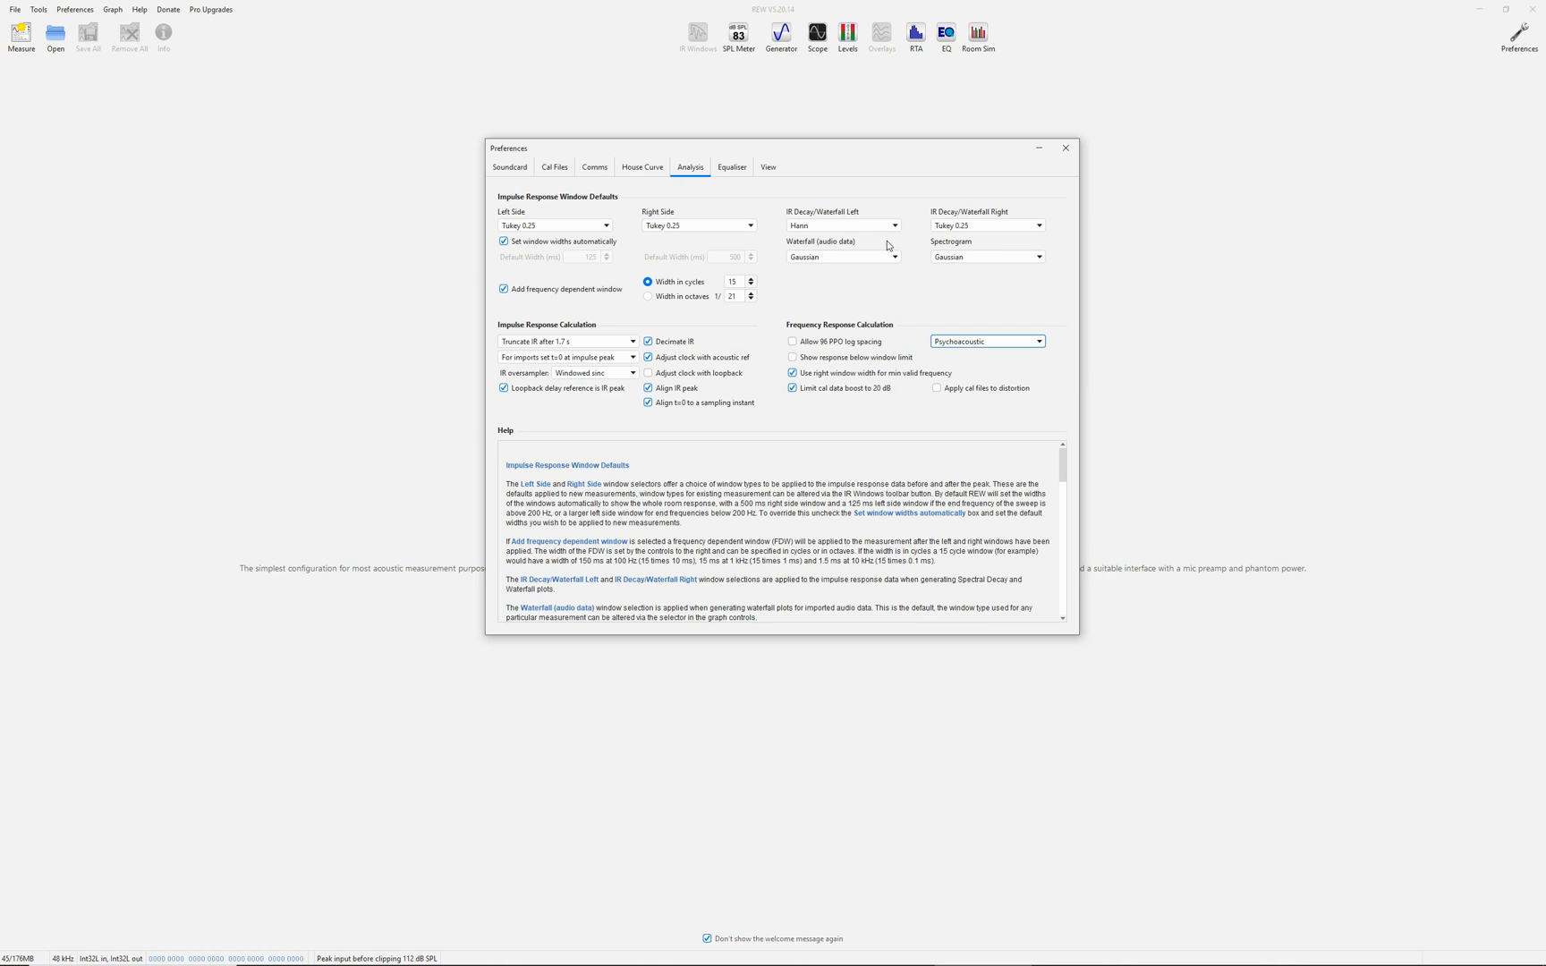
click(507, 389)
Step: Set the default equaliser model to Configurable PEQ and adjust its number of filters
click(733, 170)
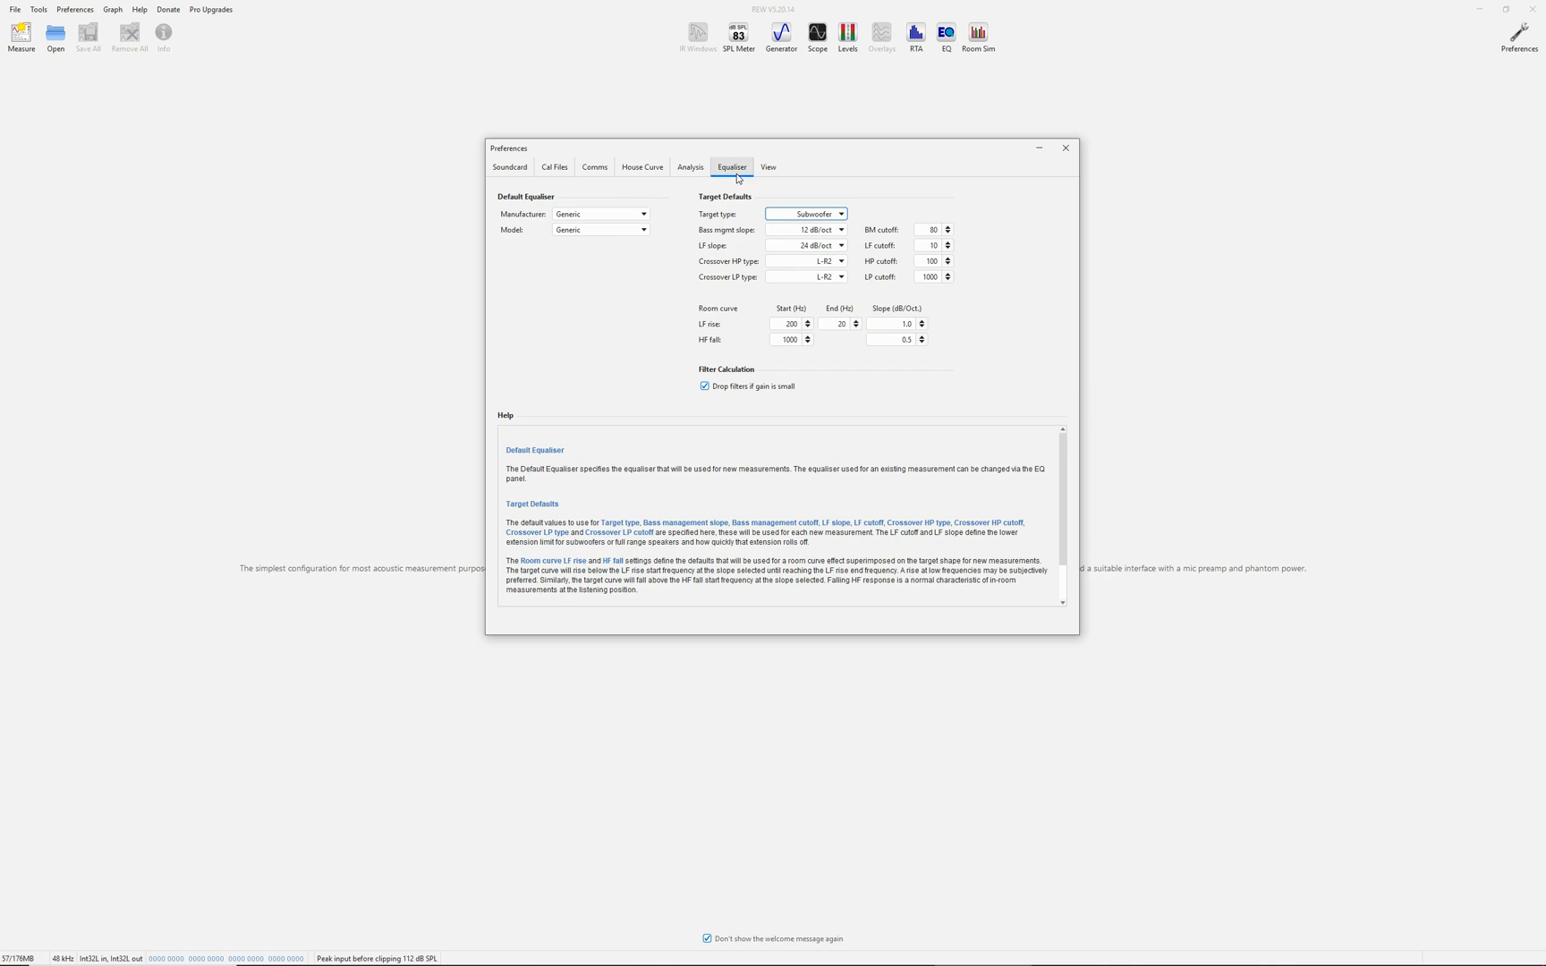
click(633, 230)
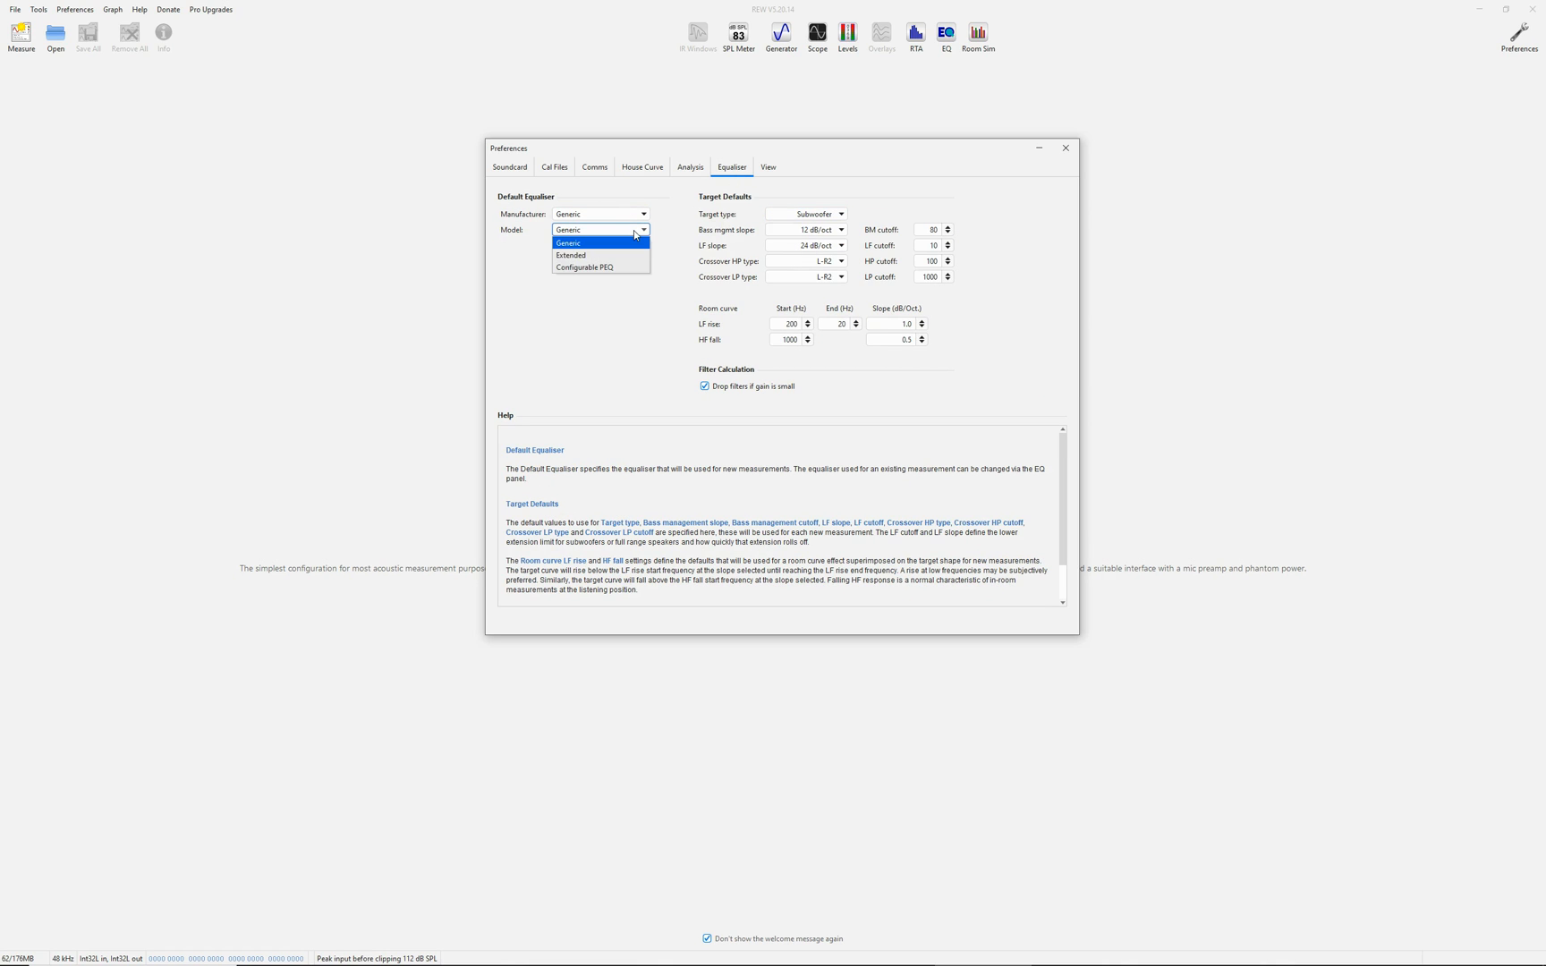
click(606, 268)
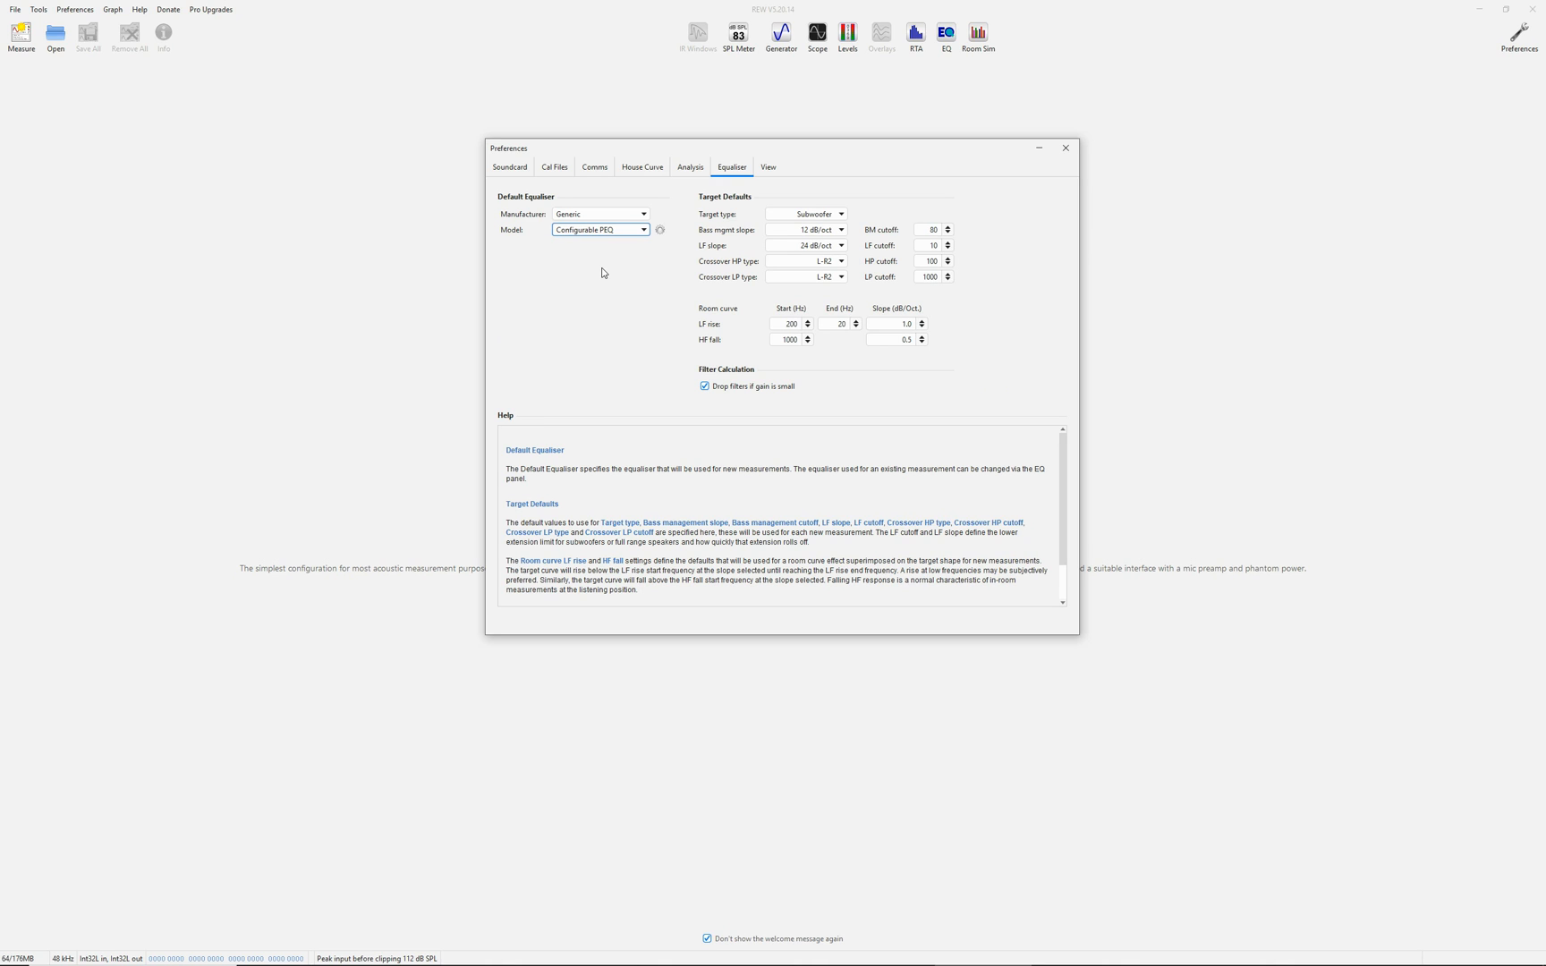
click(660, 231)
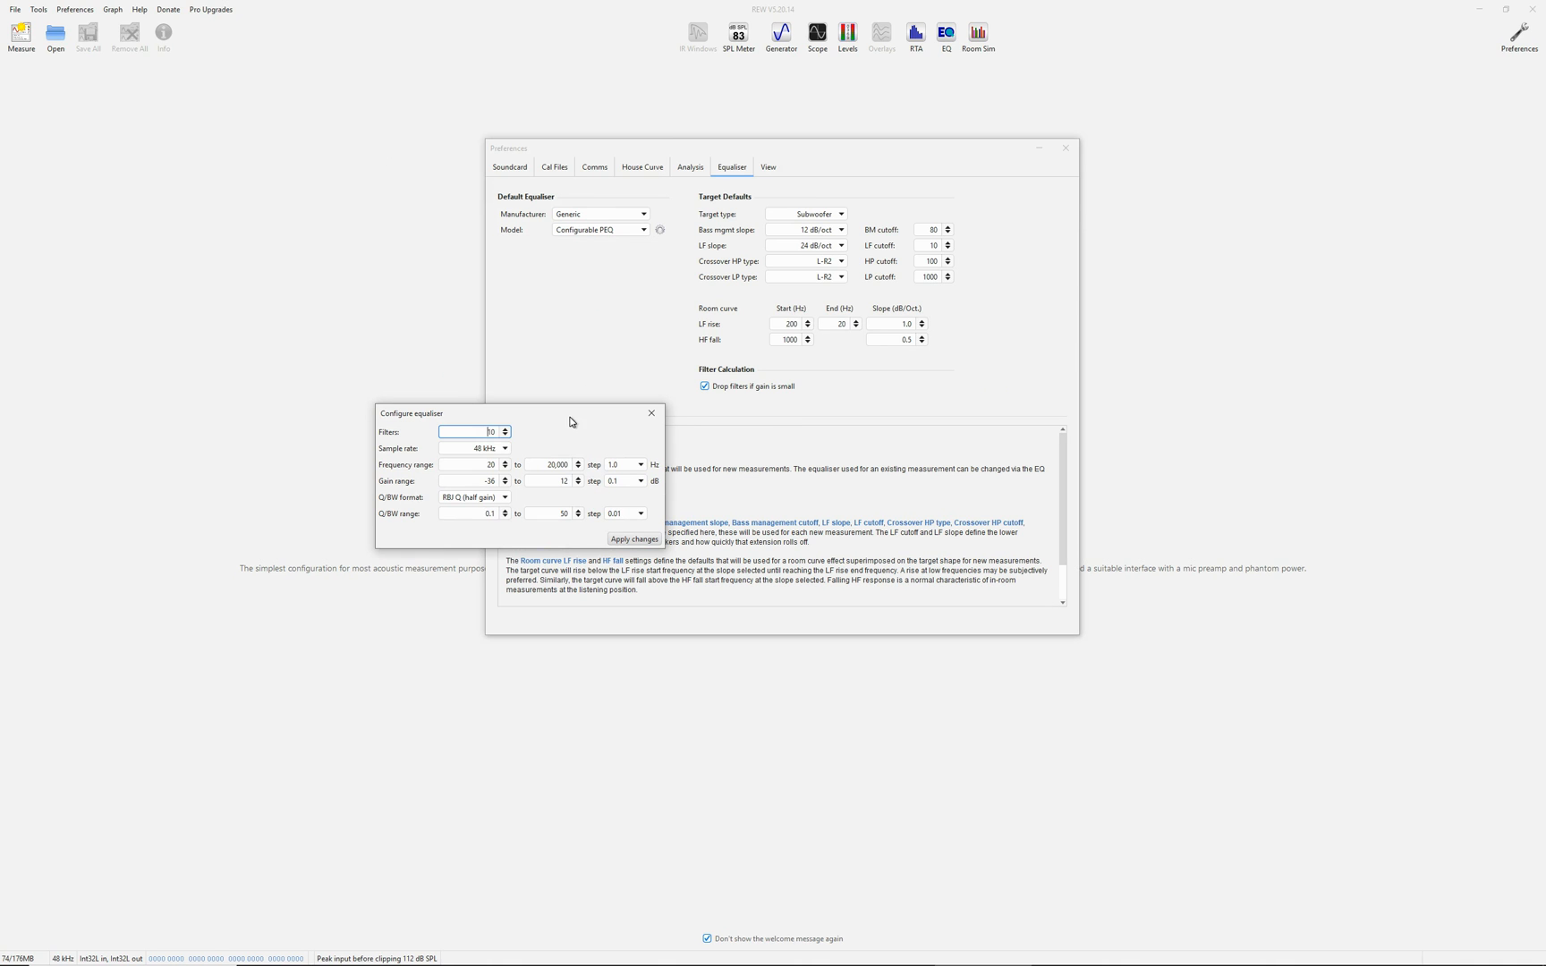
click(506, 435)
key(Tab)
Step: Set the configurable equaliser's gain range to -20 to 6 dB and choose its gain step
drag(483, 483, 517, 489)
text(-20)
key(Tab)
text(6)
key(Tab)
click(640, 481)
click(629, 575)
Step: Adjust the configurable equaliser's Q/BW range and step size, and apply the changes
click(496, 514)
click(484, 513)
double_click(489, 513)
text(0.)
click(555, 515)
click(639, 514)
click(632, 530)
click(634, 540)
Step: Set the default target type to None and the room curve's HF fall start to 200 Hz
click(811, 218)
click(812, 221)
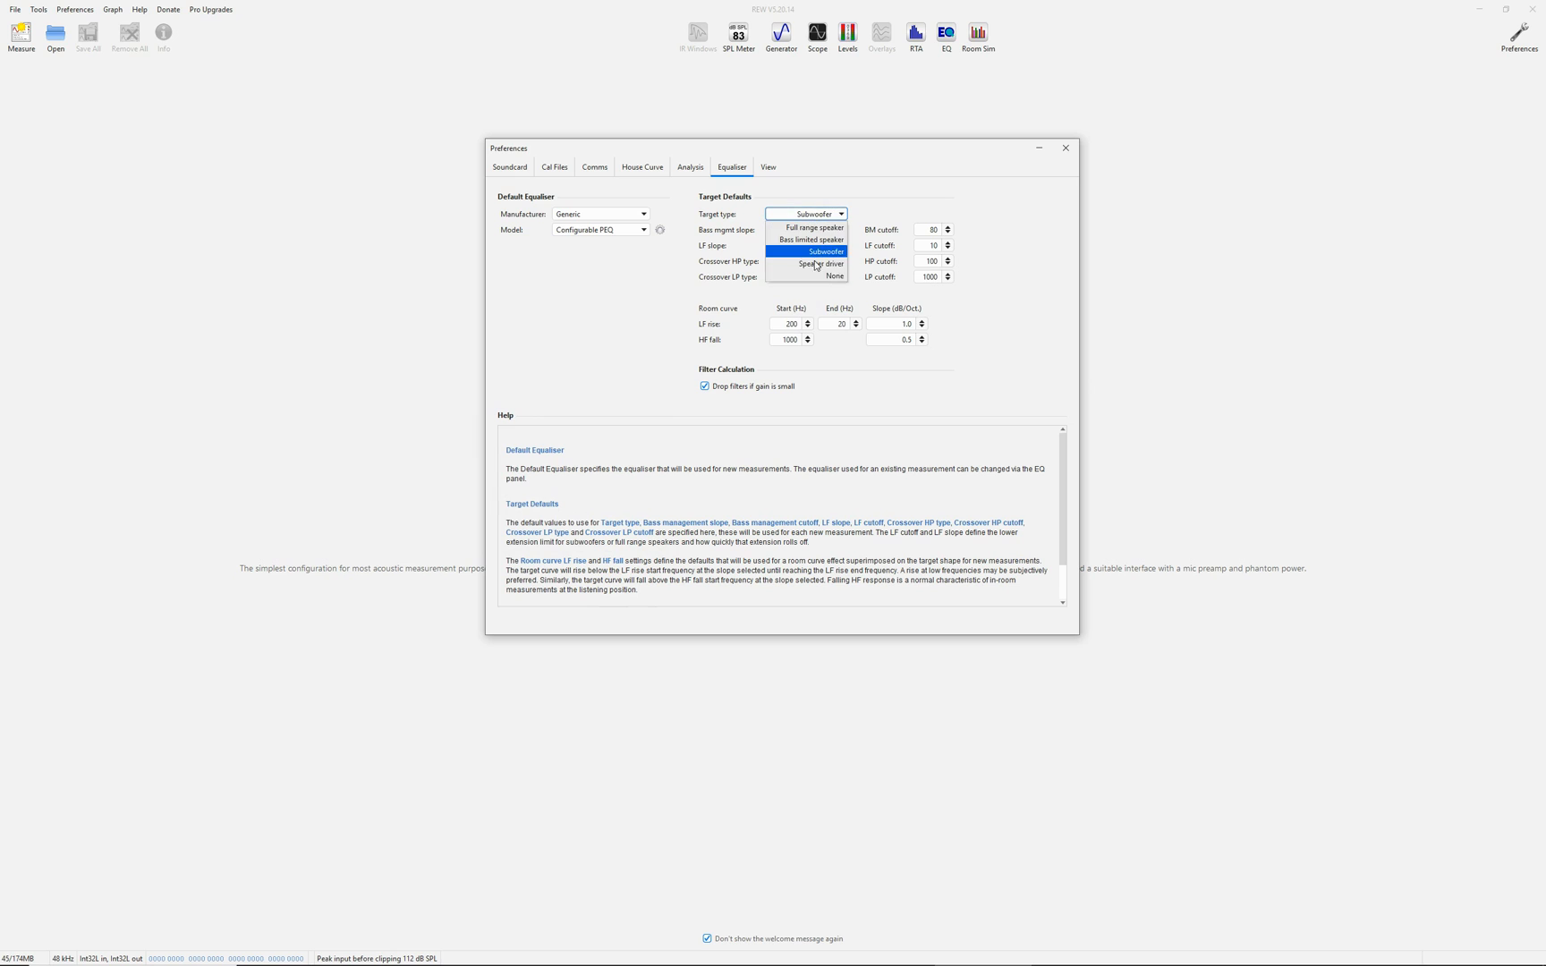
click(810, 276)
click(785, 323)
click(783, 341)
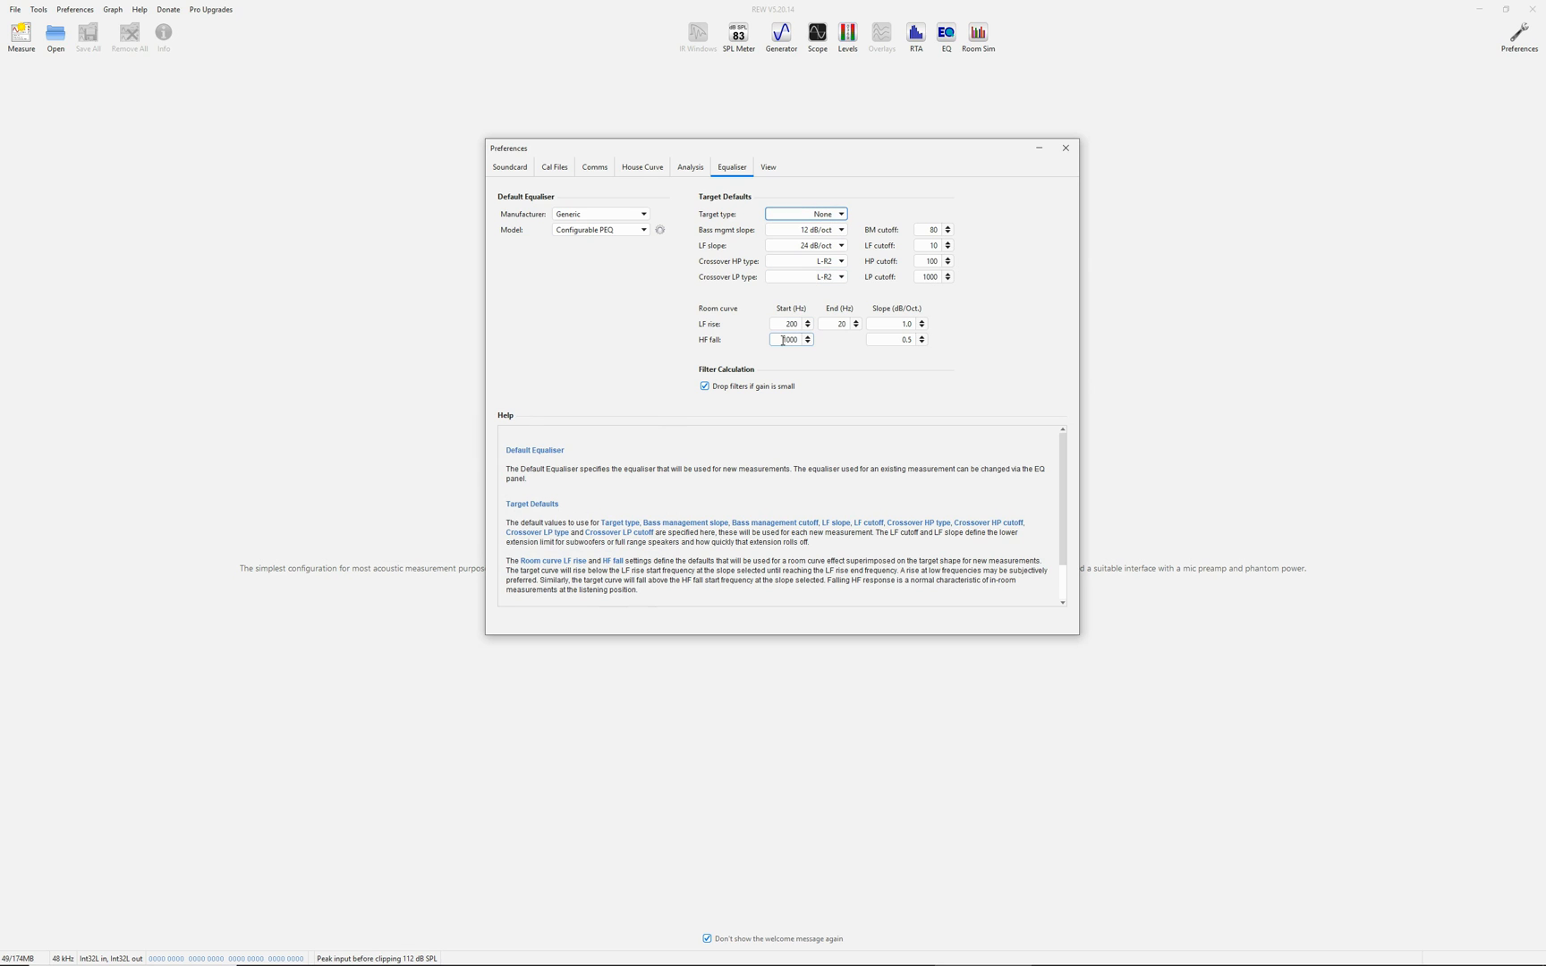
double_click(783, 341)
text(20)
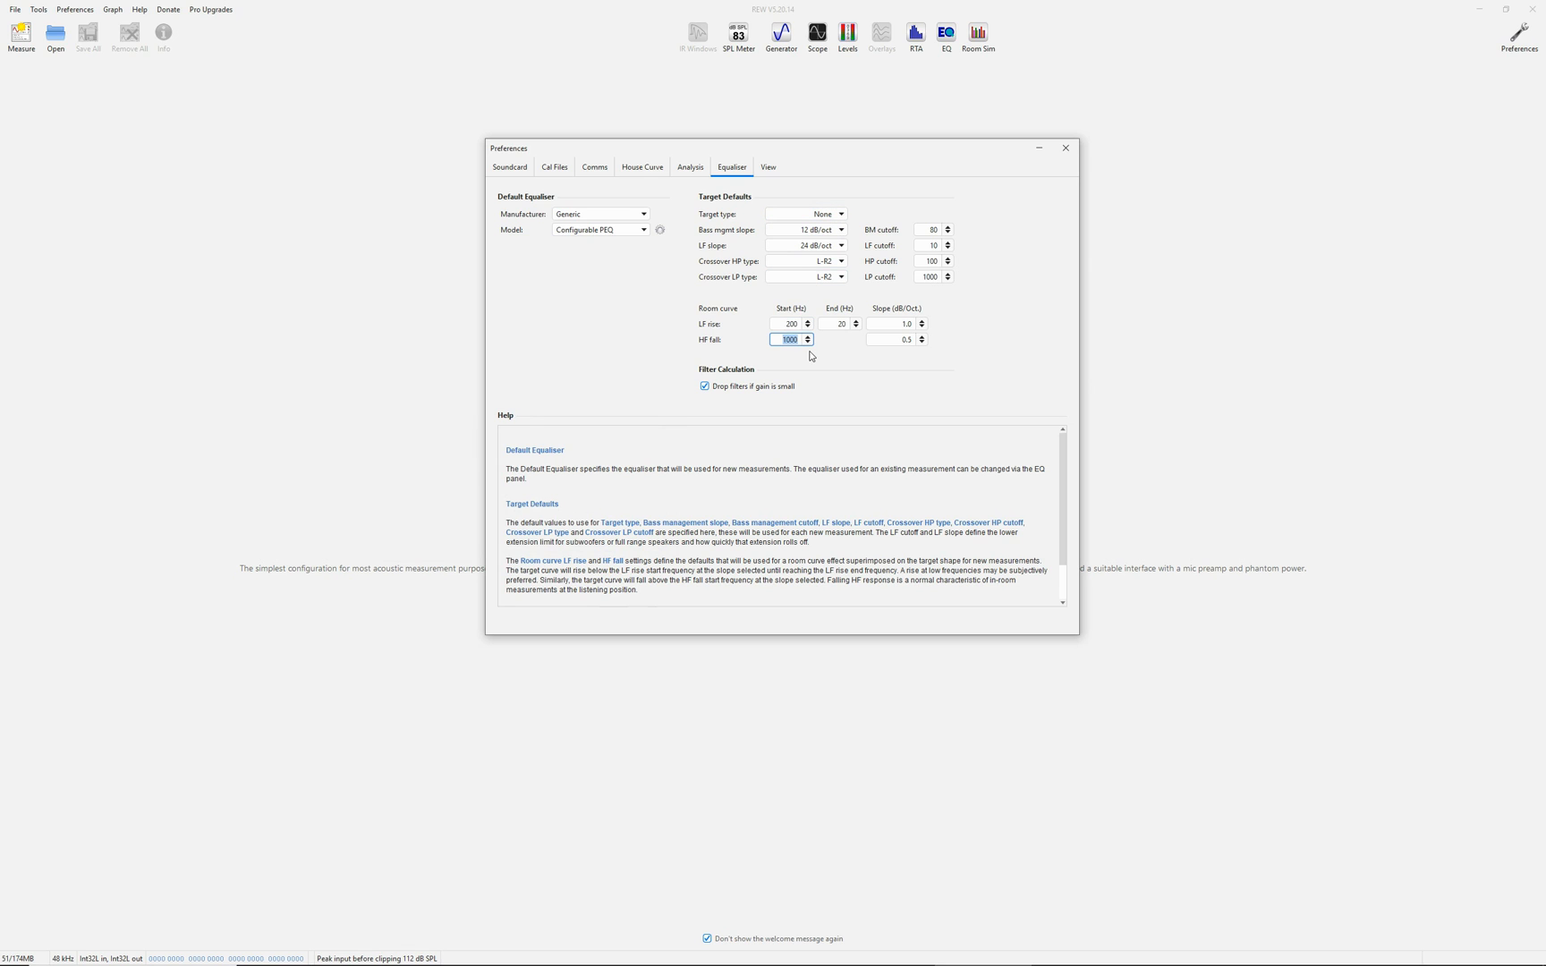
text(0)
key(Tab)
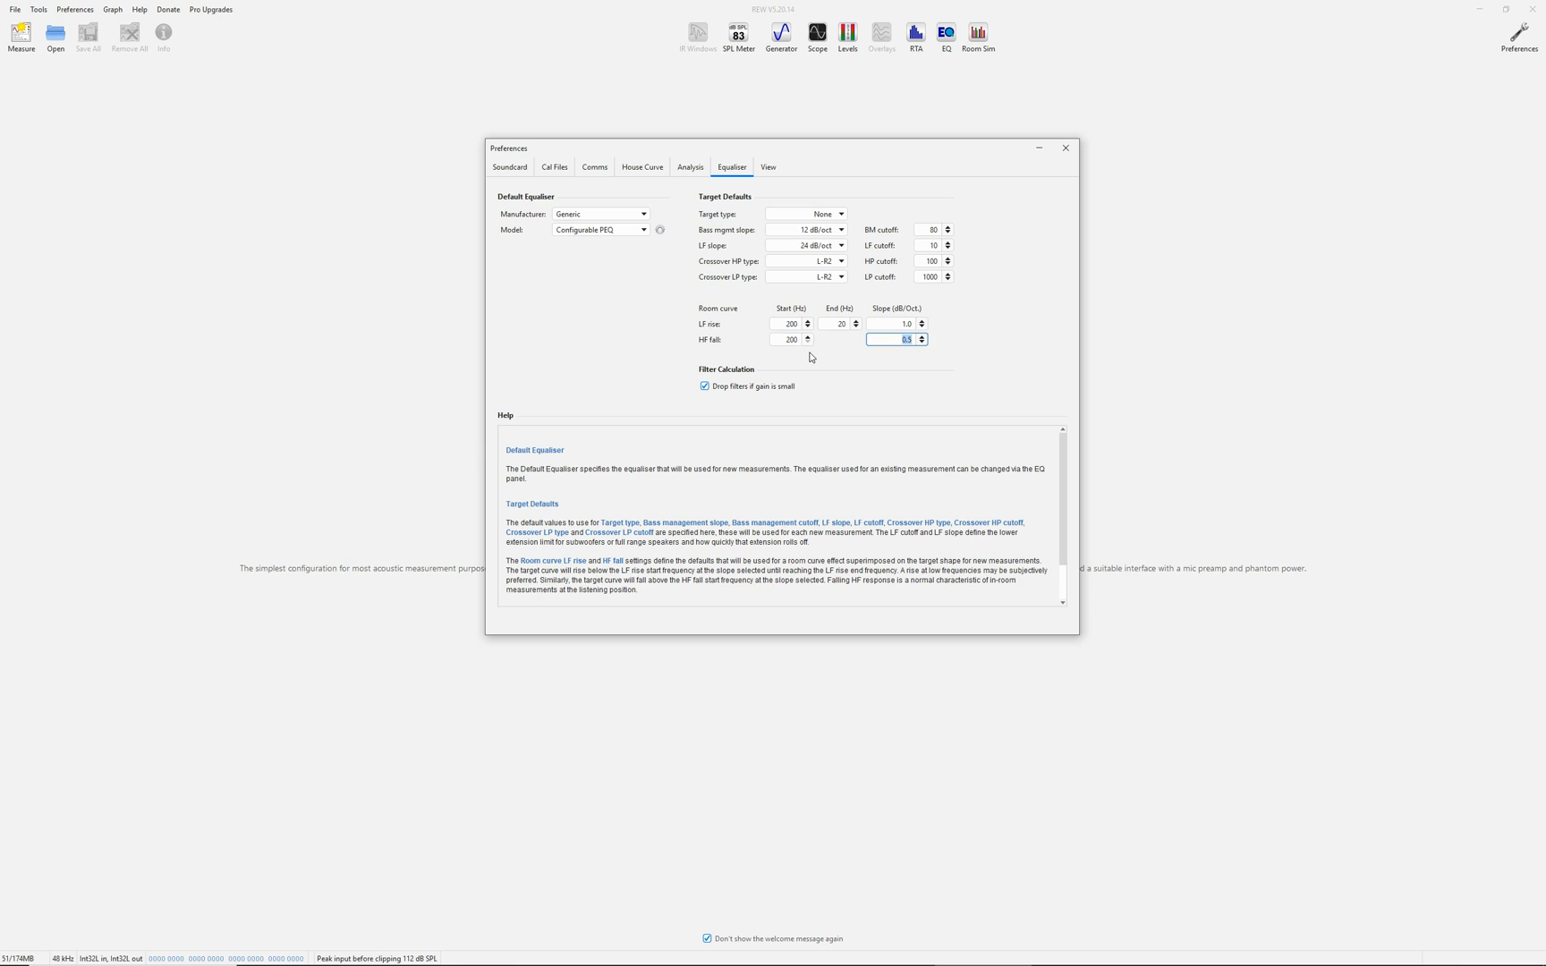
Step: Set both the LF rise and HF fall slopes of the room curve to 0.7 dB/oct
click(923, 328)
text(0.7)
key(Tab)
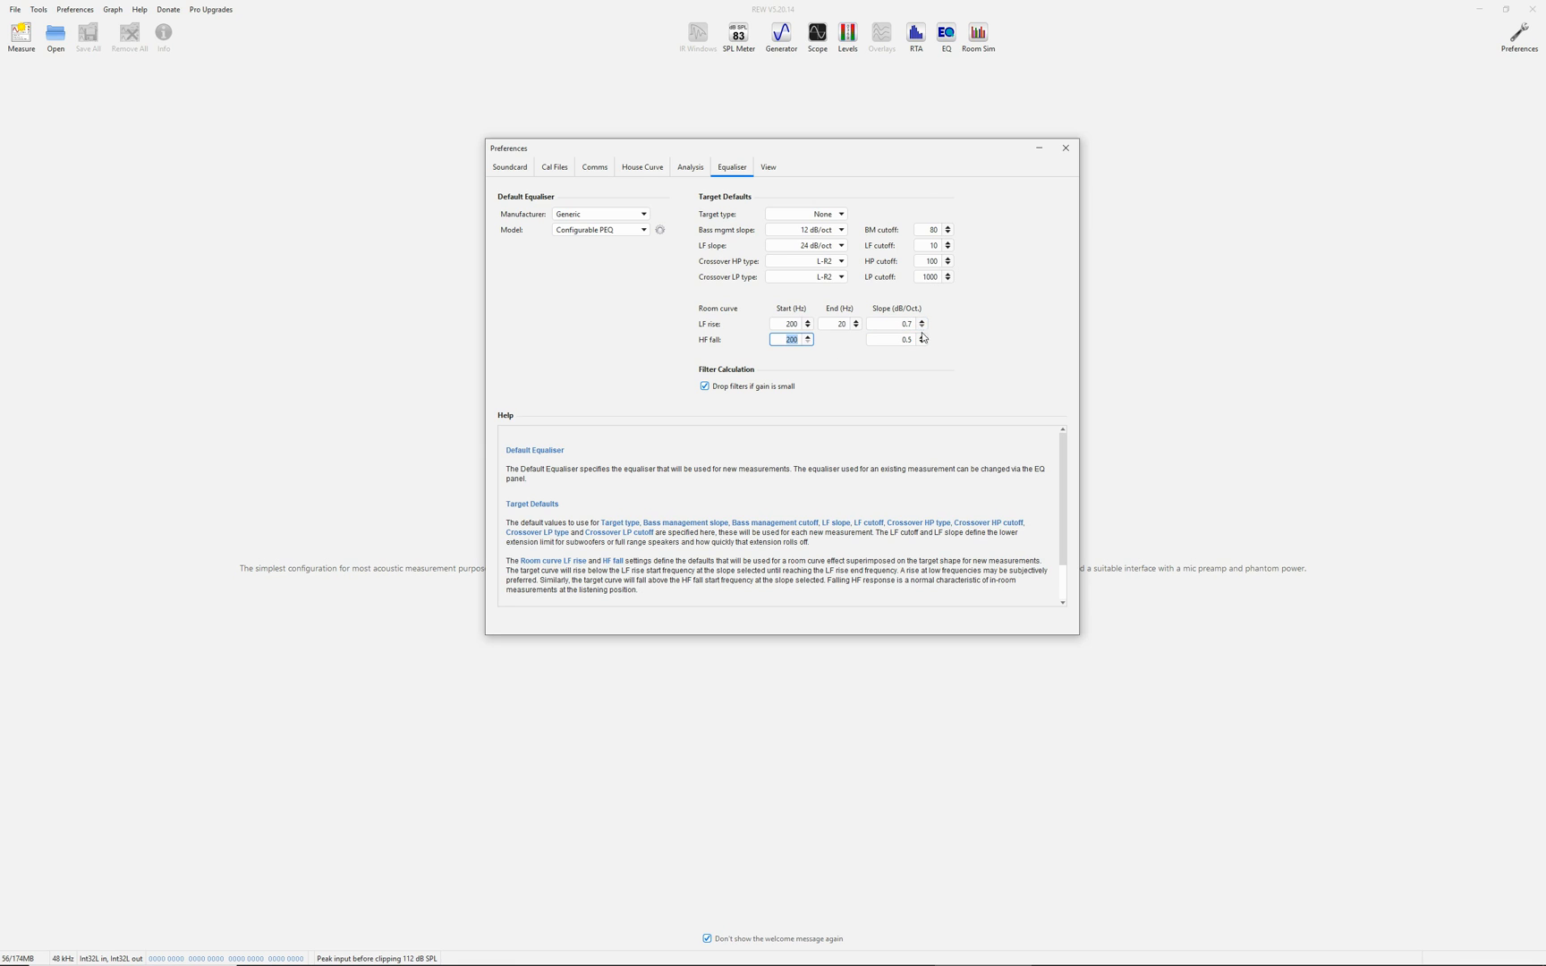
click(898, 341)
text(0.7)
key(Tab)
Step: Set the maximum number of measurements to 100 in the view preferences and close the preferences
click(768, 167)
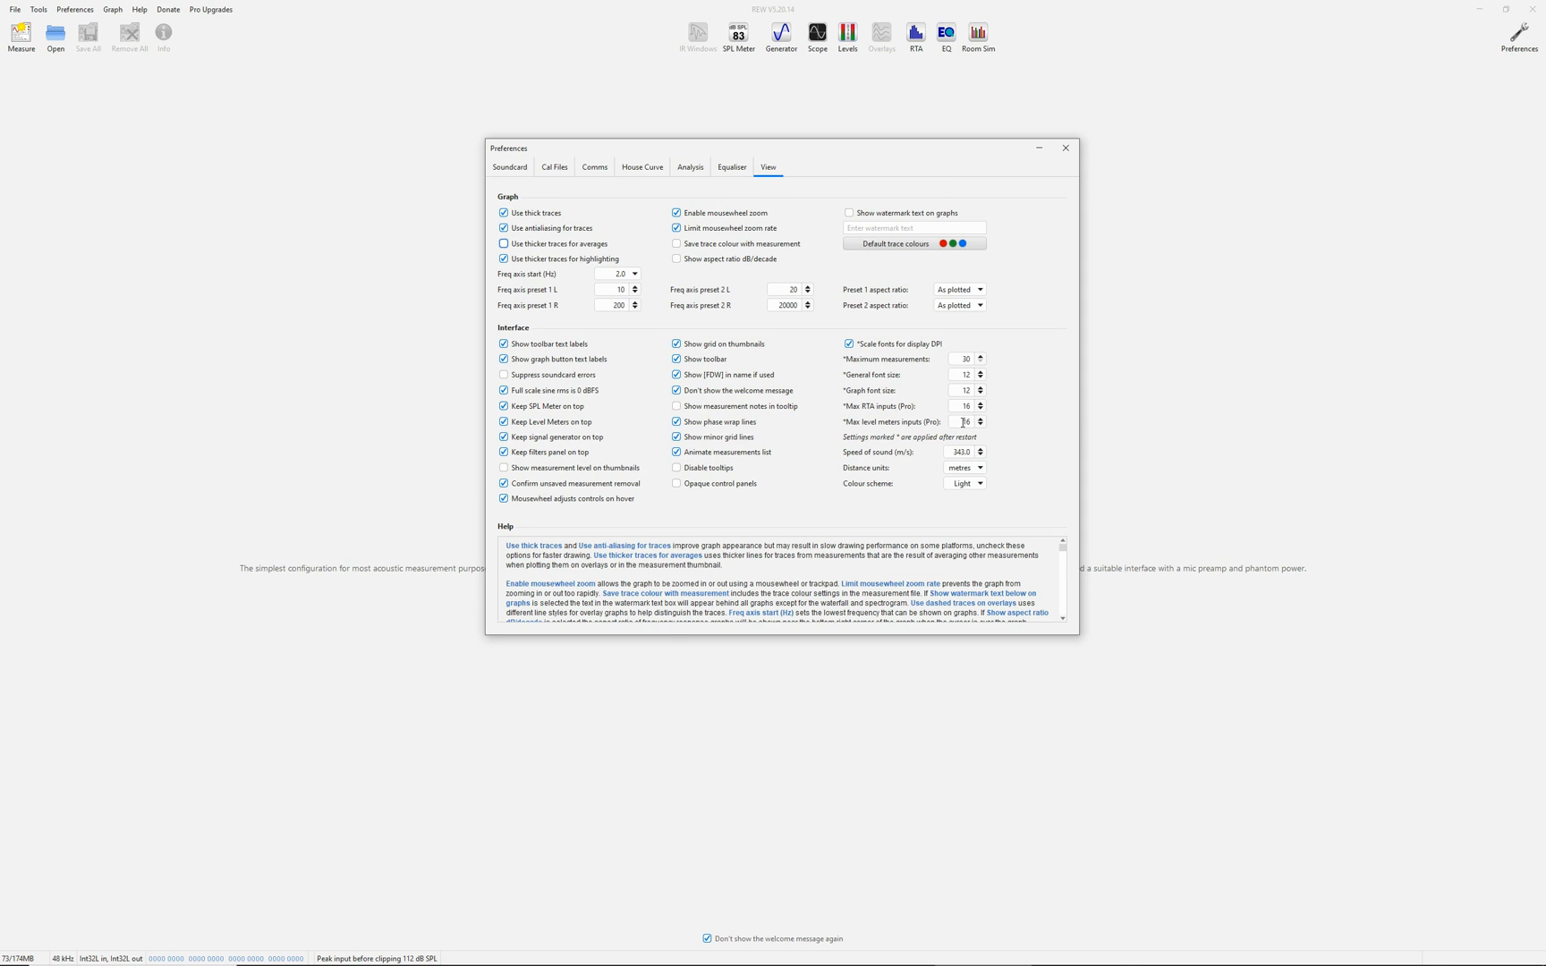
click(963, 359)
text(100)
key(Return)
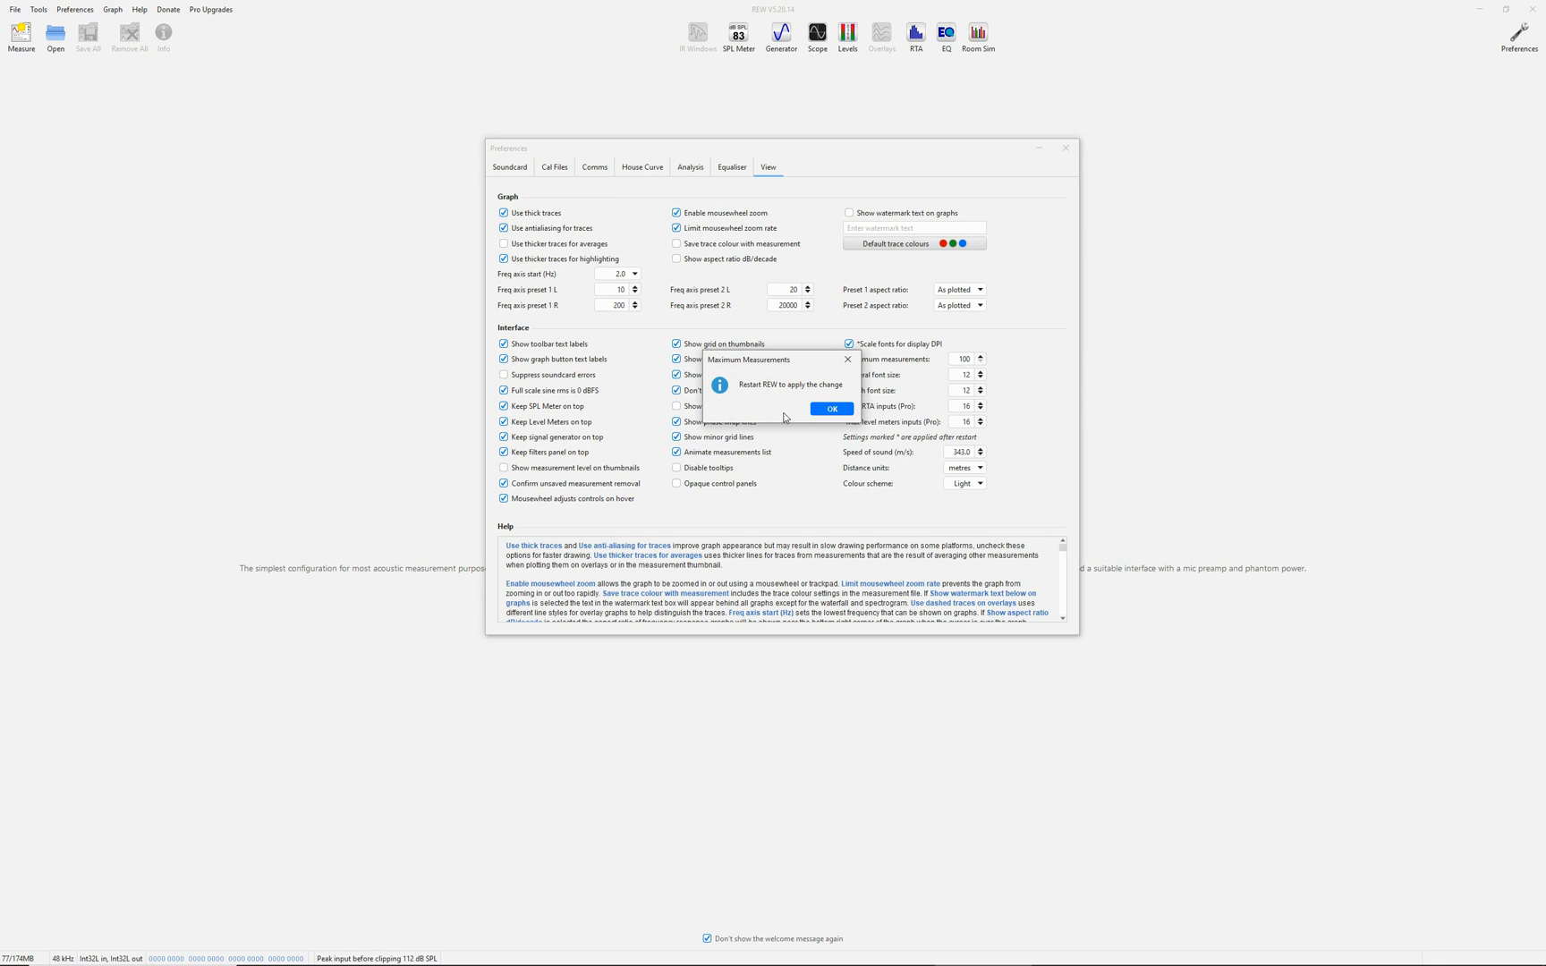
click(832, 408)
click(1065, 147)
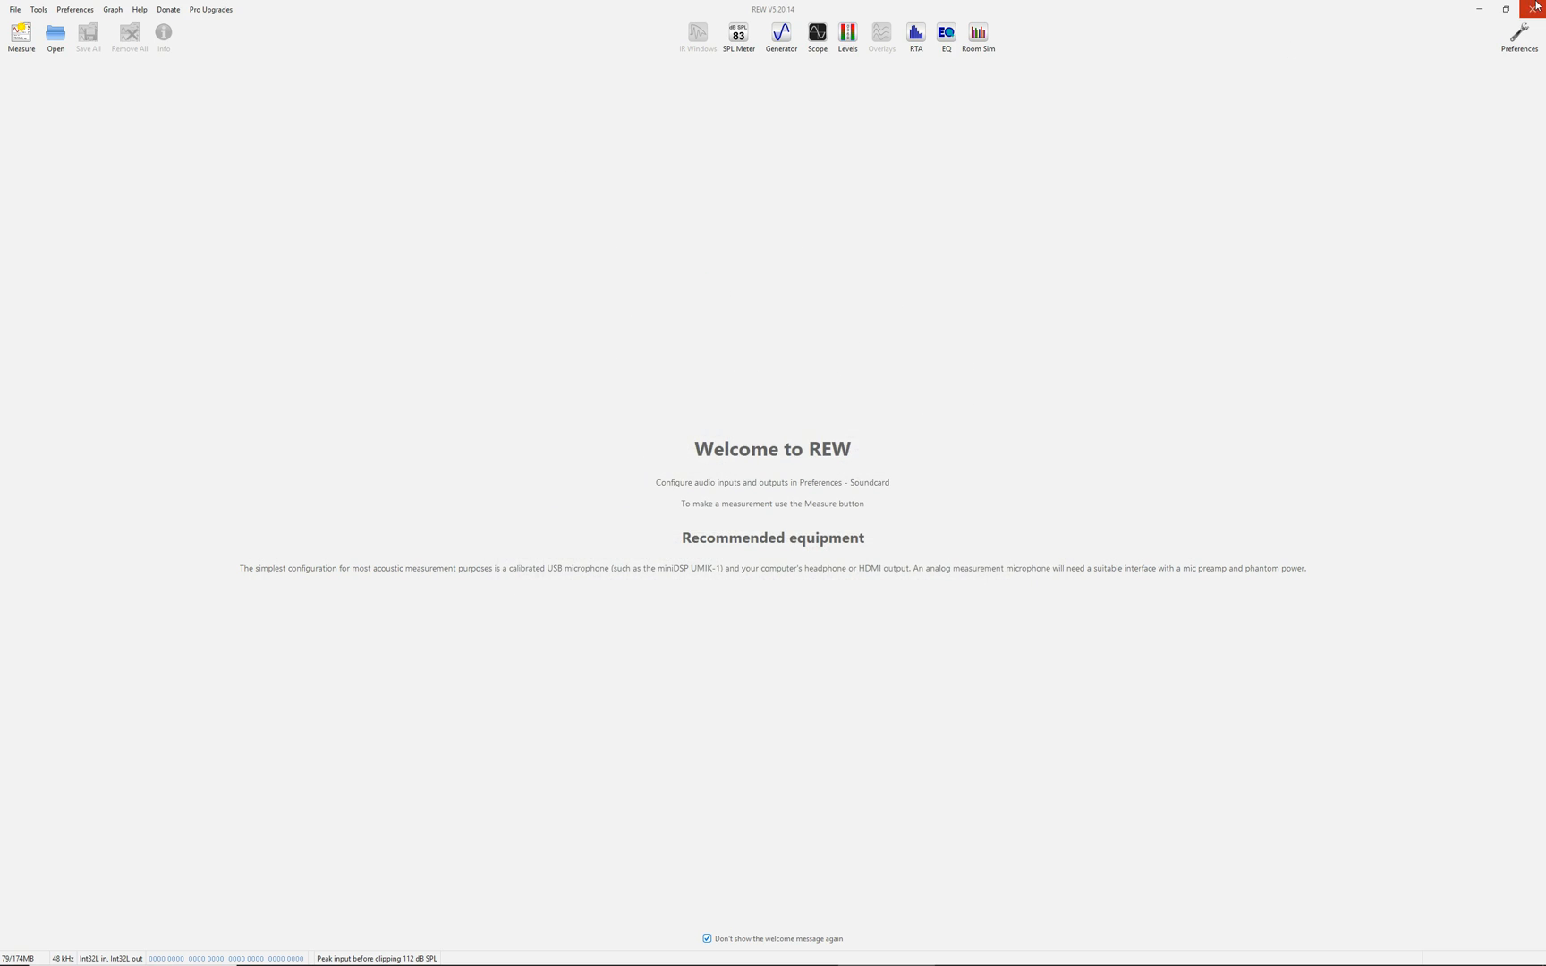
Step: Restart REW and maximize its window
click(1536, 4)
click(852, 954)
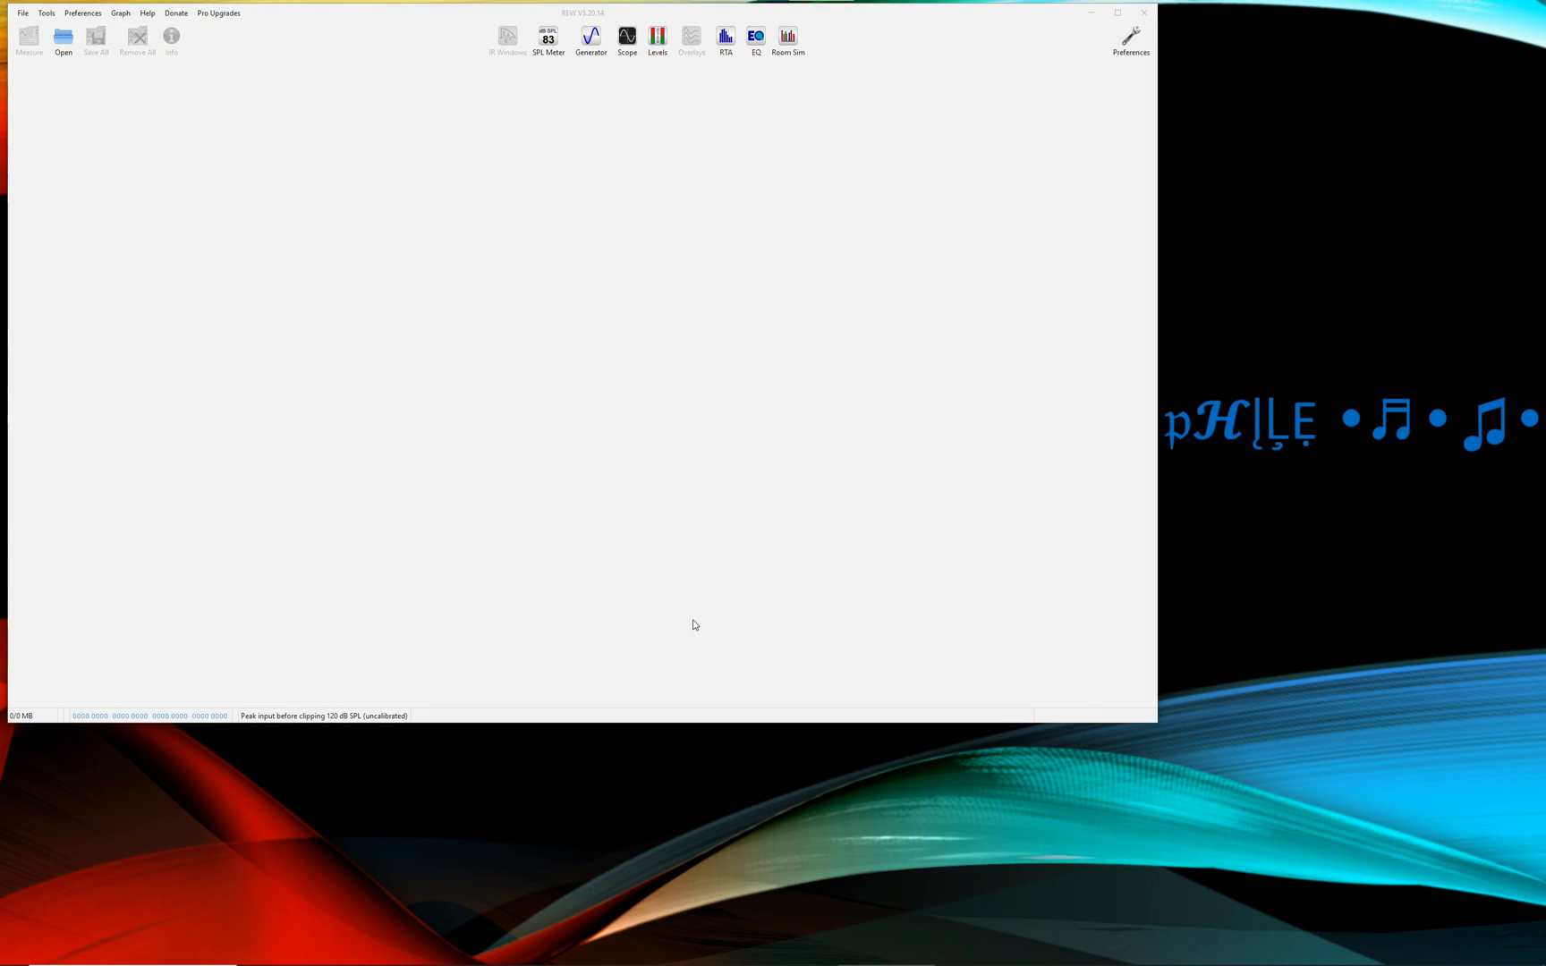
click(1118, 13)
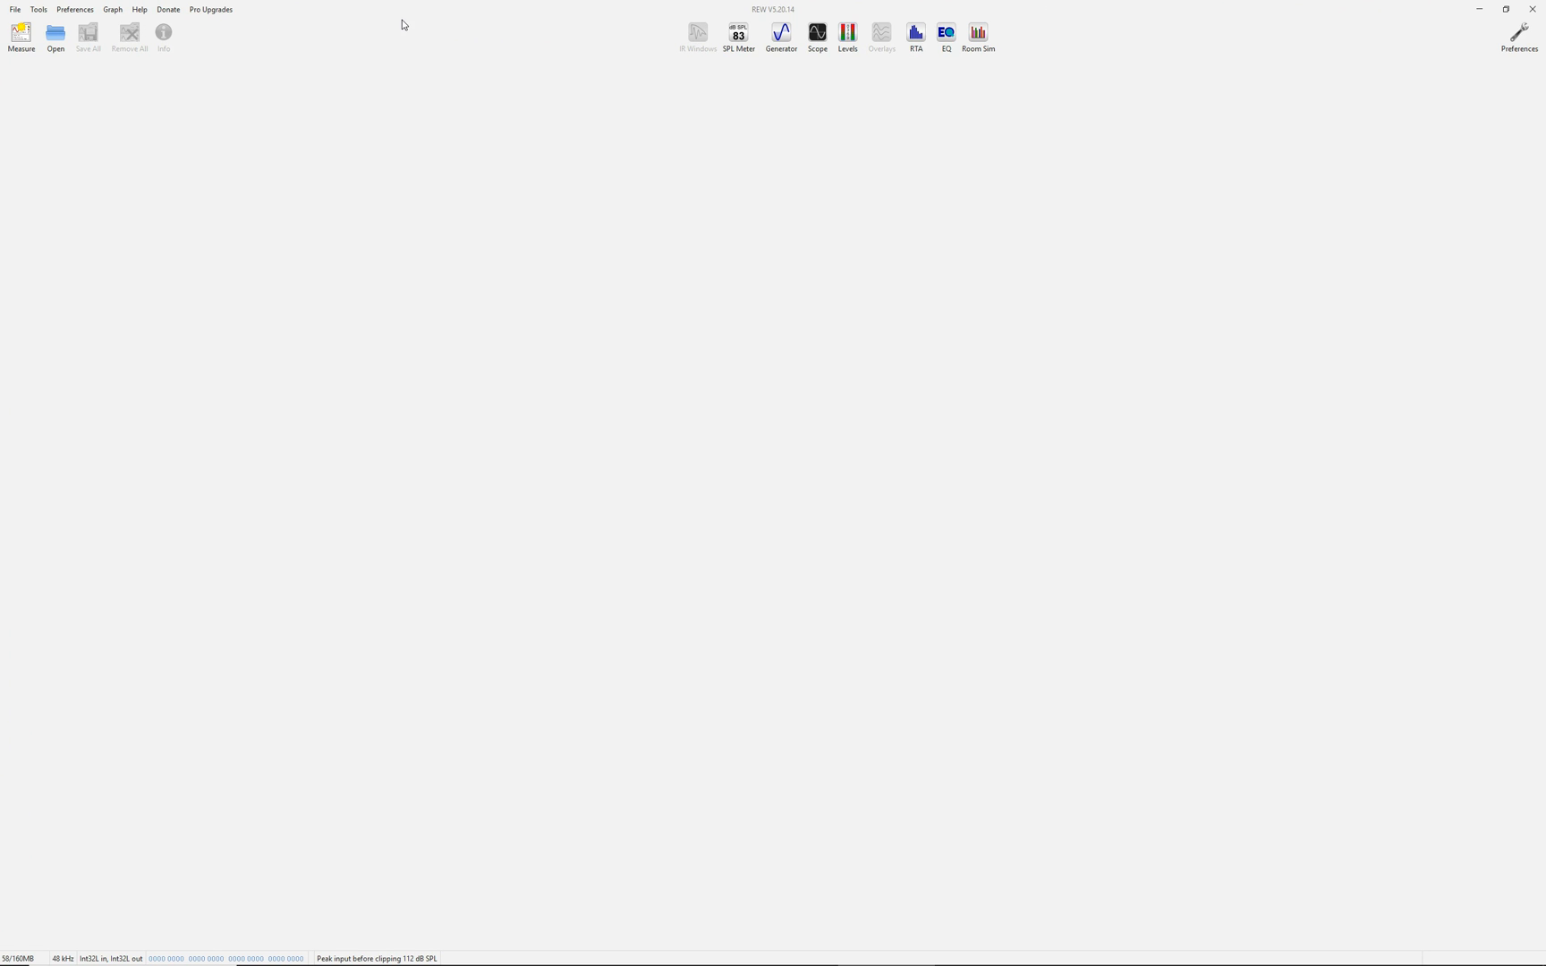
Step: Set up a new measurement with output 4: High Definition Audio 4 and a start frequency of 20 Hz
click(30, 35)
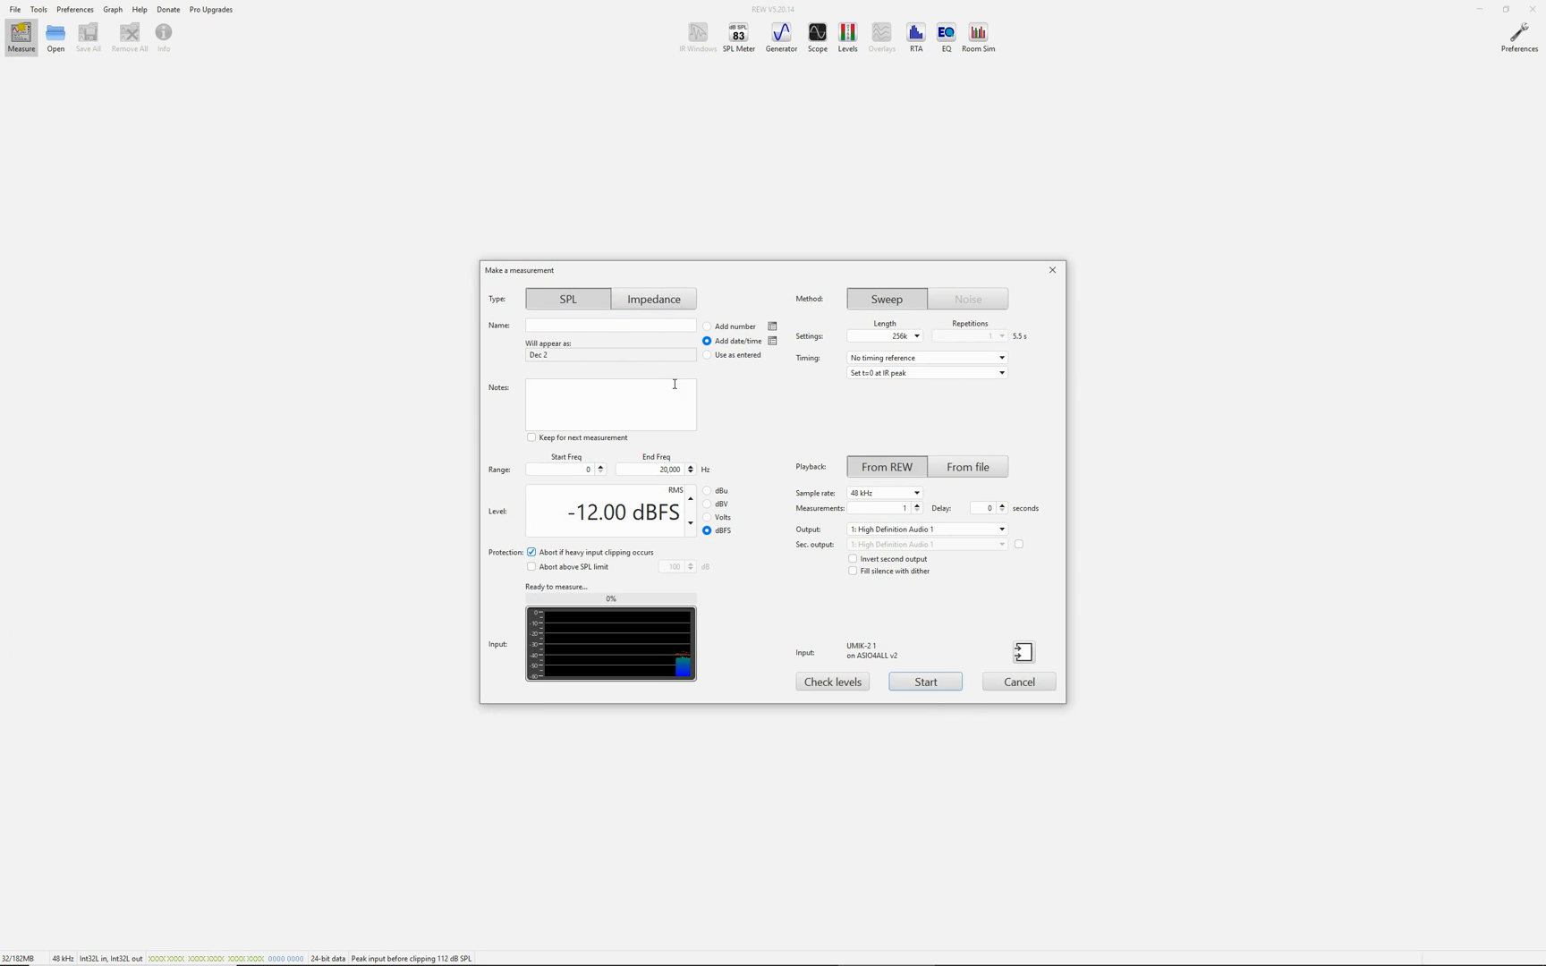
click(895, 529)
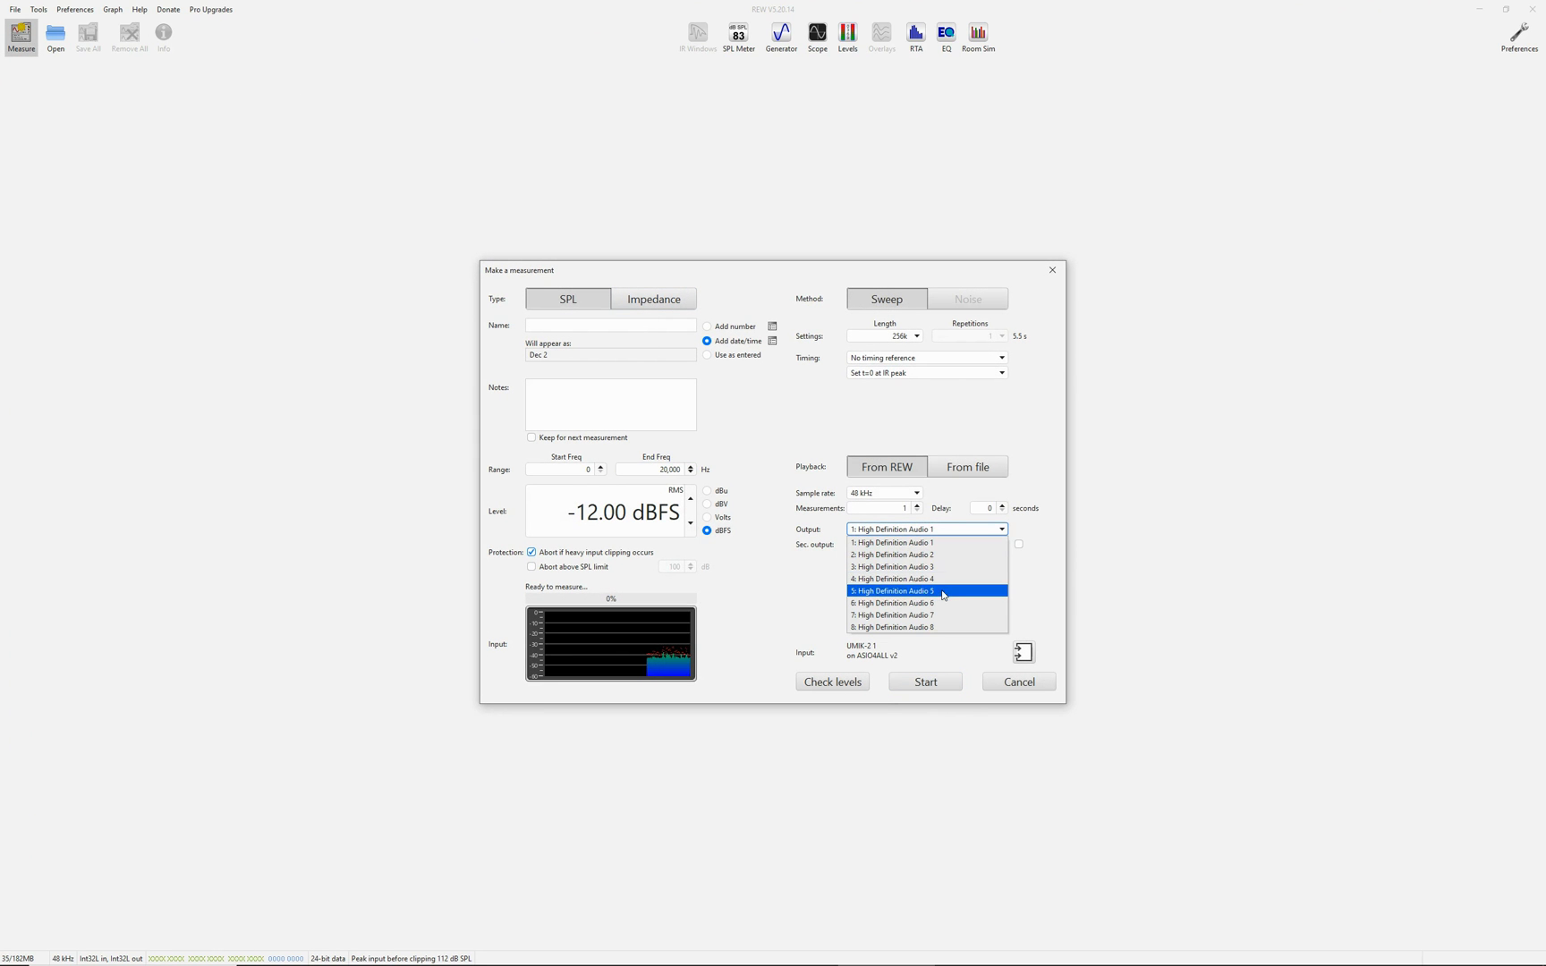
click(939, 577)
click(572, 469)
text(20)
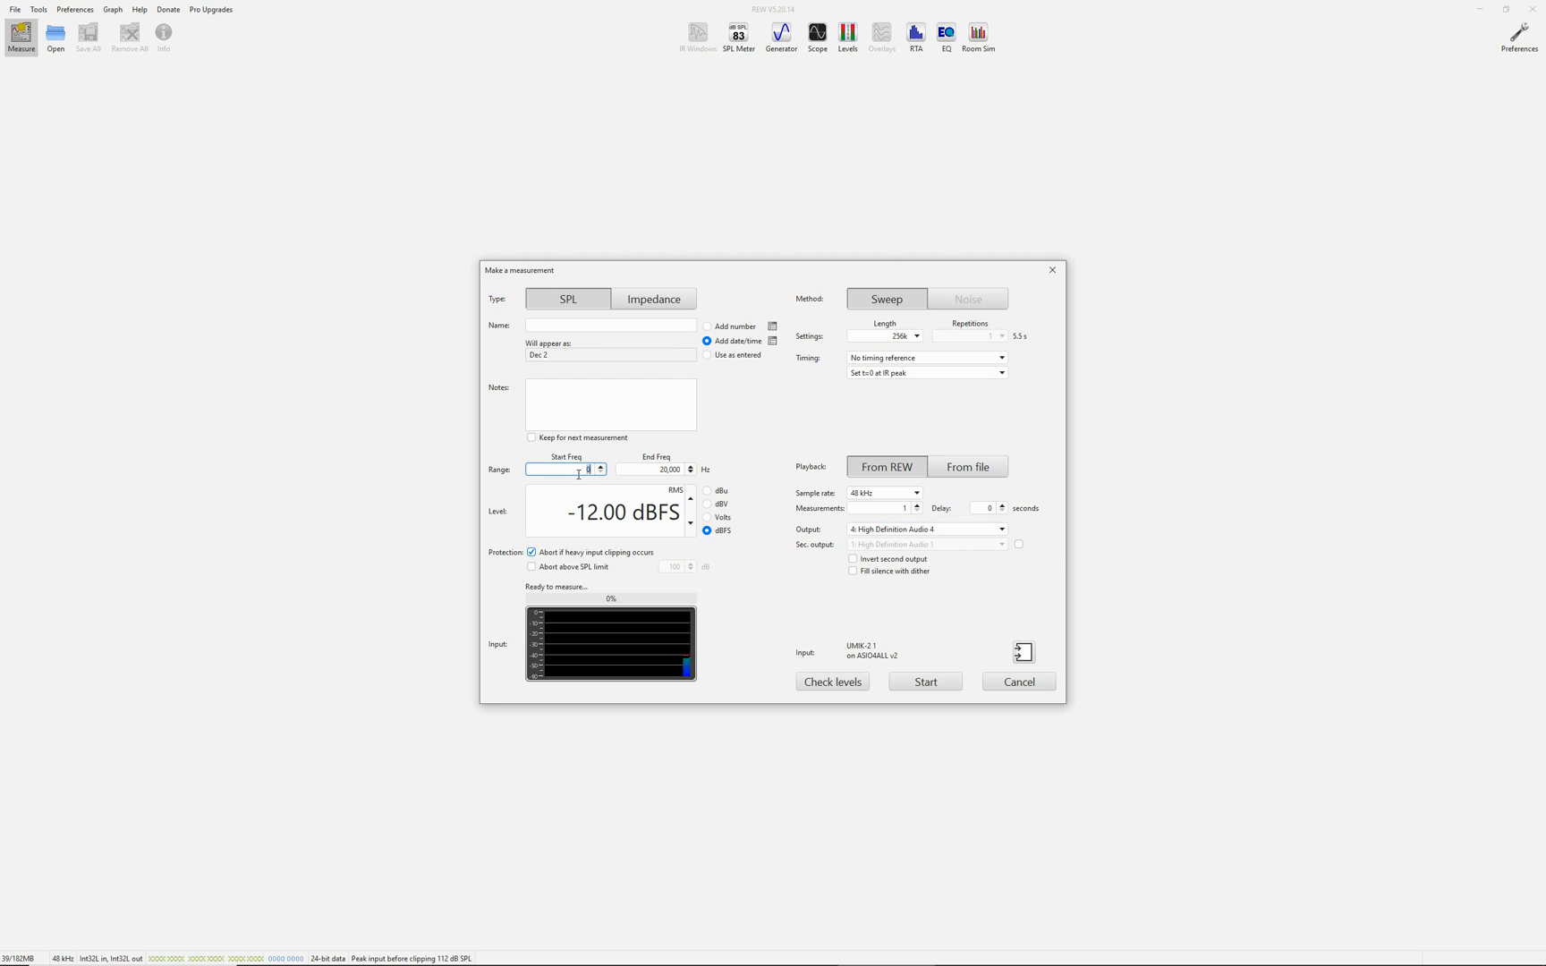
key(Tab)
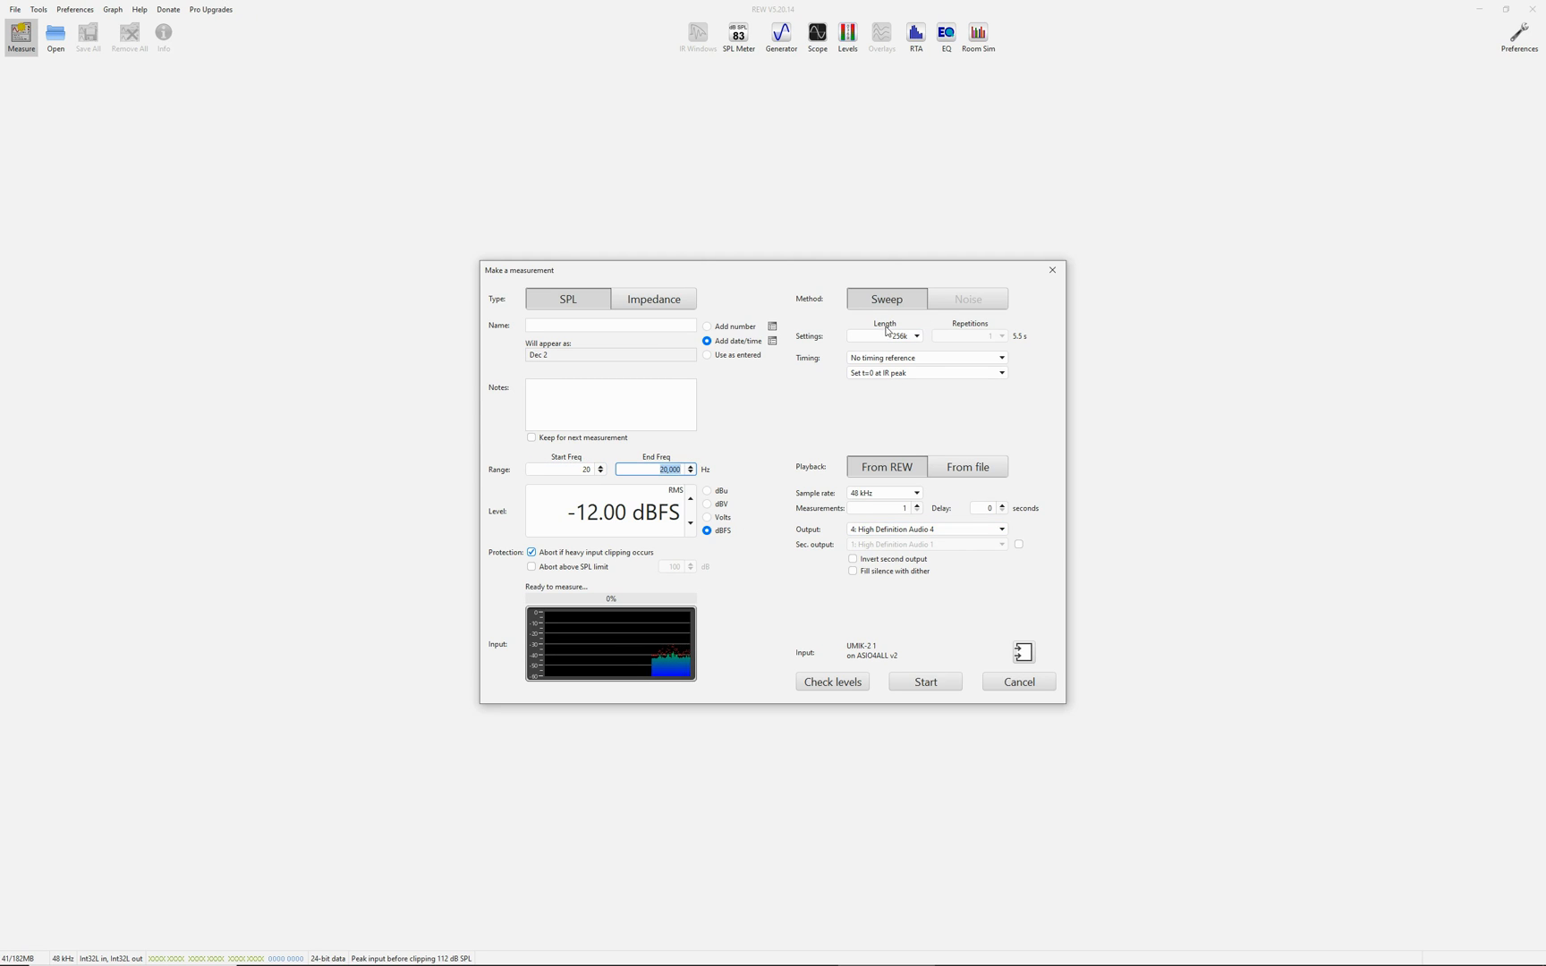
Step: Use an acoustic timing reference for the measurement and check the levels
click(897, 357)
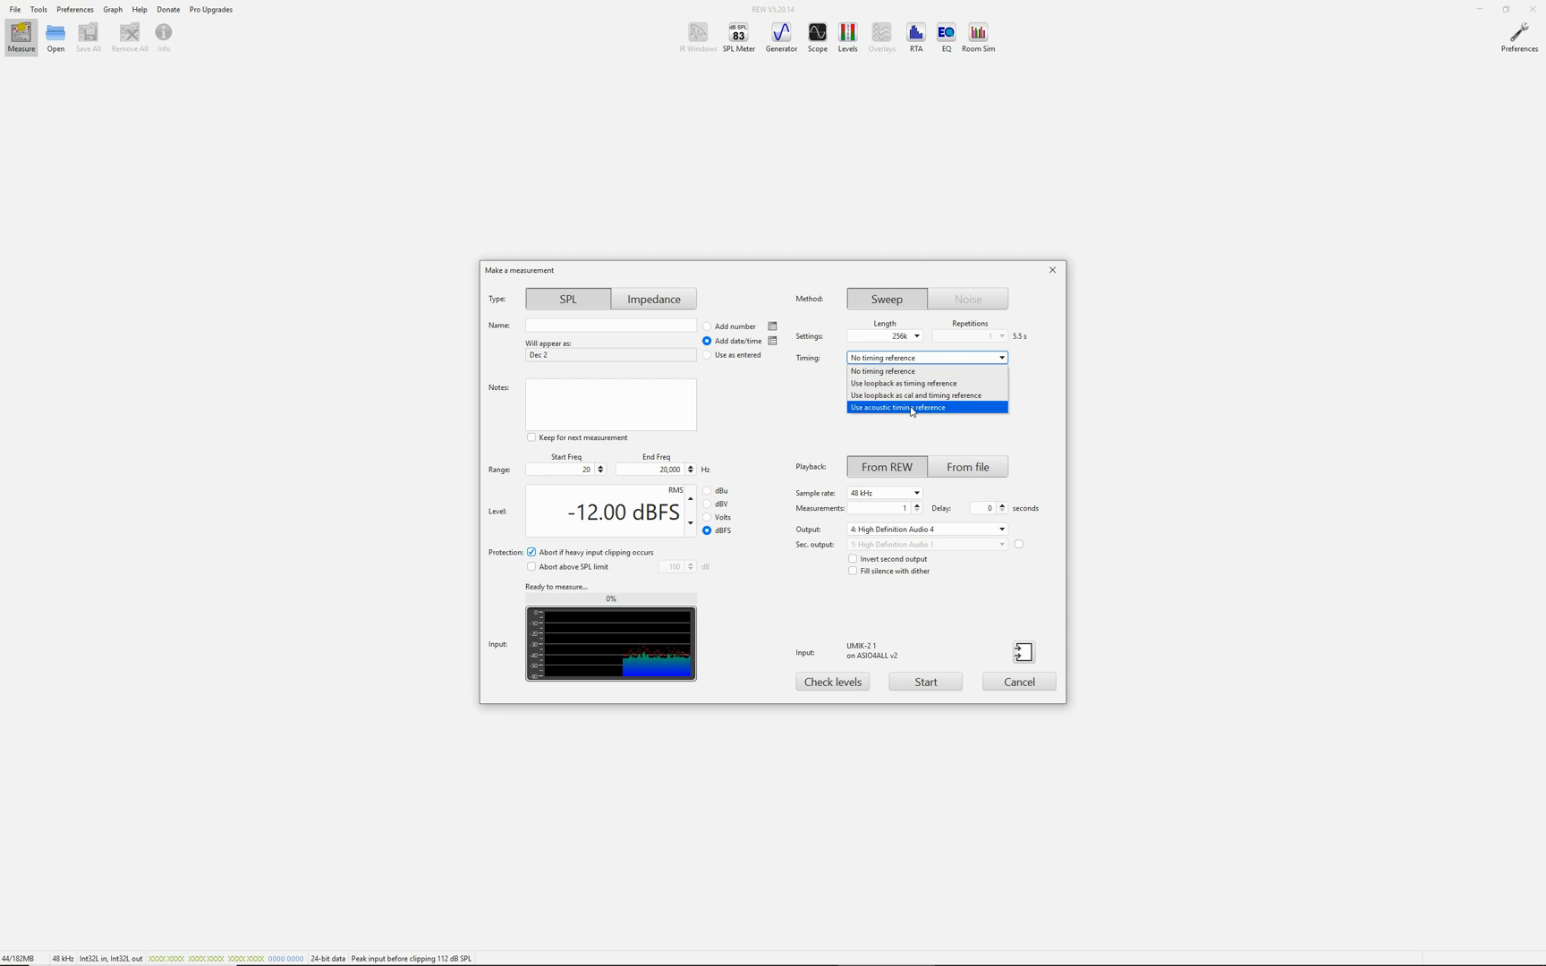
click(912, 411)
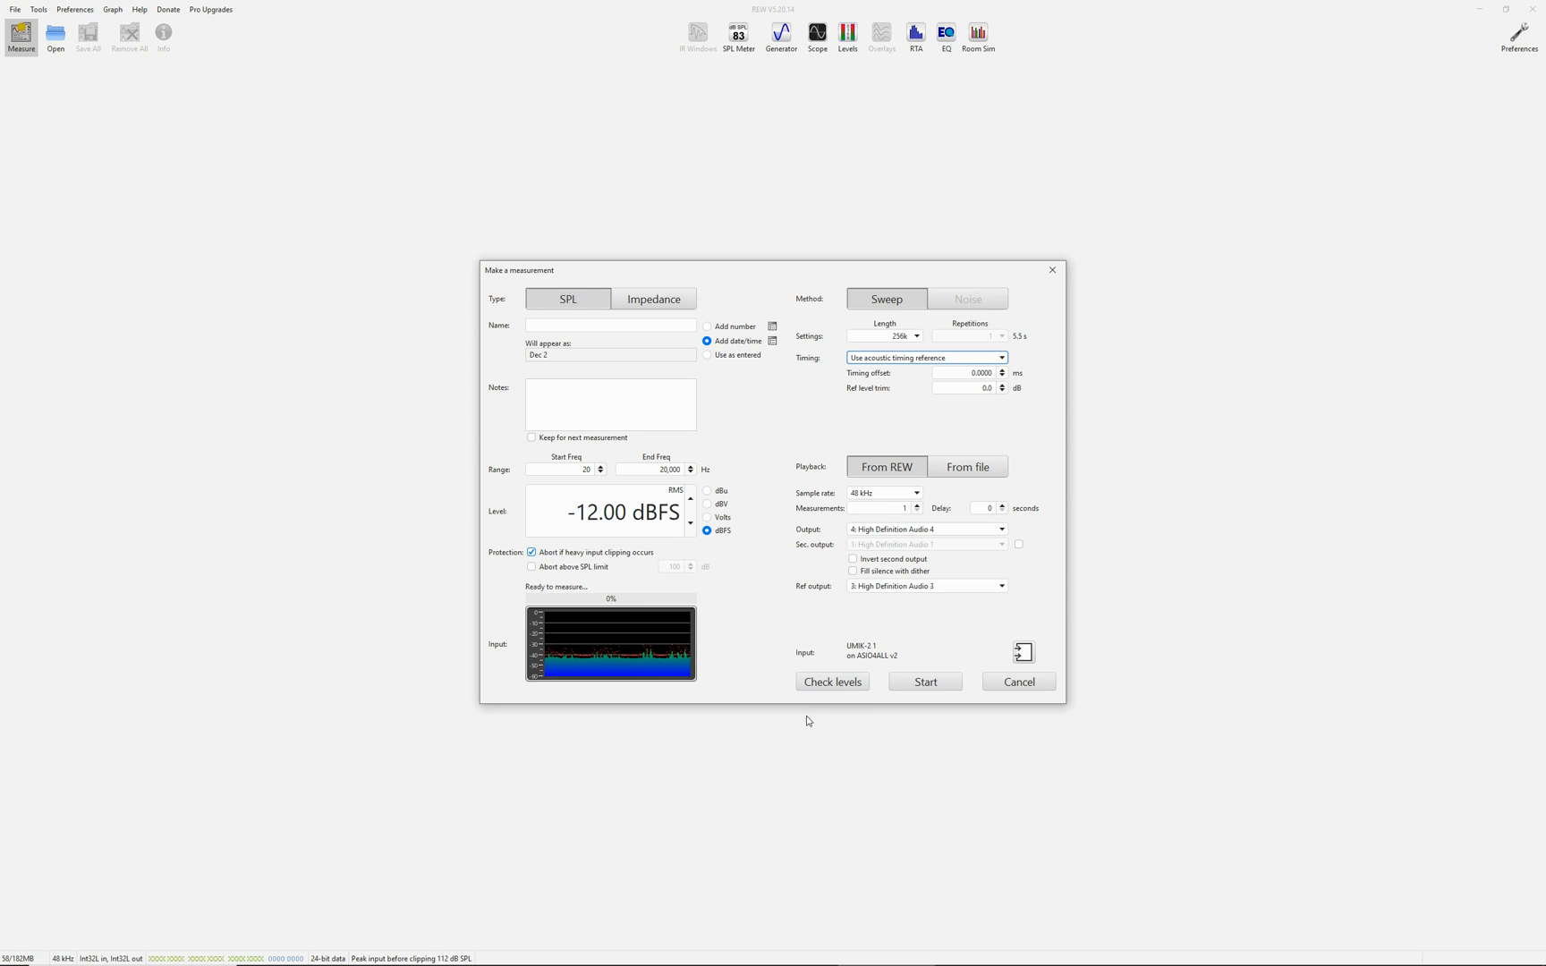
click(826, 682)
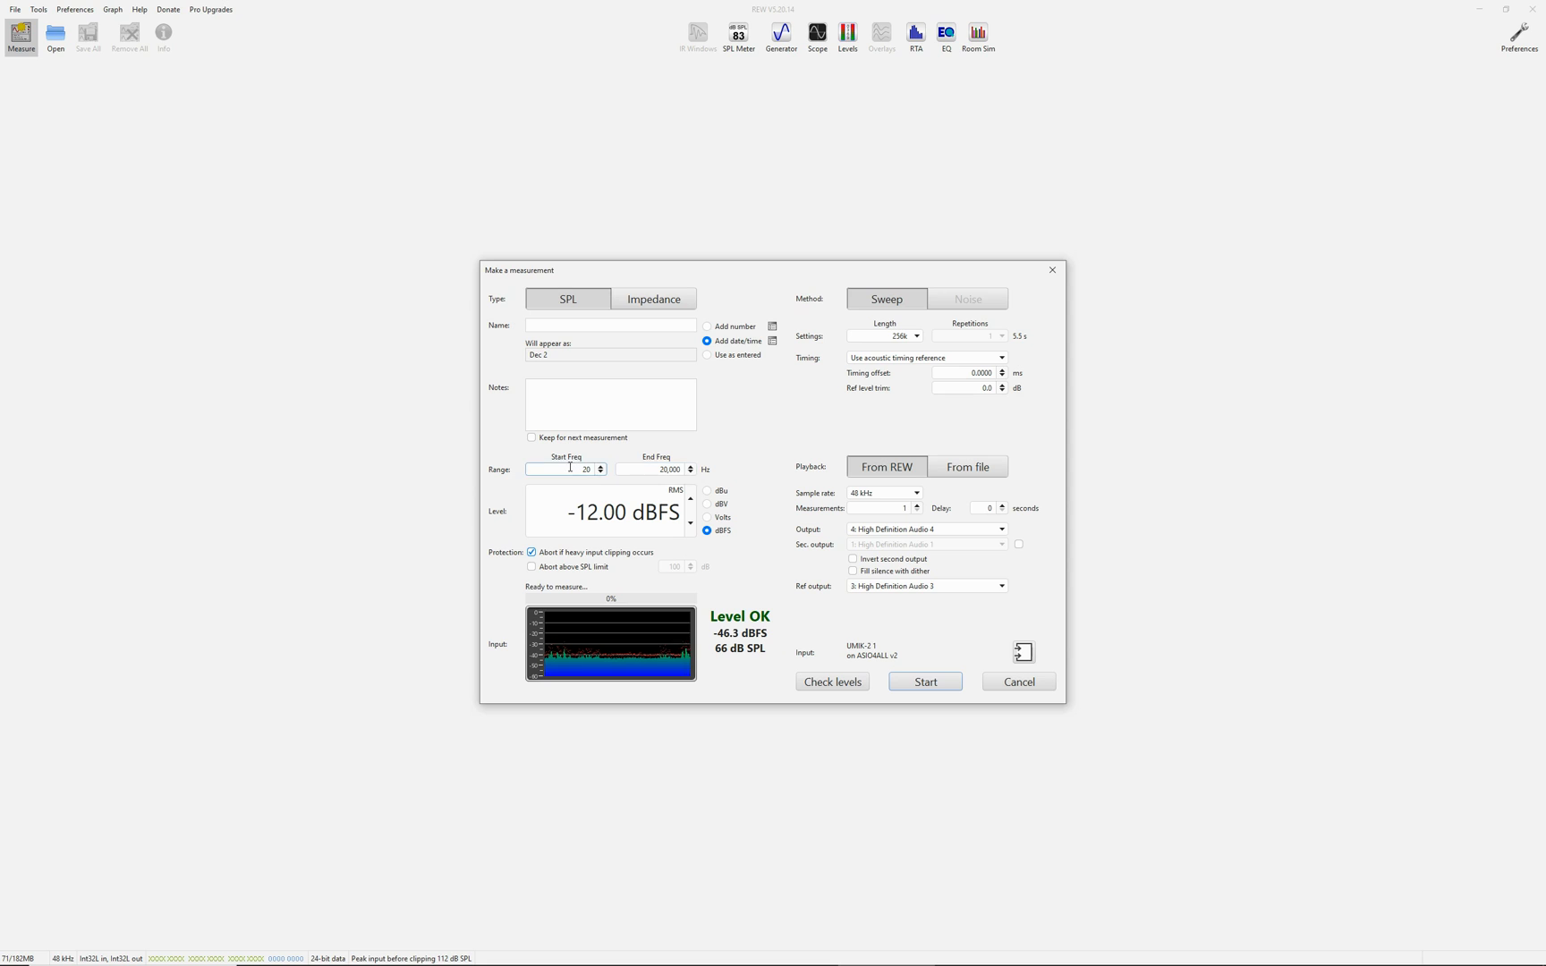
Step: Set the sweep's end frequency to 250 Hz and check the levels again
click(677, 469)
click(648, 513)
click(671, 468)
double_click(671, 469)
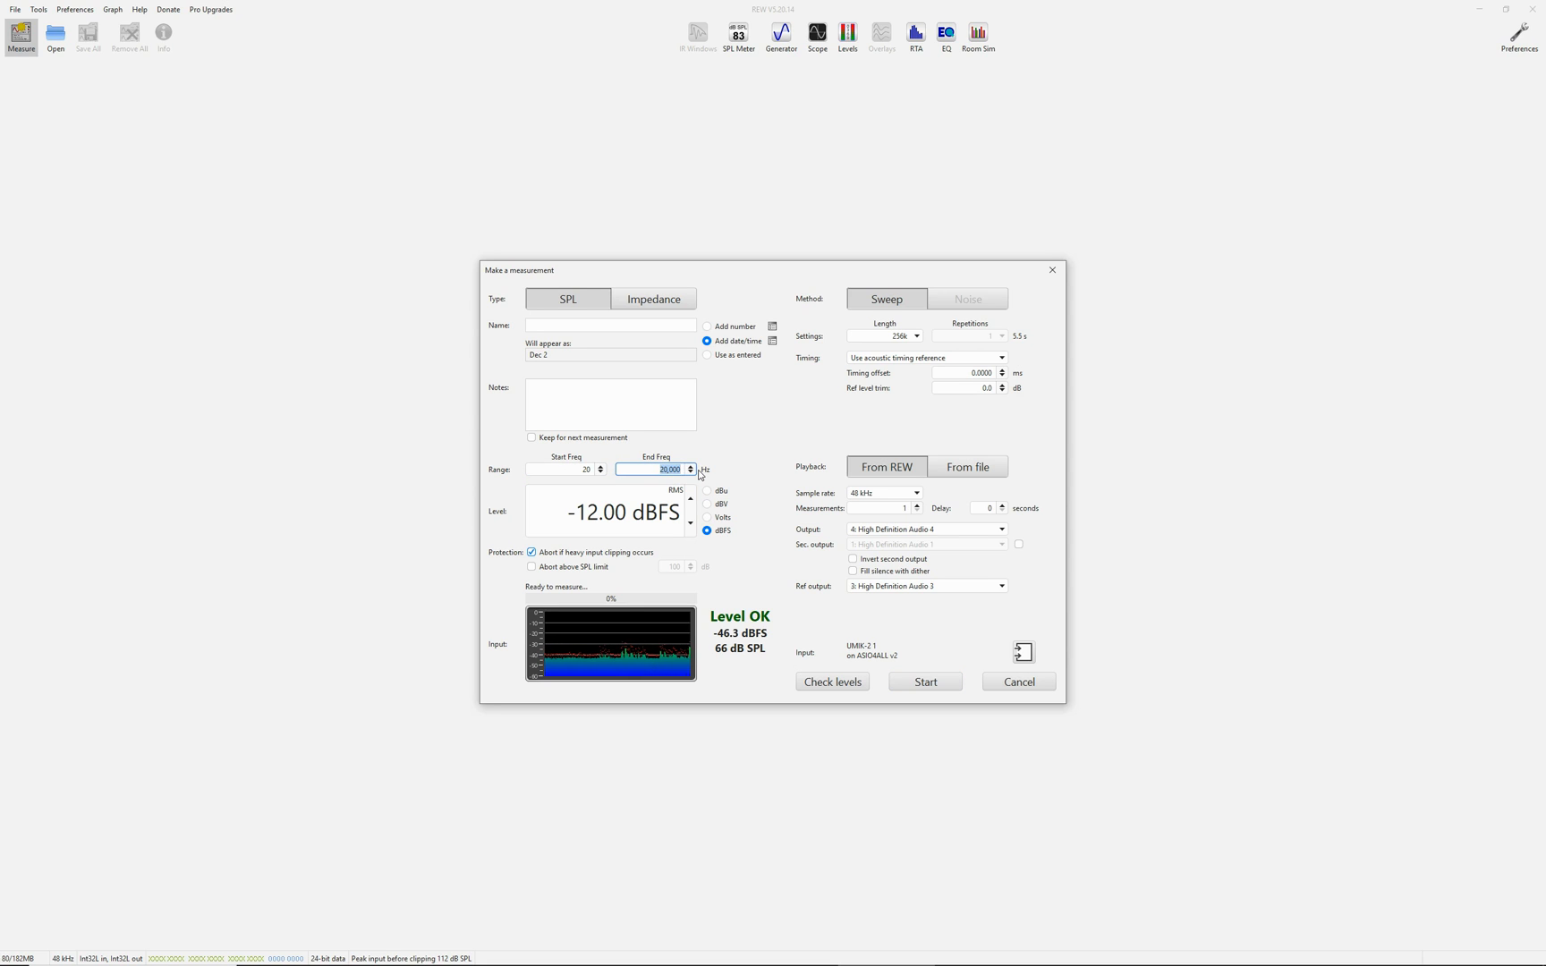
text(250)
key(Tab)
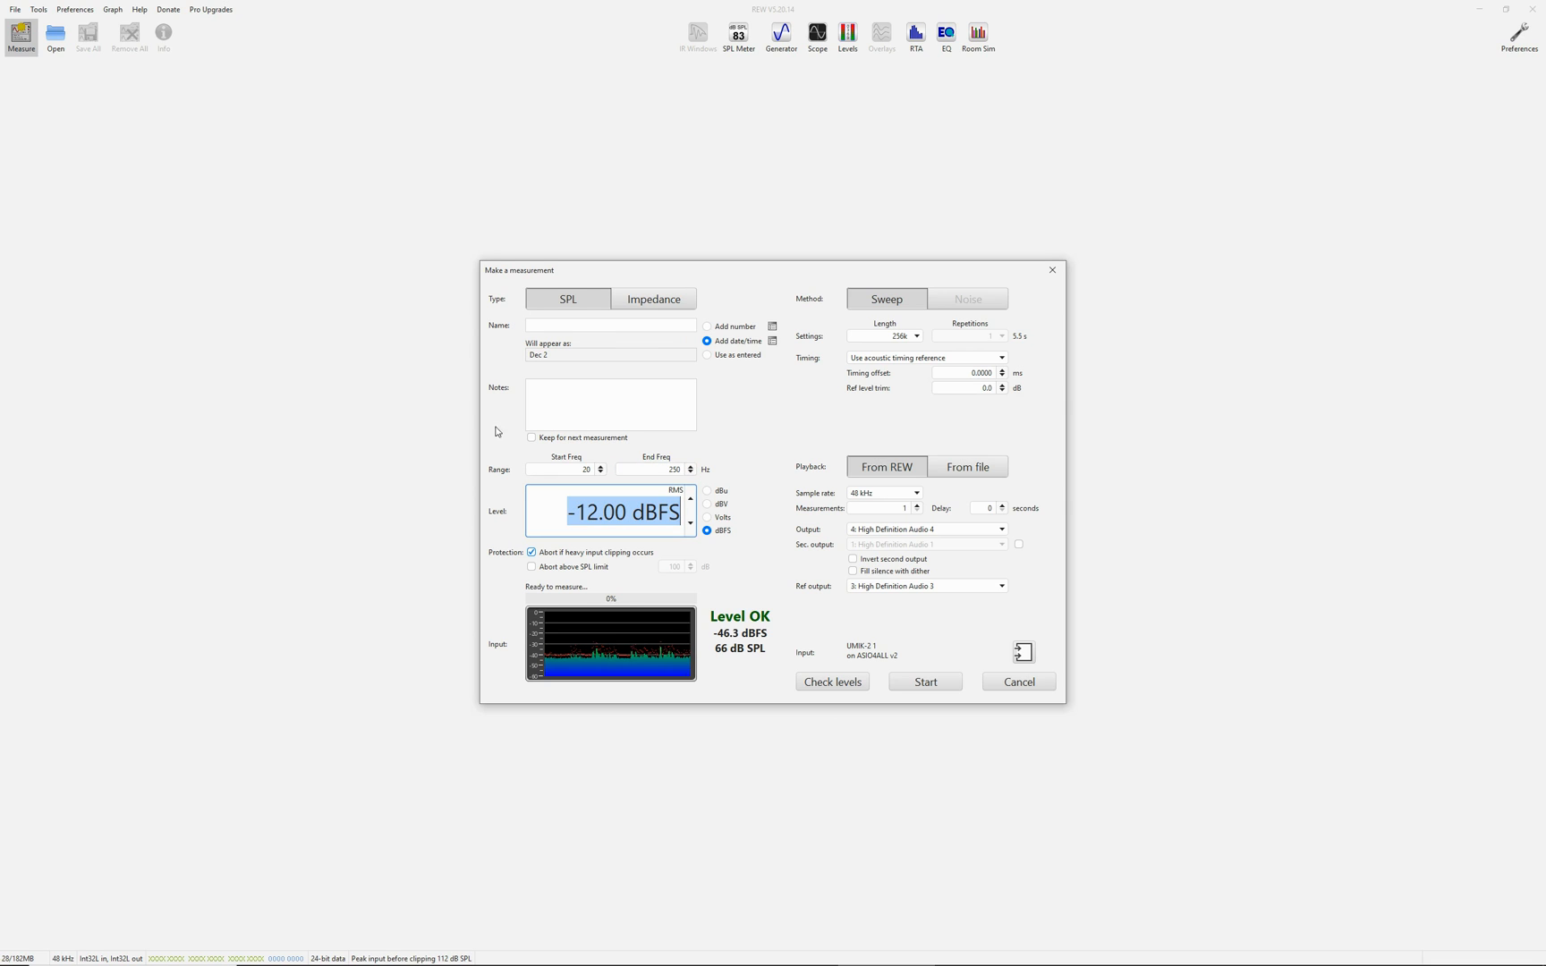
click(831, 682)
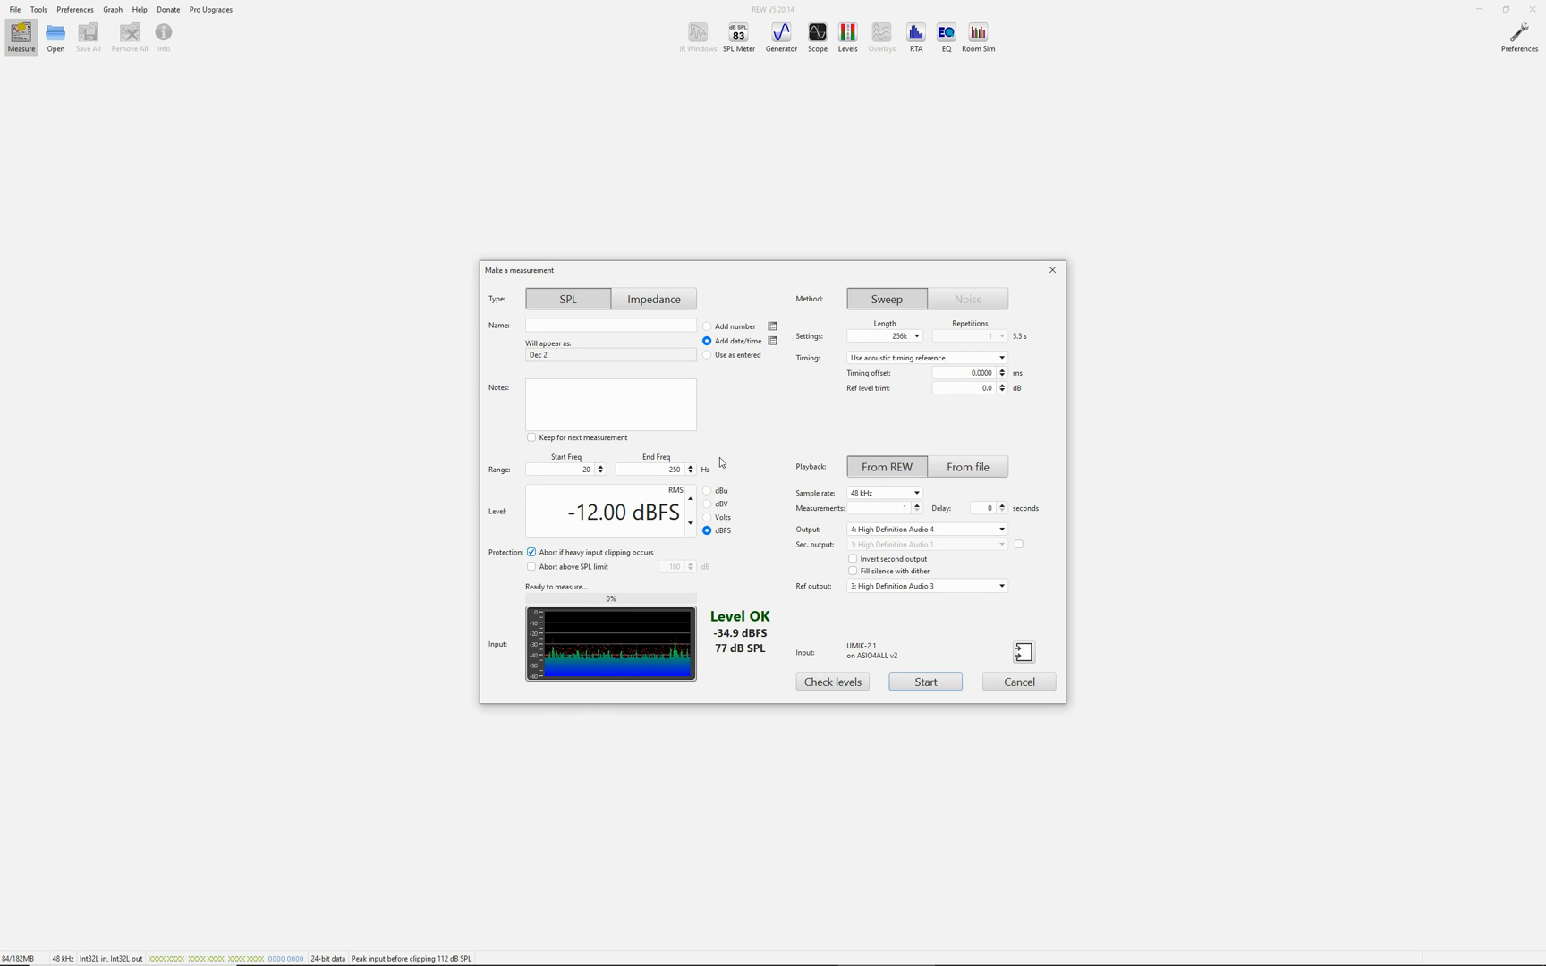
Step: Cancel the measurement setup and open the receiver's Surround Parameter audio settings at 192.168.0.229:10443 in Chrome
click(821, 954)
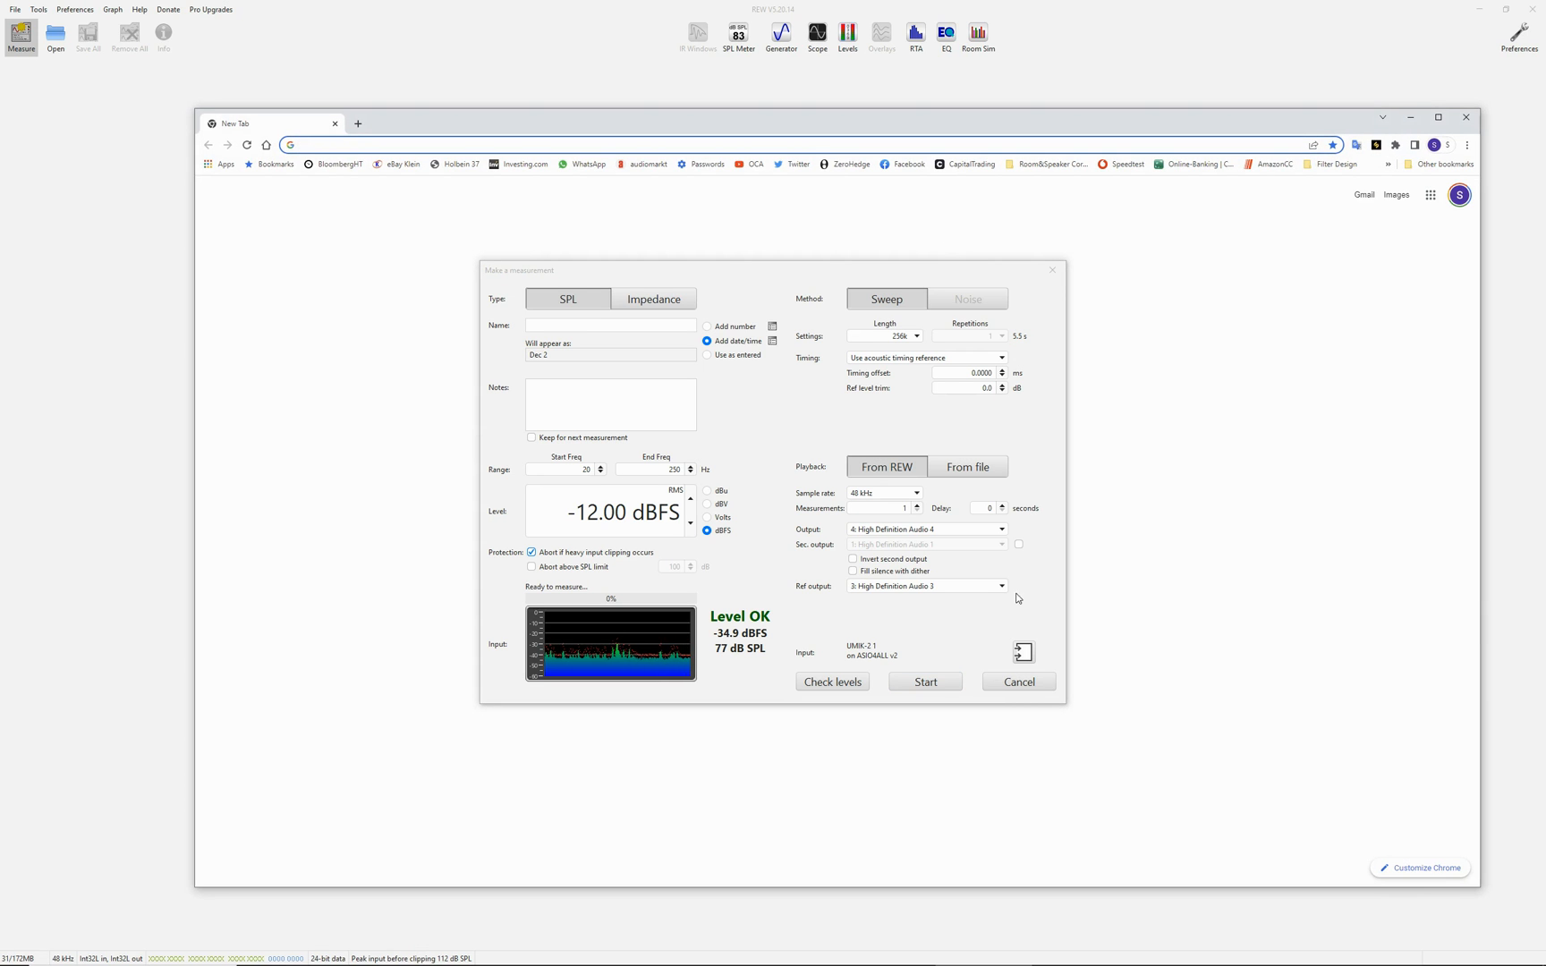
click(1033, 689)
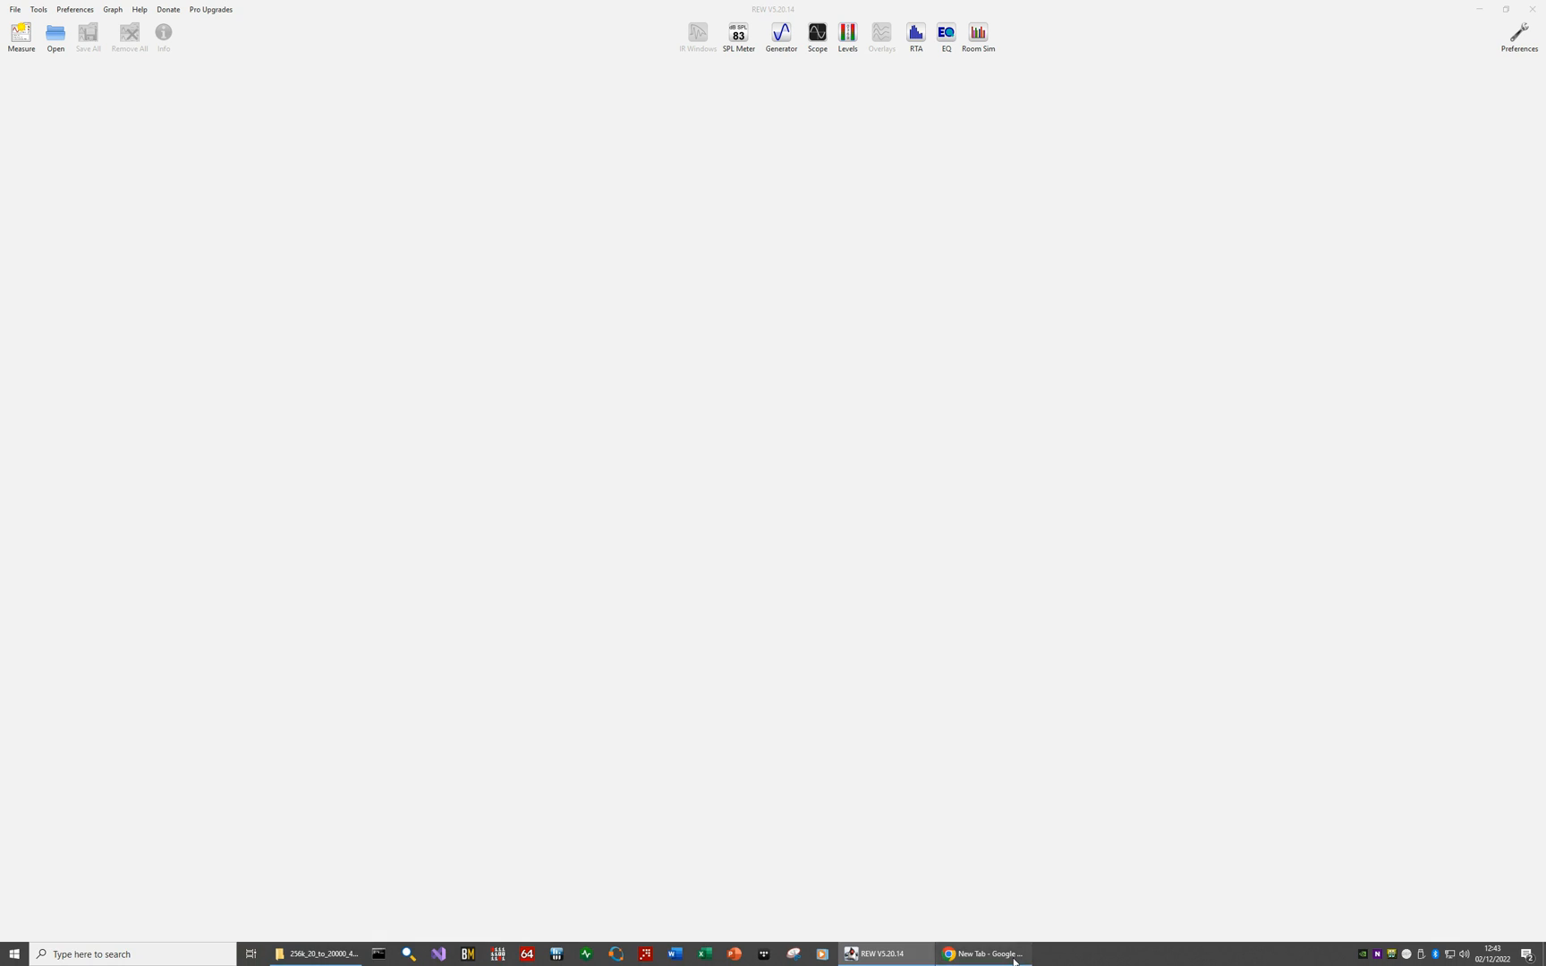
text(192.168.0.229:10443)
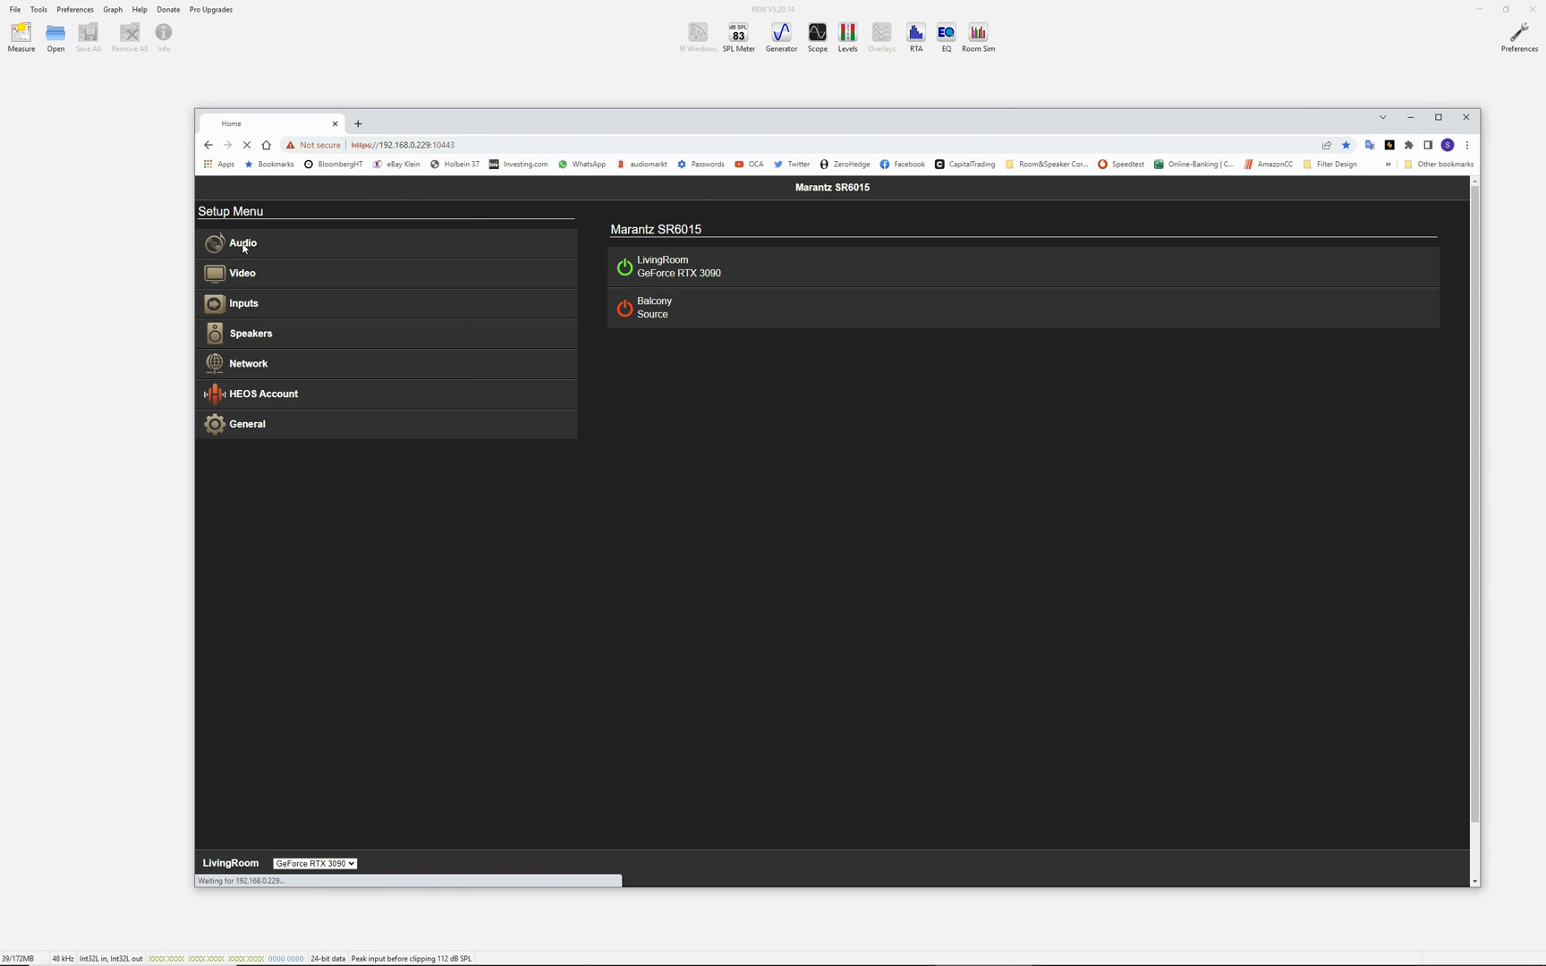
click(243, 248)
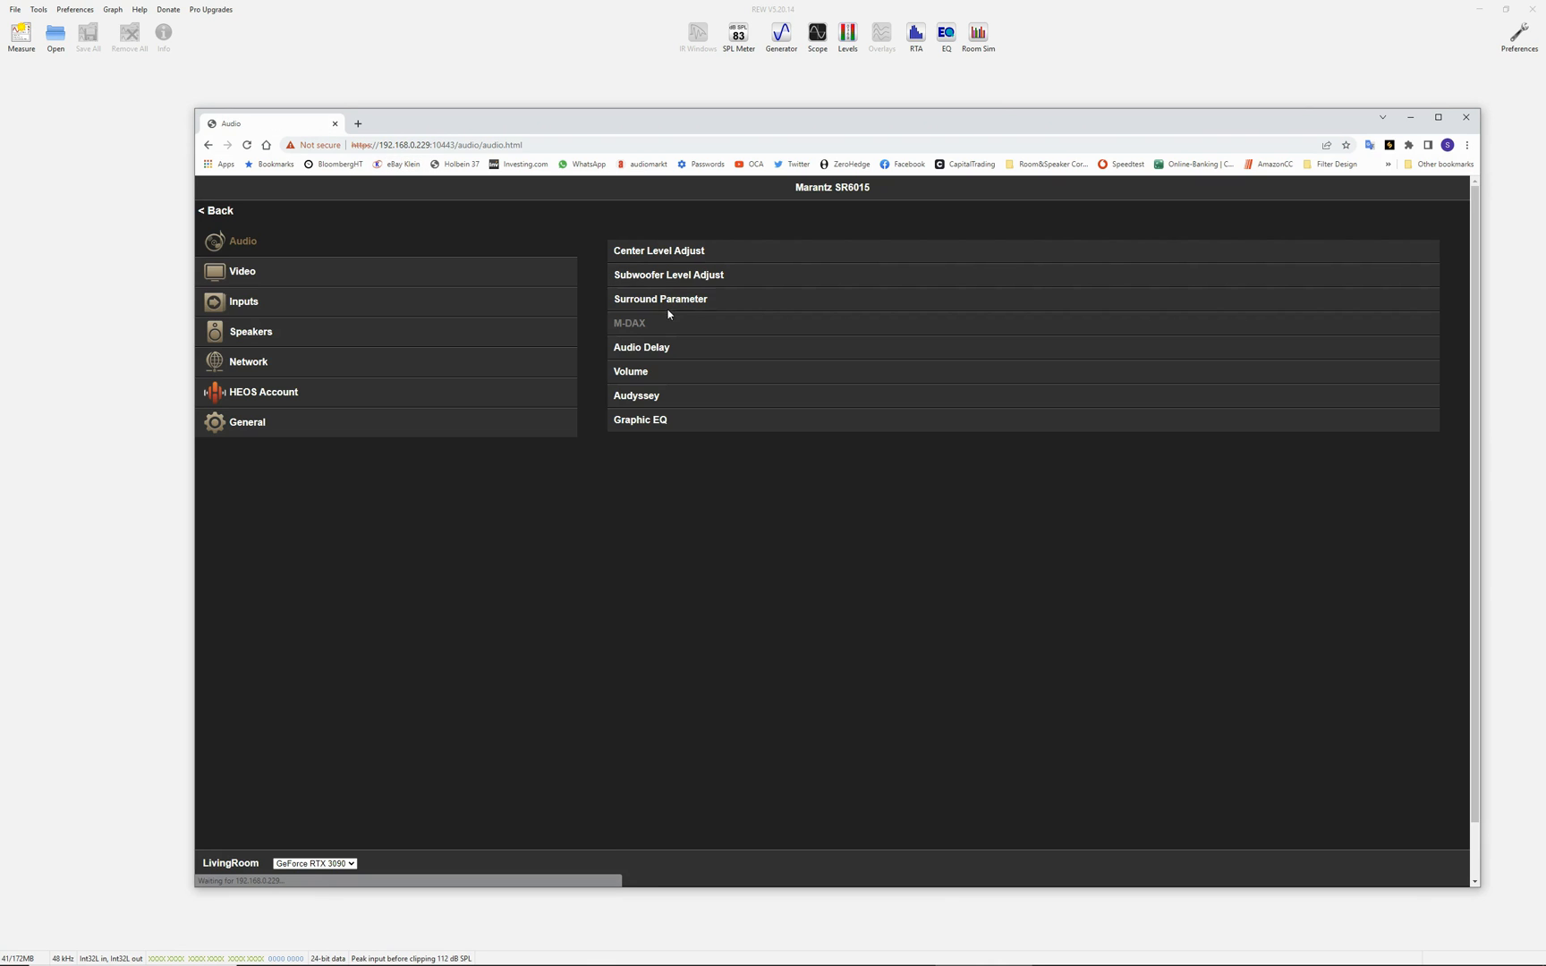
click(659, 301)
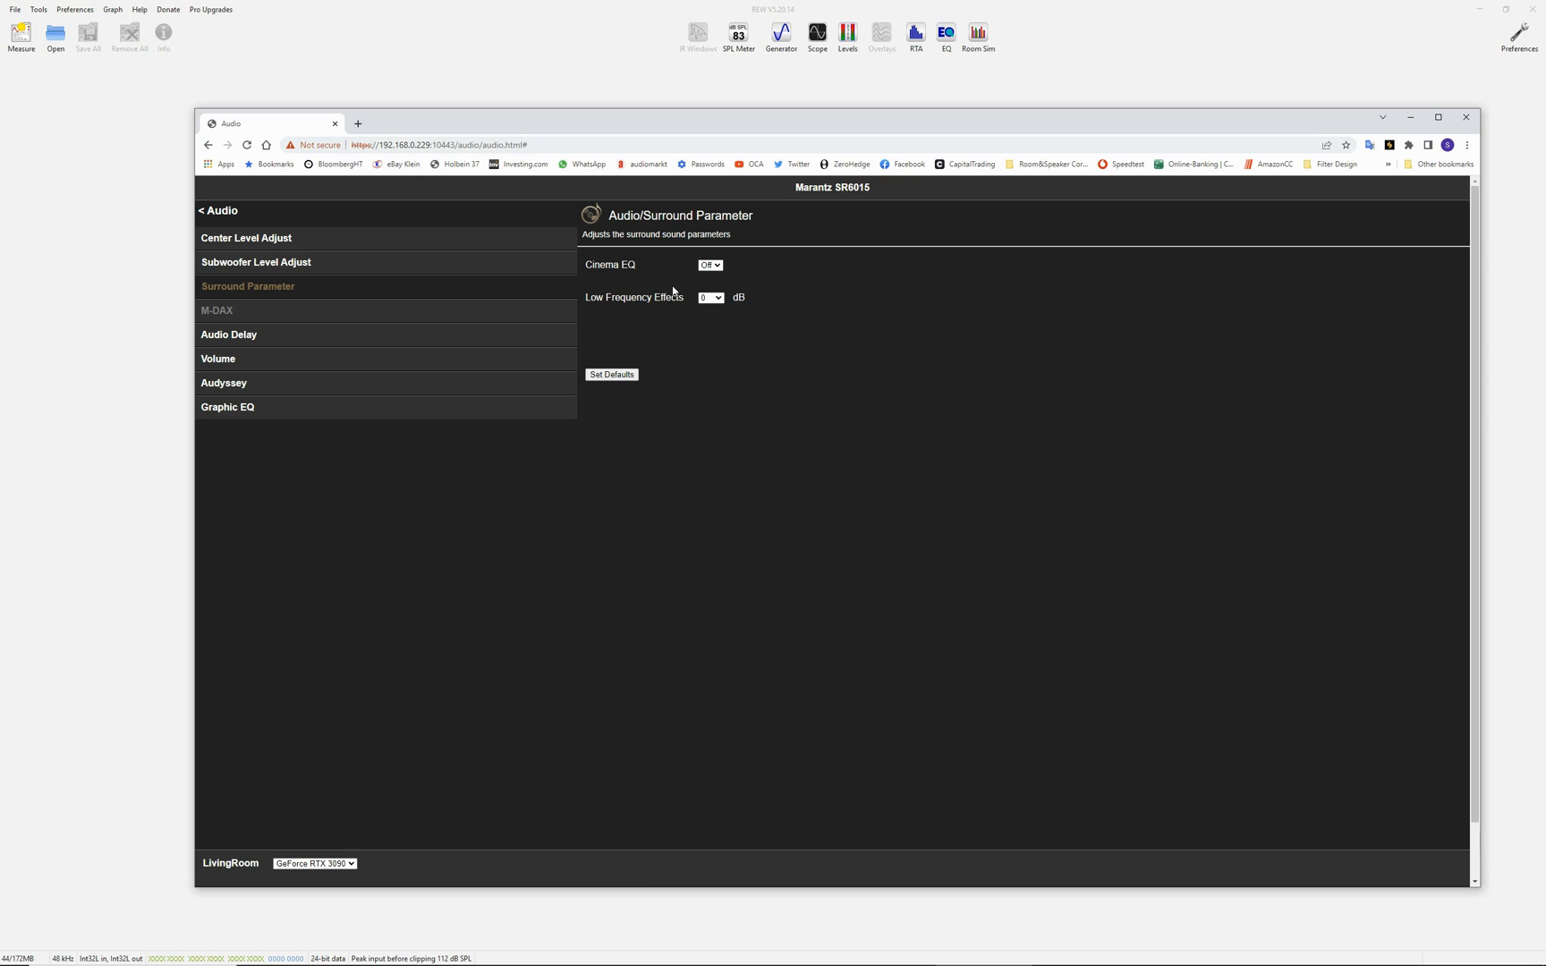
Step: Set the receiver's Low Frequency Effects to -10 dB and view the Subwoofer Level Adjust settings
click(721, 301)
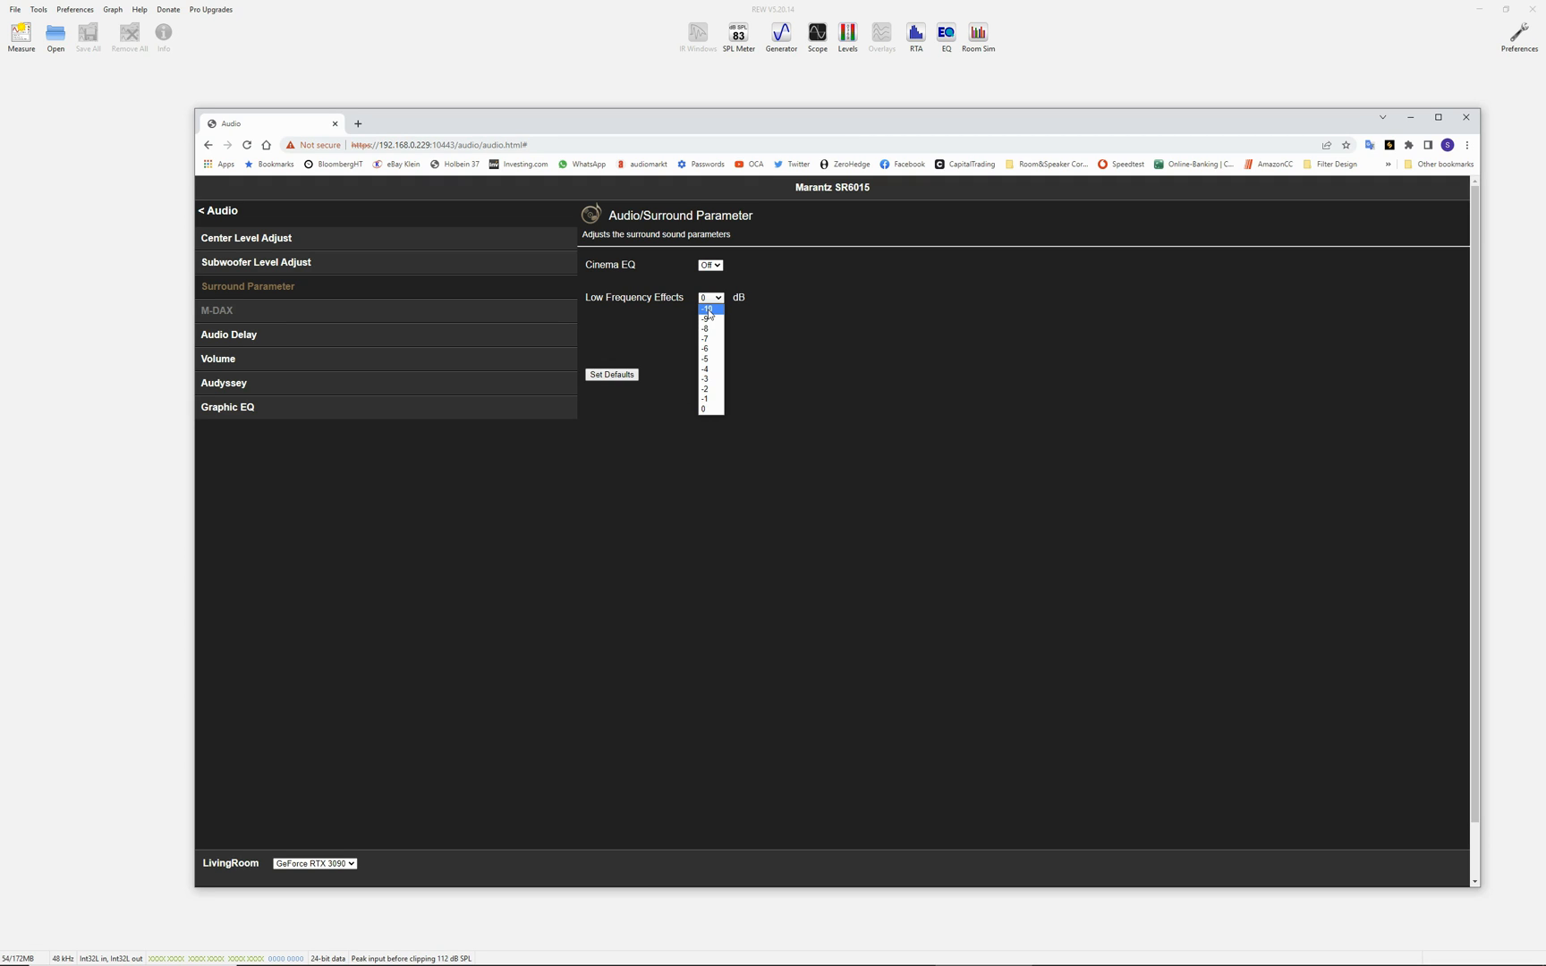
click(708, 309)
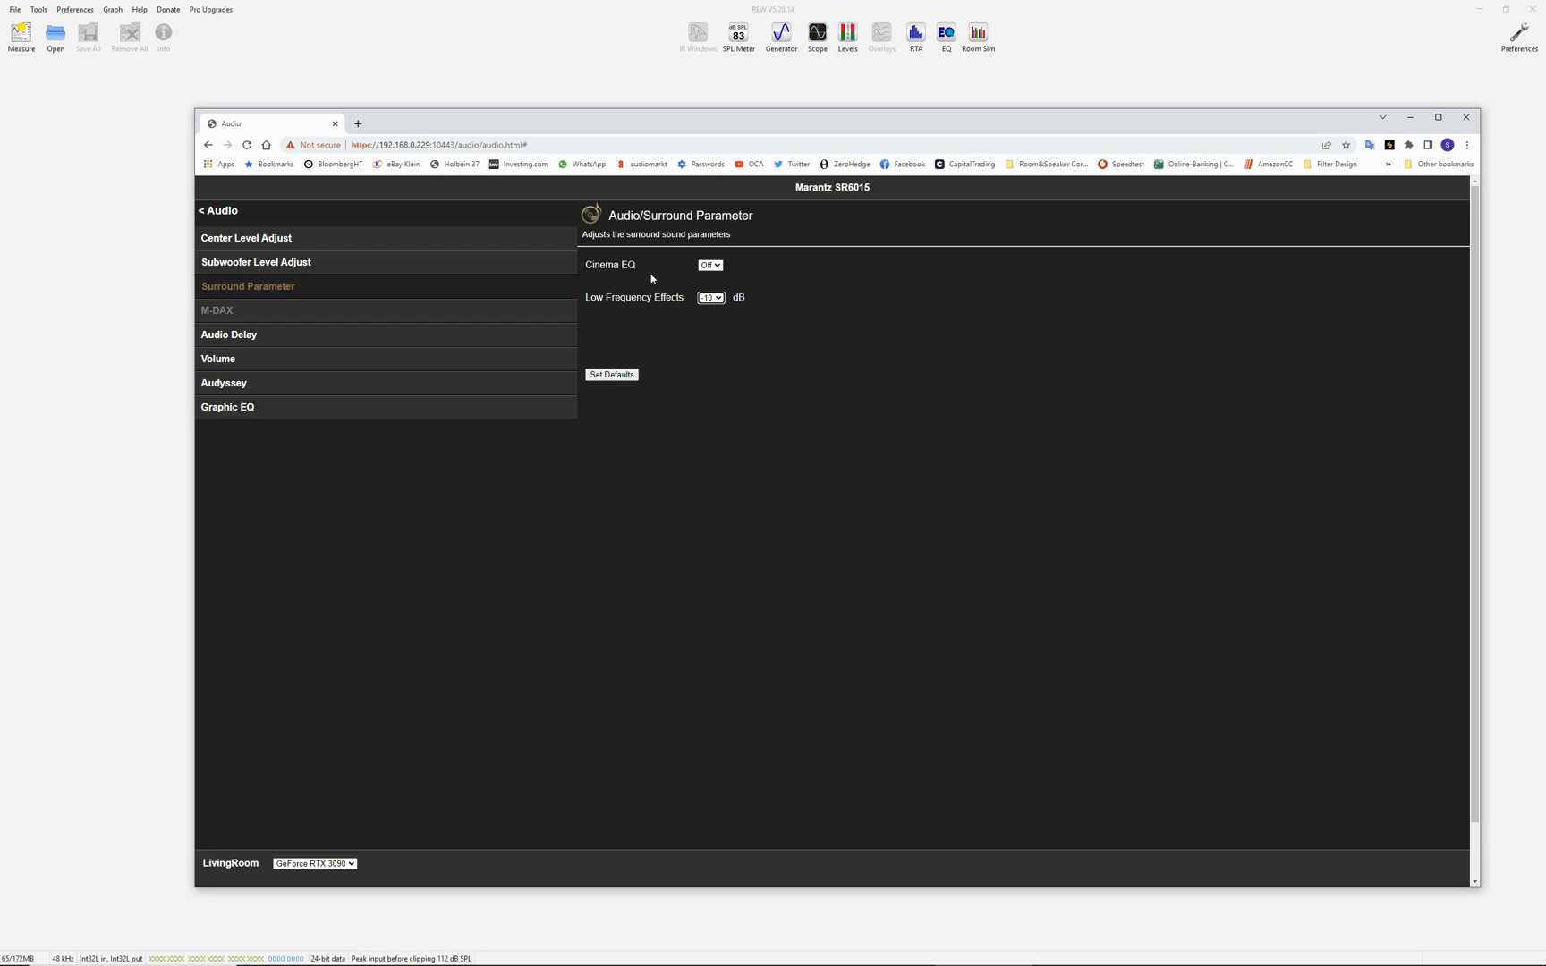
click(276, 262)
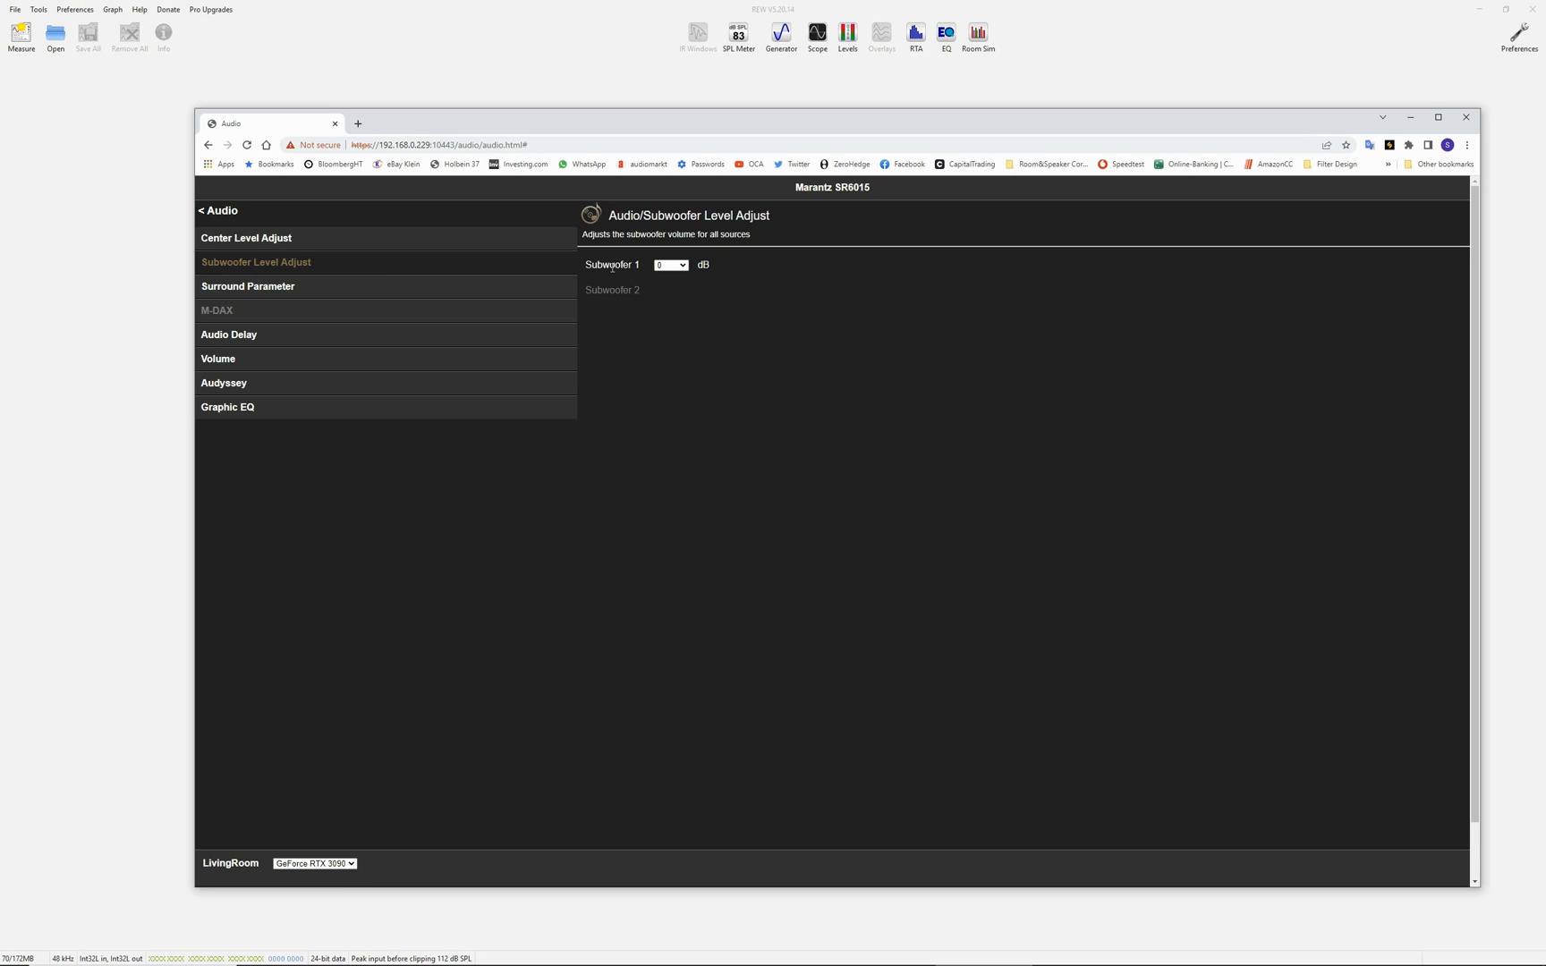
Step: Review the individual channel levels in the receiver's speaker settings and minimise the browser
click(218, 214)
click(241, 331)
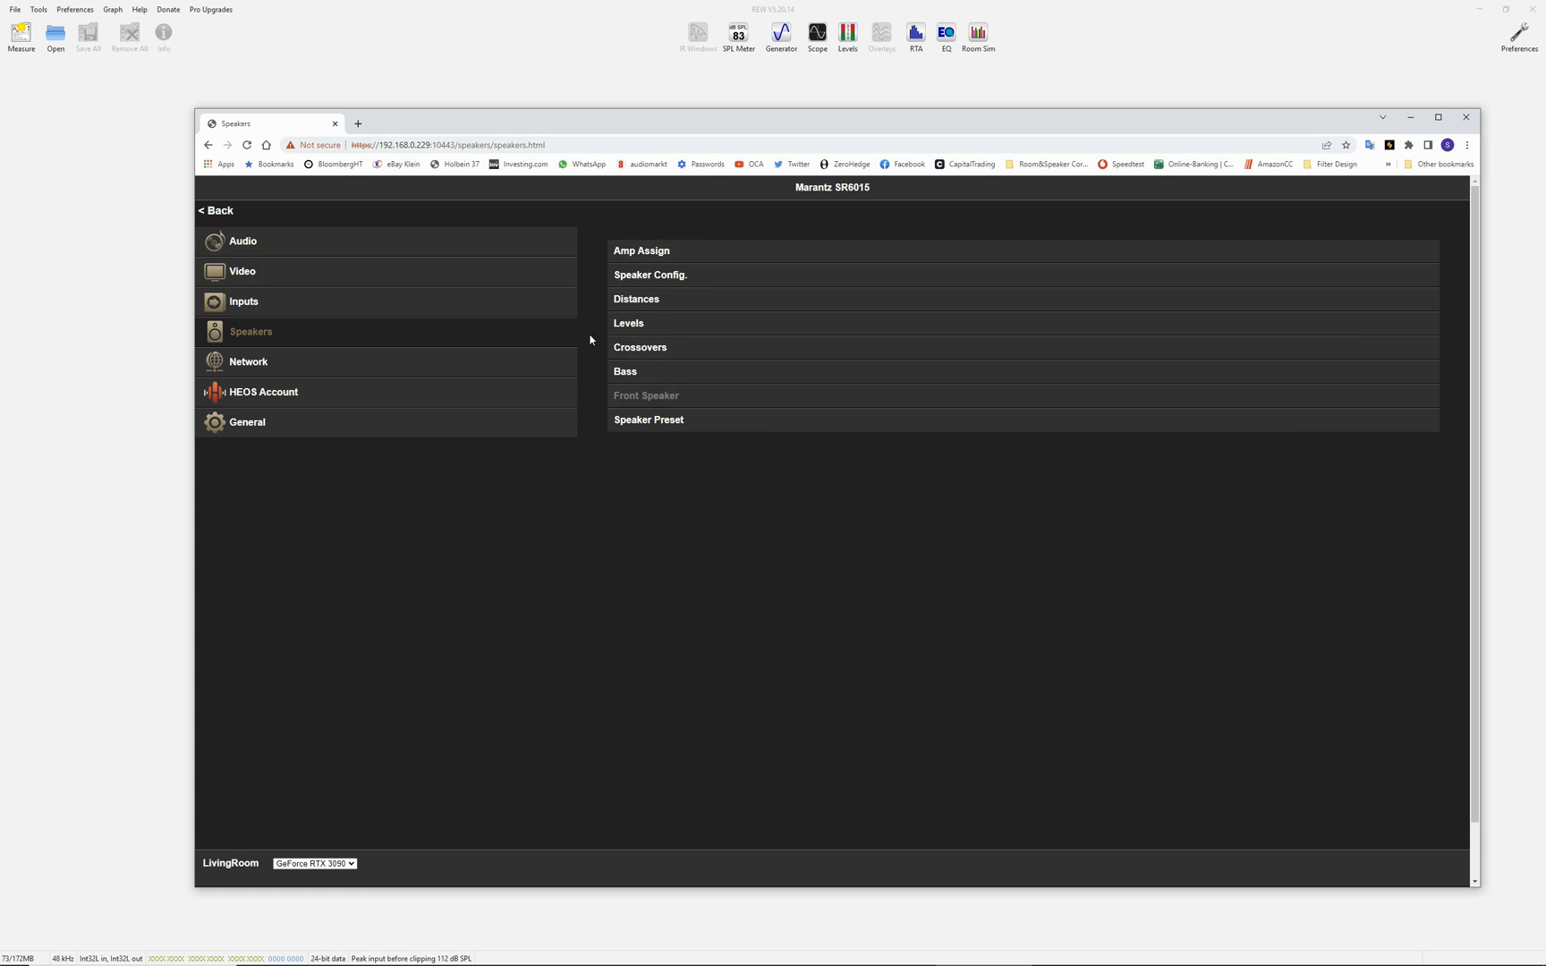
click(630, 328)
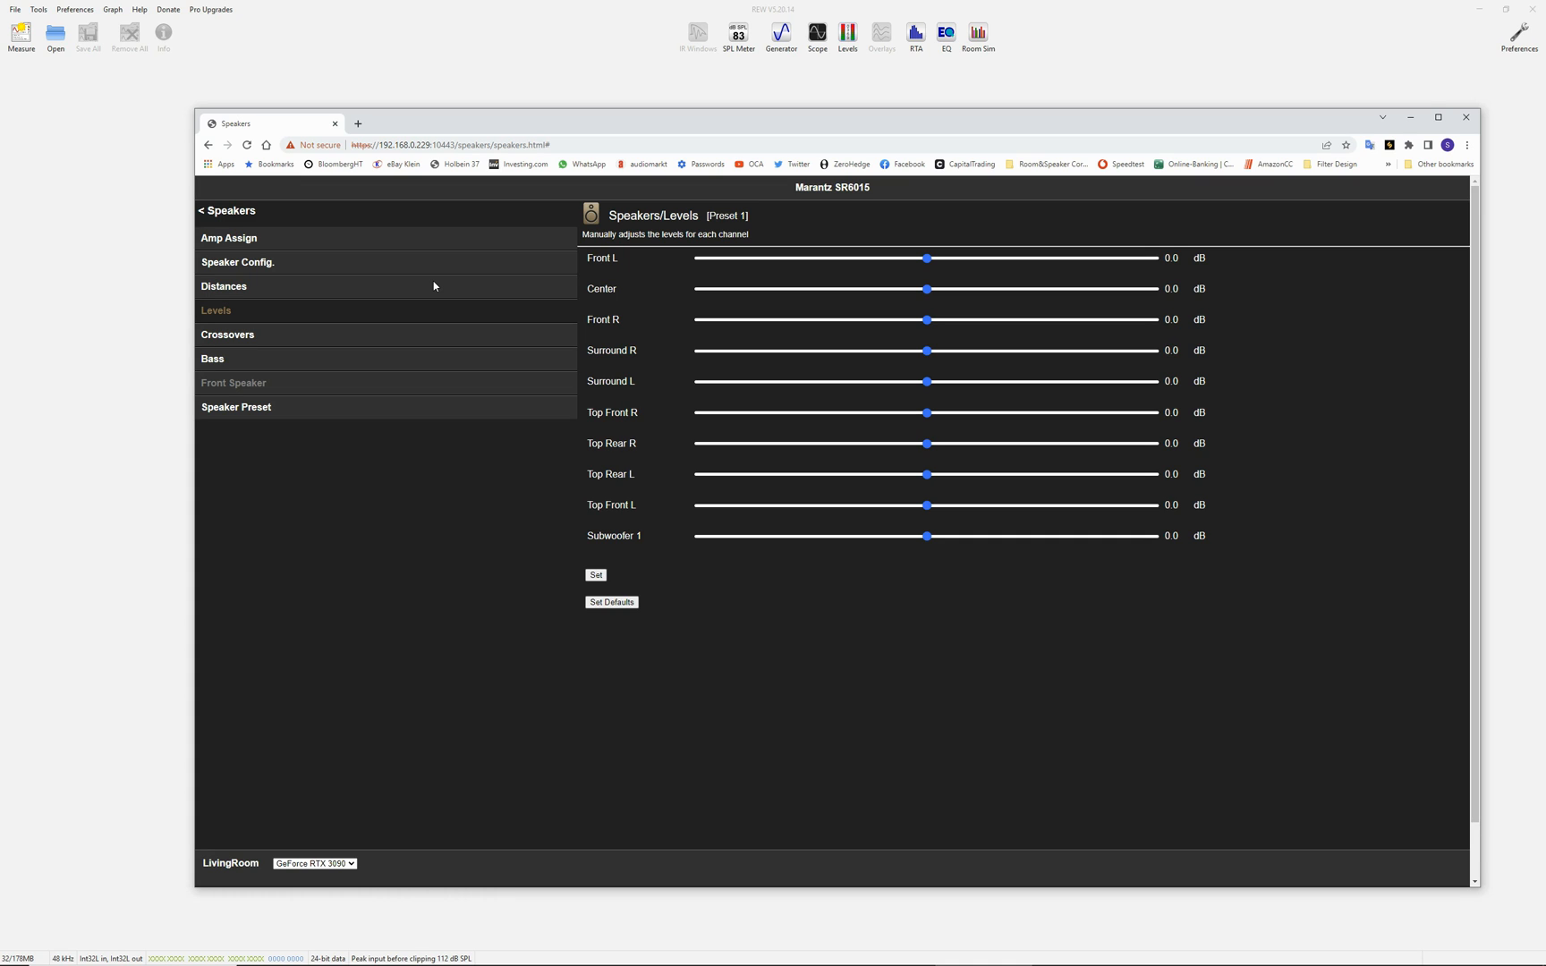
click(1411, 117)
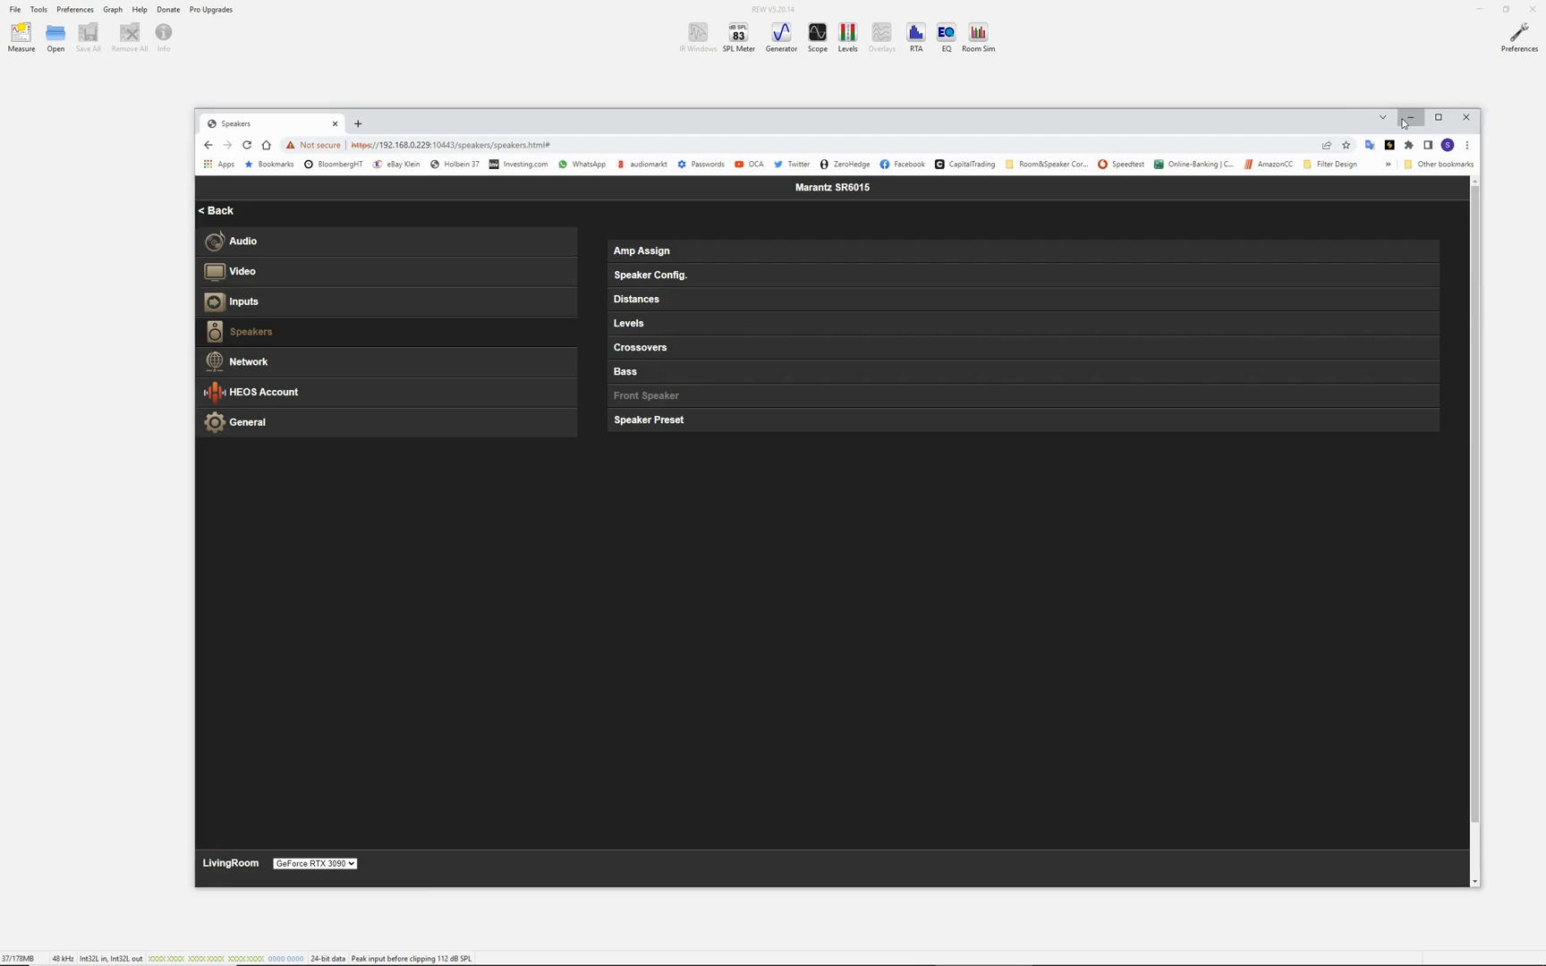
Step: Check the levels in a new REW measurement on output 4 and again on output 3: High Definition Audio 3
click(21, 38)
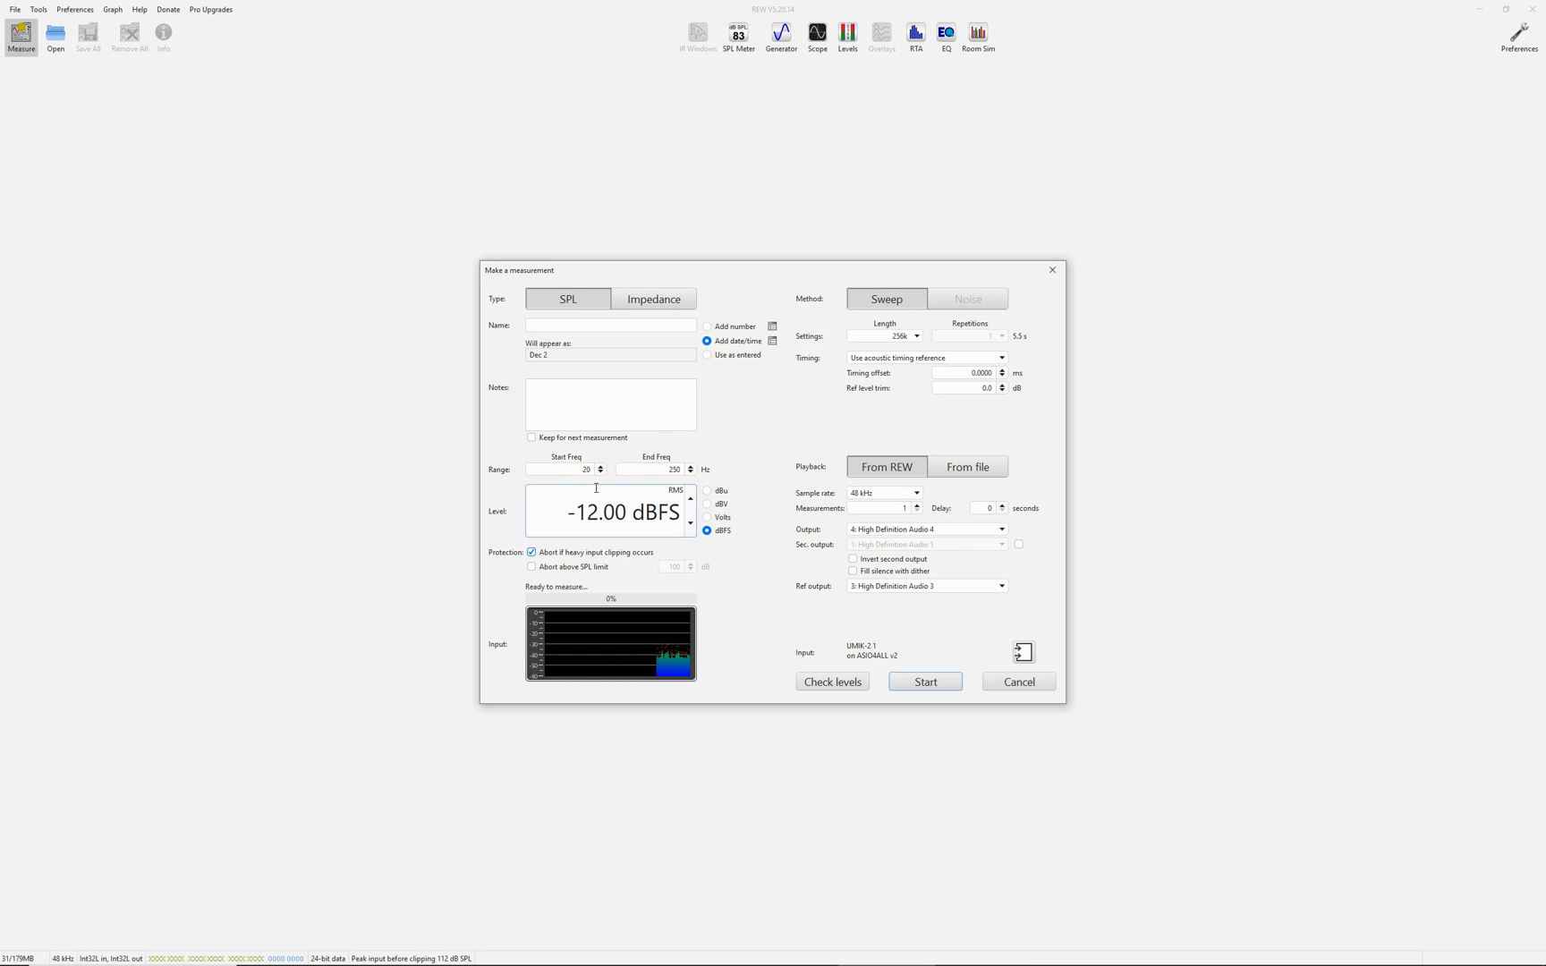
click(832, 682)
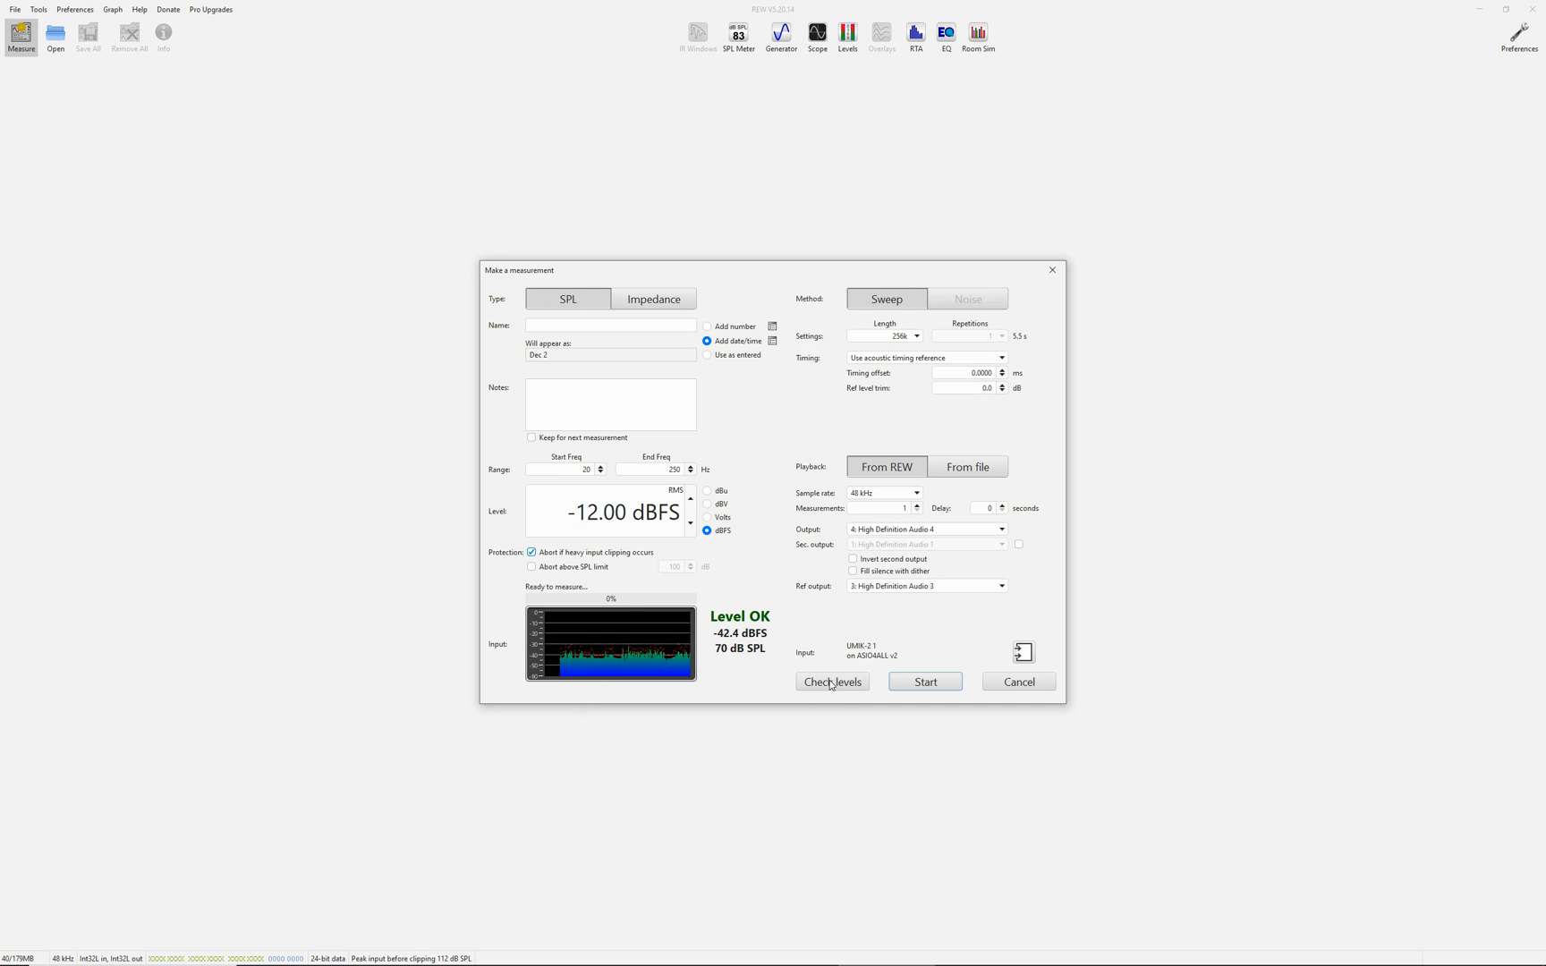
click(939, 530)
click(939, 572)
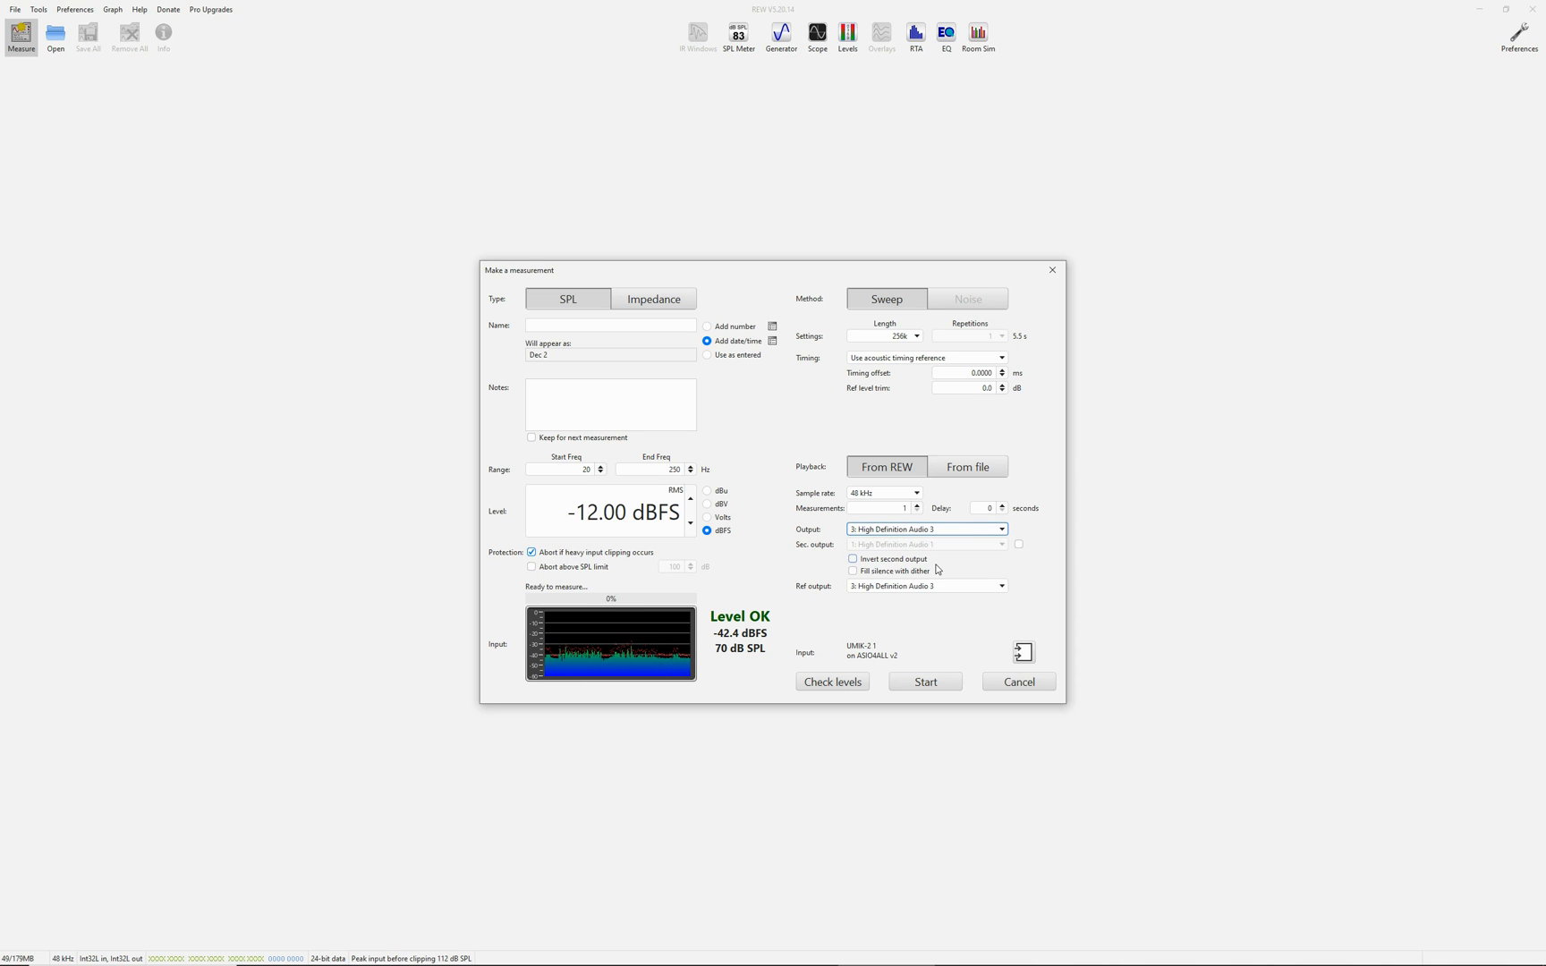
click(841, 684)
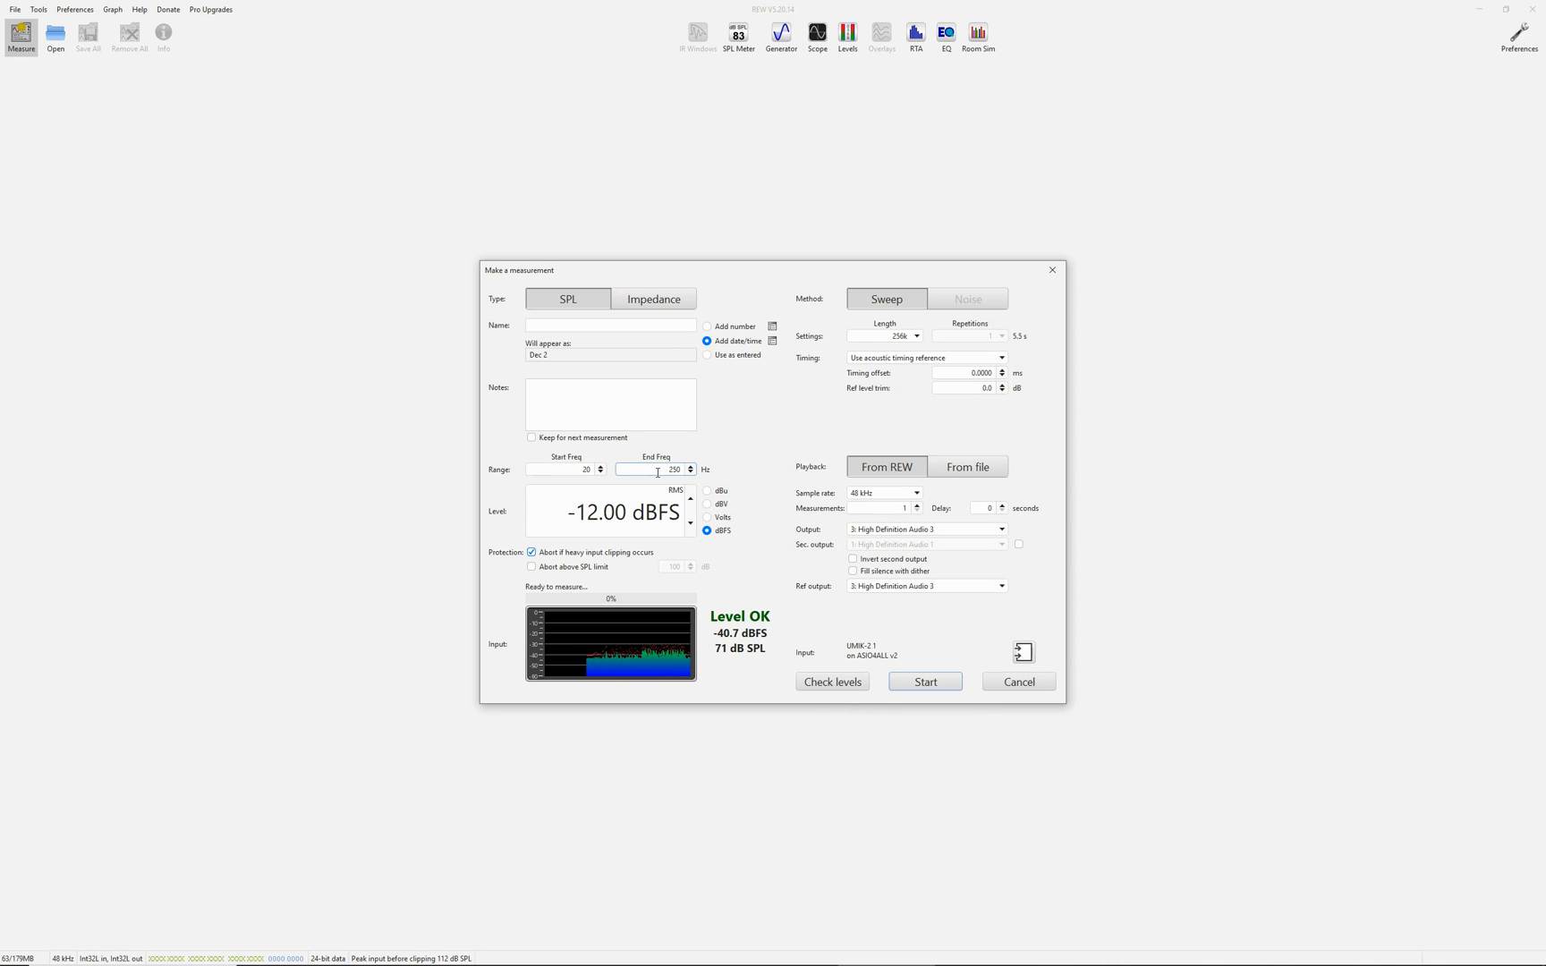
Step: Set the sweep's end frequency to 20,000 Hz and check the center channel's levels
text(20000)
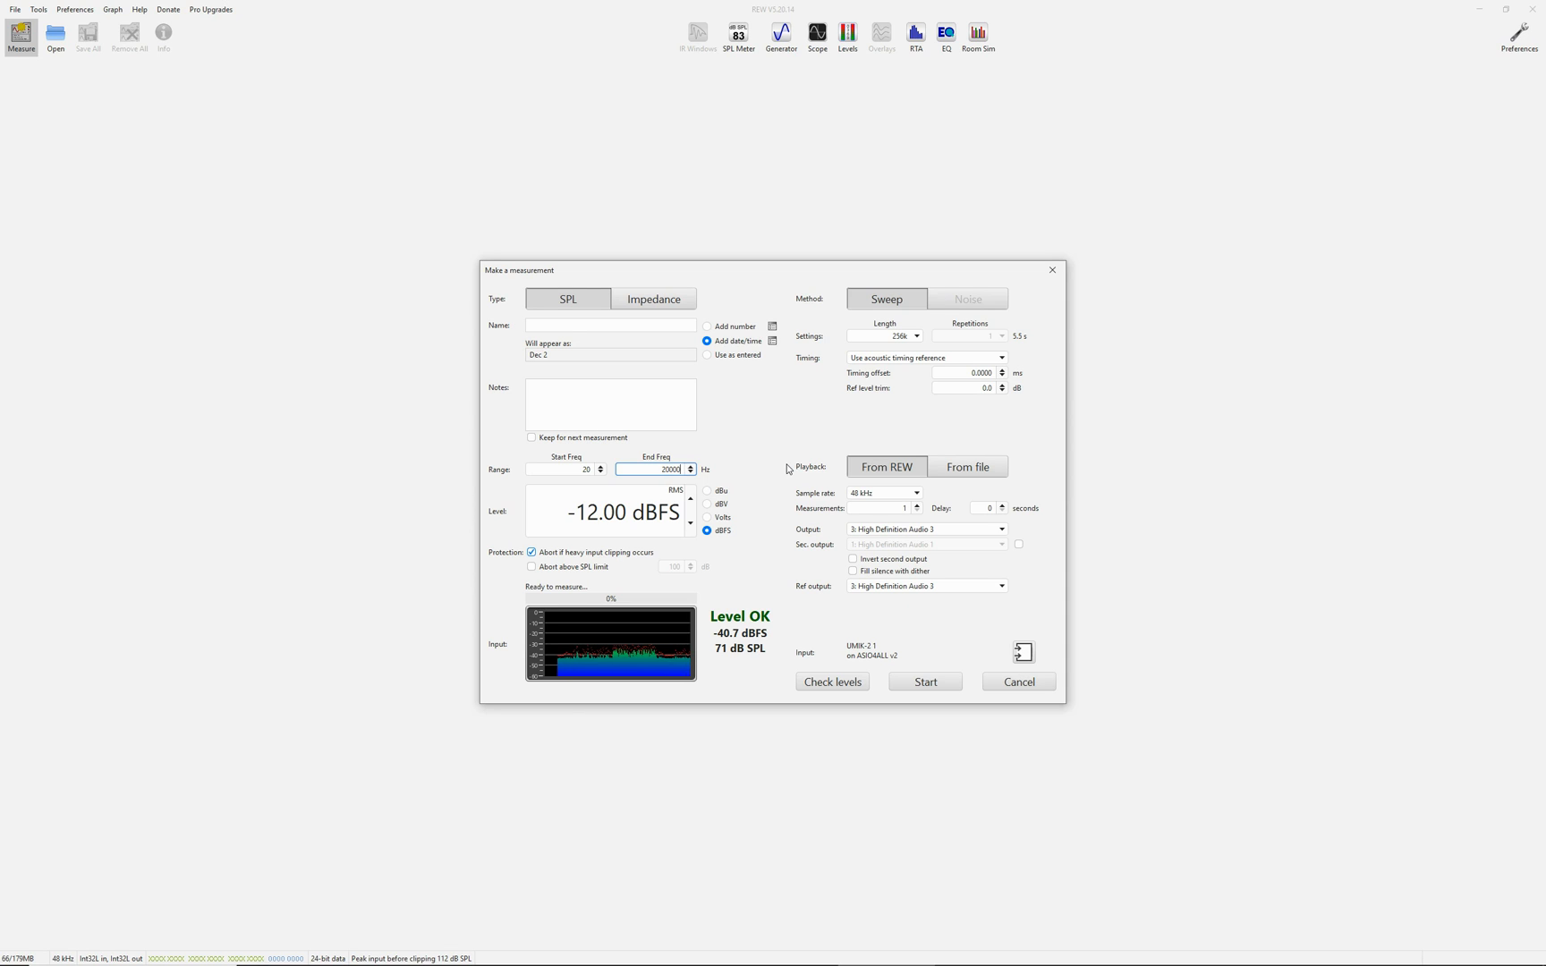
key(Tab)
click(839, 683)
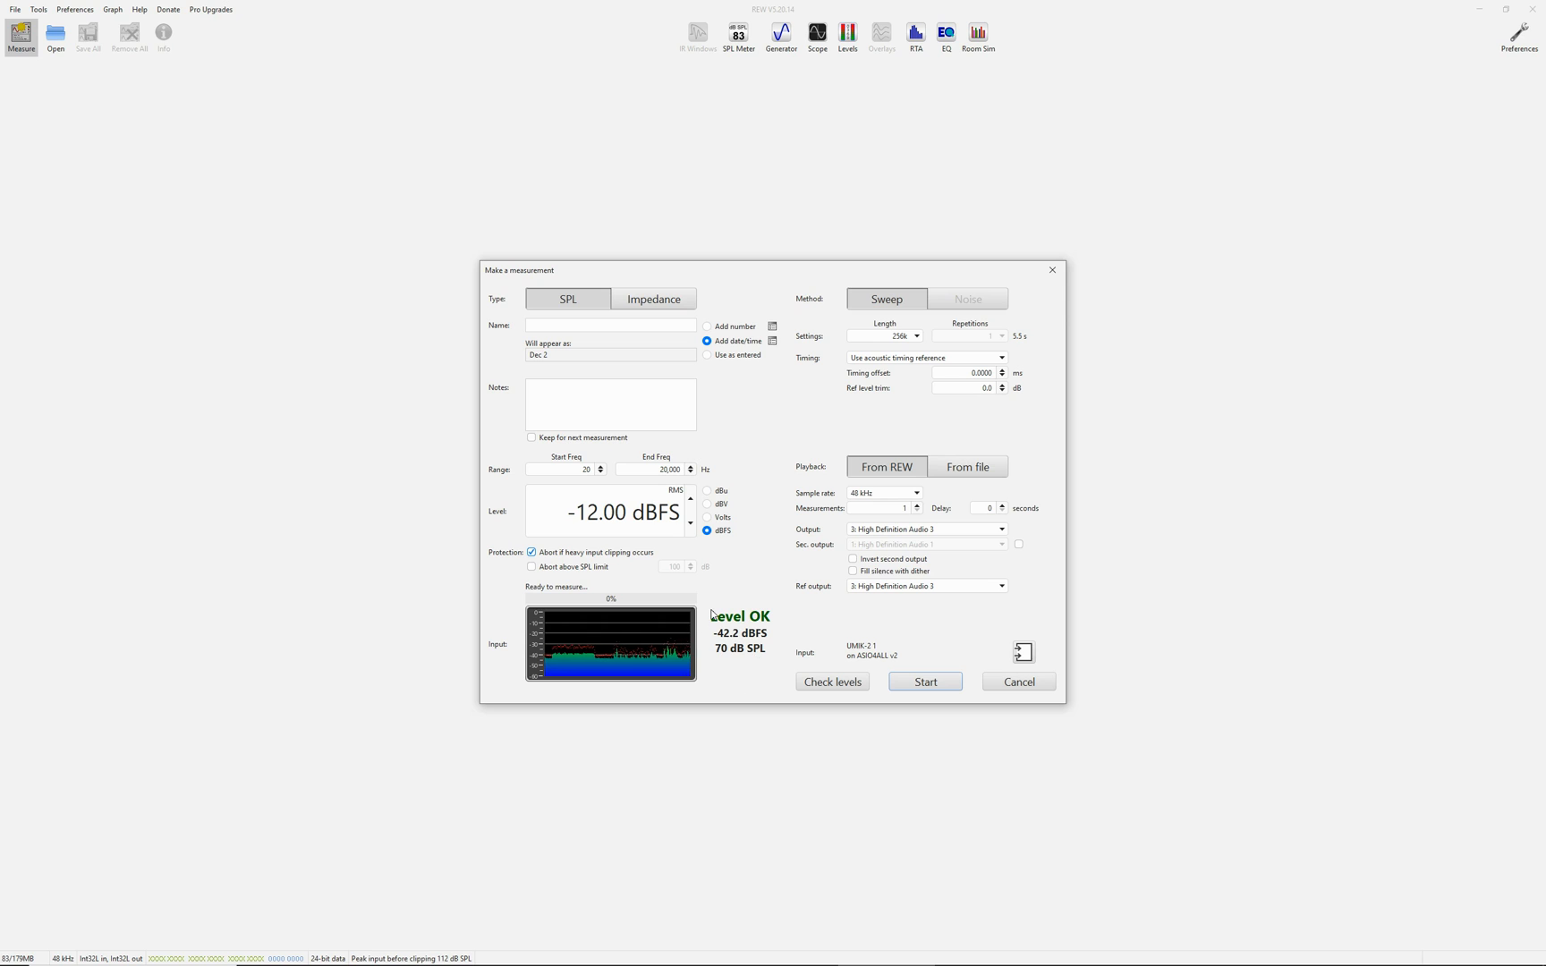
mouse_move(760, 633)
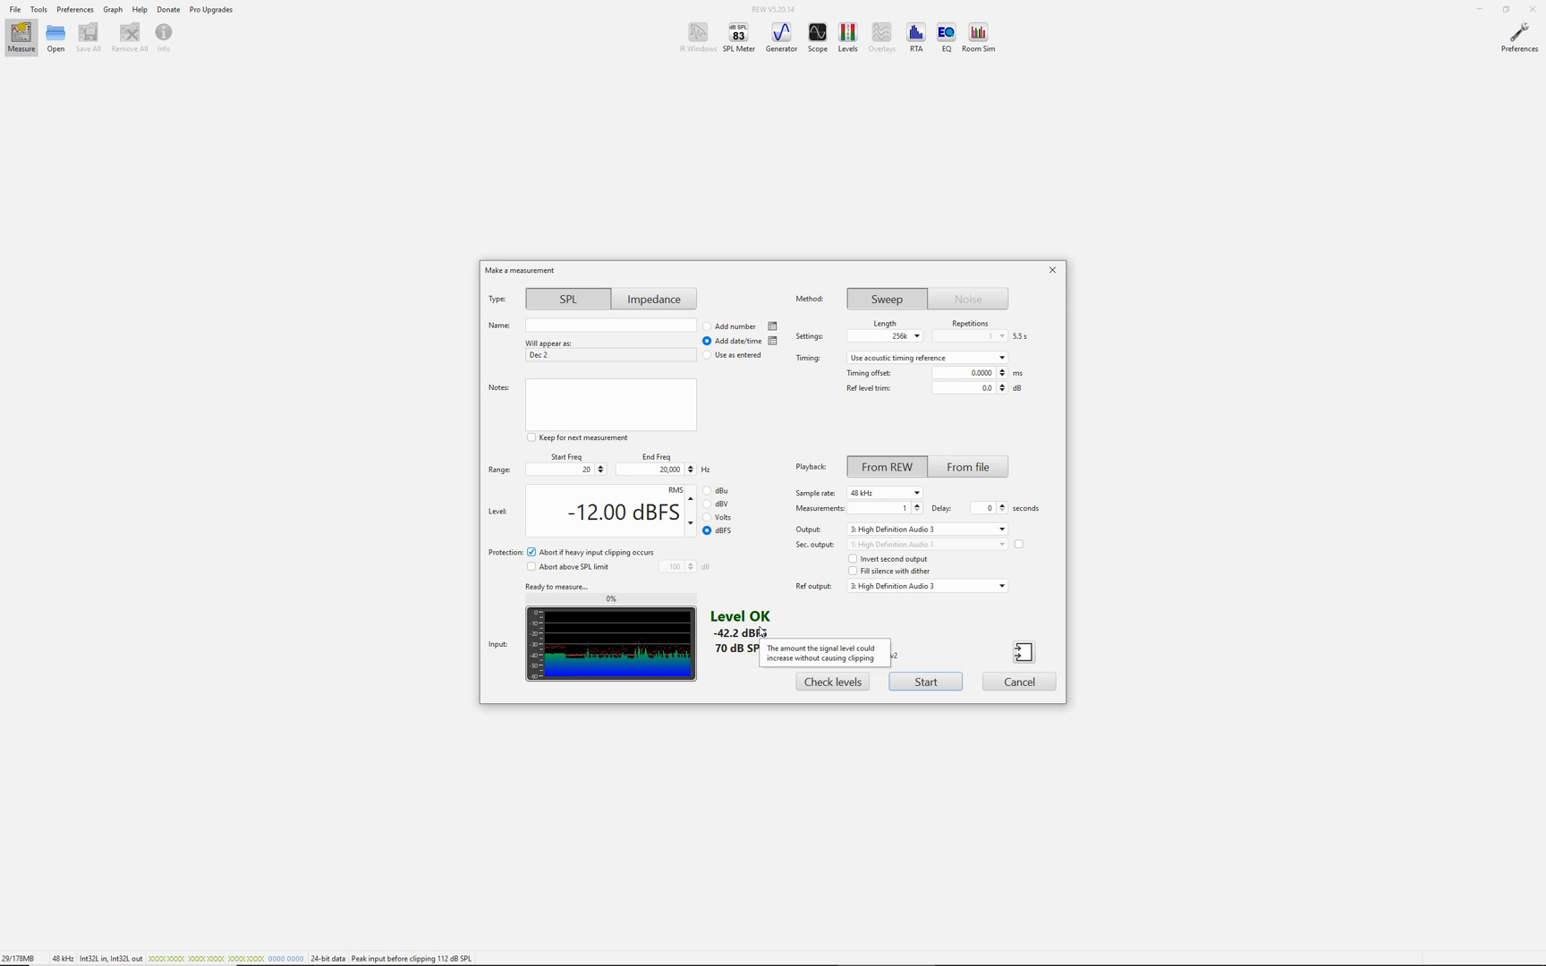
Step: Switch the measurement output to 1: High Definition Audio 1 and check its levels
click(926, 529)
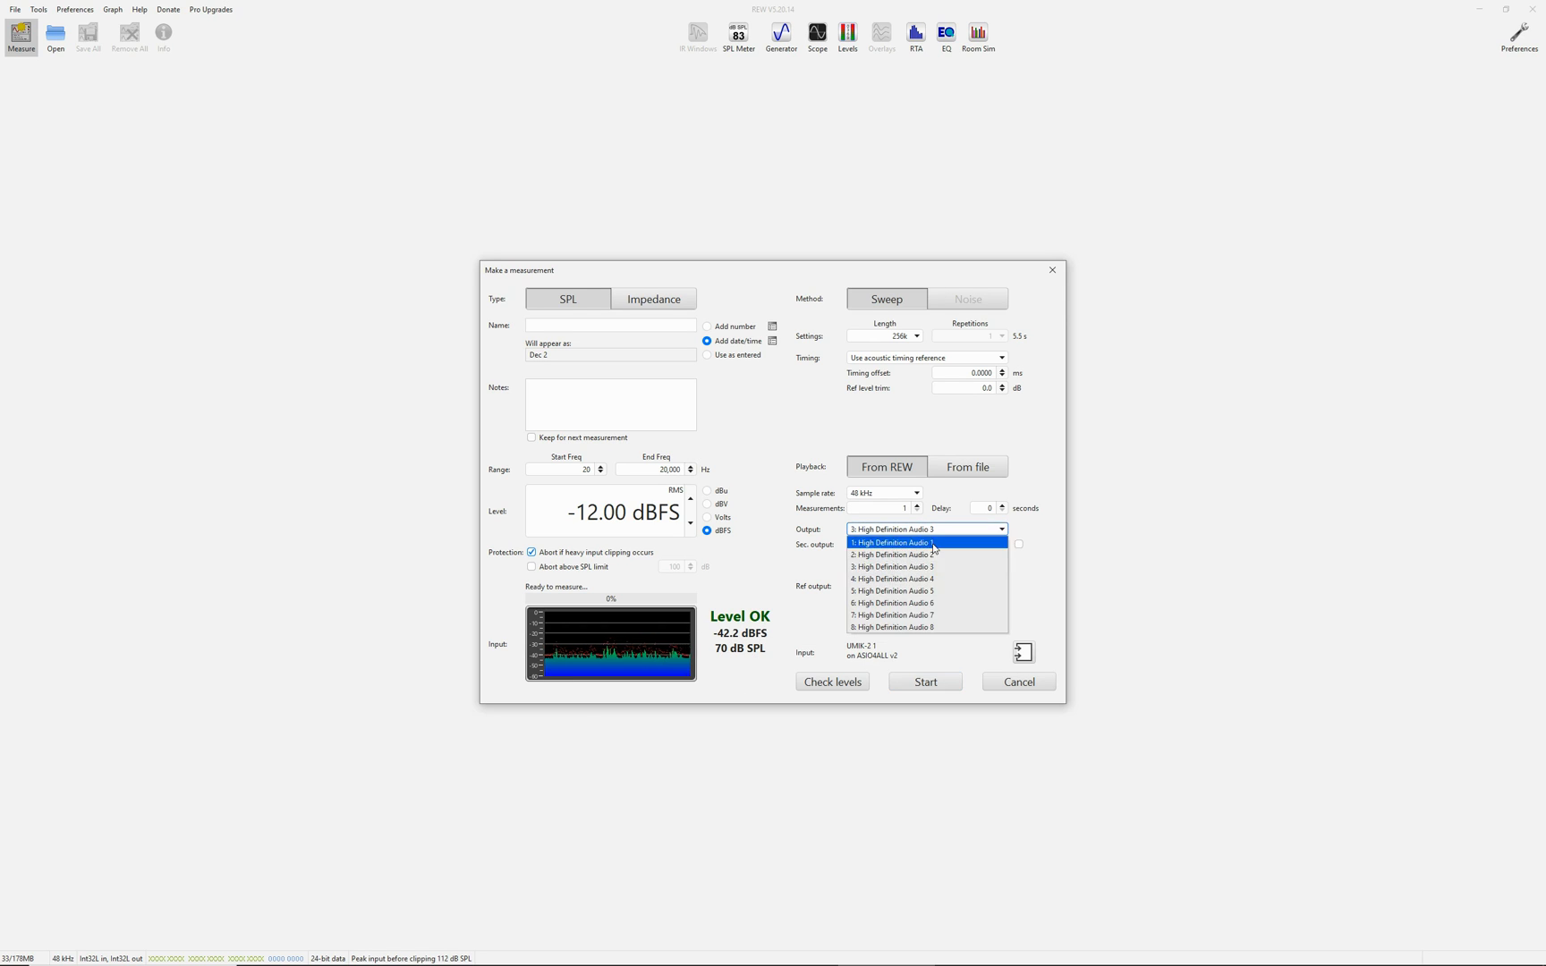
click(933, 546)
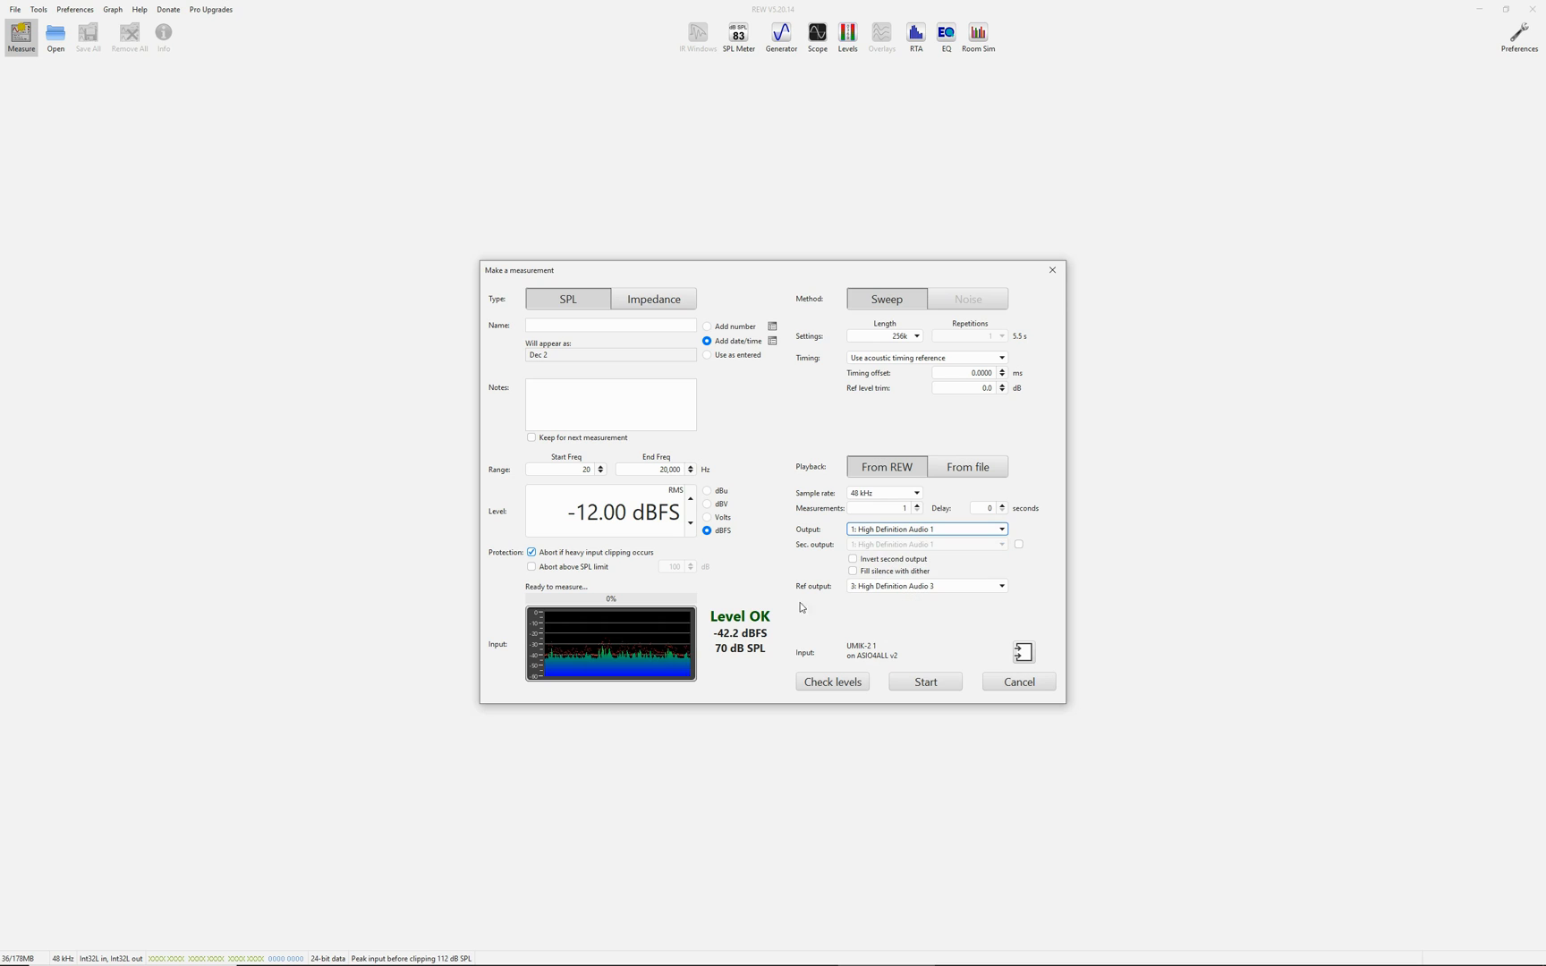
click(828, 684)
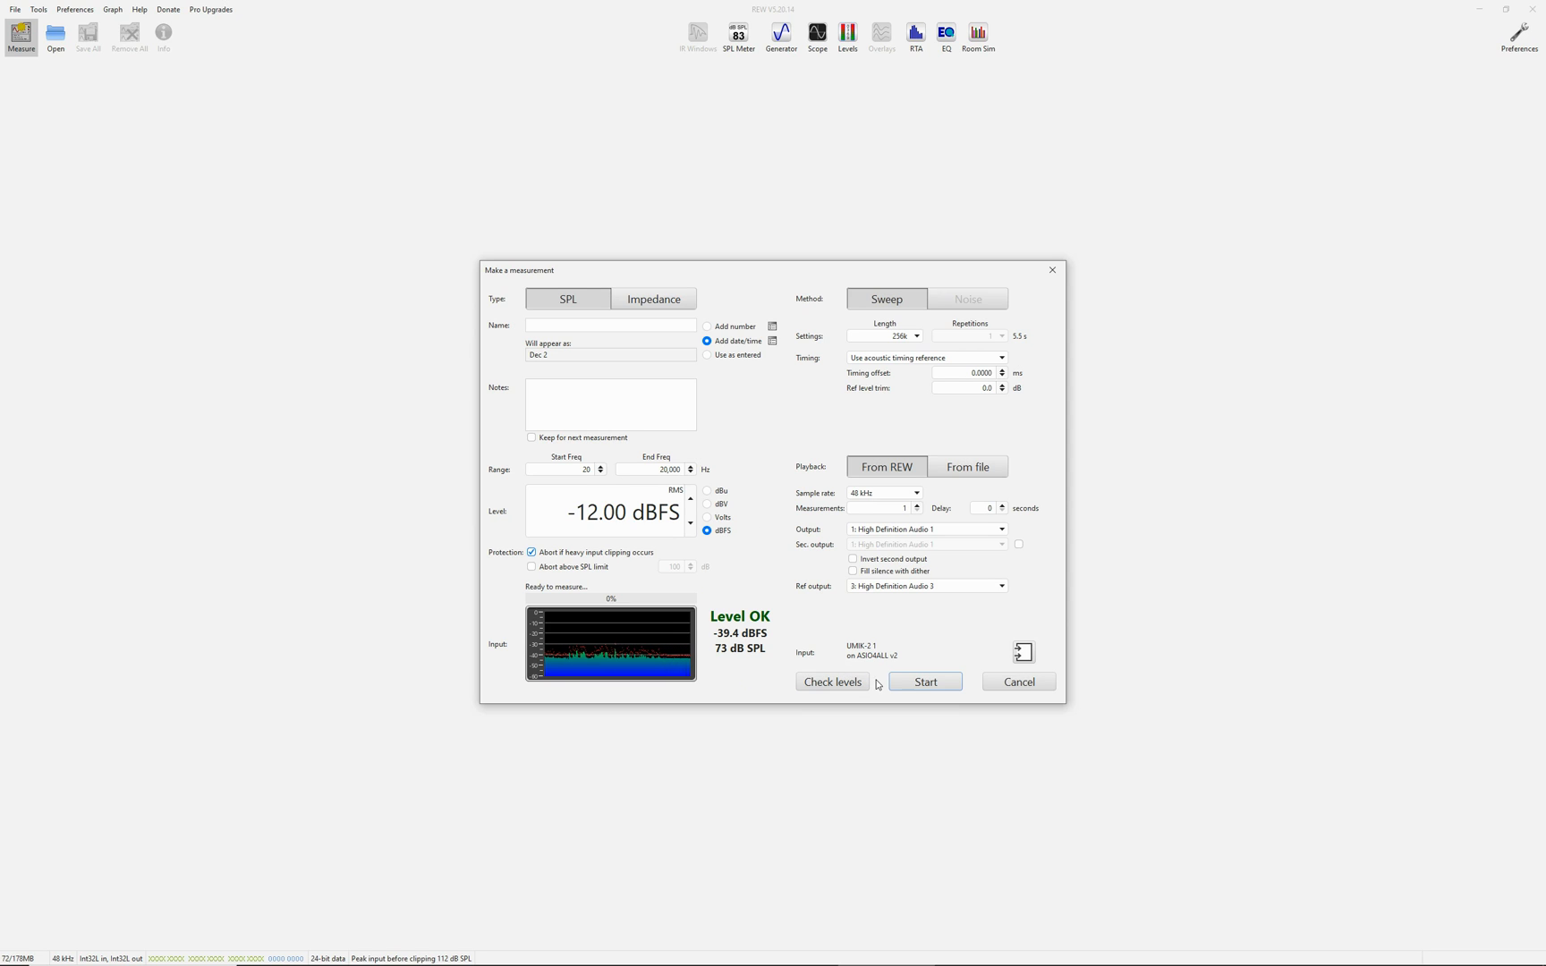
Step: Close the measurement setup and open the receiver's speaker Distances settings in Chrome
click(646, 471)
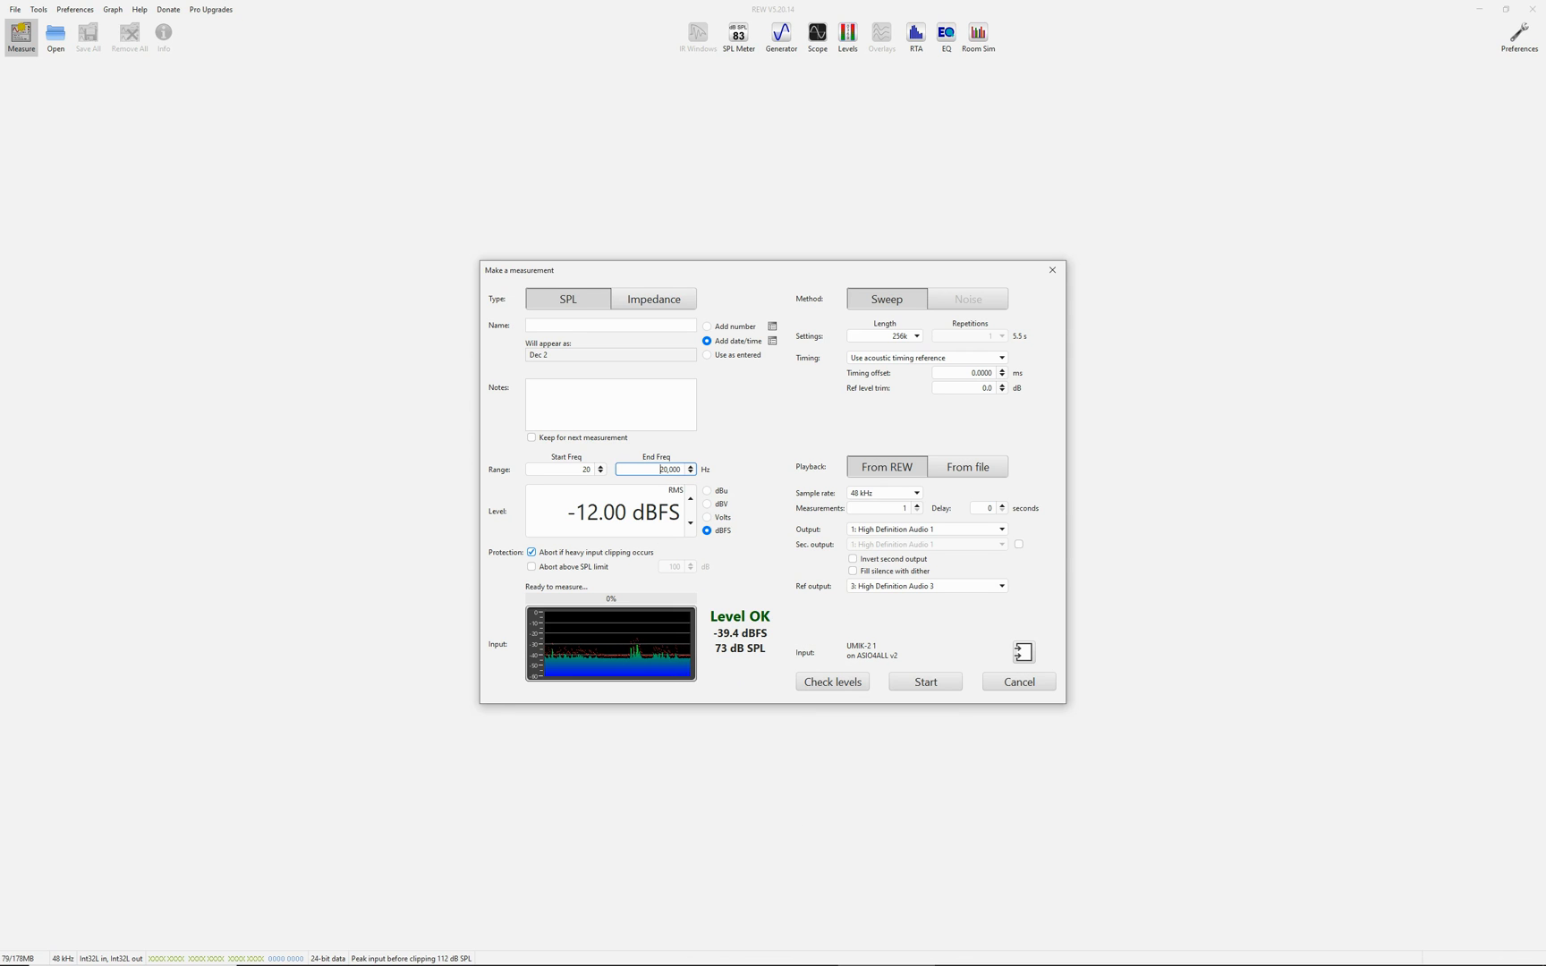
click(982, 953)
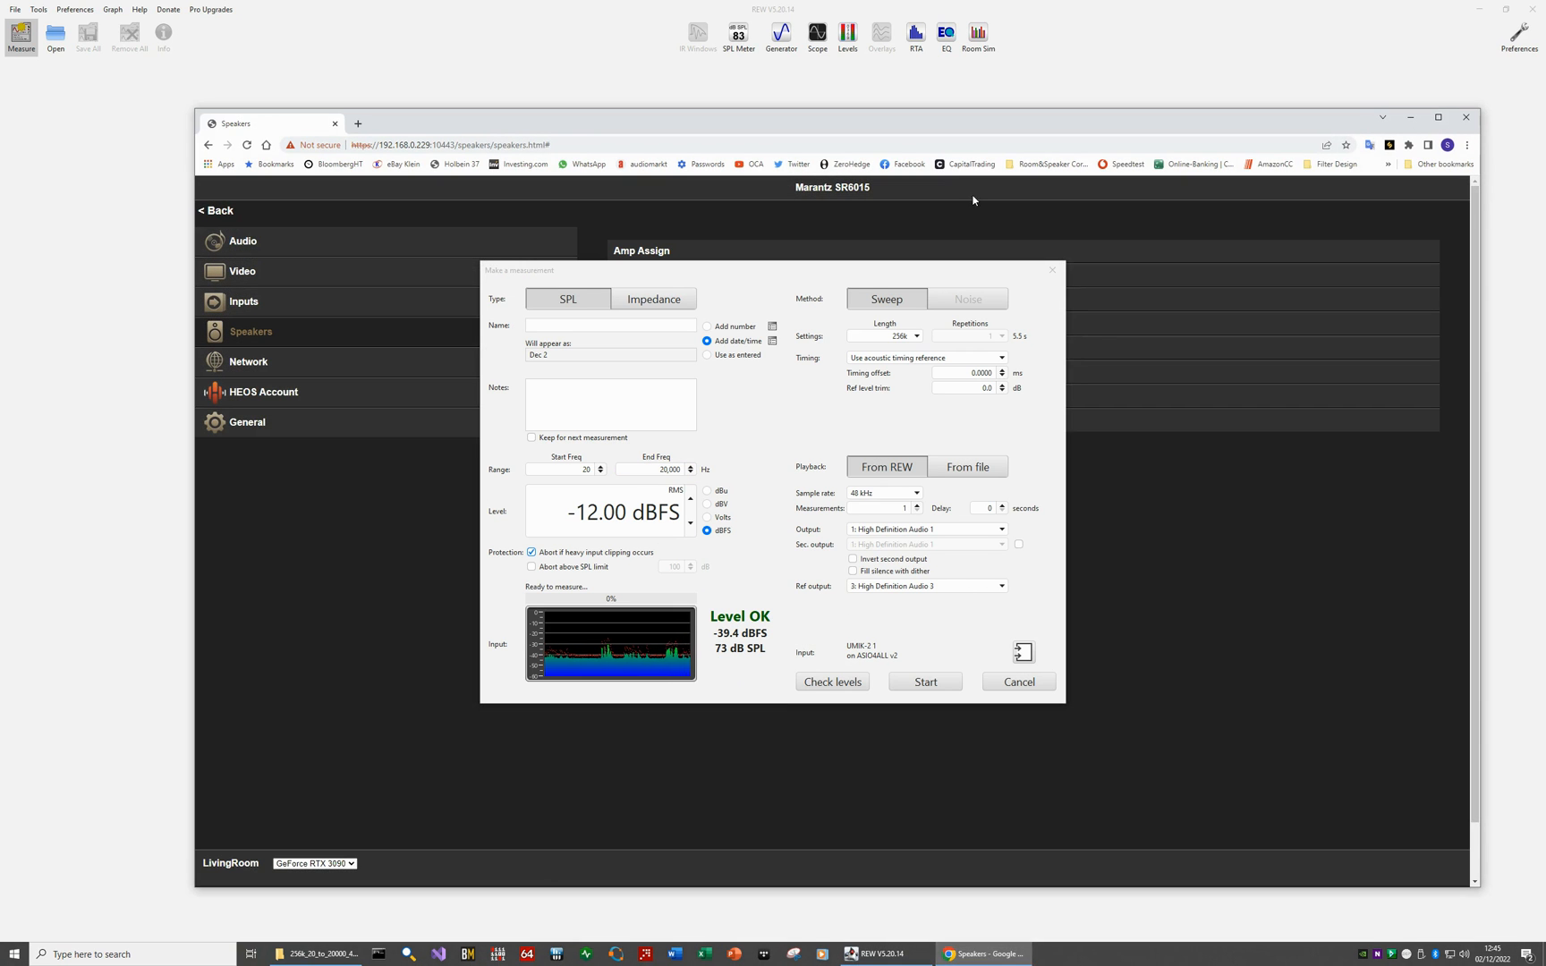
click(1020, 955)
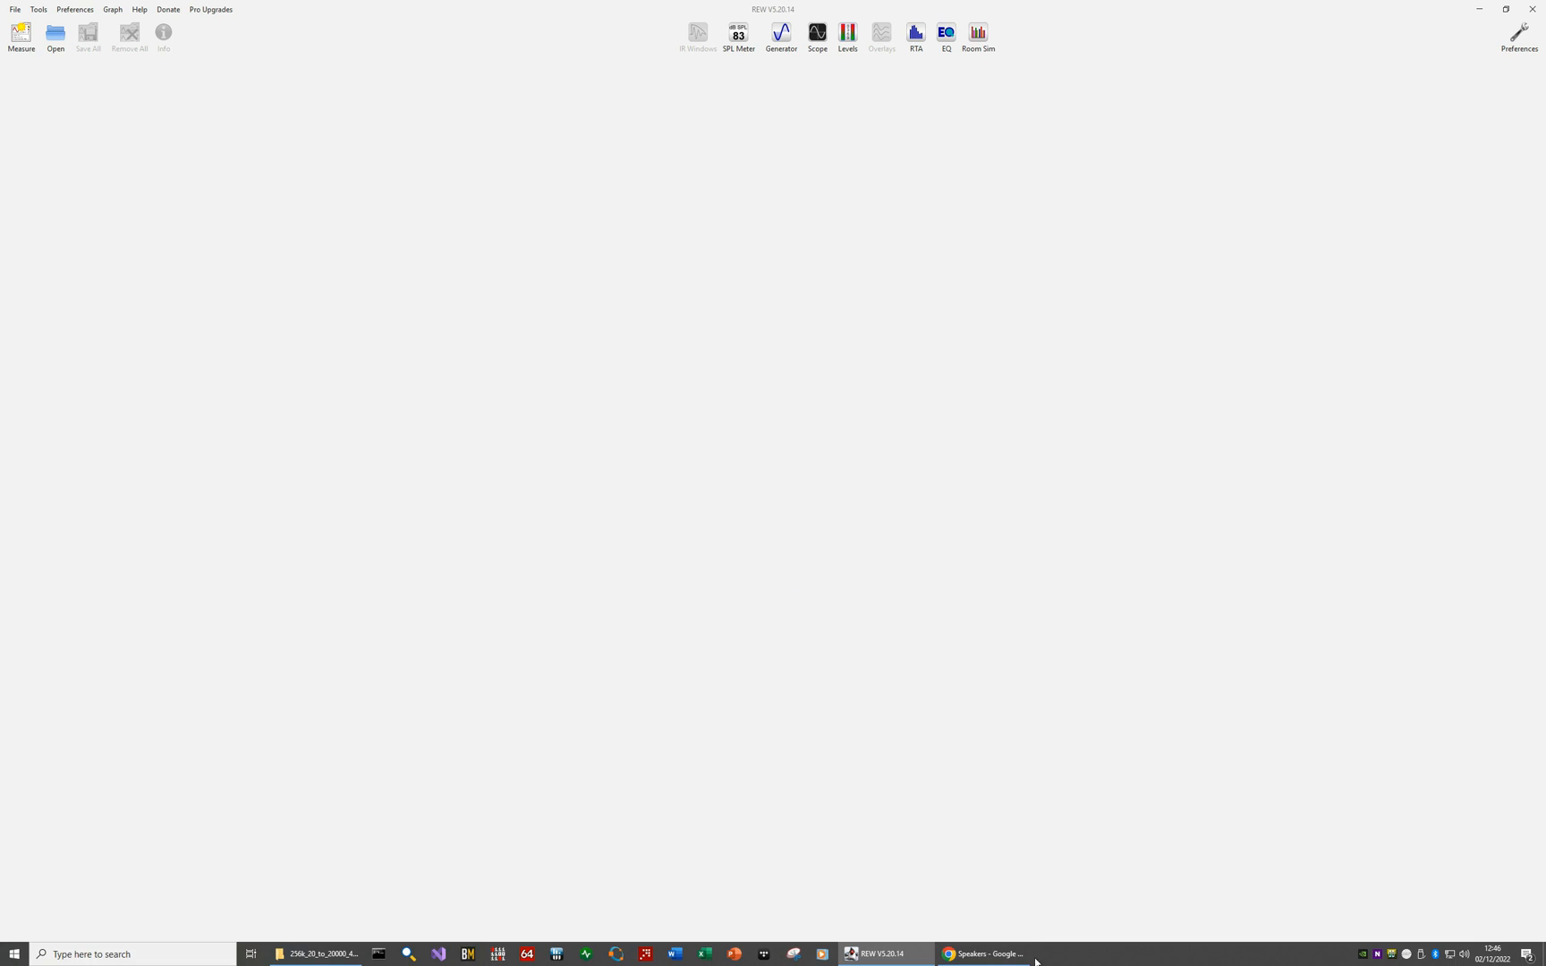
click(1032, 956)
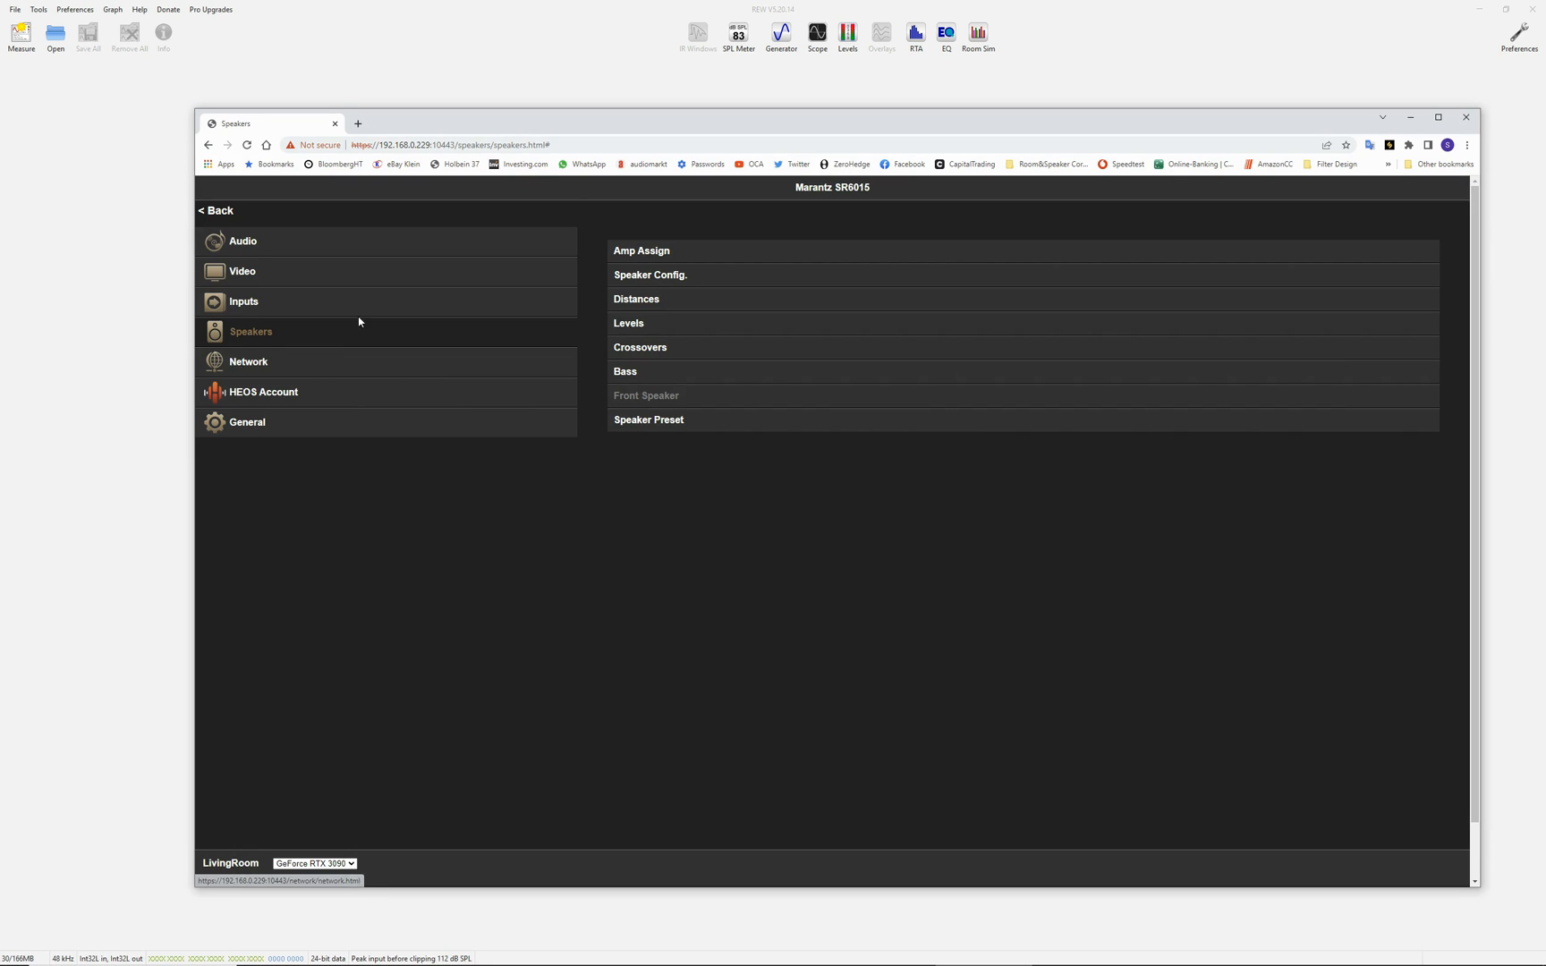
click(634, 298)
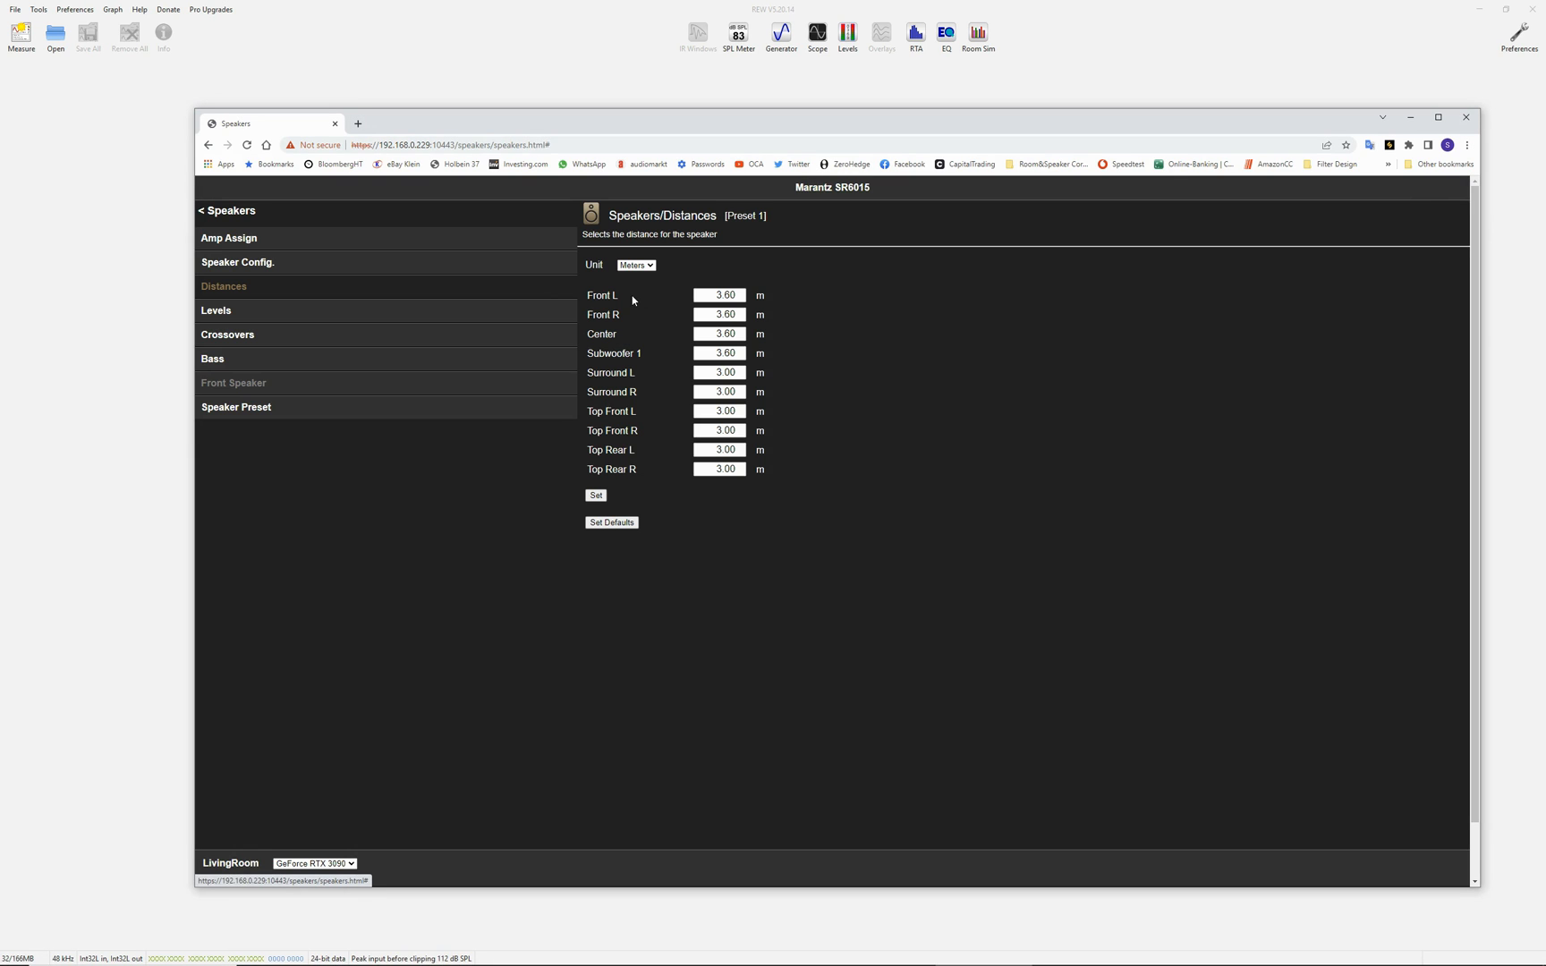
Step: Set the Center speaker's distance to 3.00 m, apply it and minimise the browser
double_click(714, 333)
text(30)
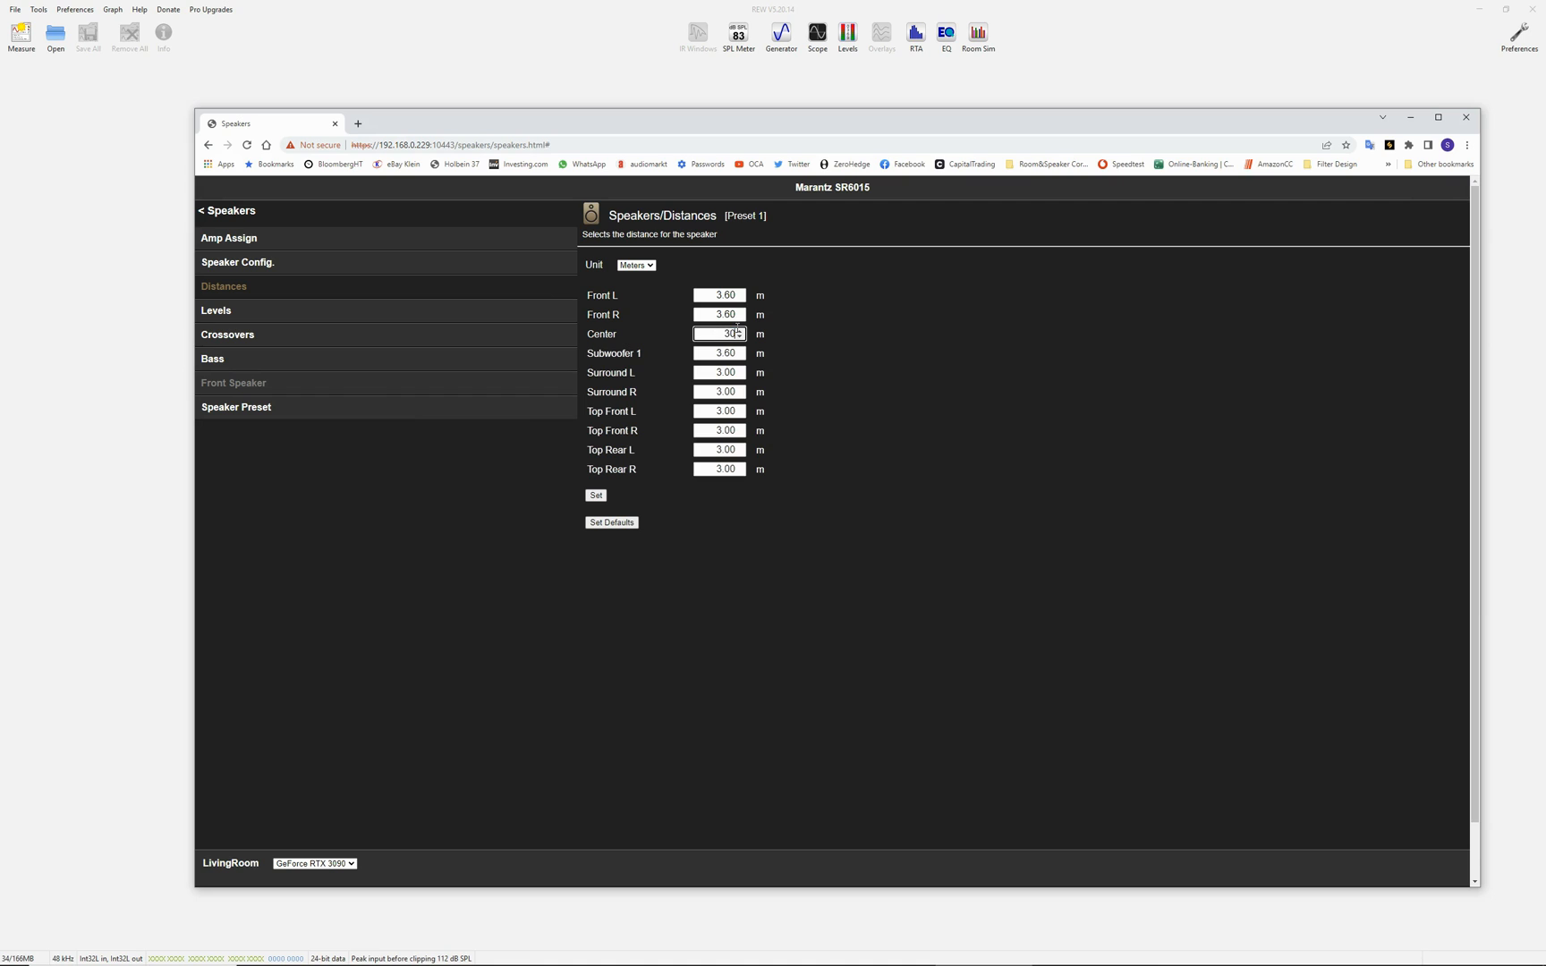
key(BackSpace)
text(.00)
click(596, 494)
click(1420, 122)
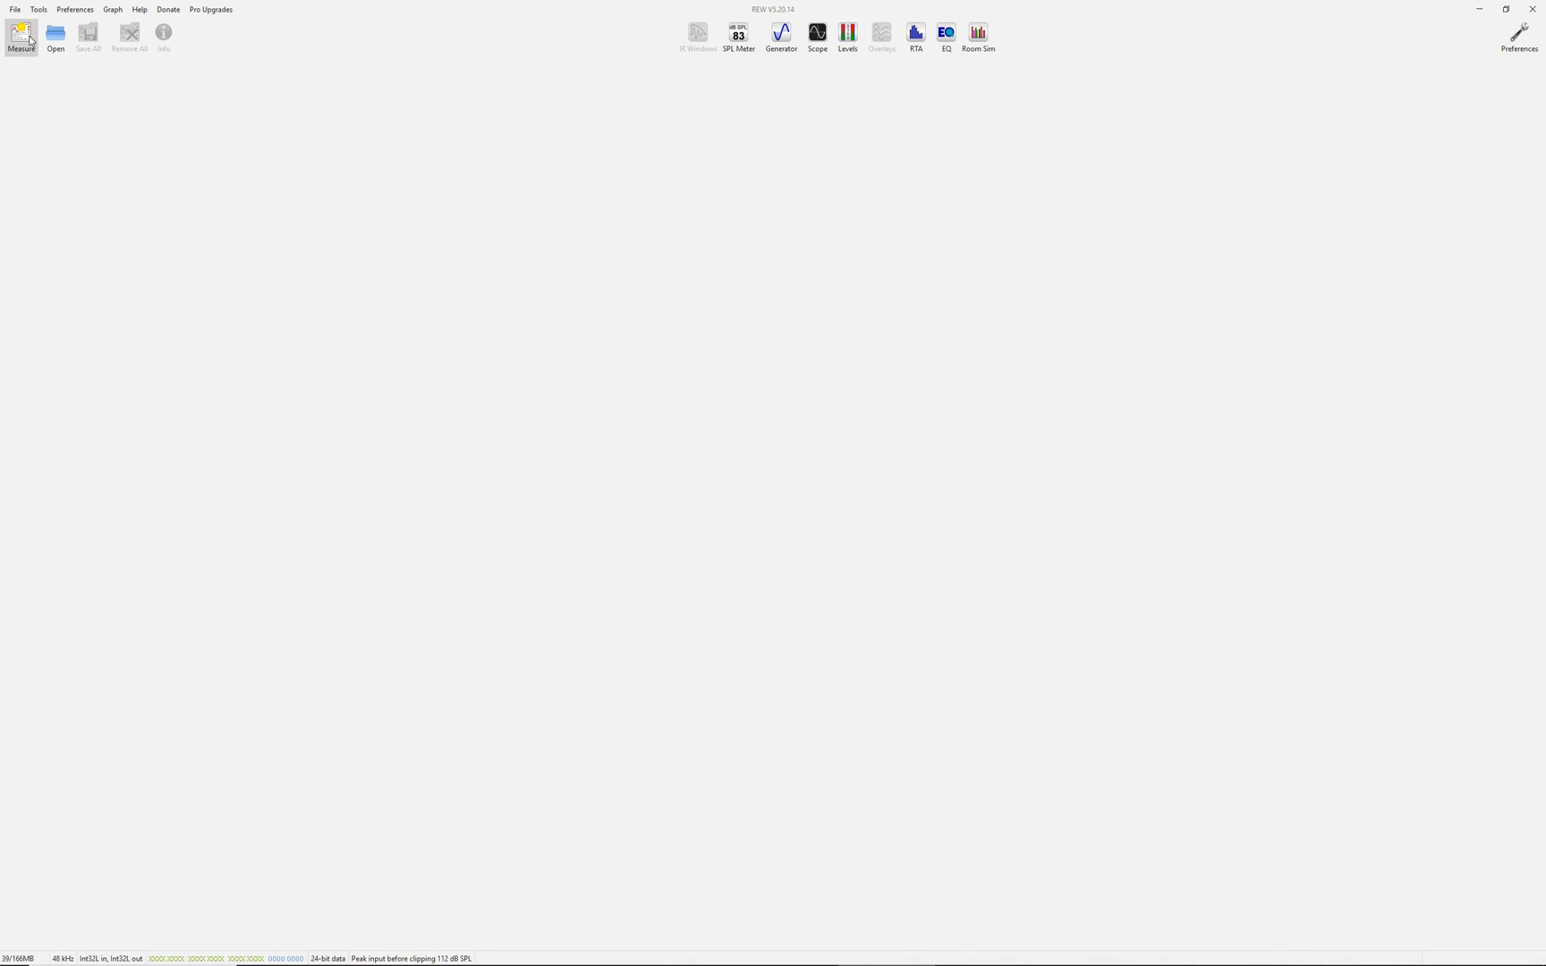
Step: Set up a new REW measurement that plays through output 4: High Definition Audio 4
click(20, 42)
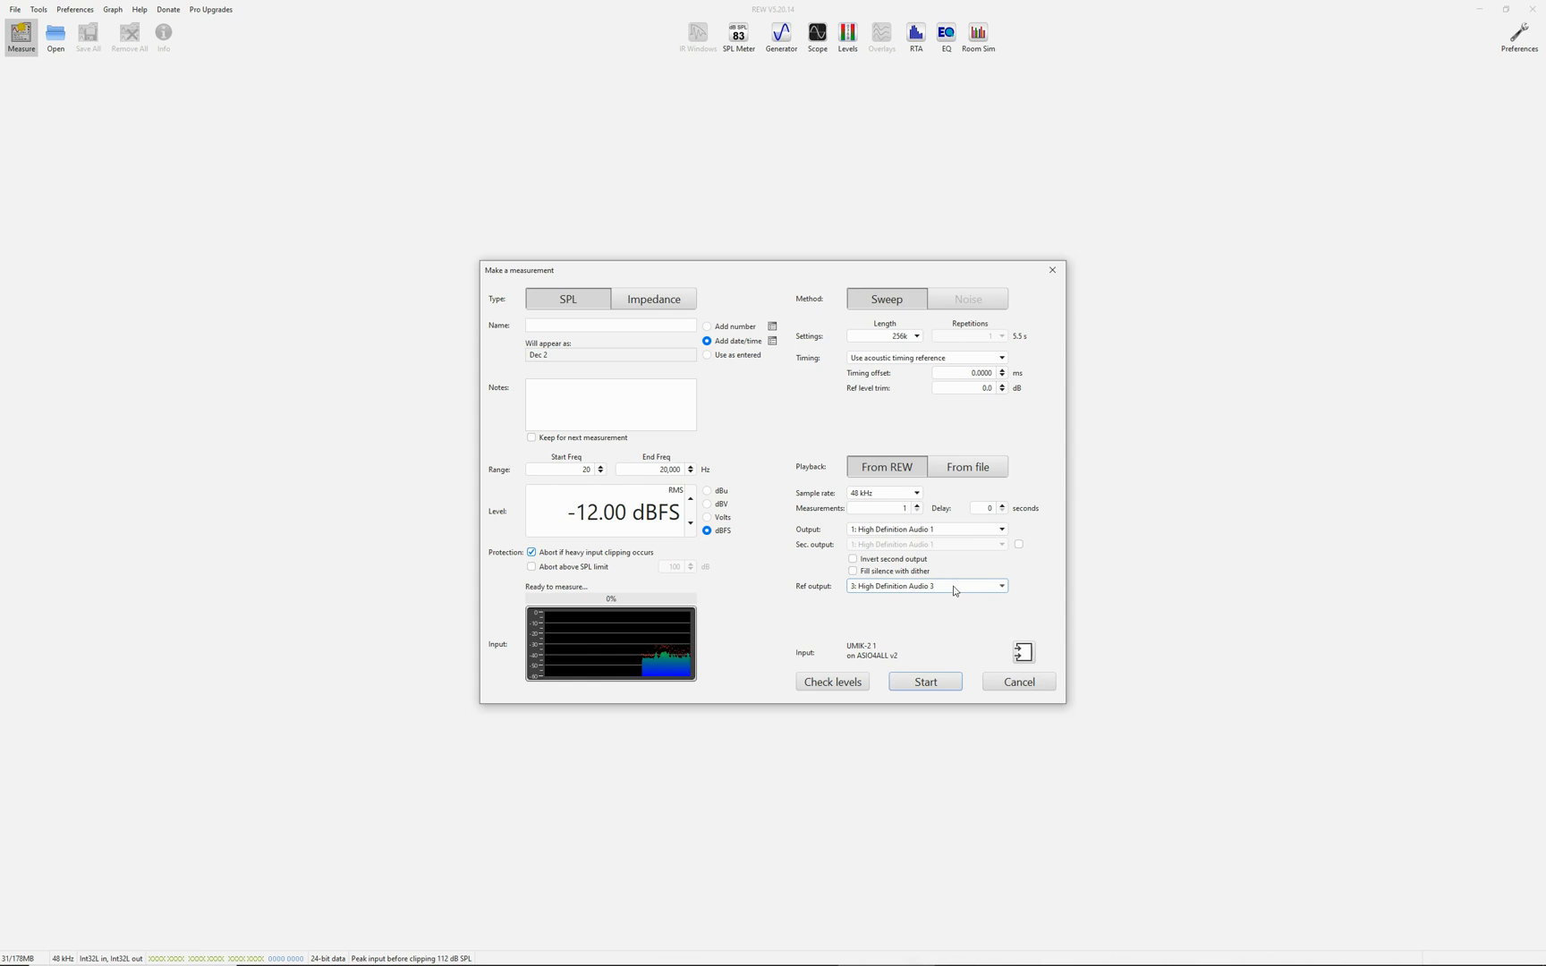
click(926, 529)
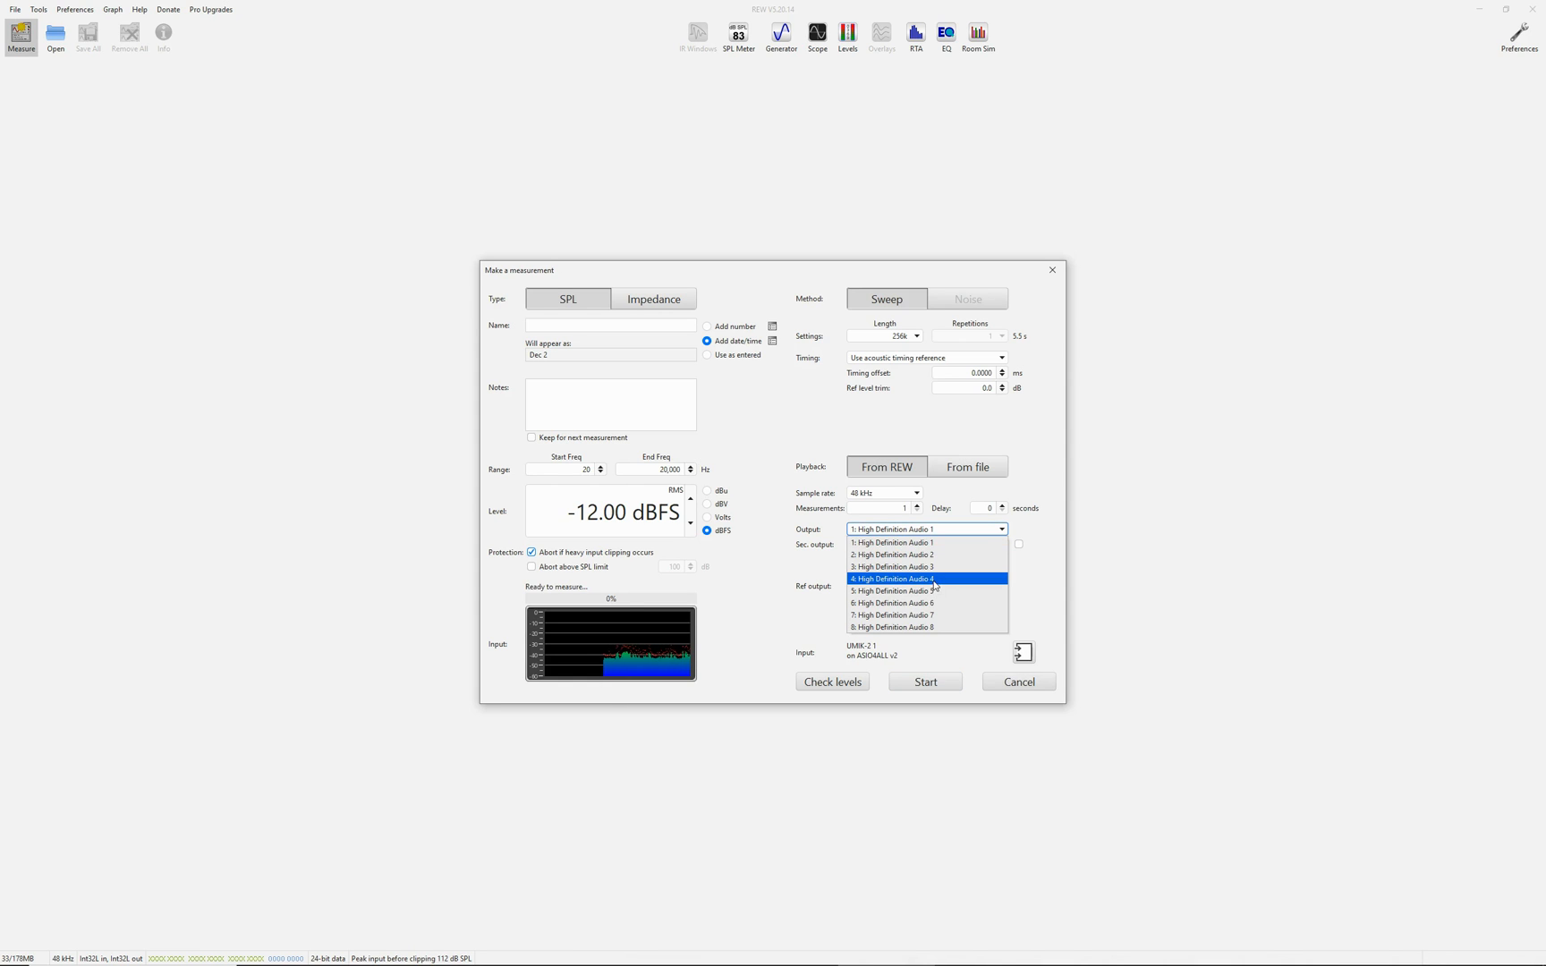
click(935, 586)
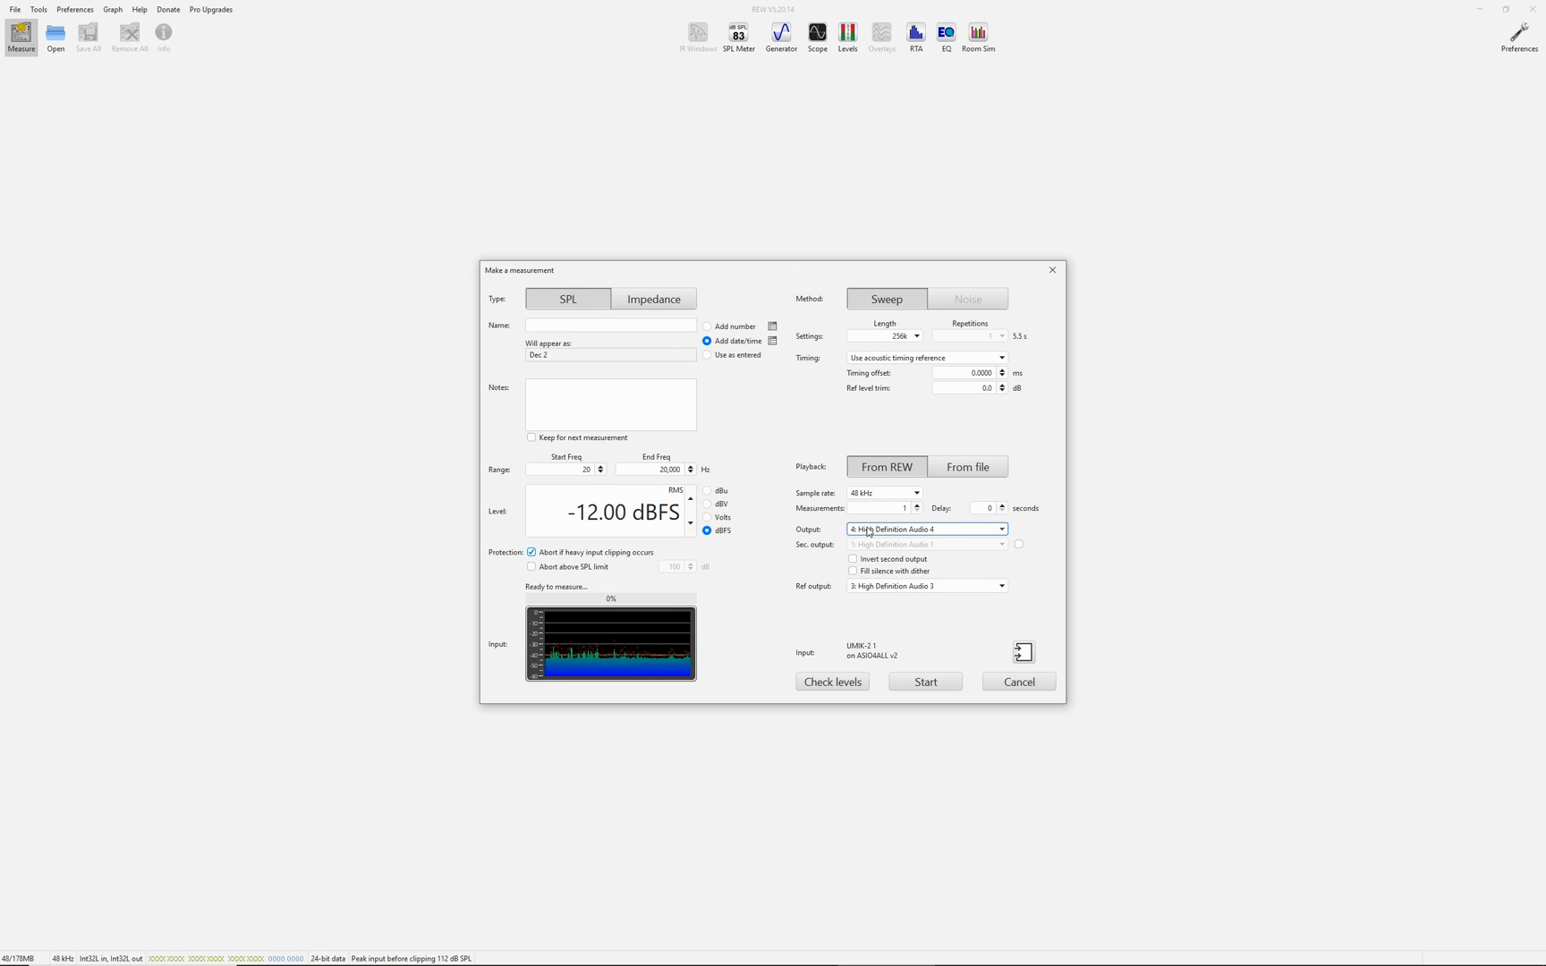
Step: Set the subwoofer sweep's end frequency to 120 Hz
click(678, 470)
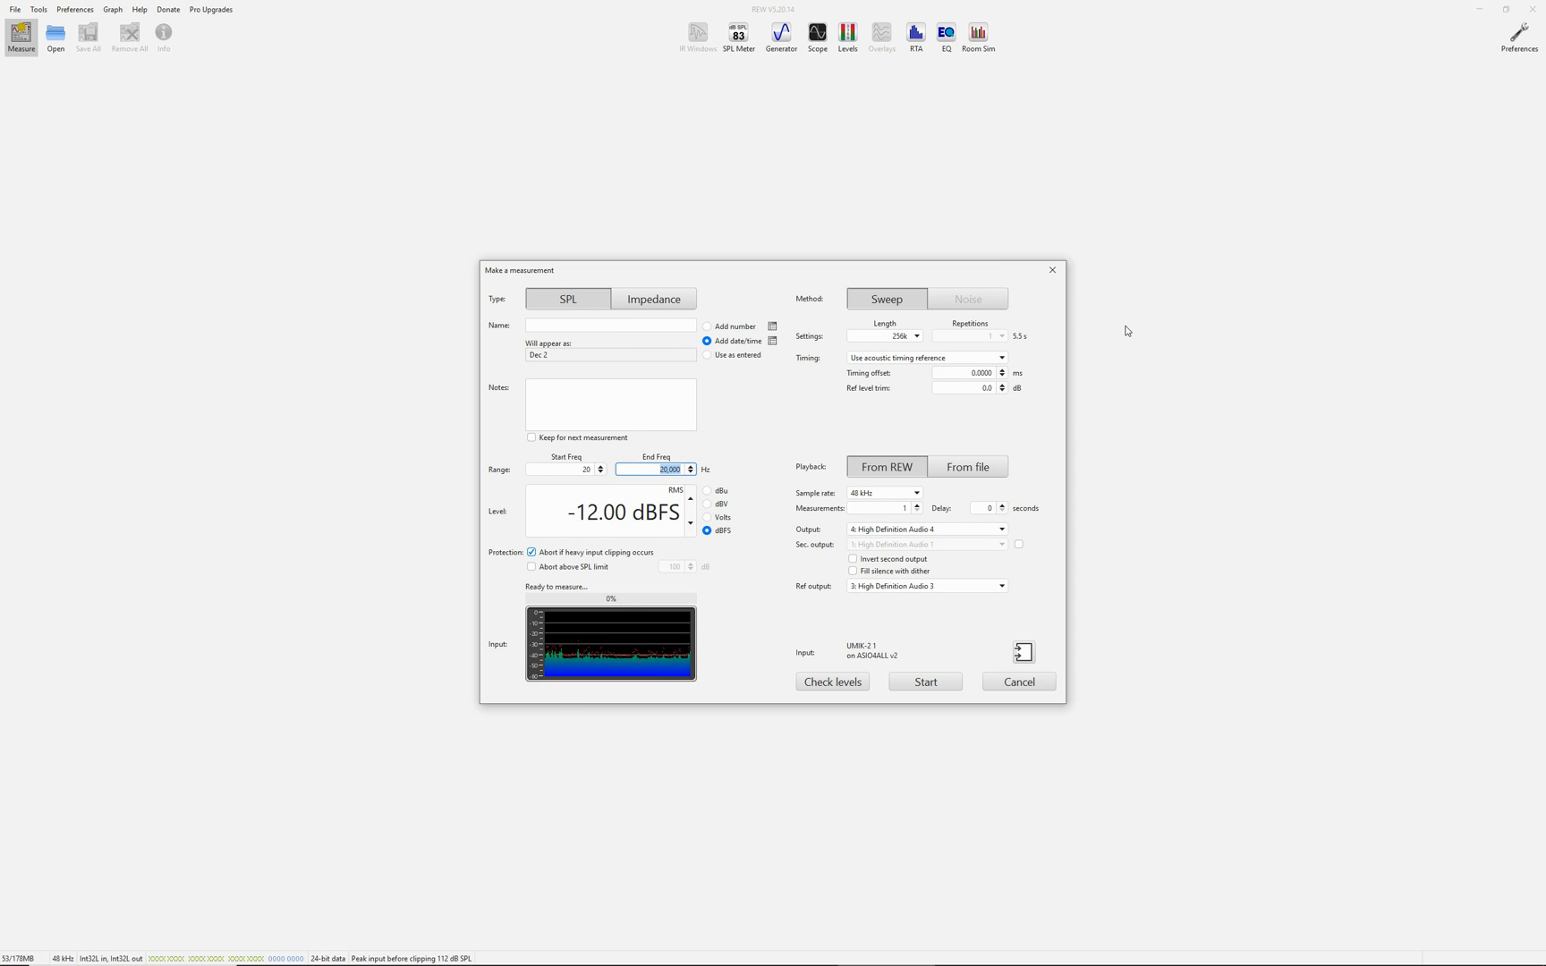
text(120)
key(Tab)
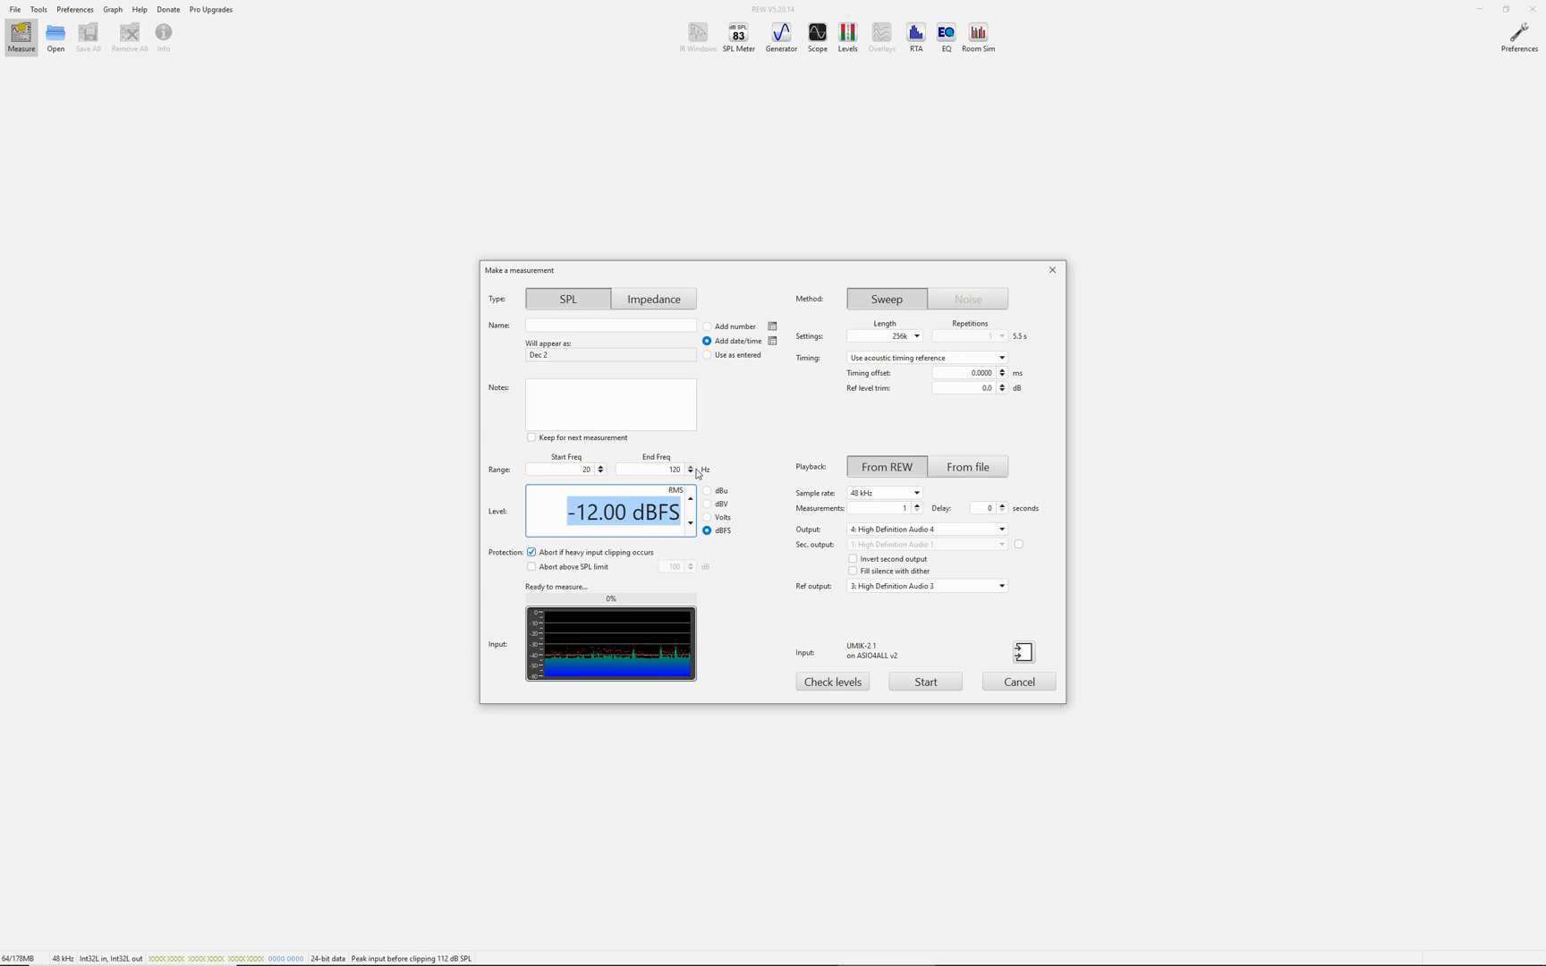
Step: Set the sweep range from 0 to 24,000 Hz and run the subwoofer measurement
drag(567, 471, 618, 471)
text(0)
key(Tab)
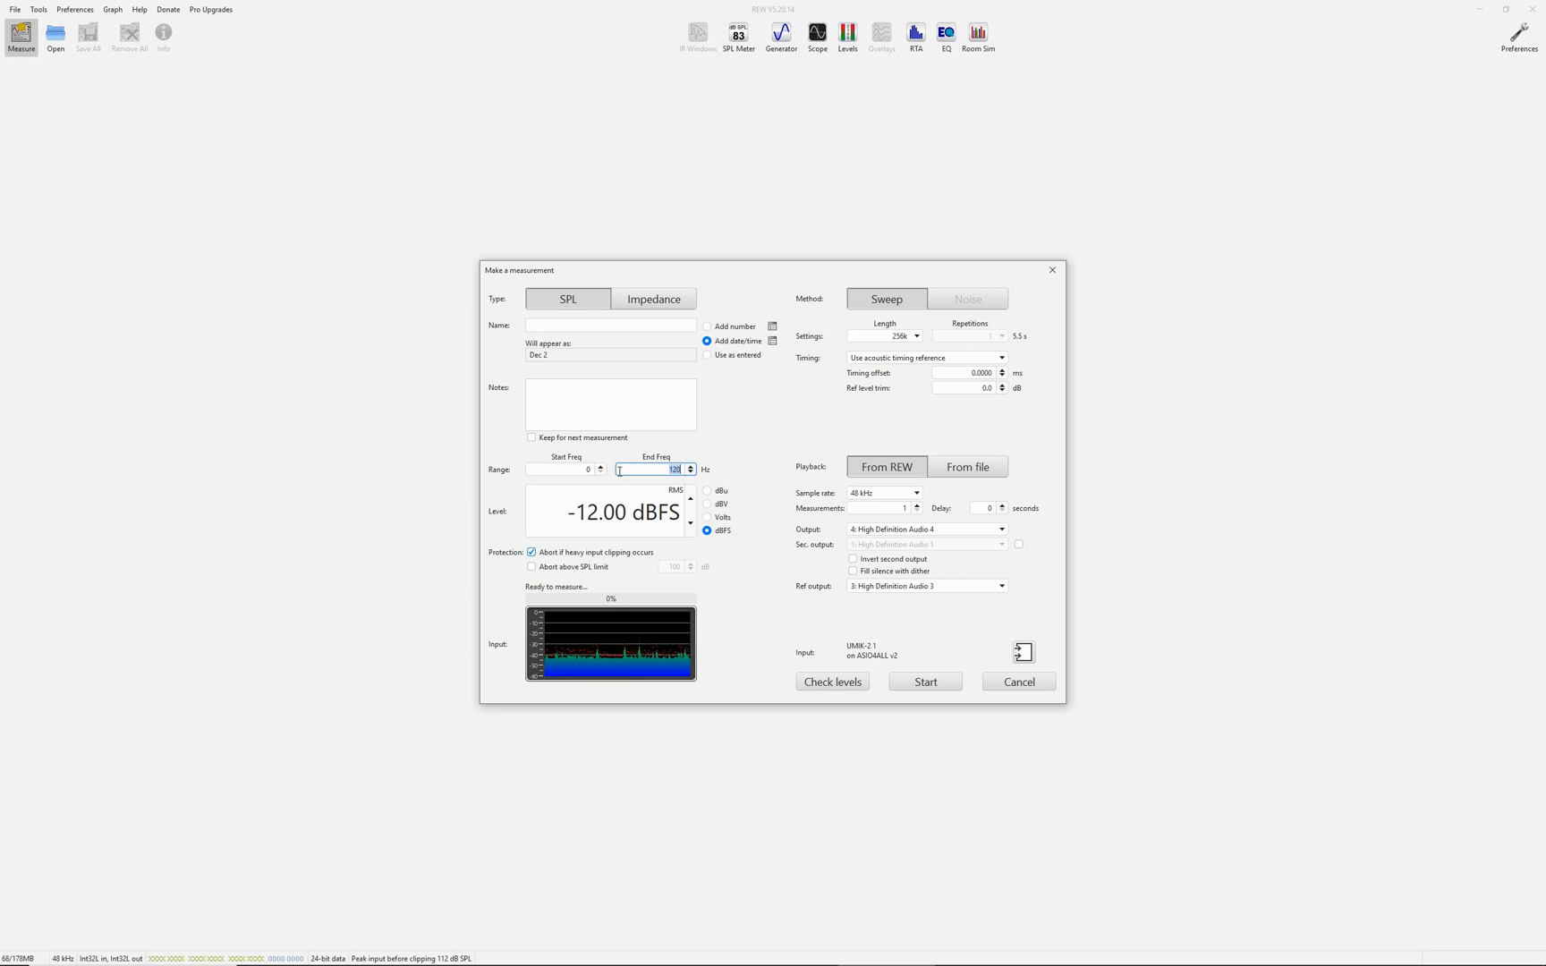
text(24,000)
key(Tab)
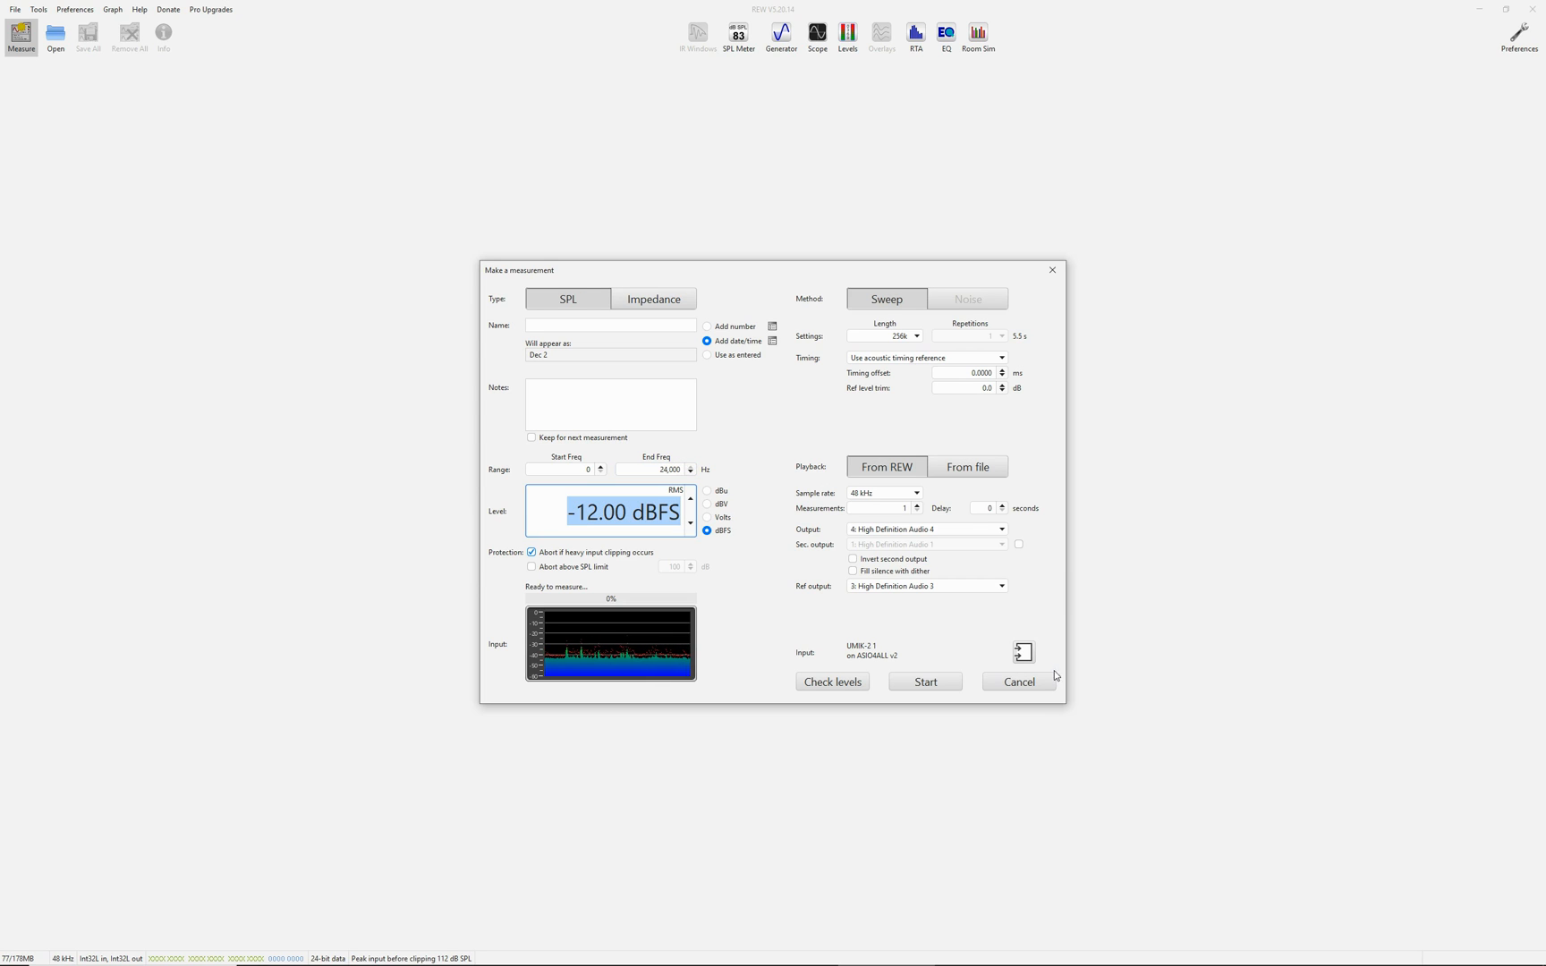
click(847, 682)
click(926, 683)
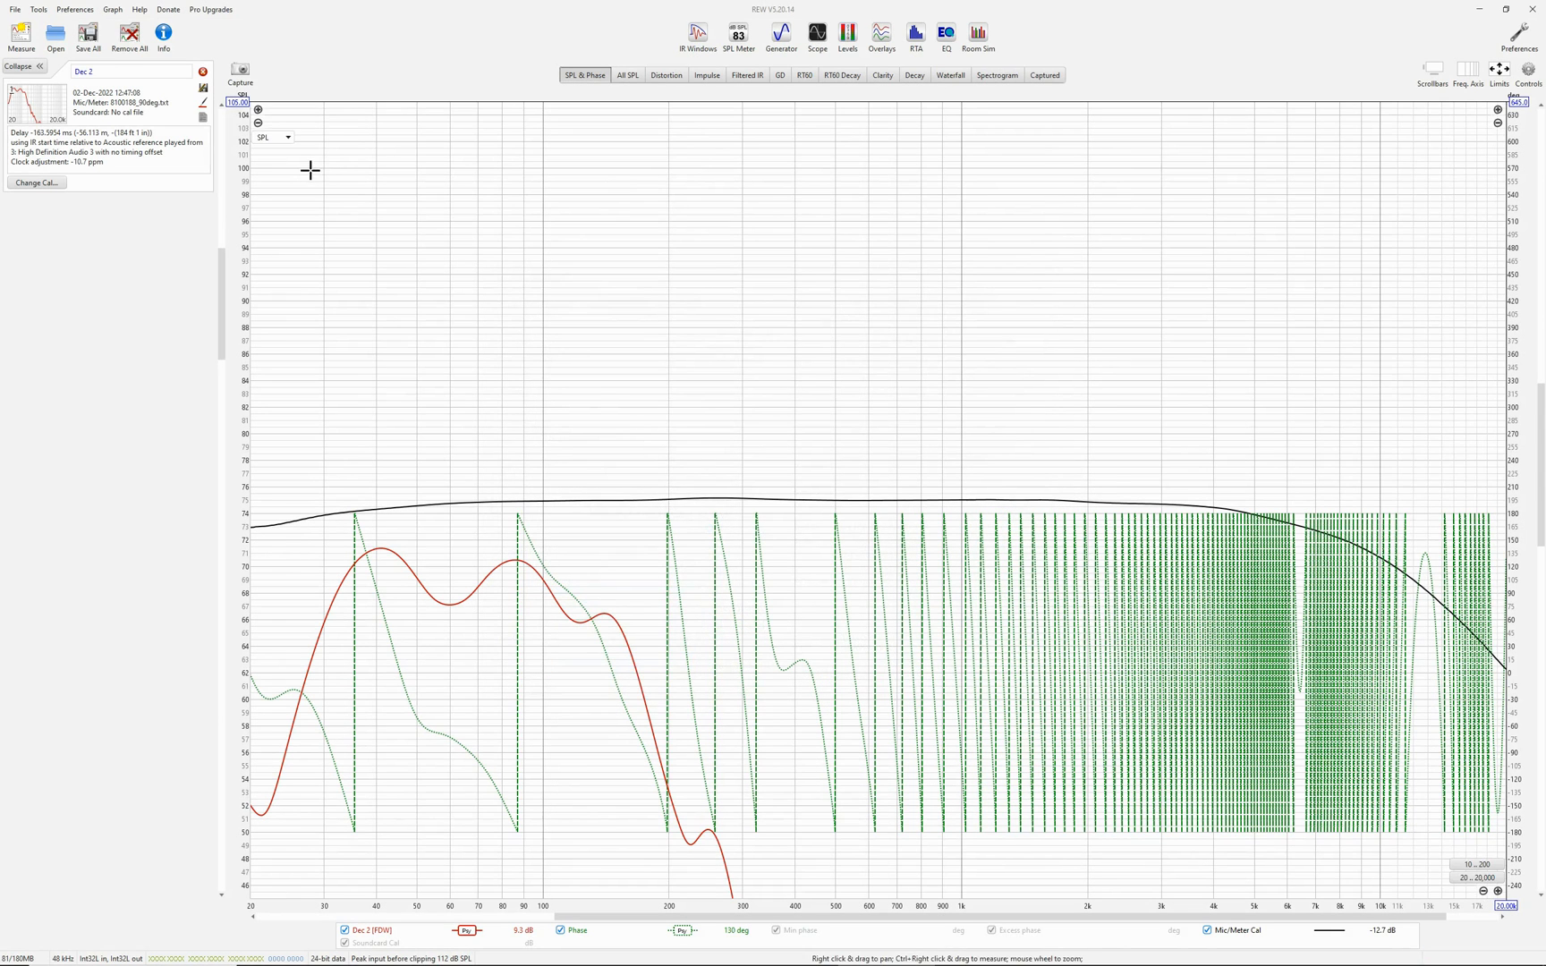
Step: Rename the new measurement as "Sub full range"
click(111, 74)
text(SU)
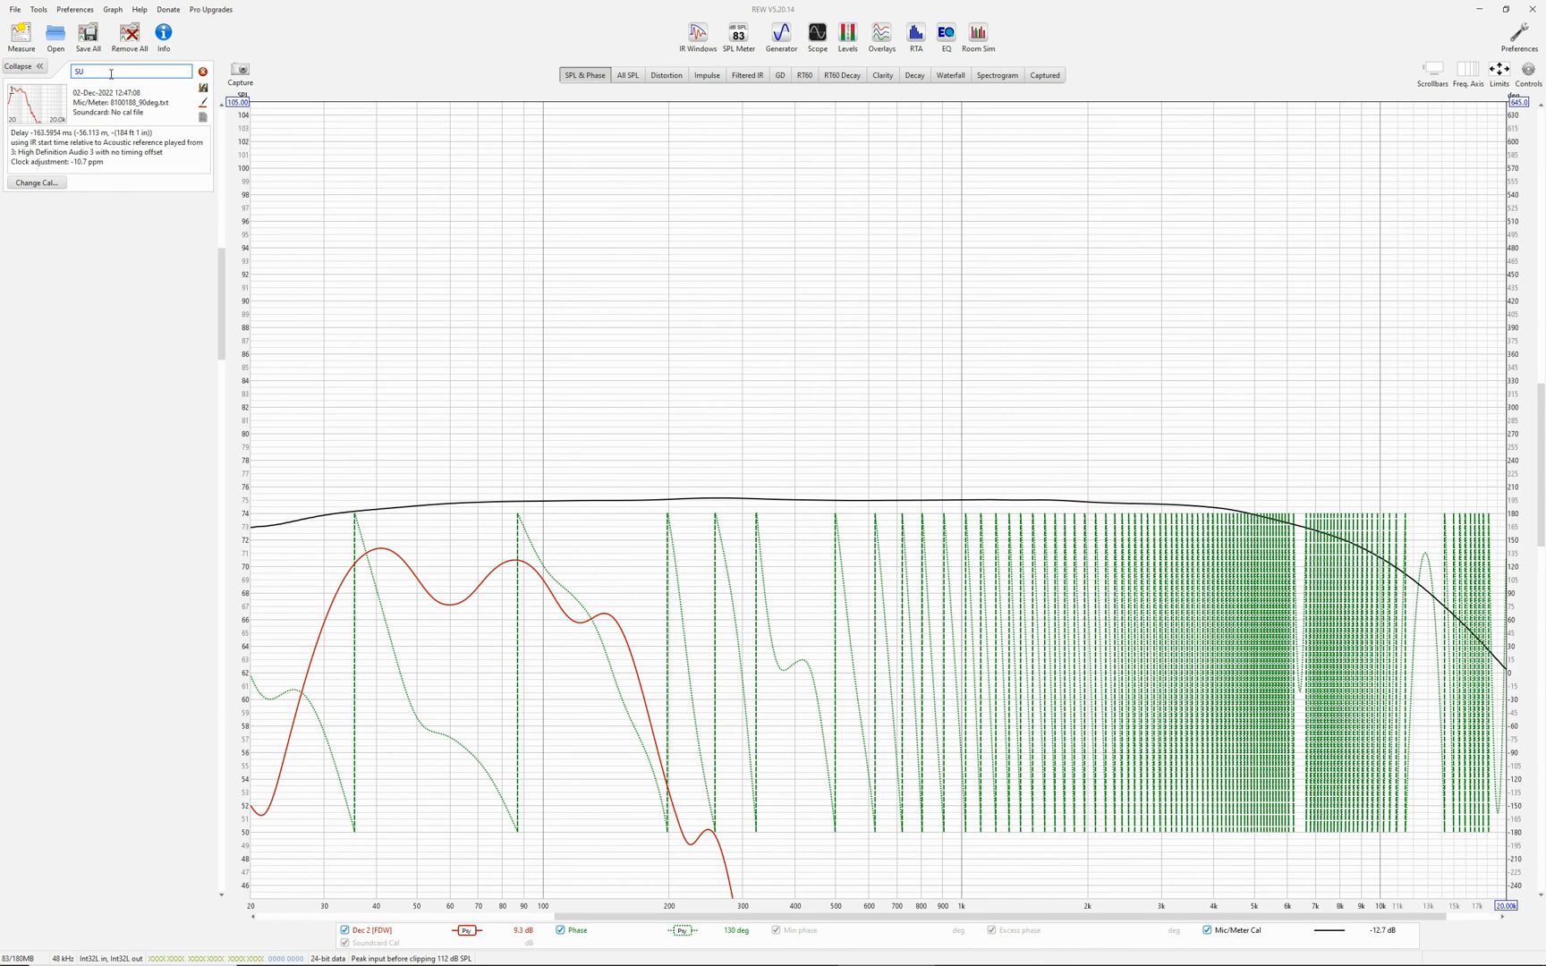
text(b fullr)
key(BackSpace)
text(range)
key(Return)
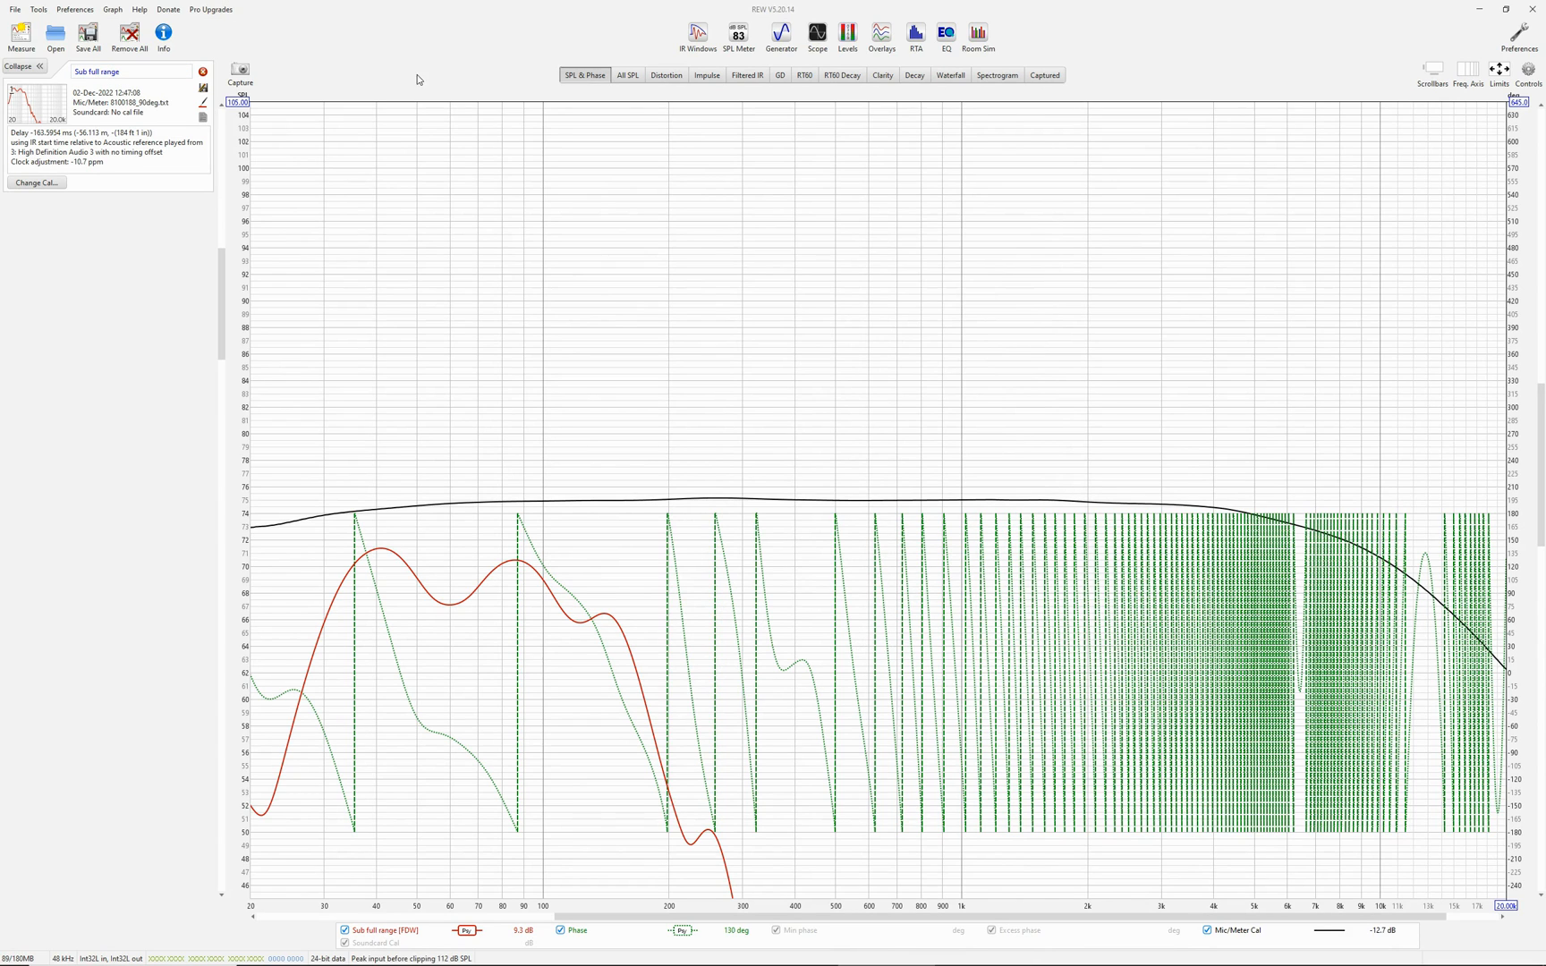
Step: Run a new subwoofer measurement with the sweep range set from 30 to 120 Hz
click(34, 36)
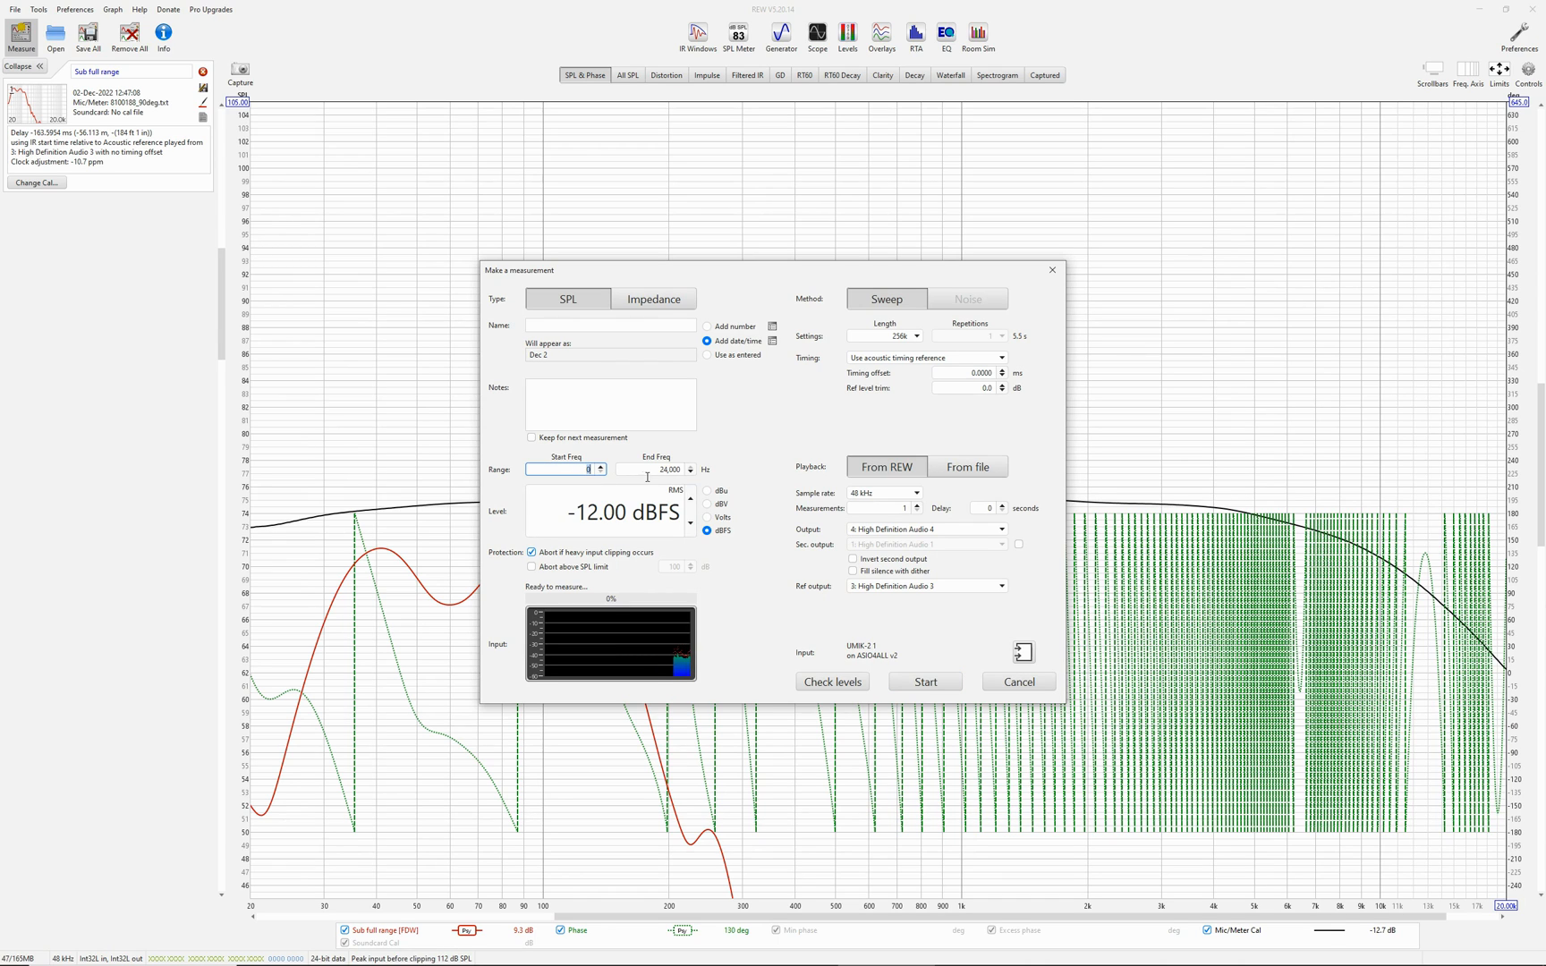
text(30)
key(Tab)
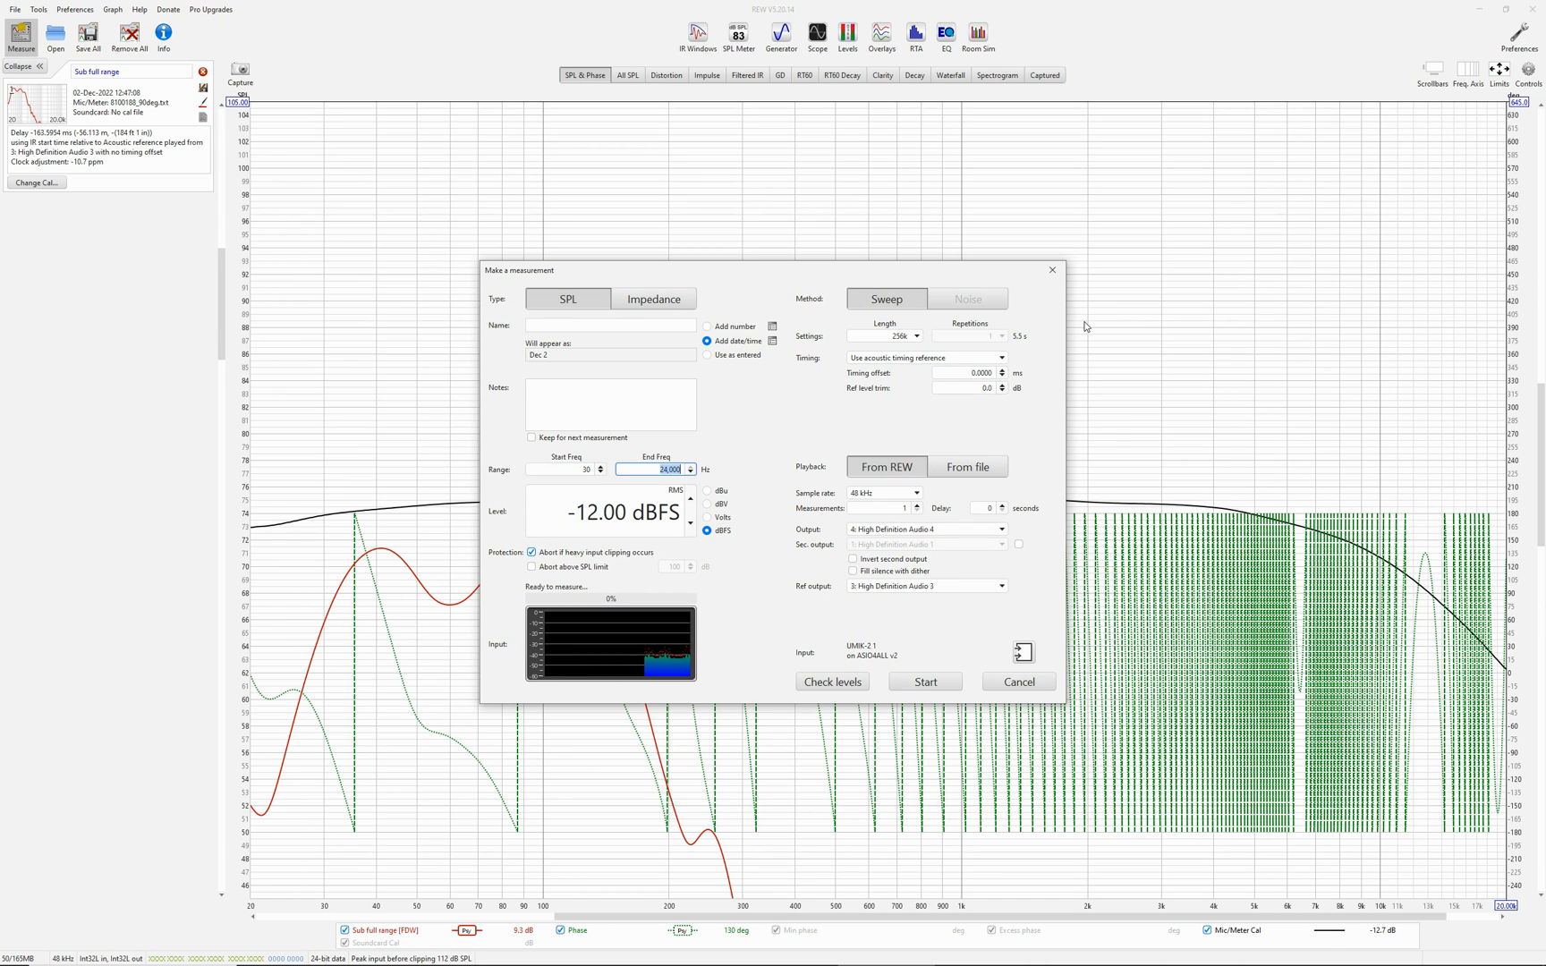
text(120)
key(Tab)
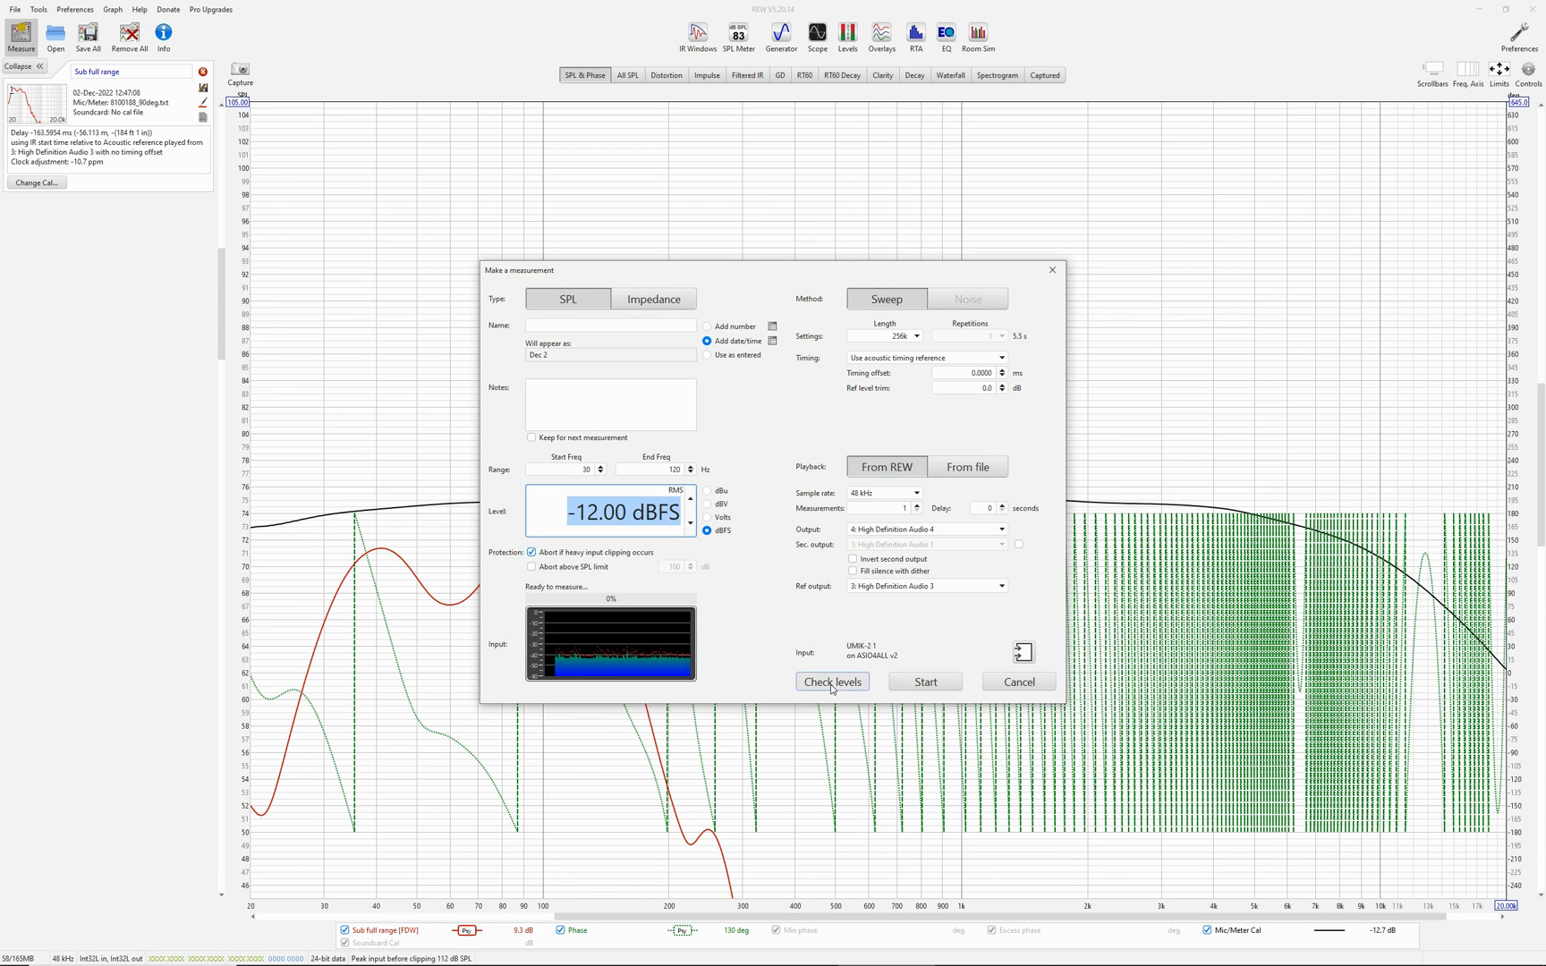
click(932, 684)
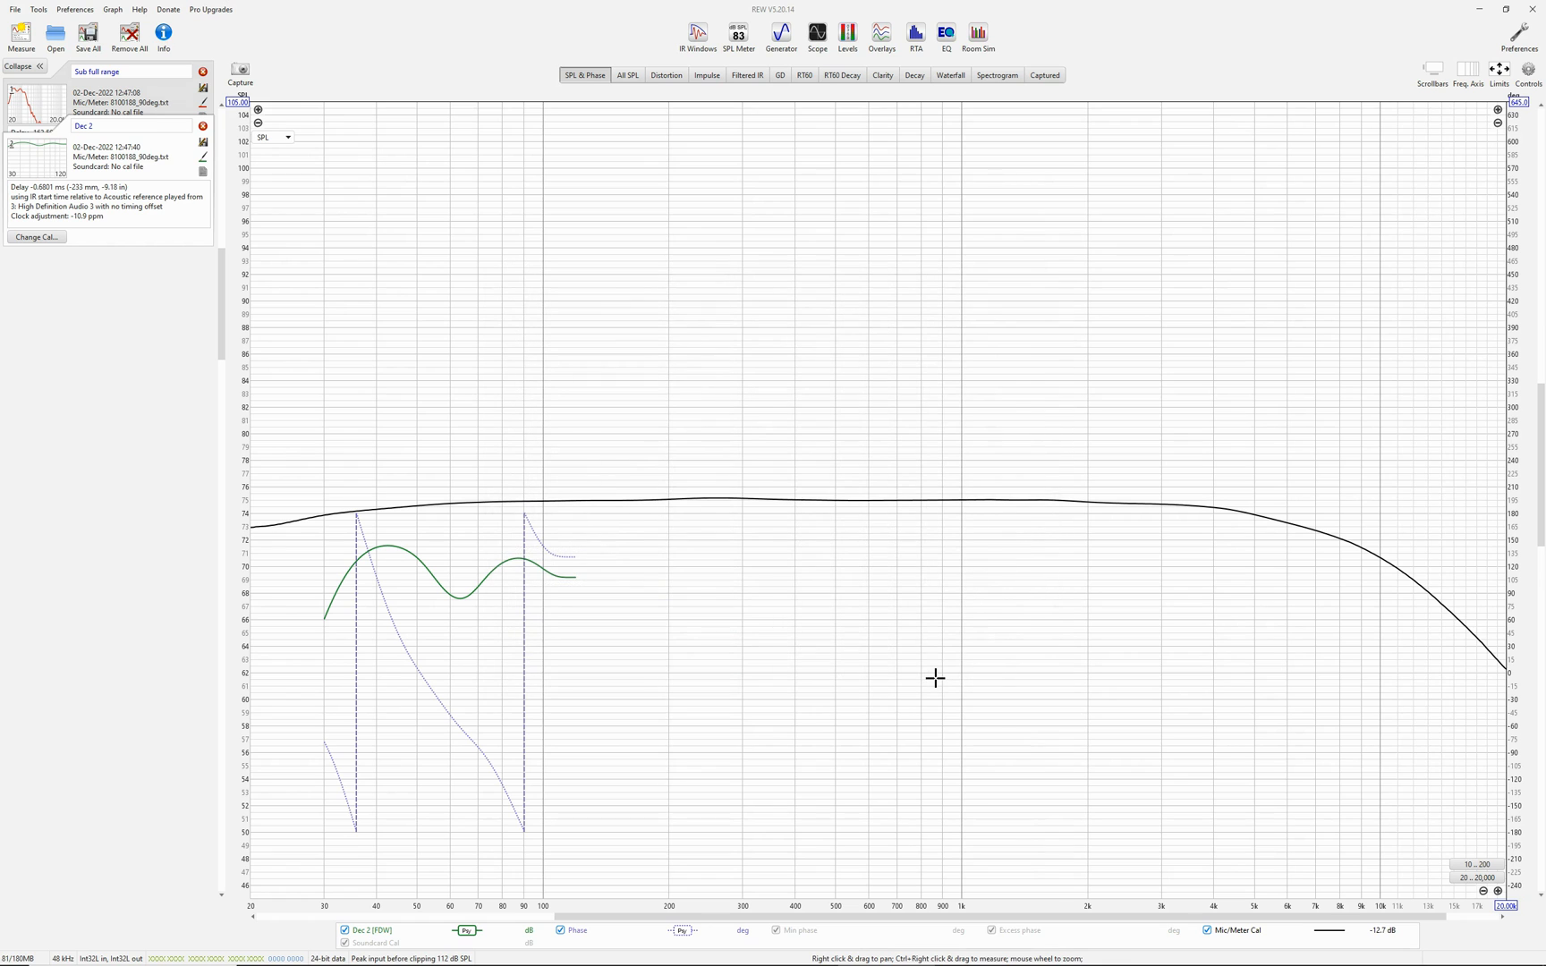
Step: Rename the new 30 to 120 Hz measurement as "Sub normal range"
click(882, 36)
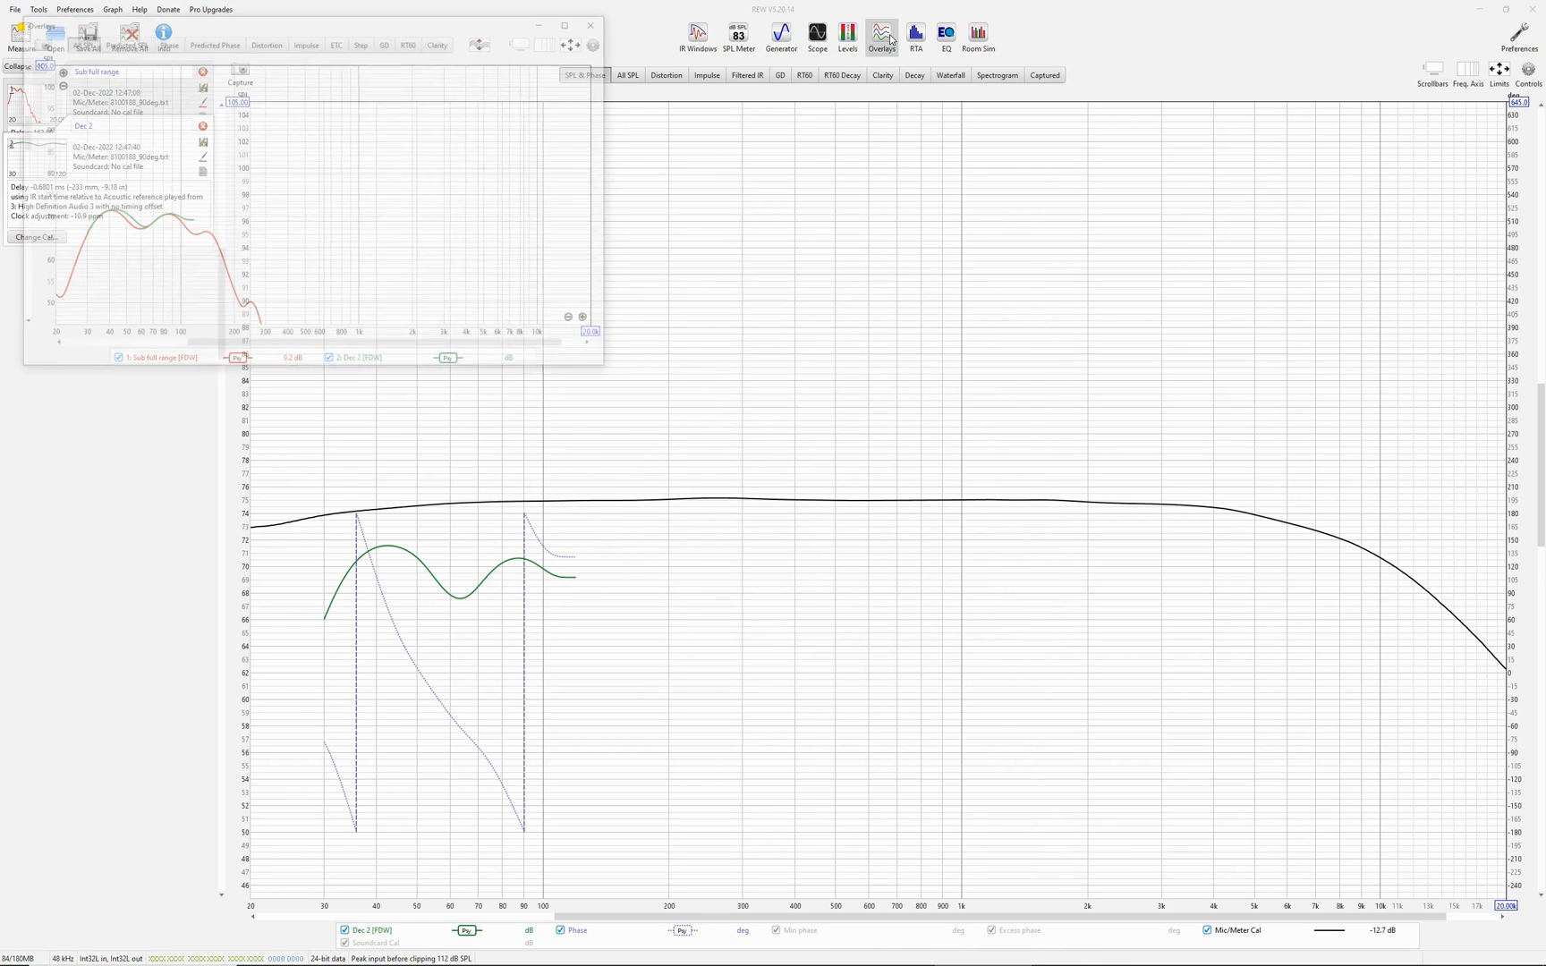
click(597, 22)
click(100, 124)
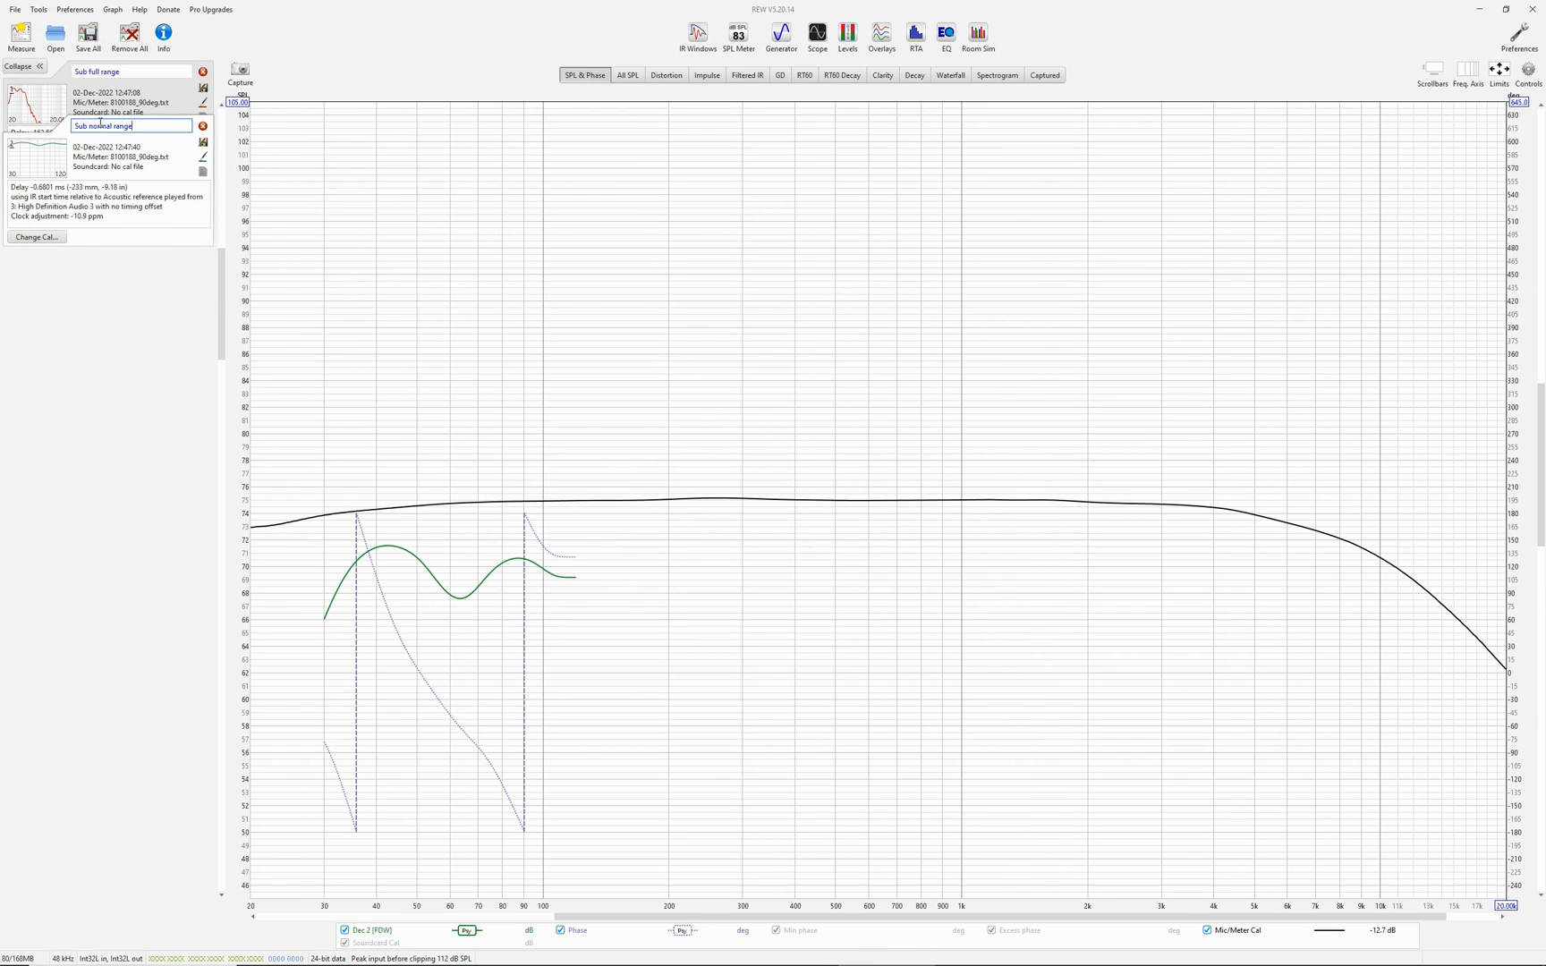
key(Return)
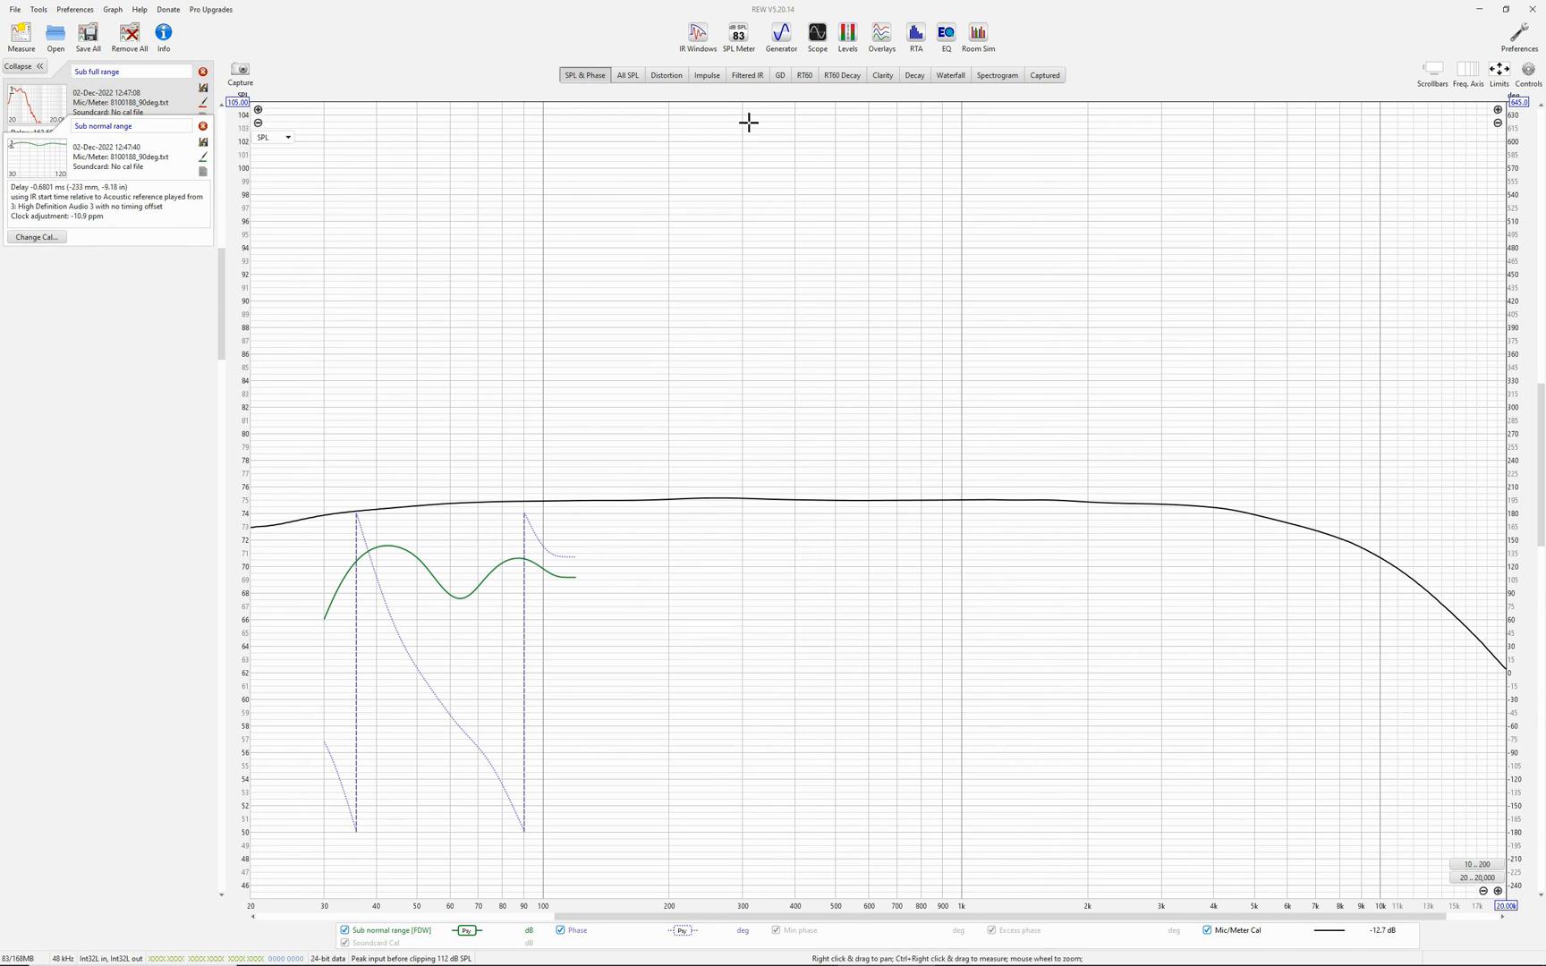
Step: Overlay both subwoofer measurements' impulse responses in a maximized window with the vertical axis in percent
click(881, 36)
click(570, 21)
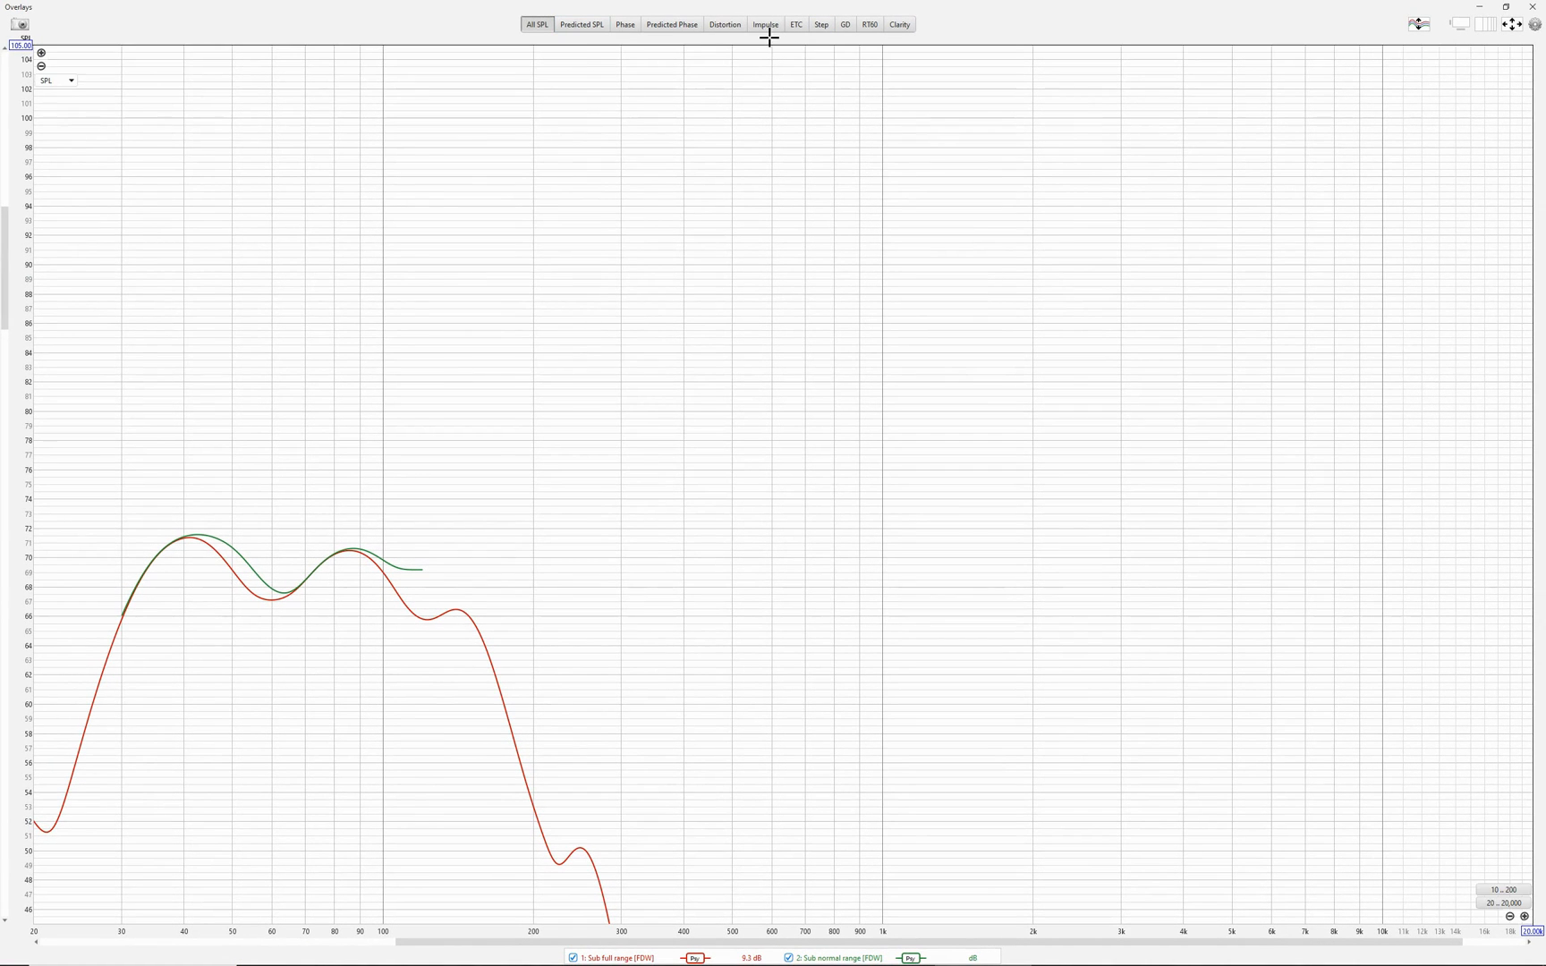
click(766, 25)
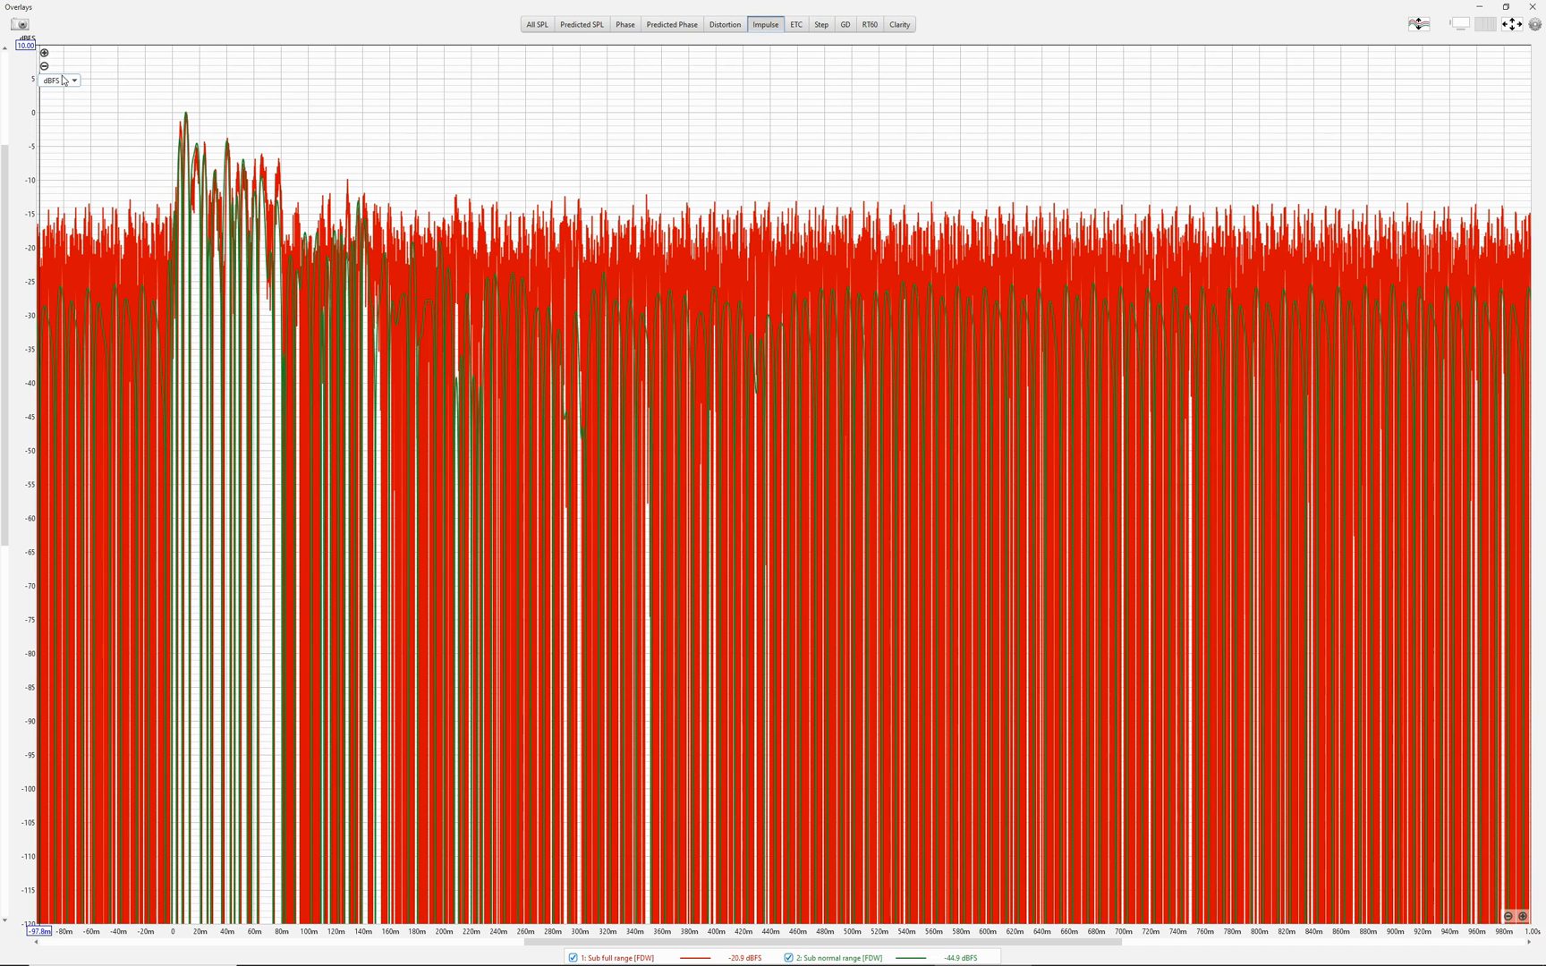
click(60, 82)
click(50, 106)
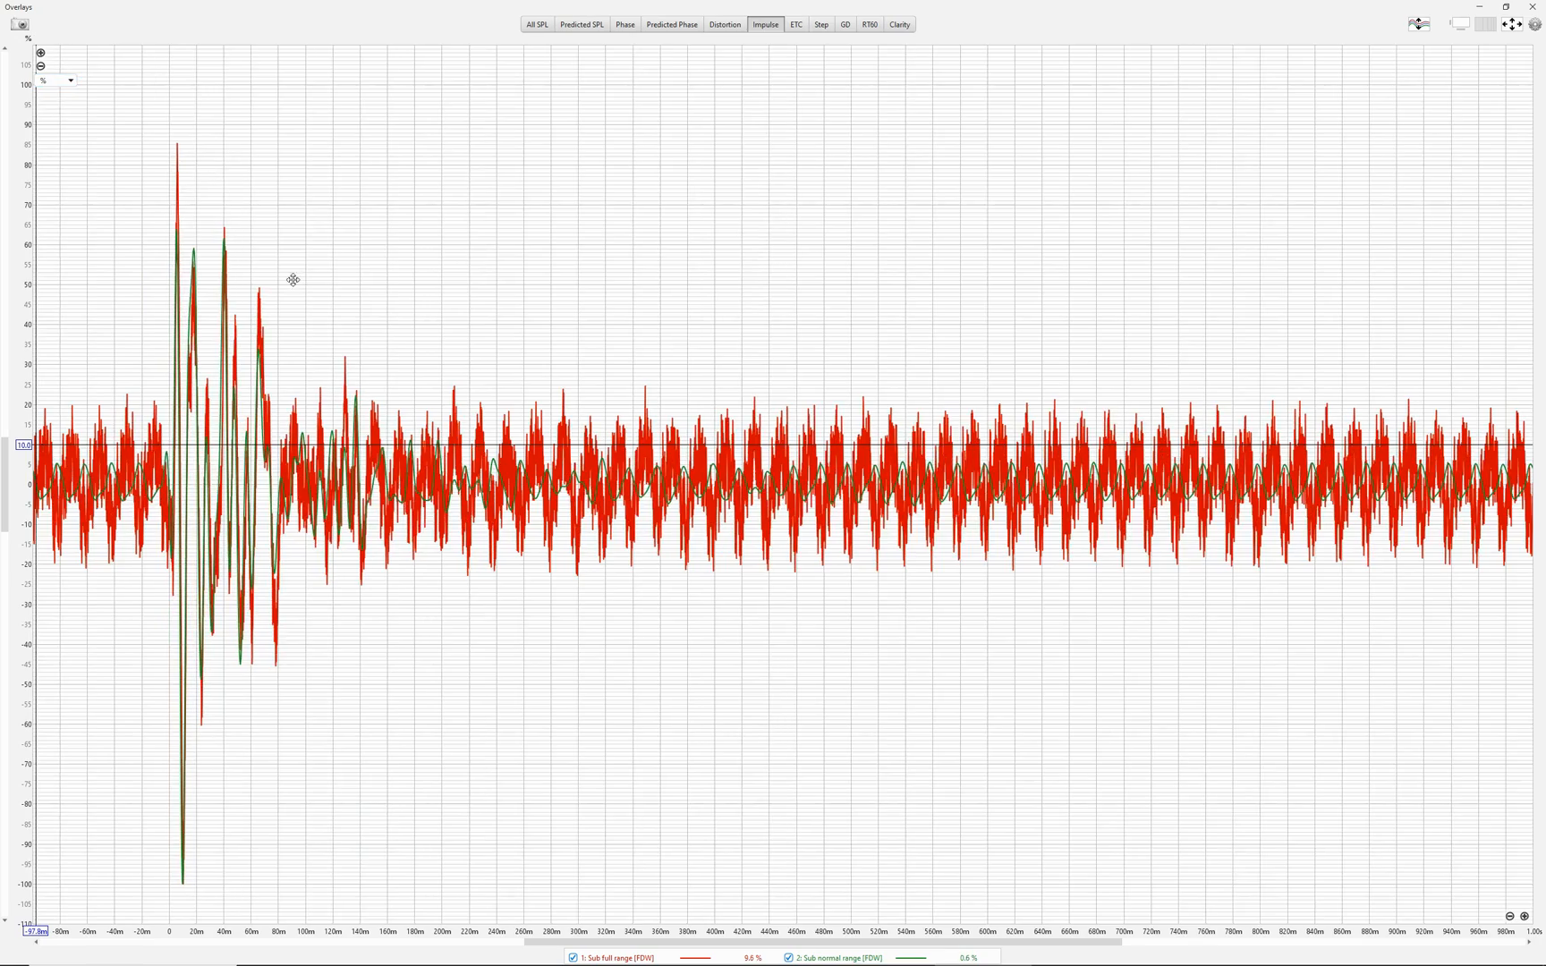
Step: Measure the time offset between the negative peaks of the full-range and normal-range subwoofer impulses
drag(294, 280, 986, 242)
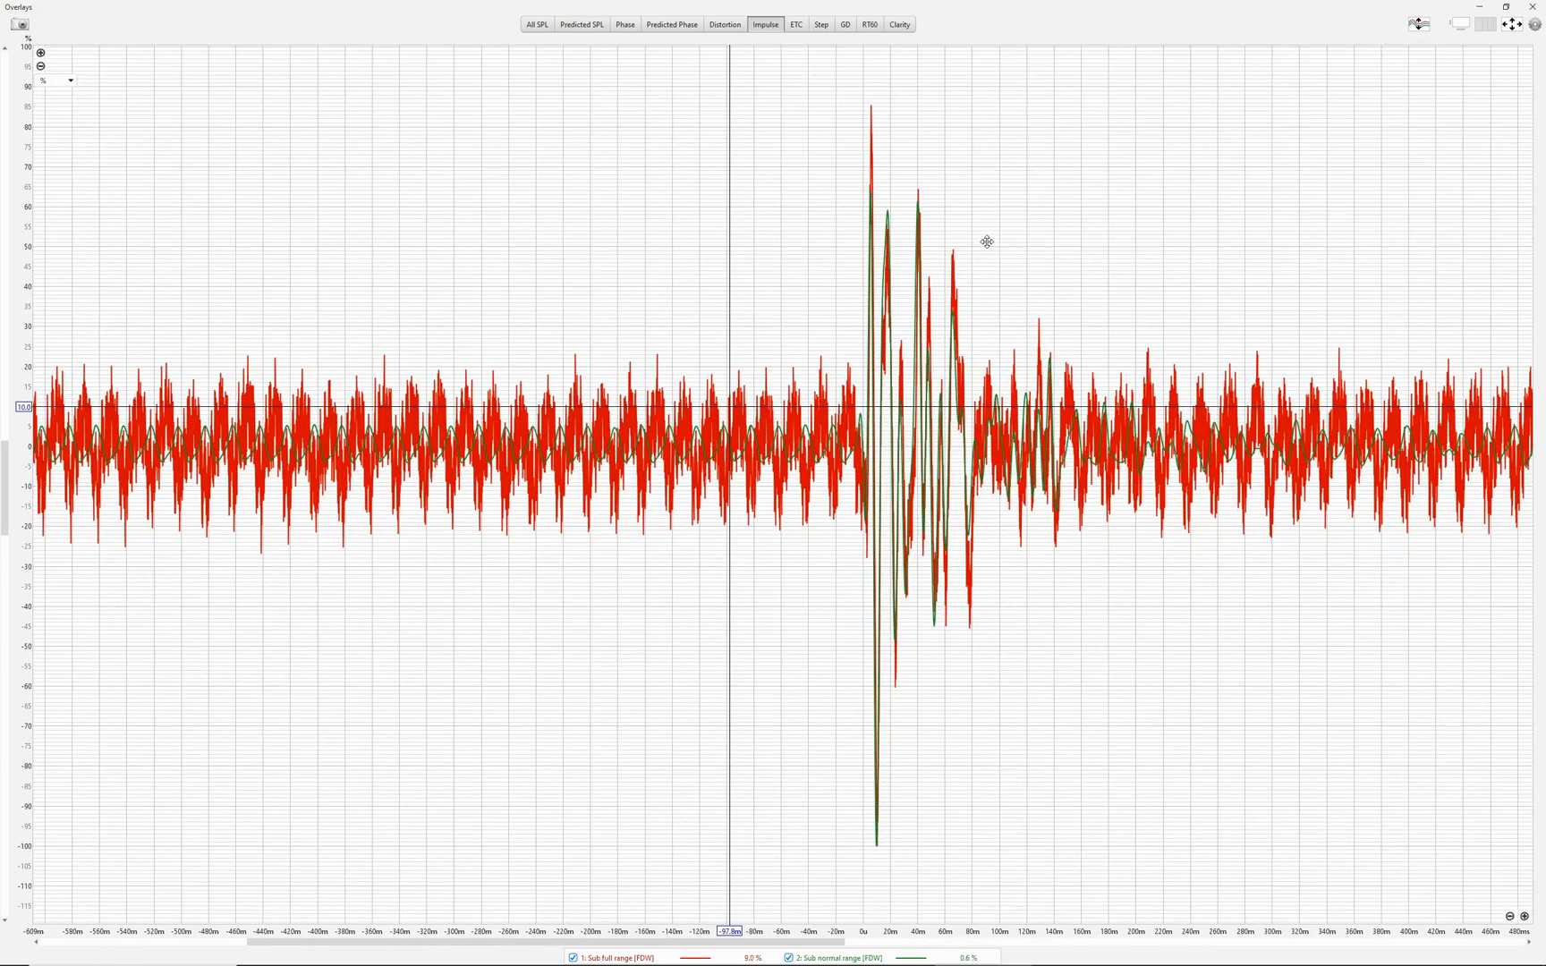
click(1524, 919)
drag(1466, 814, 983, 728)
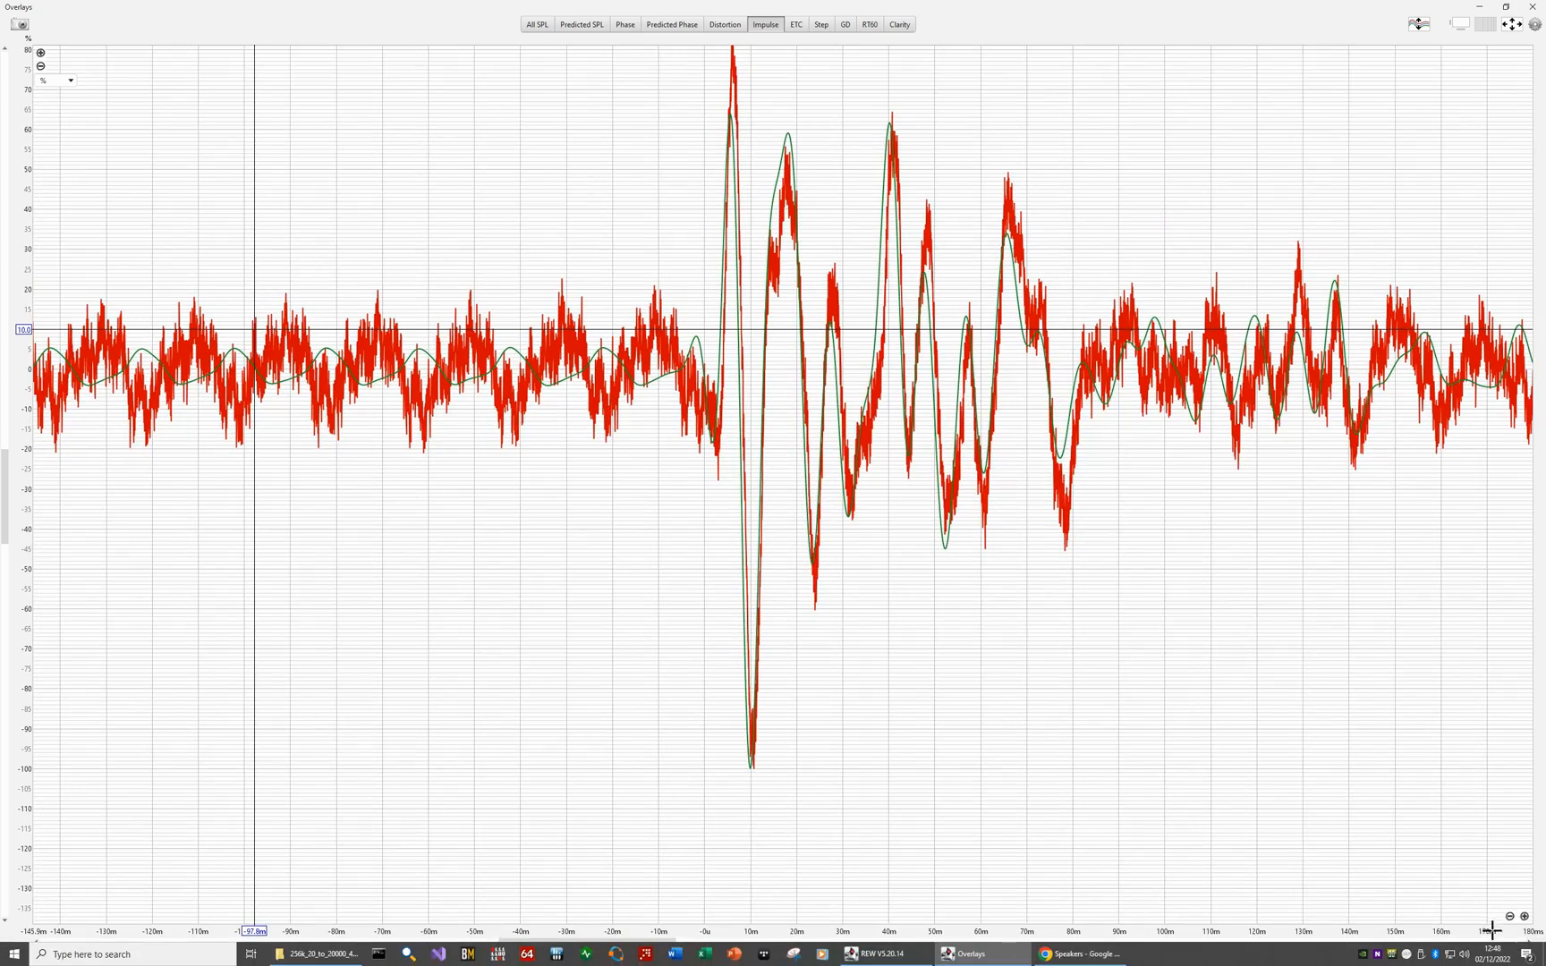
click(1525, 918)
click(1525, 918)
drag(1349, 742, 418, 697)
drag(999, 697, 596, 681)
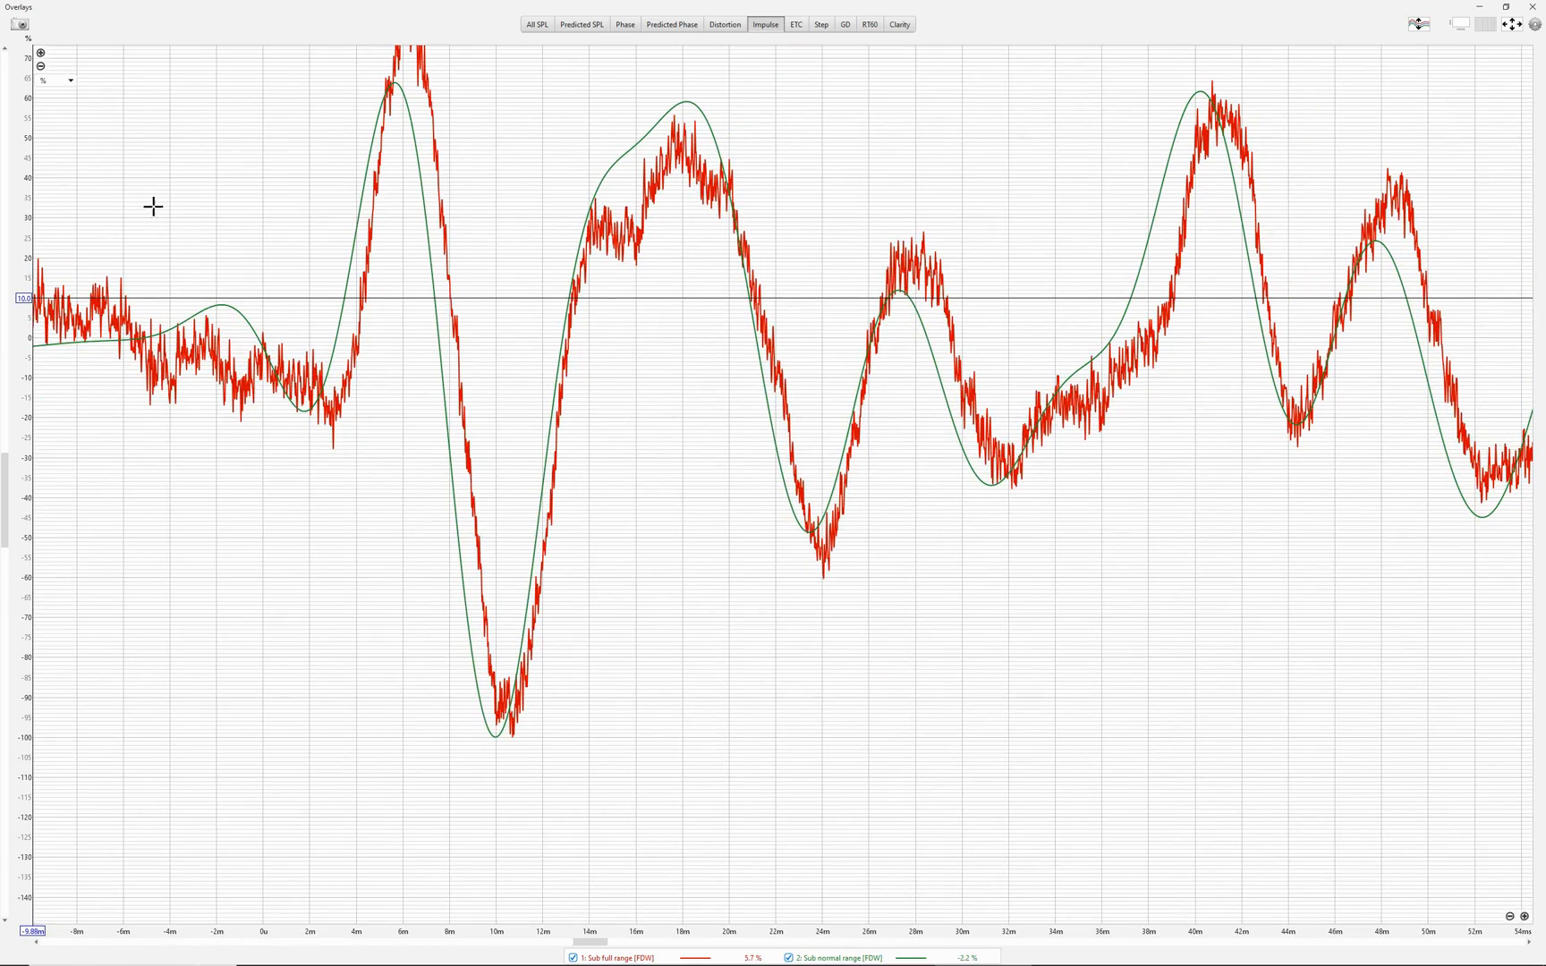
click(41, 54)
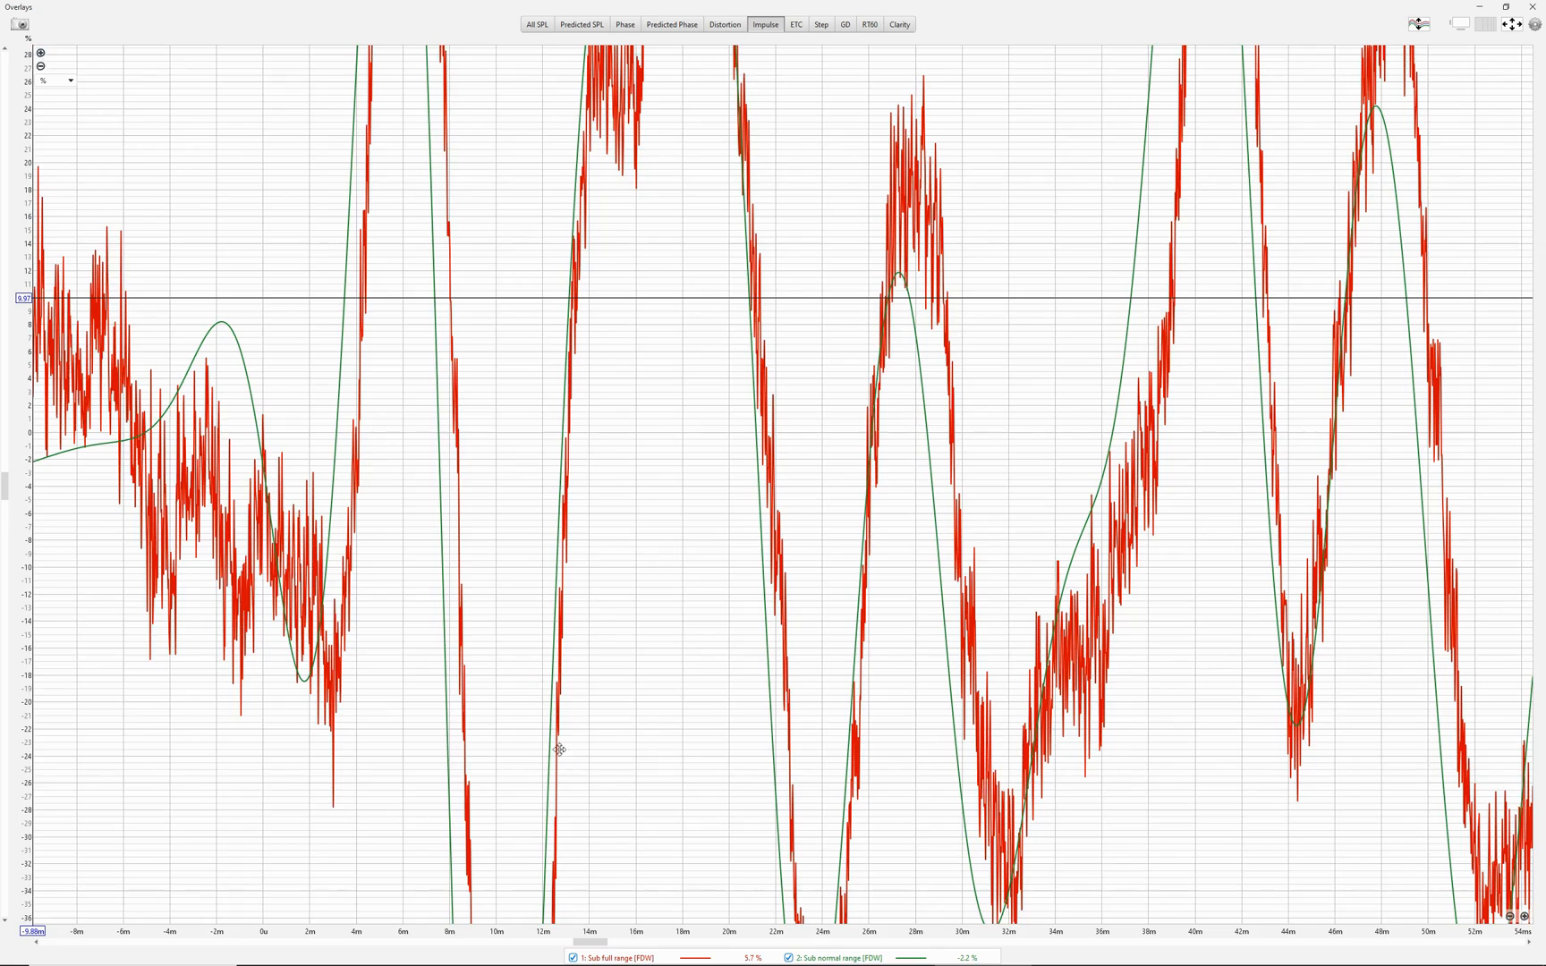
drag(562, 750, 691, 414)
drag(626, 844, 631, 462)
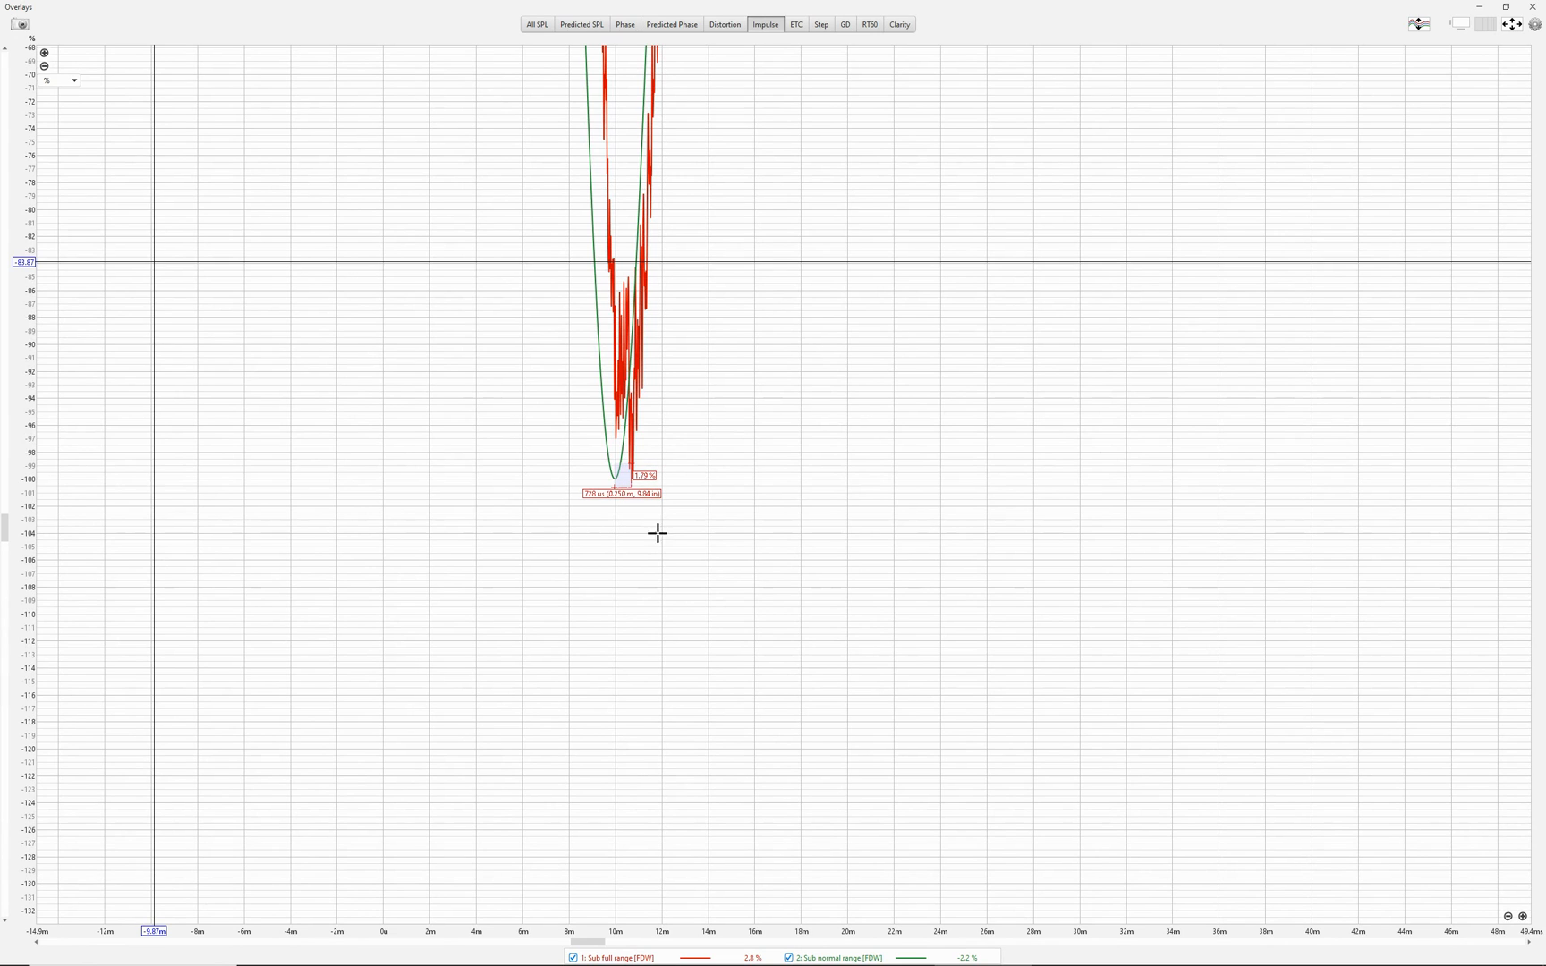
mouse_move(617, 960)
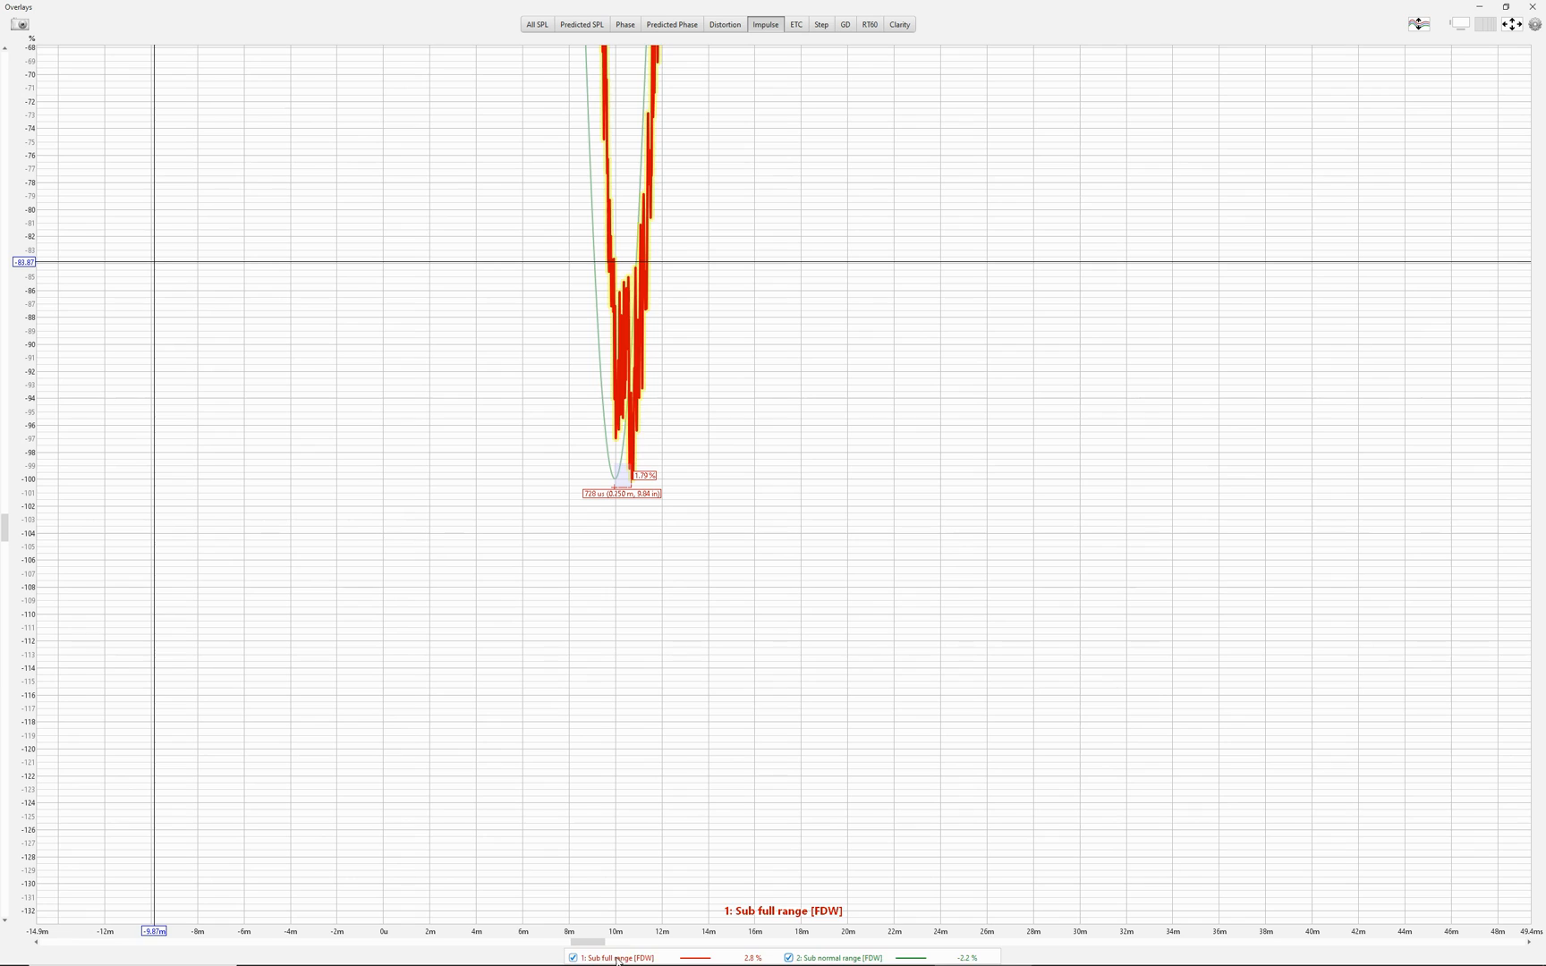
mouse_move(833, 959)
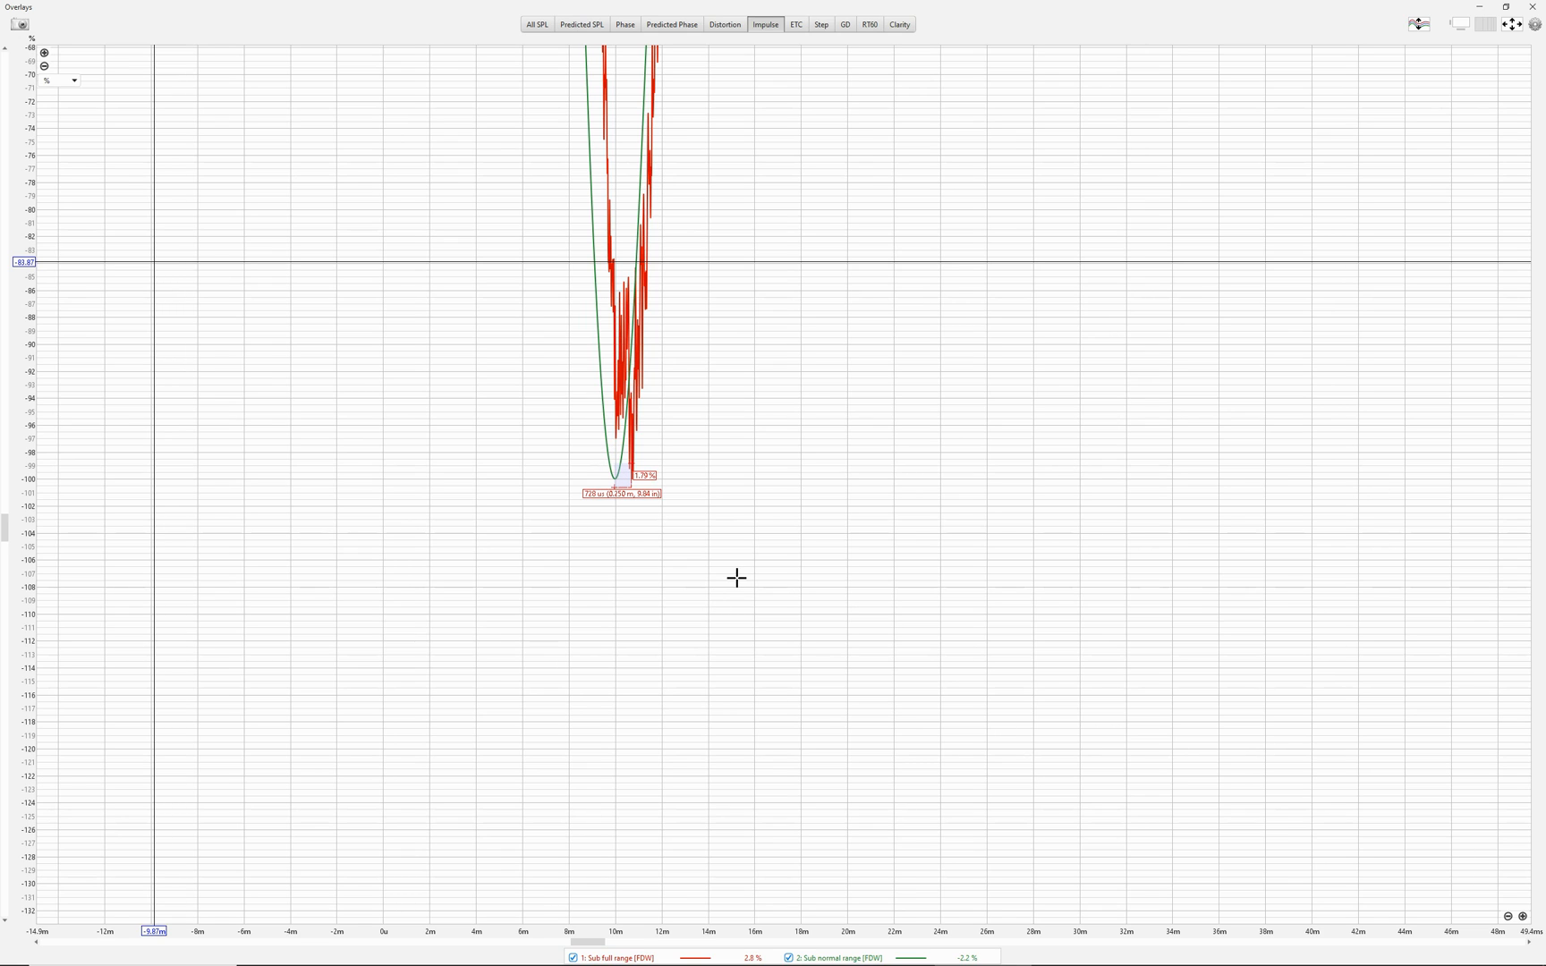
Step: Measure the time from zero to the negative peak of the normal-range subwoofer impulse
click(383, 472)
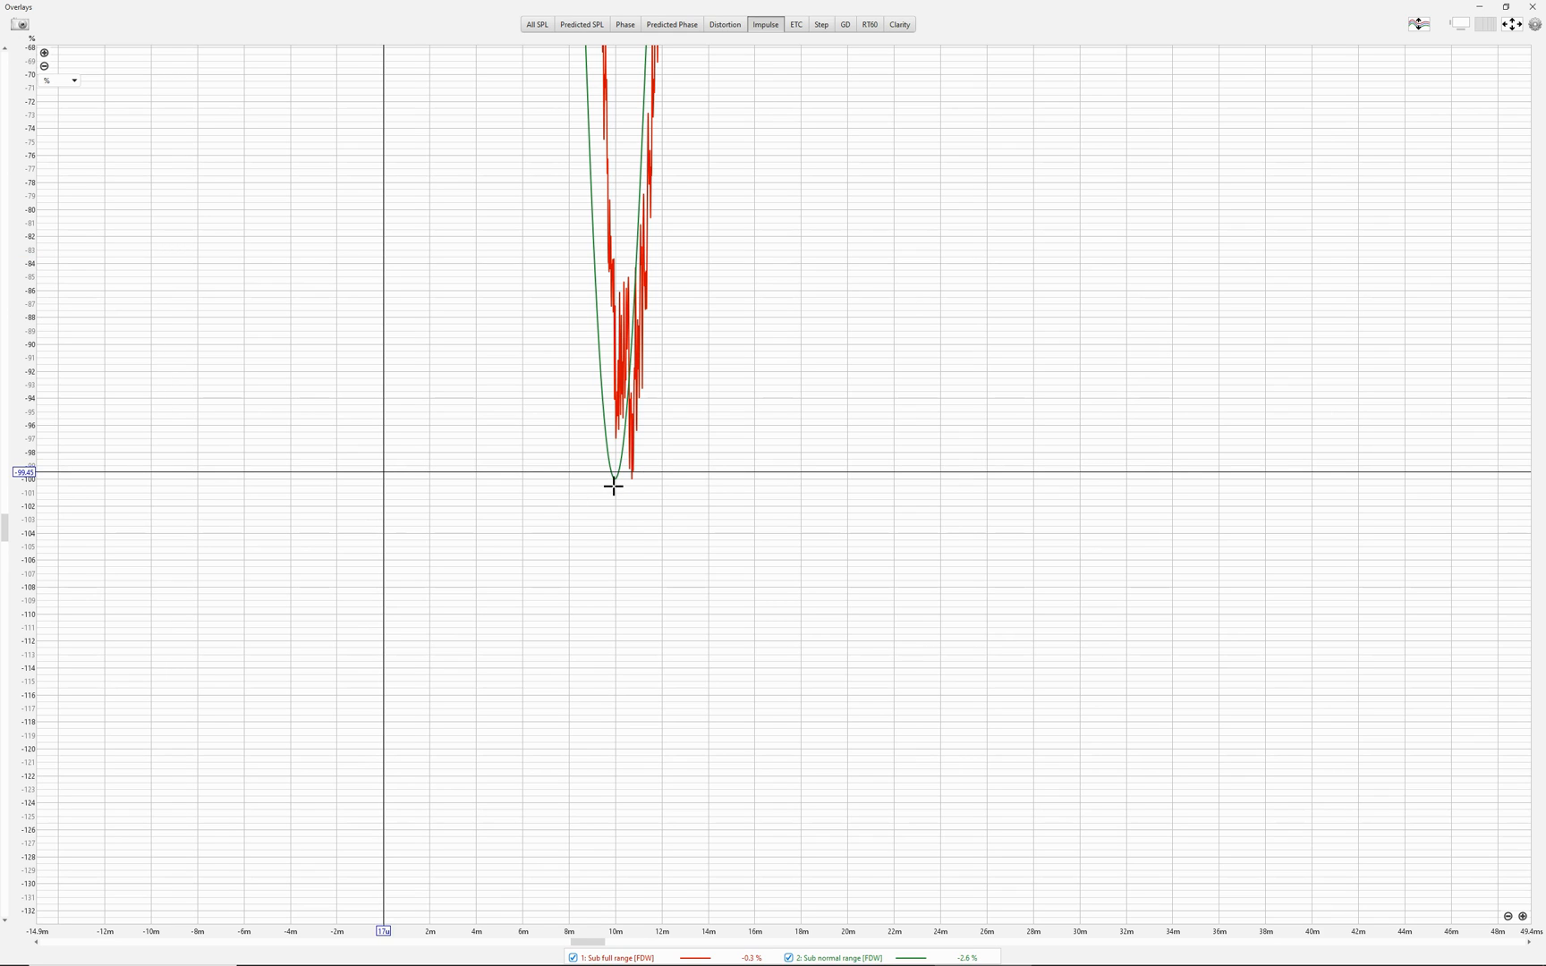
drag(614, 485, 385, 495)
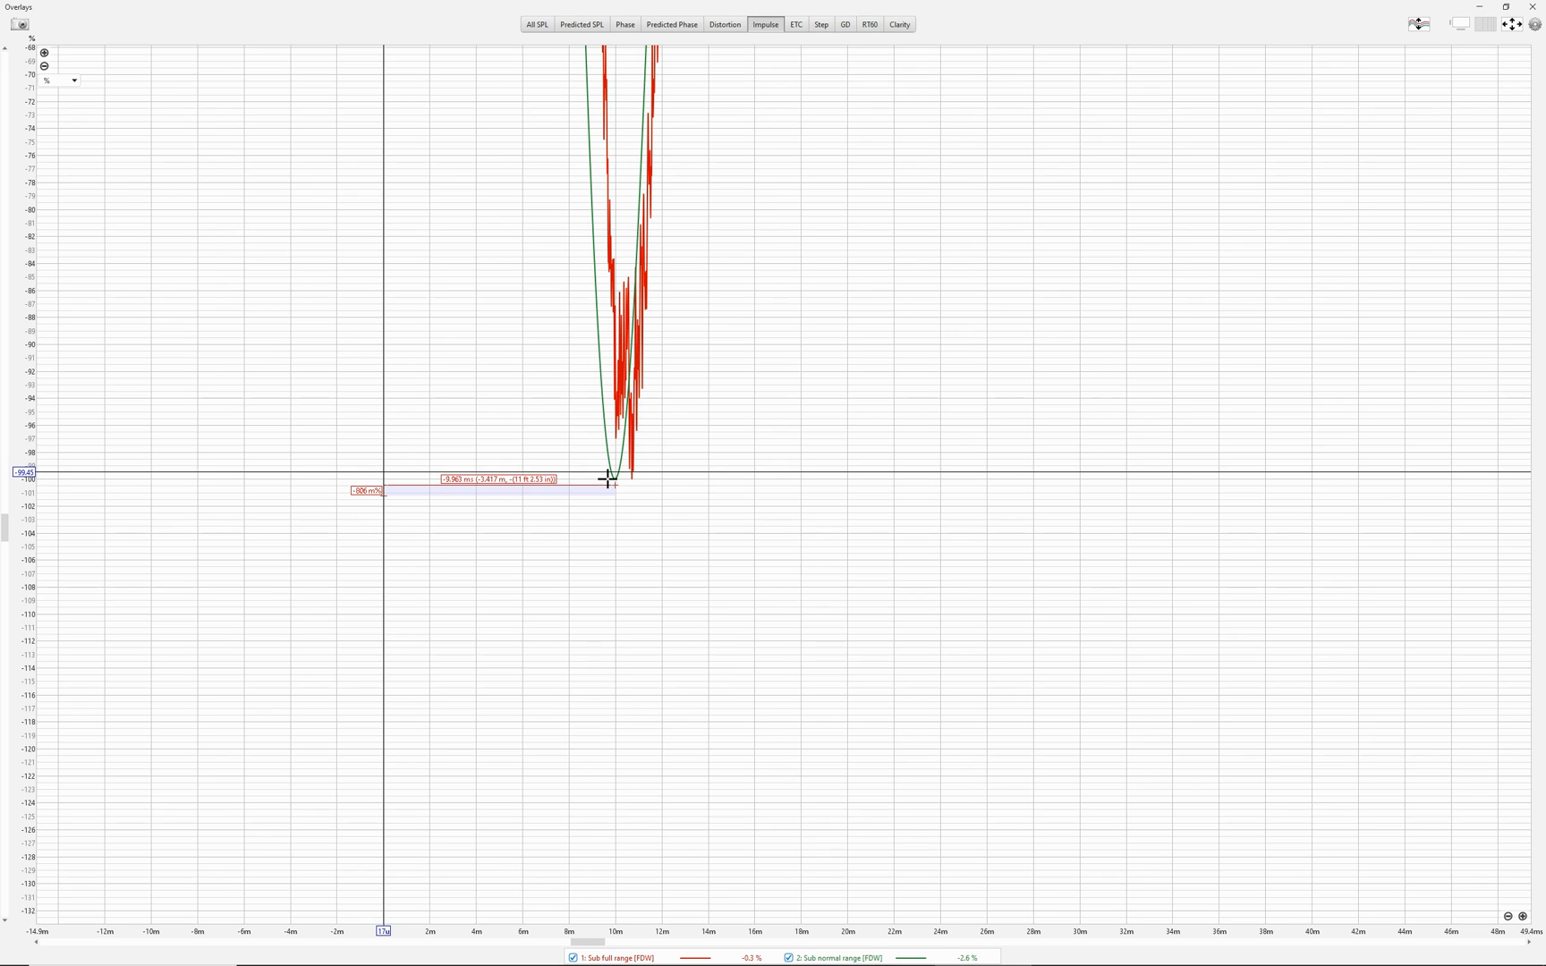
drag(624, 573, 1005, 542)
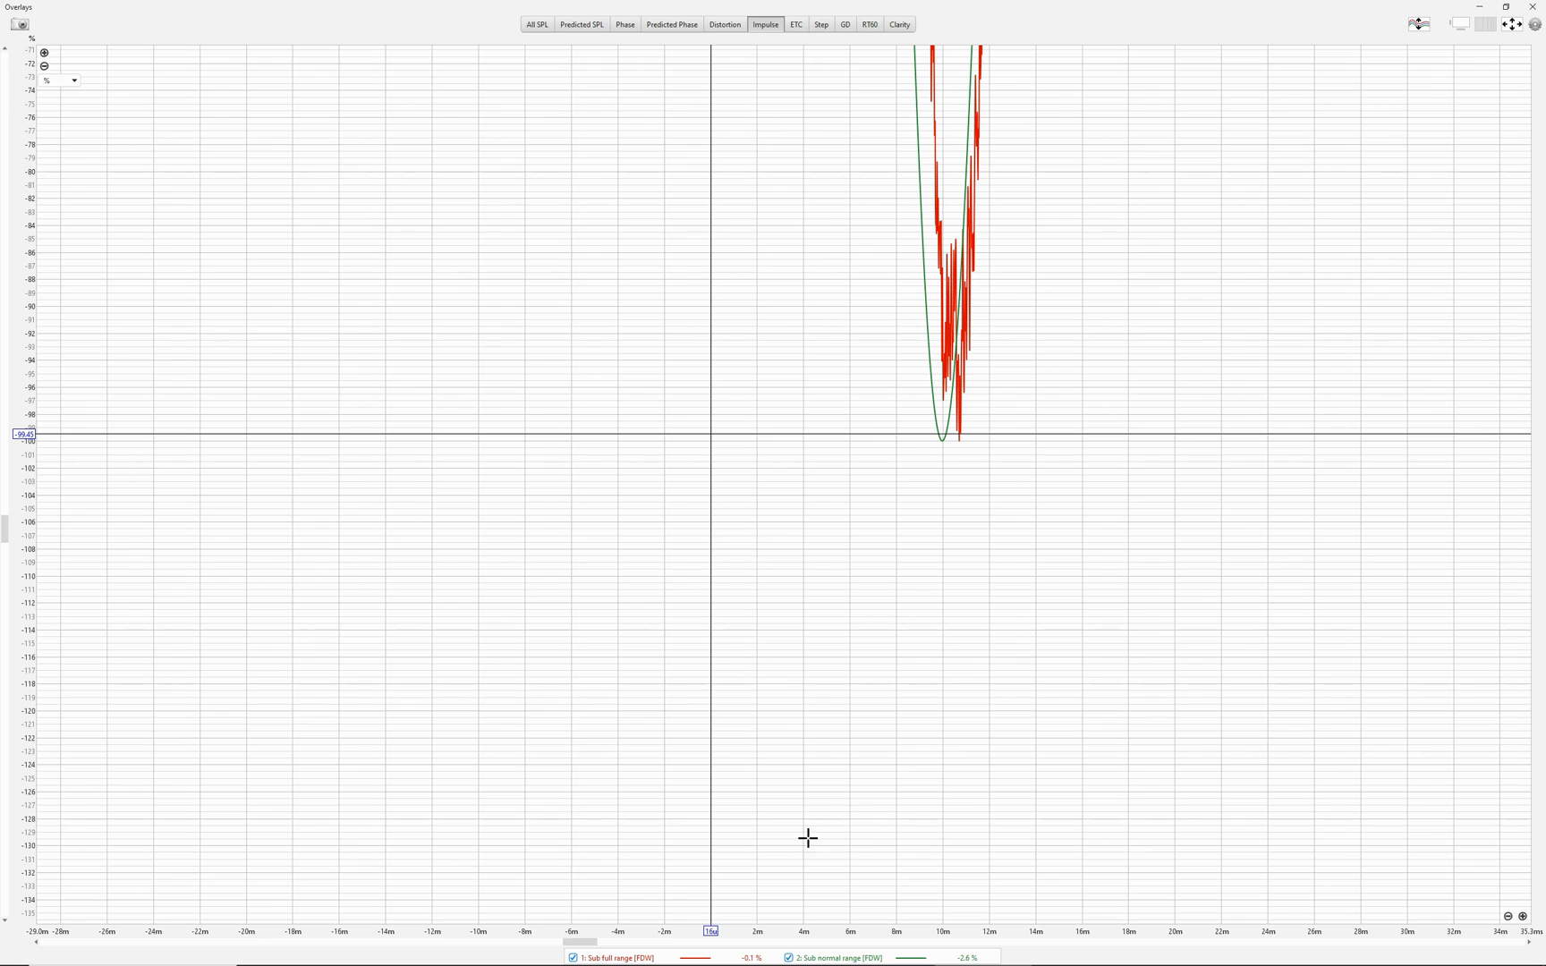
click(942, 441)
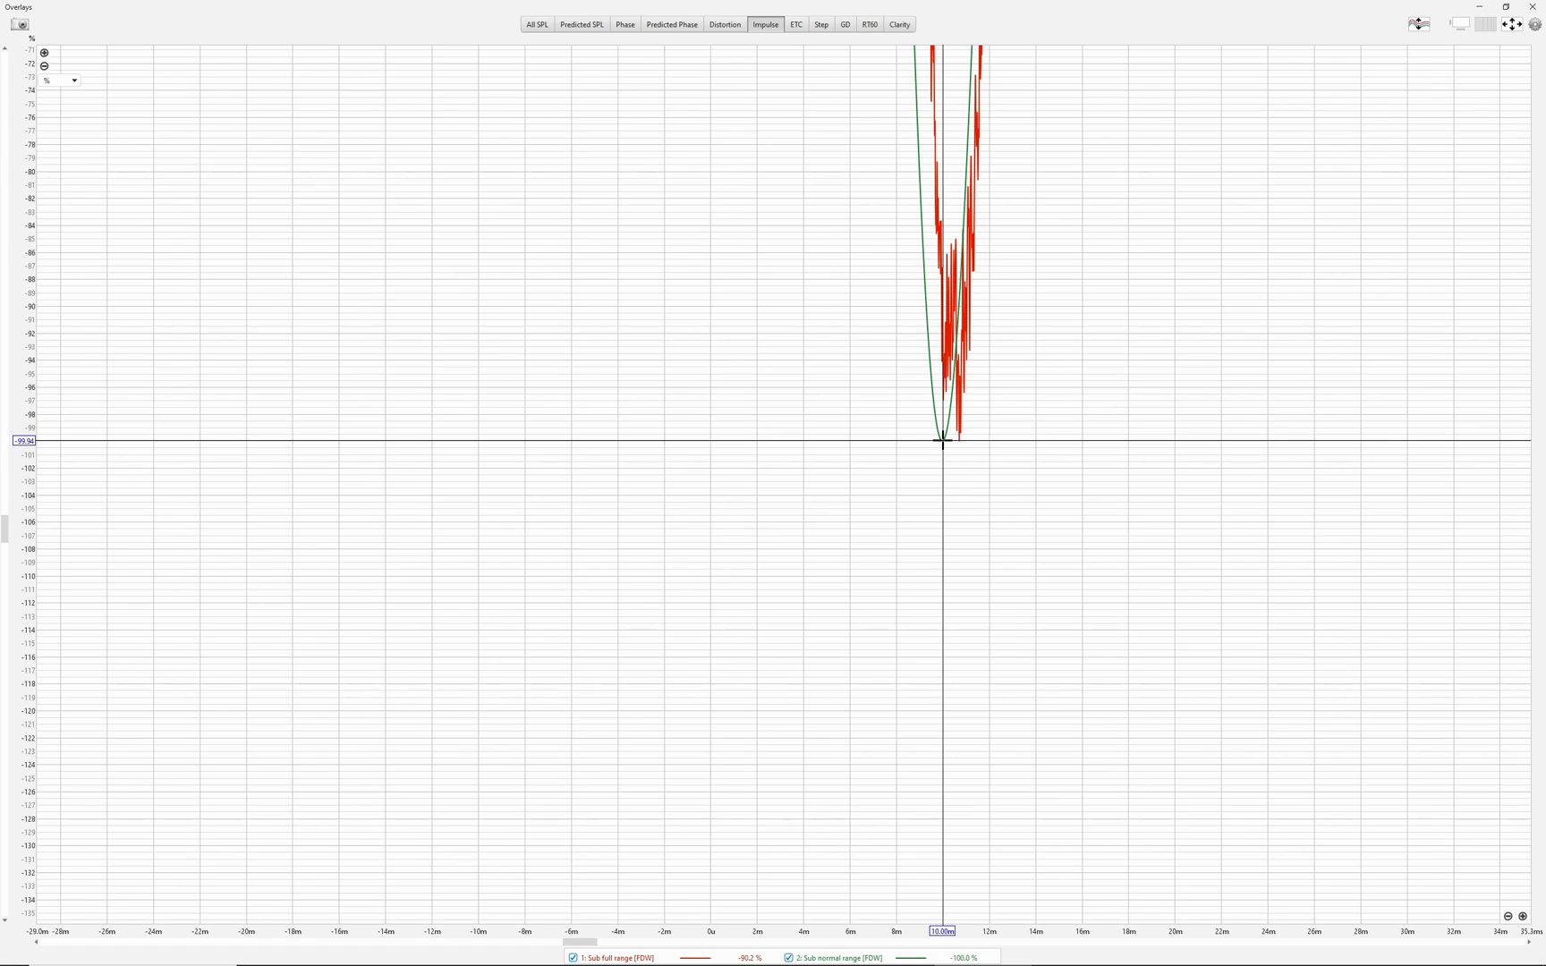
click(710, 441)
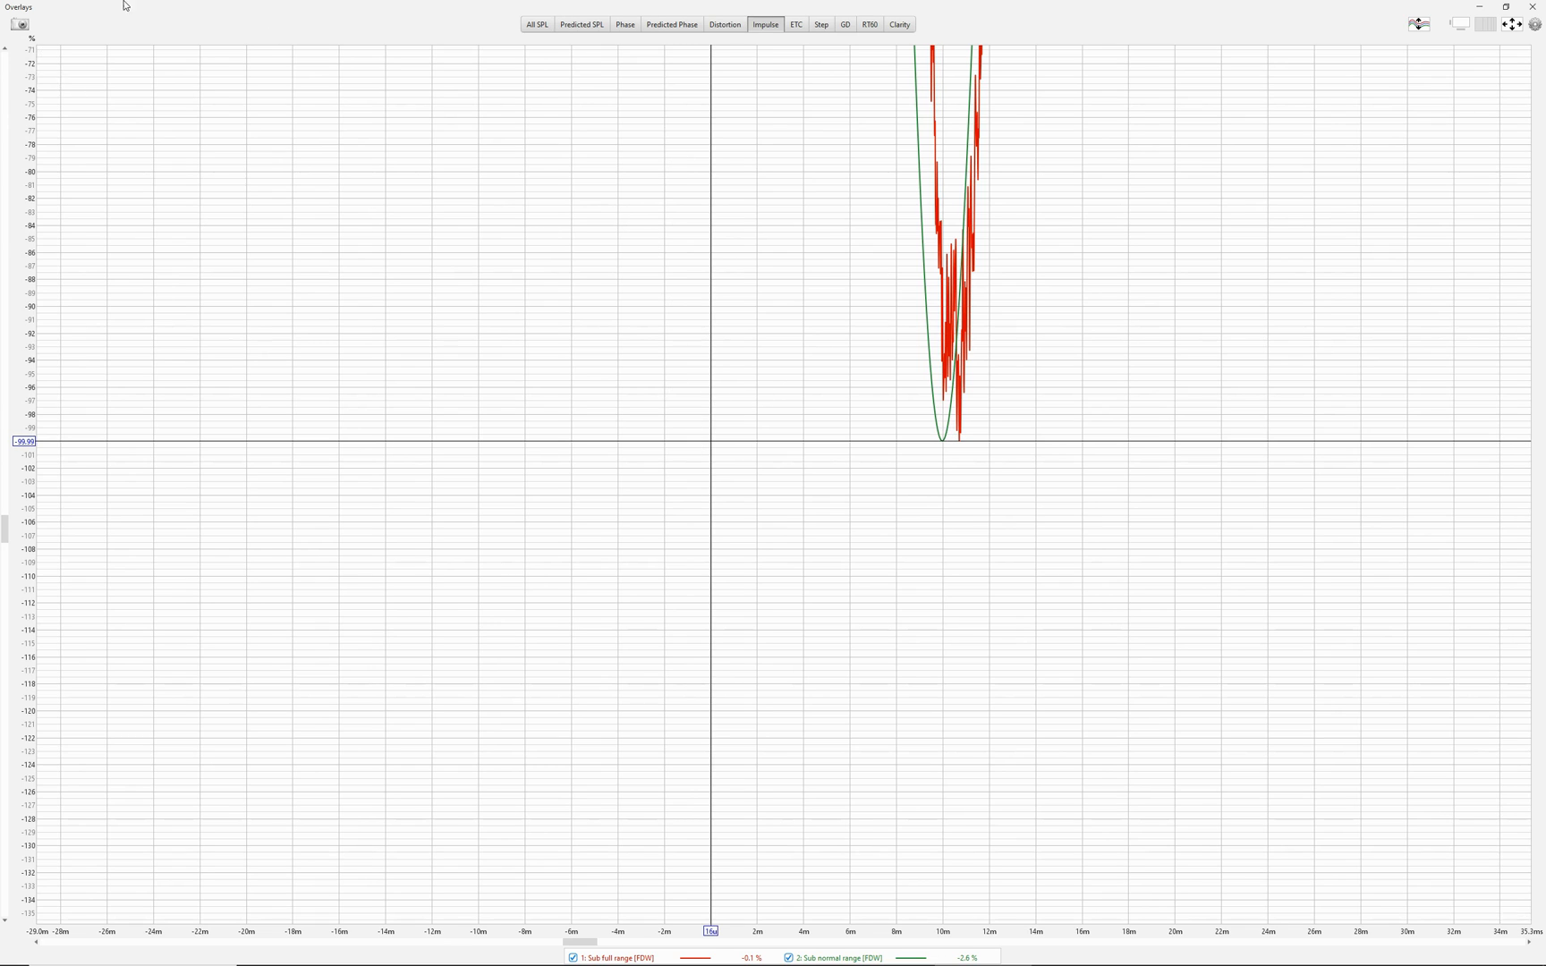
Step: Set up a new REW measurement that plays through output 3: High Definition Audio 3
click(1479, 6)
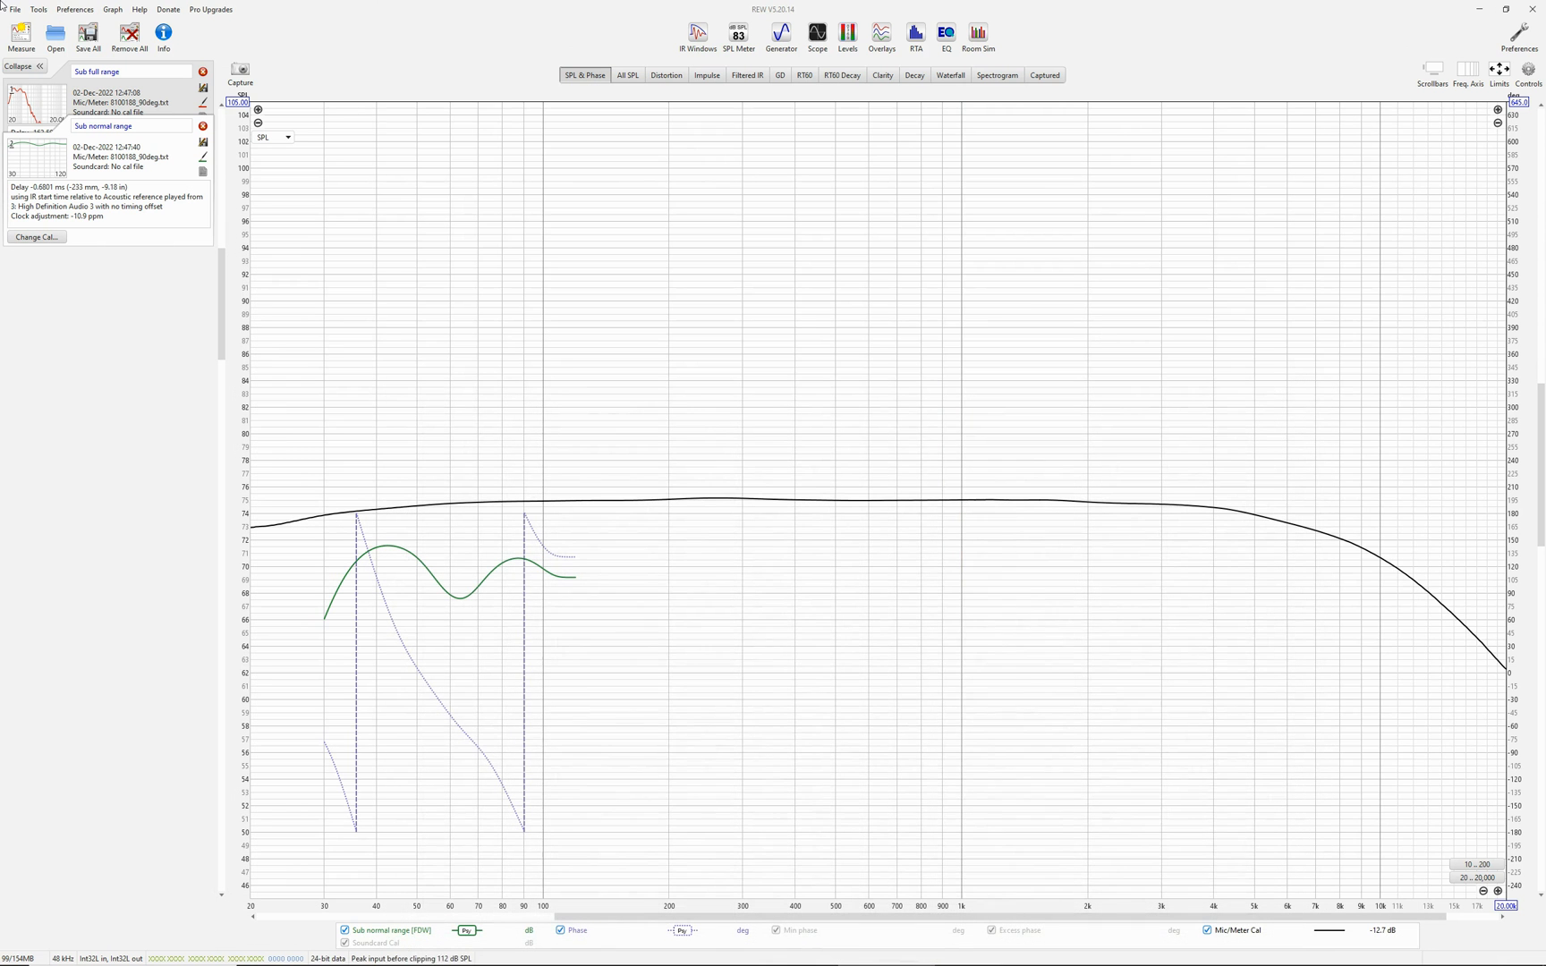
click(21, 36)
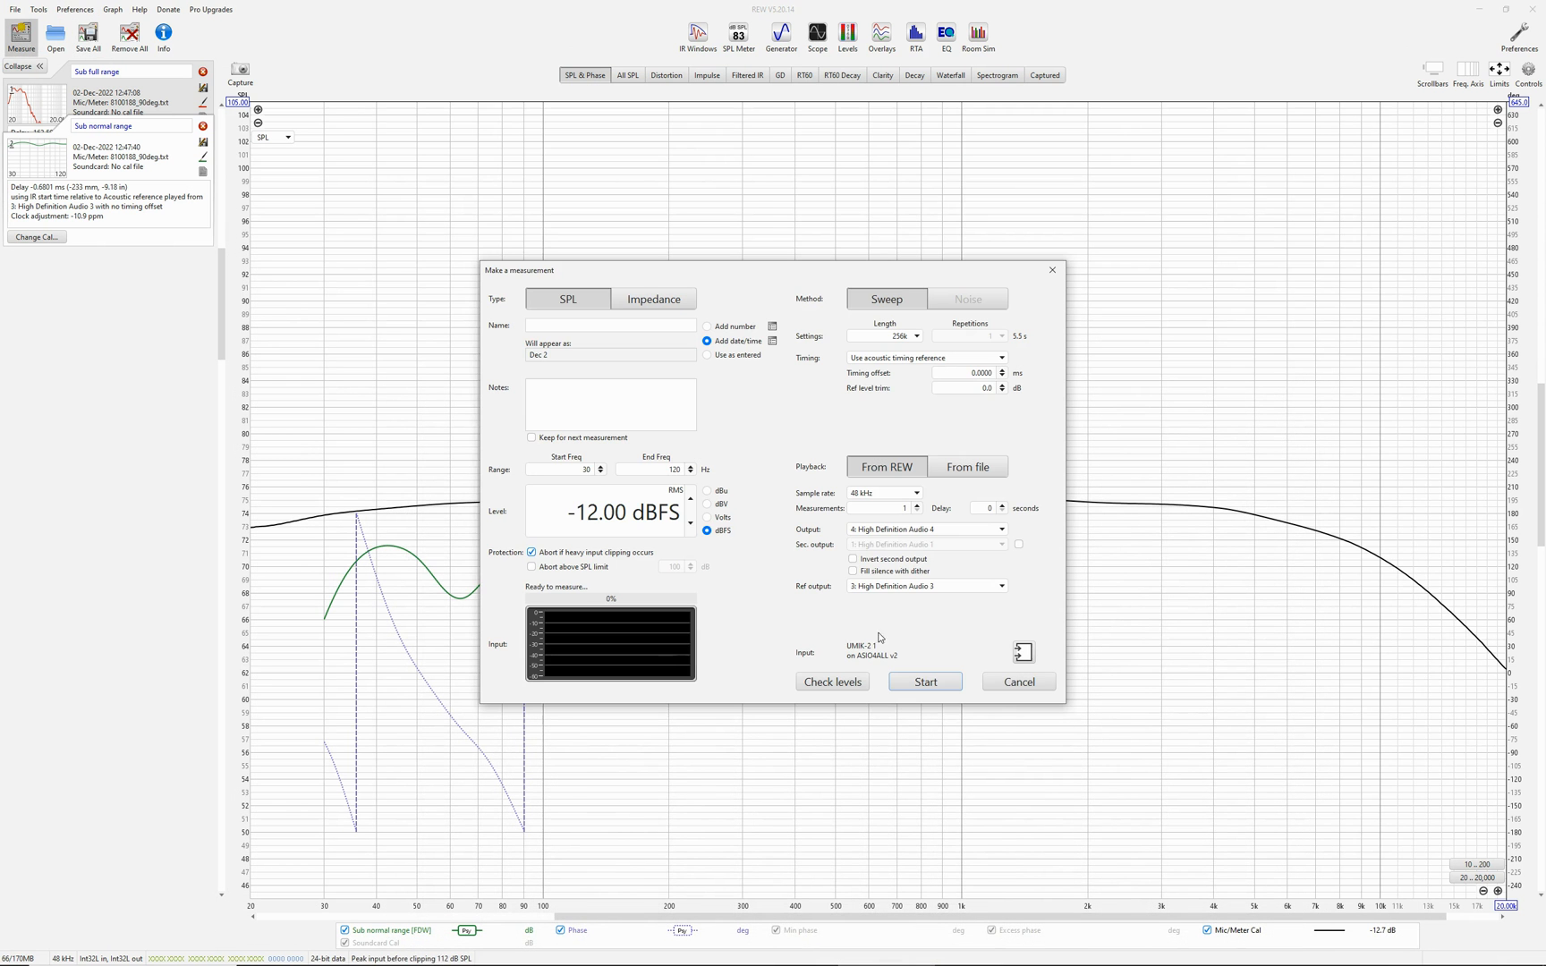
click(877, 529)
click(890, 567)
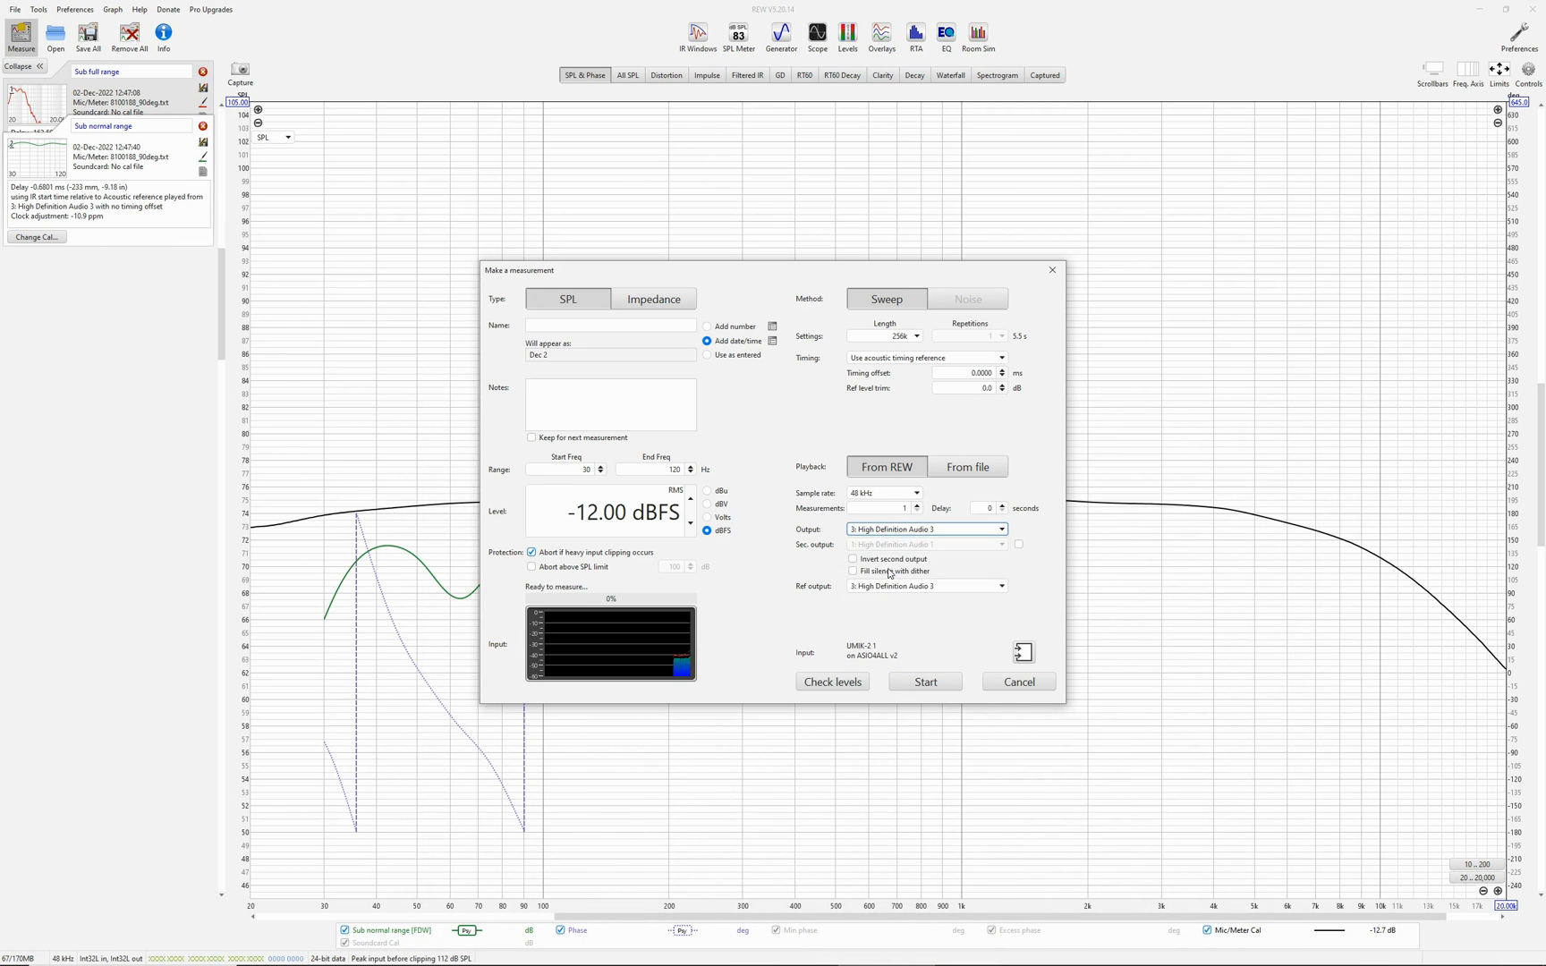
Step: Set the sweep's end frequency to 20000 Hz and run the speaker measurement
click(659, 470)
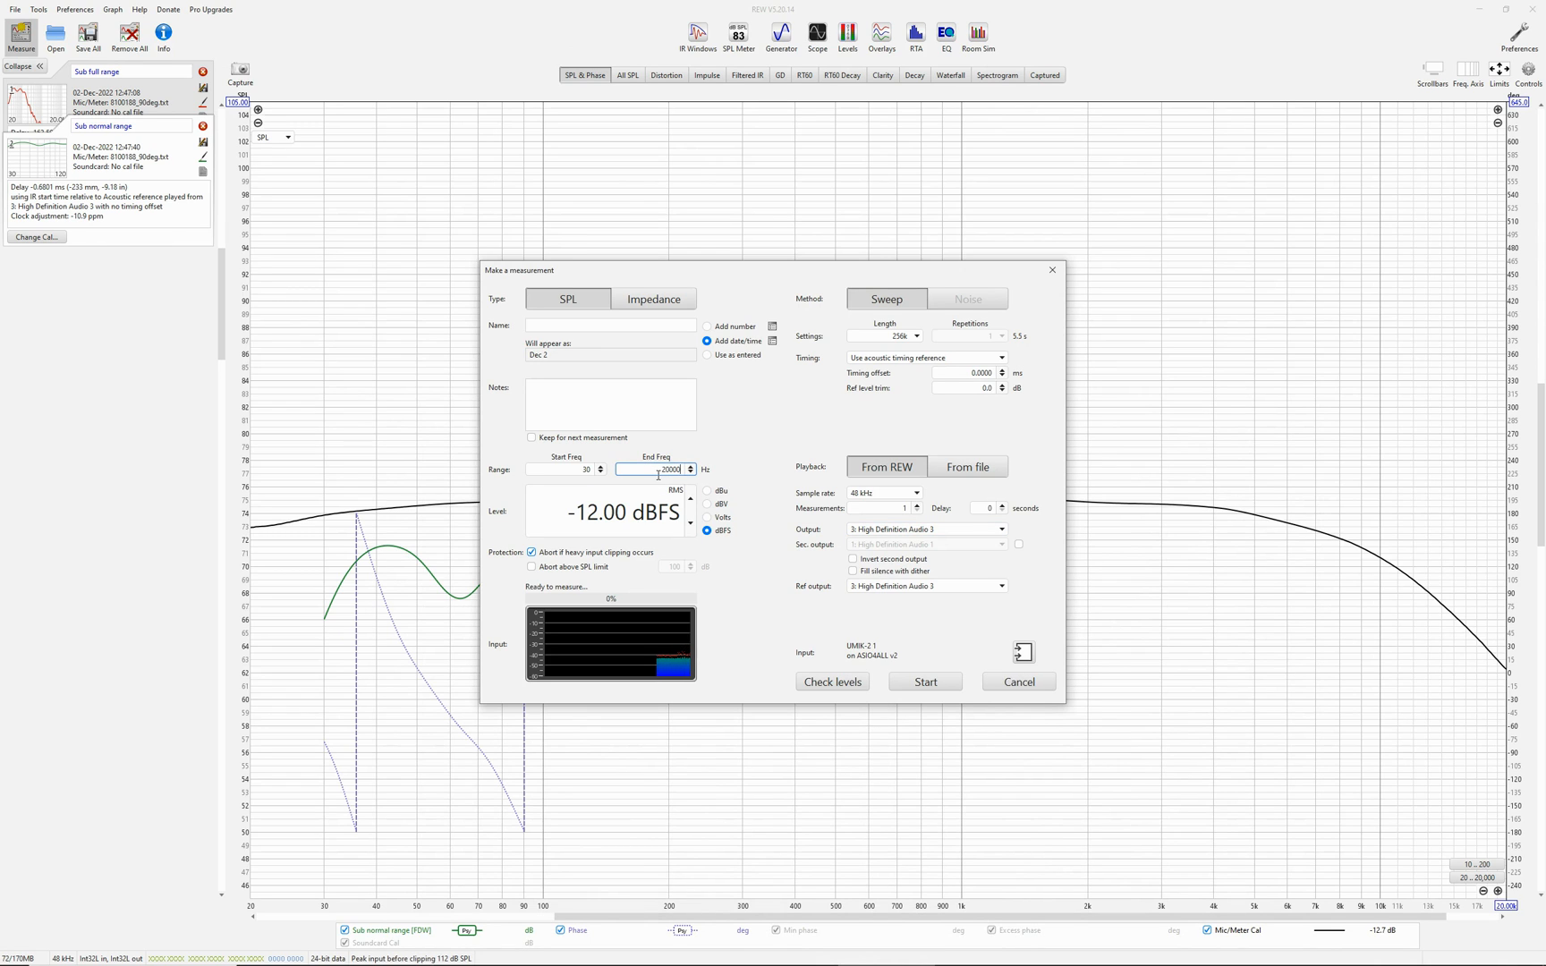
text(20000)
key(Return)
click(925, 683)
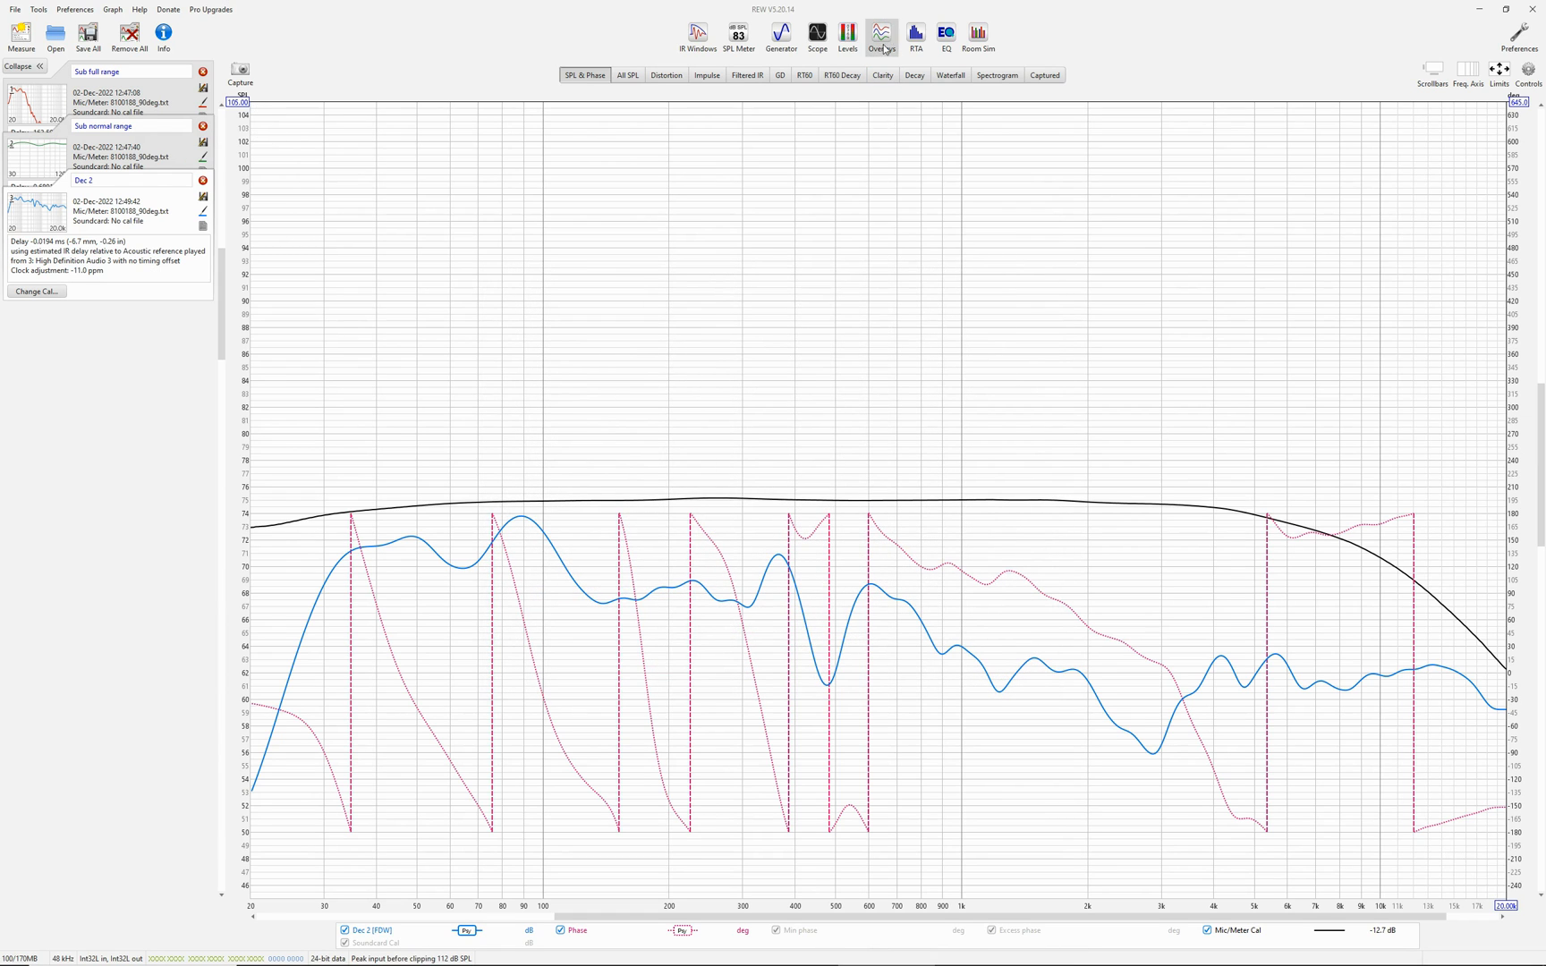
Step: Examine the new measurement's impulse against both subwoofer impulses in the overlay, close up around time zero
mouse_move(1062, 962)
click(971, 953)
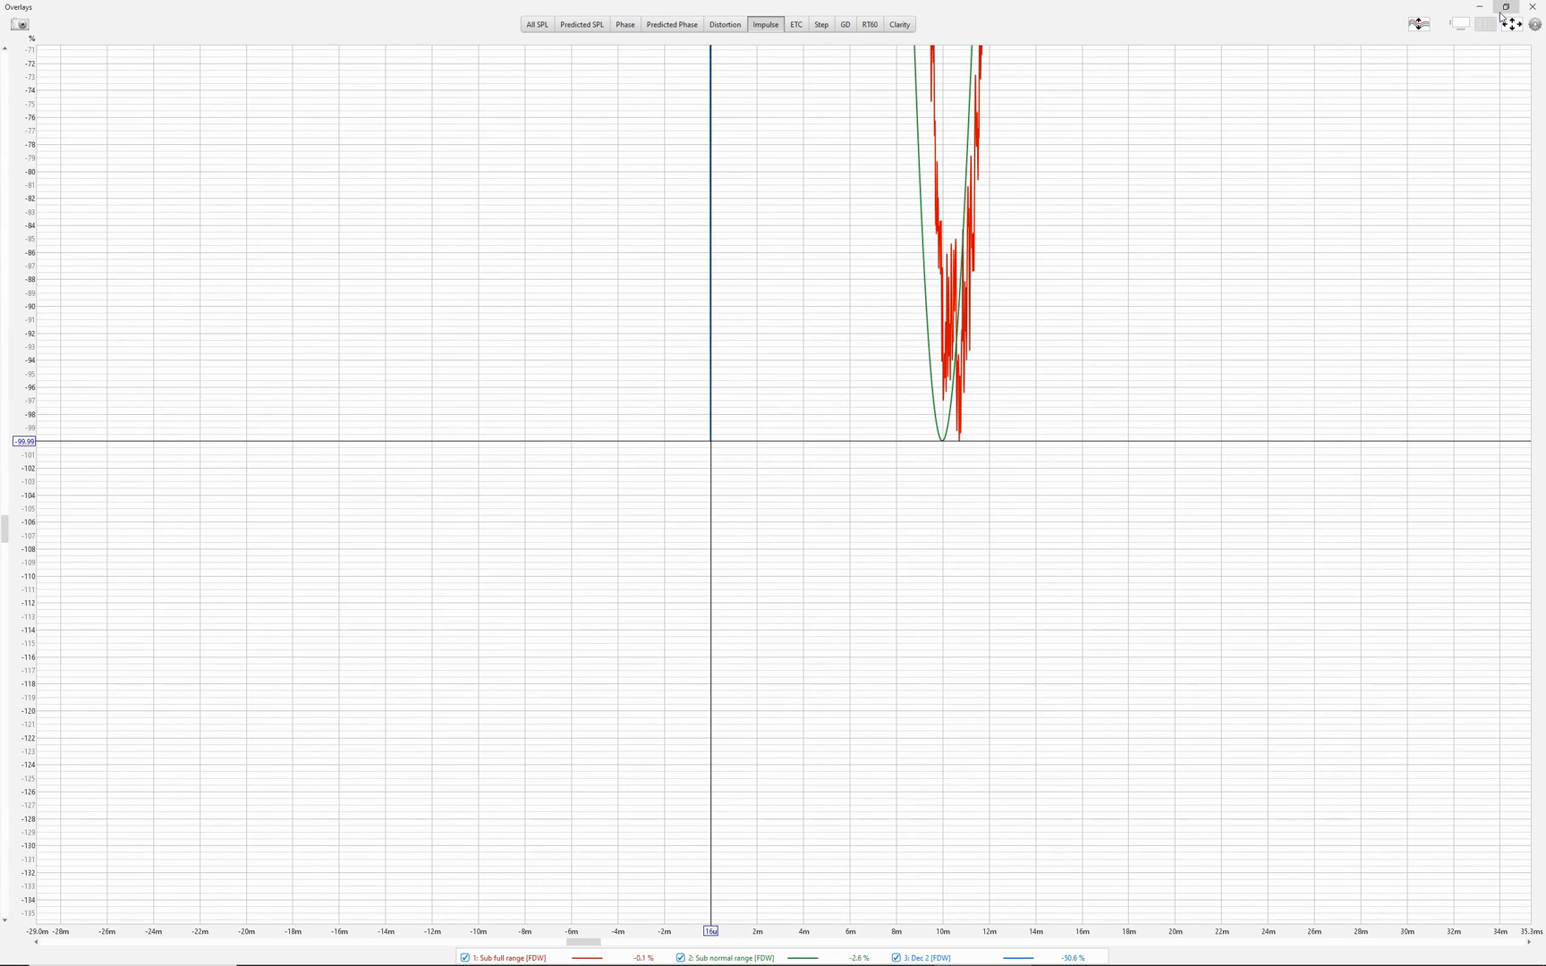
click(1419, 25)
click(869, 525)
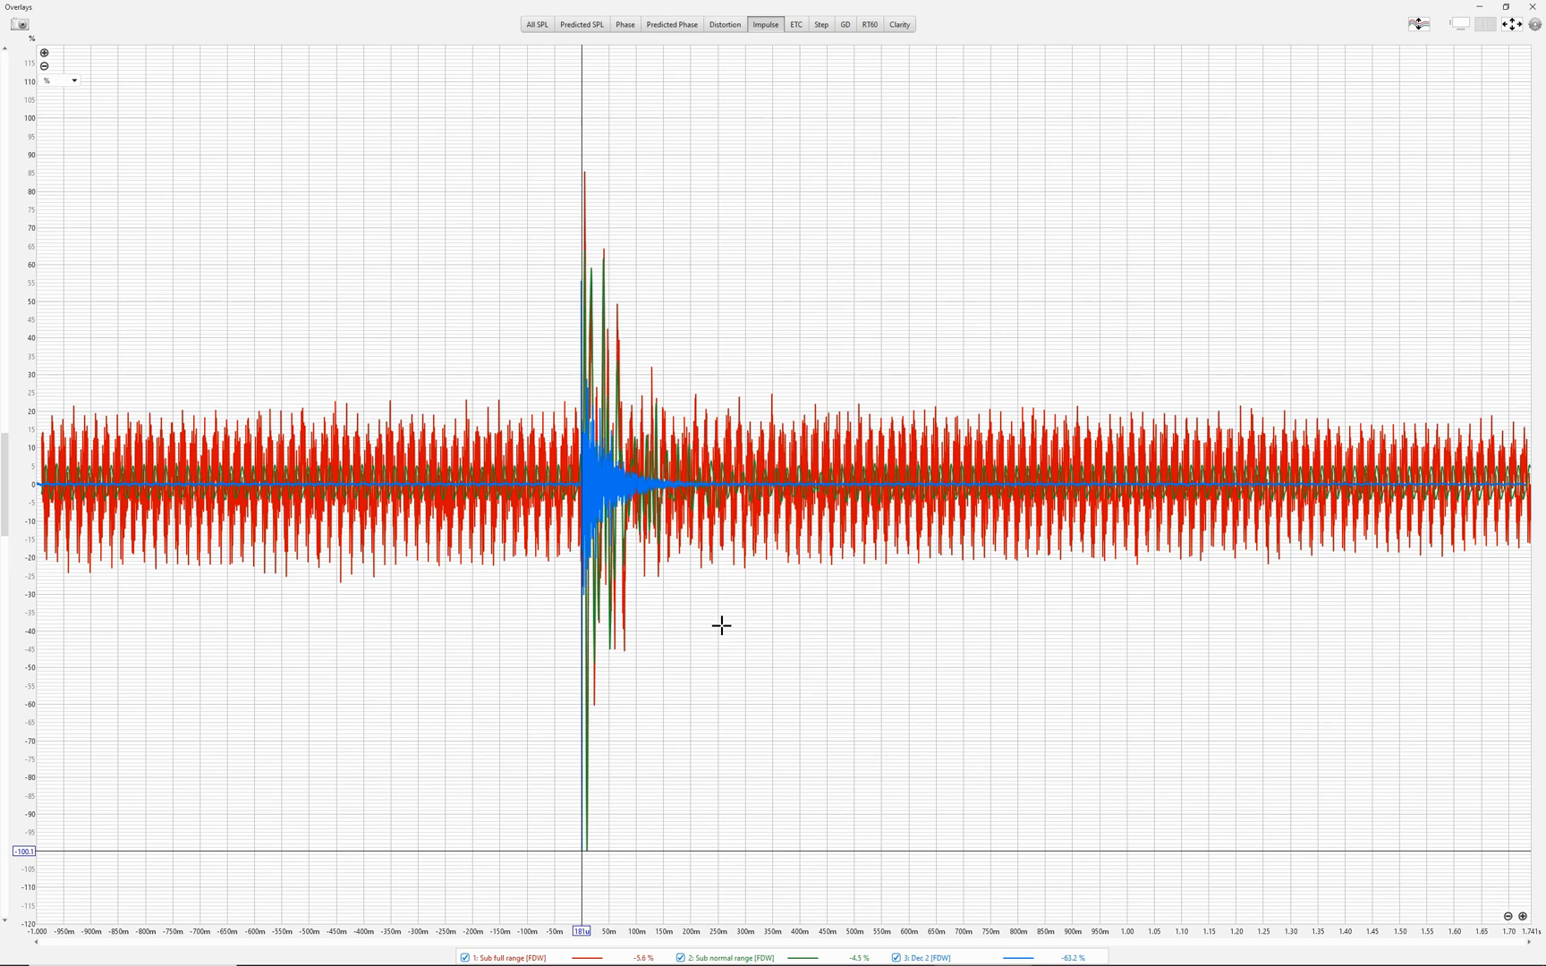
click(1523, 916)
click(1526, 917)
click(1525, 917)
click(1525, 917)
click(1525, 917)
click(1526, 917)
click(1525, 917)
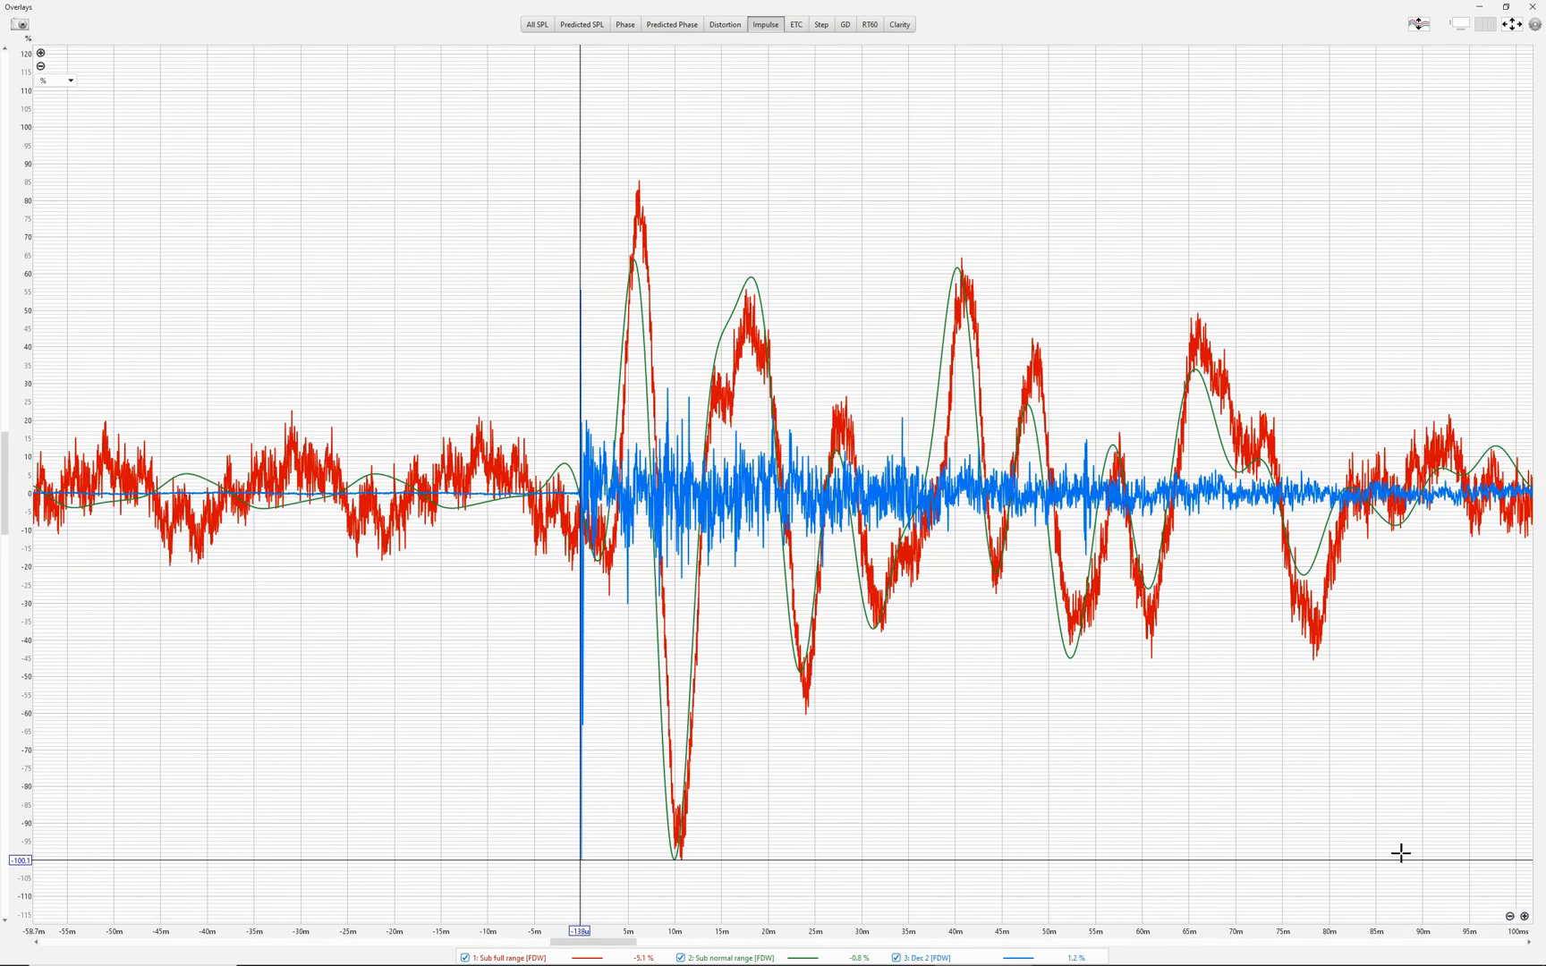
Step: Hide the "Sub full range" trace and compare the "Sub normal range" impulse with the newest measurement near time zero
click(896, 958)
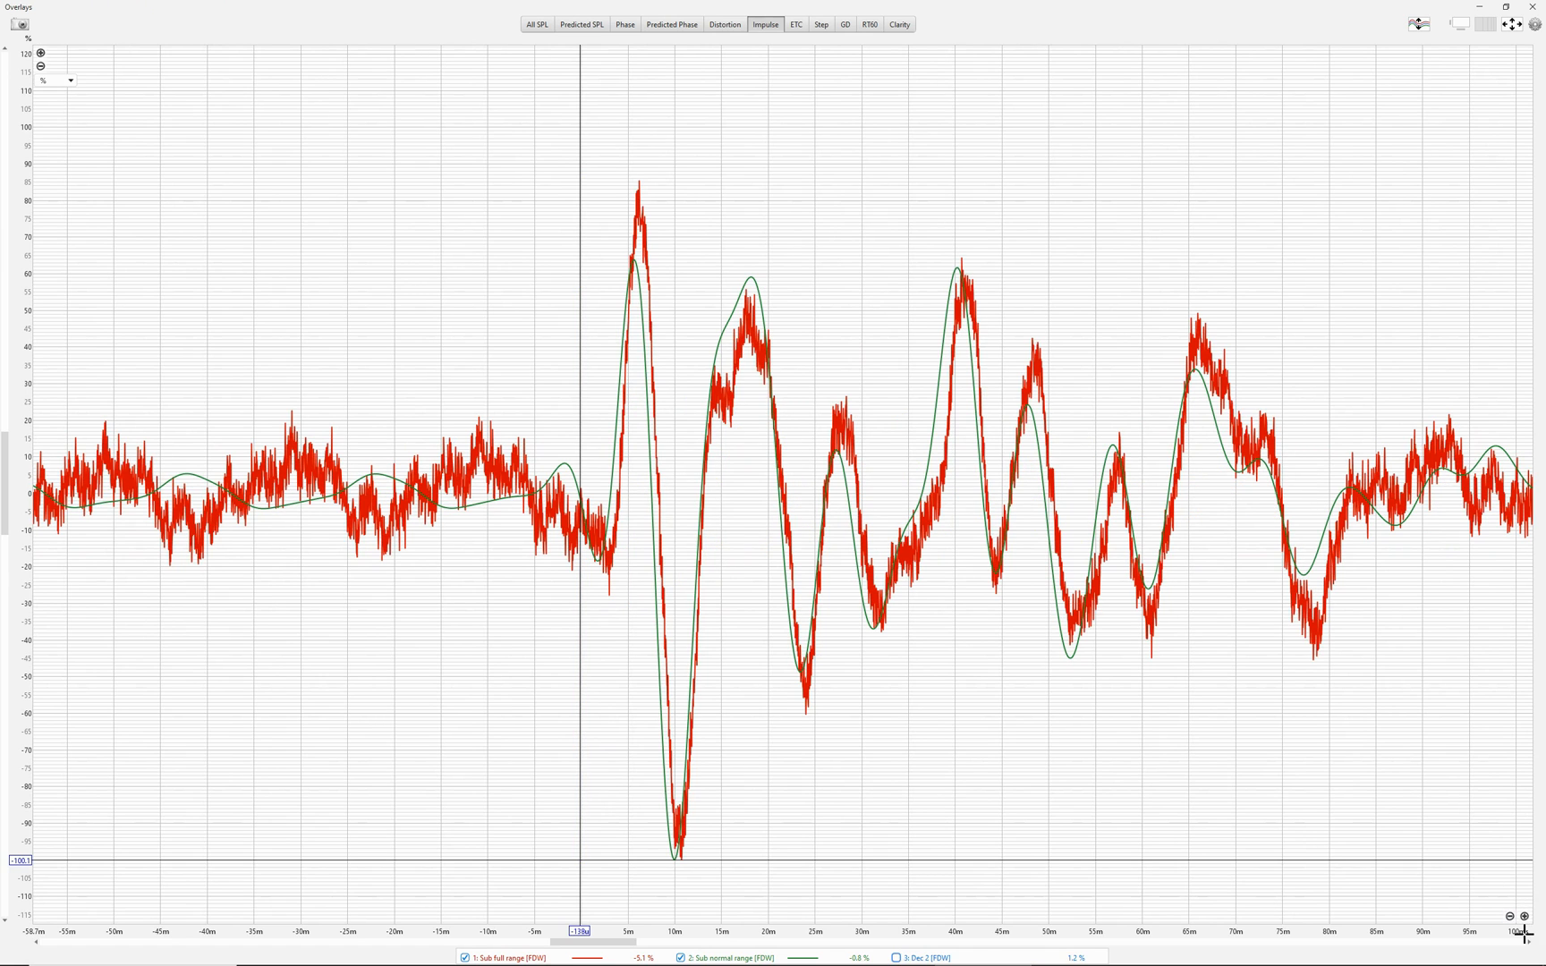
click(896, 958)
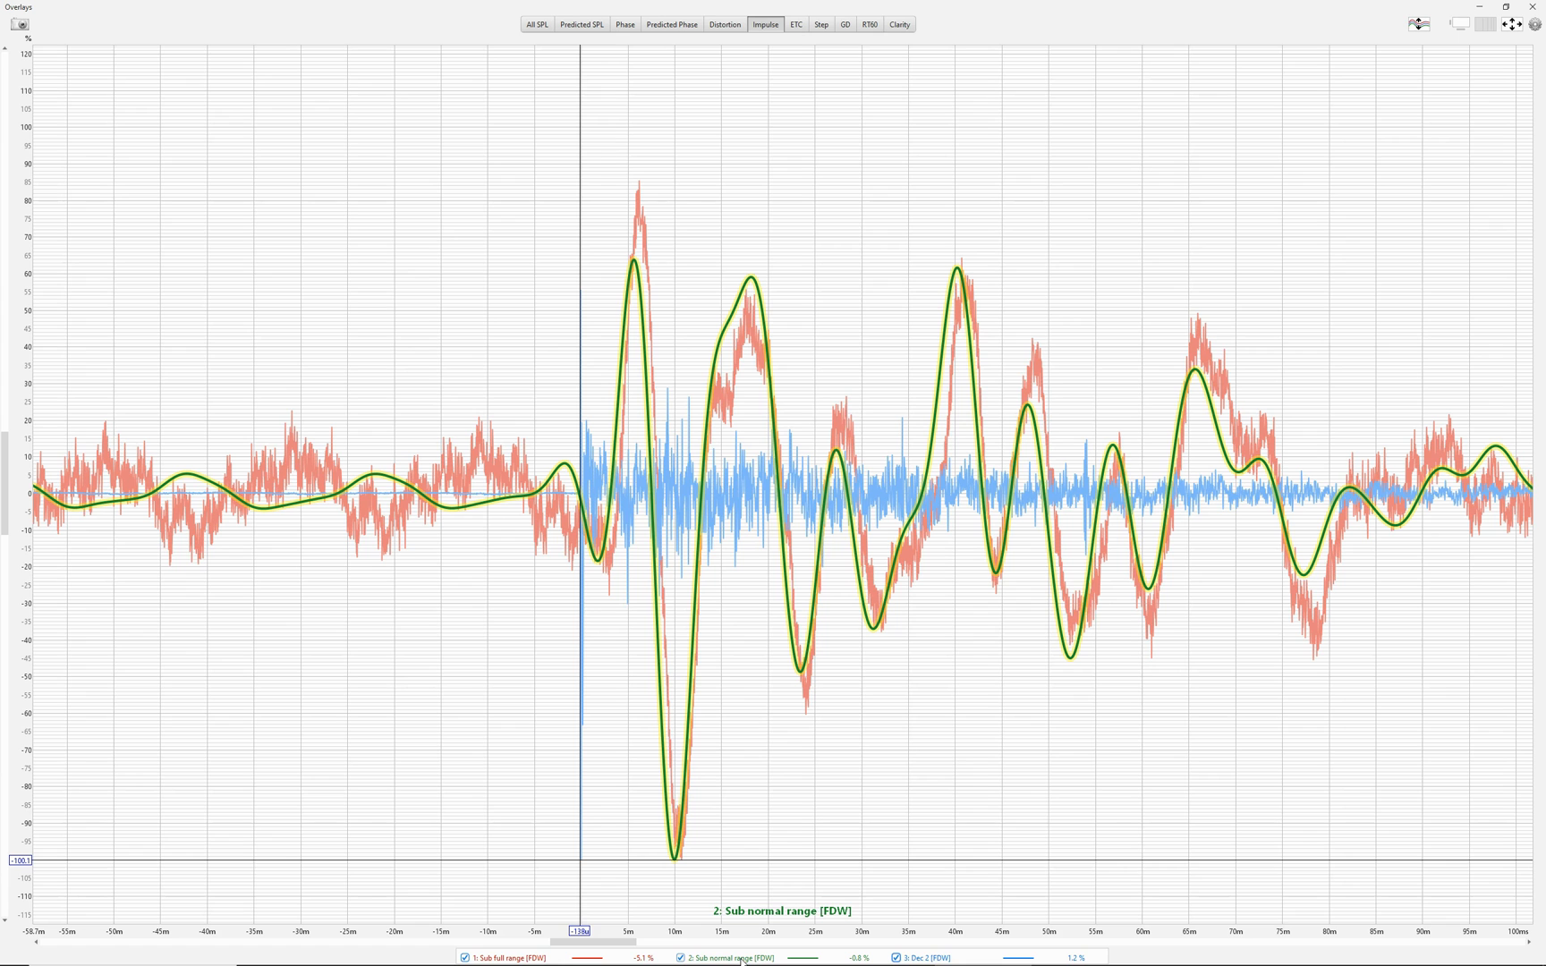
click(544, 958)
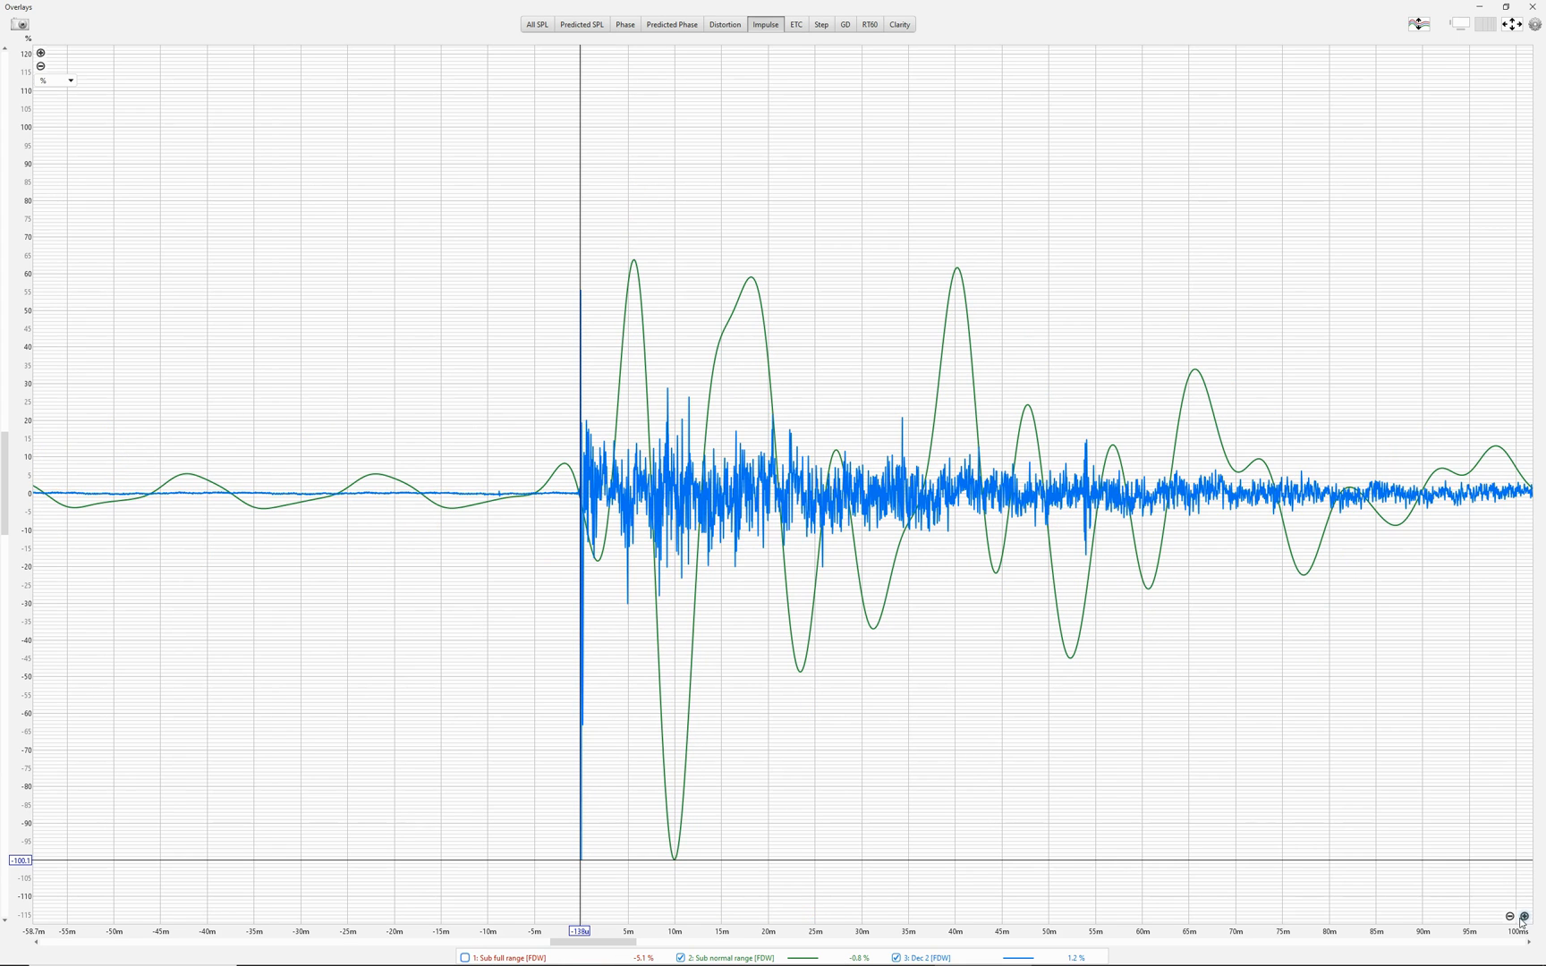
click(1524, 917)
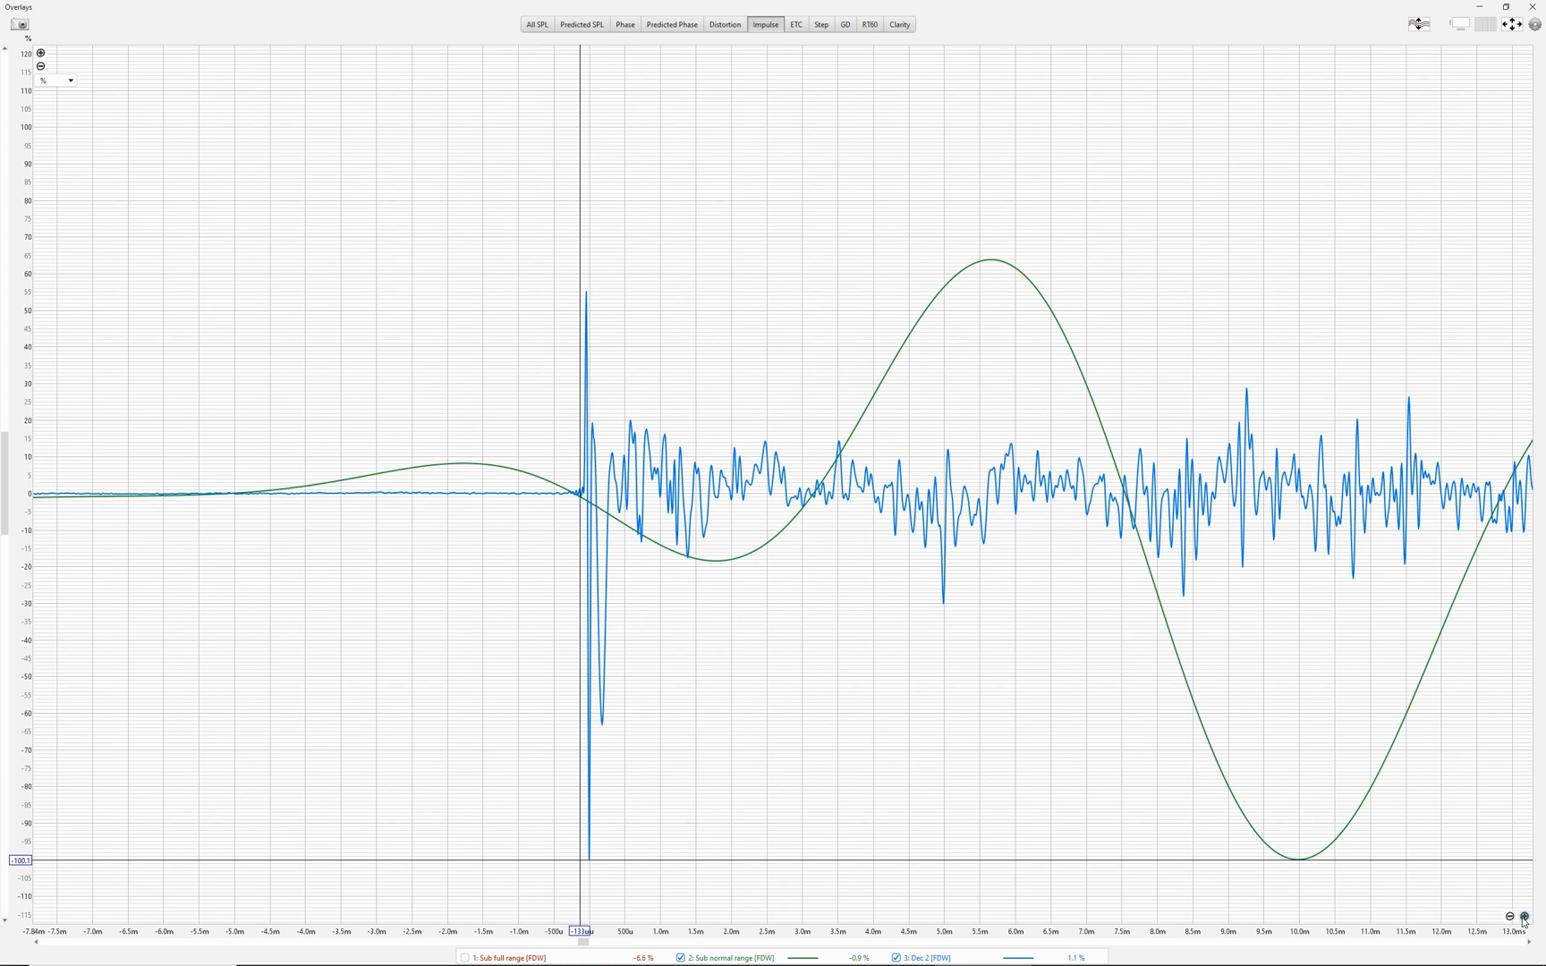
drag(1113, 744, 1025, 524)
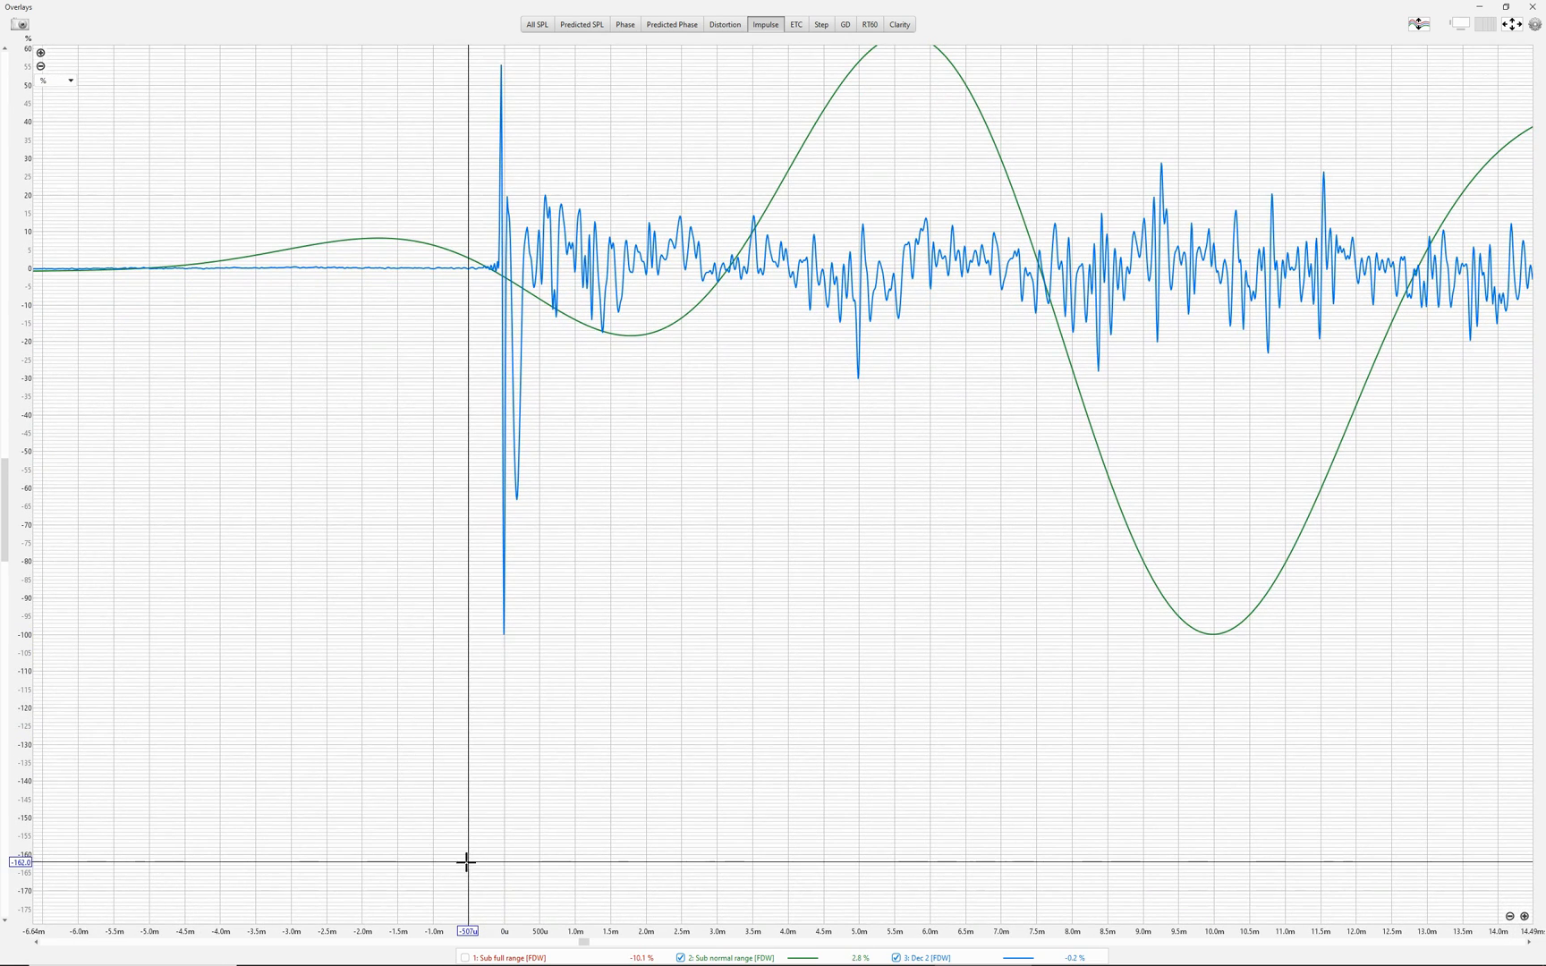
Step: Measure the time gap between the speaker impulse's negative peak and the "Sub normal range" impulse's negative peak
click(503, 631)
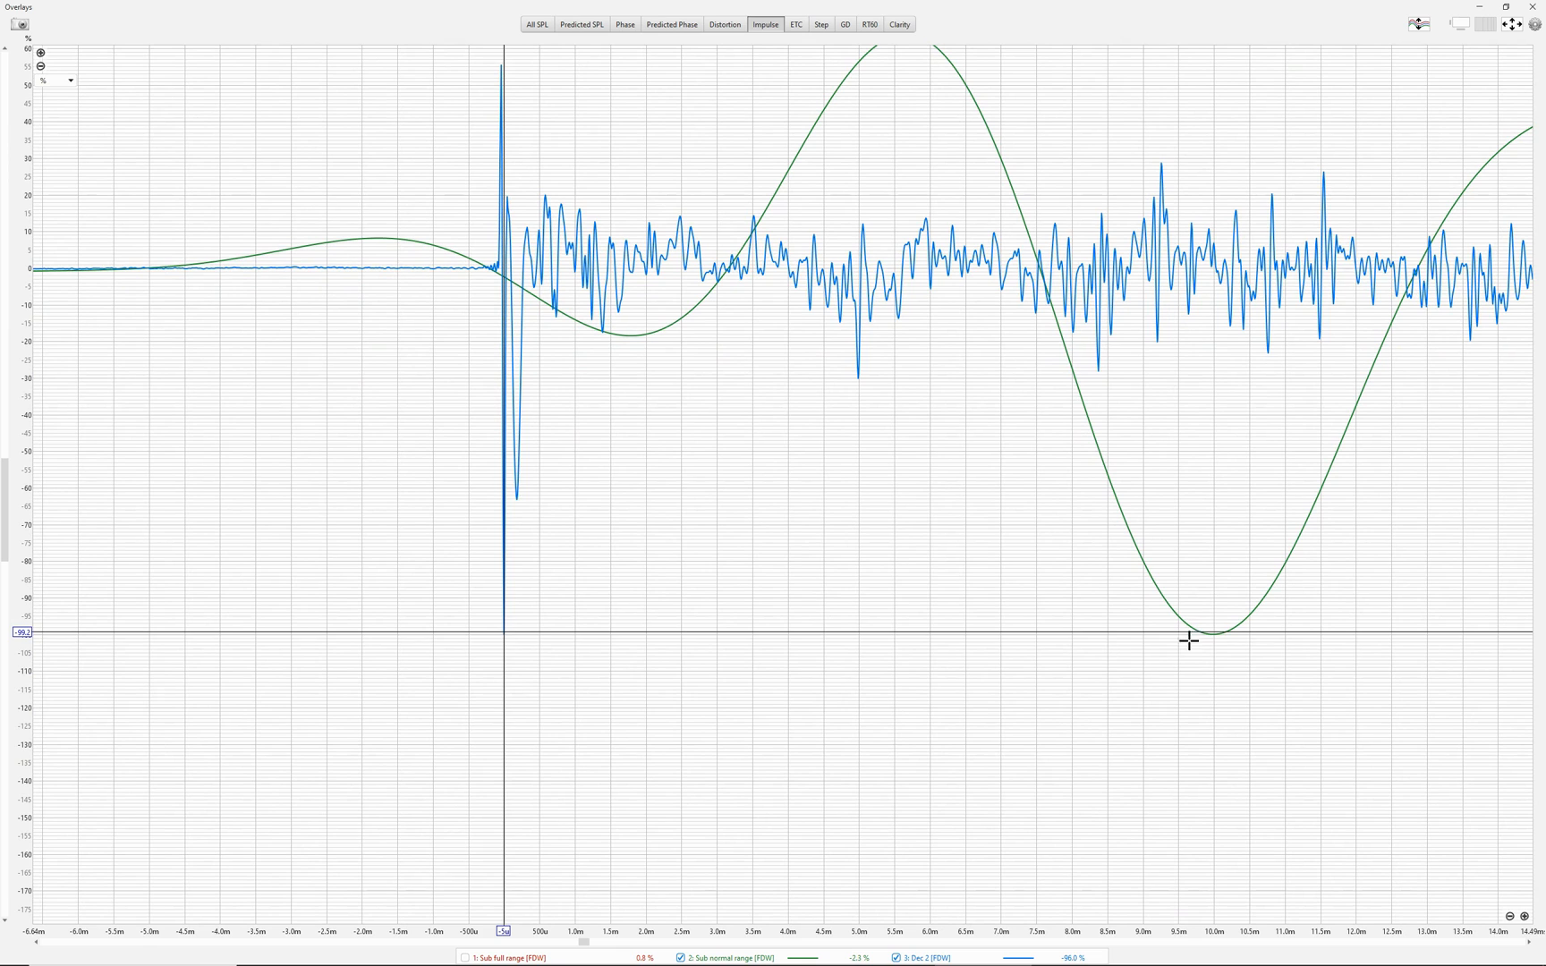
mouse_move(1214, 638)
mouse_down()
mouse_move(1011, 672)
mouse_move(380, 693)
mouse_move(518, 697)
mouse_move(503, 696)
mouse_up()
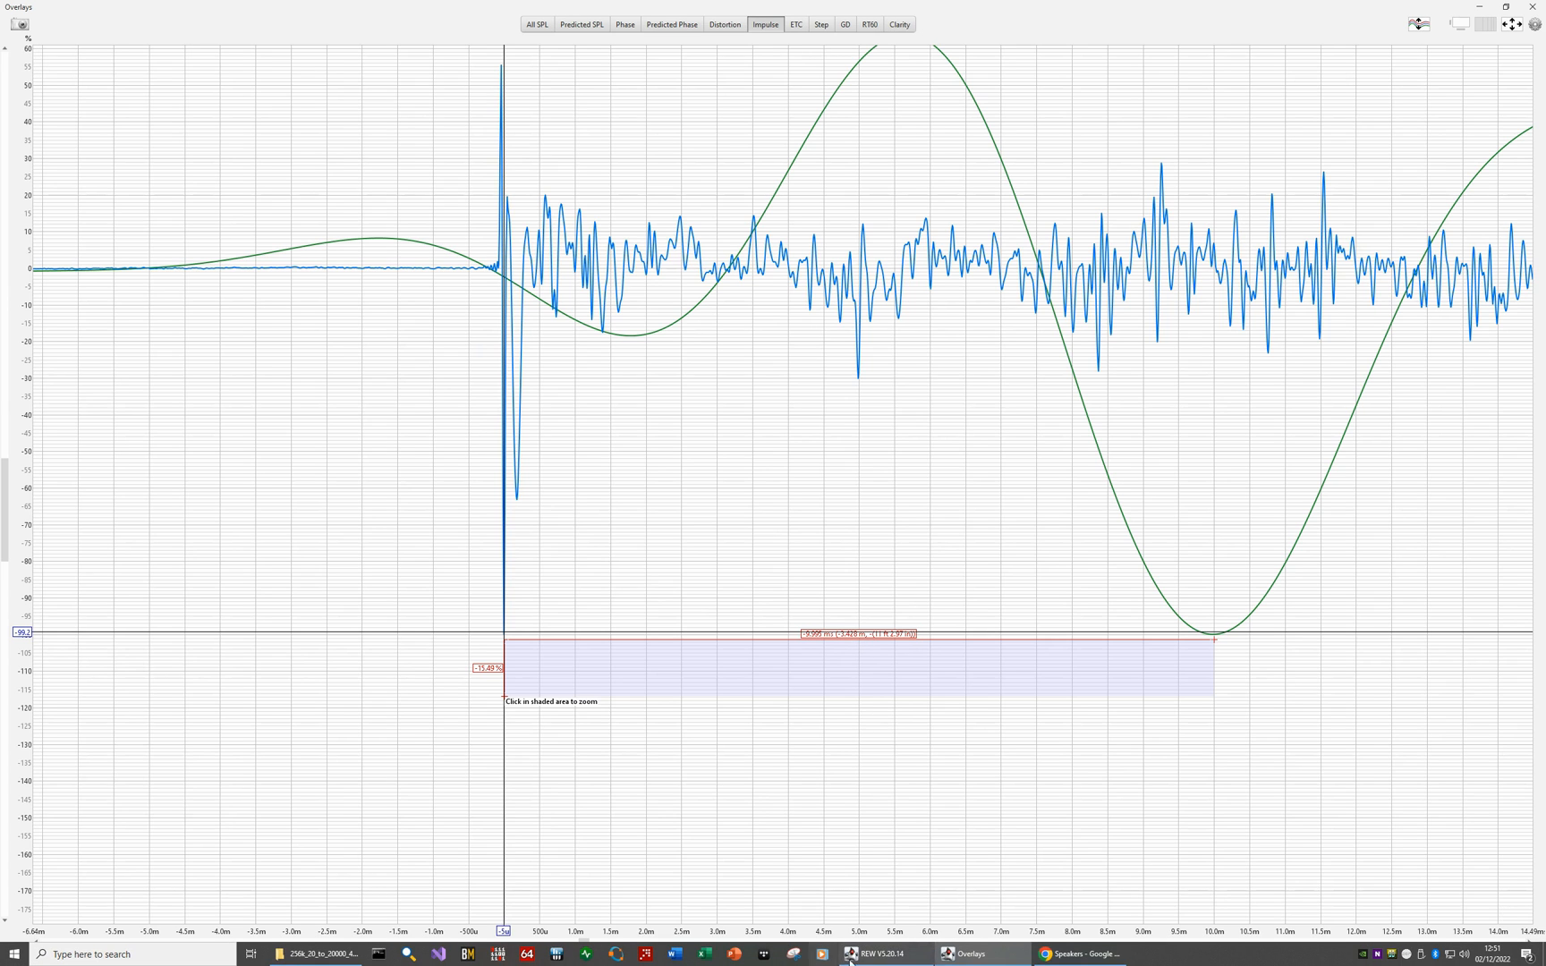
Step: Switch to the Marantz SR6015 web page in Chrome and apply a Subwoofer 1 distance of 7.00 m
click(1077, 958)
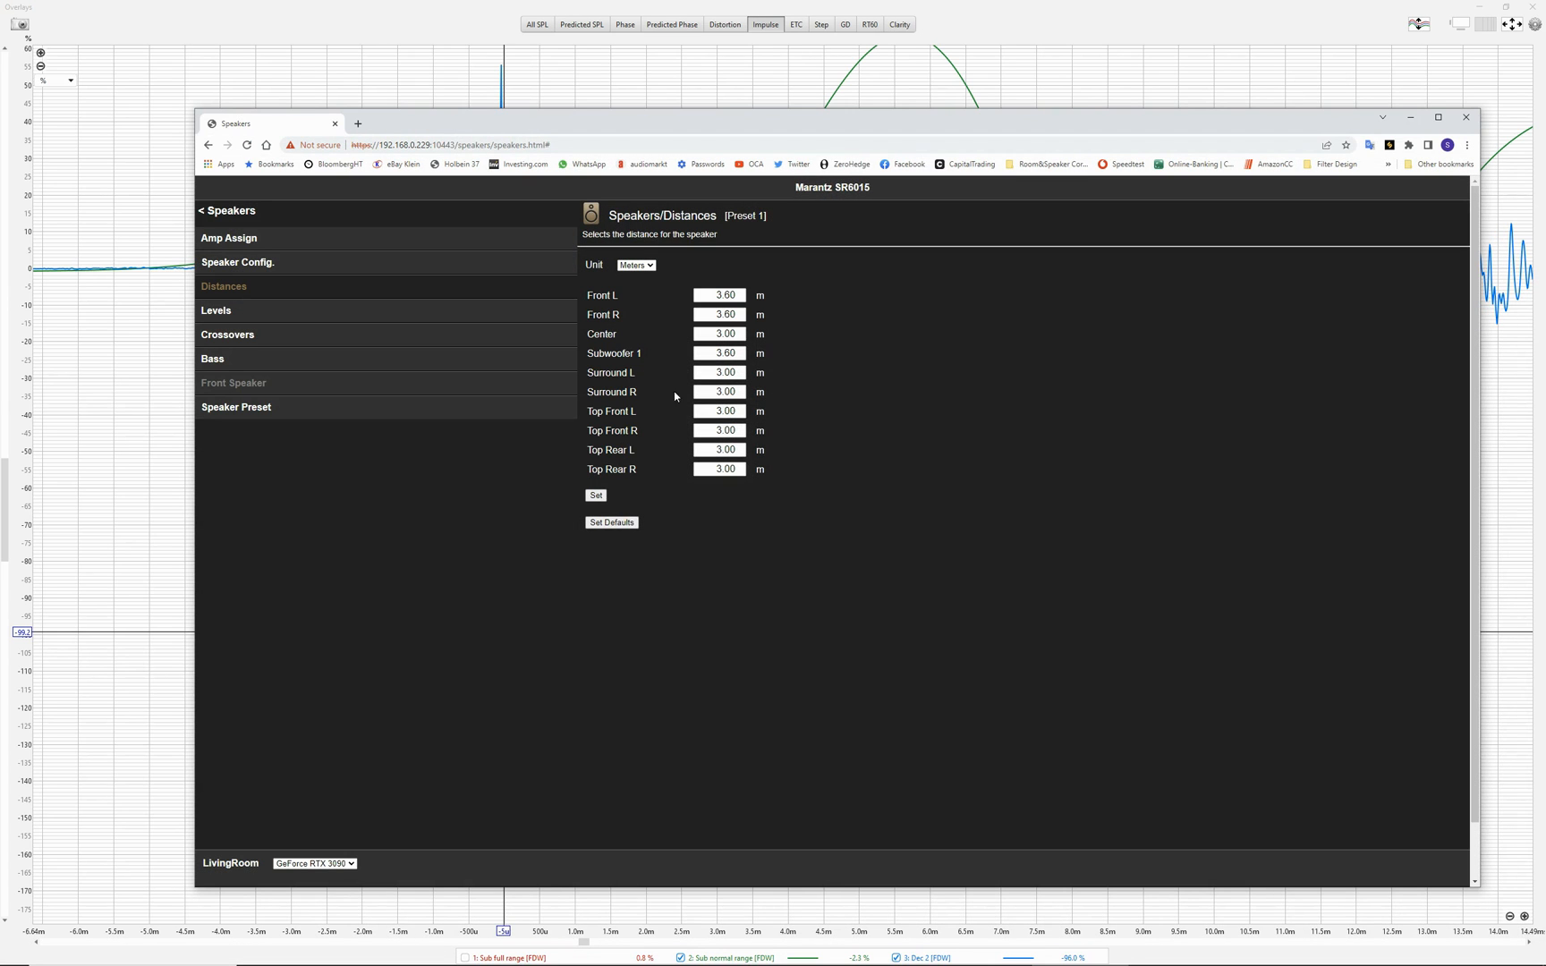
click(709, 354)
click(596, 496)
click(1410, 118)
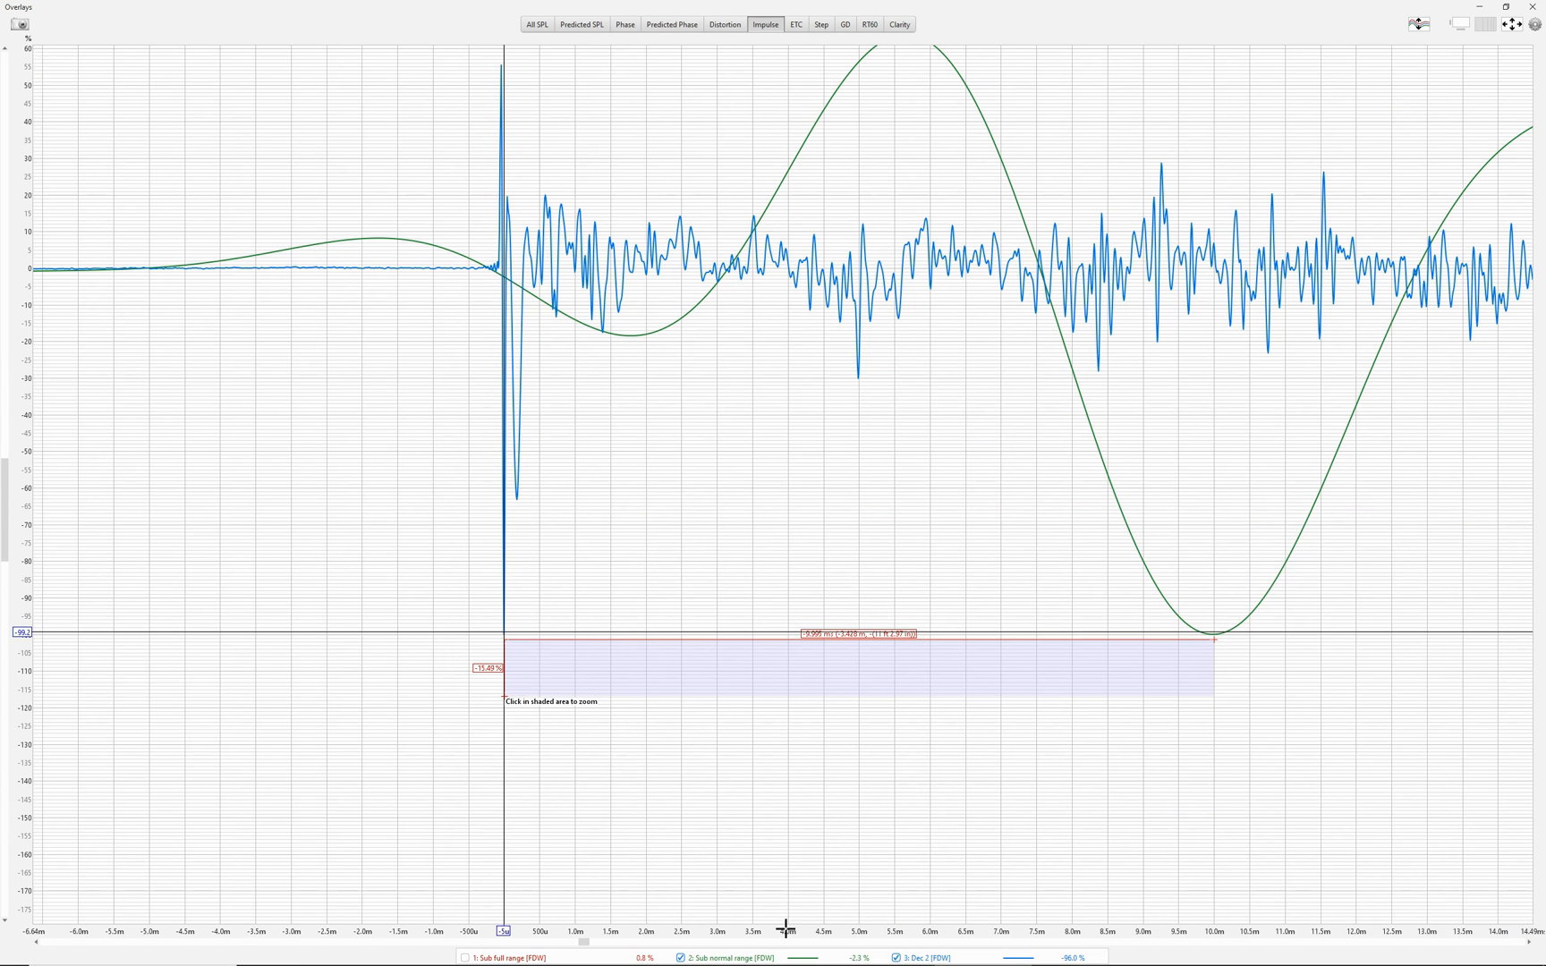
Step: Run a new REW measurement with the name used as entered, output 4: High Definition Audio 4 and an end frequency of 120 Hz
mouse_move(763, 954)
mouse_move(866, 960)
click(868, 899)
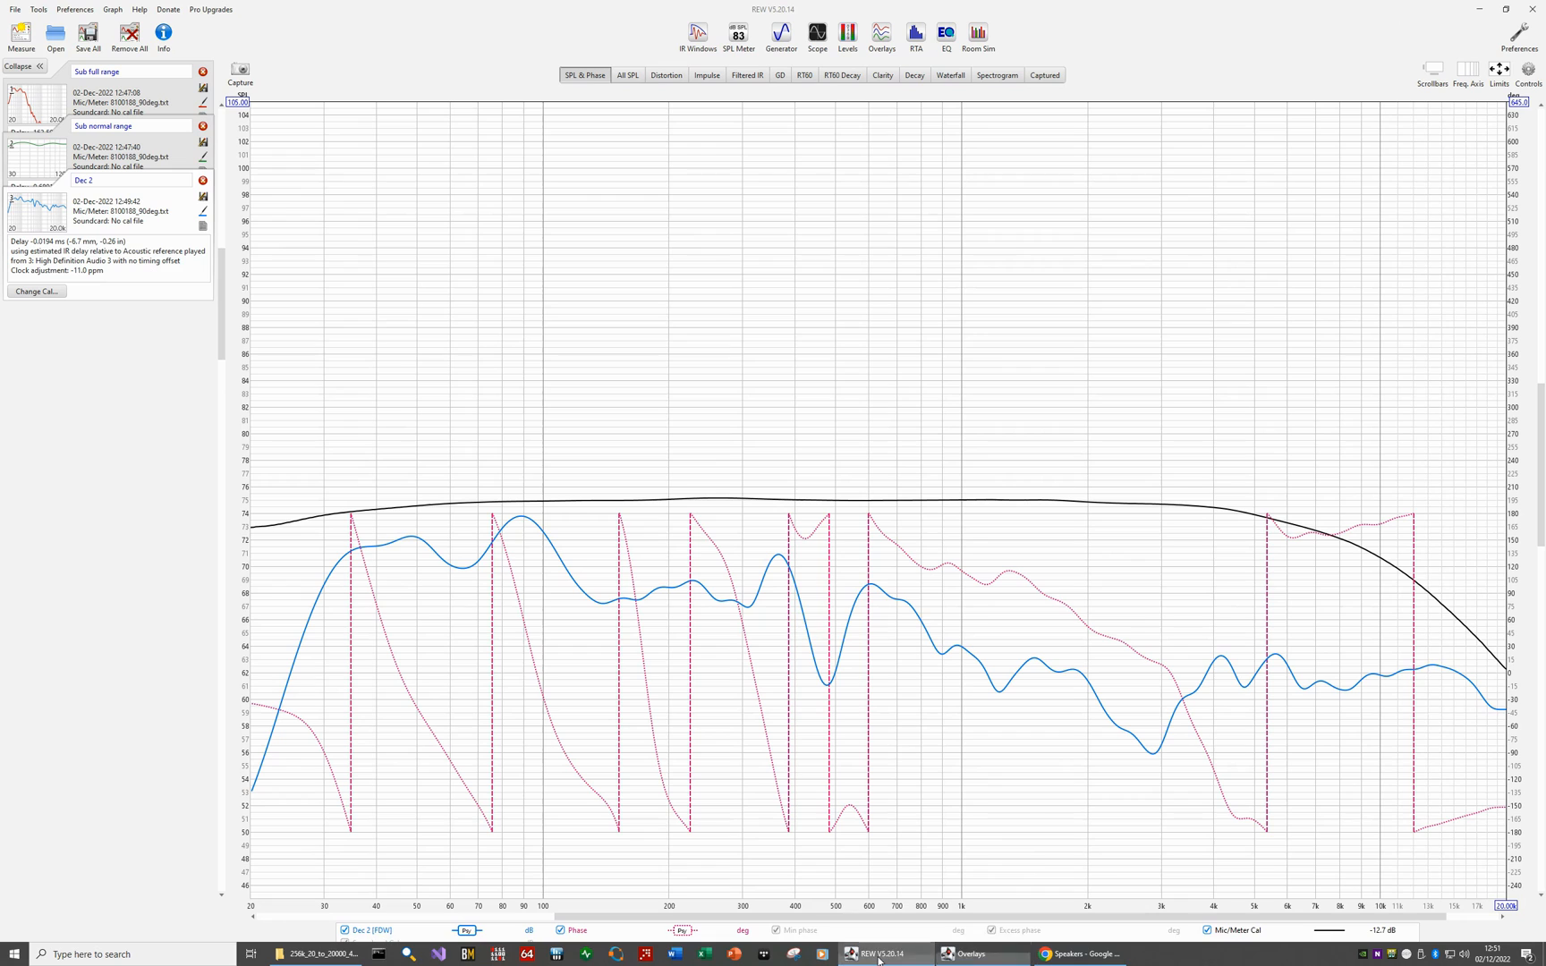
click(21, 39)
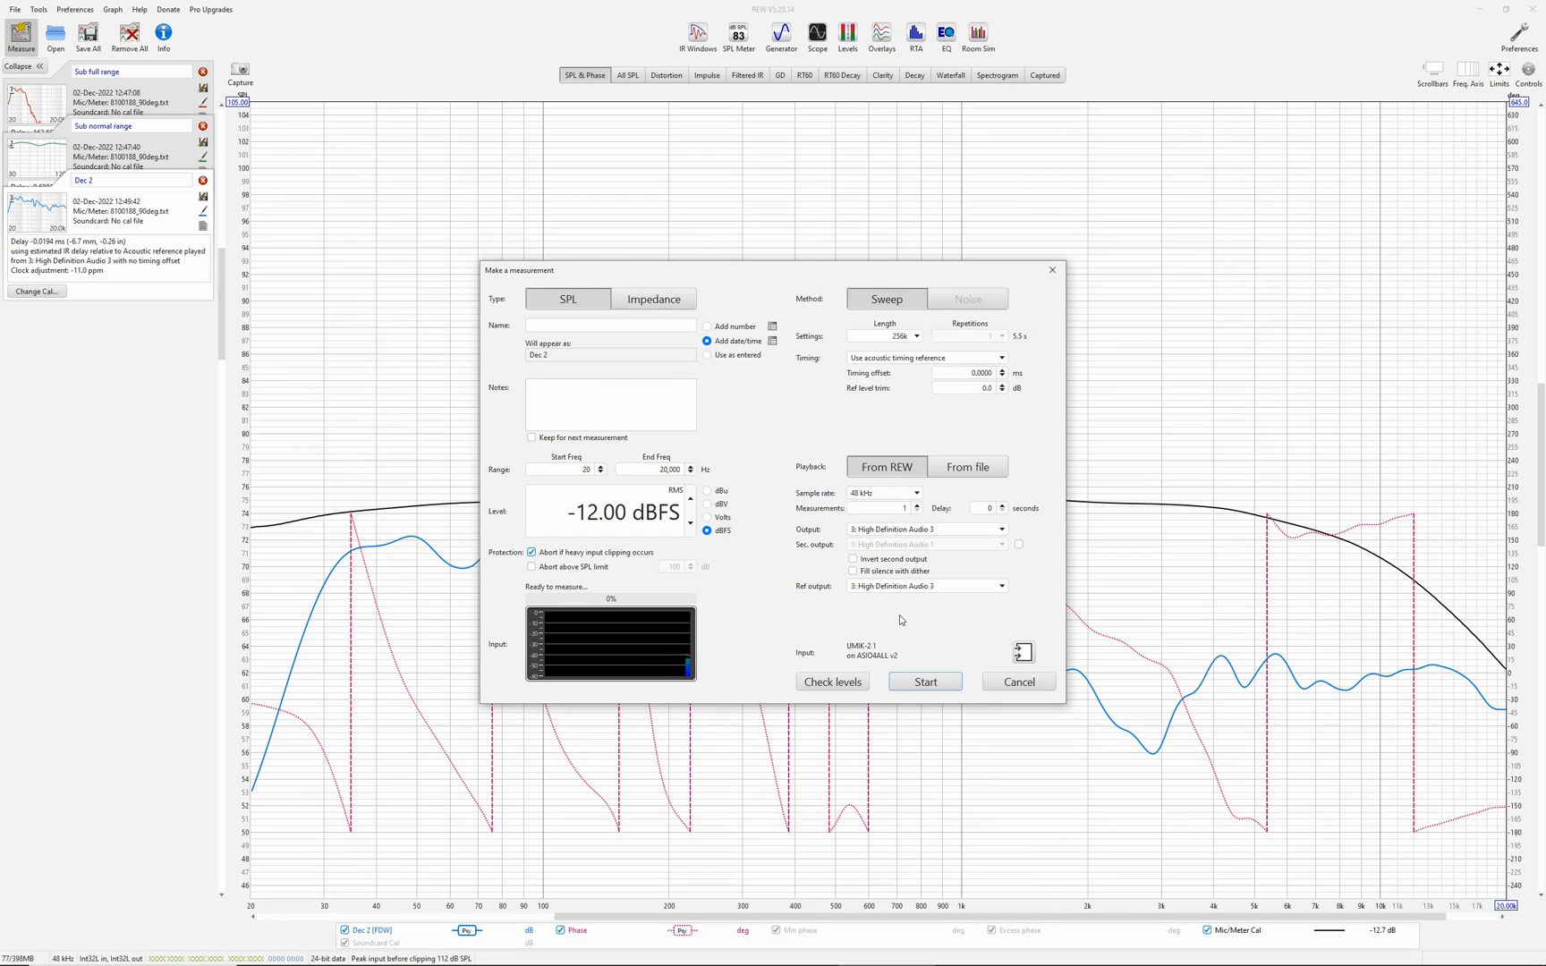
click(707, 356)
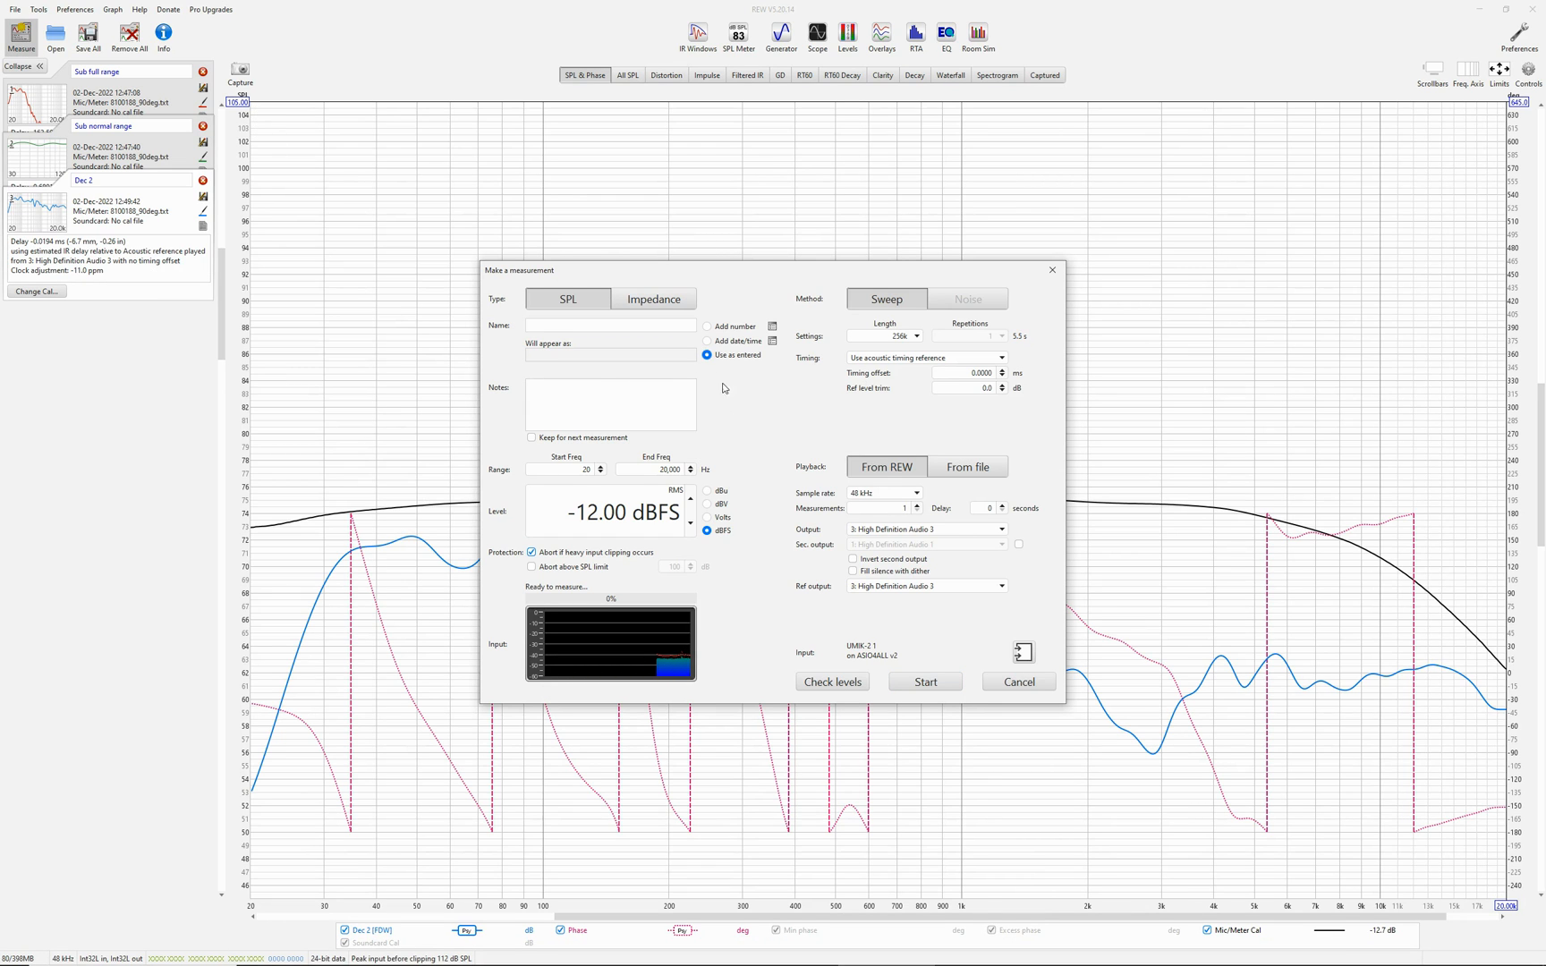
click(913, 530)
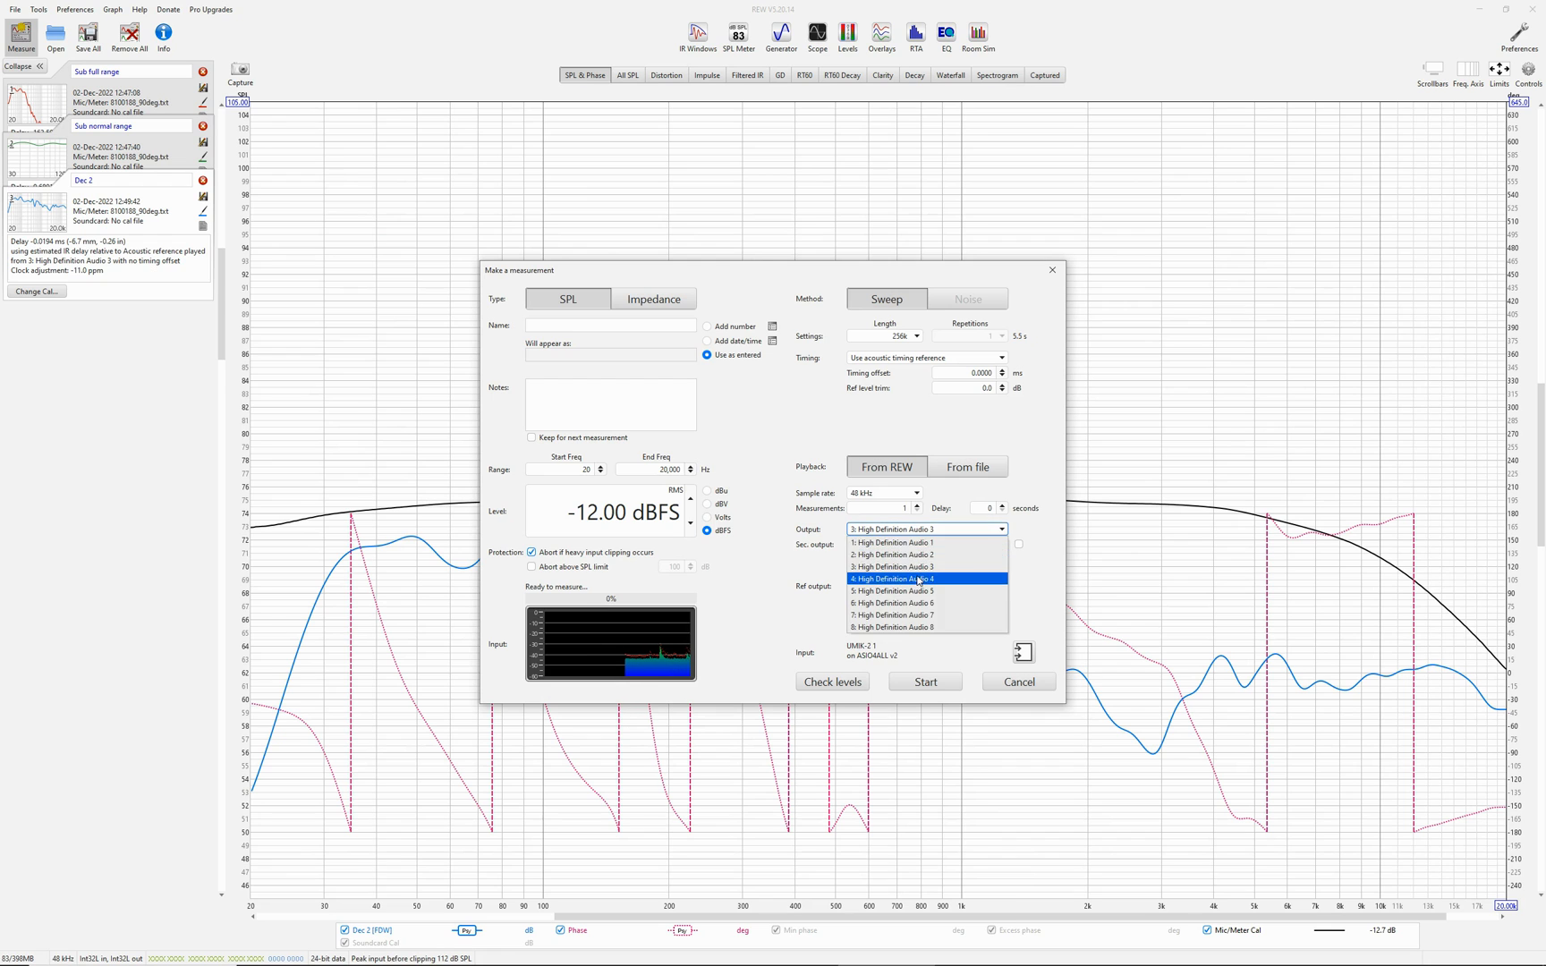
click(919, 581)
click(649, 470)
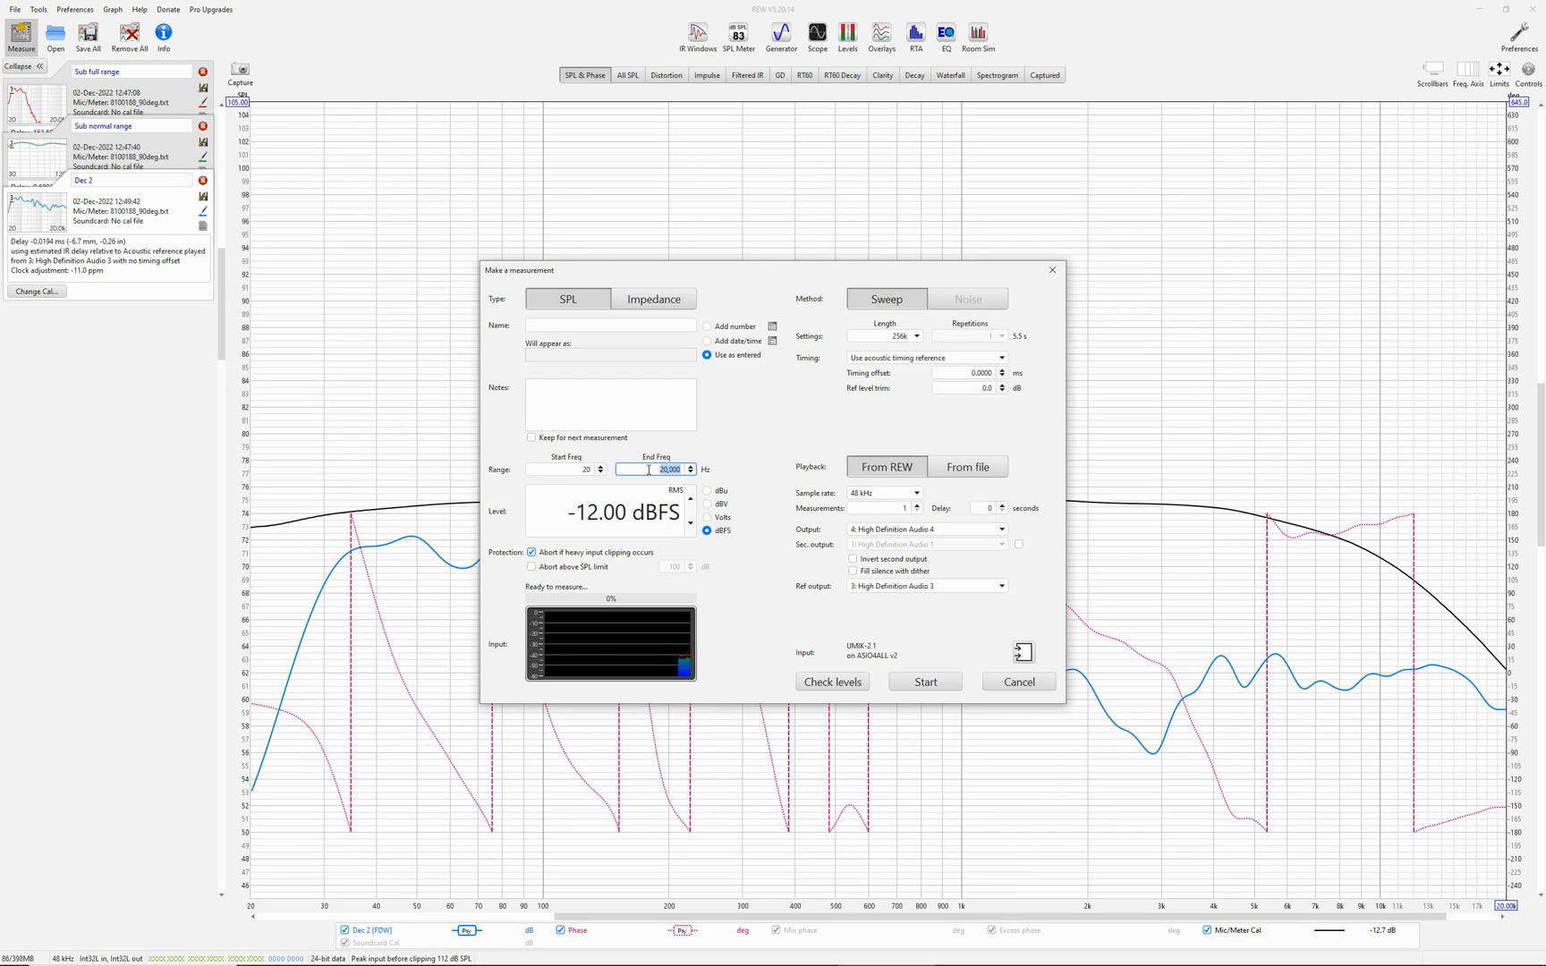
click(928, 683)
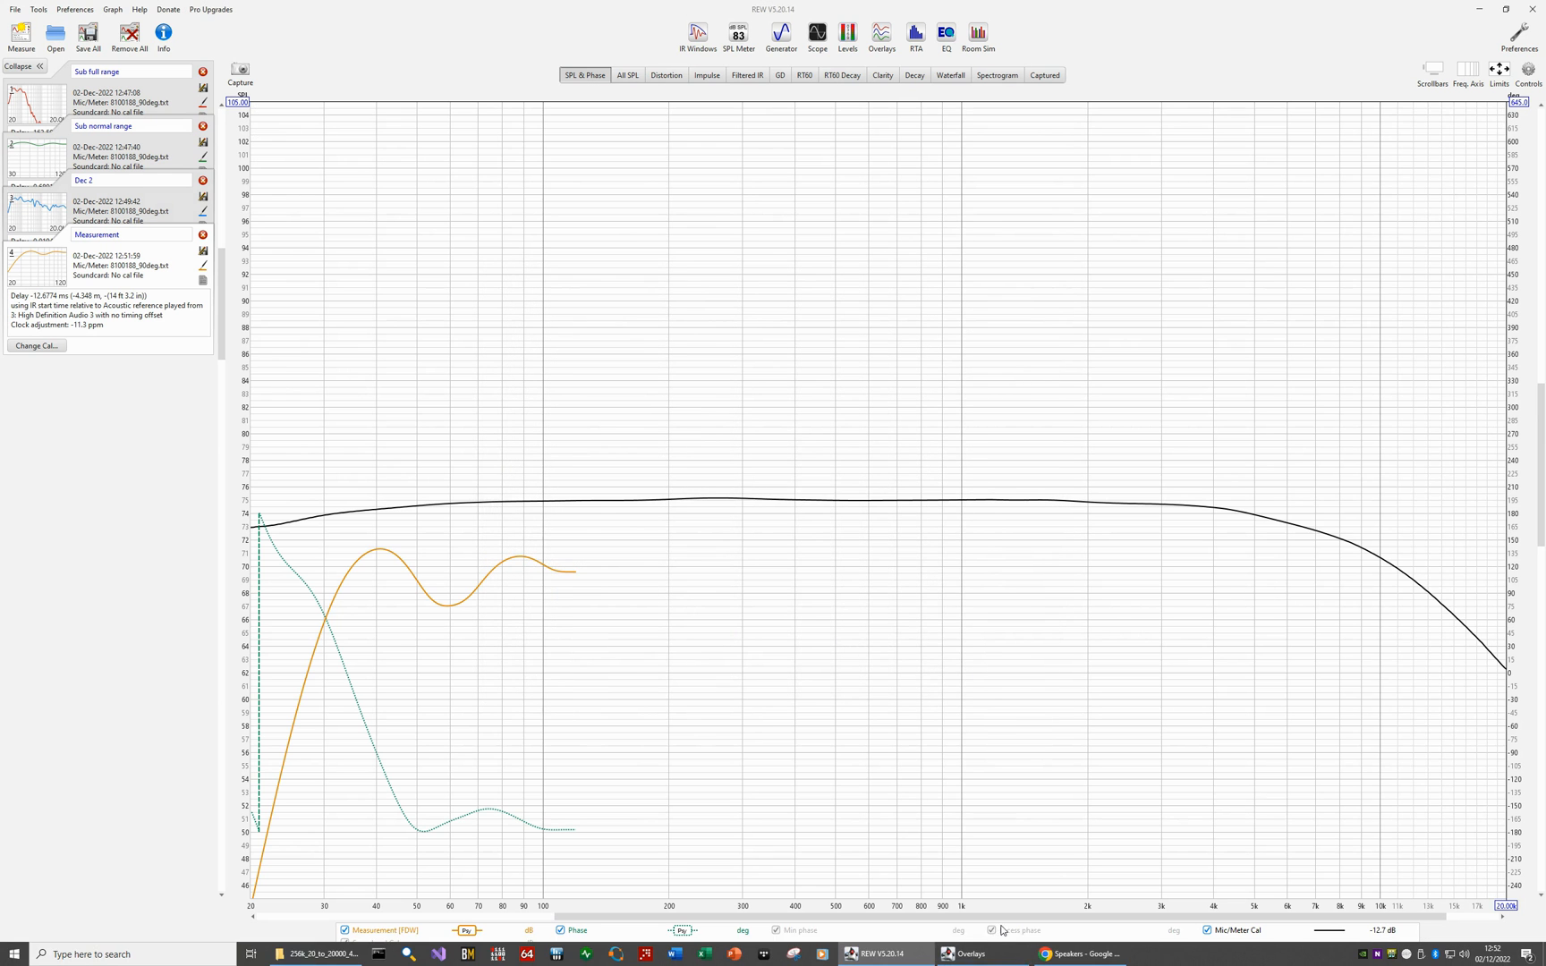
Step: Measure the time gap between the new subwoofer impulse's negative peak and the speaker impulse in the overlay, close up around -100 %
click(975, 954)
drag(744, 644, 890, 656)
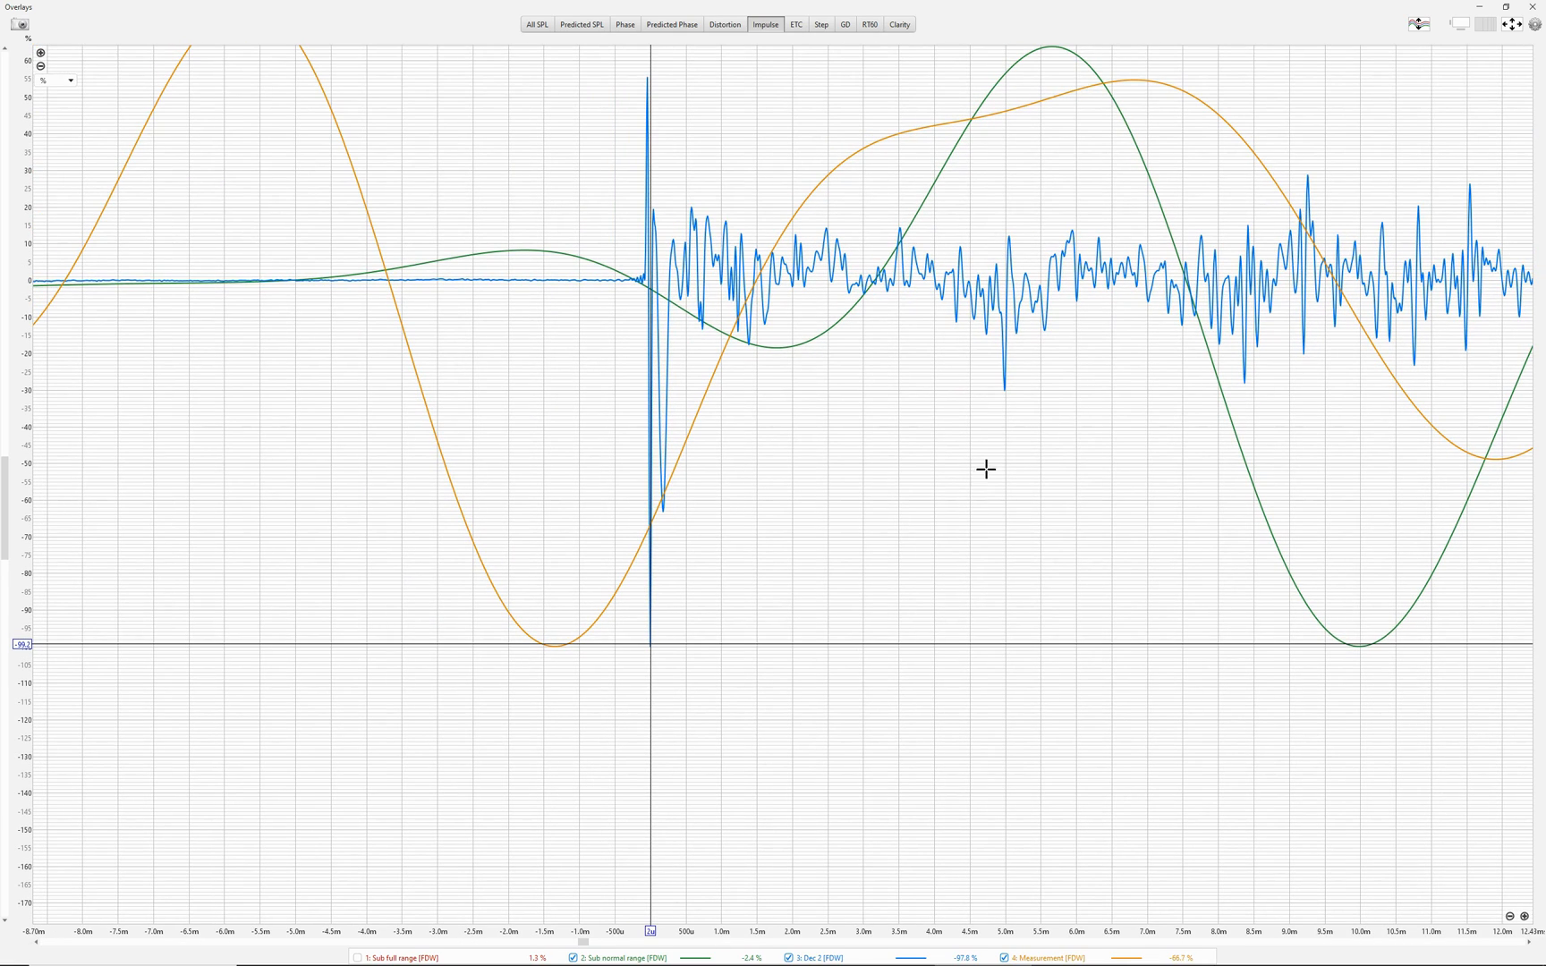
click(41, 54)
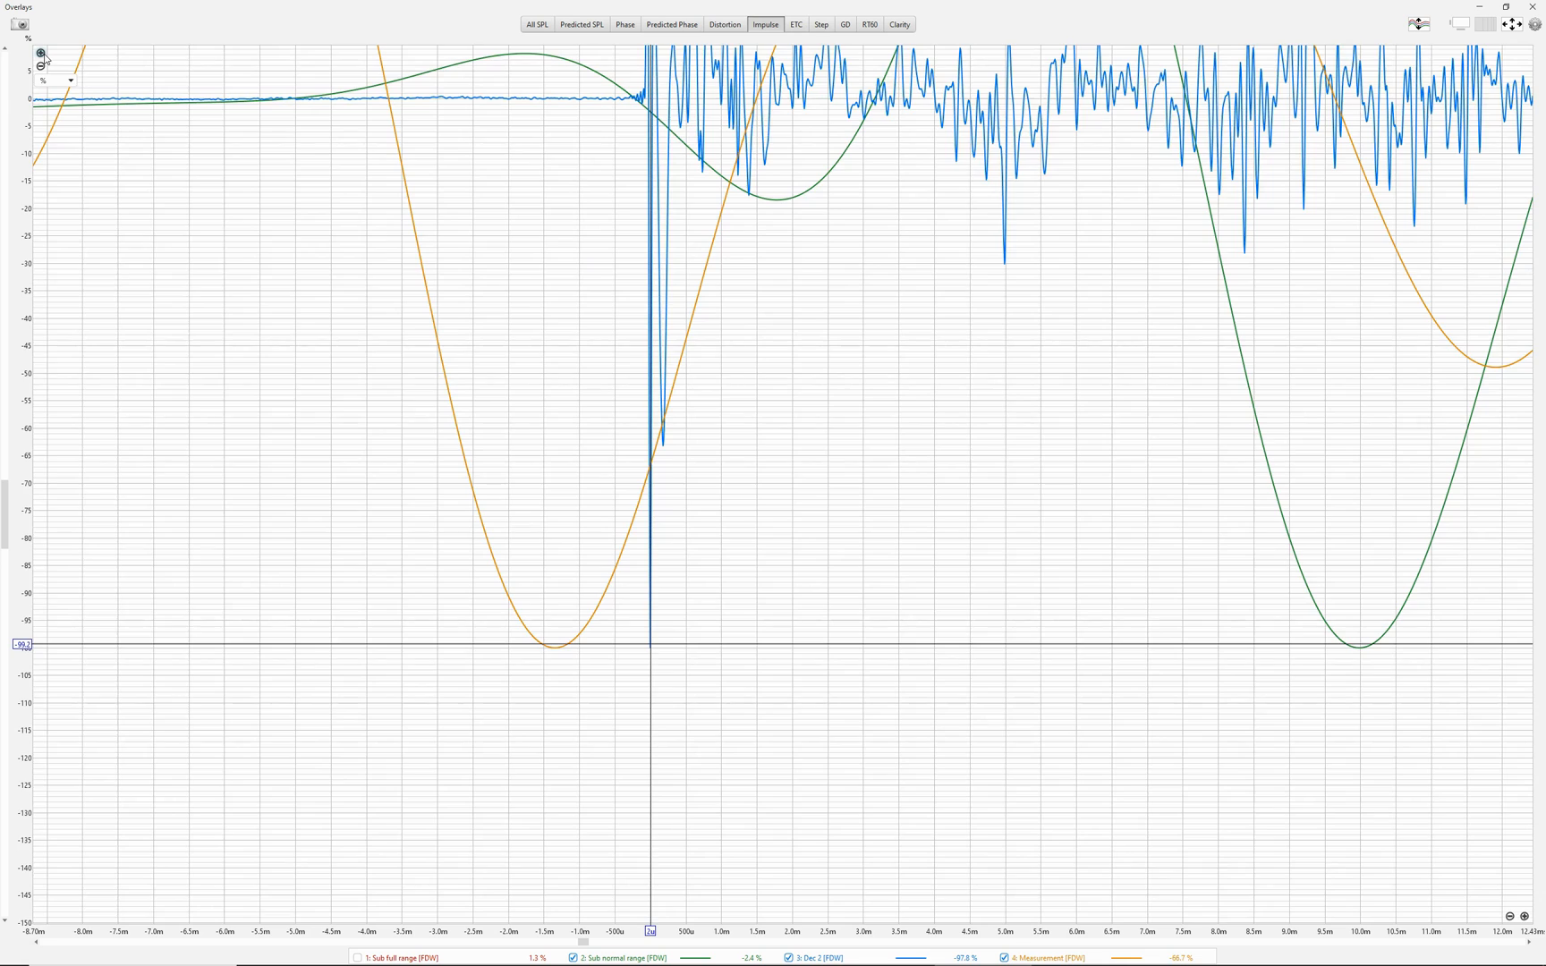
click(44, 53)
click(43, 53)
click(44, 54)
click(46, 54)
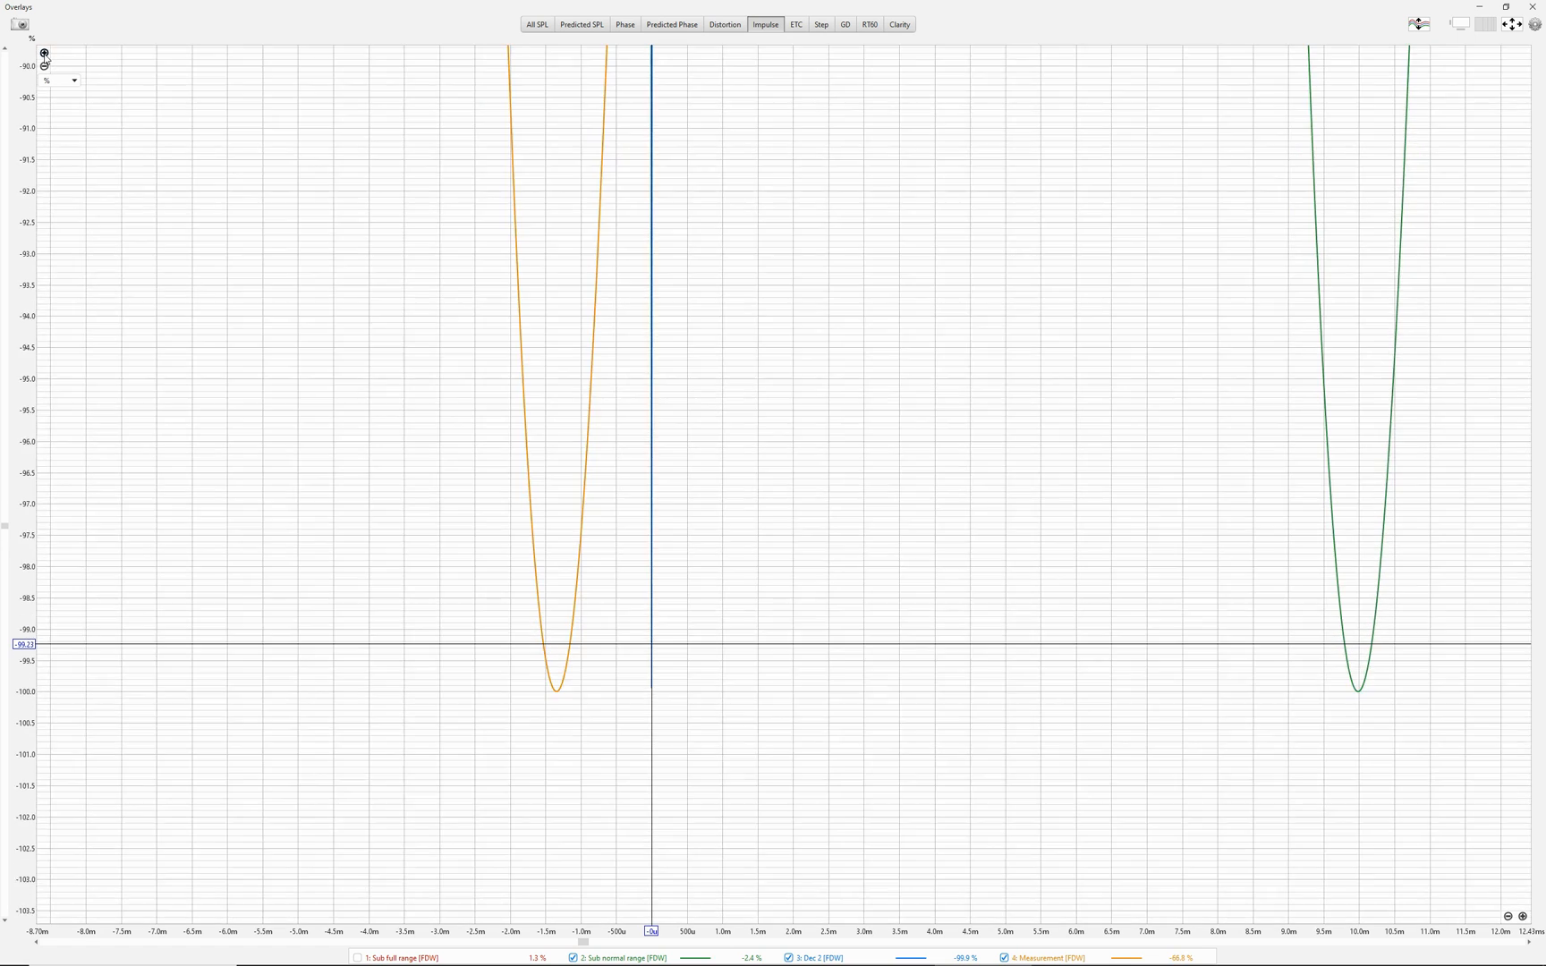
click(47, 52)
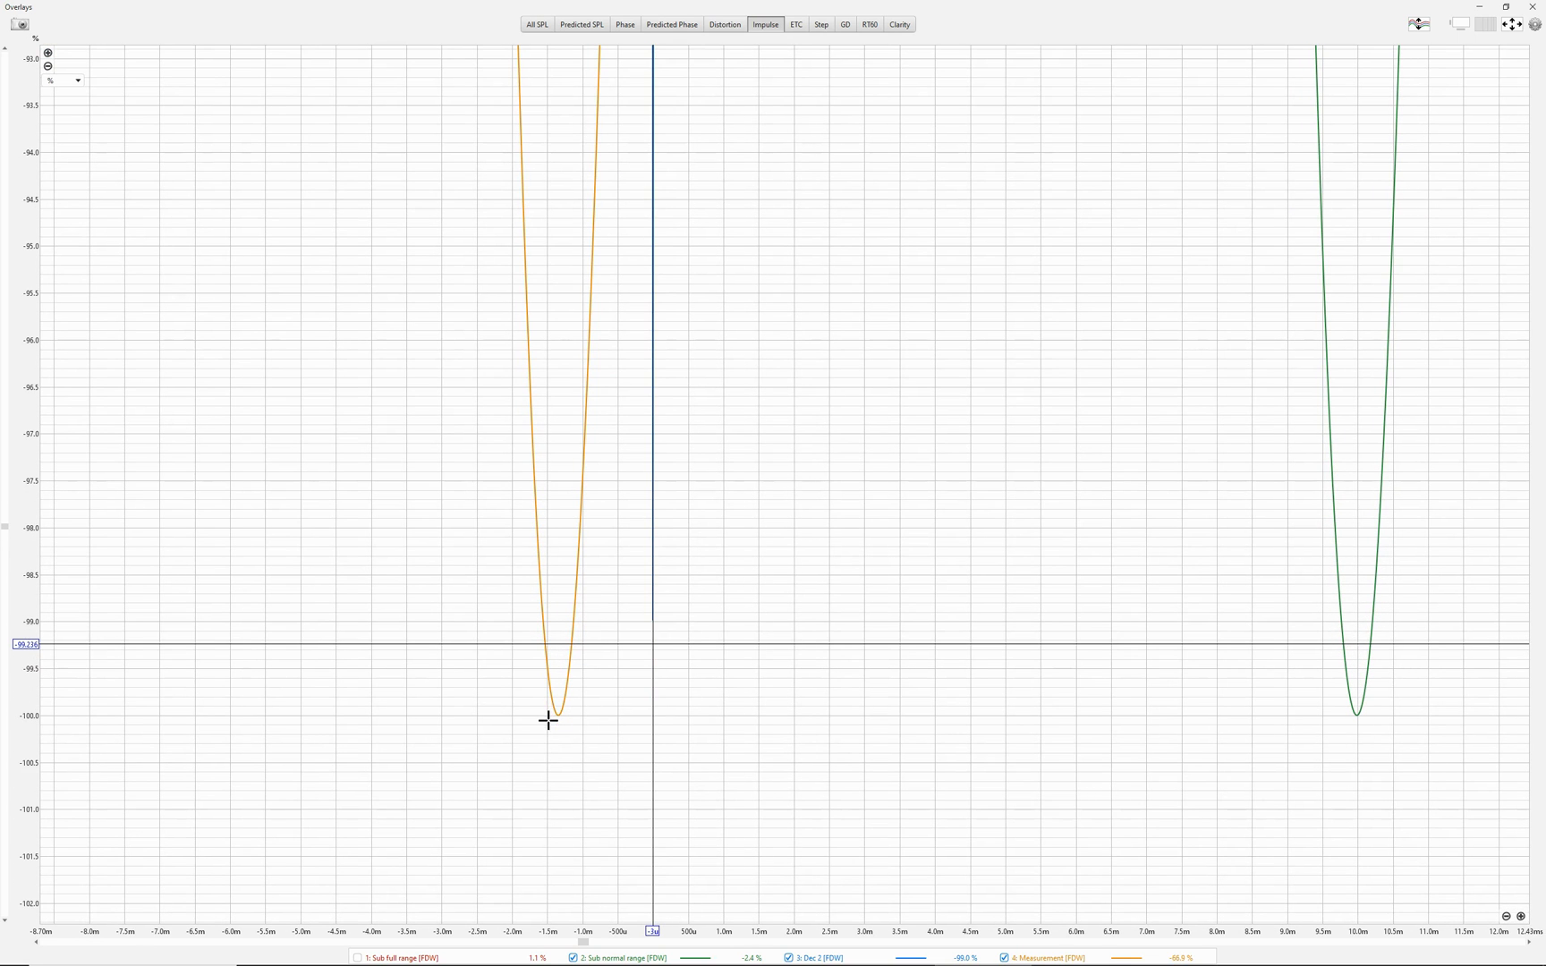
drag(558, 720, 652, 738)
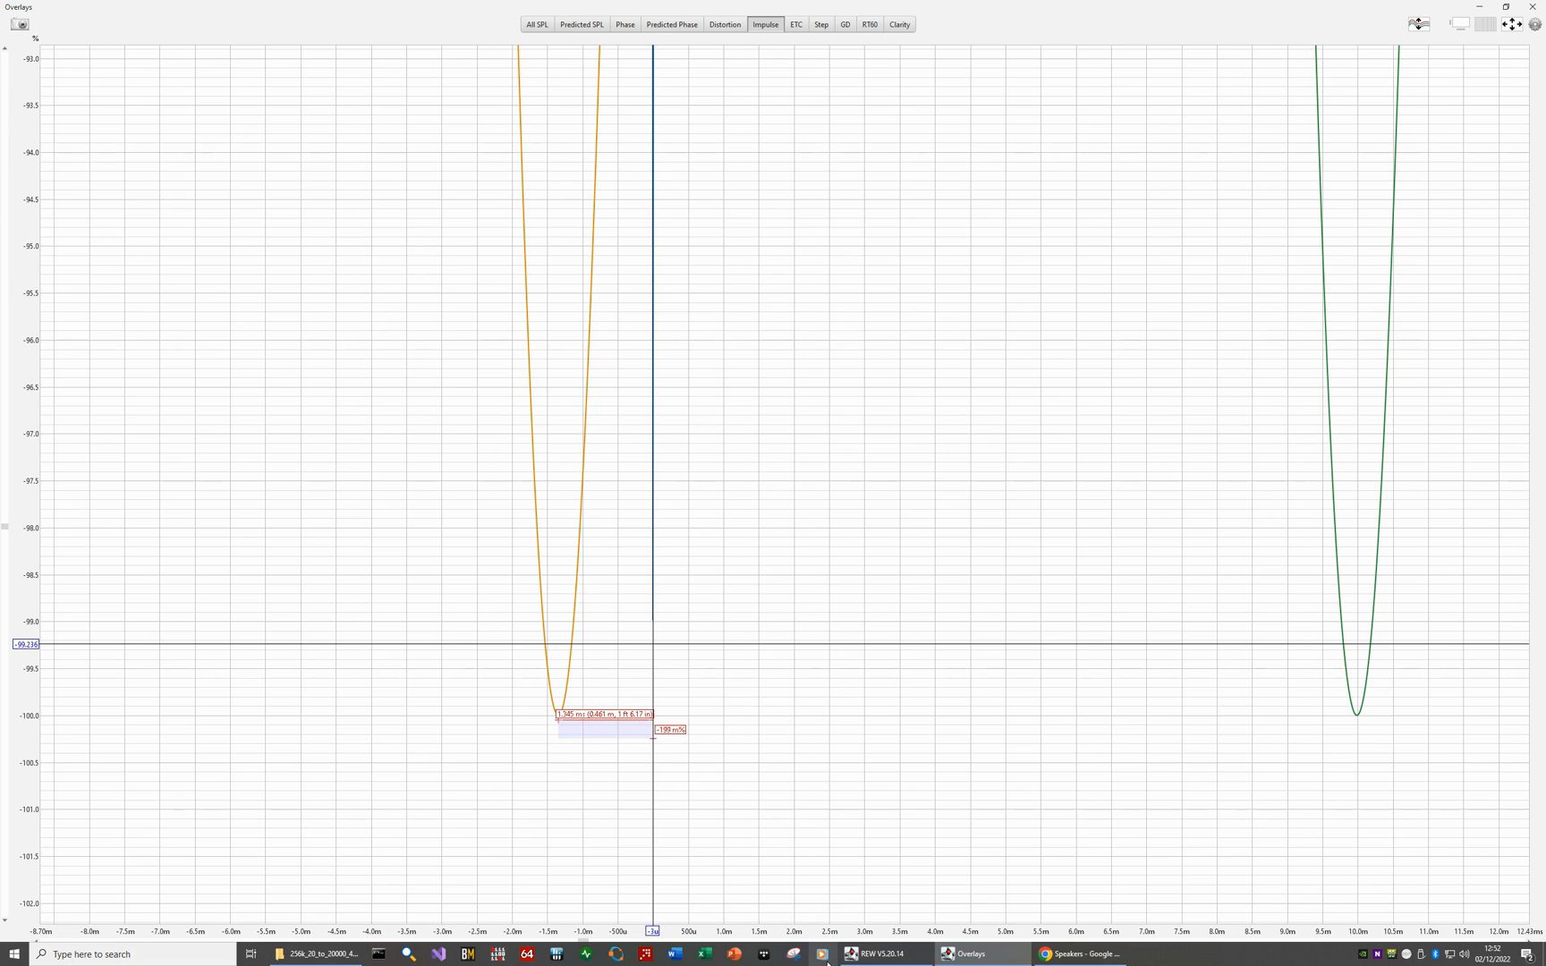
Step: Return to the Marantz distance settings in Chrome and apply a Subwoofer 1 distance of 6.8 m
click(1074, 954)
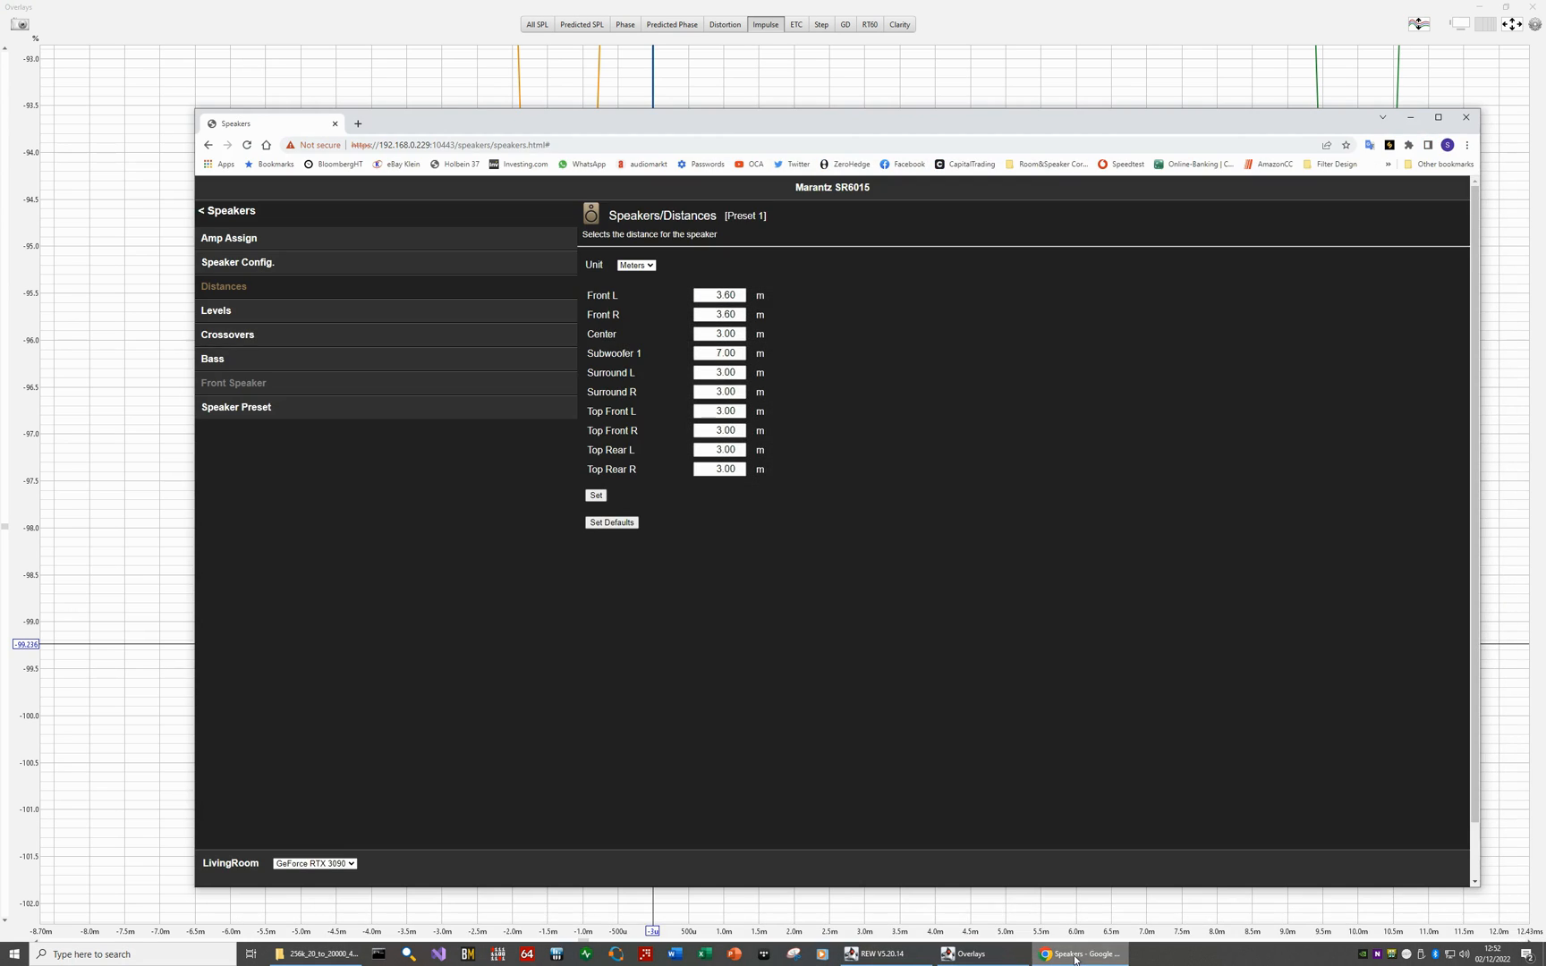
click(719, 355)
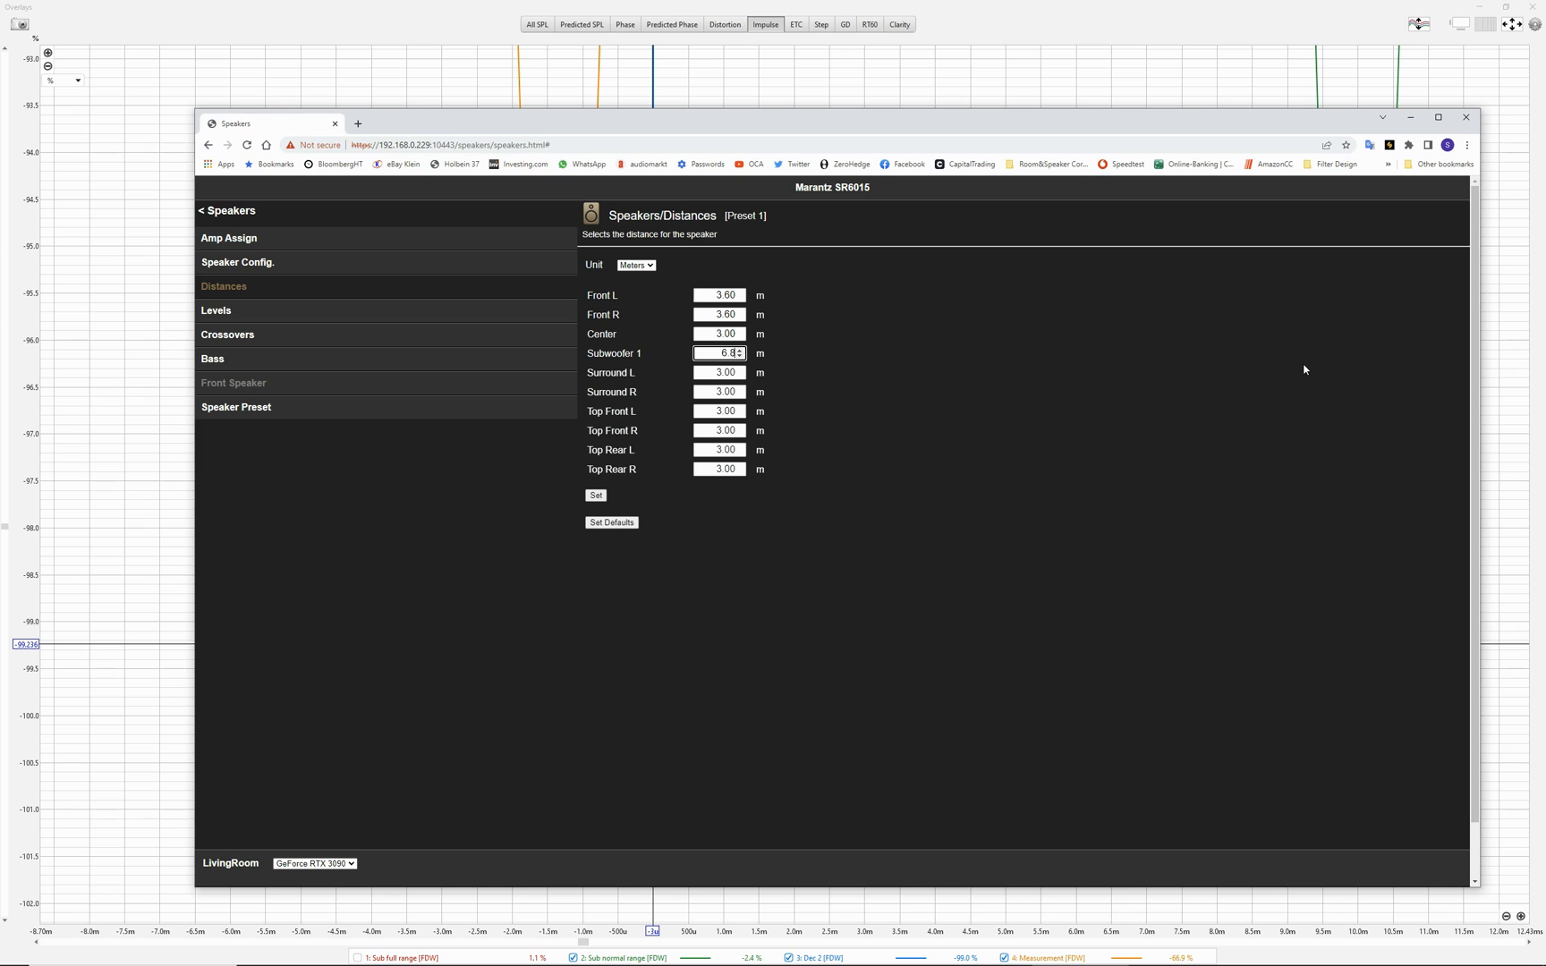
key(Tab)
click(600, 498)
click(1411, 117)
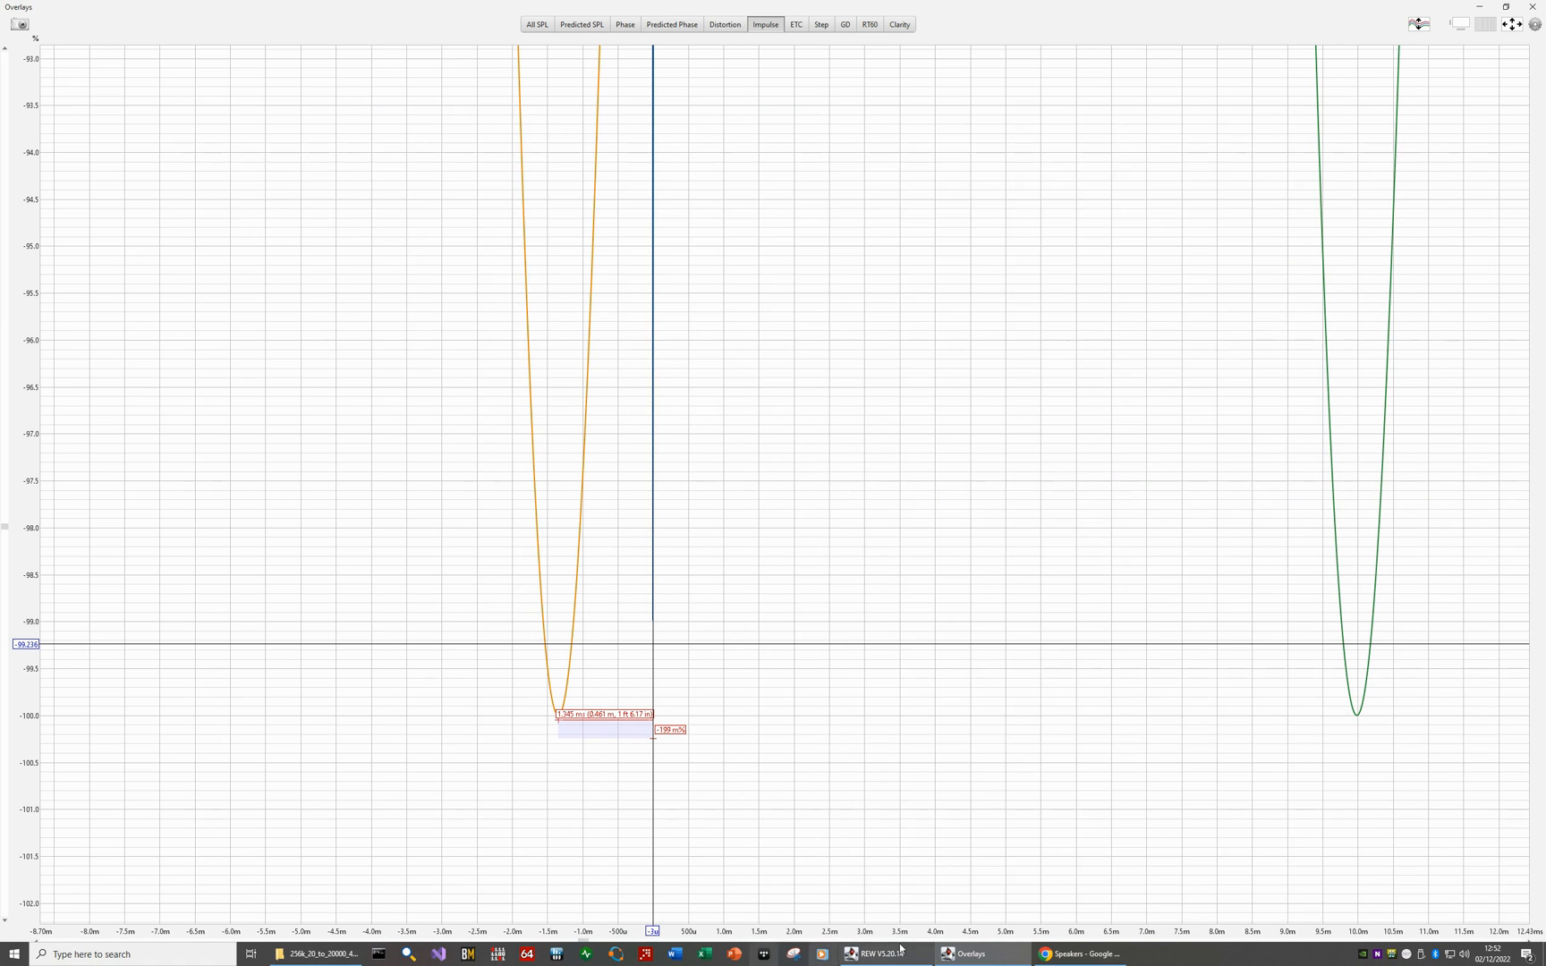
Step: Repeat the 20 to 120 Hz subwoofer sweep in REW and check its impulse against the speaker's in the overlay
click(881, 954)
click(25, 37)
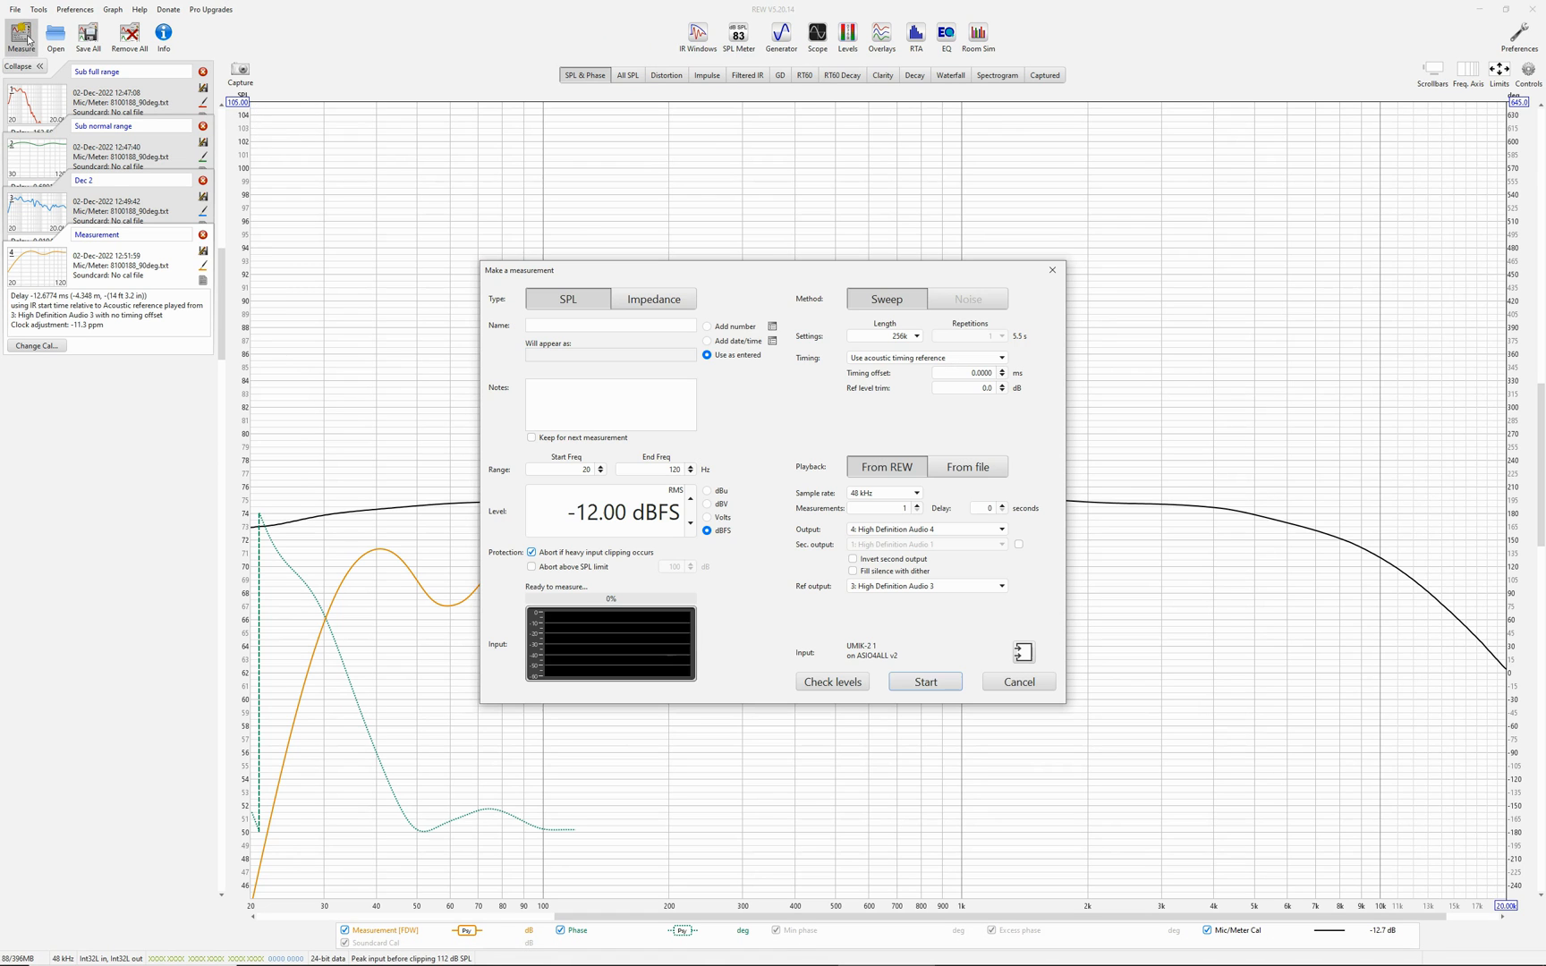
click(930, 688)
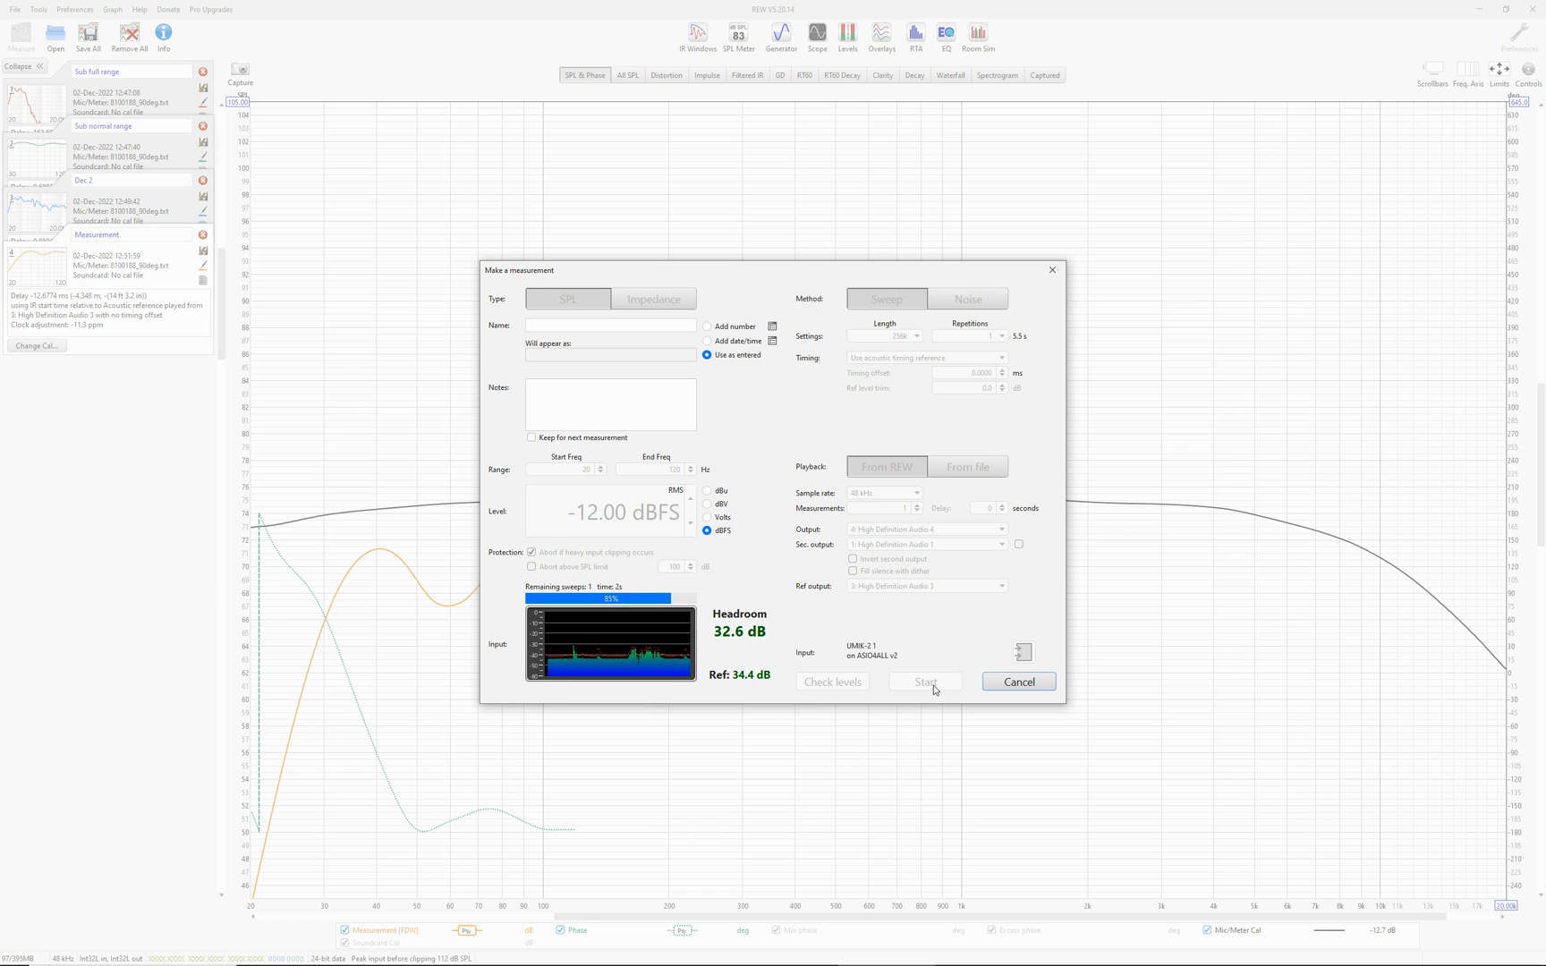
click(998, 960)
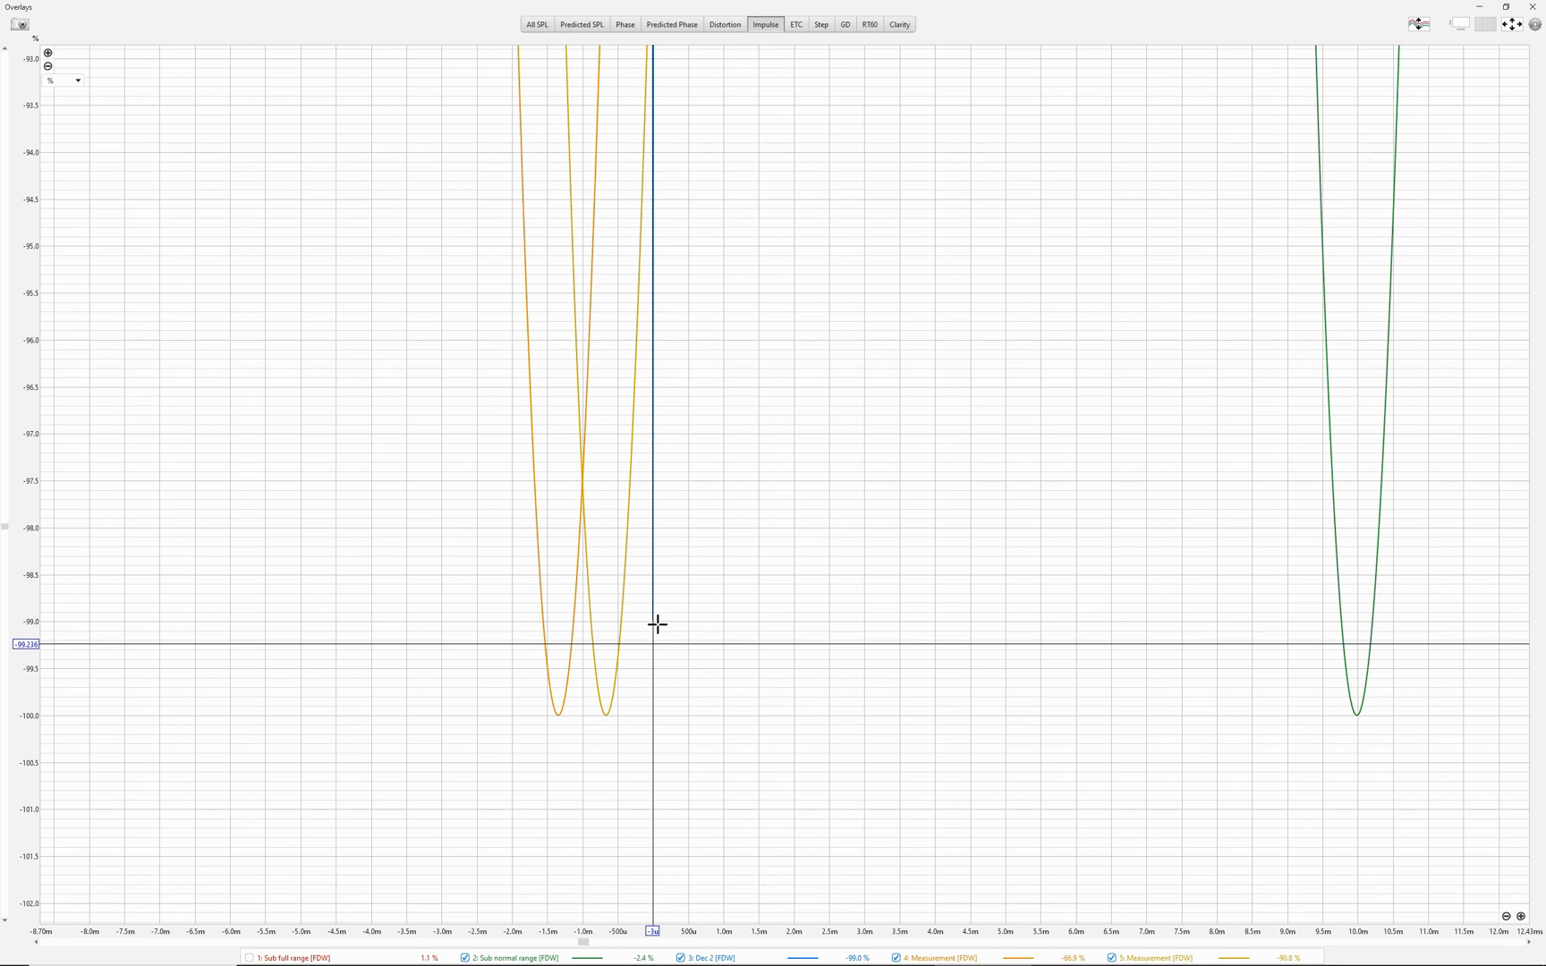
click(1478, 9)
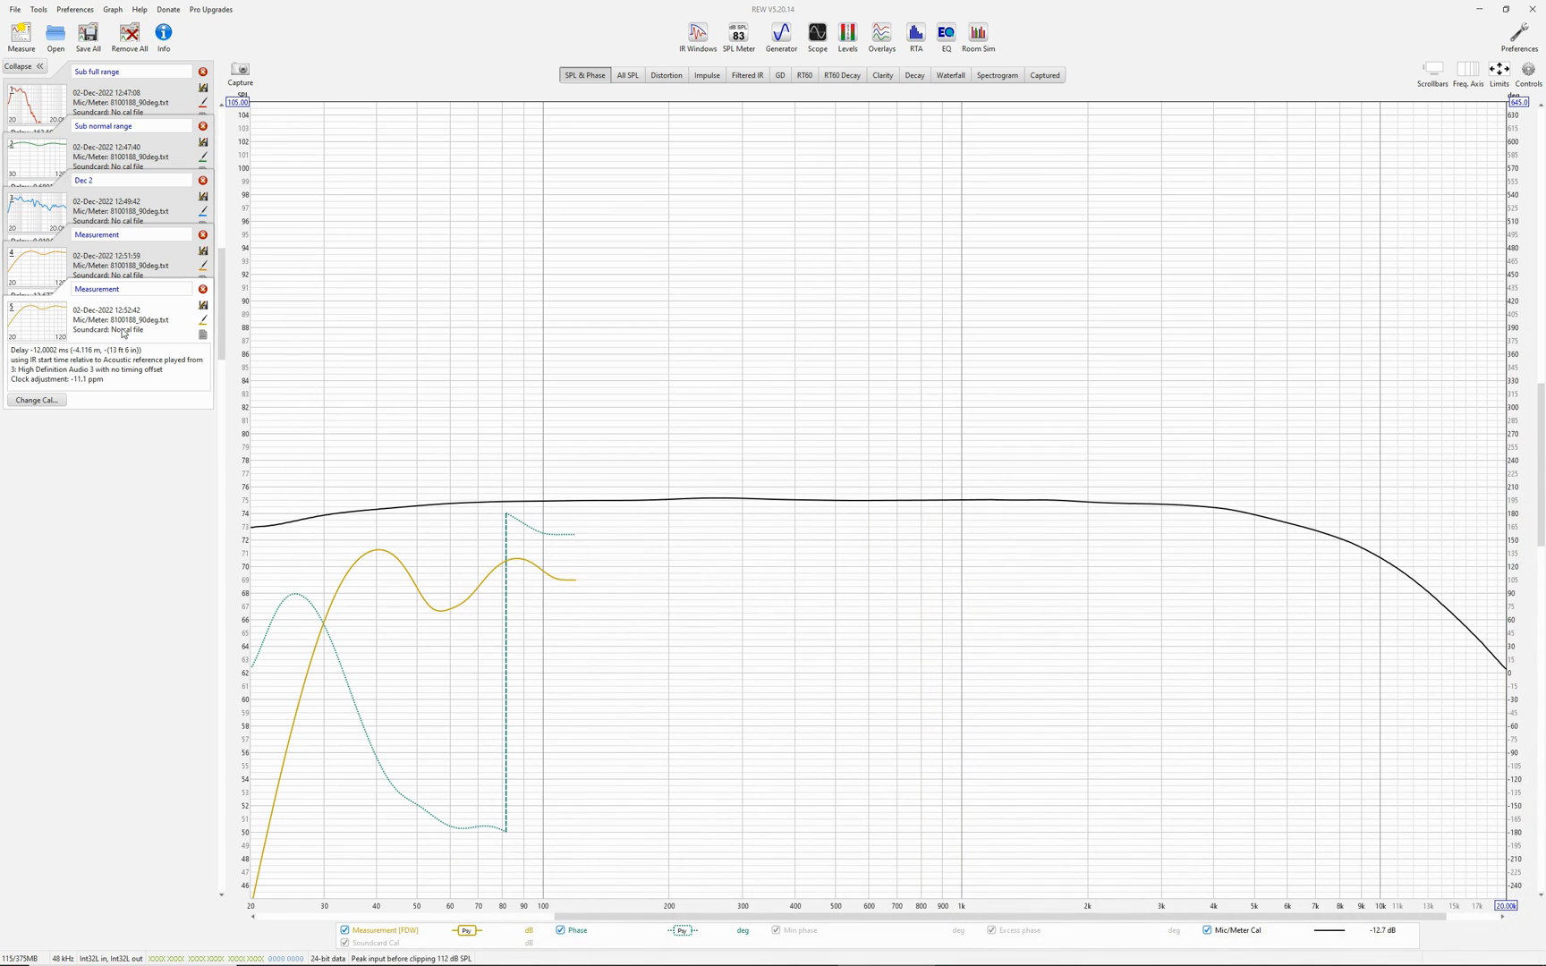
click(21, 36)
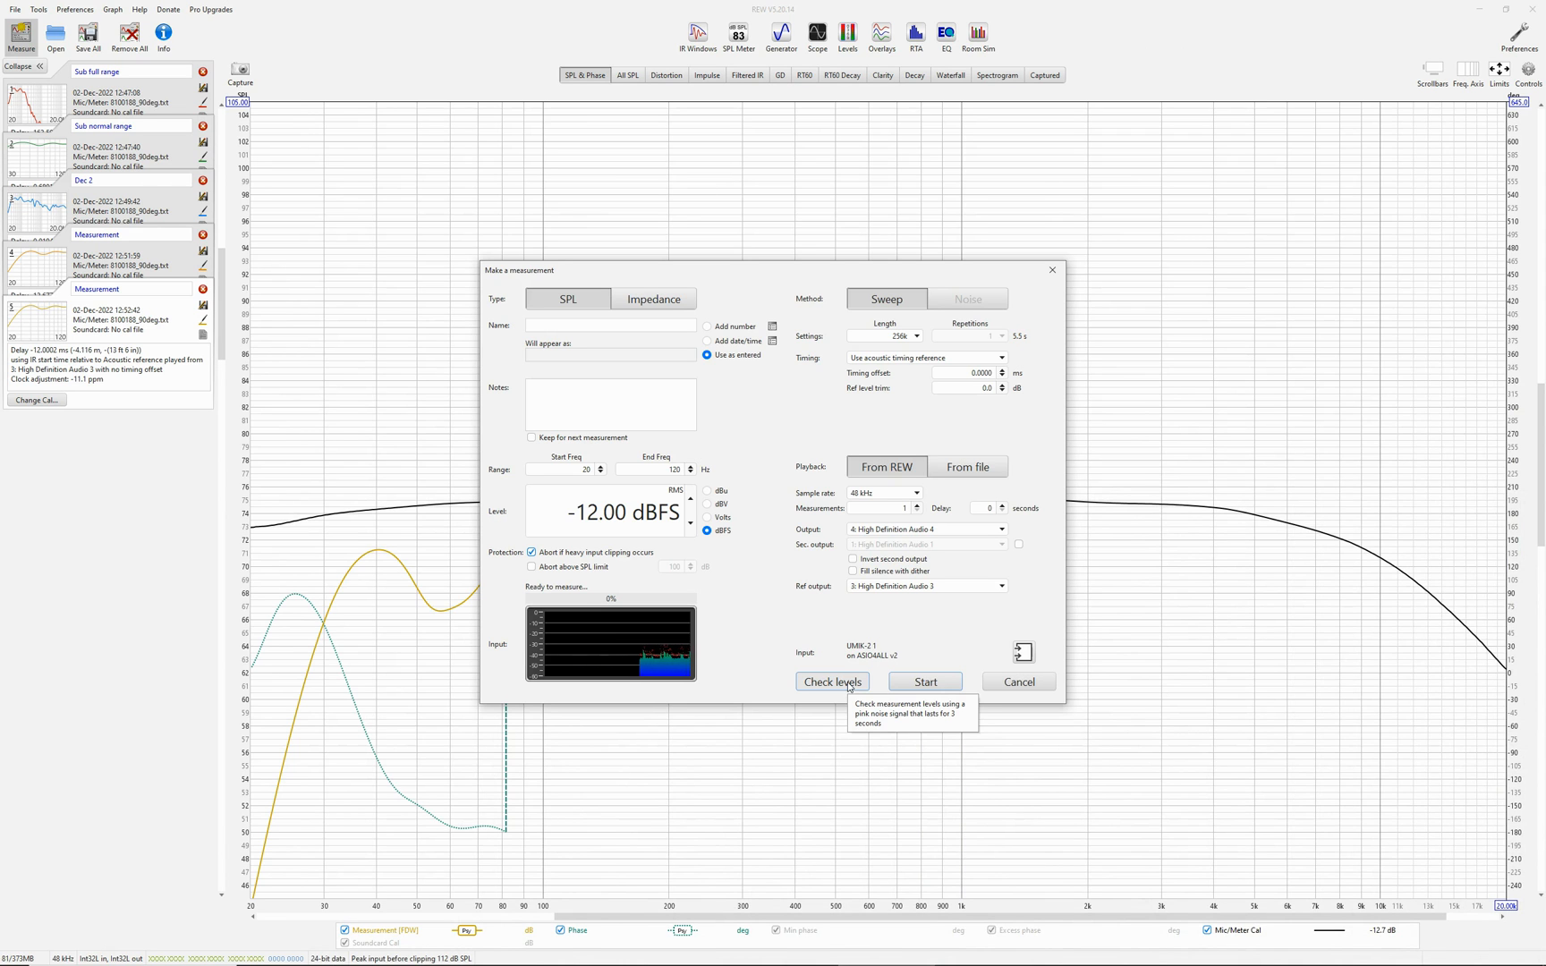
click(1078, 953)
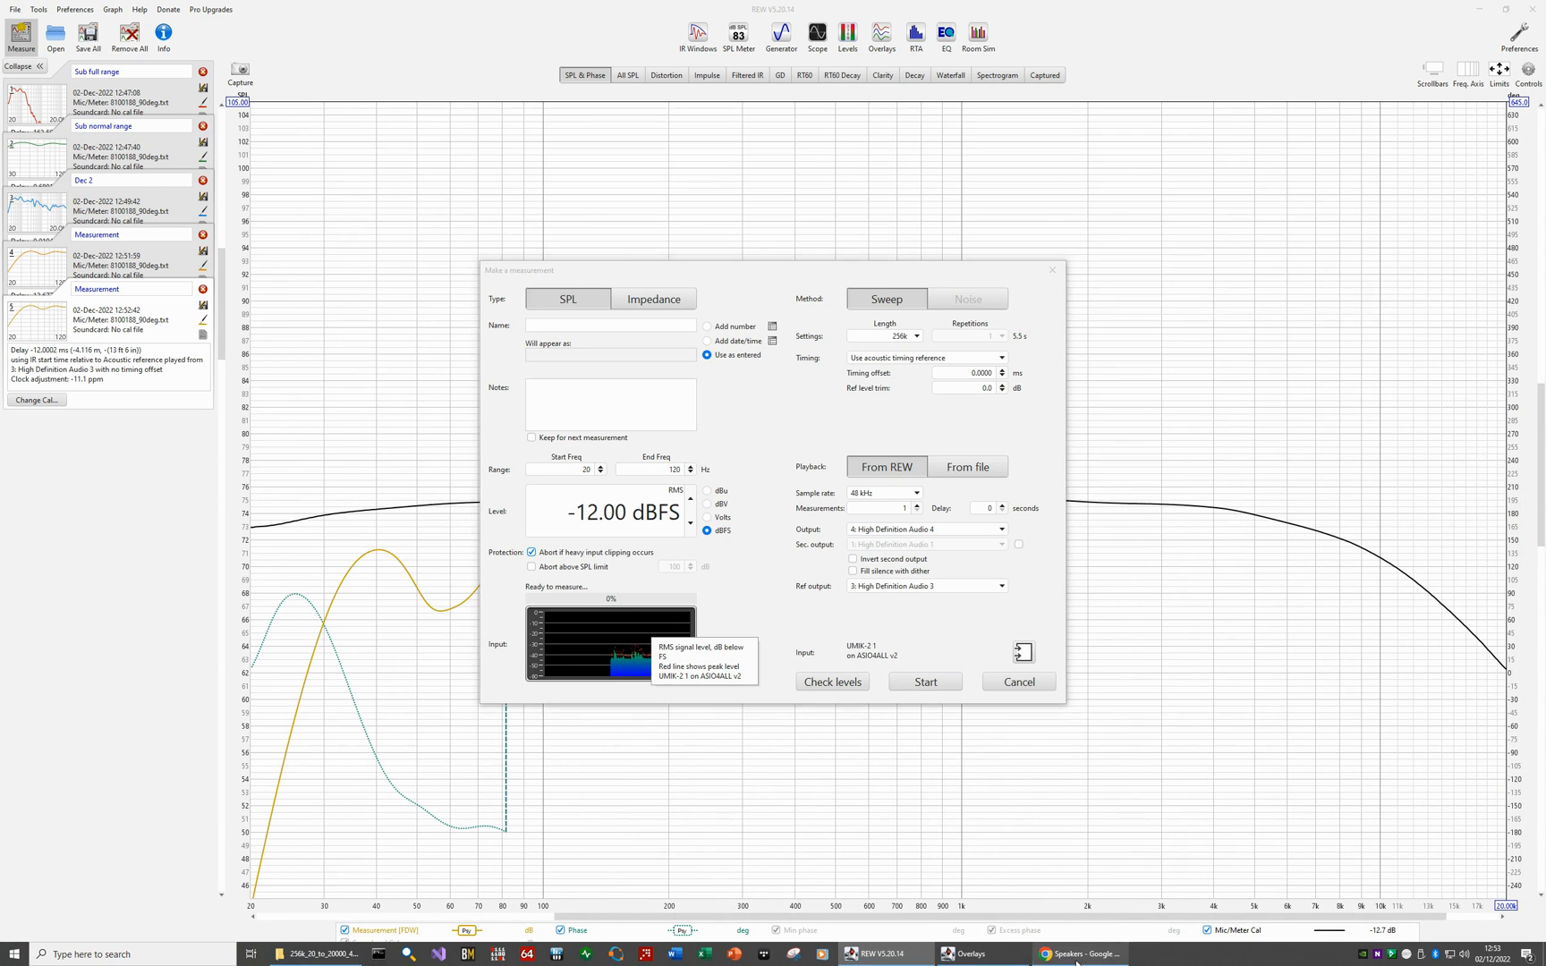
click(1052, 270)
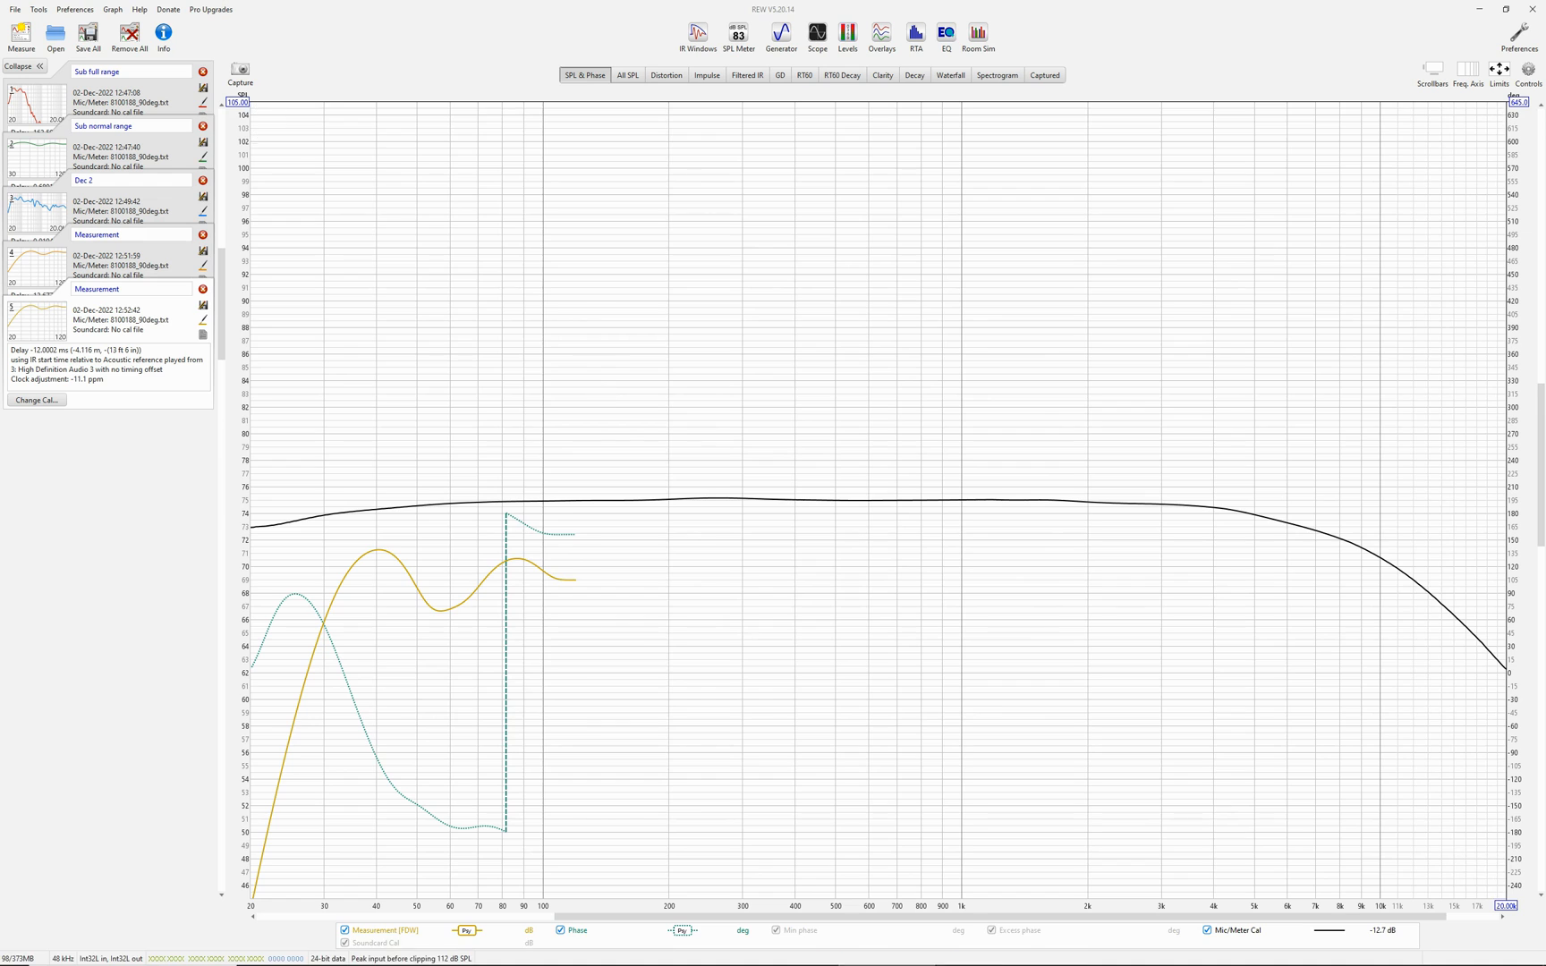
Step: Check the Subwoofer 1 level on the Marantz speaker levels page in Chrome
click(1080, 954)
click(331, 311)
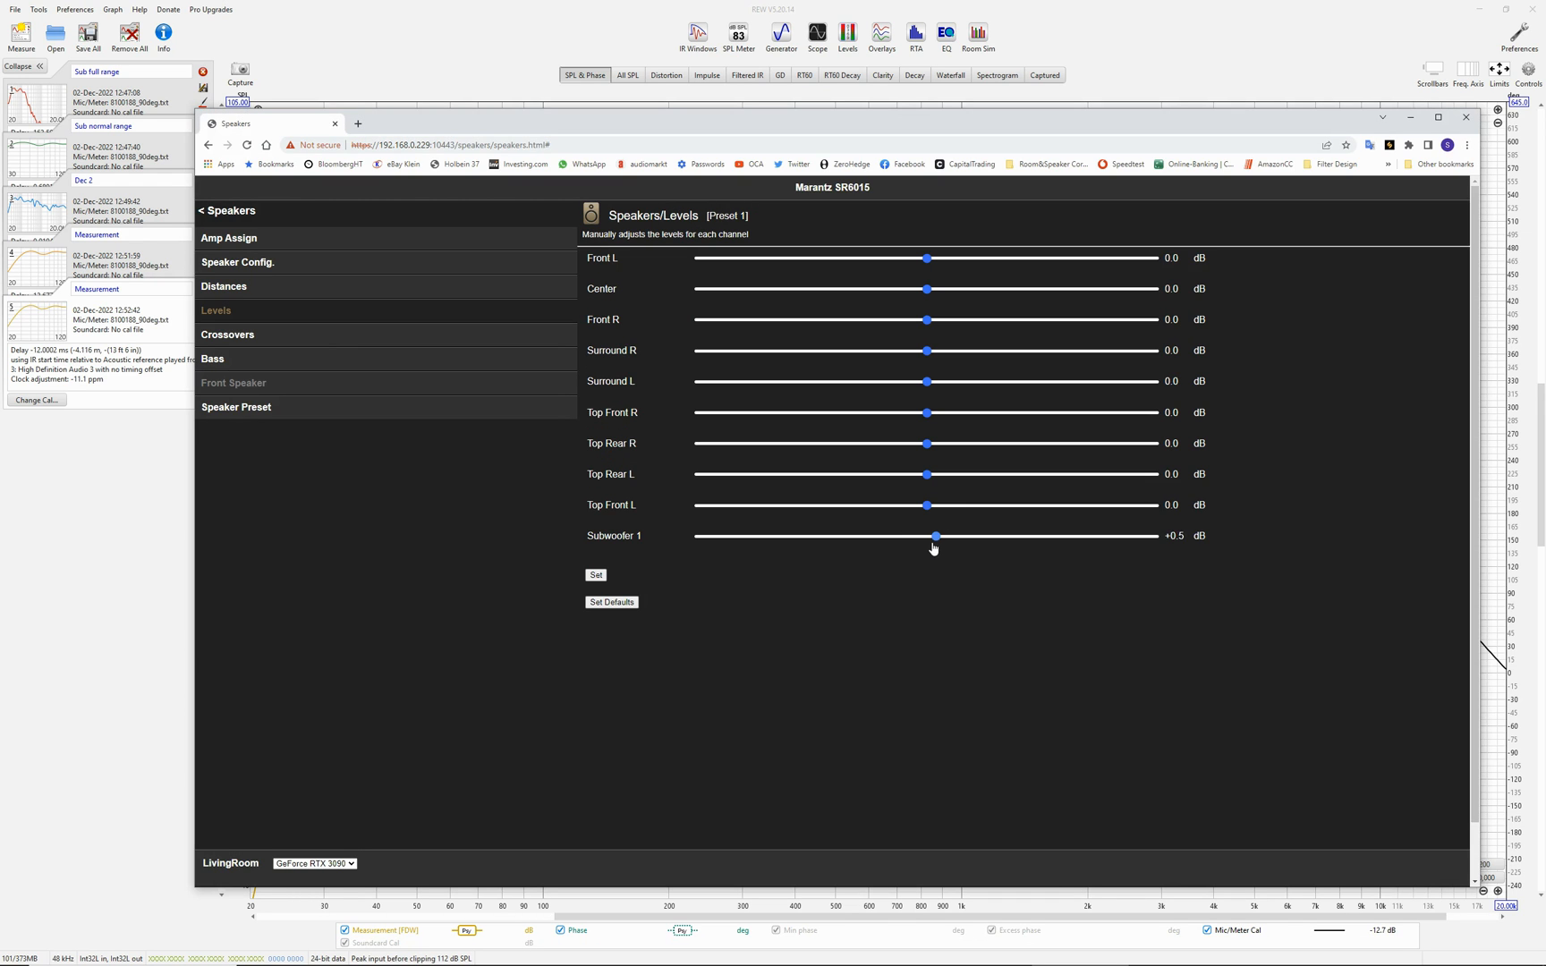
click(1411, 117)
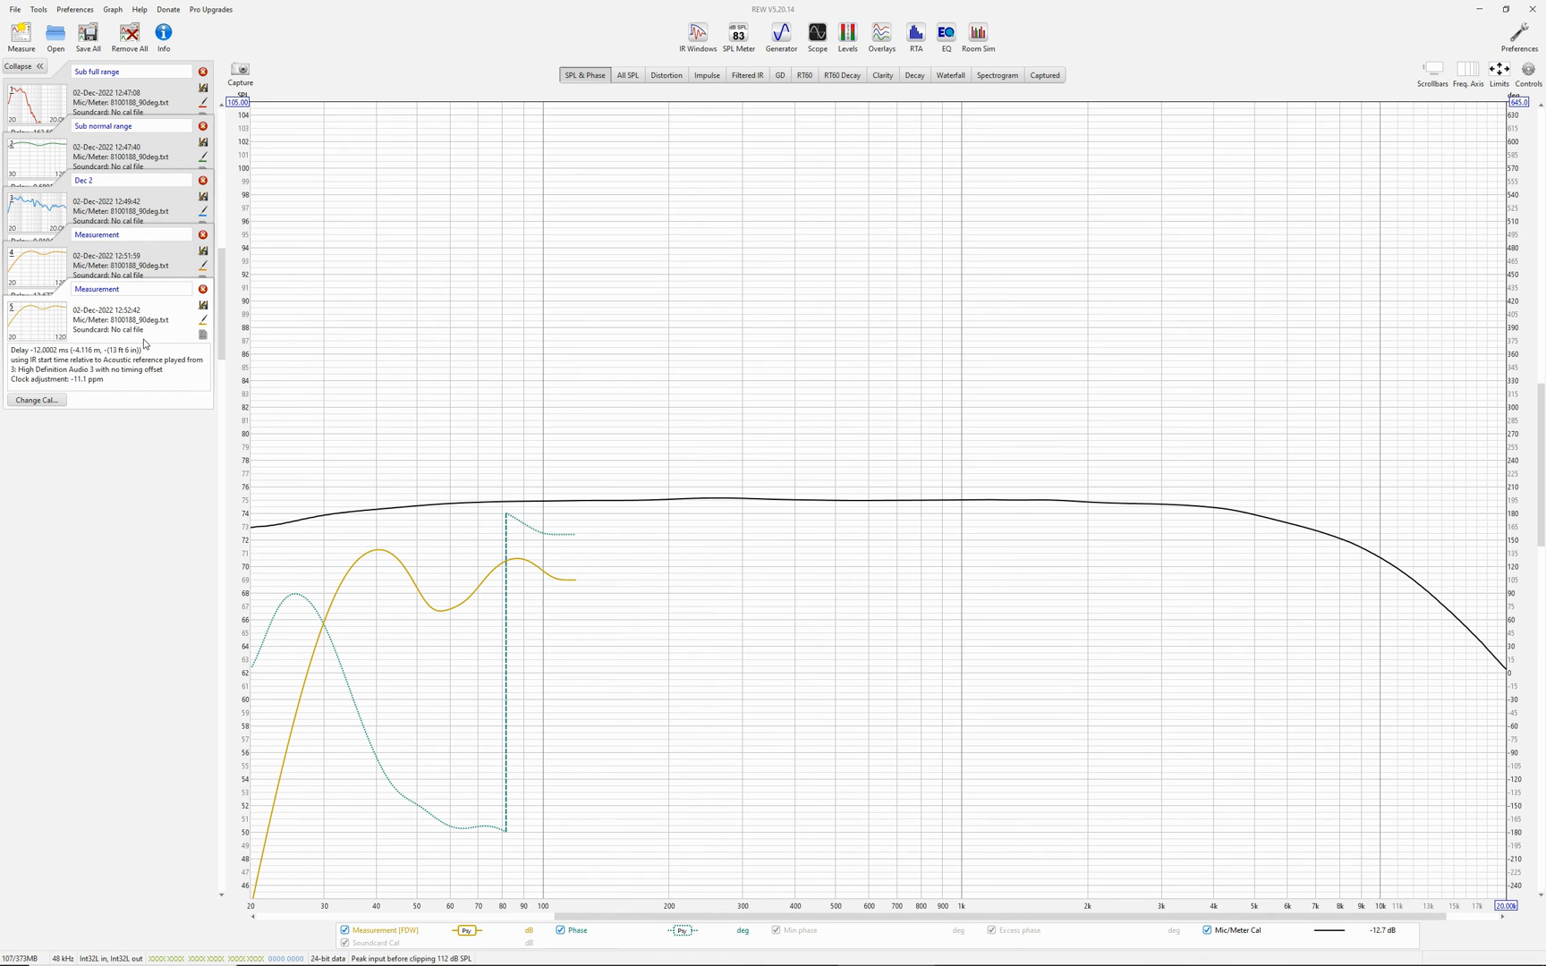
Step: Rename the newest measurement as "SUb" and the first measurement as "SUB"
click(149, 288)
text(SUb)
key(Return)
click(150, 76)
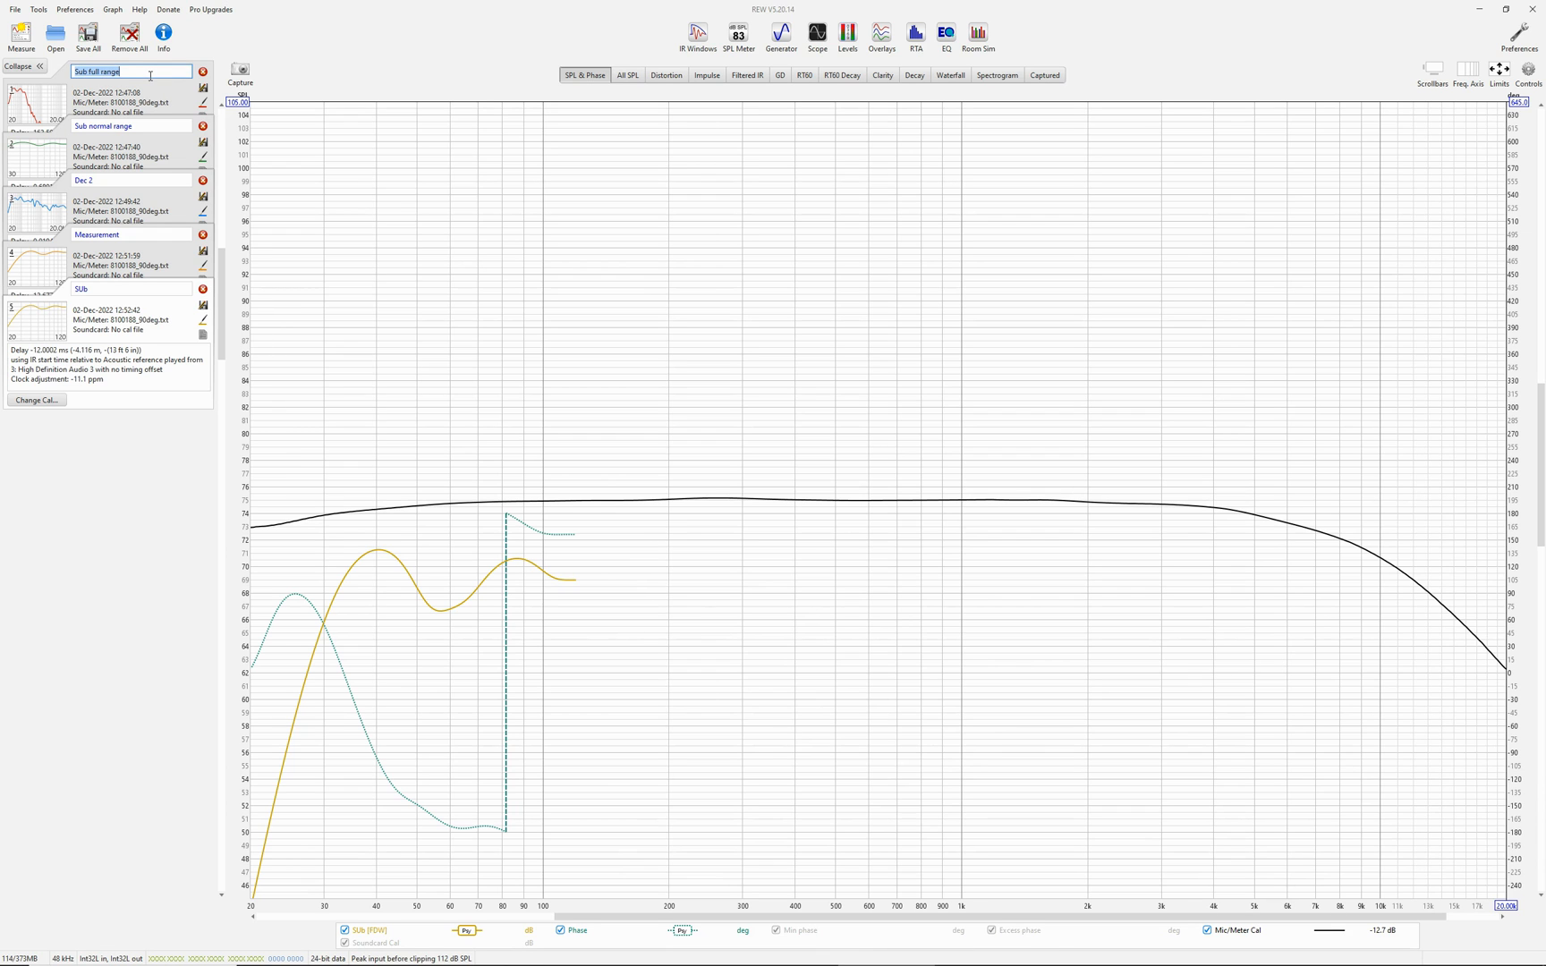
text(SUB)
key(Return)
Step: Open the EQ window for the first measurement, maximize it and collapse its lower waterfall graph
click(163, 90)
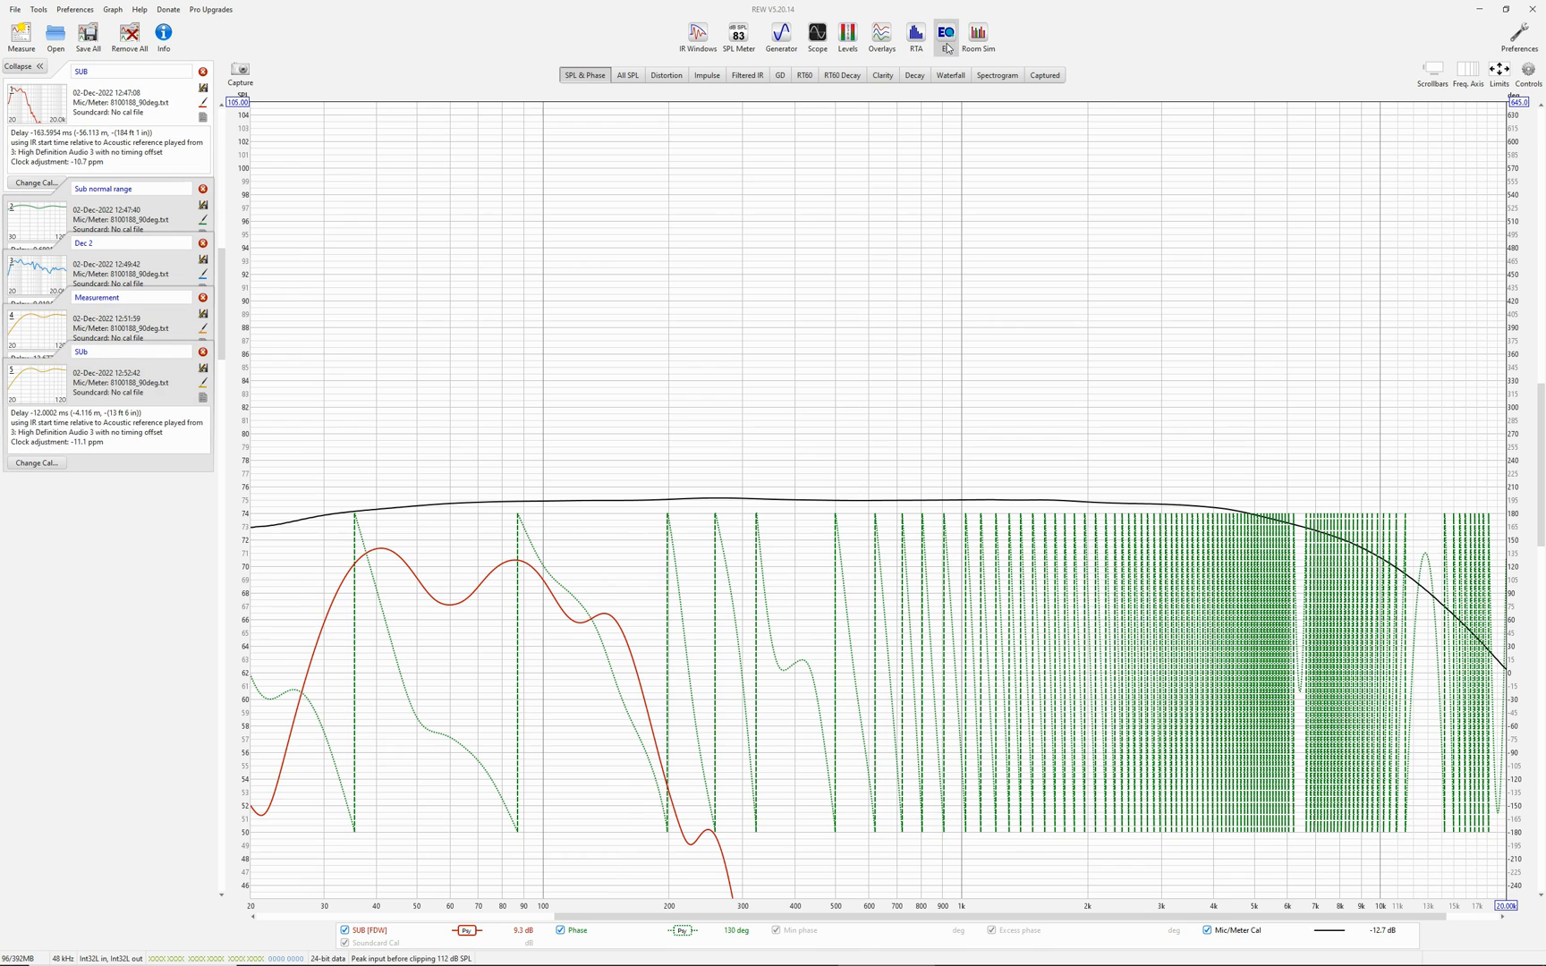
click(946, 41)
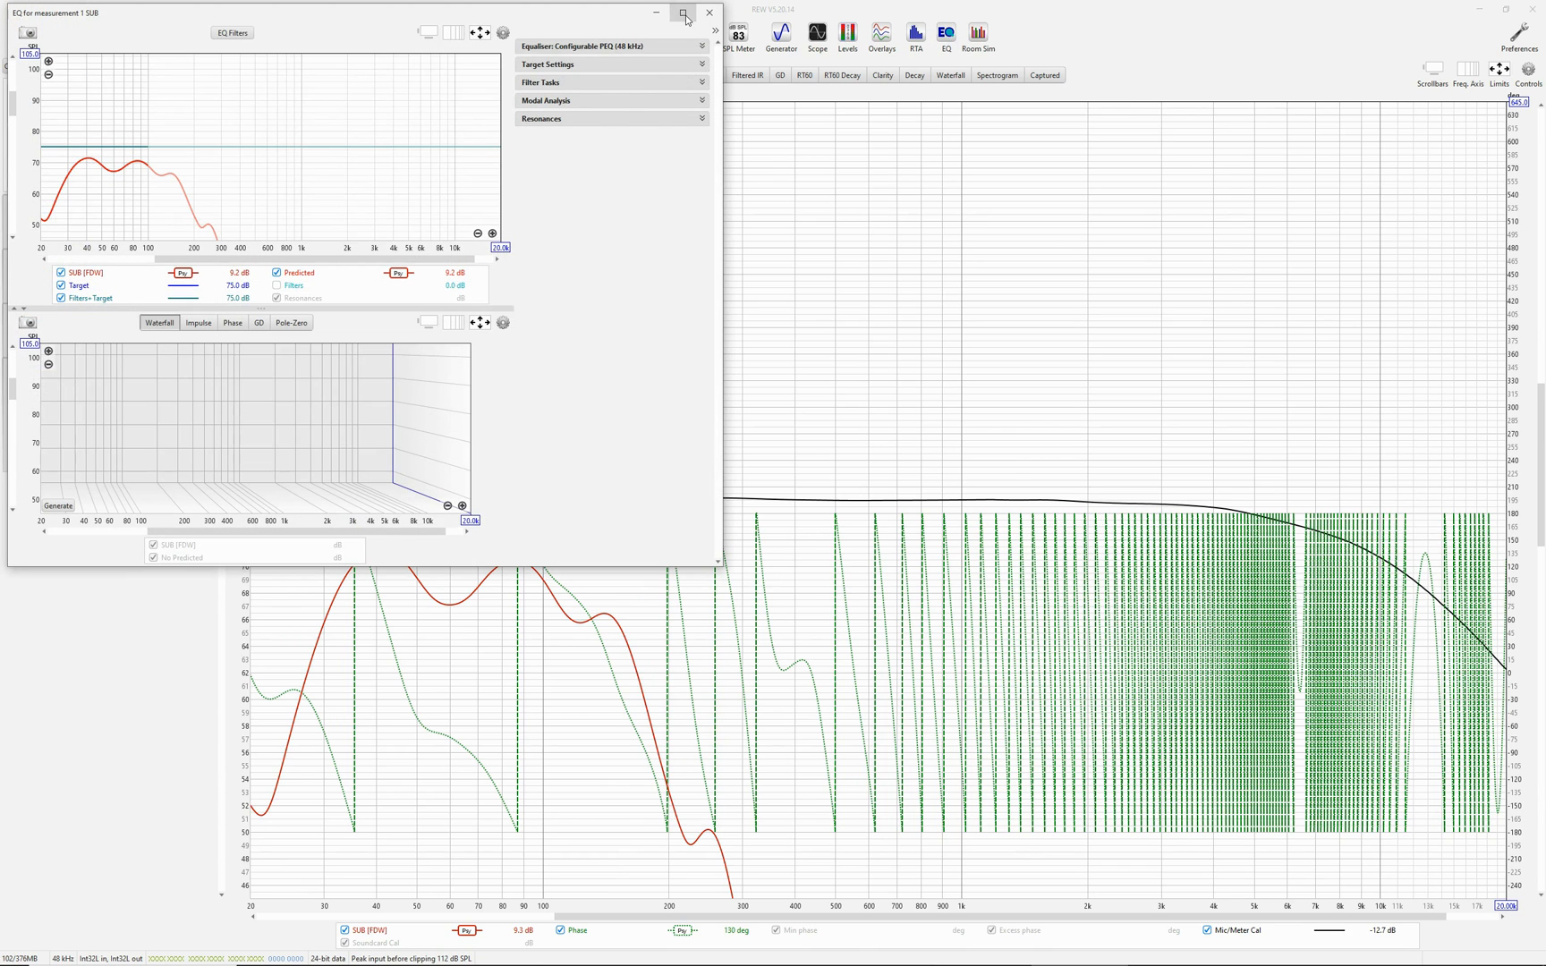
click(682, 13)
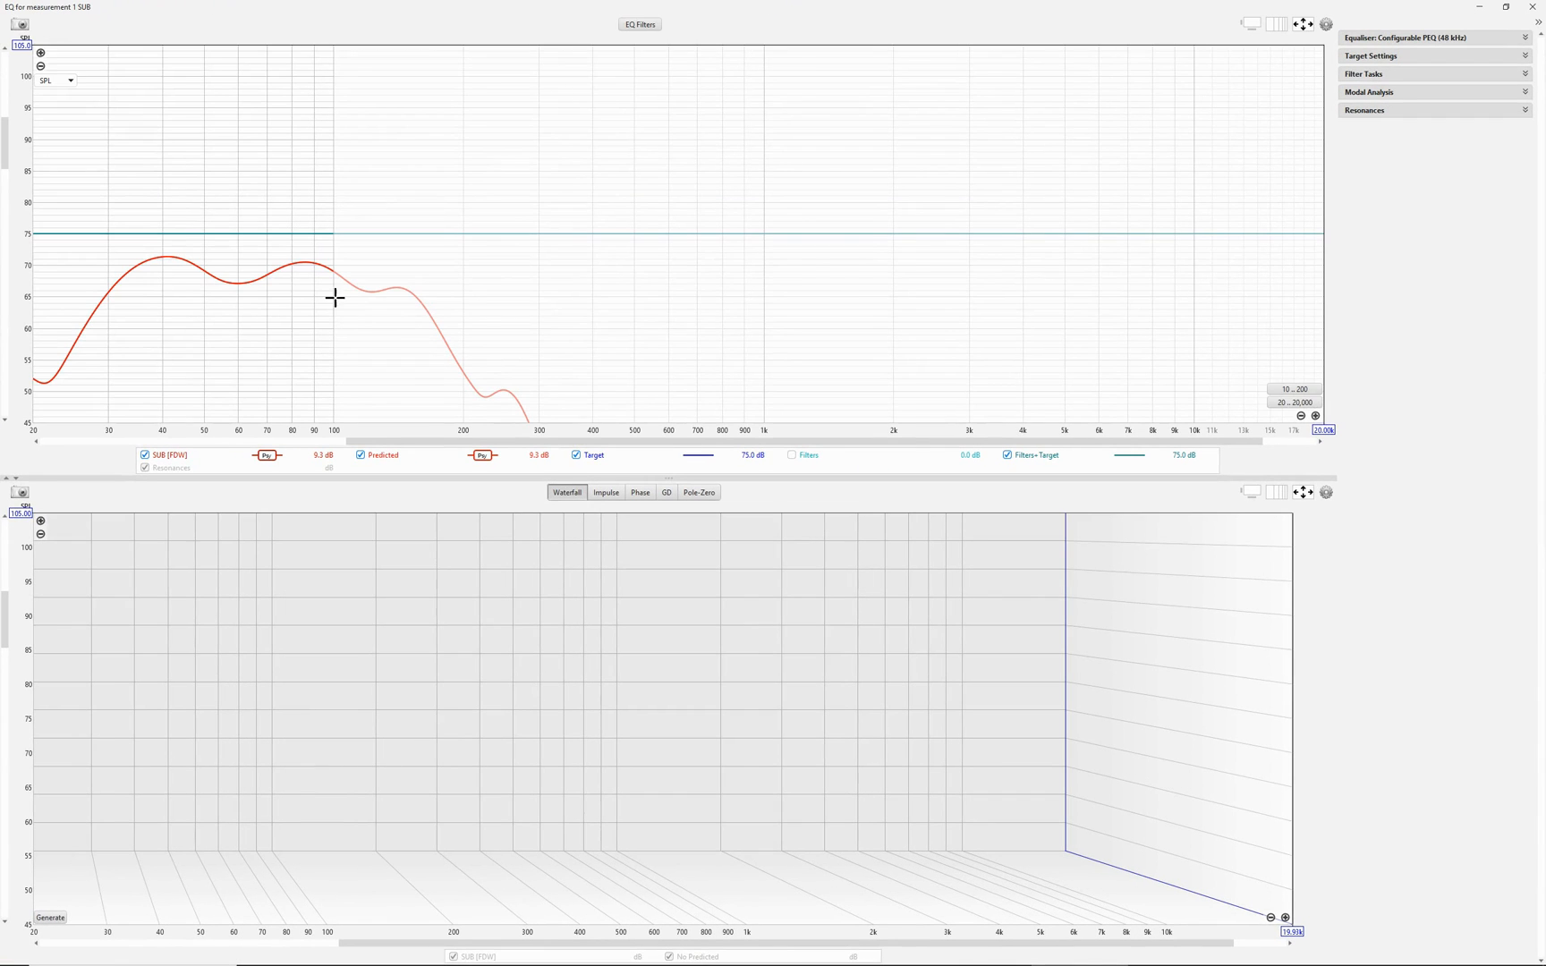
click(15, 478)
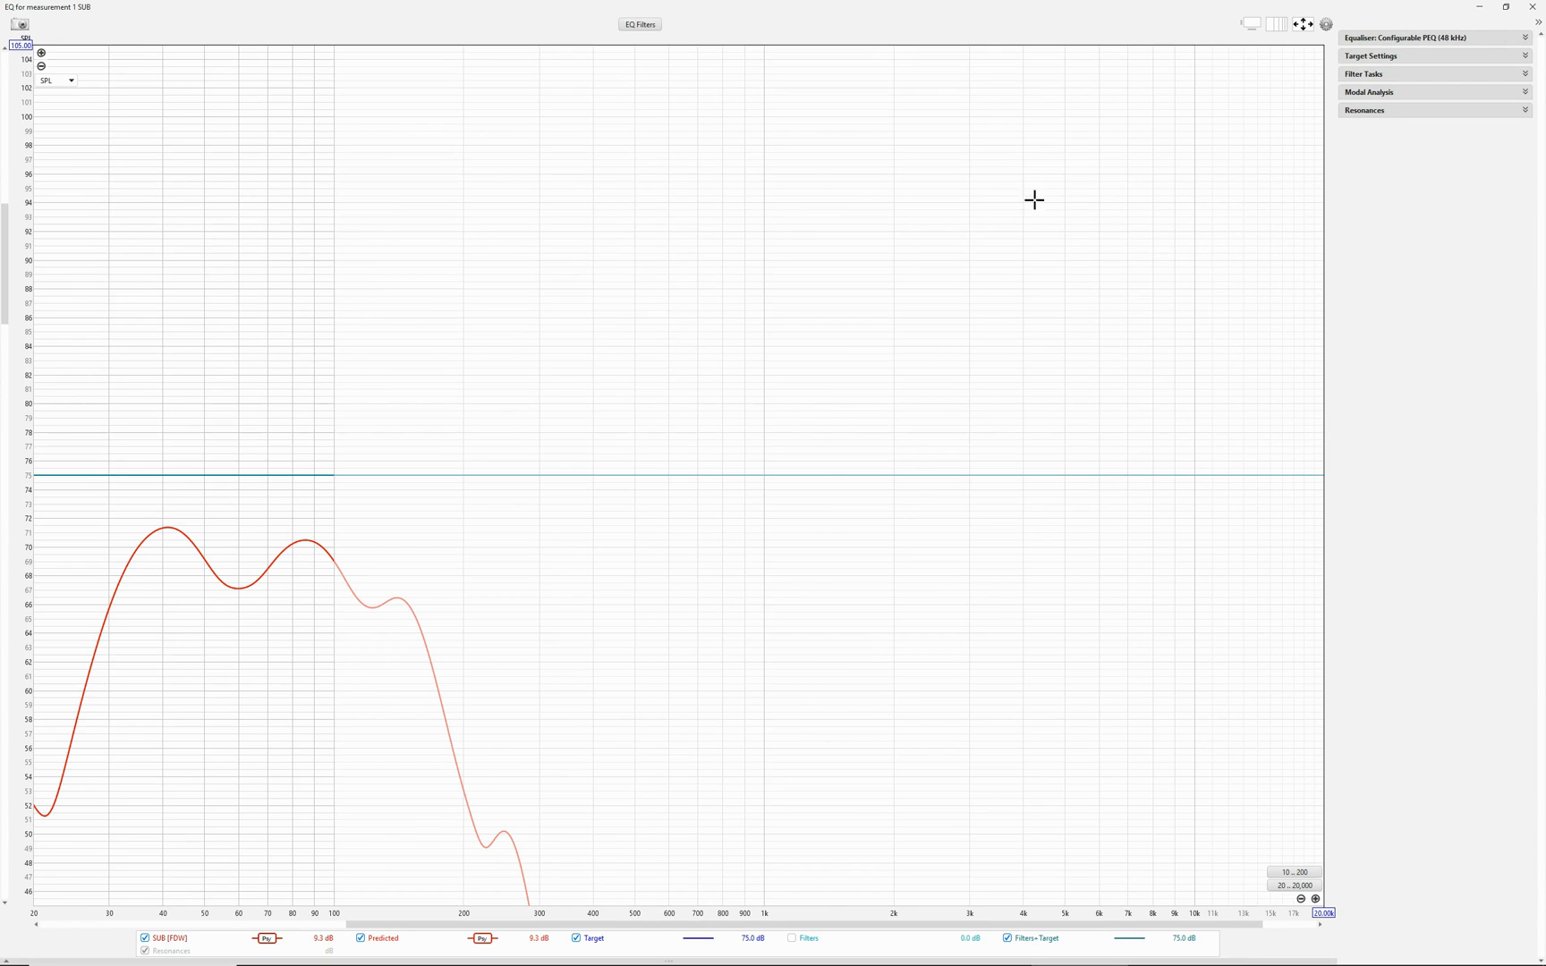
Step: Calculate the EQ target level from the first measurement's response in the target settings
click(1298, 29)
click(777, 517)
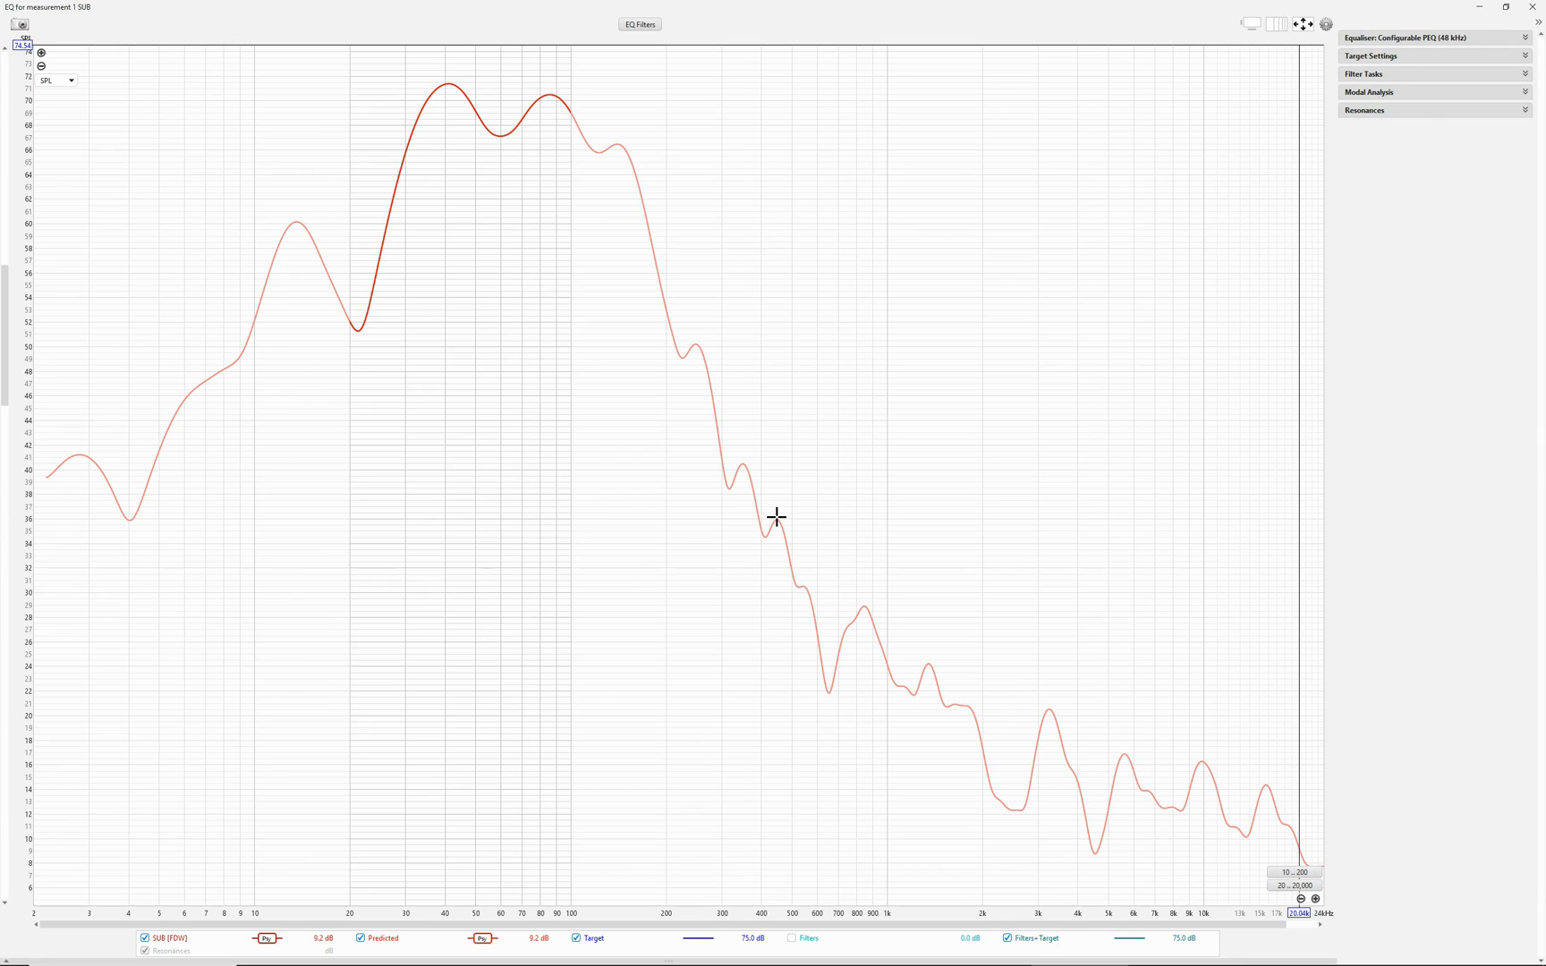
click(1394, 59)
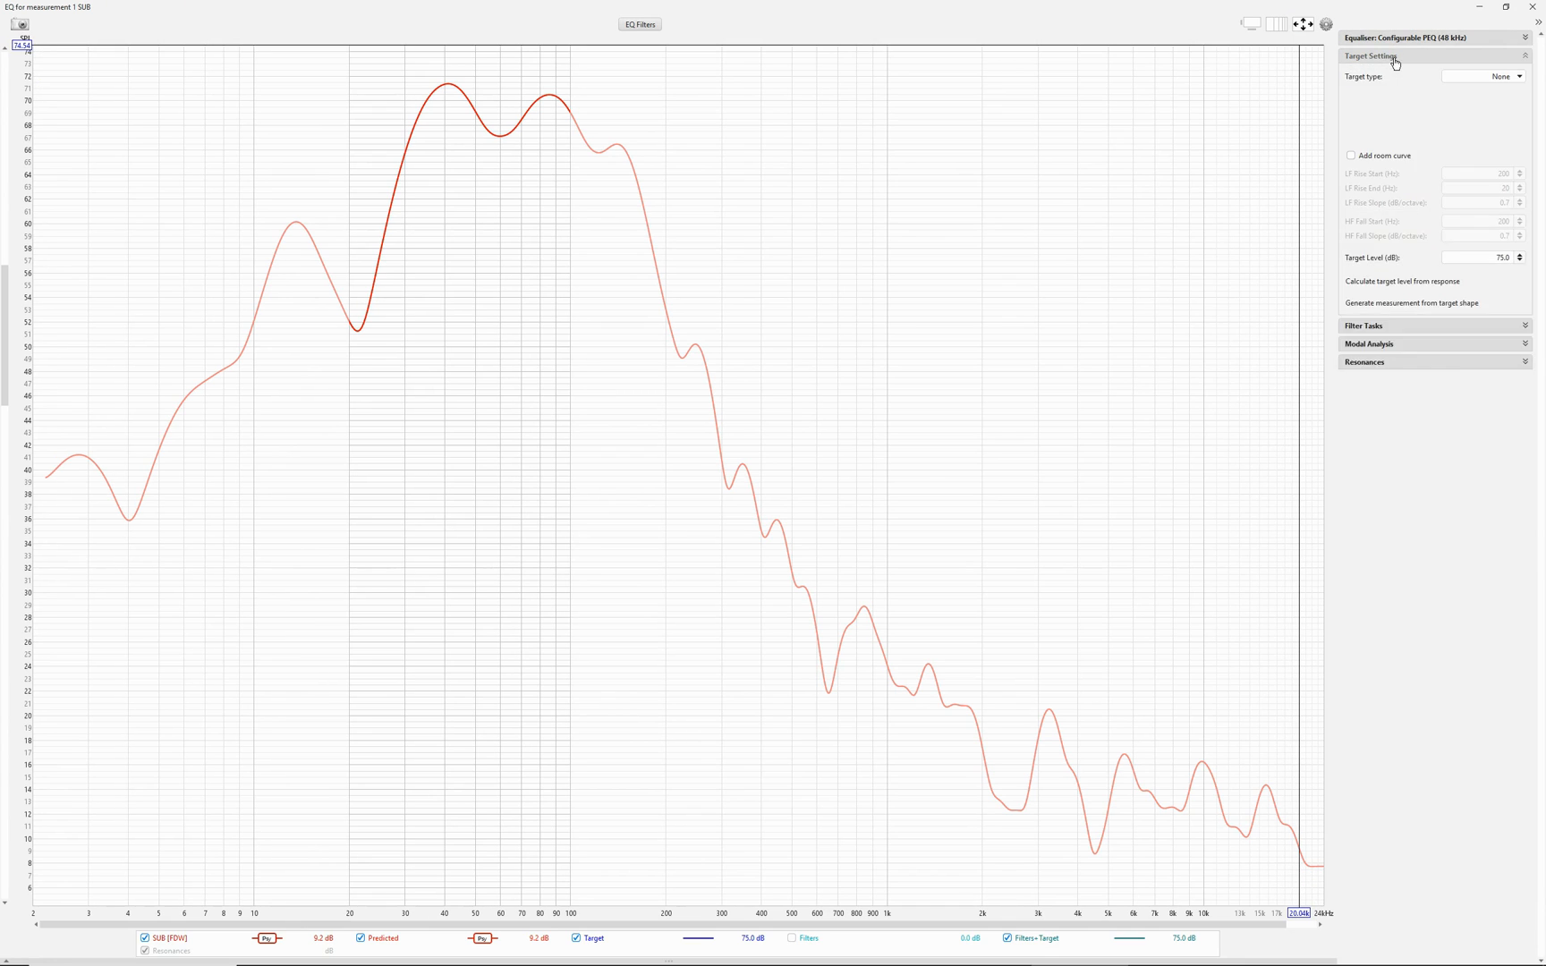
click(1408, 282)
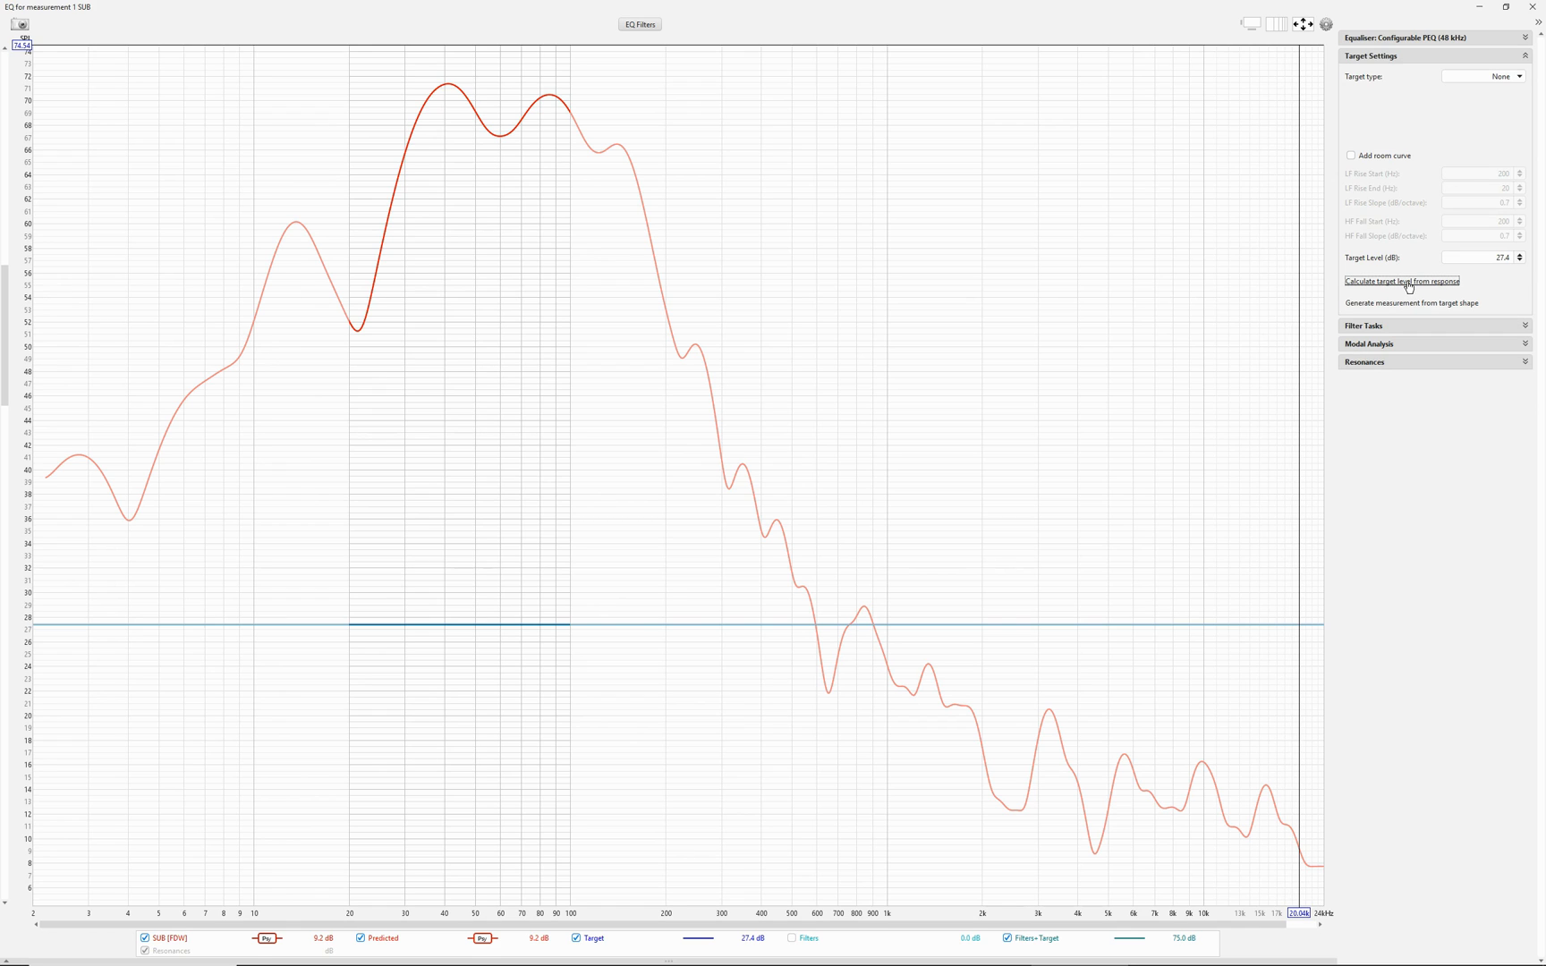
Step: Add the room curve to the EQ target and raise the target level to 65.9 dB
click(1351, 156)
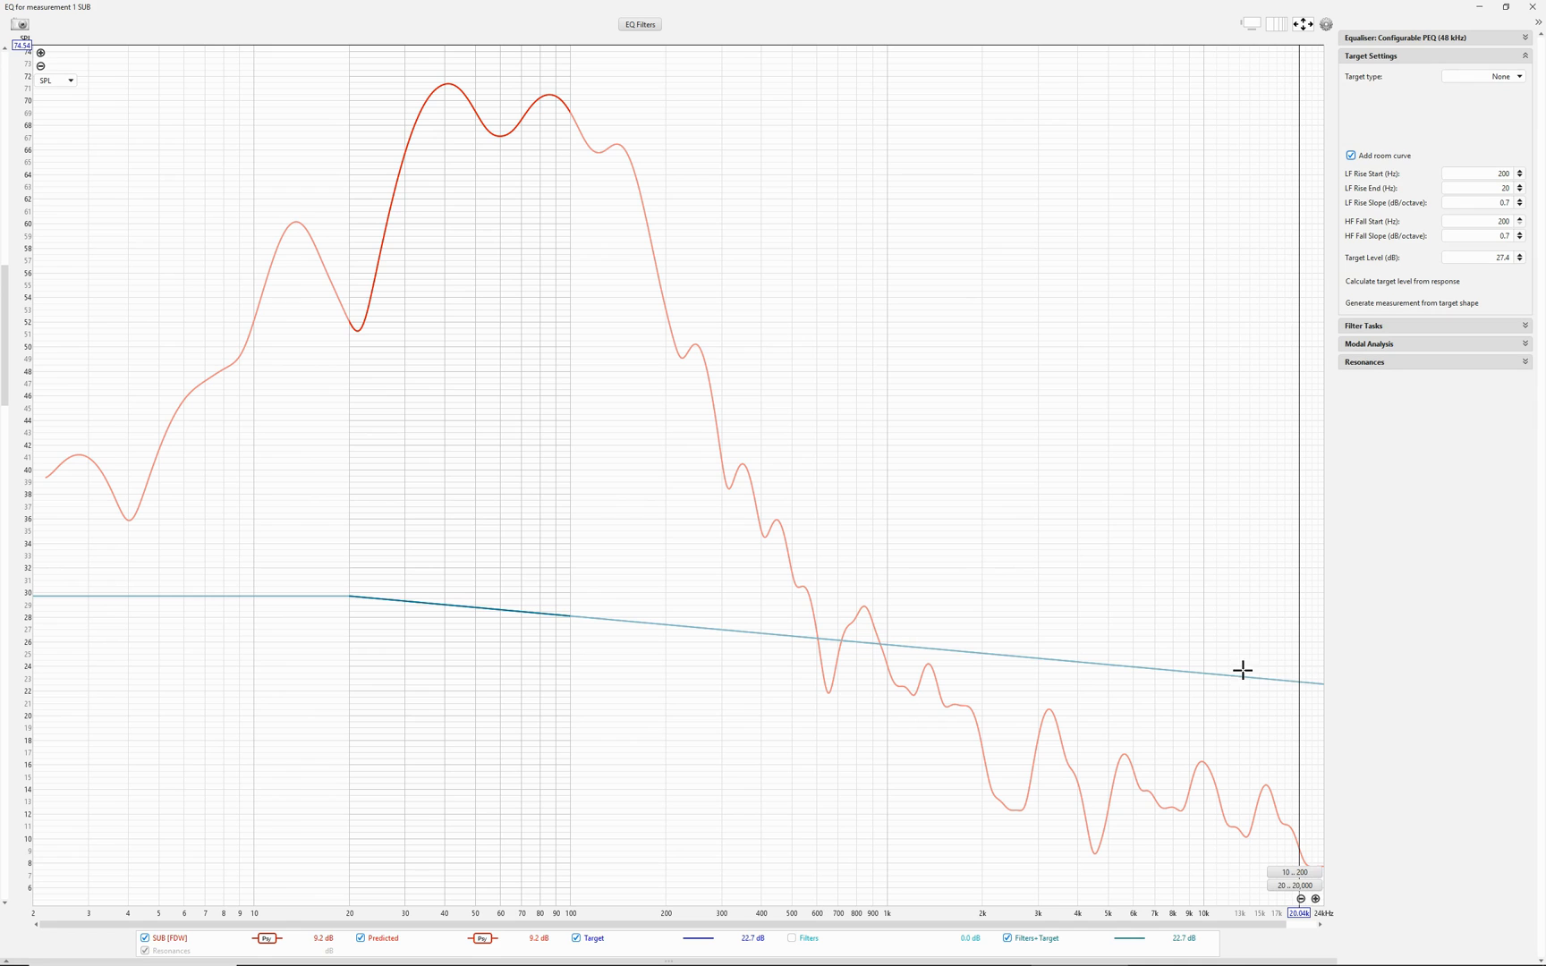
click(1520, 255)
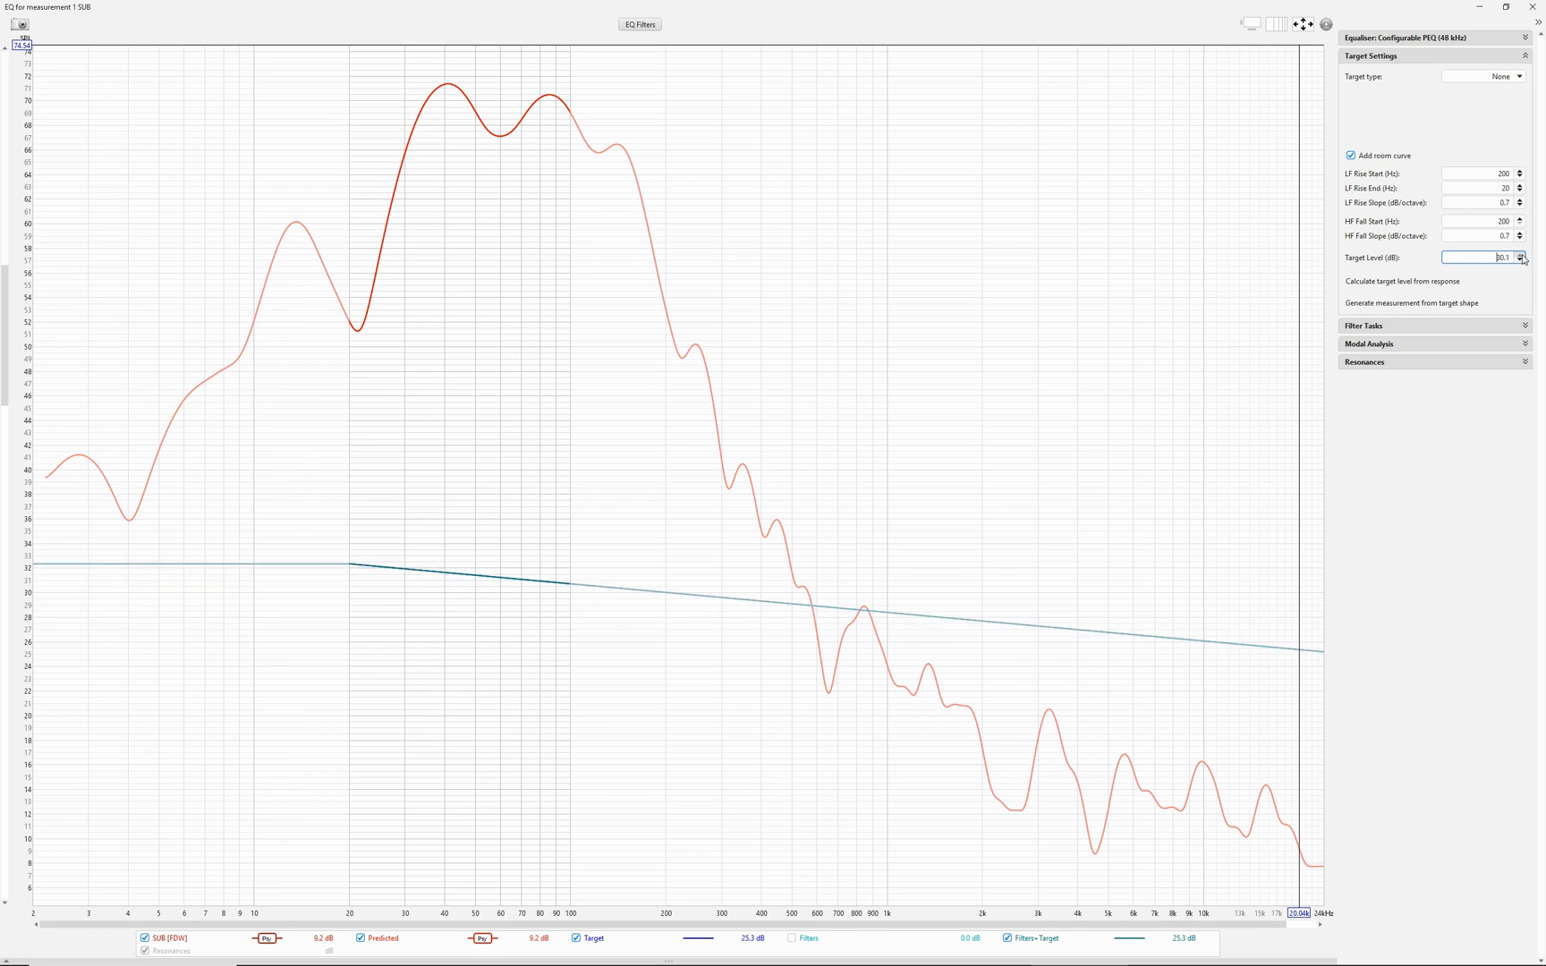
drag(1522, 258, 1523, 259)
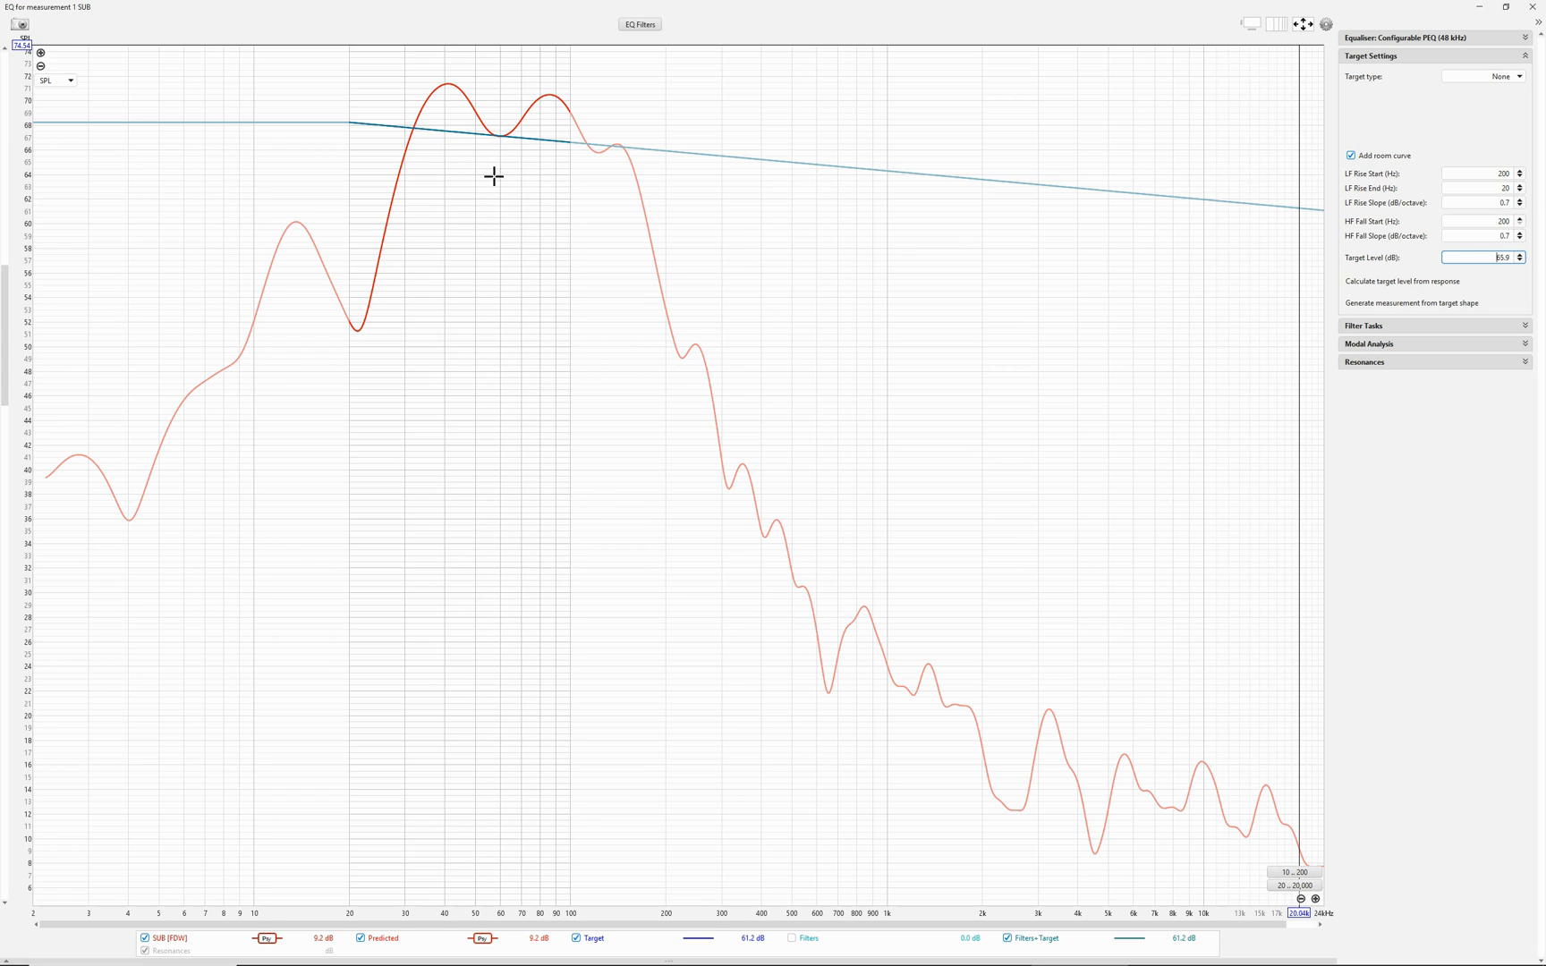
drag(1522, 258, 1521, 262)
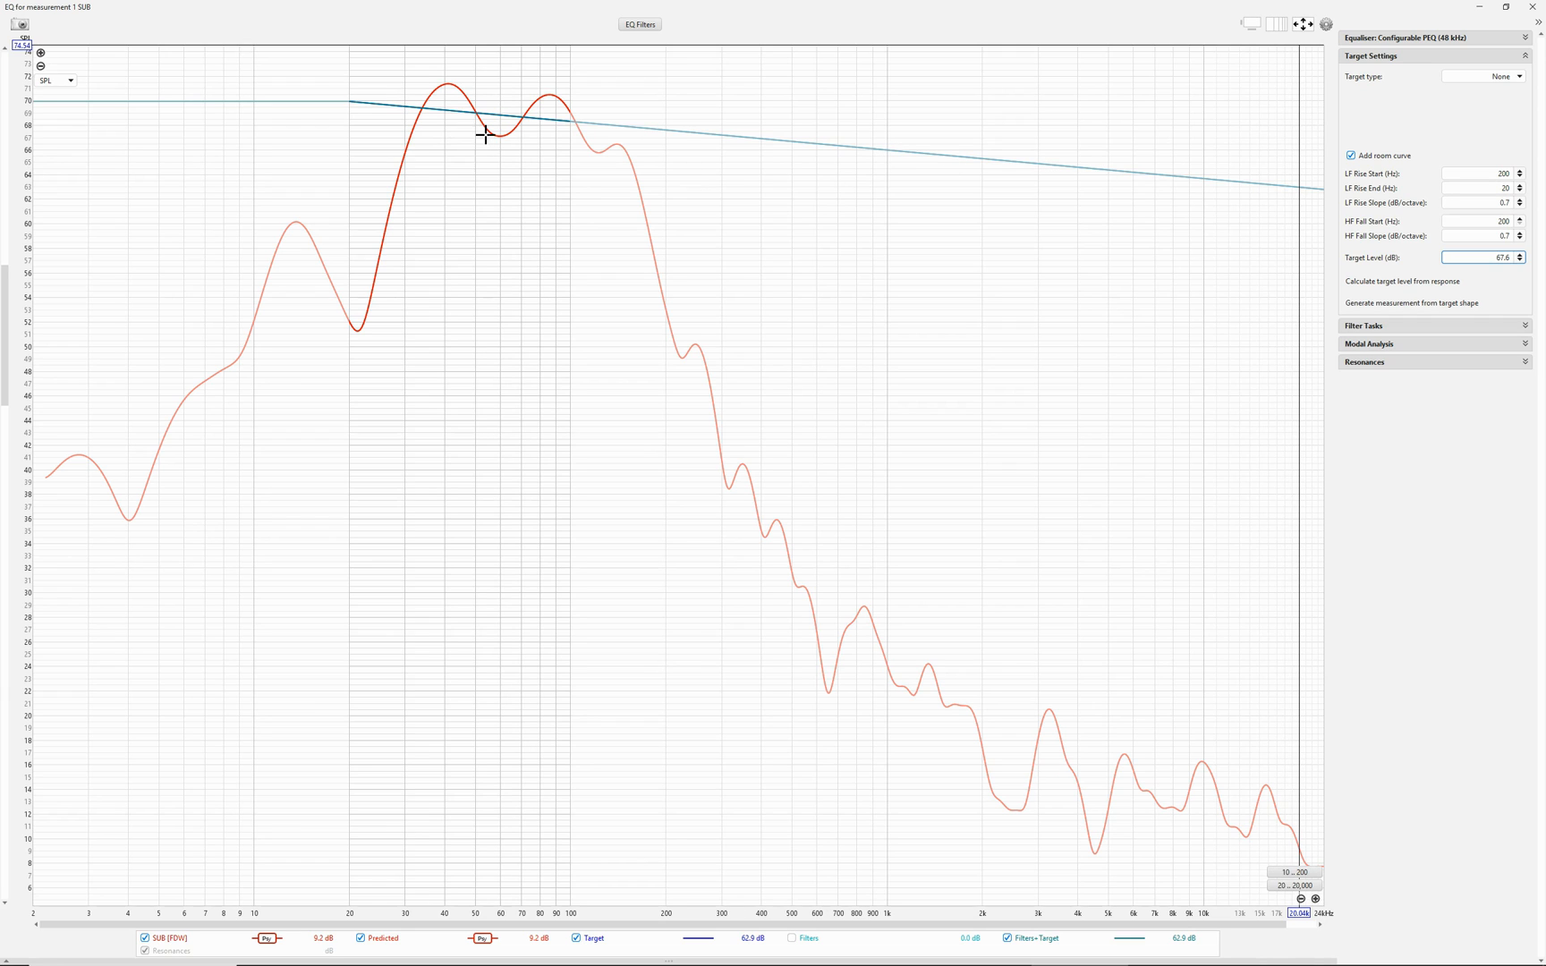
click(1520, 261)
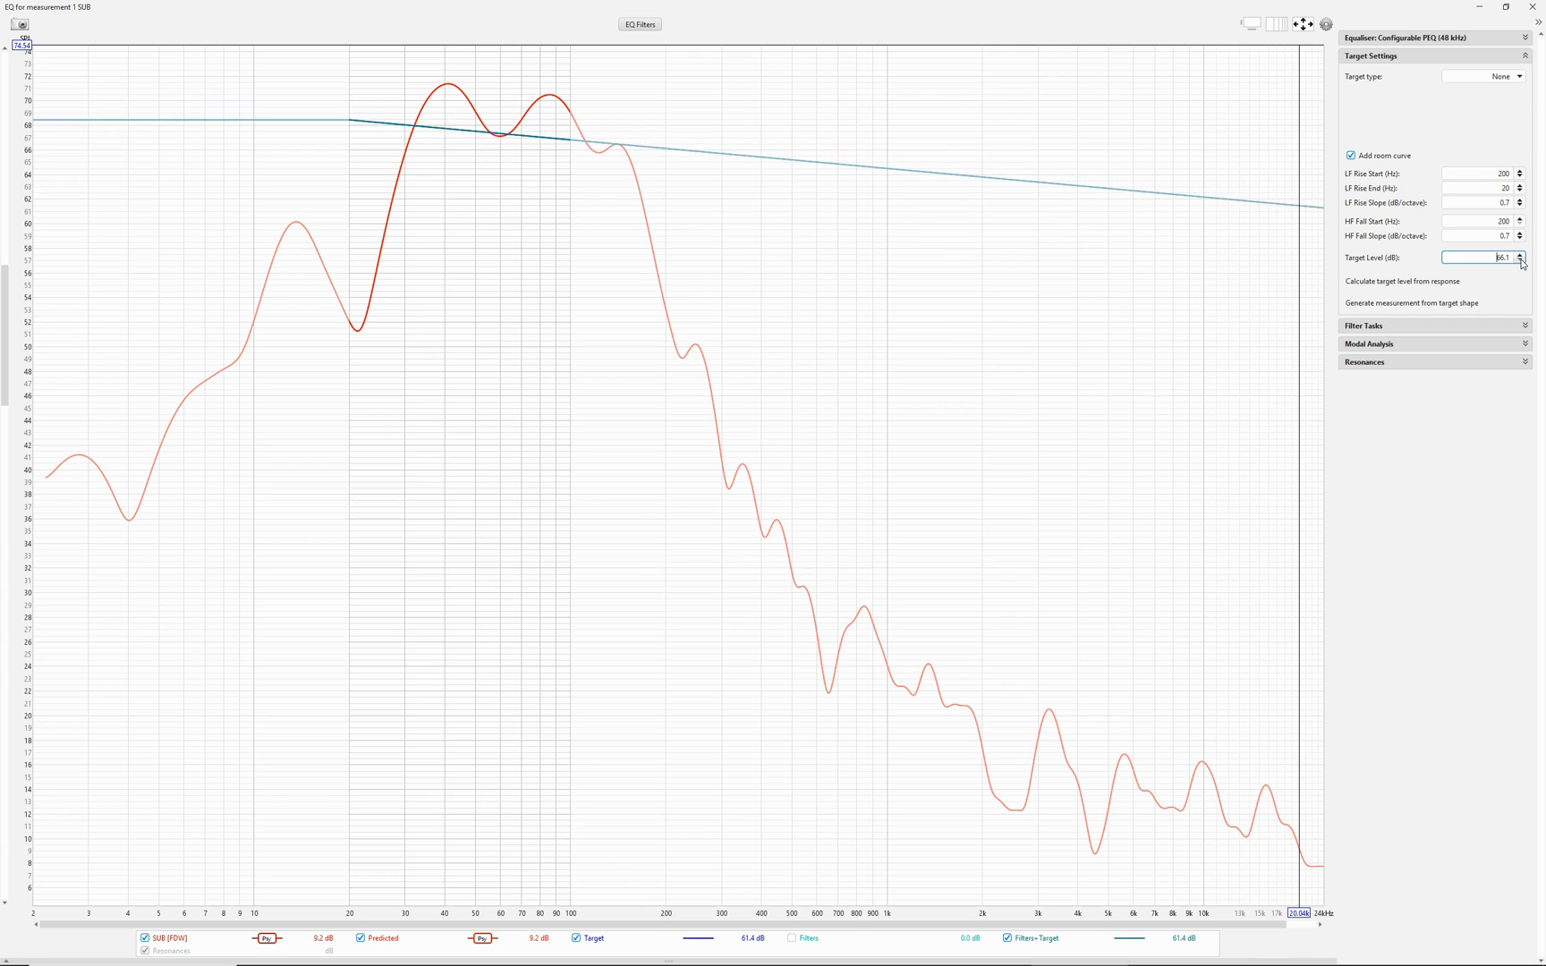
click(1520, 261)
scroll(1520, 259, up, 1)
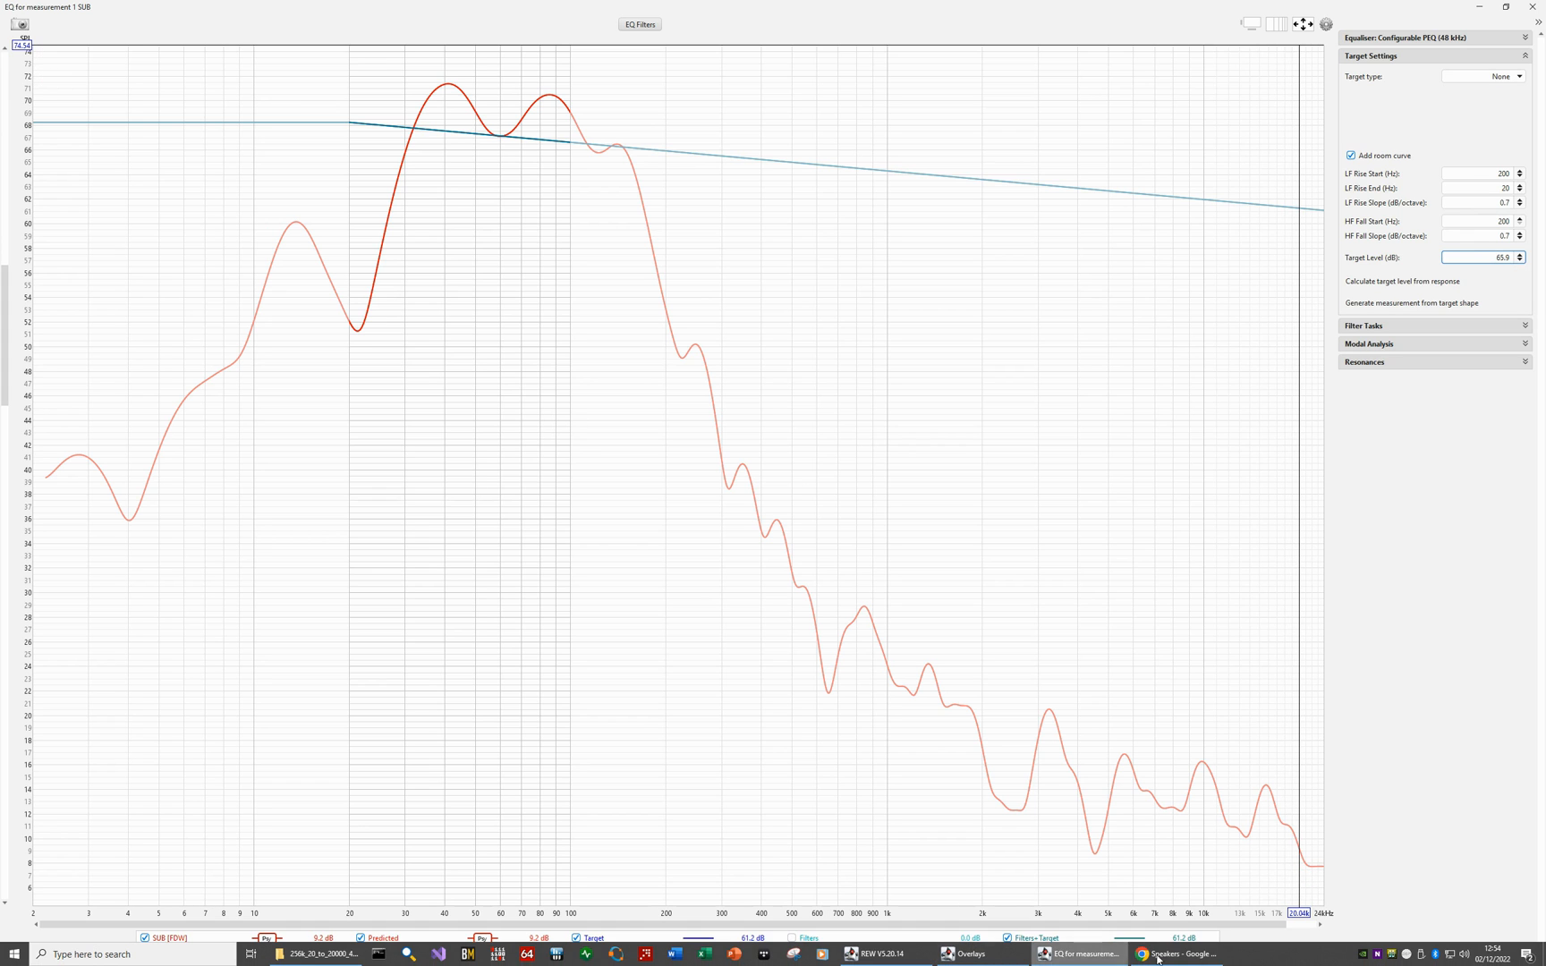
Step: Switch to Chrome to check the Subwoofer 1 level on the Marantz levels page, and return to the REW EQ window
click(1174, 953)
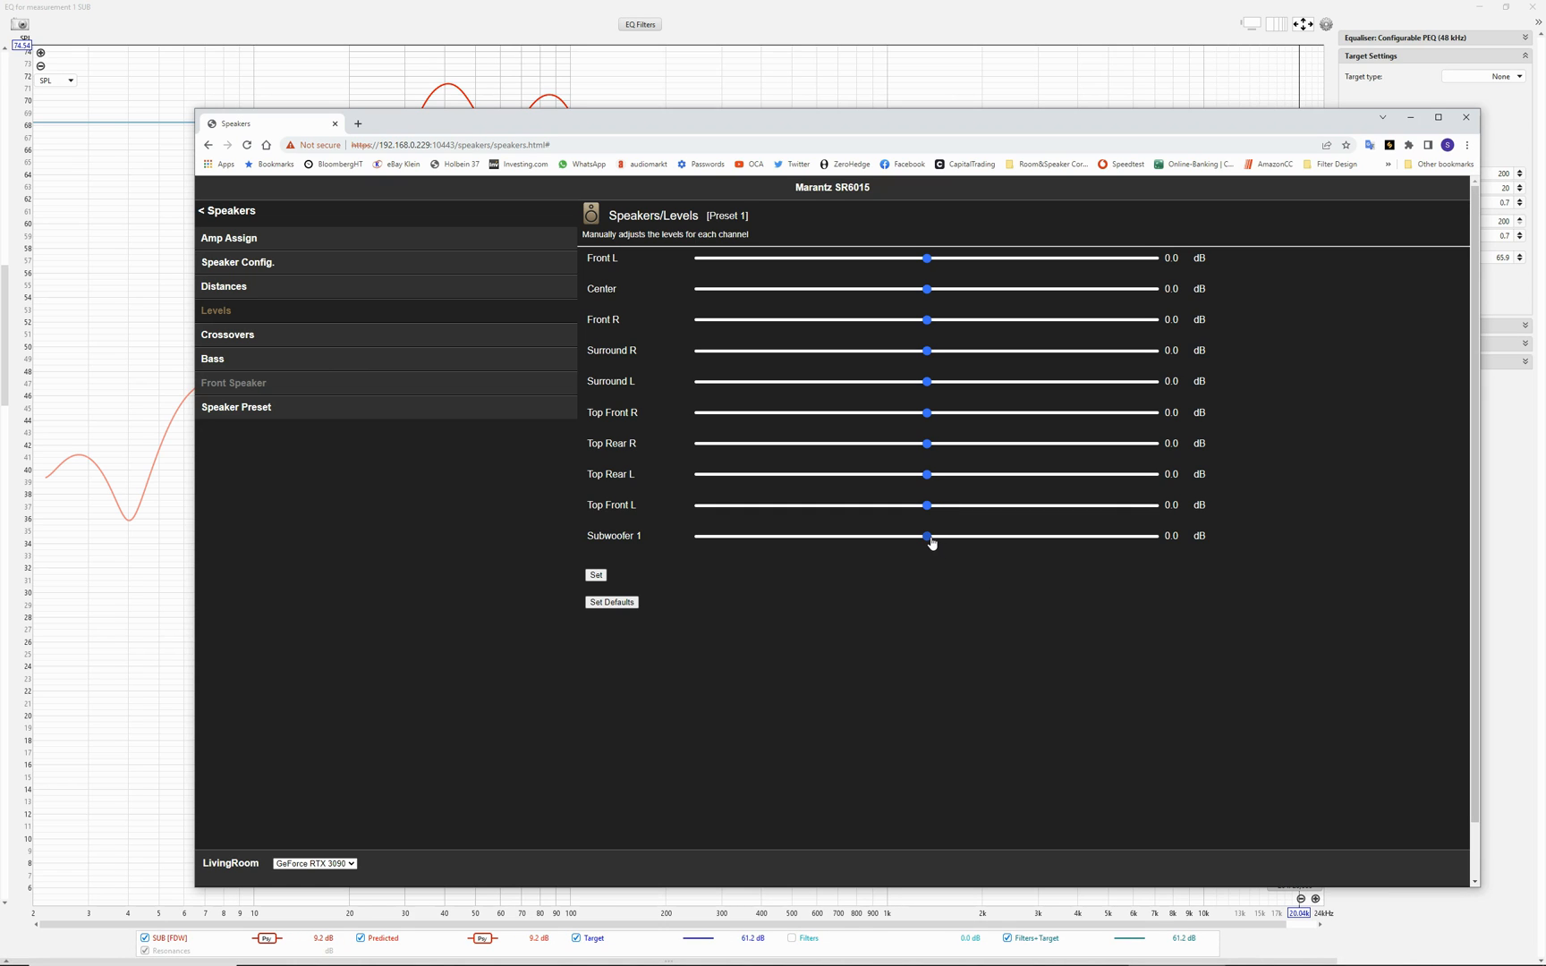
click(1410, 117)
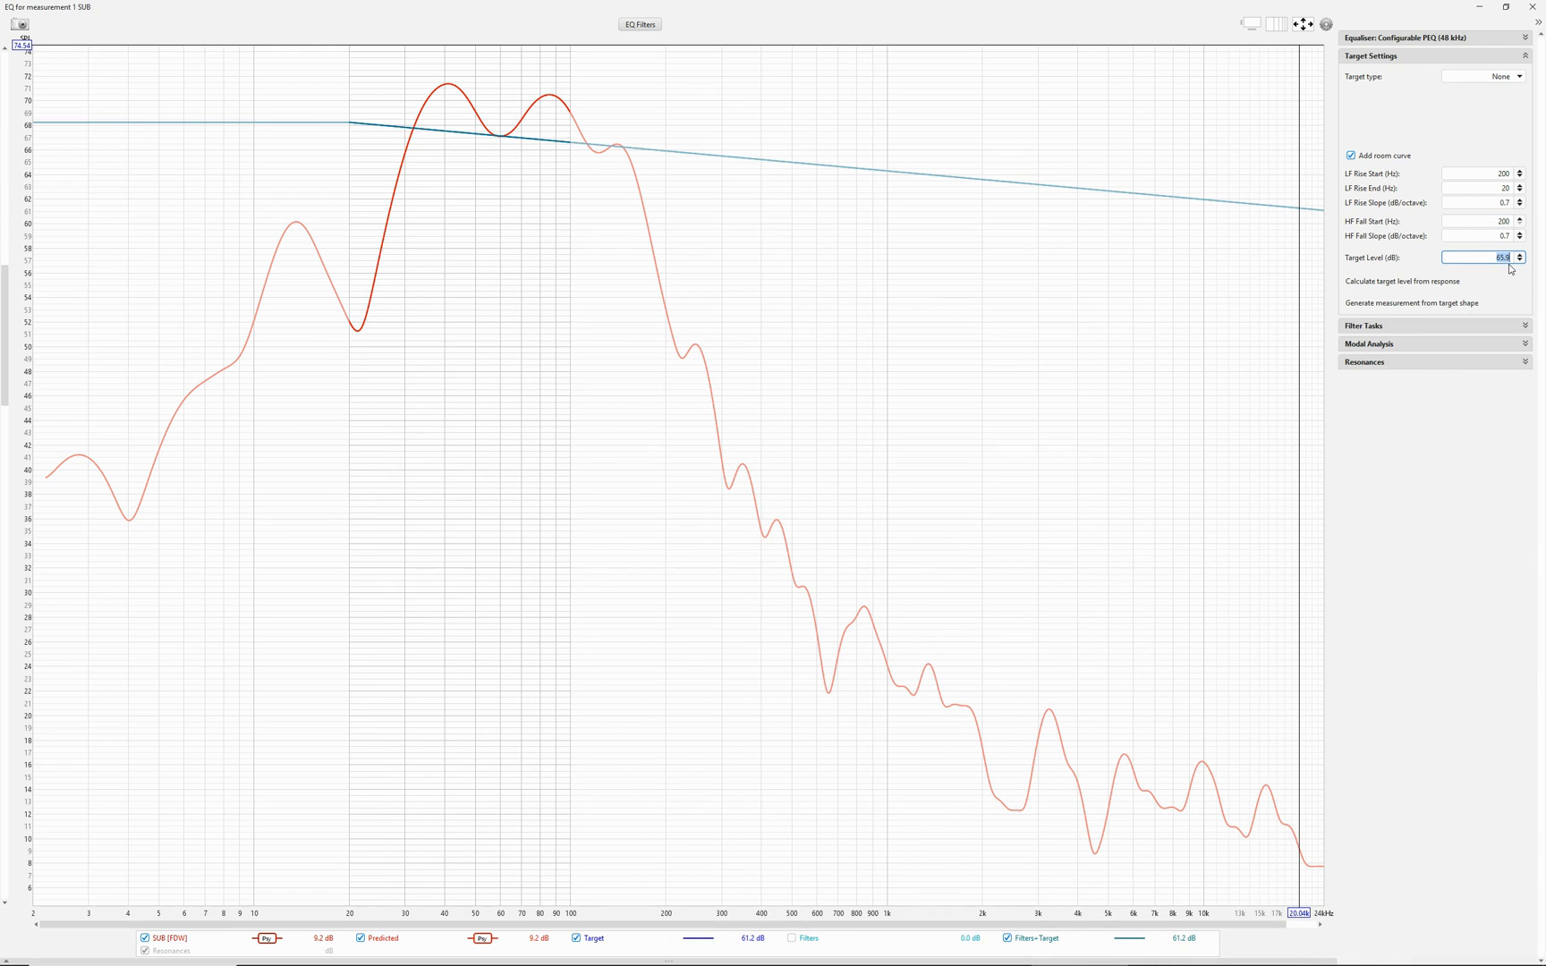
Step: Generate a measurement from the target shape, close the EQ window and rename the new measurement as "Target 65.9dB"
click(1389, 304)
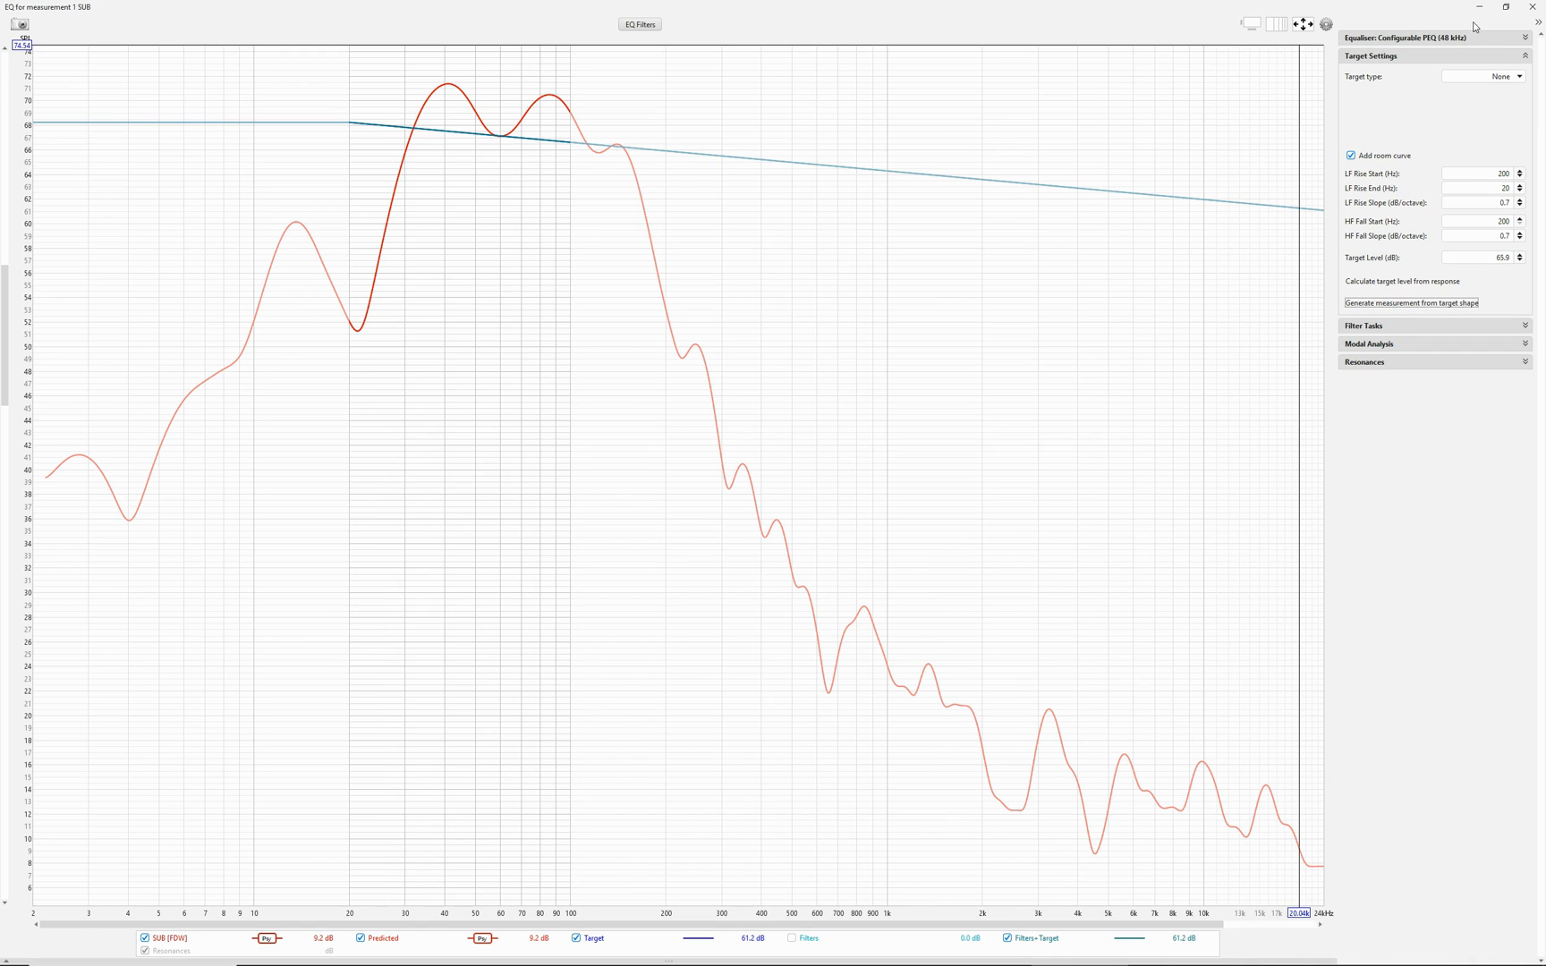
click(1536, 11)
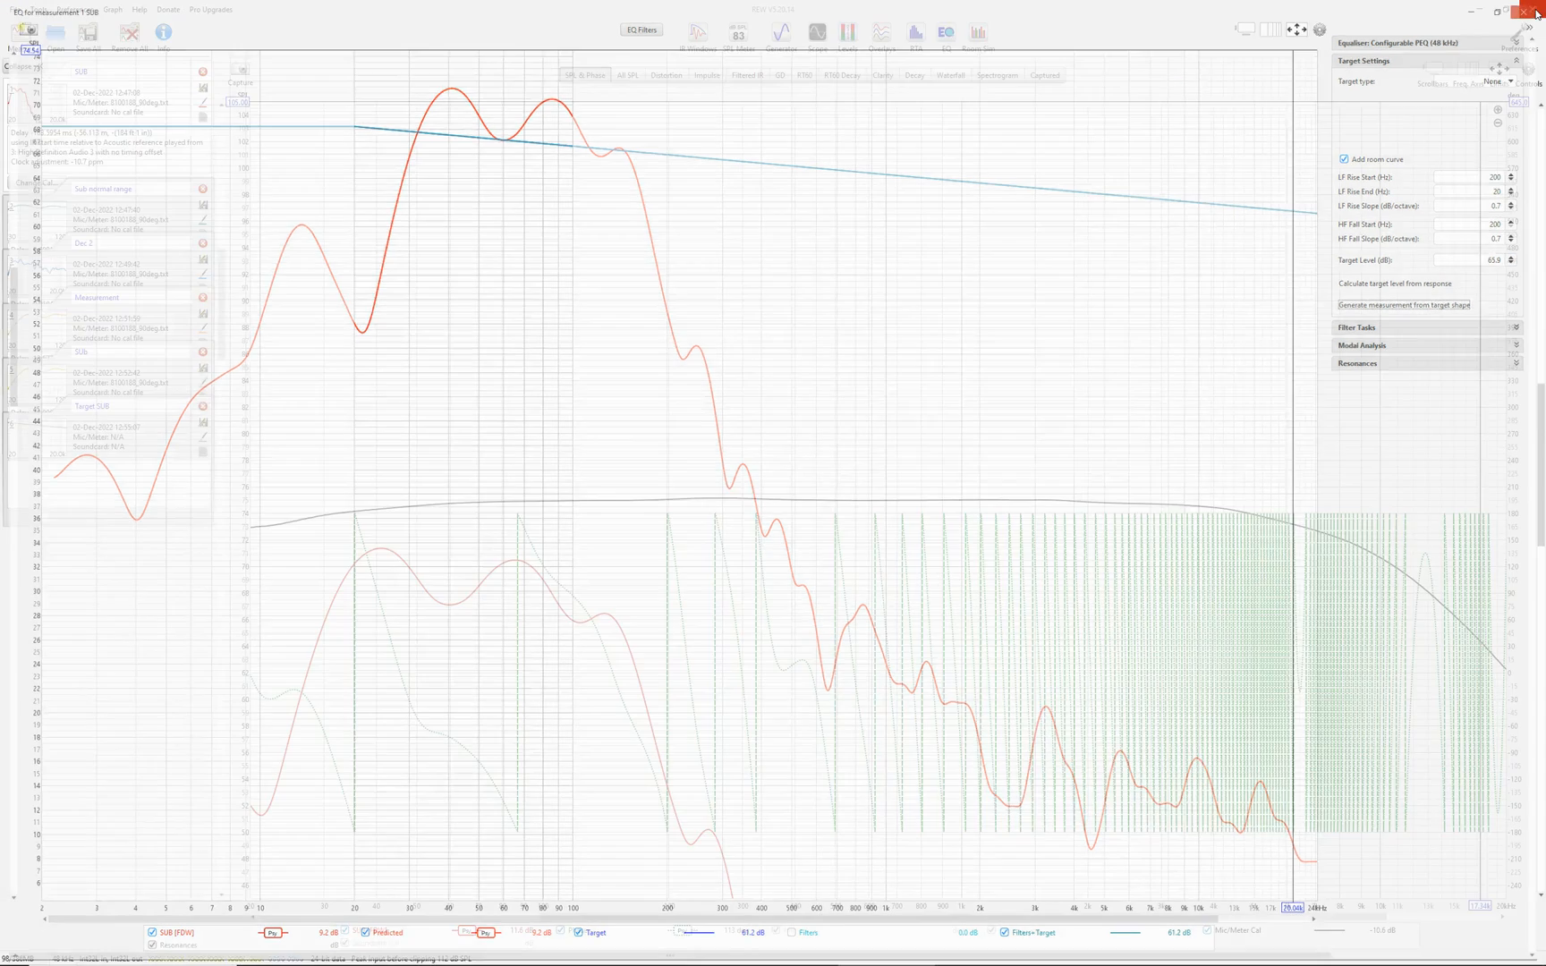
click(128, 406)
key(Right)
key(BackSpace)
key(BackSpace)
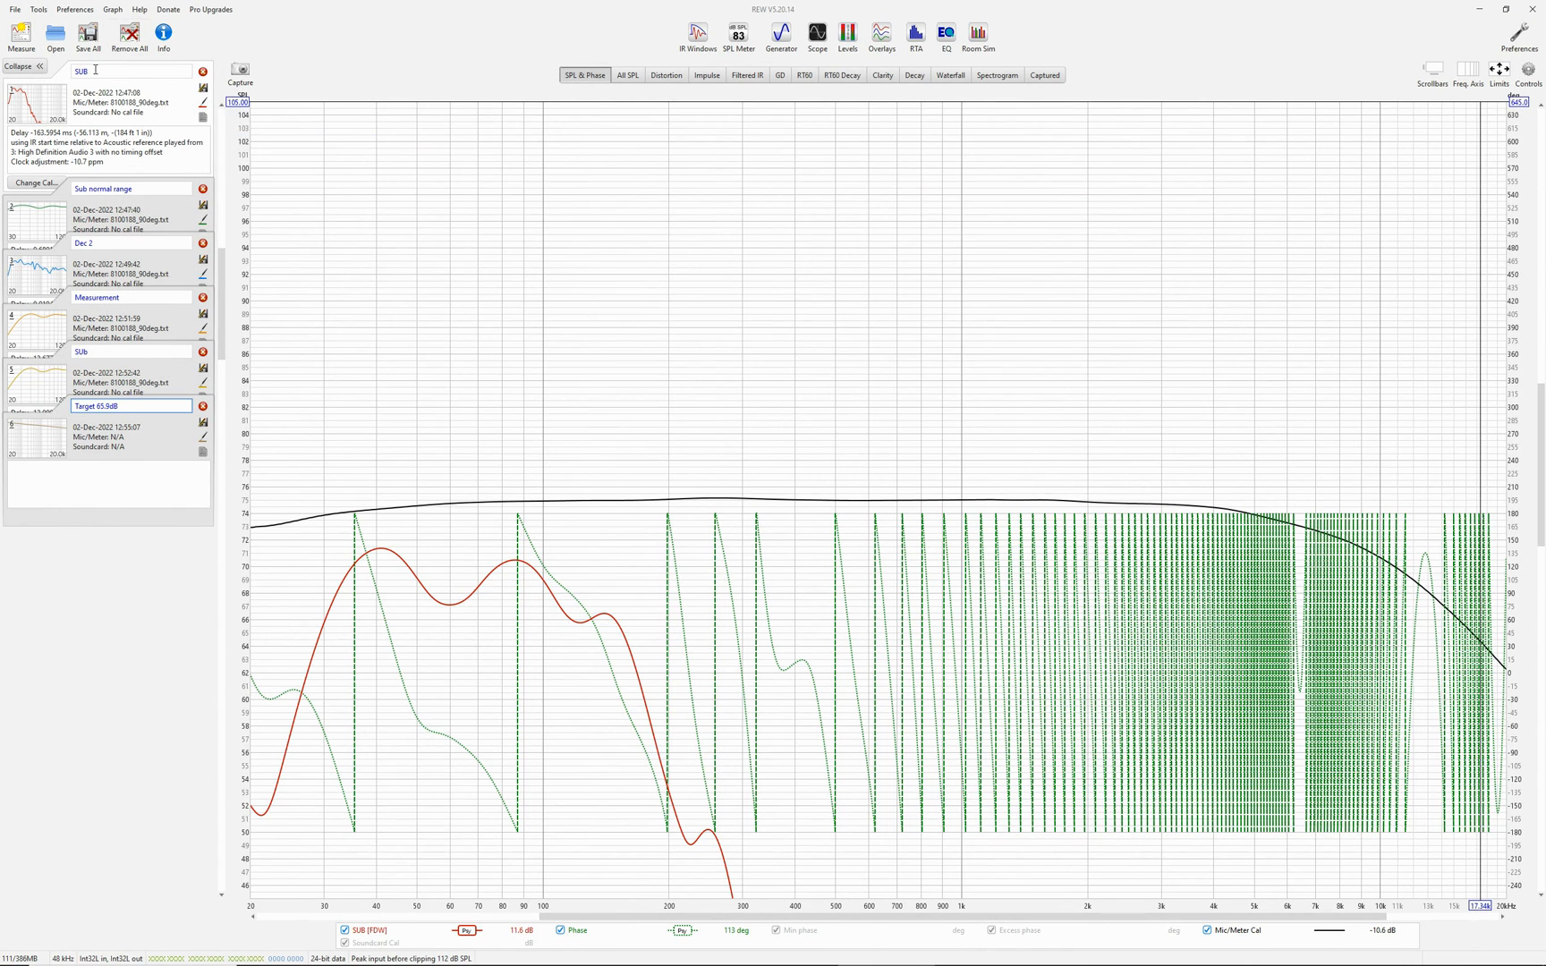
Step: Remove every measurement except "Target 65.9dB" from the measurement list
click(205, 351)
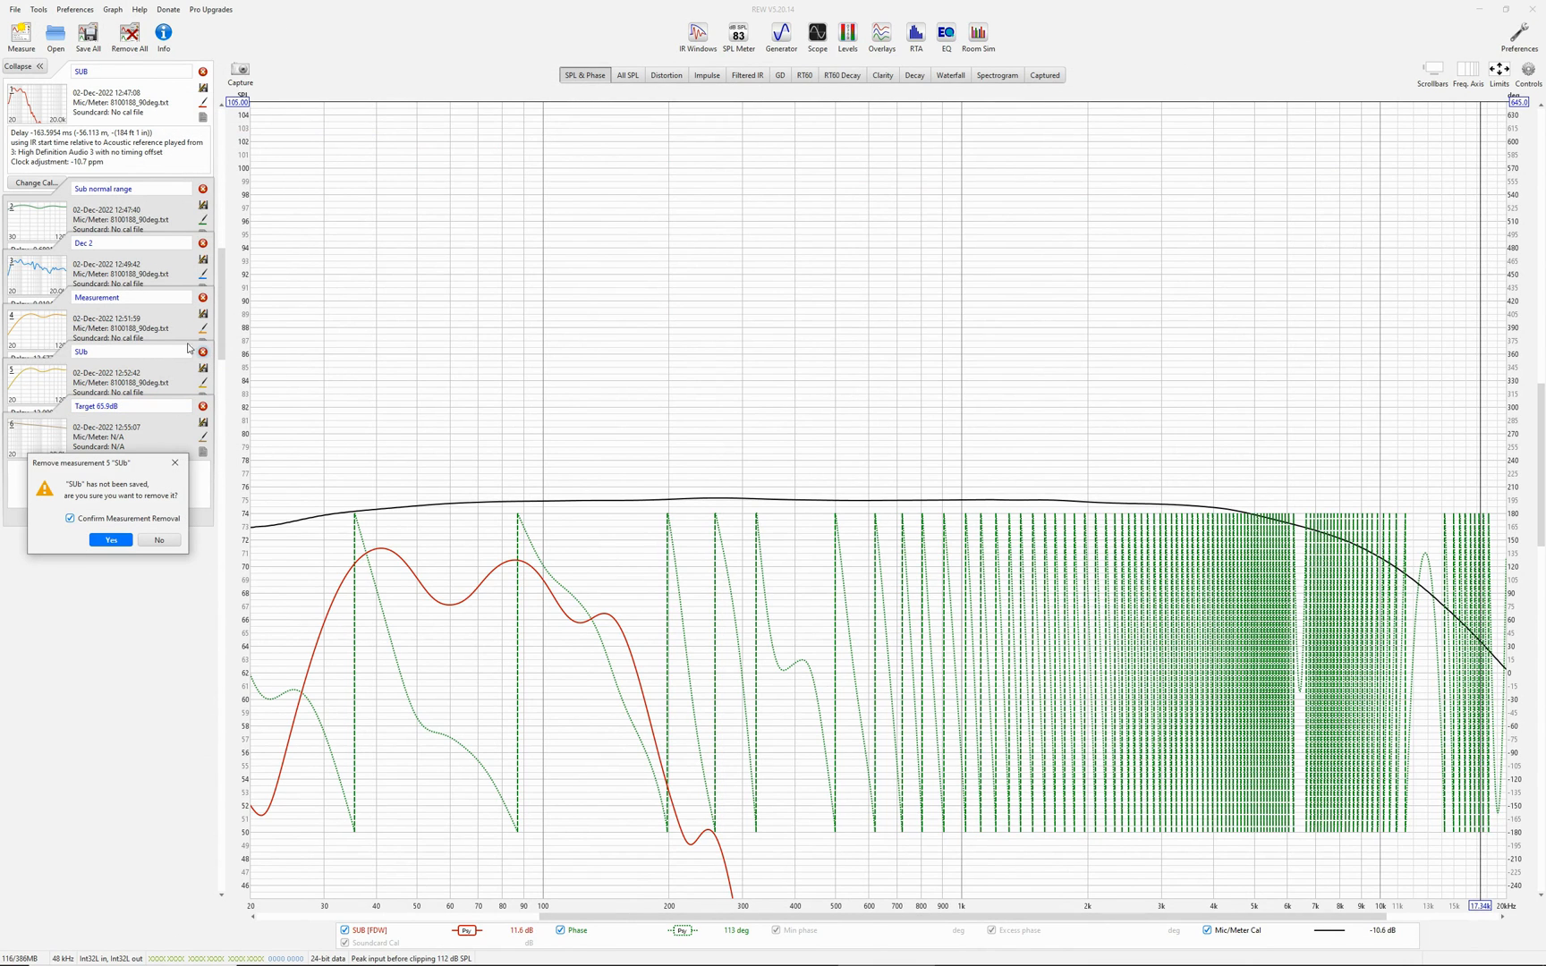
click(106, 540)
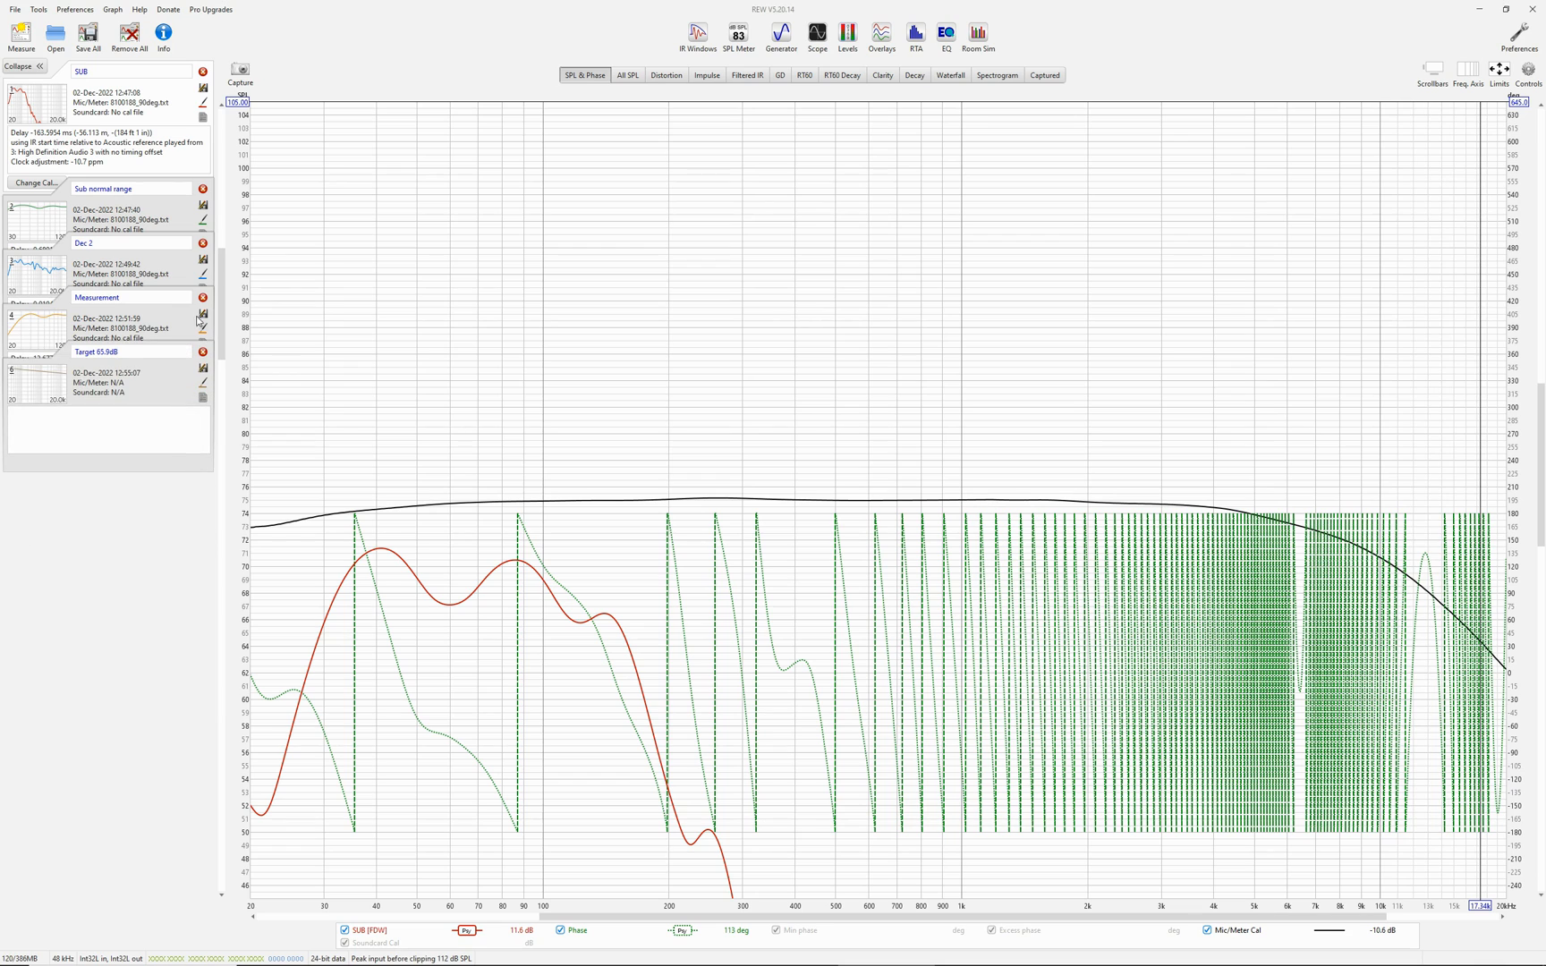
click(203, 297)
click(203, 244)
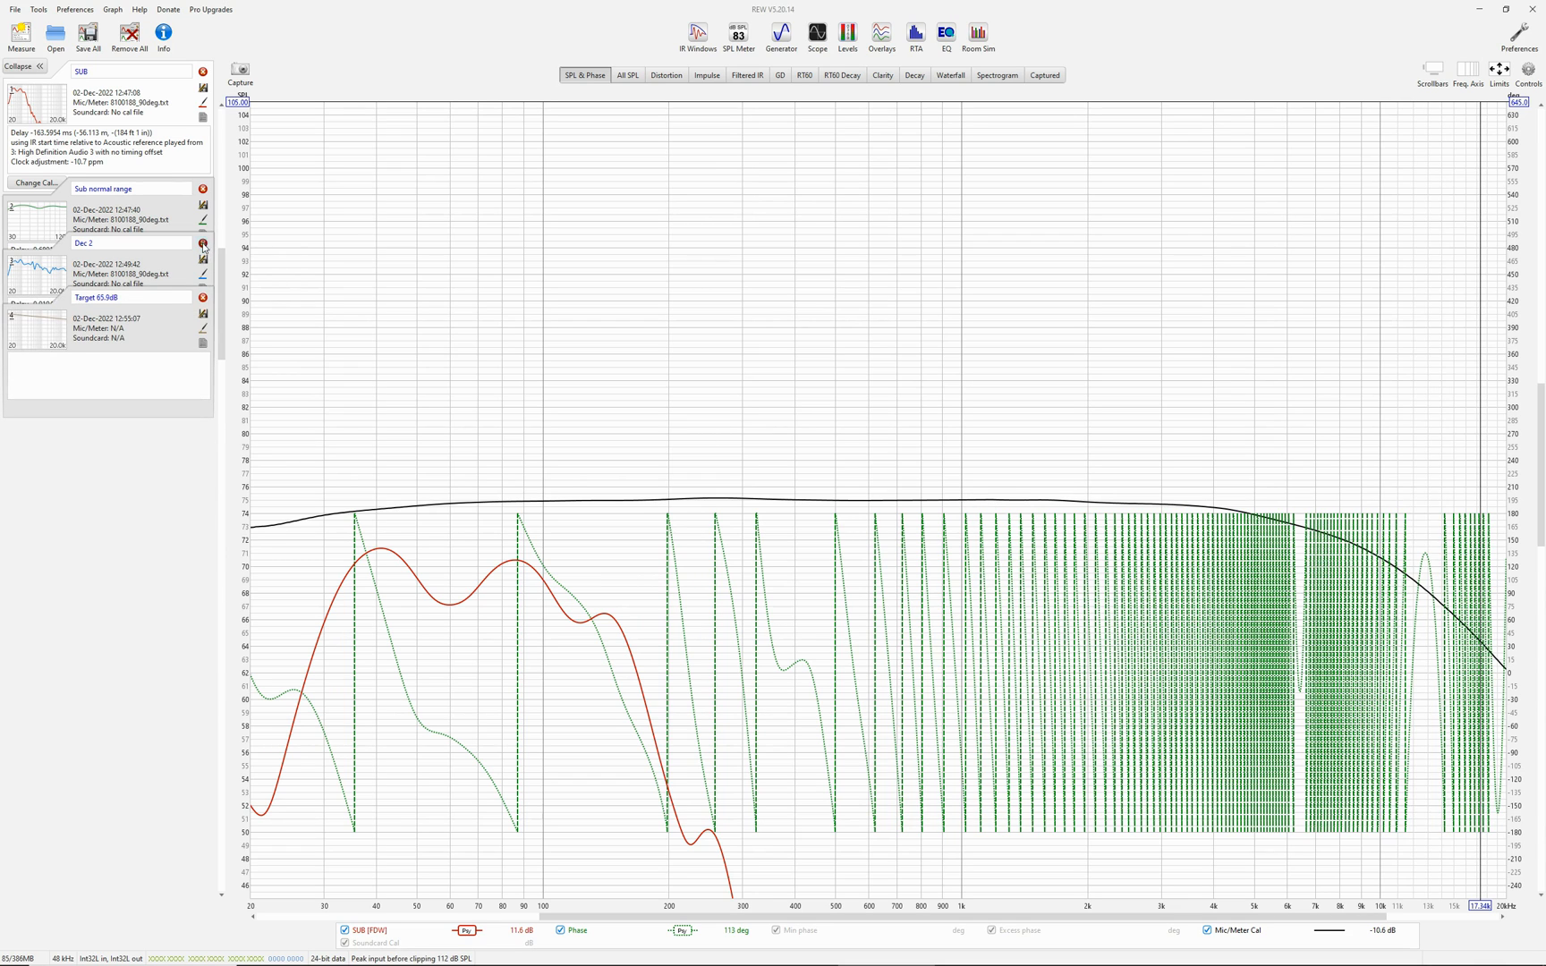
click(203, 189)
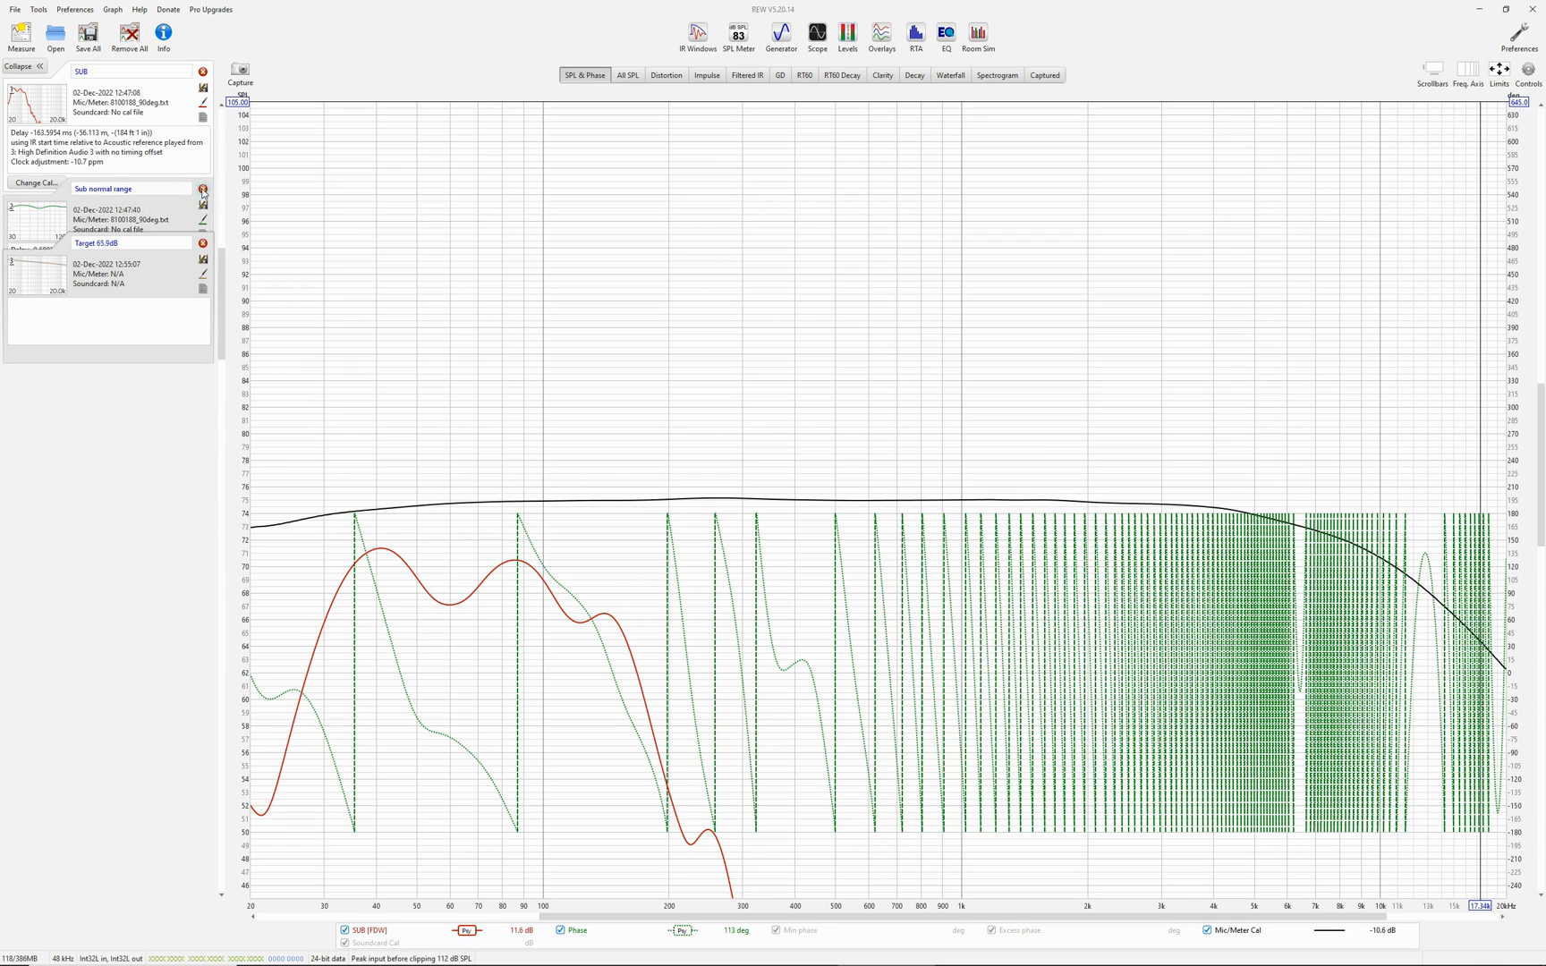
click(203, 73)
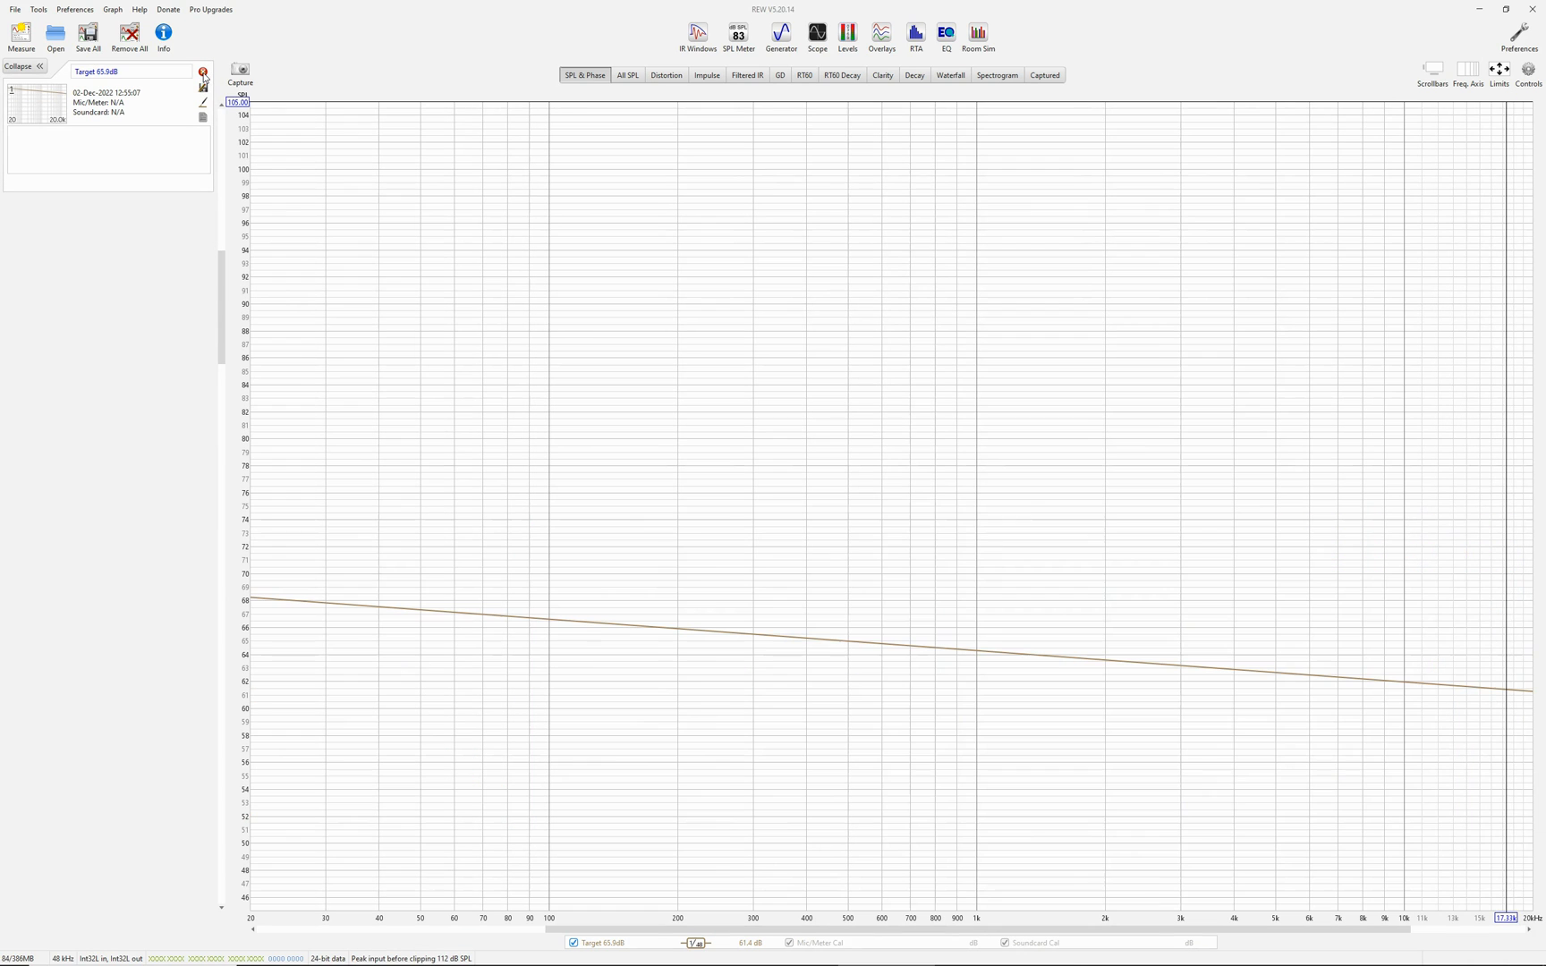
Step: In the Marantz audio settings in Chrome, check the subwoofer level adjustment and select the Low Frequency Effects level under Surround Parameter
mouse_move(1112, 964)
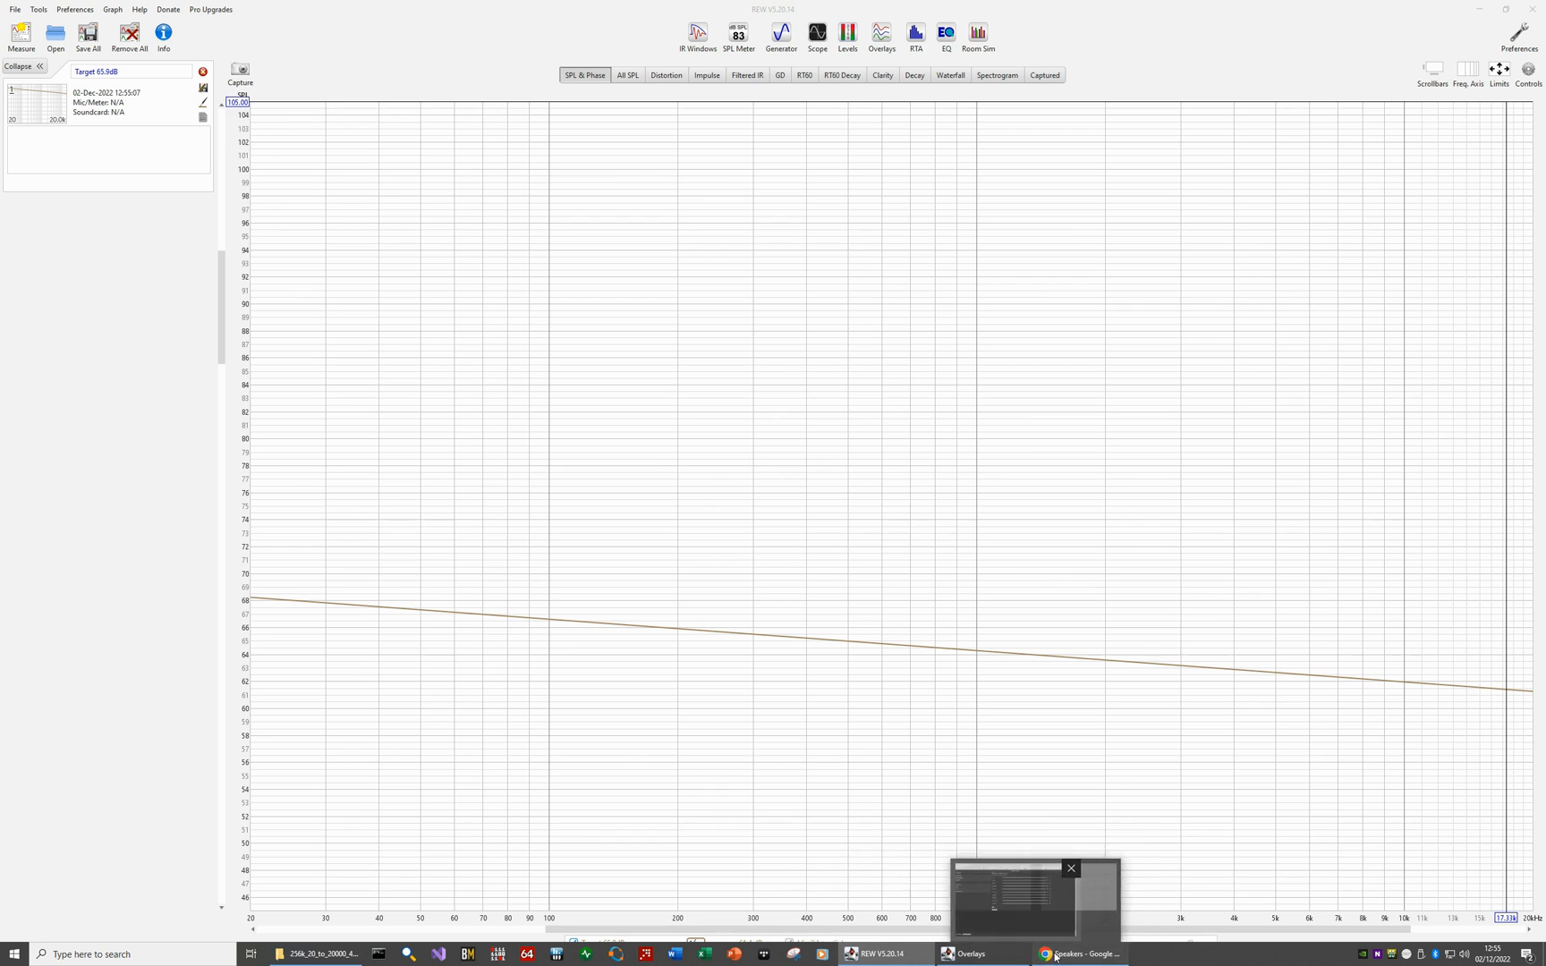
click(1053, 955)
click(231, 212)
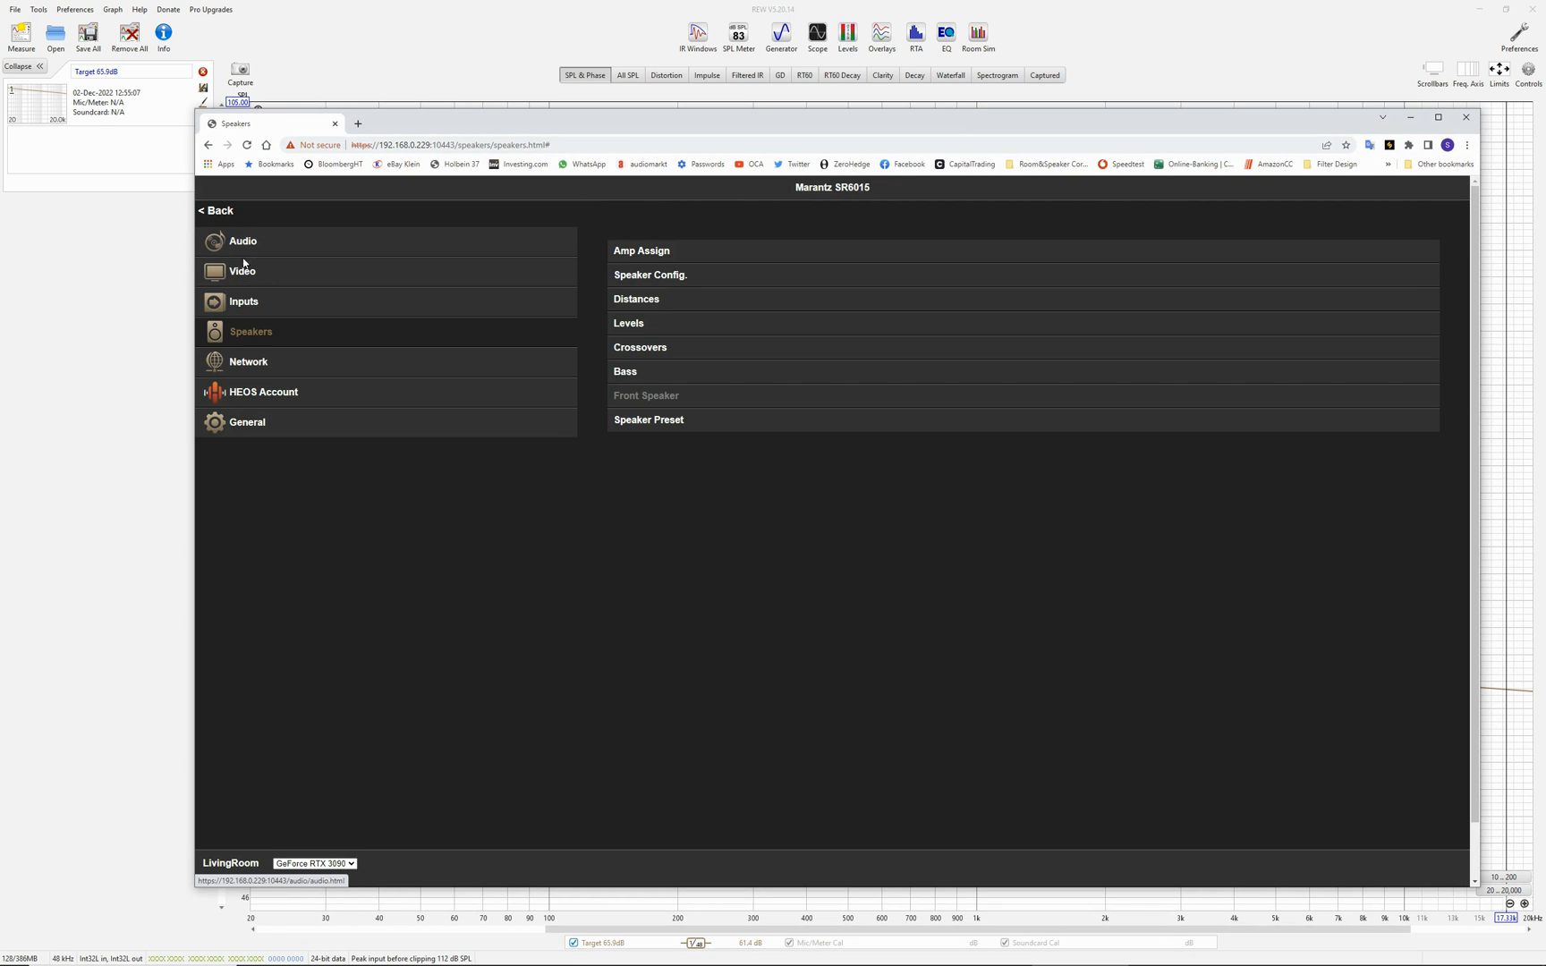
click(247, 249)
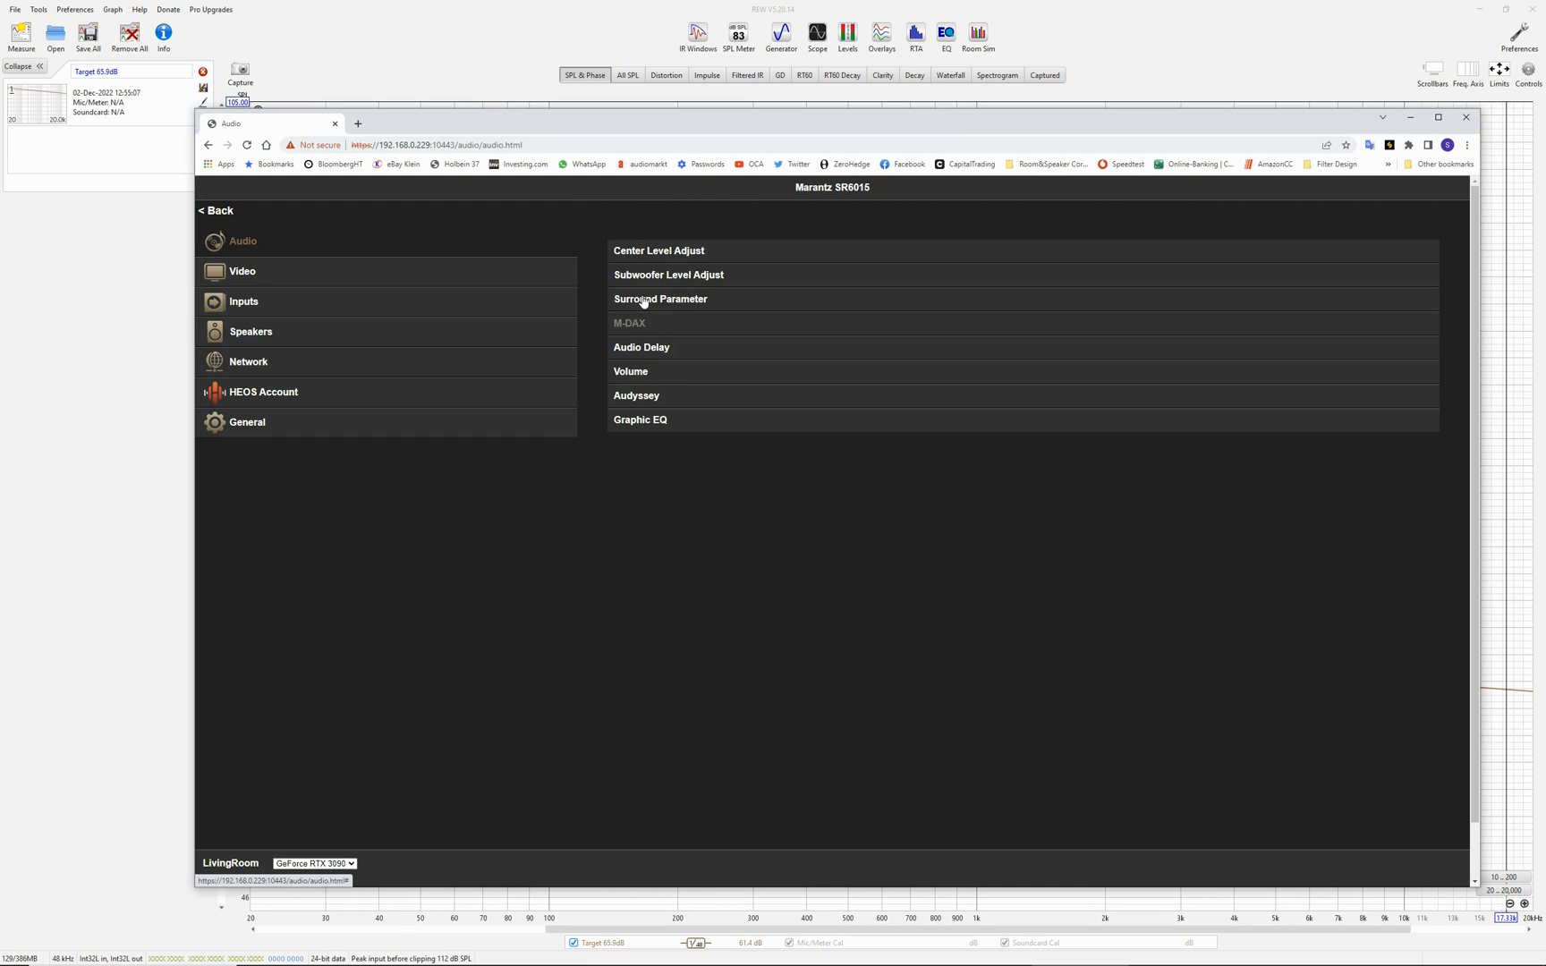
click(707, 274)
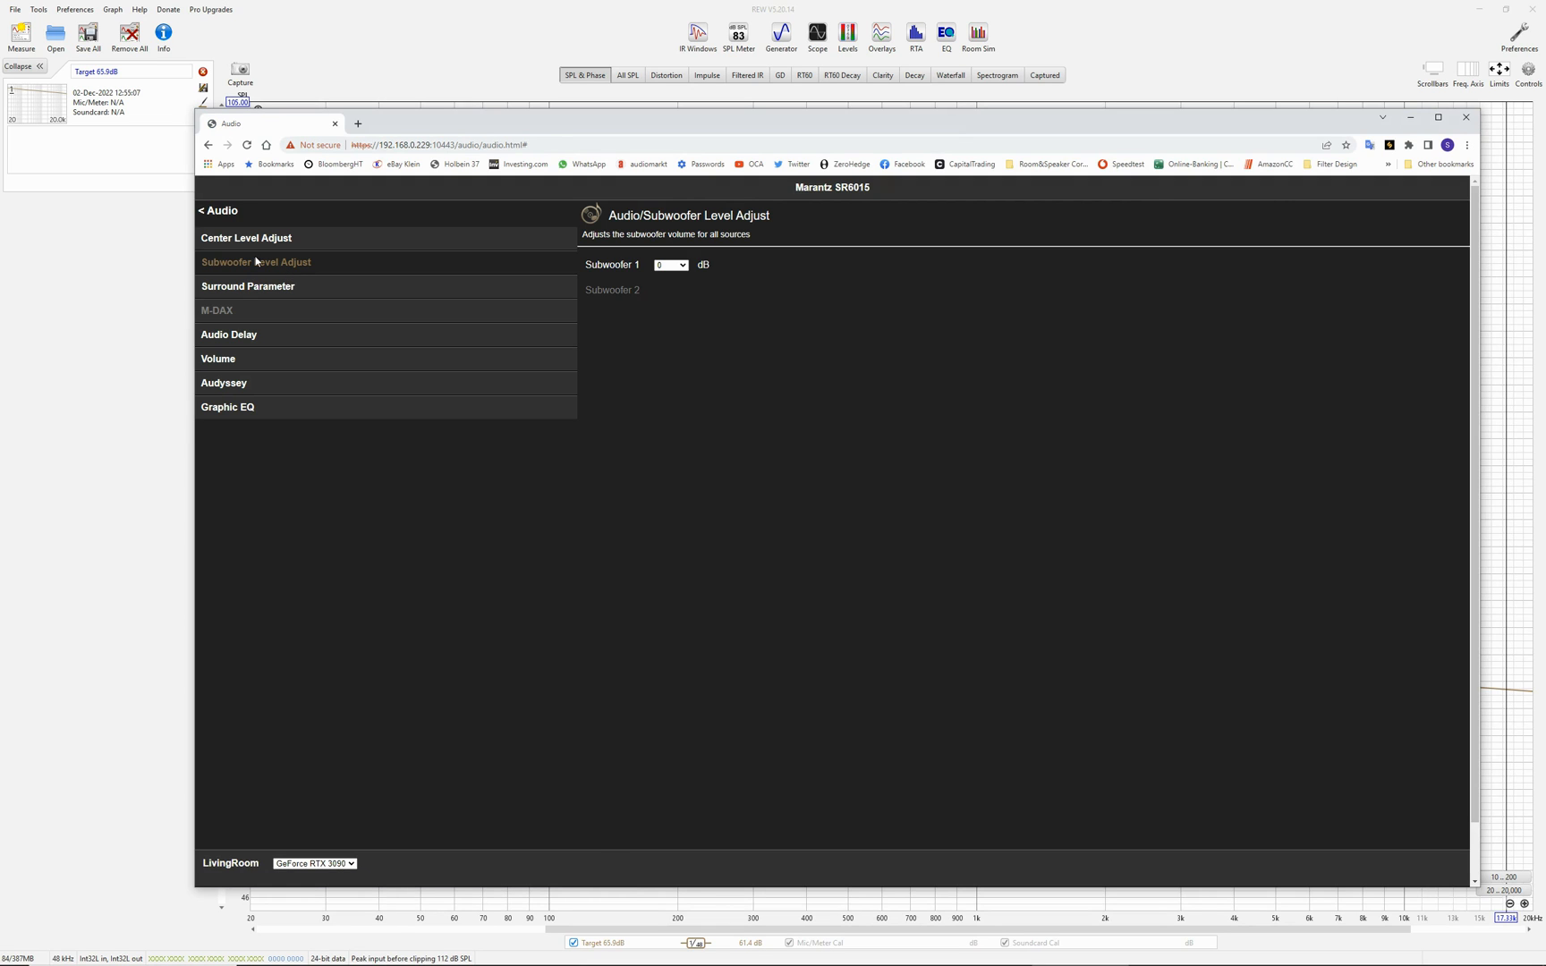
click(243, 285)
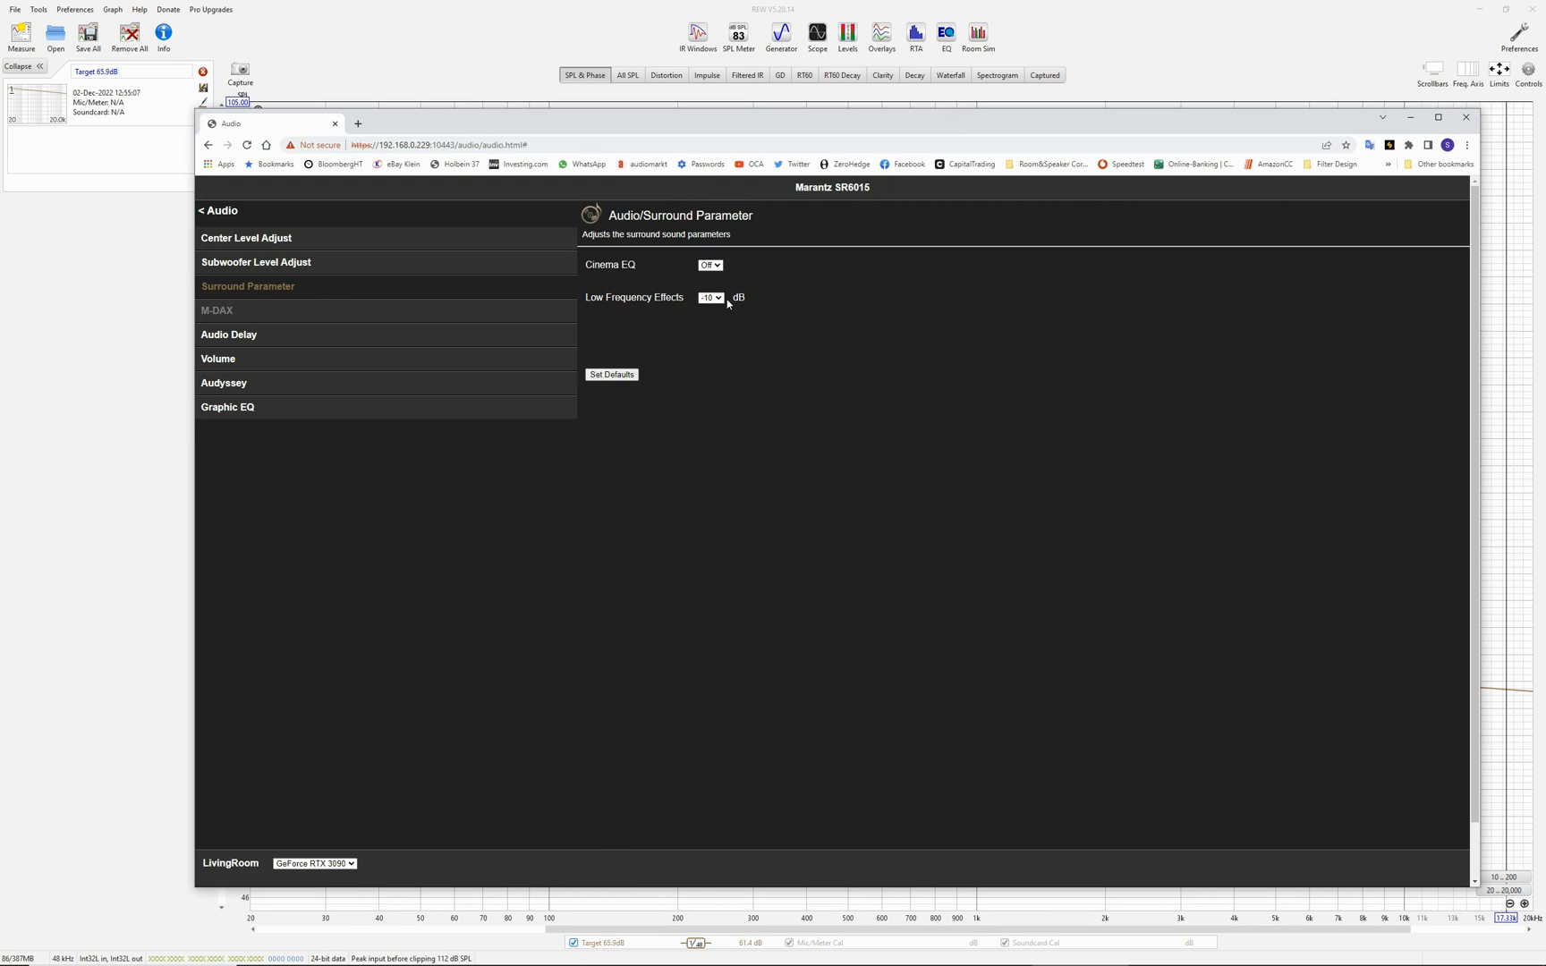
click(716, 298)
click(706, 410)
click(232, 215)
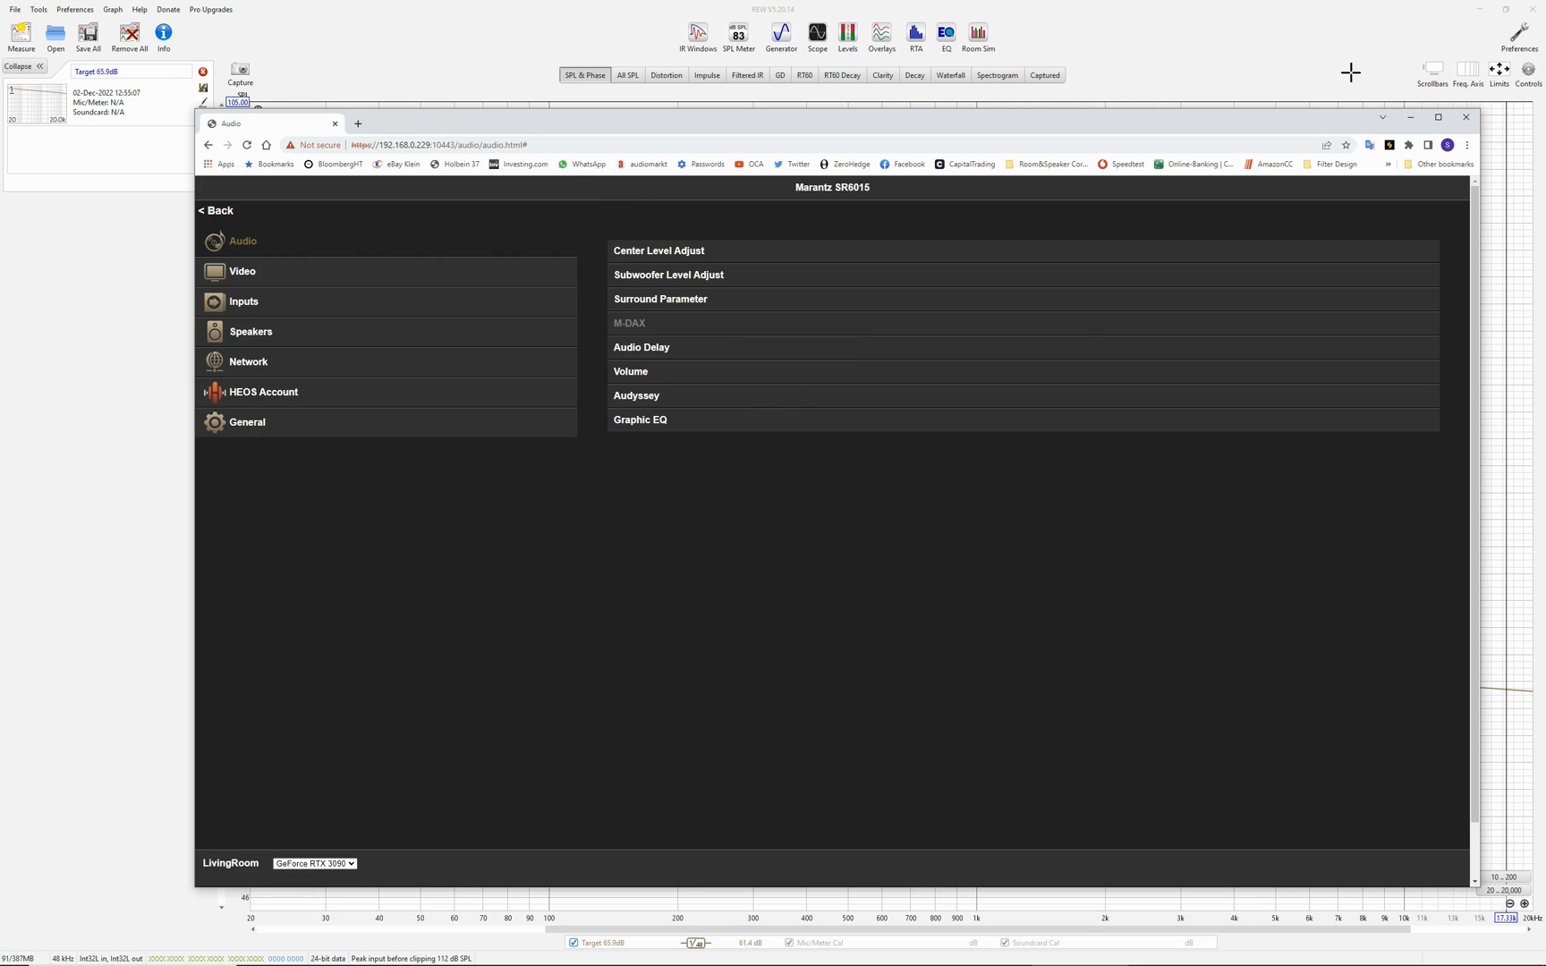
click(1411, 119)
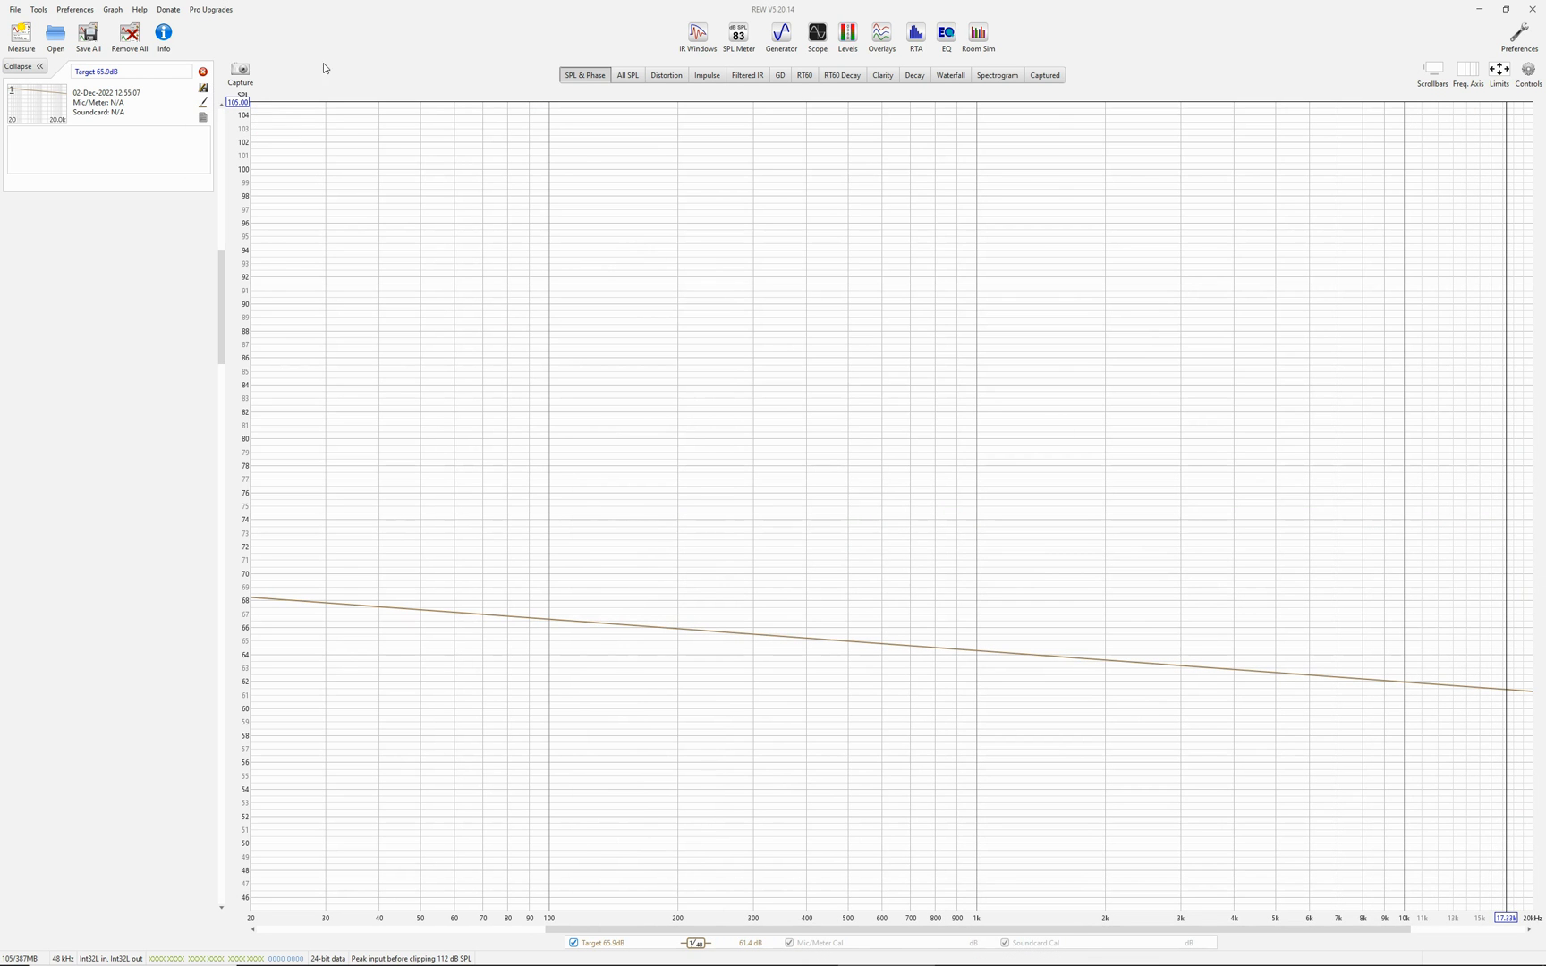
Step: Switch off the NVIDIA High Definition Audio device in the ASIO4ALL settings reached from REW's soundcard preferences
click(1519, 36)
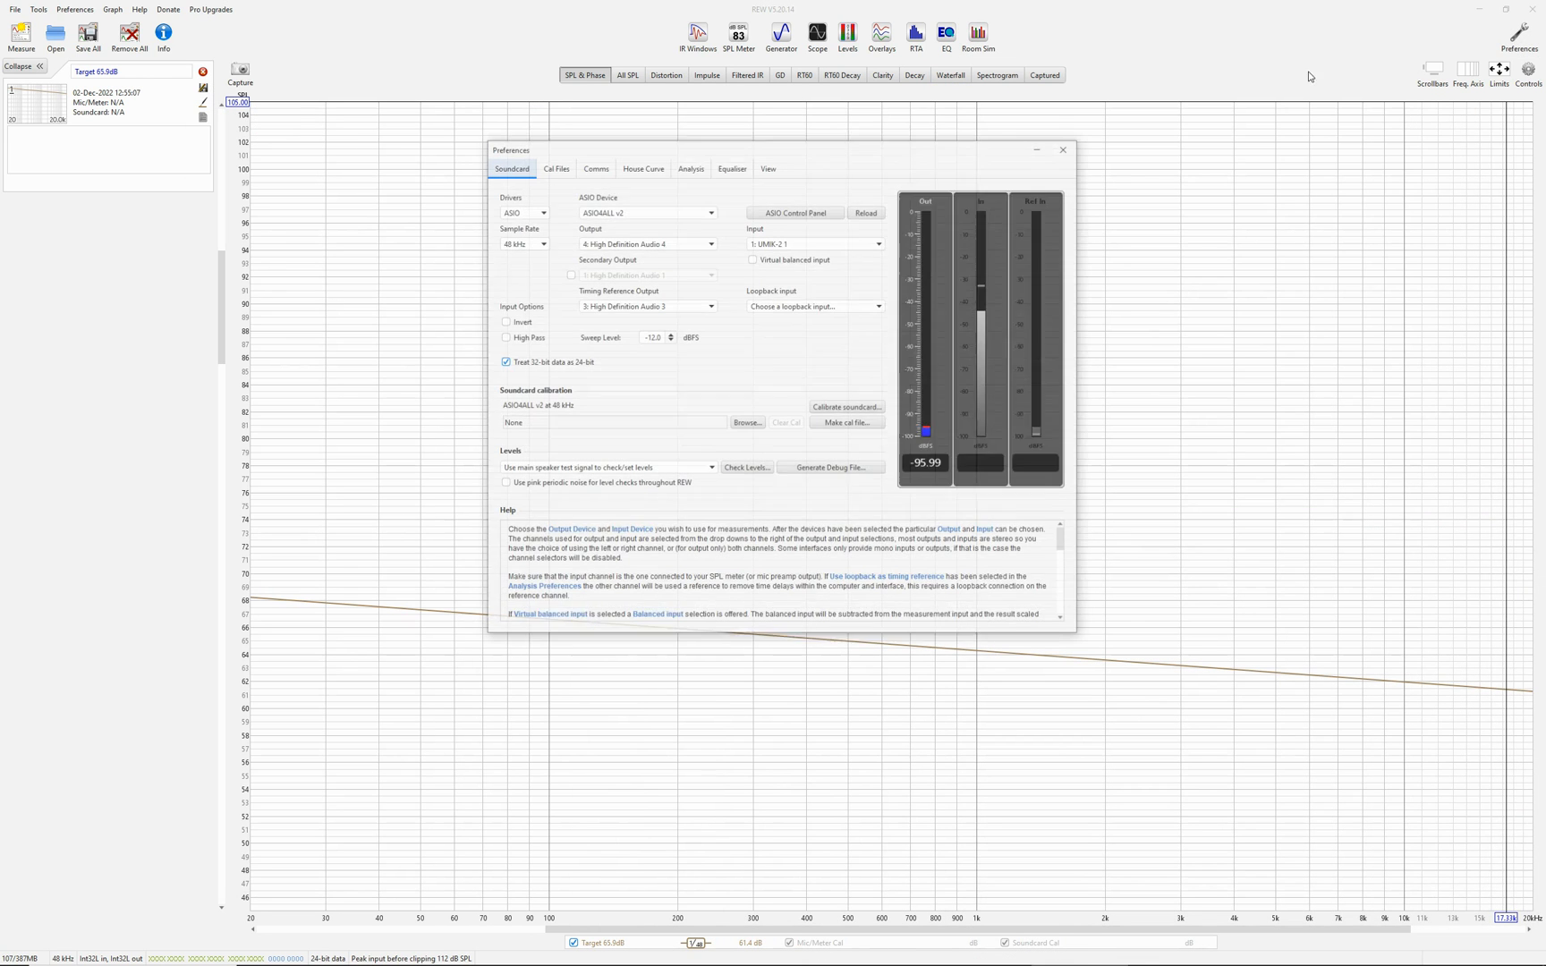
click(798, 214)
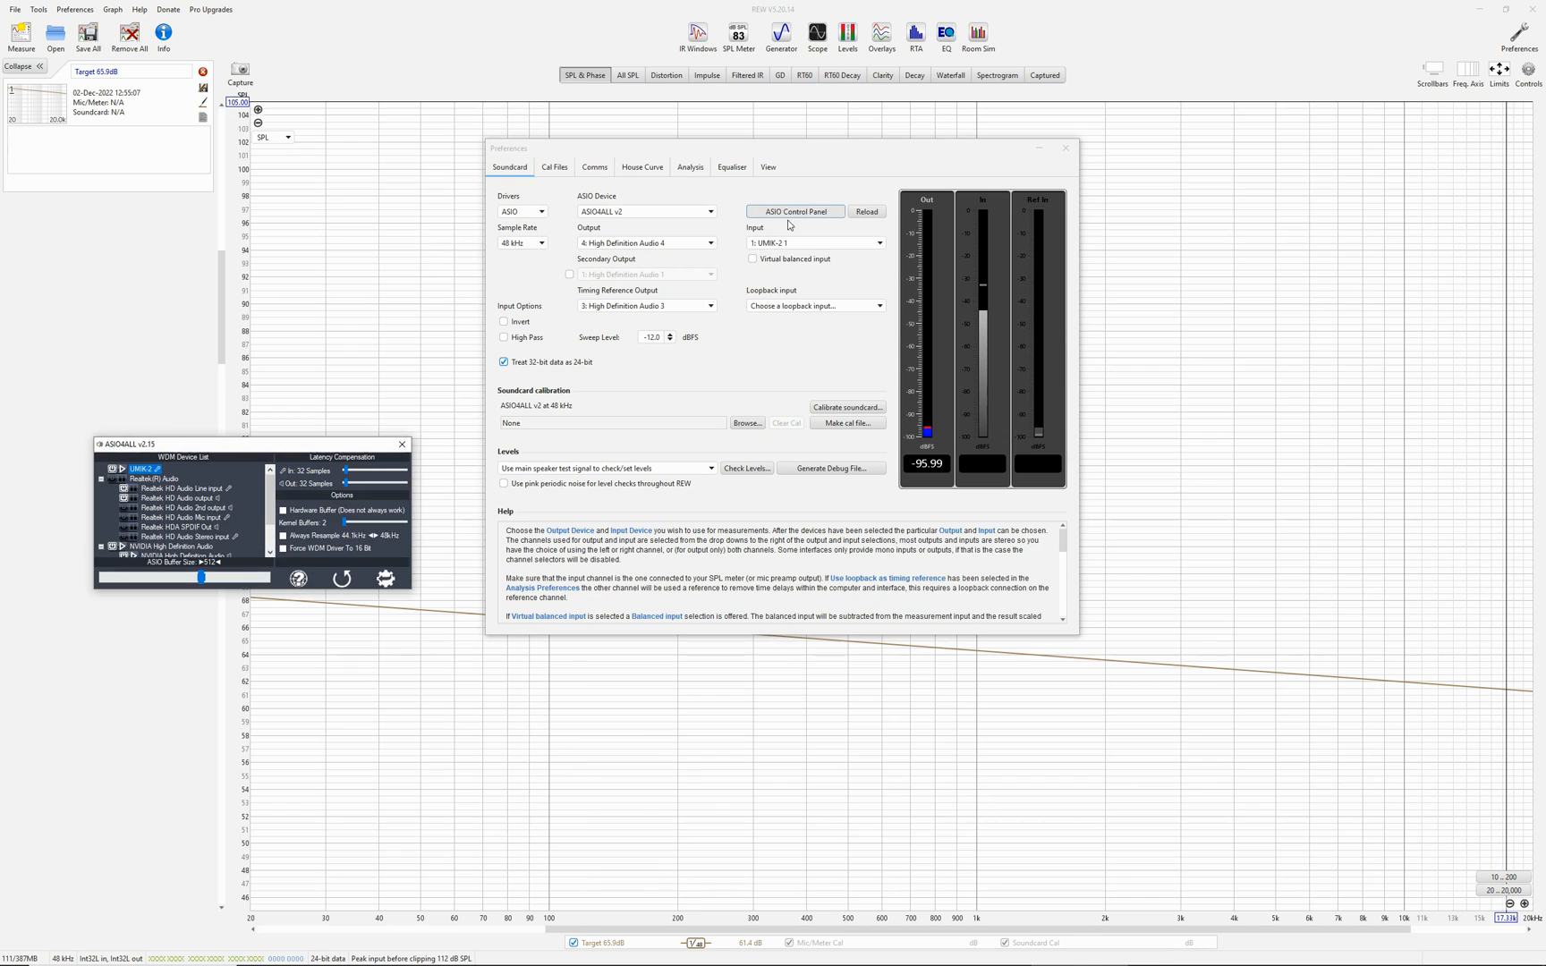
click(112, 547)
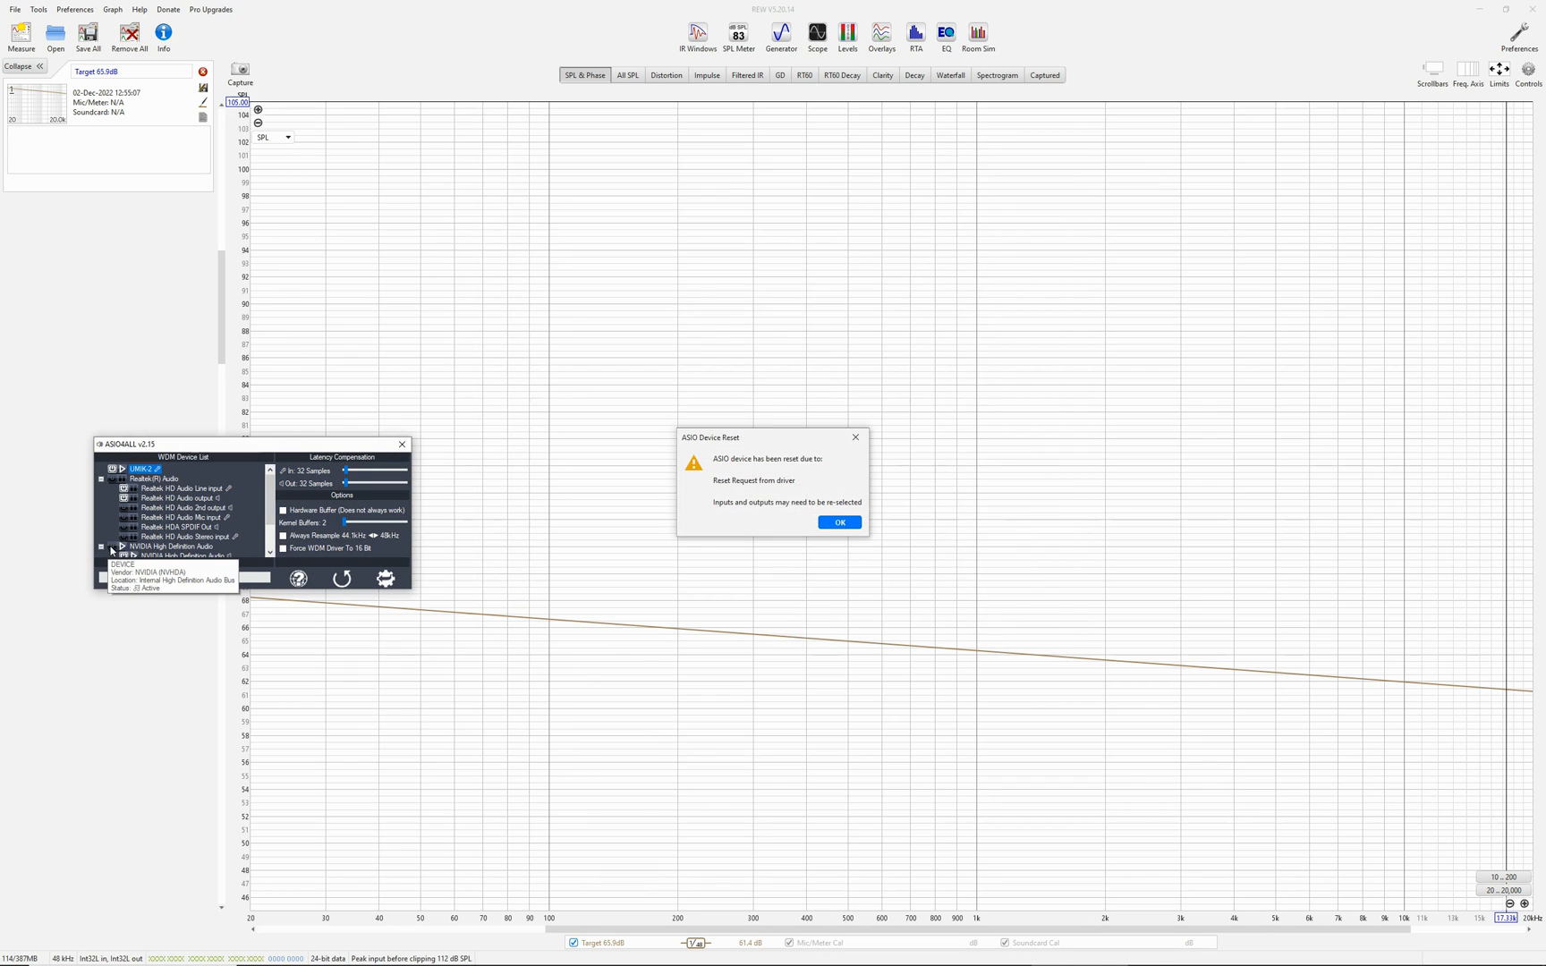
click(841, 523)
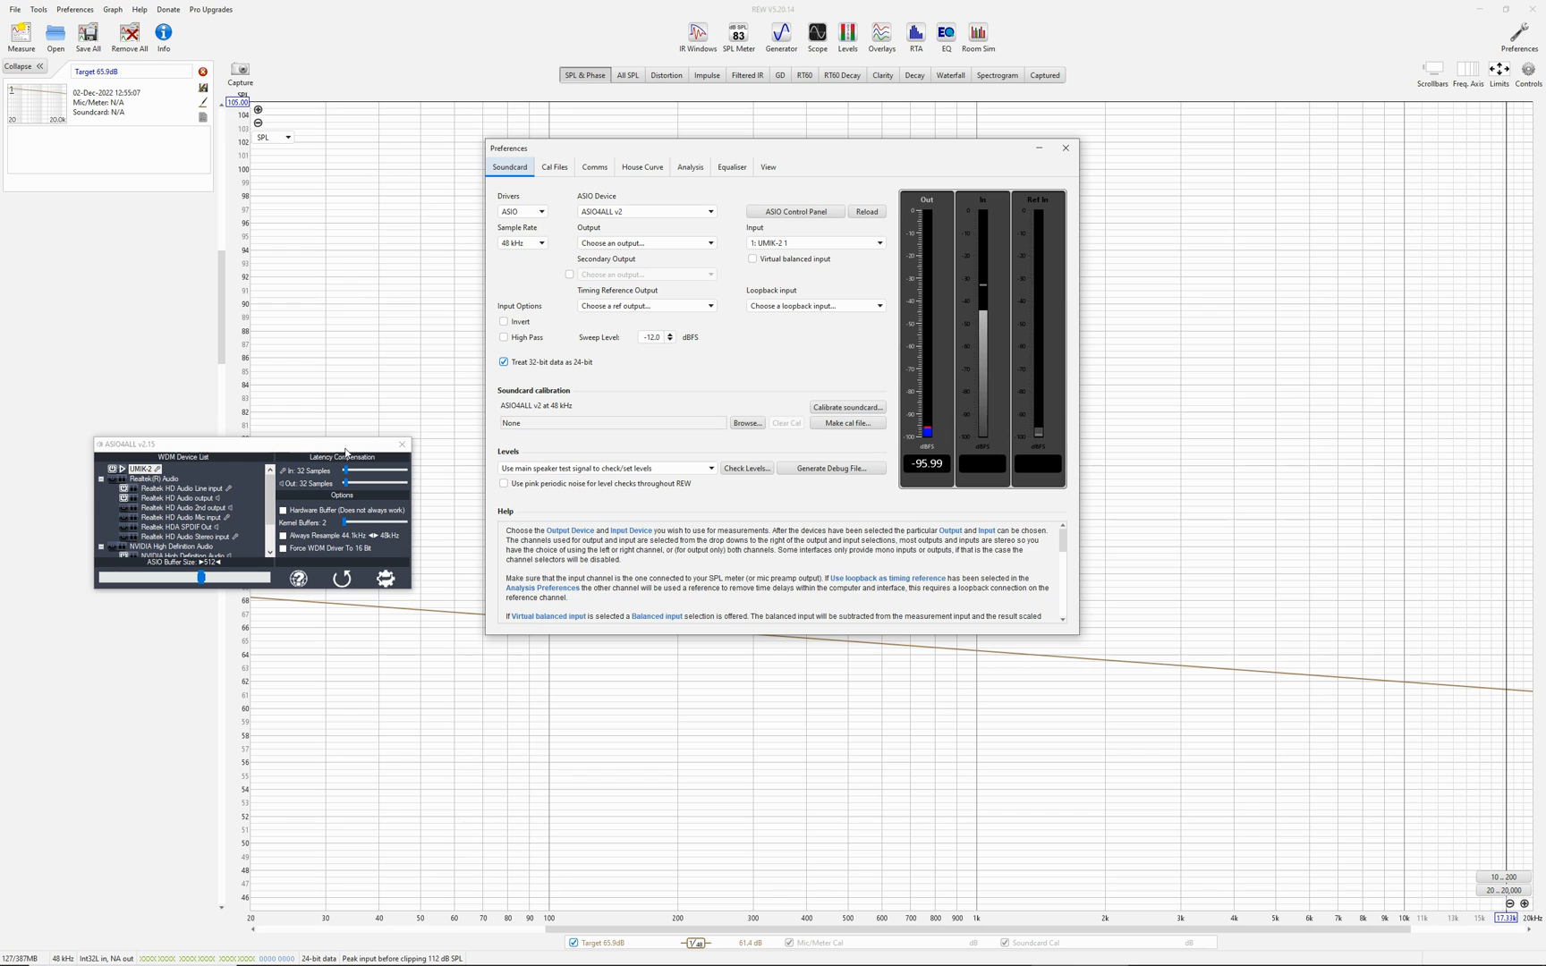
Step: Check the marantz-AVR playback device in the Windows Sound settings and close them without changes
right_click(1465, 955)
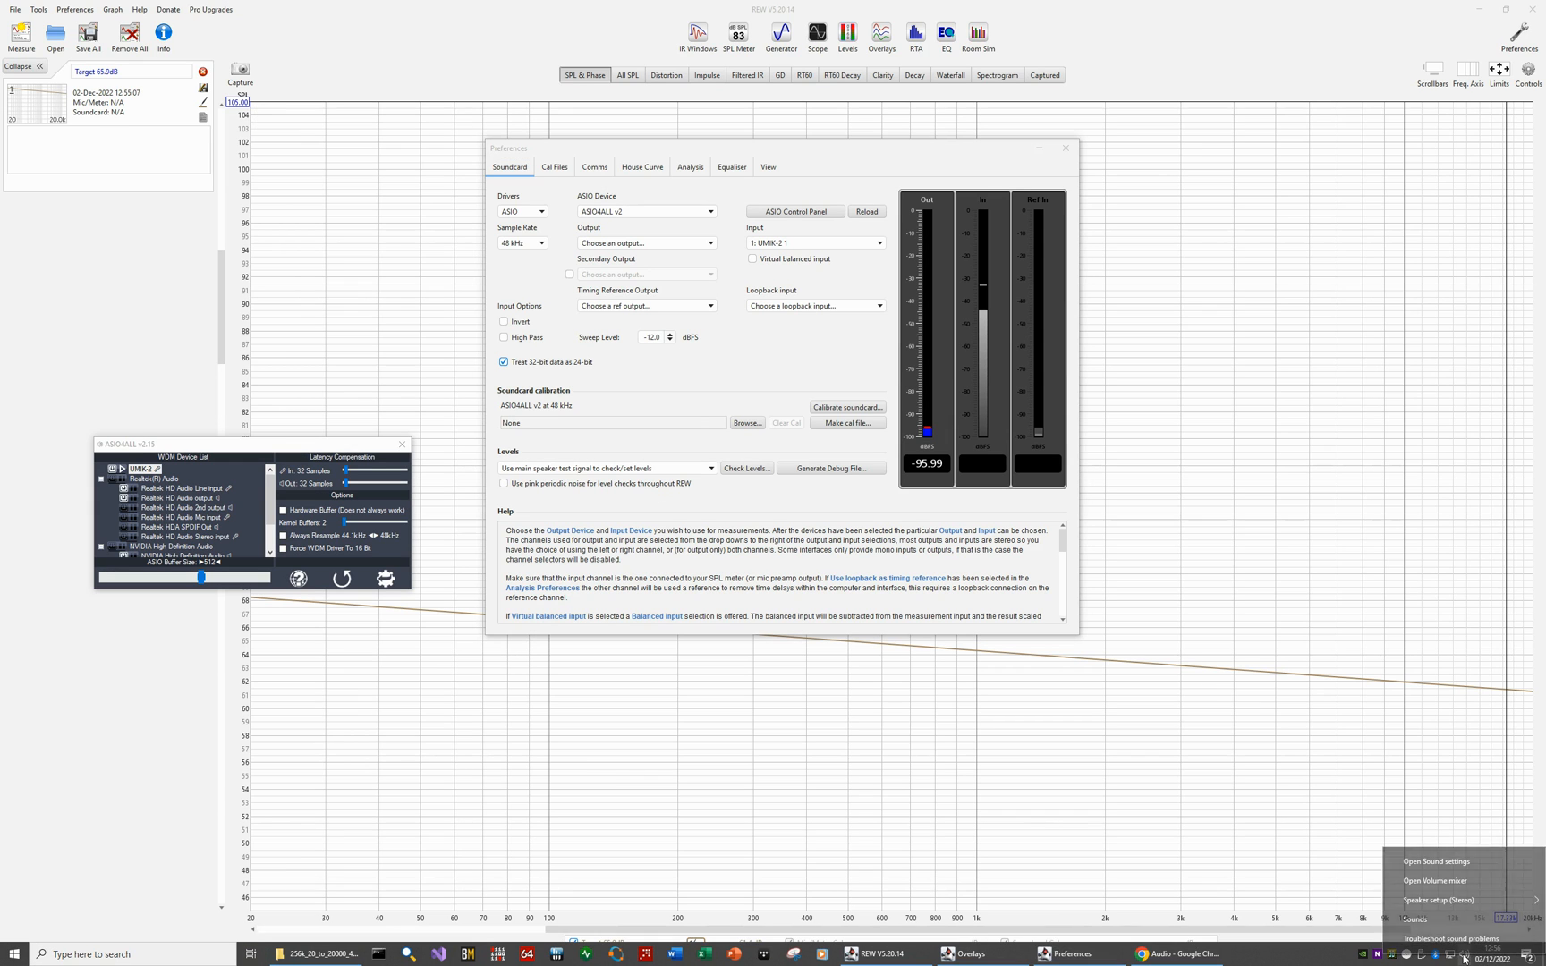
click(1415, 919)
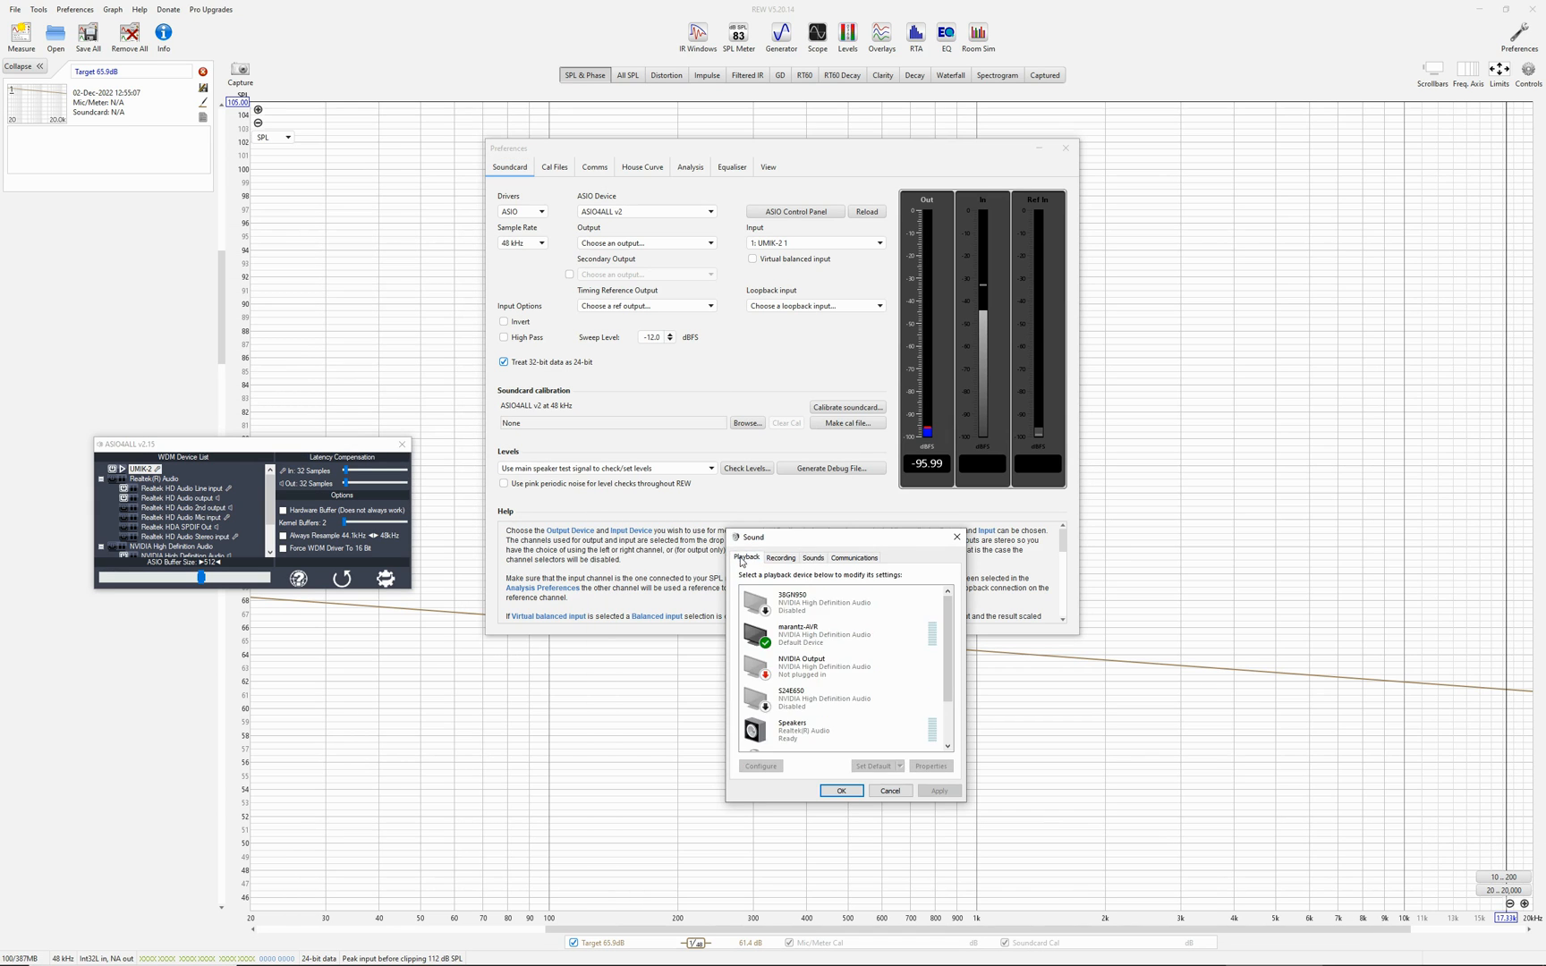
click(828, 646)
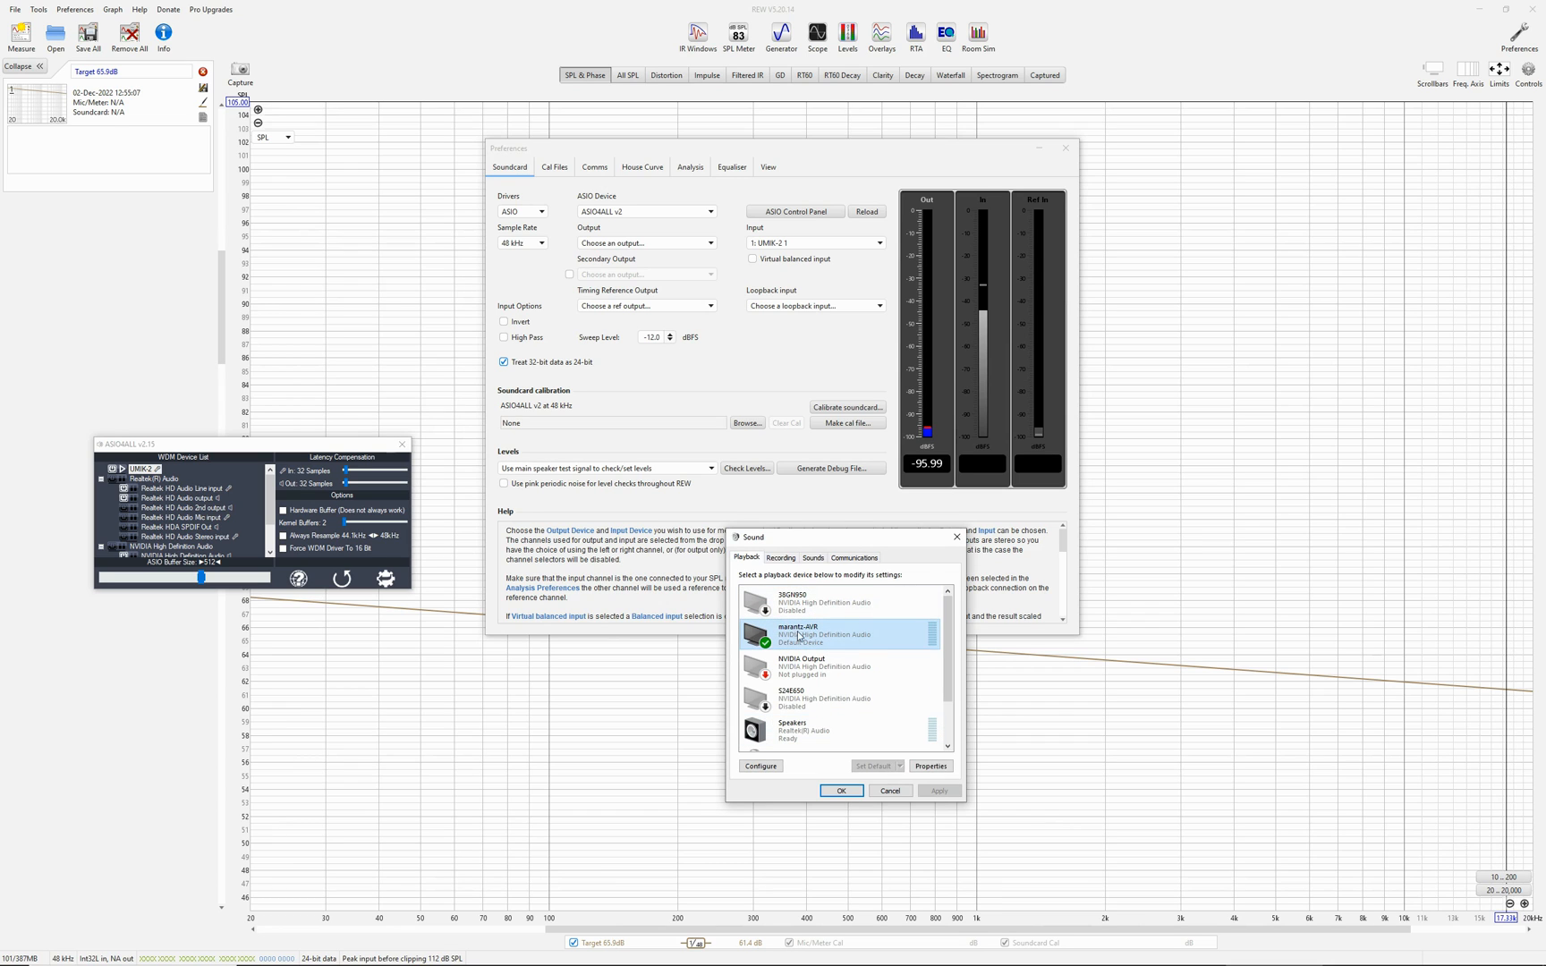
click(890, 791)
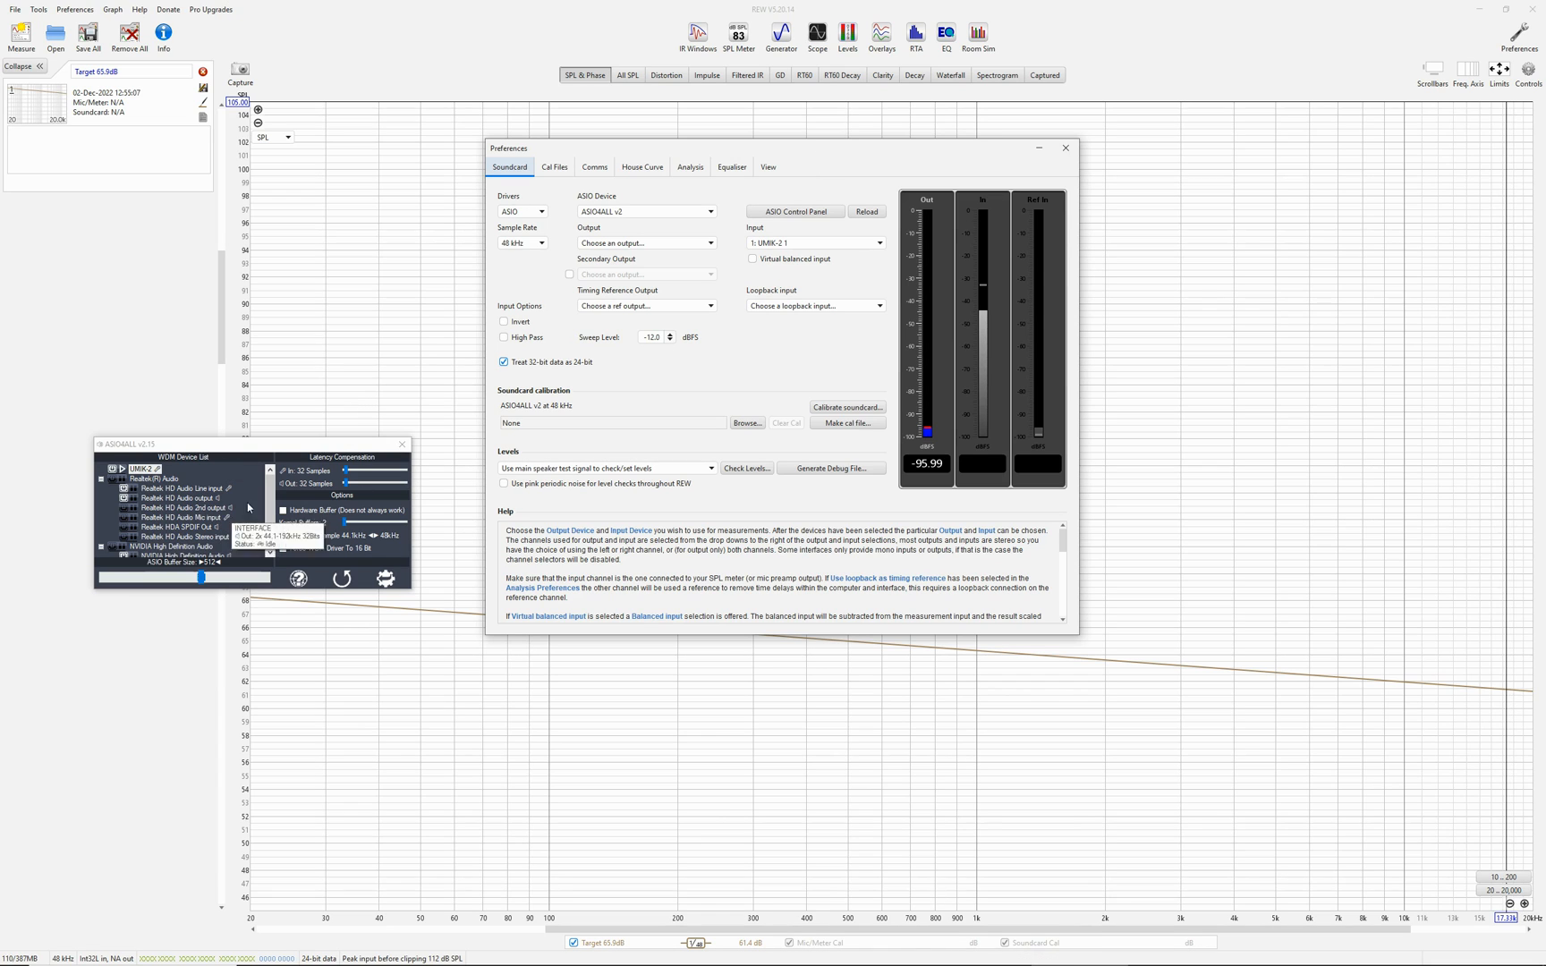
Step: Reload the ASIO4ALL v2 device, then close its control panel and the preferences
click(866, 212)
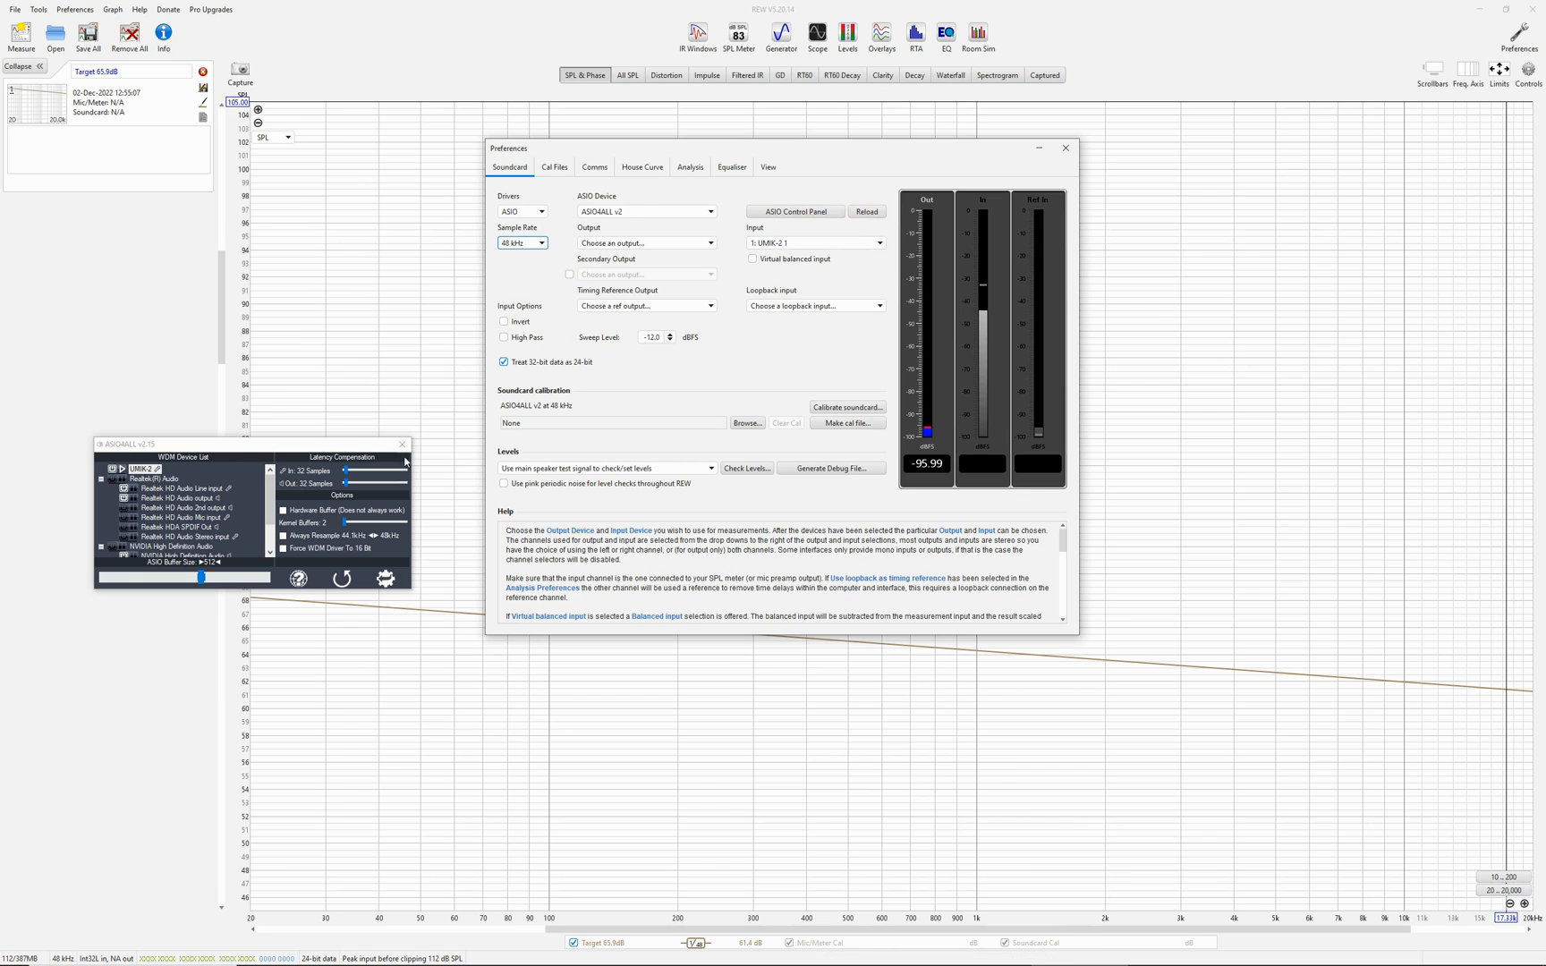
click(402, 444)
click(1064, 148)
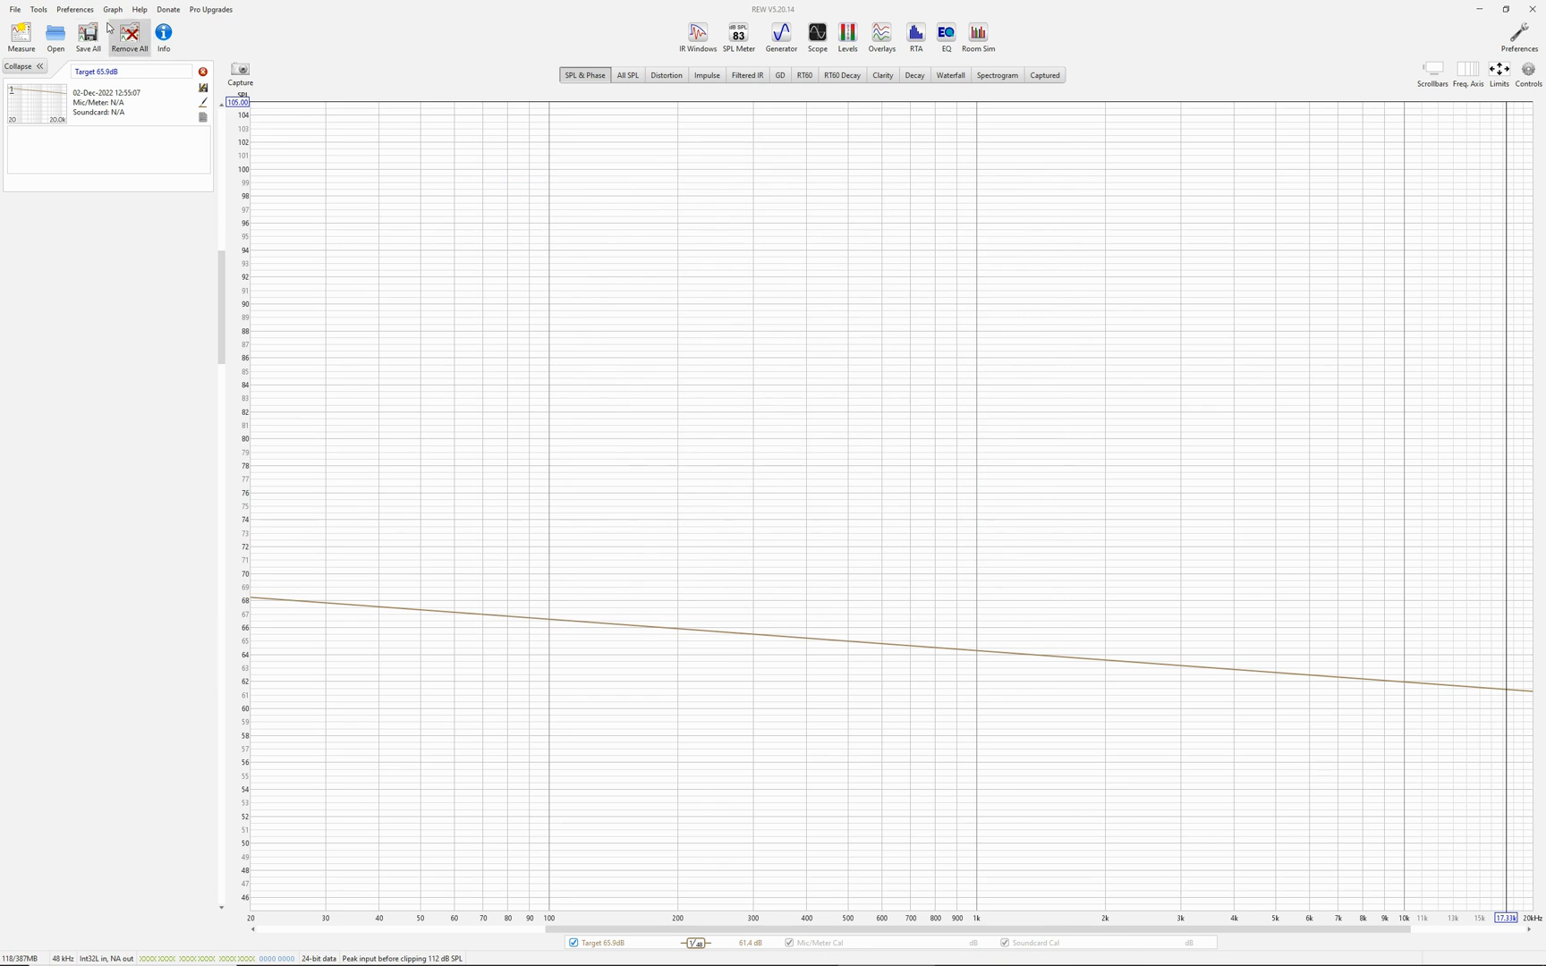
Step: Set up a new SPL measurement with playback from file, loading 256kMeasSweep_20_to_20000_-12_dBFS_48k_Float_L_refR.wav from the 256k_20_to_20000_48k_V2 folder in Downloads
click(22, 38)
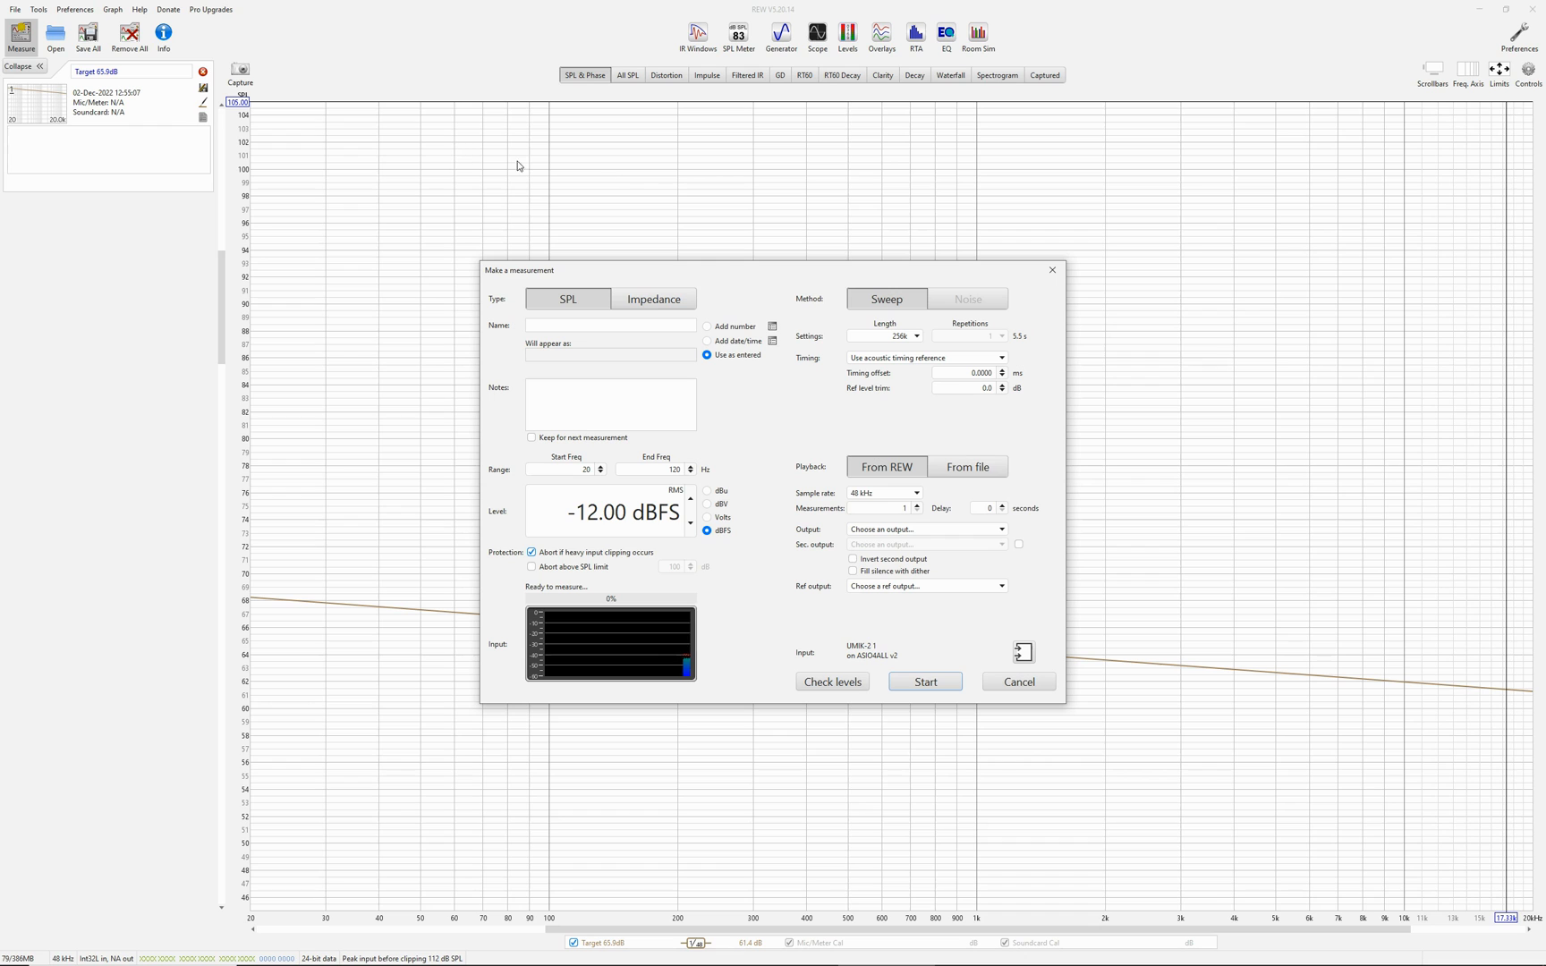
click(980, 475)
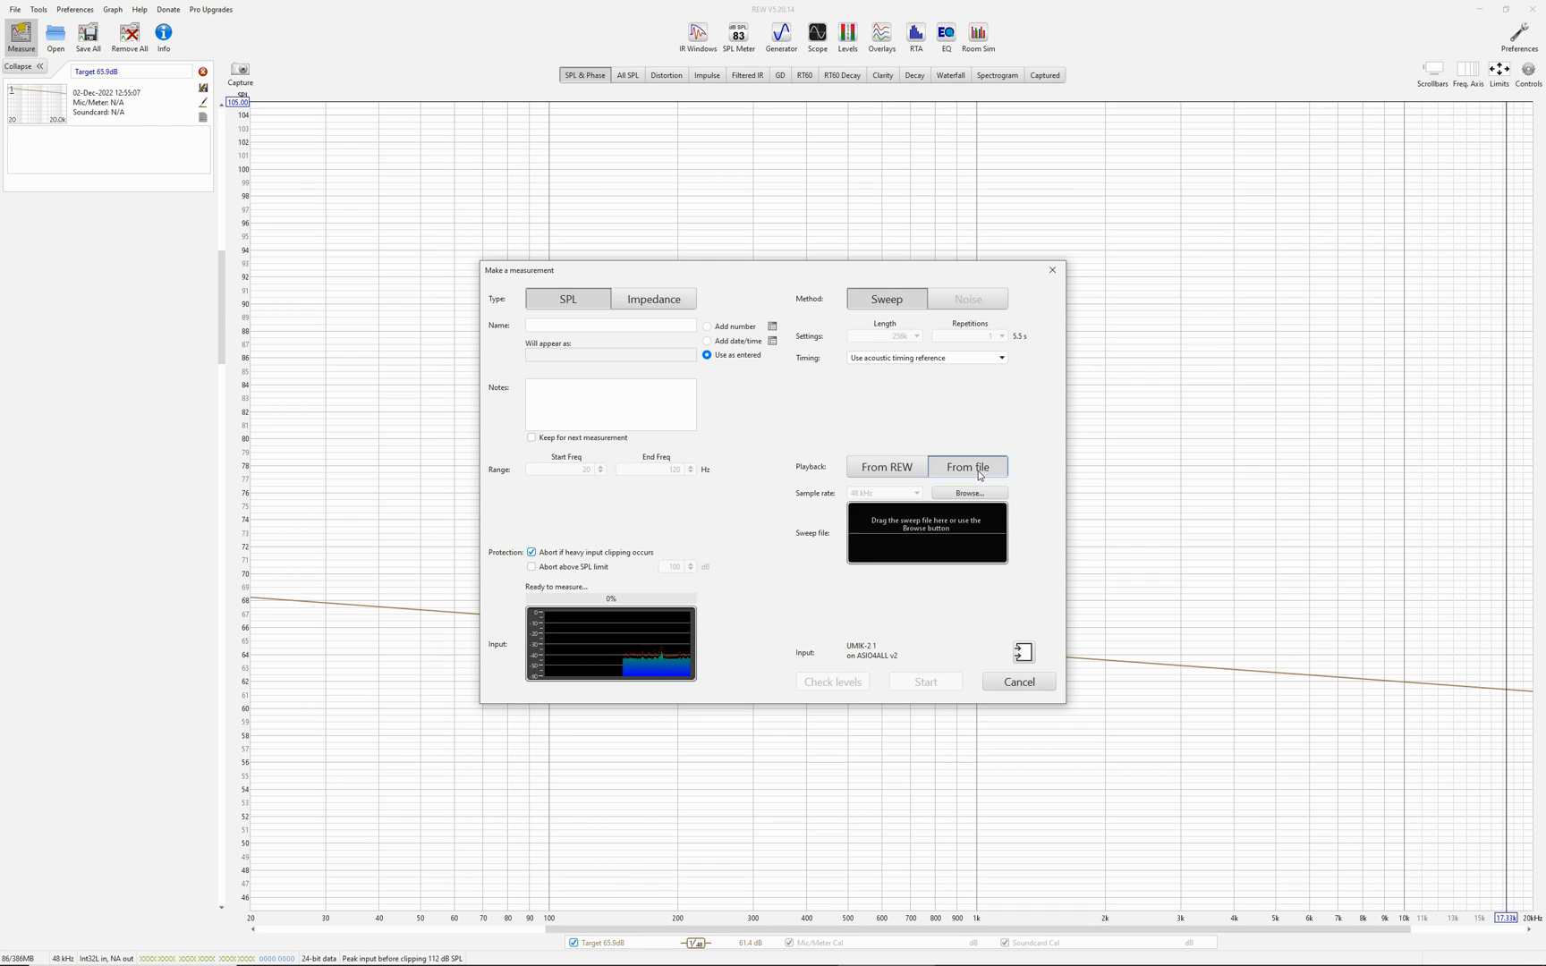
click(972, 494)
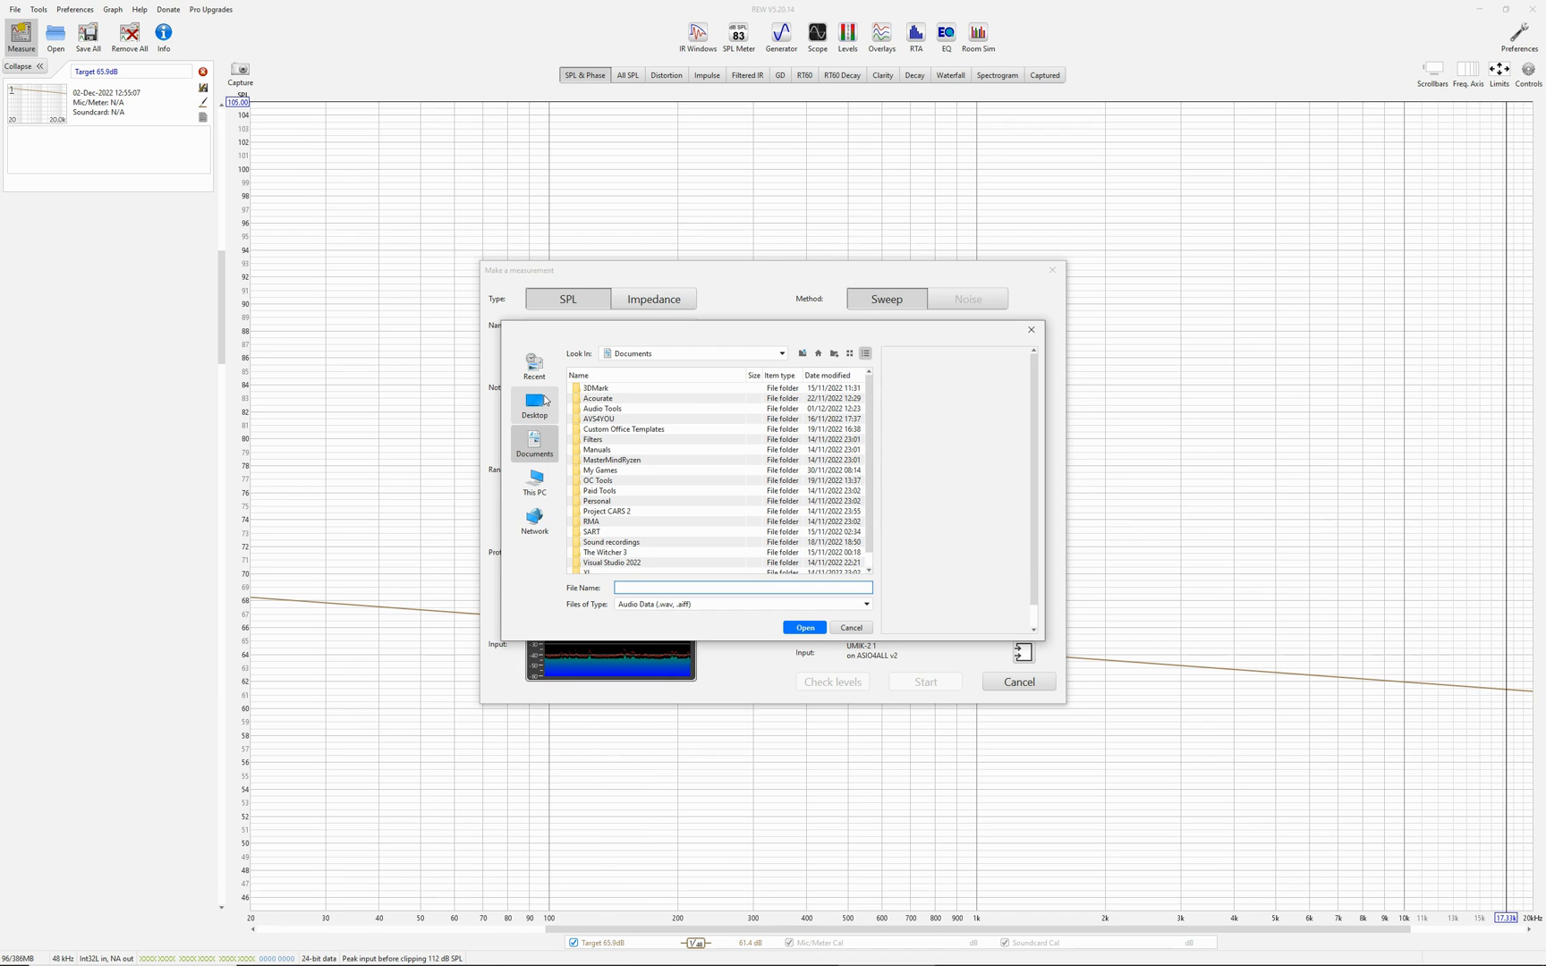
click(702, 358)
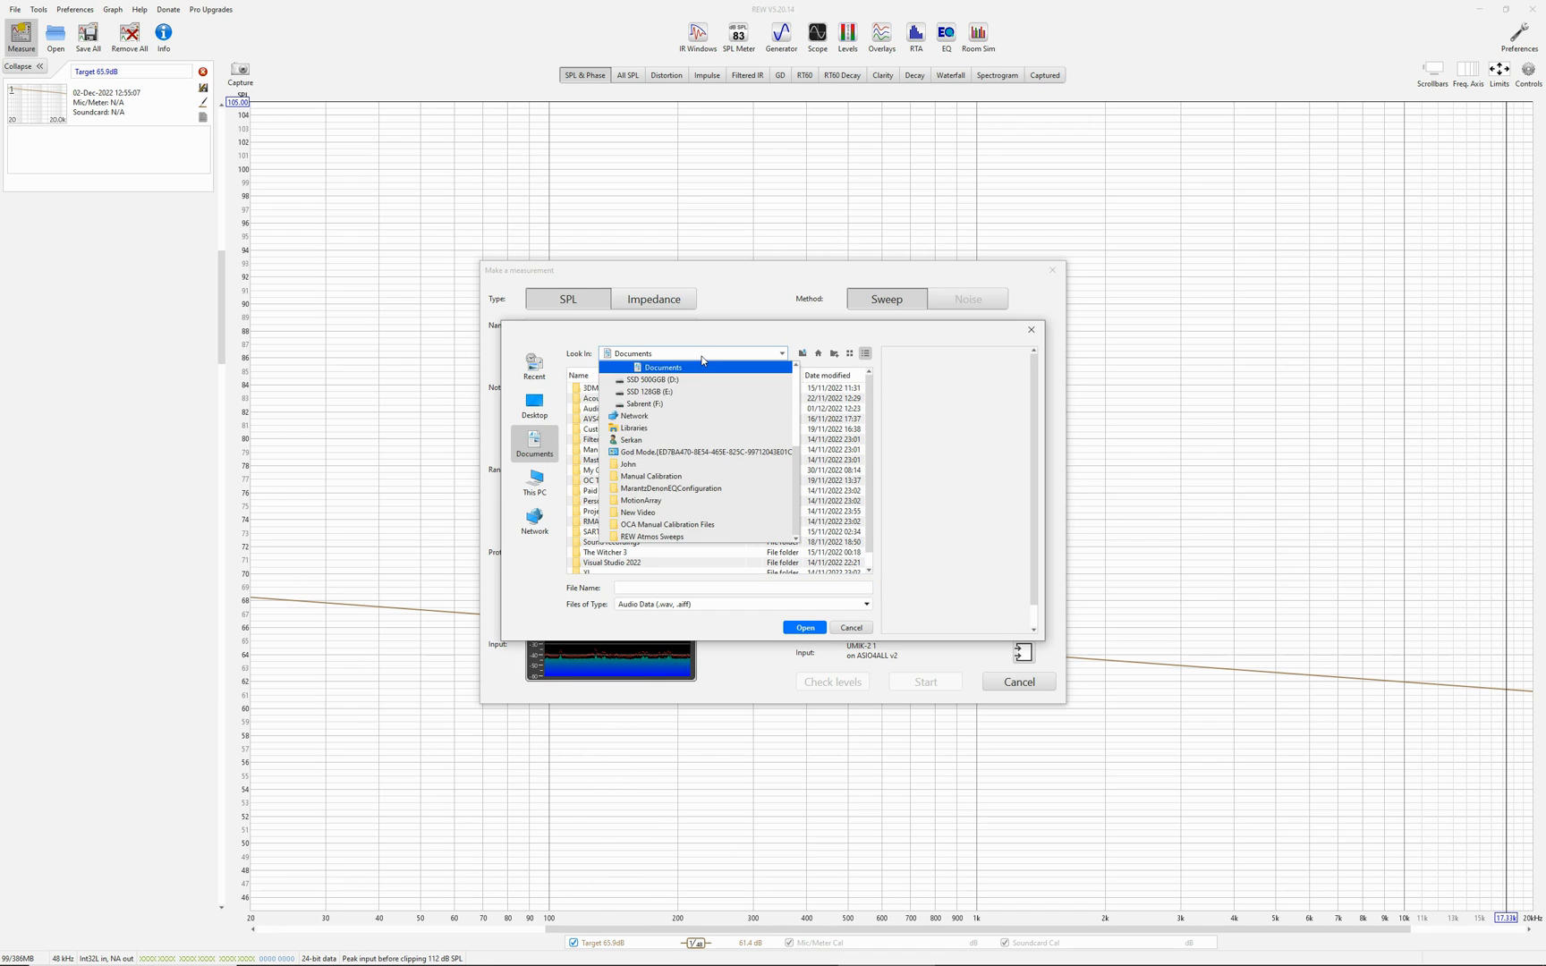
scroll(680, 416, up, 3)
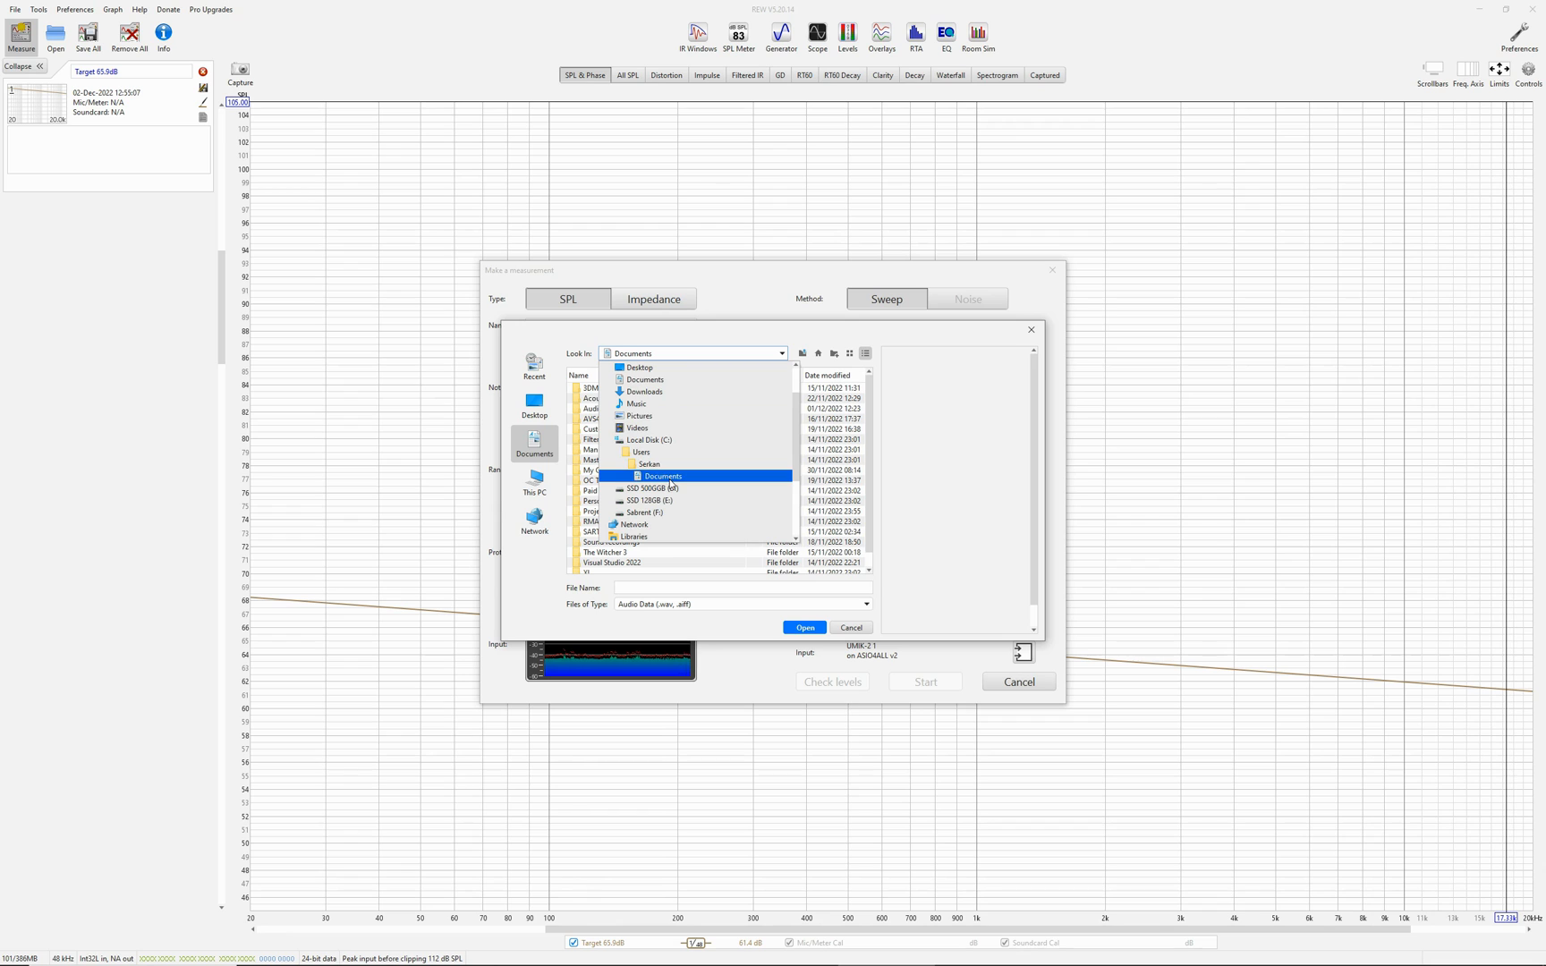
click(658, 392)
double_click(642, 399)
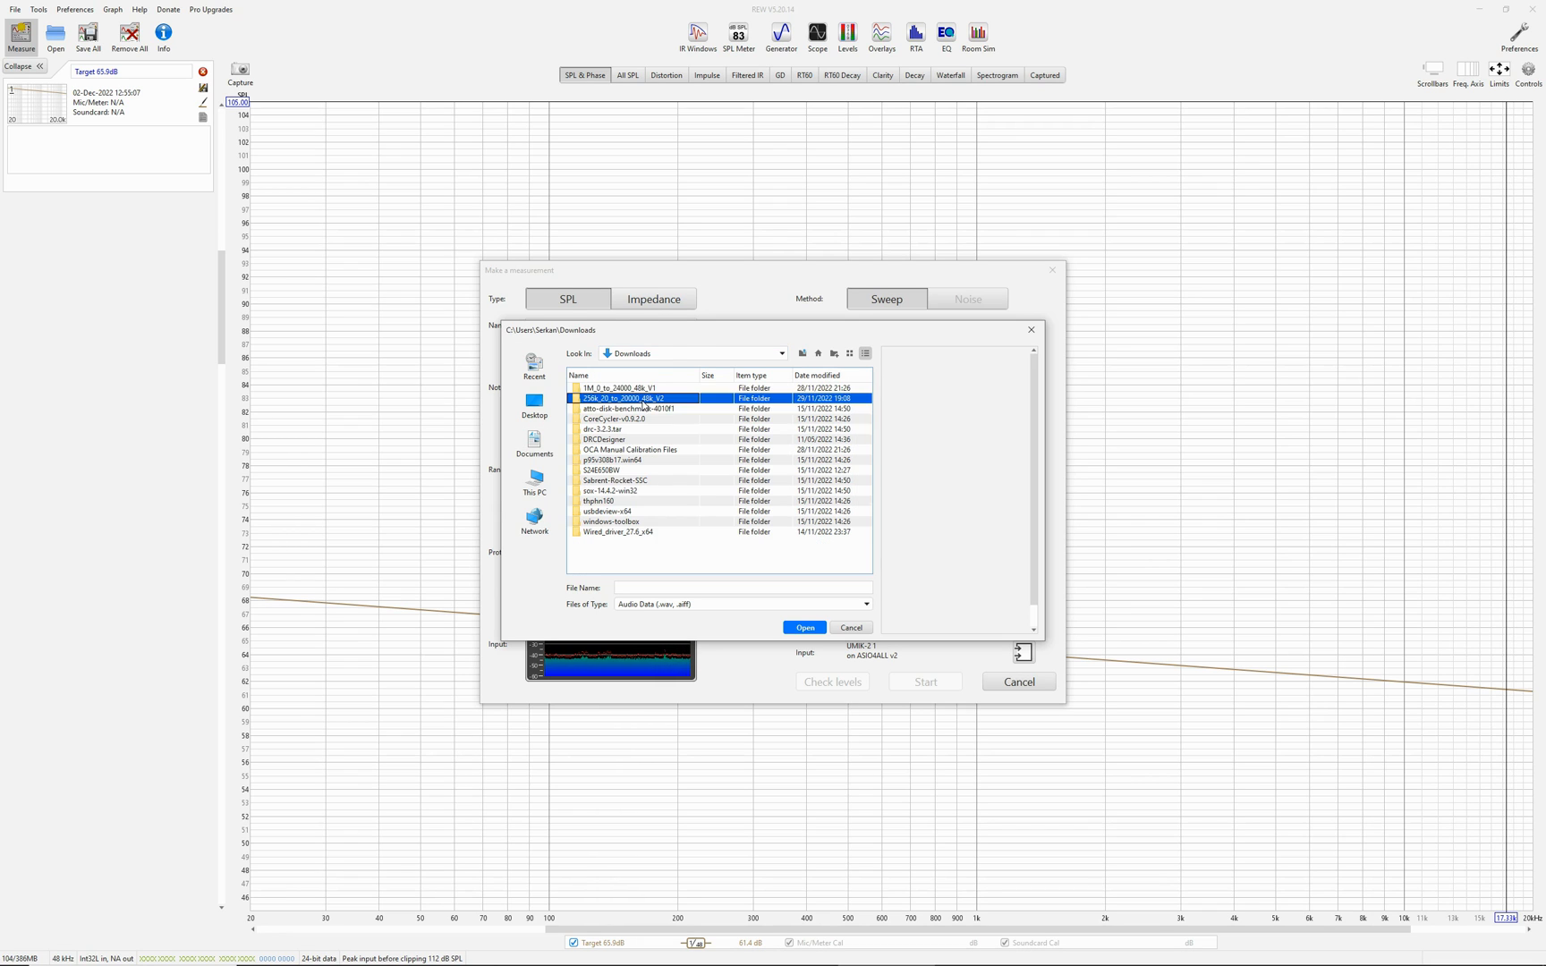
double_click(637, 389)
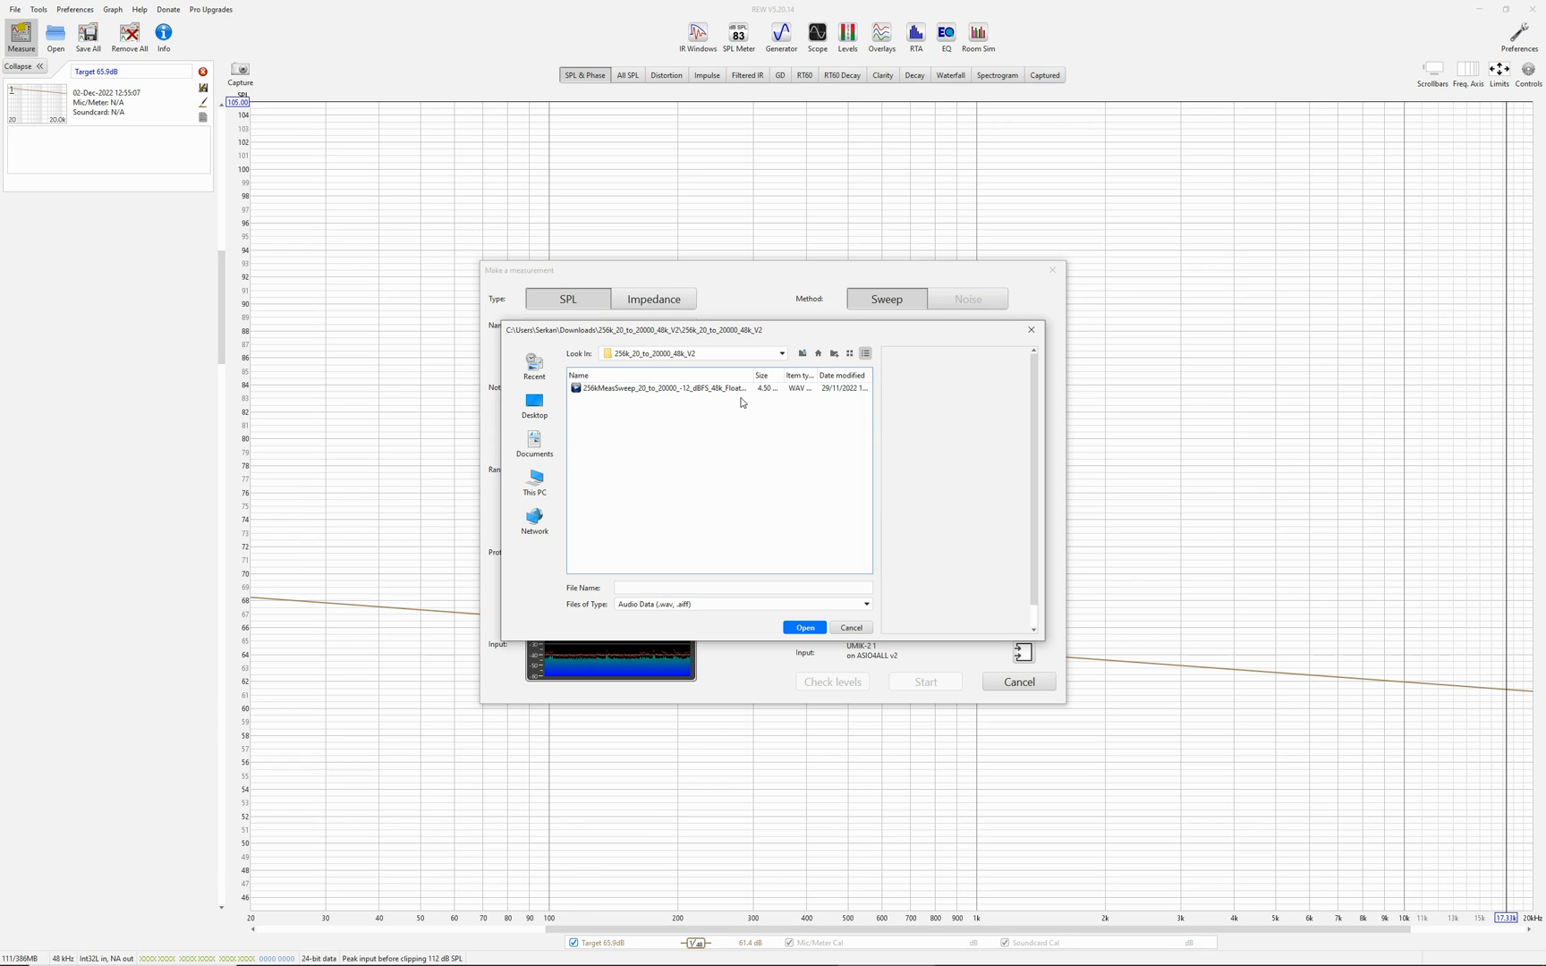
double_click(655, 389)
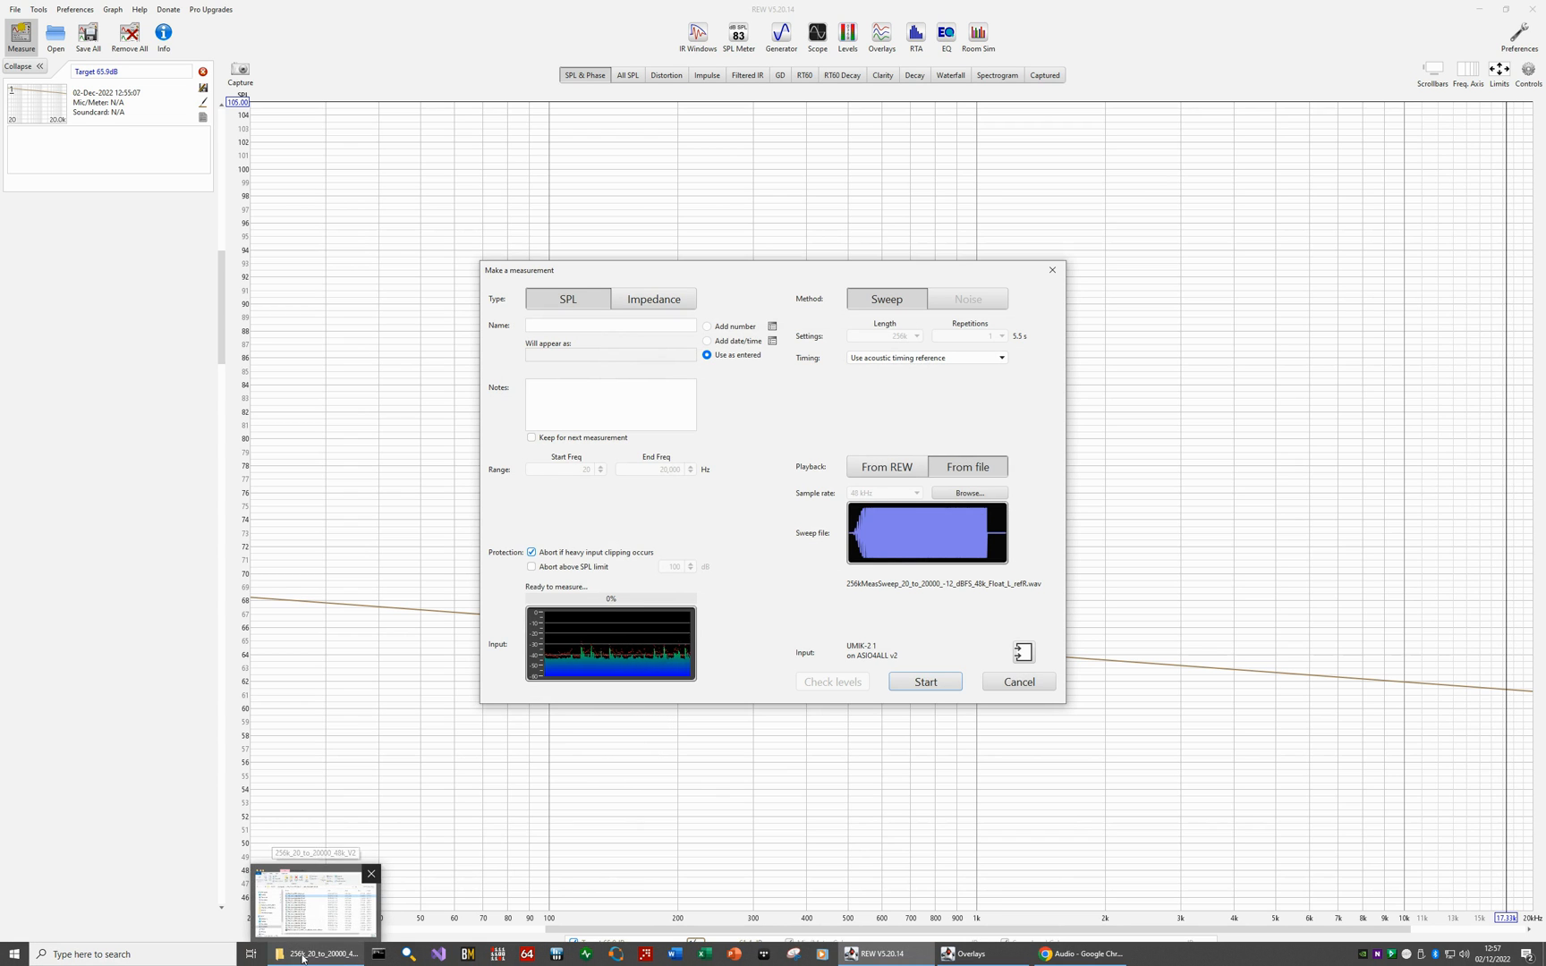
Step: Switch to File Explorer, open 256k_20_to_20000_48k_C.mp4 in the media player, and put the Explorer window out of the way
click(303, 958)
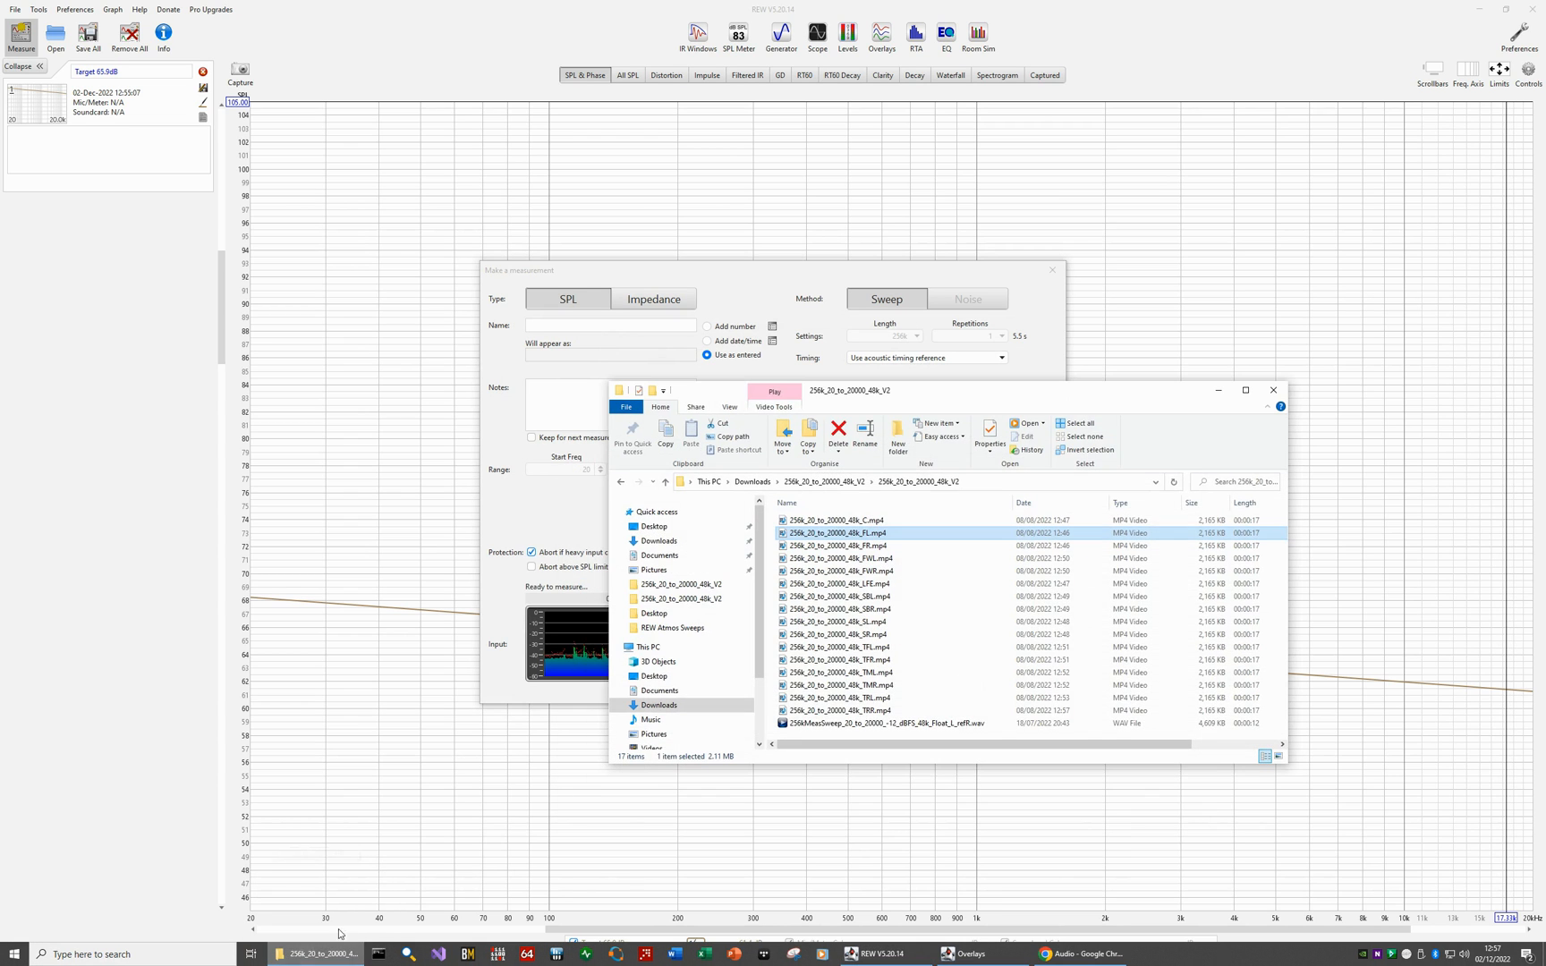
click(870, 523)
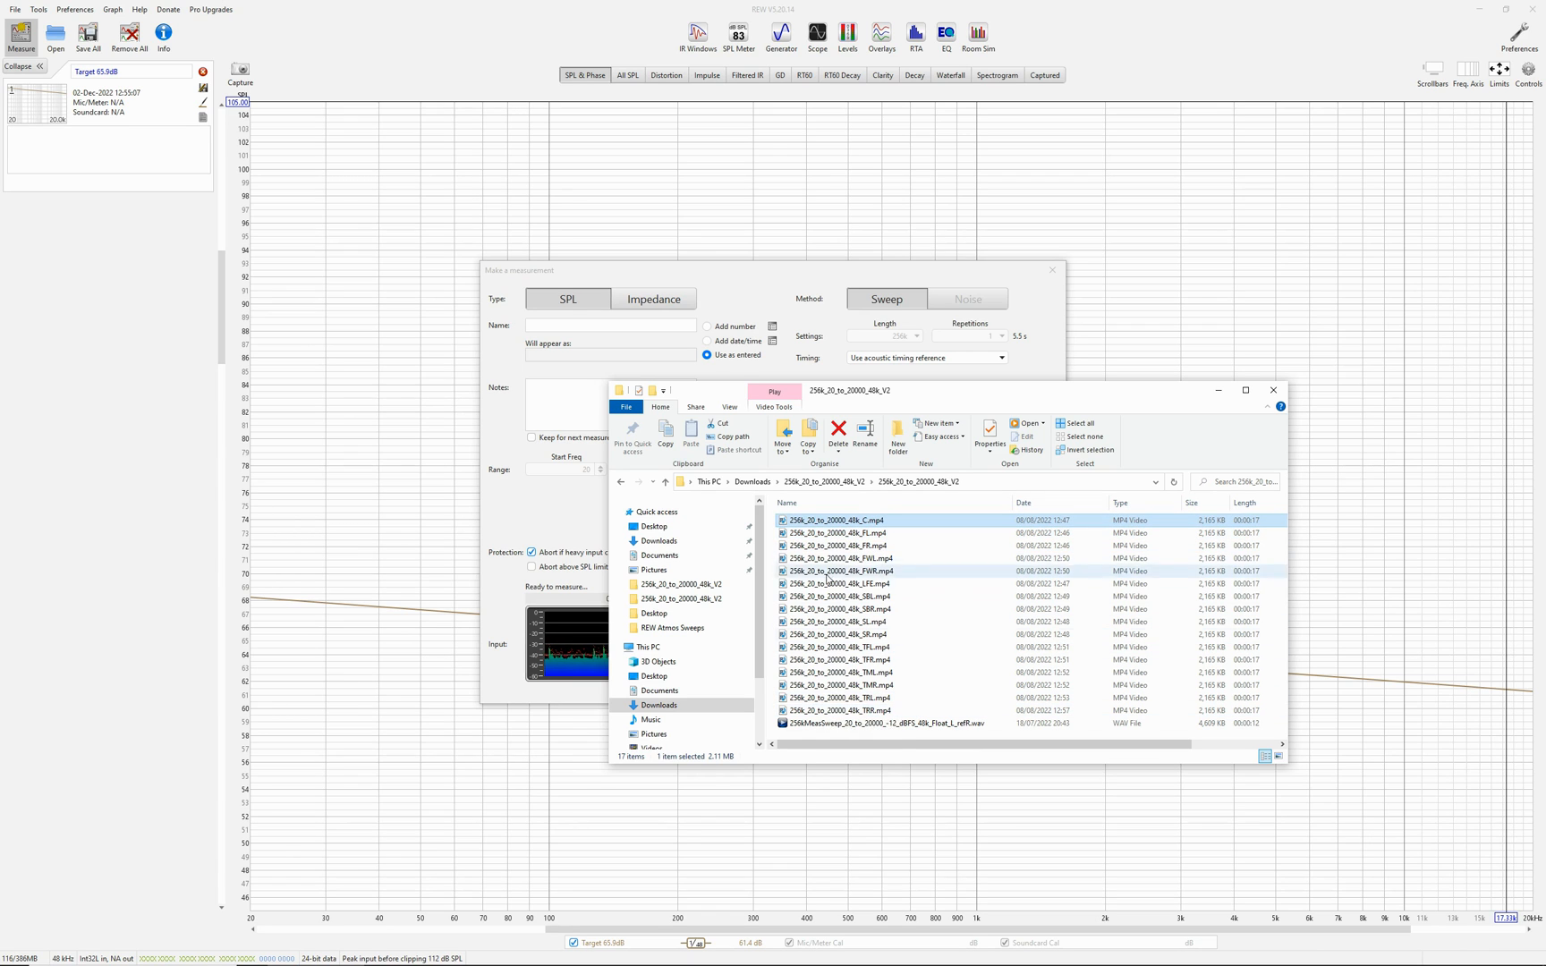
double_click(853, 524)
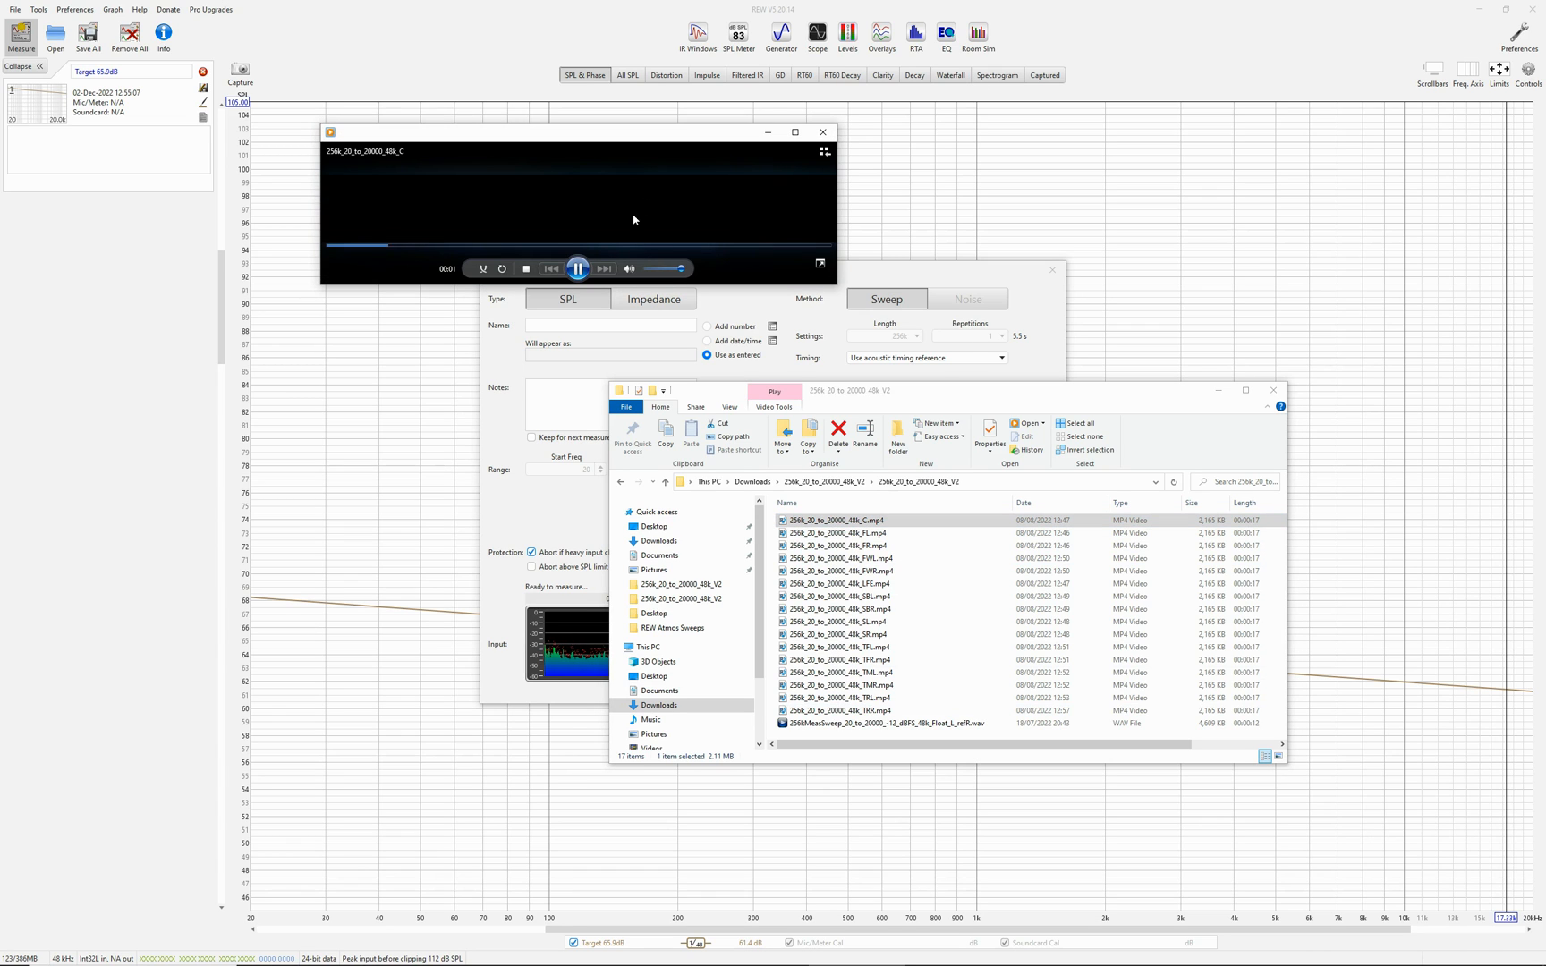
drag(916, 391, 1060, 543)
click(1364, 542)
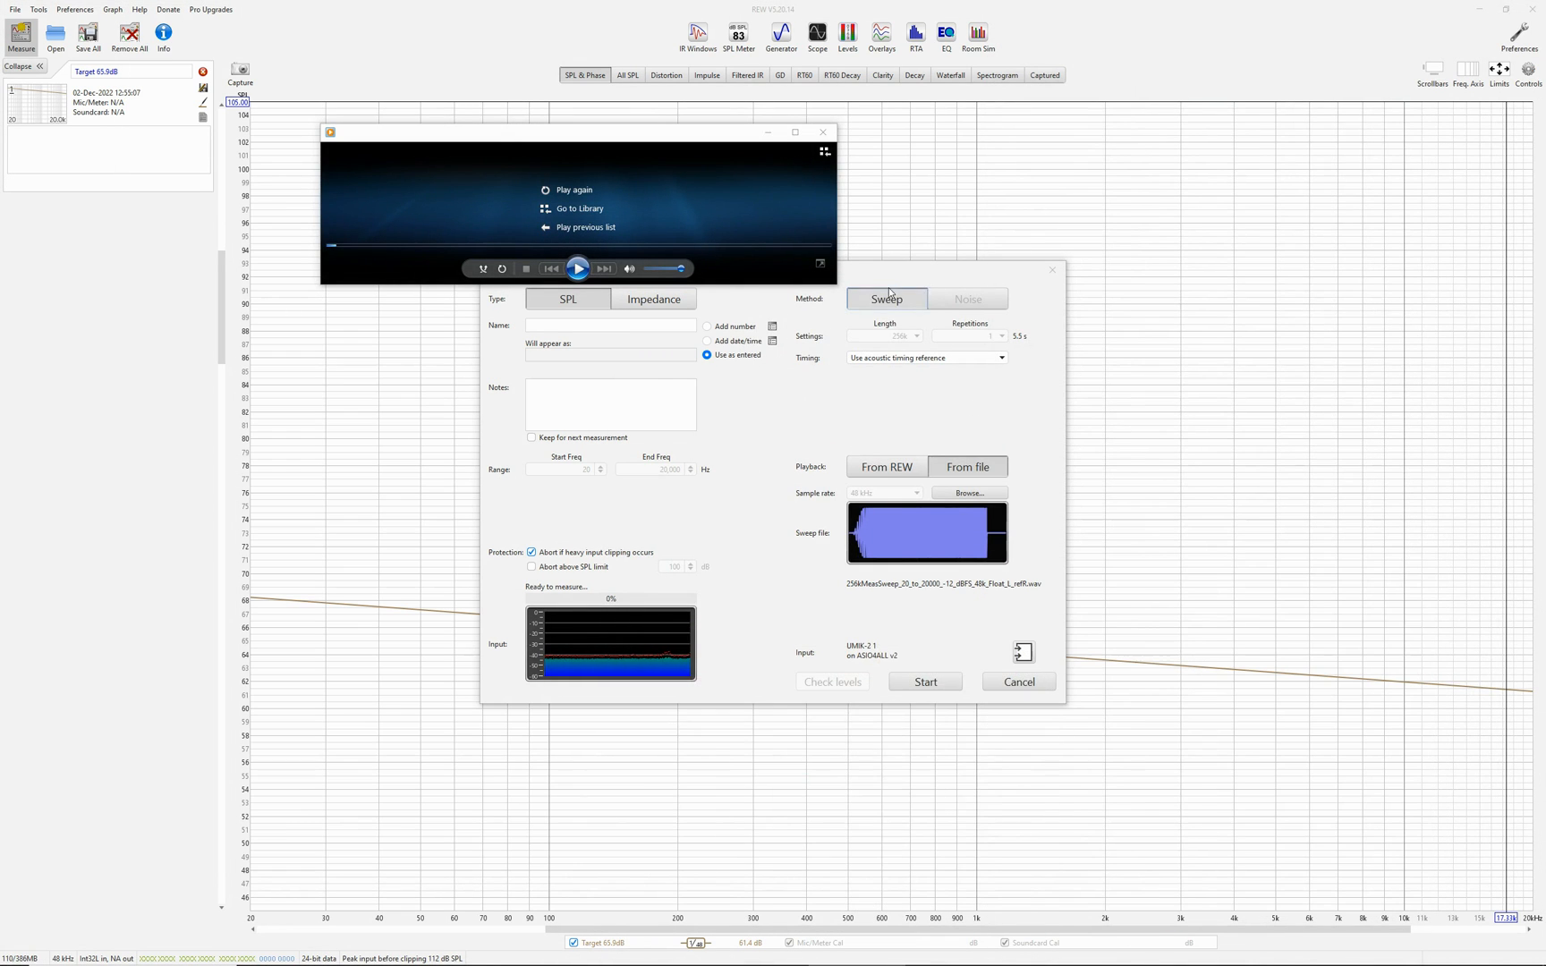
Step: Start the sweep measurement and play the 256k_20_to_20000_48k_C sweep in Windows Media Player as its signal
drag(891, 273, 967, 323)
click(1020, 731)
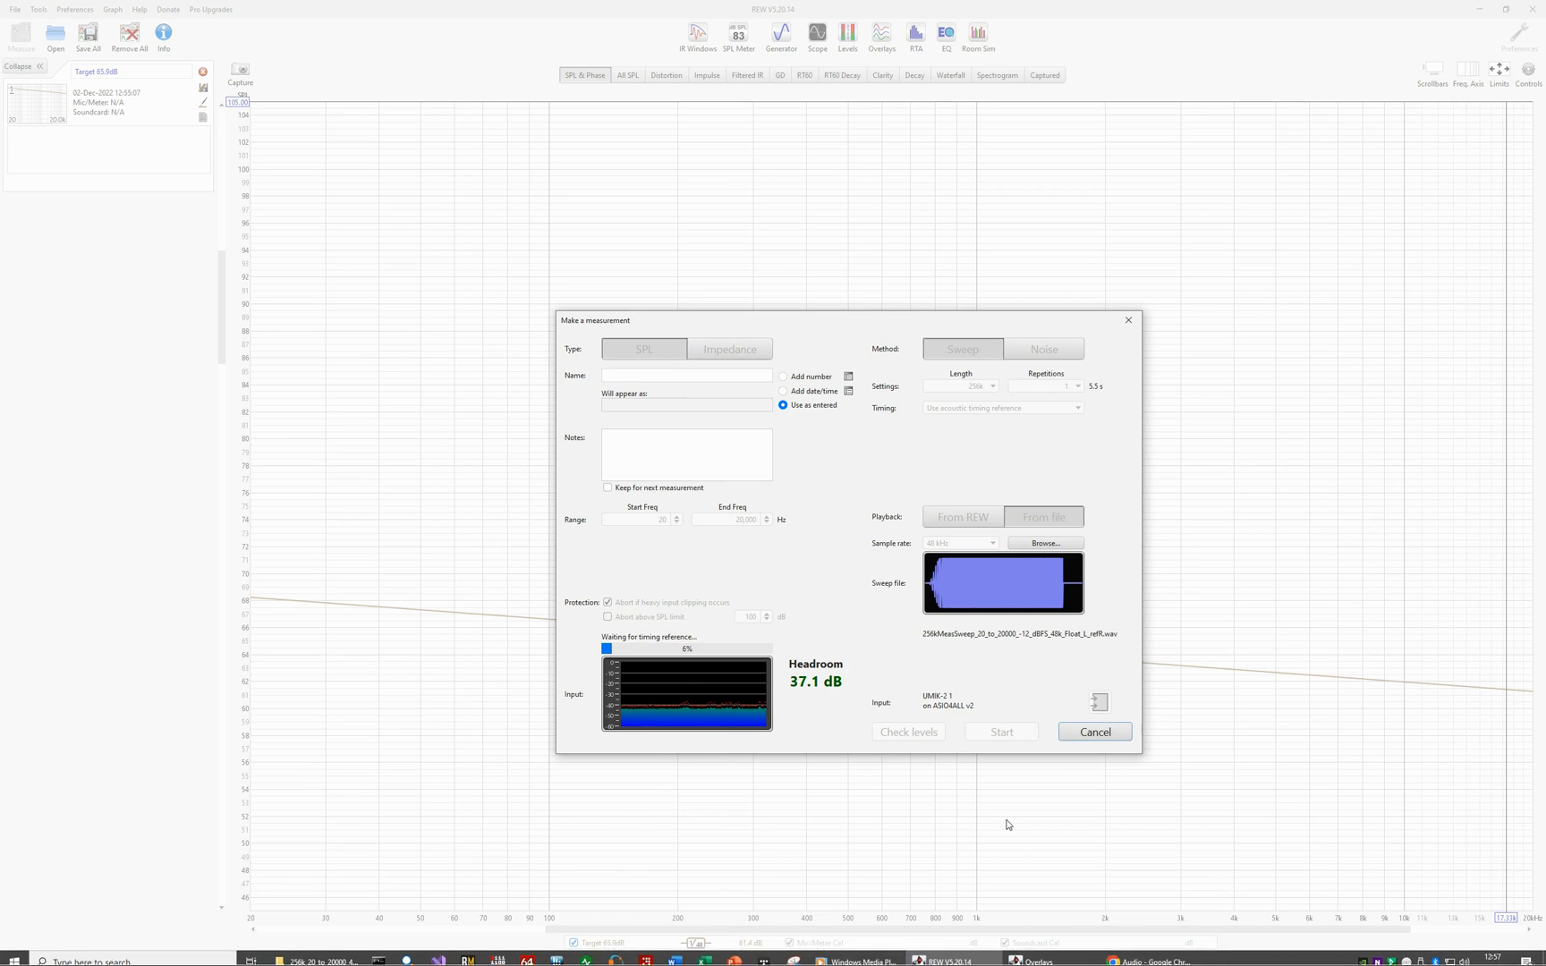
mouse_move(1135, 961)
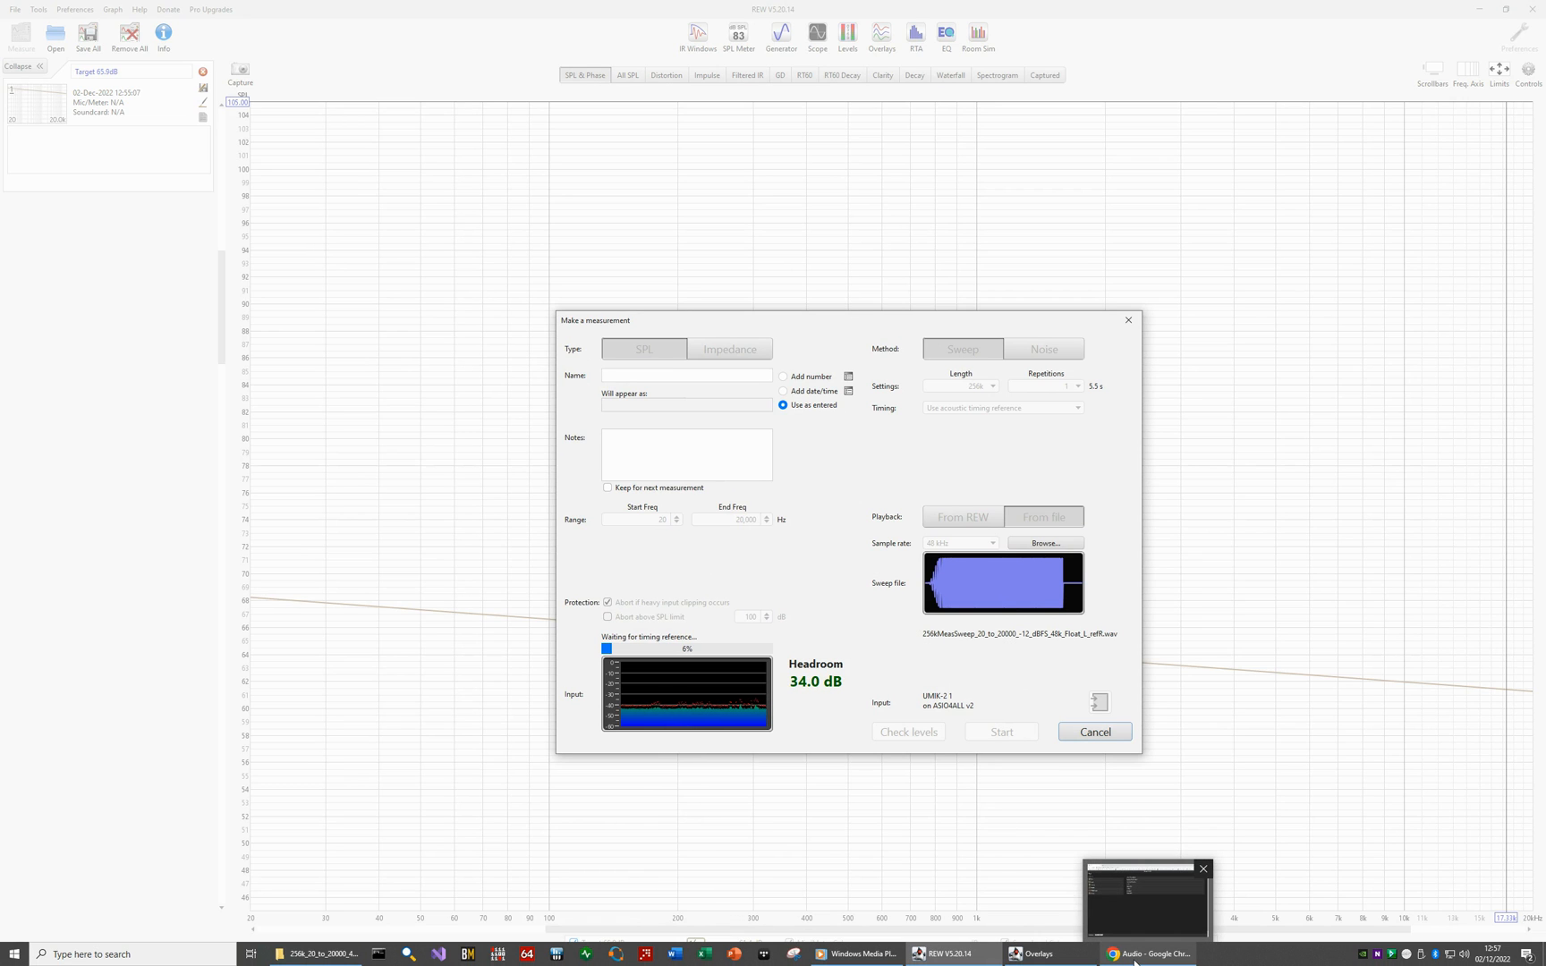
click(857, 953)
click(576, 269)
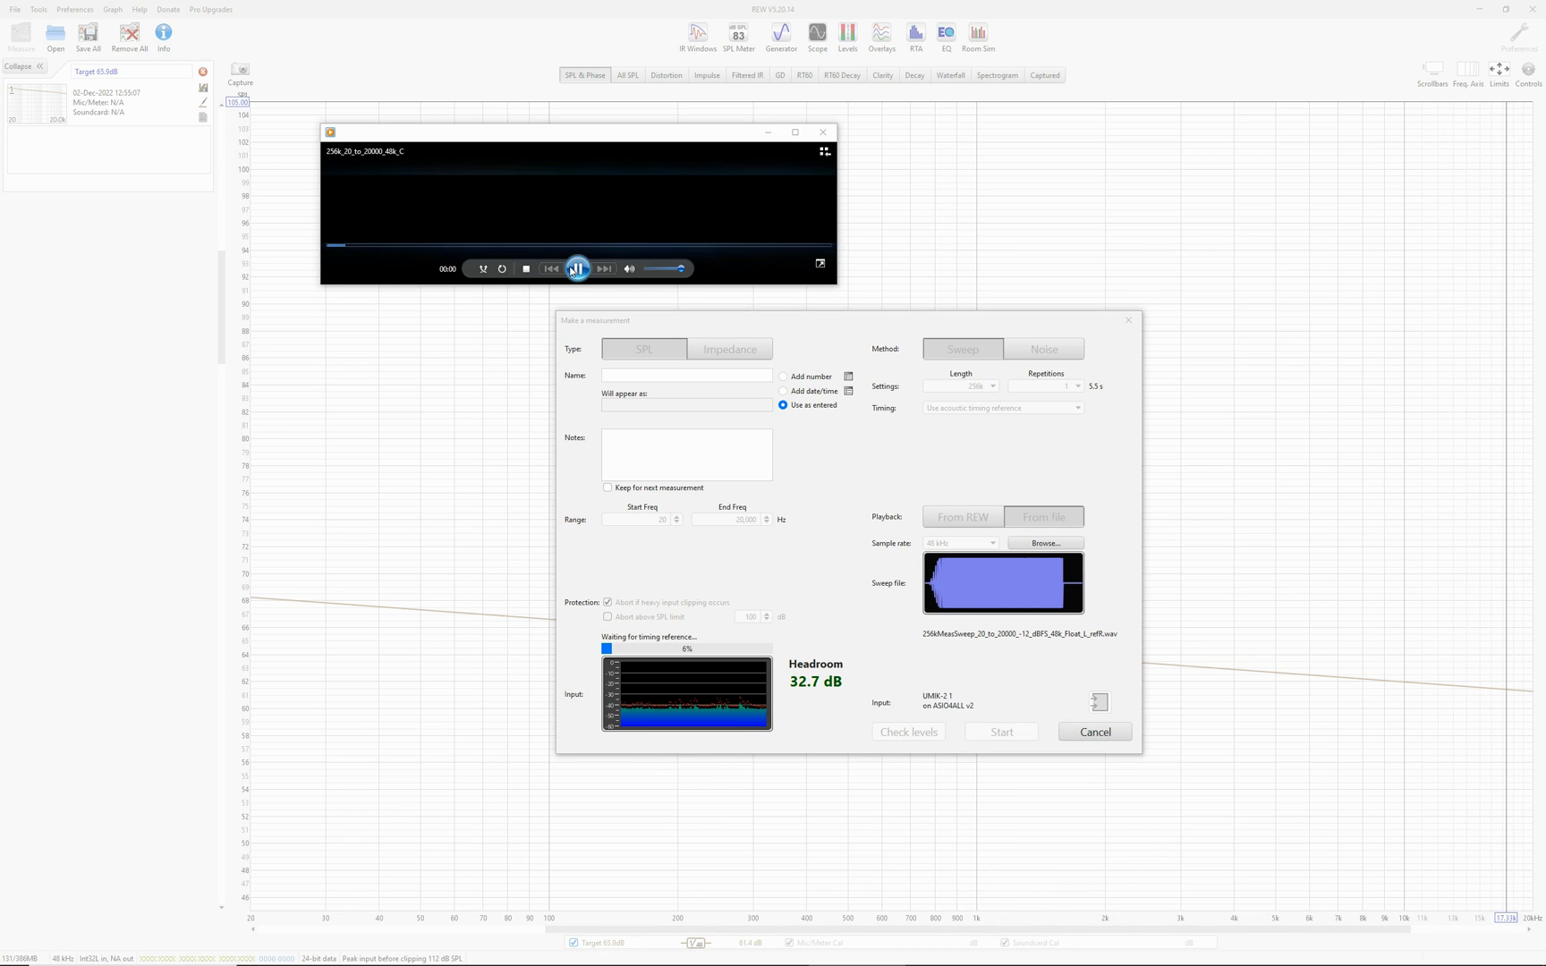
click(510, 244)
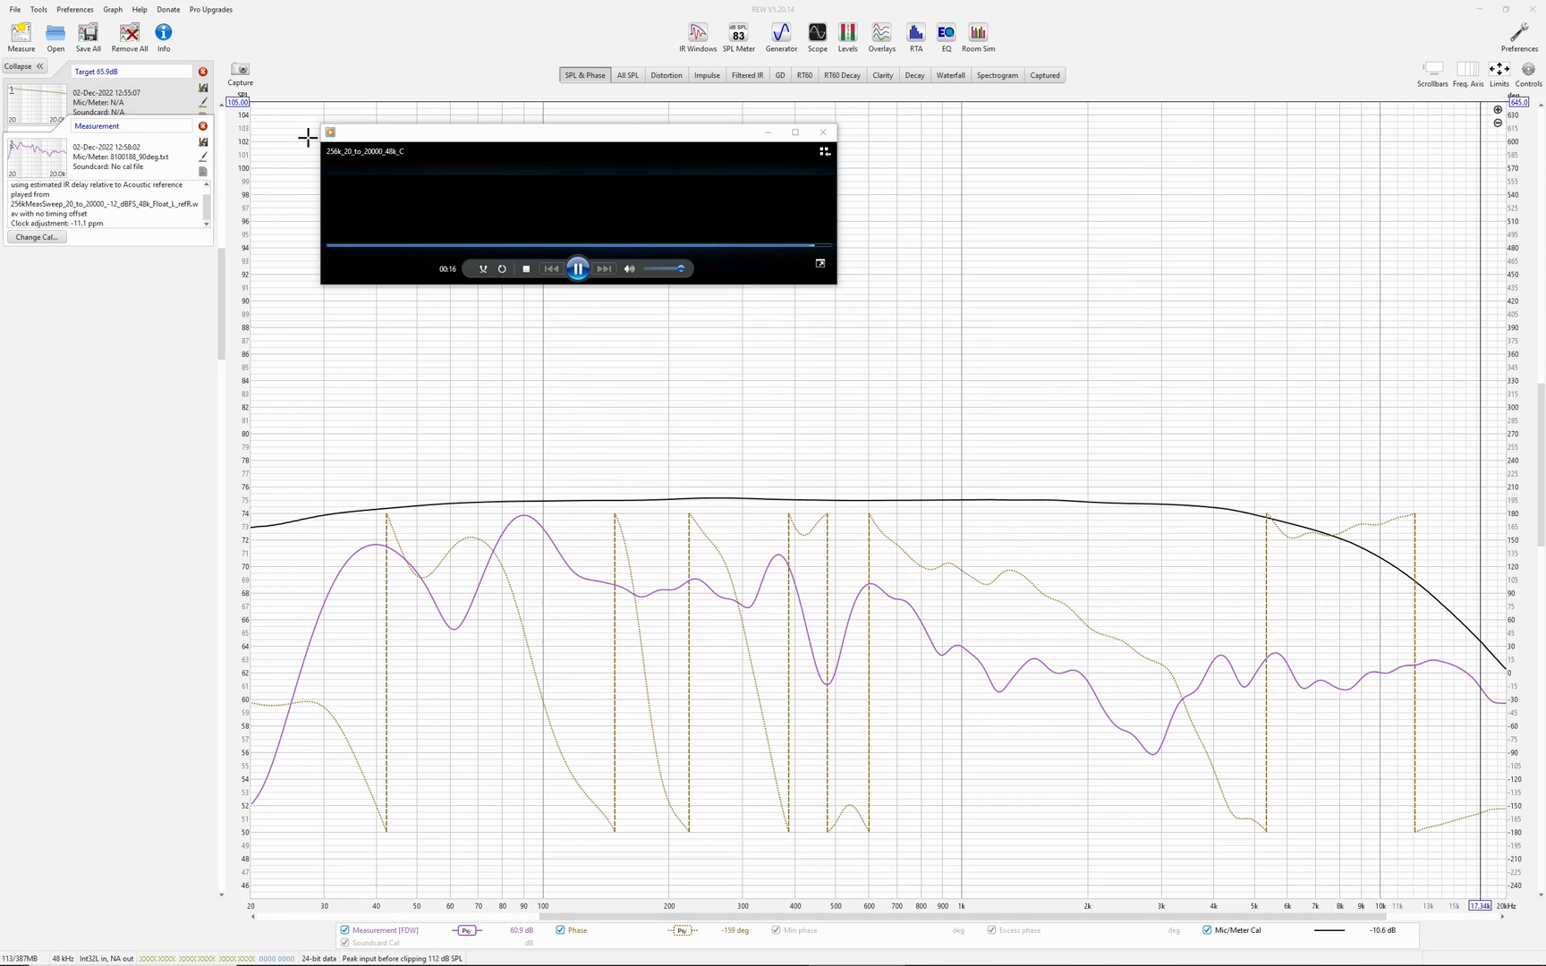
Step: Rename the new sweep measurement as C
click(143, 128)
text(C)
key(Return)
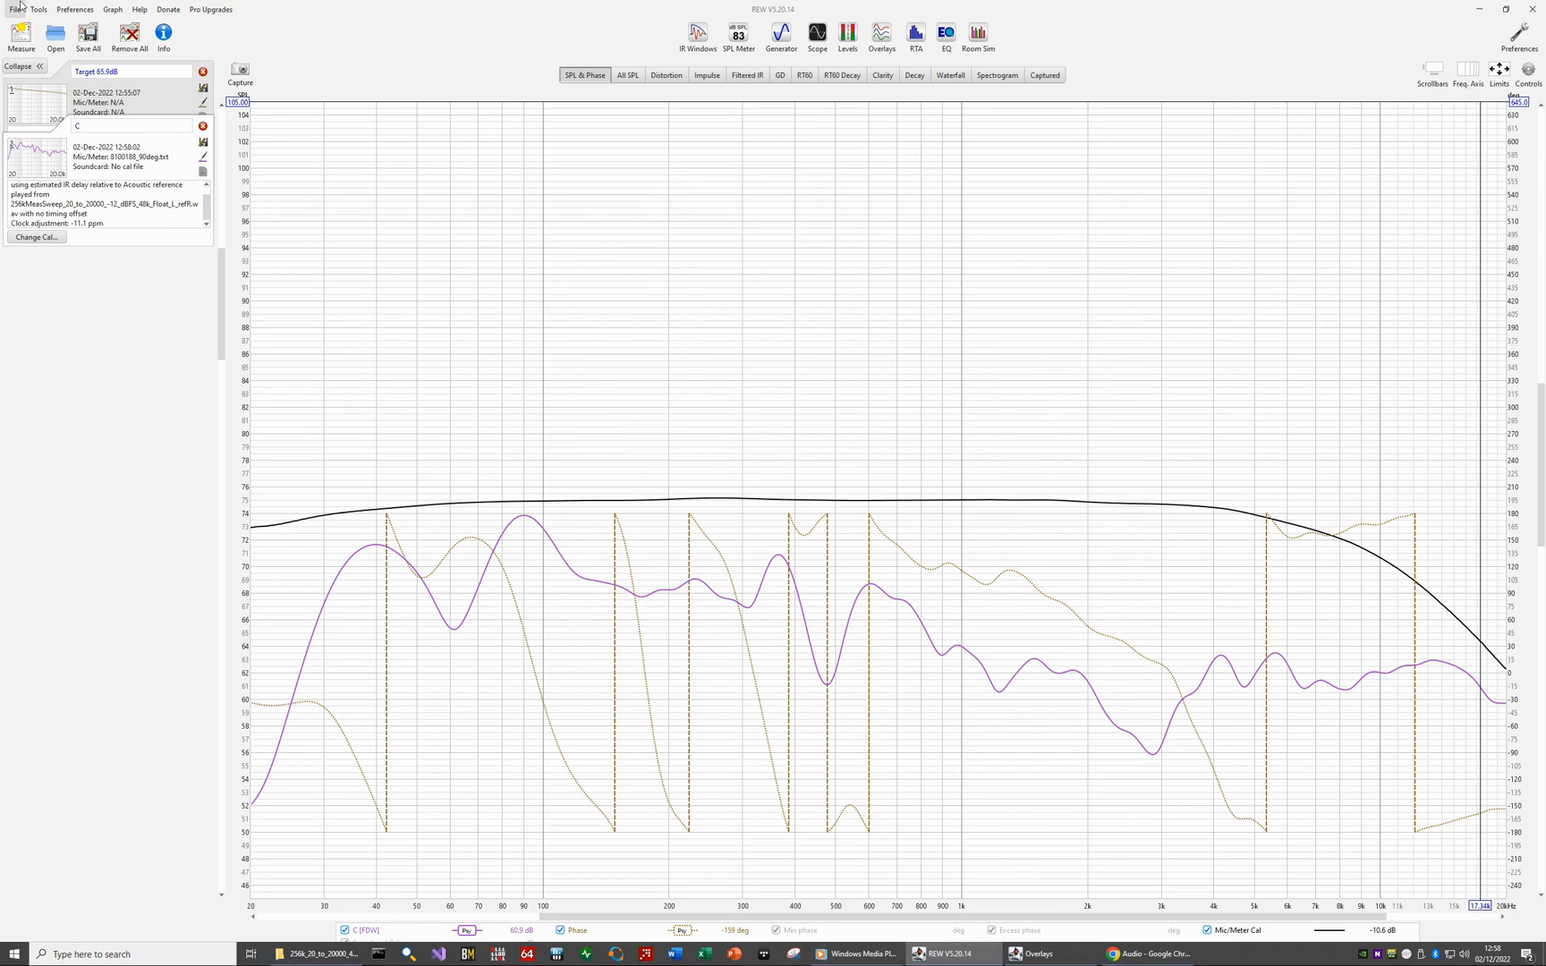
Step: Start another measurement with the same sweep file and play 256k_20_to_20000_48k_FL.mp4 from File Explorer
click(23, 35)
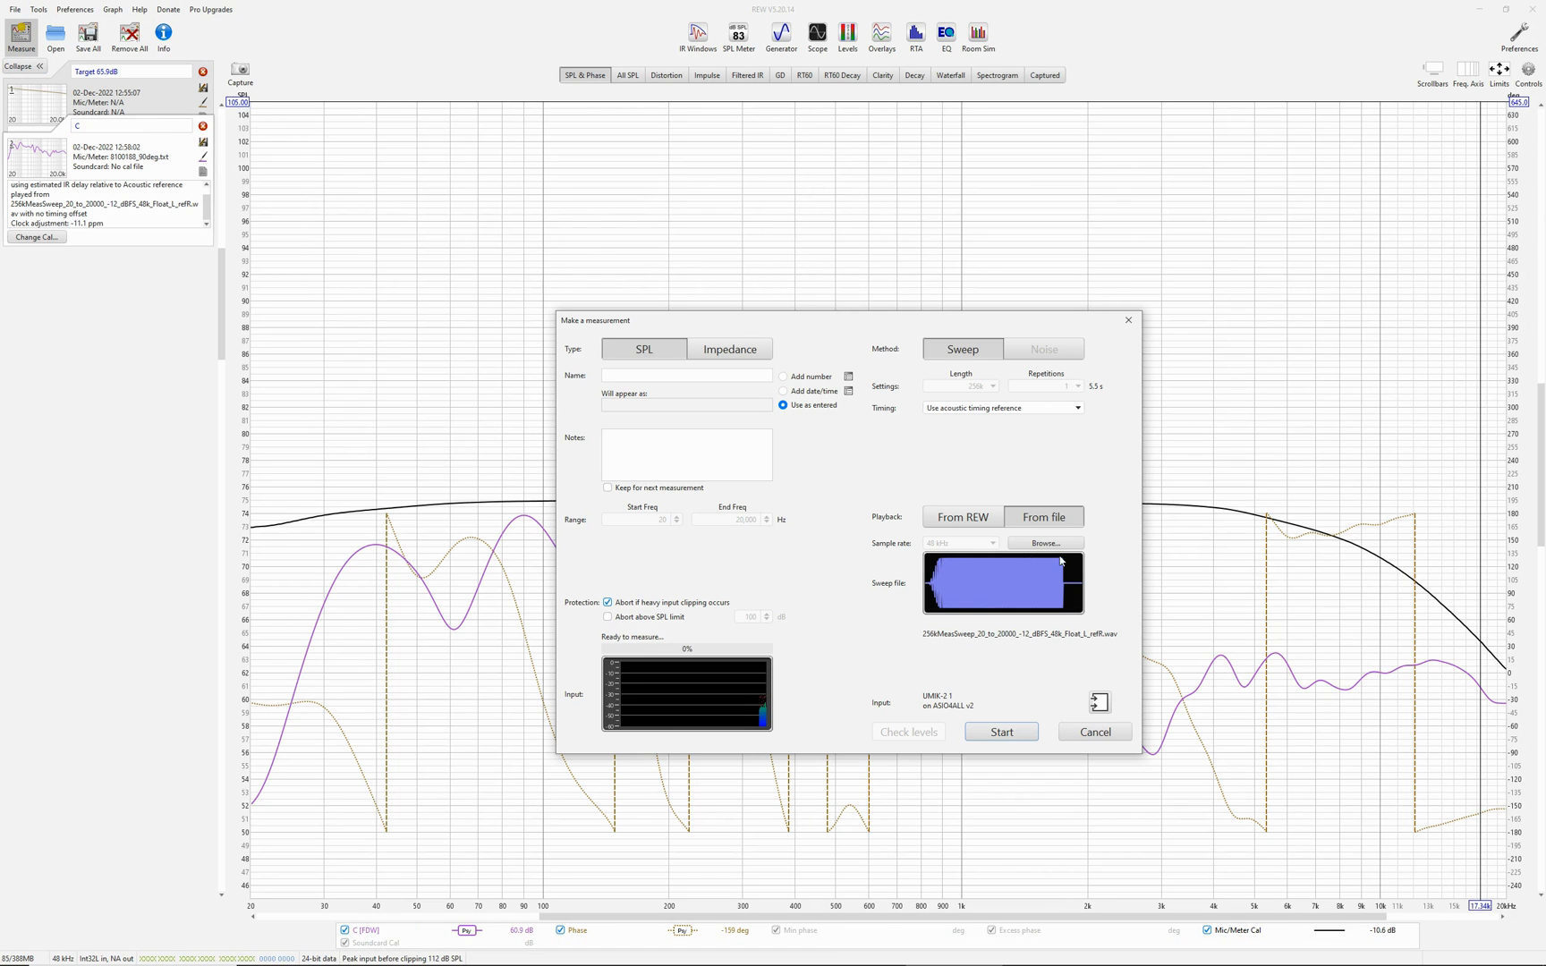
click(1001, 732)
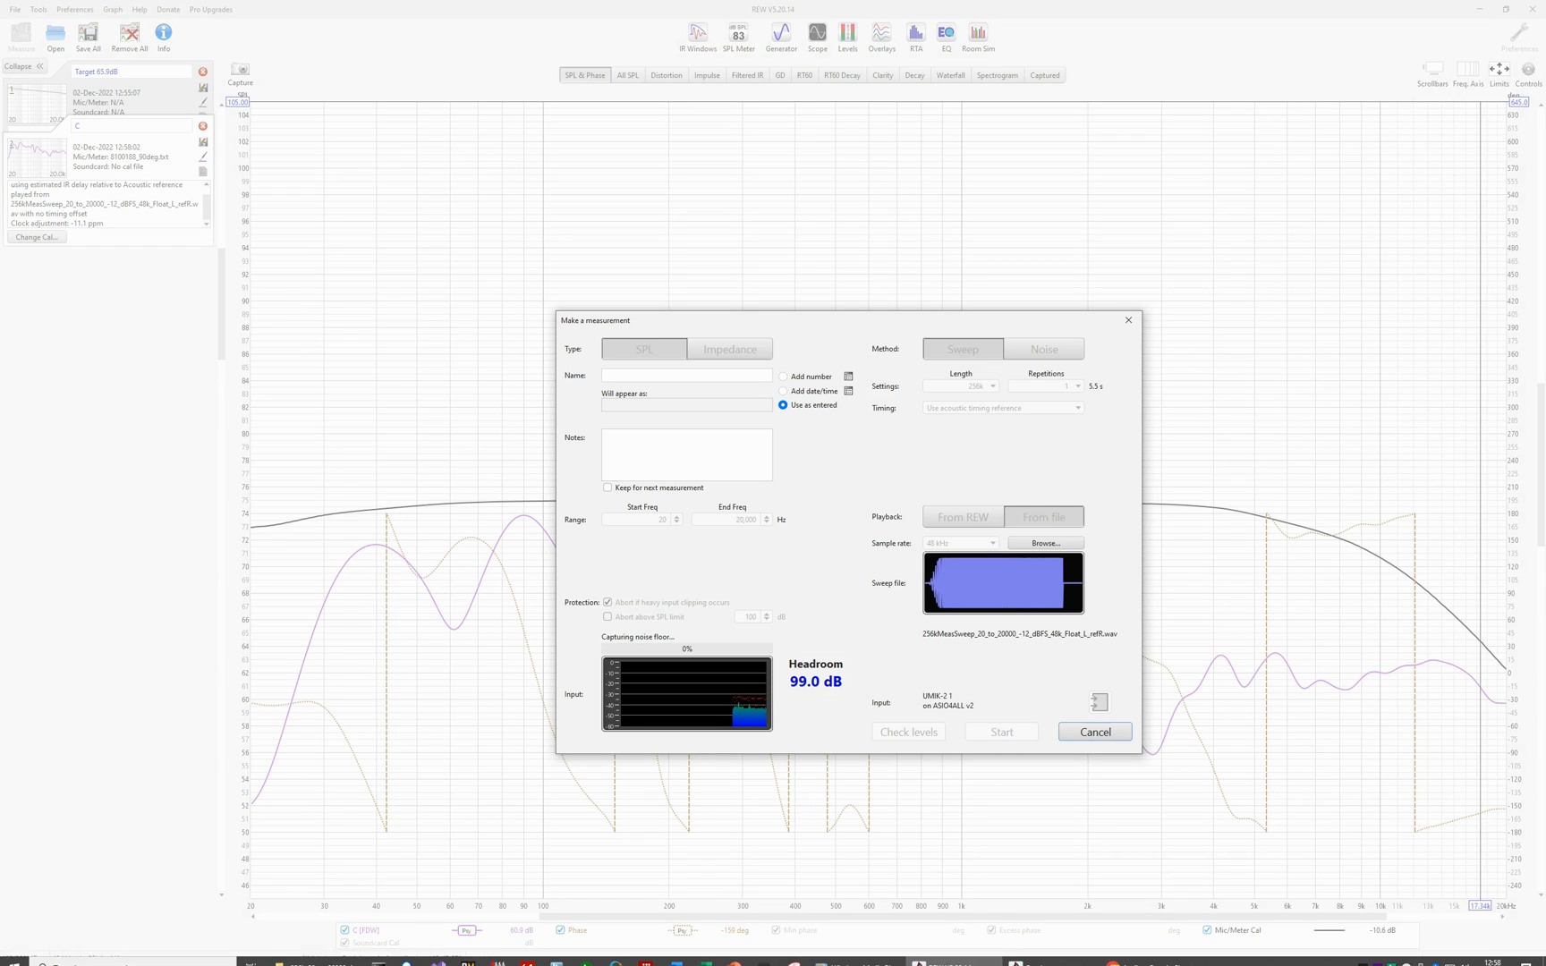
click(318, 954)
double_click(986, 685)
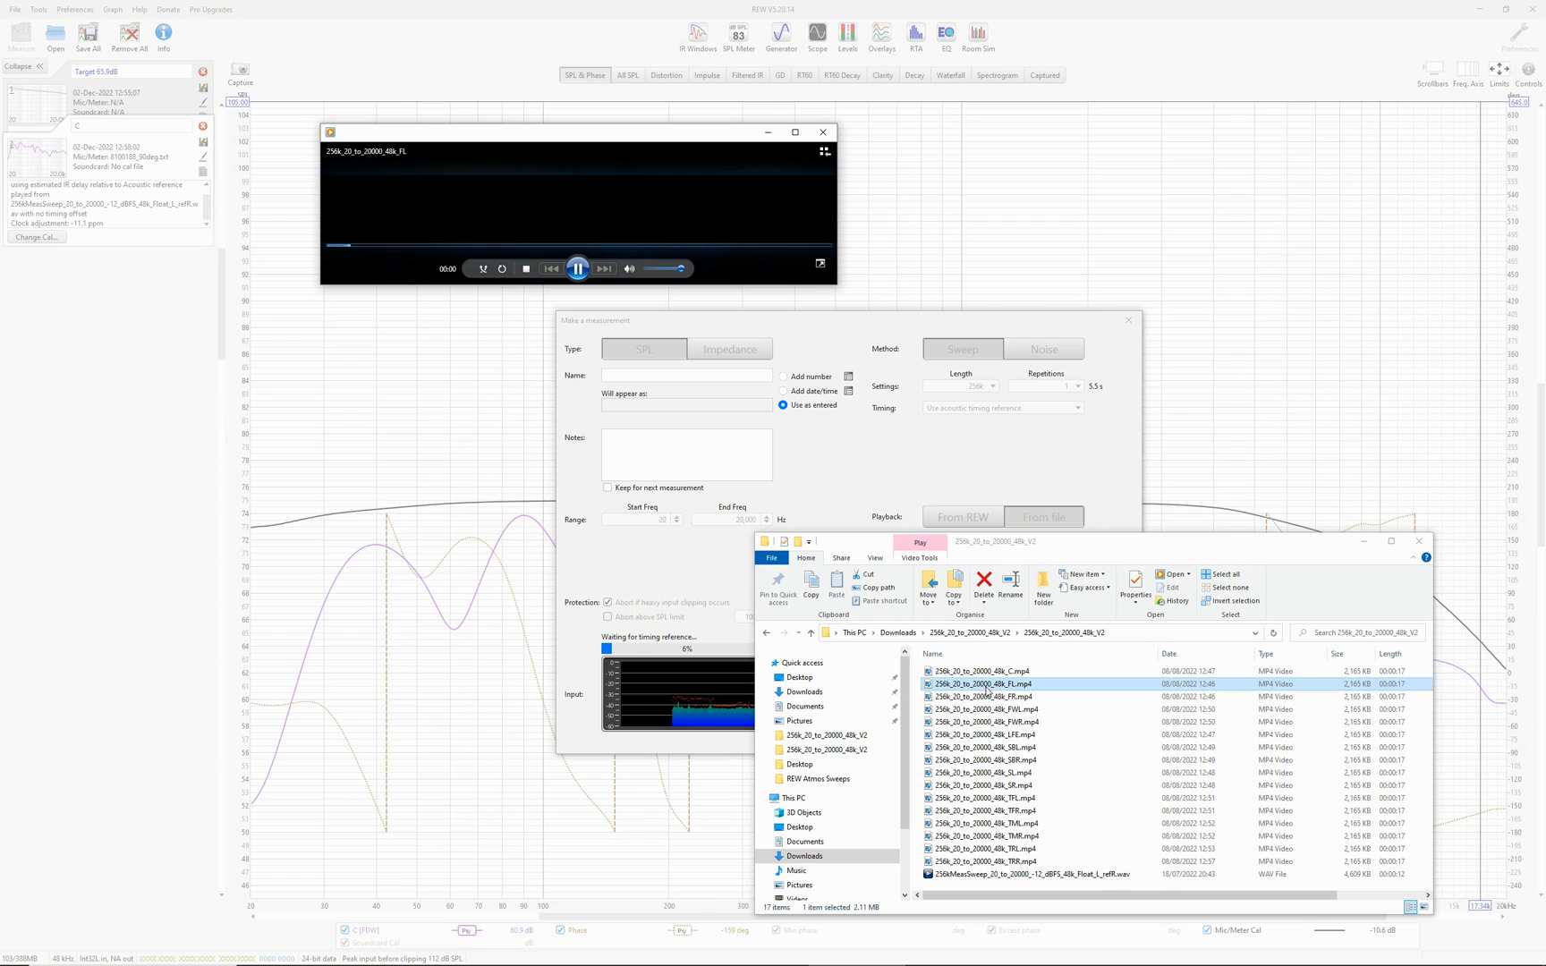
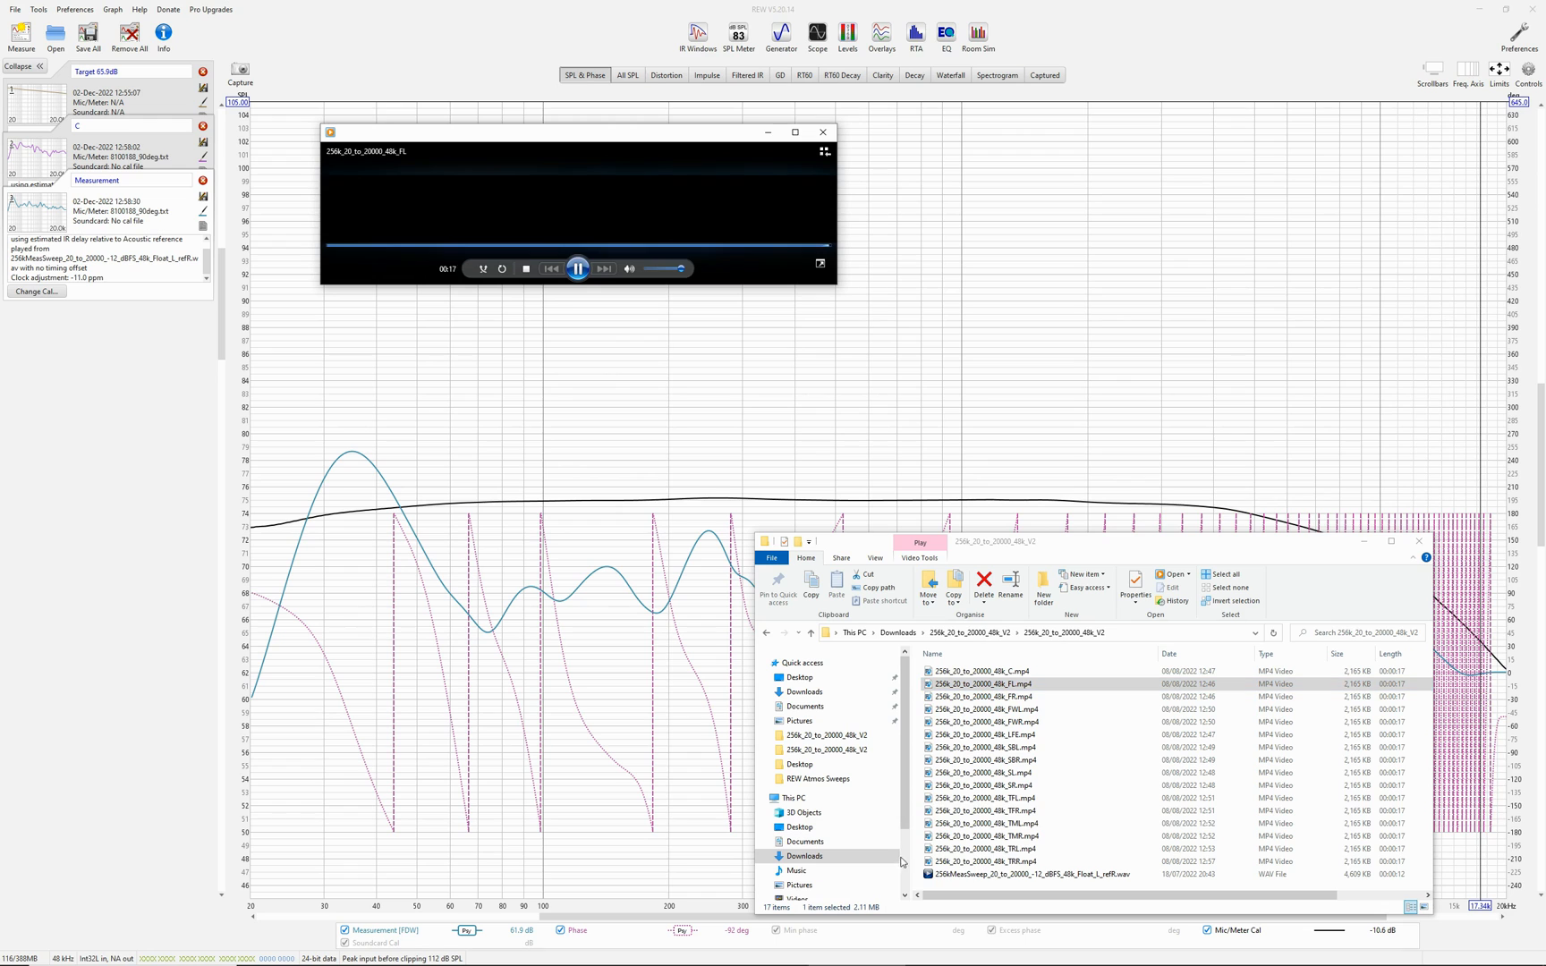
Step: Play 256k_20_to_20000_48k_TFL.mp4 and start a third sweep measurement while it is running
double_click(969, 803)
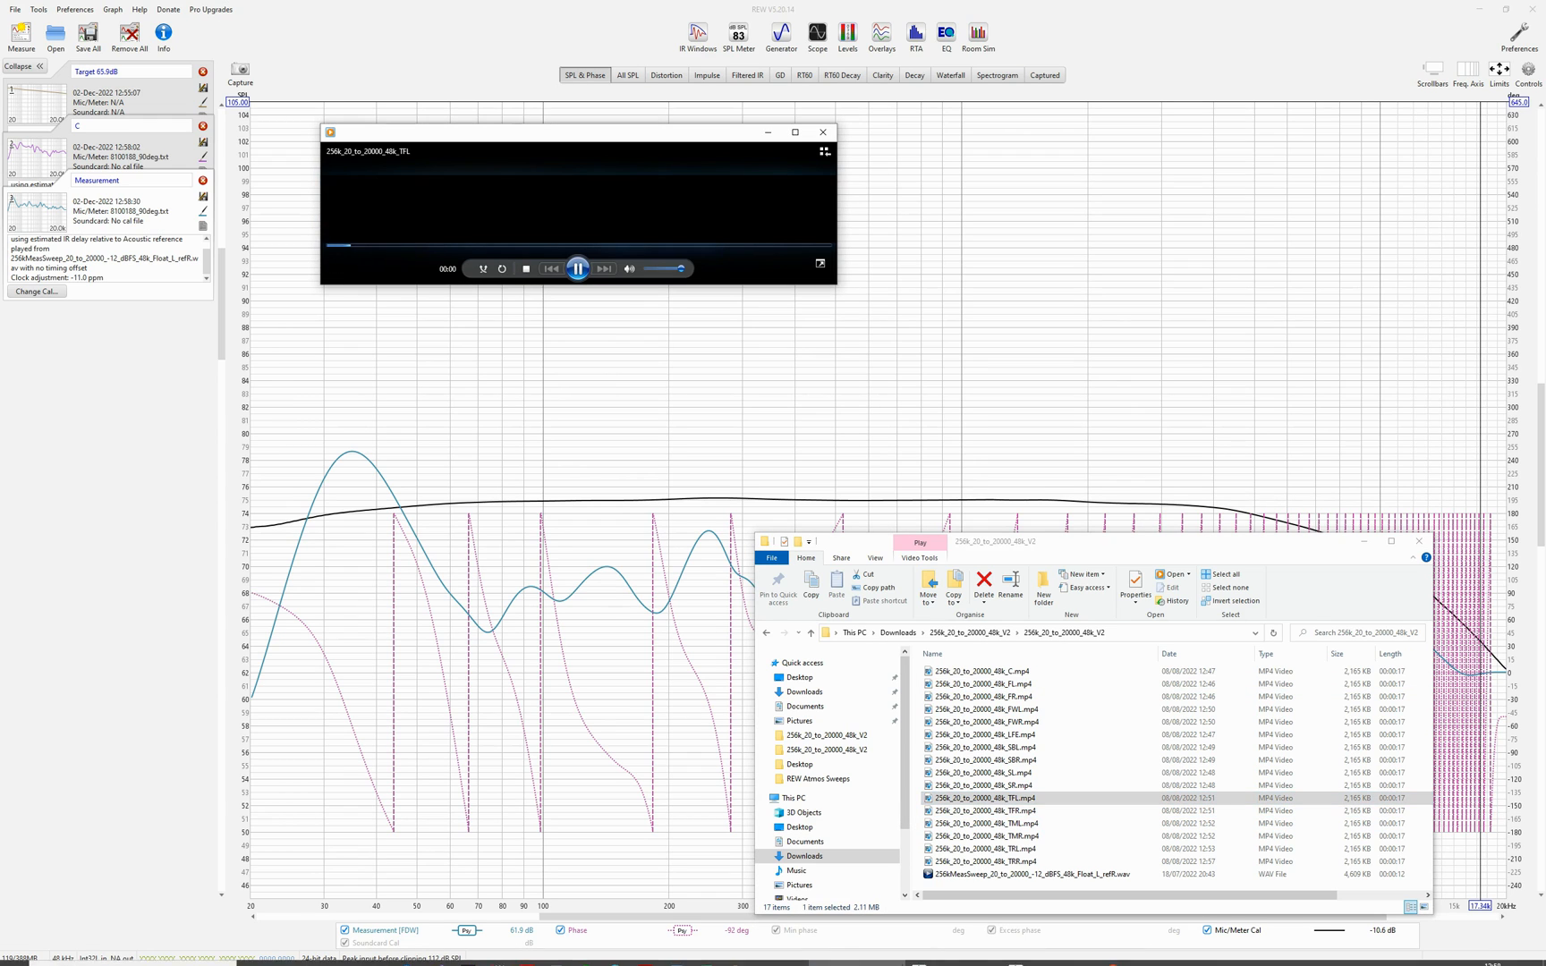
click(21, 36)
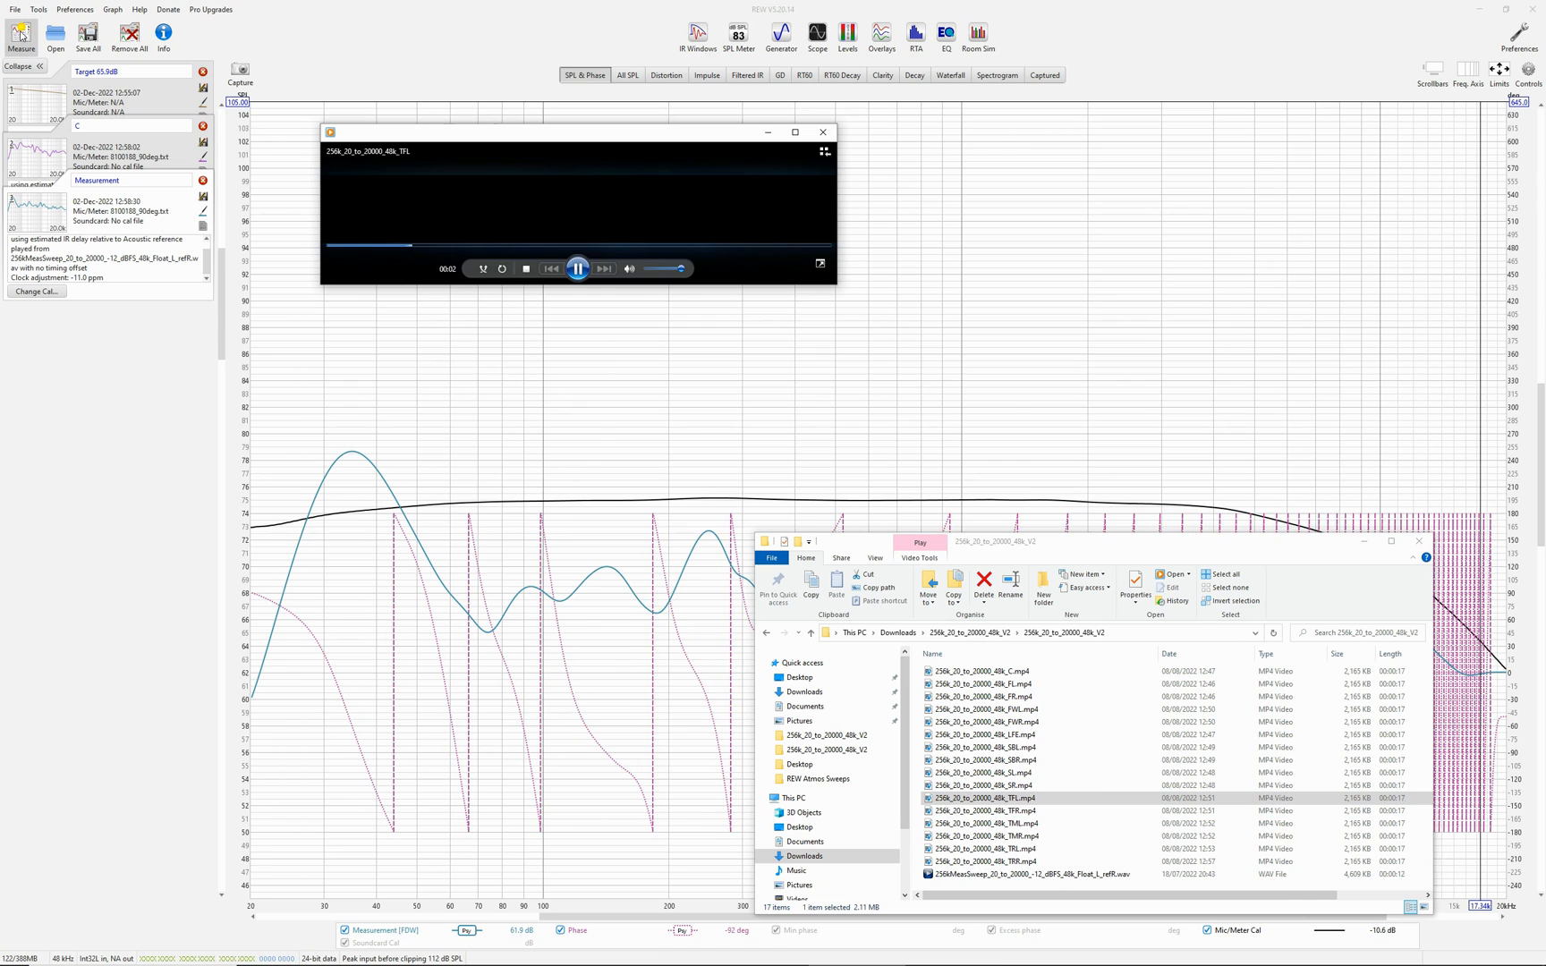
click(1003, 732)
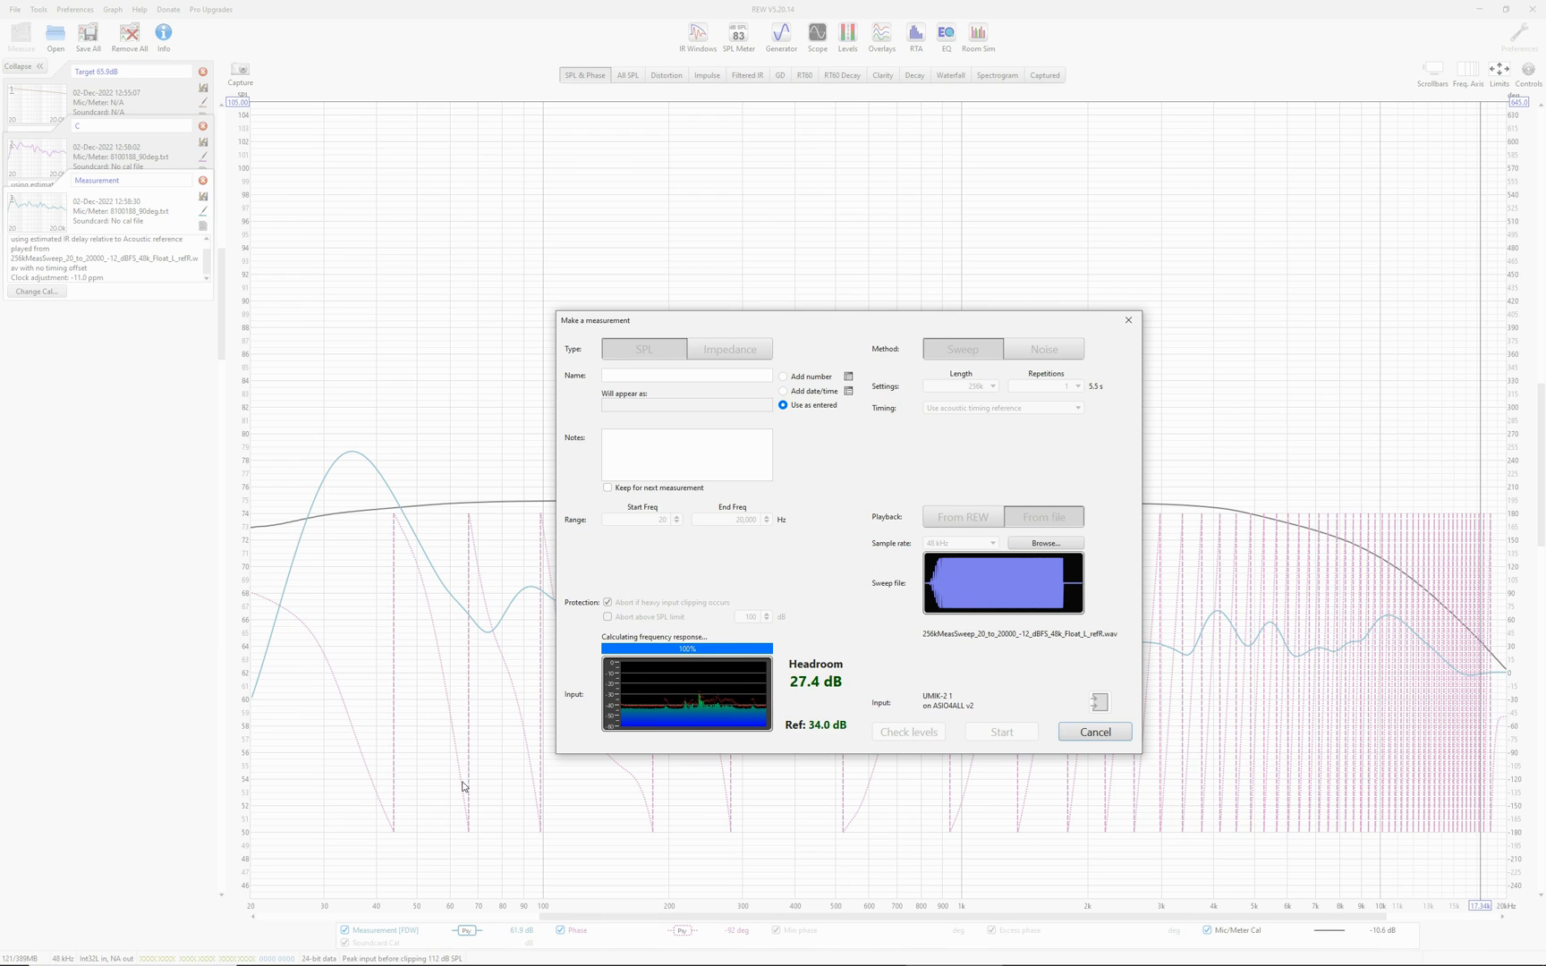
Step: Rename the second sweep measurement as FL and the third as TFL
click(168, 179)
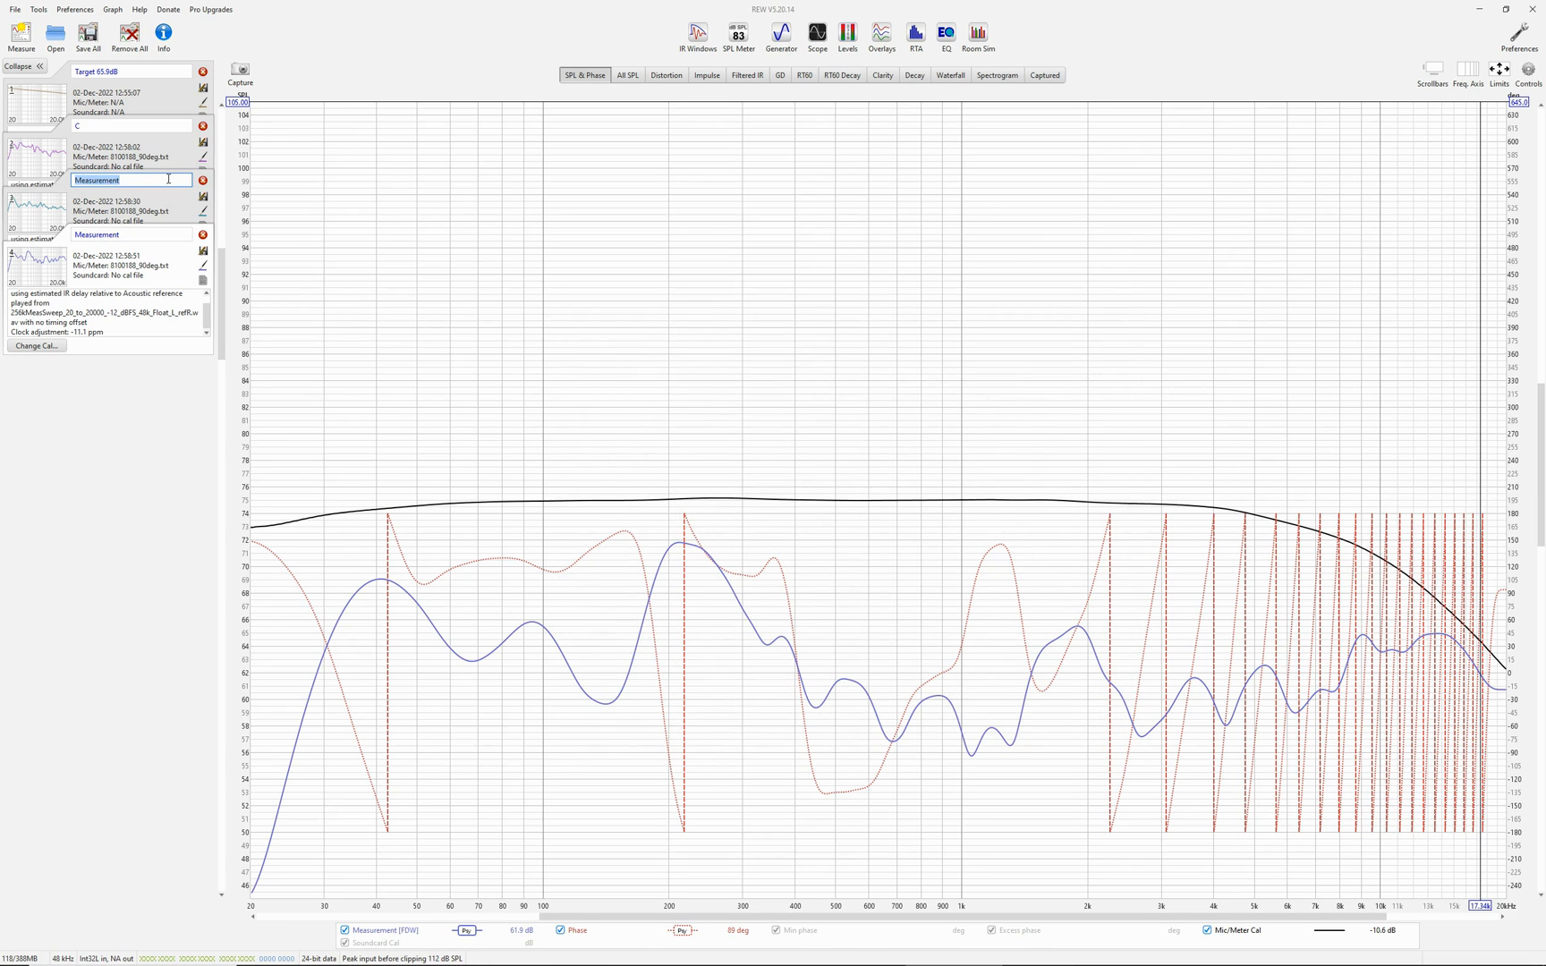
text(FL)
key(Return)
click(143, 233)
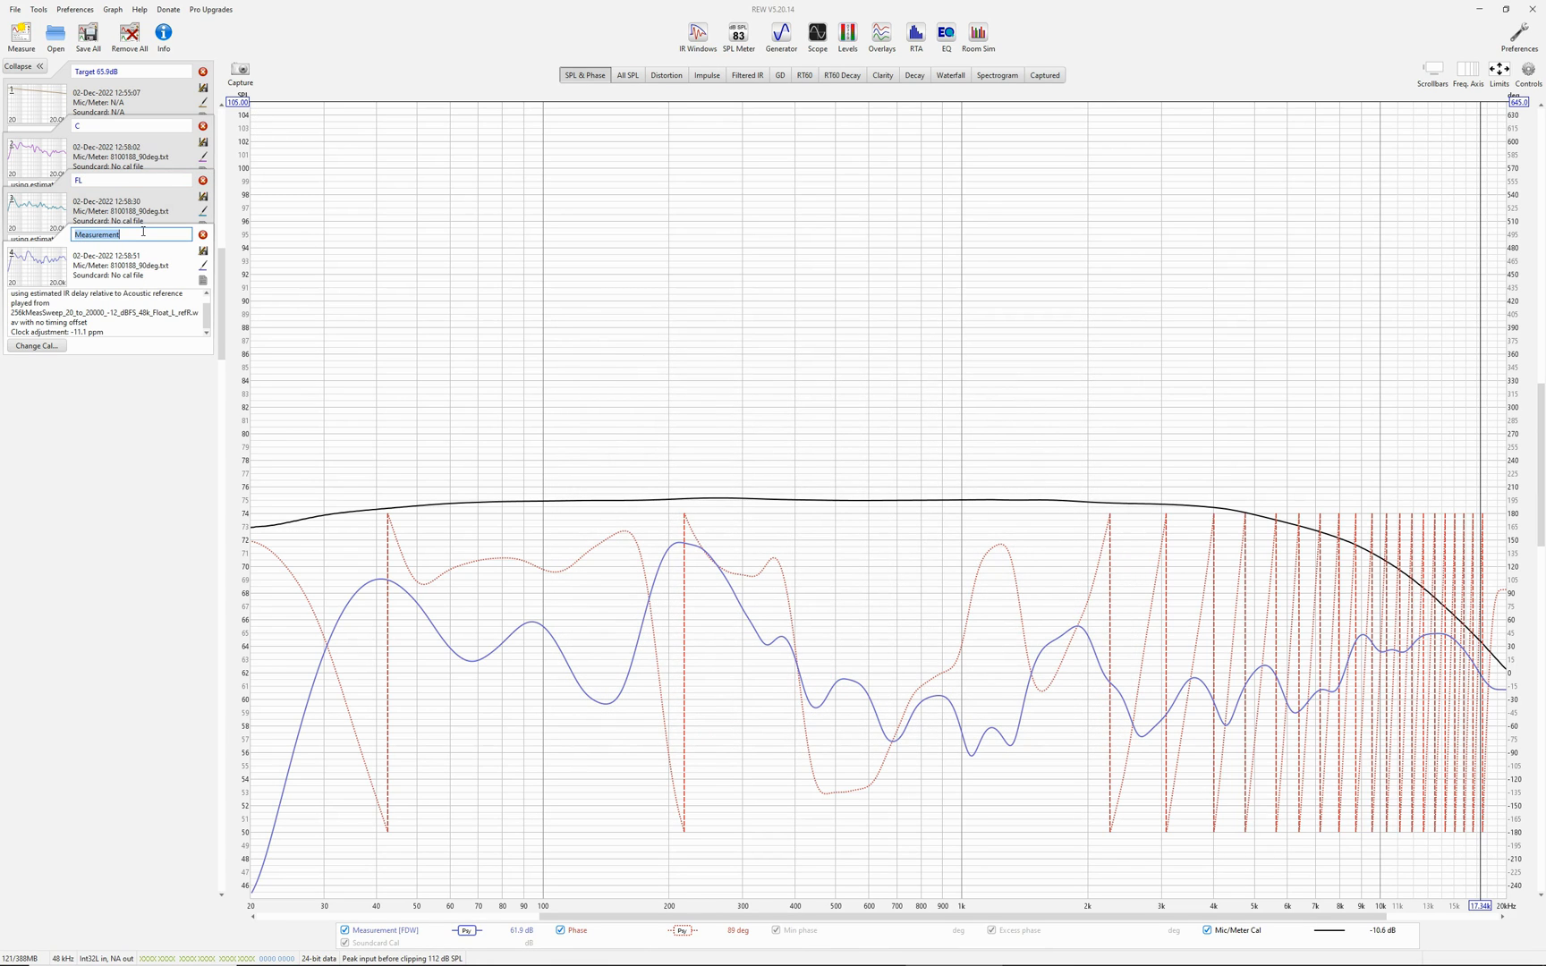
text(tfL)
key(Return)
click(884, 40)
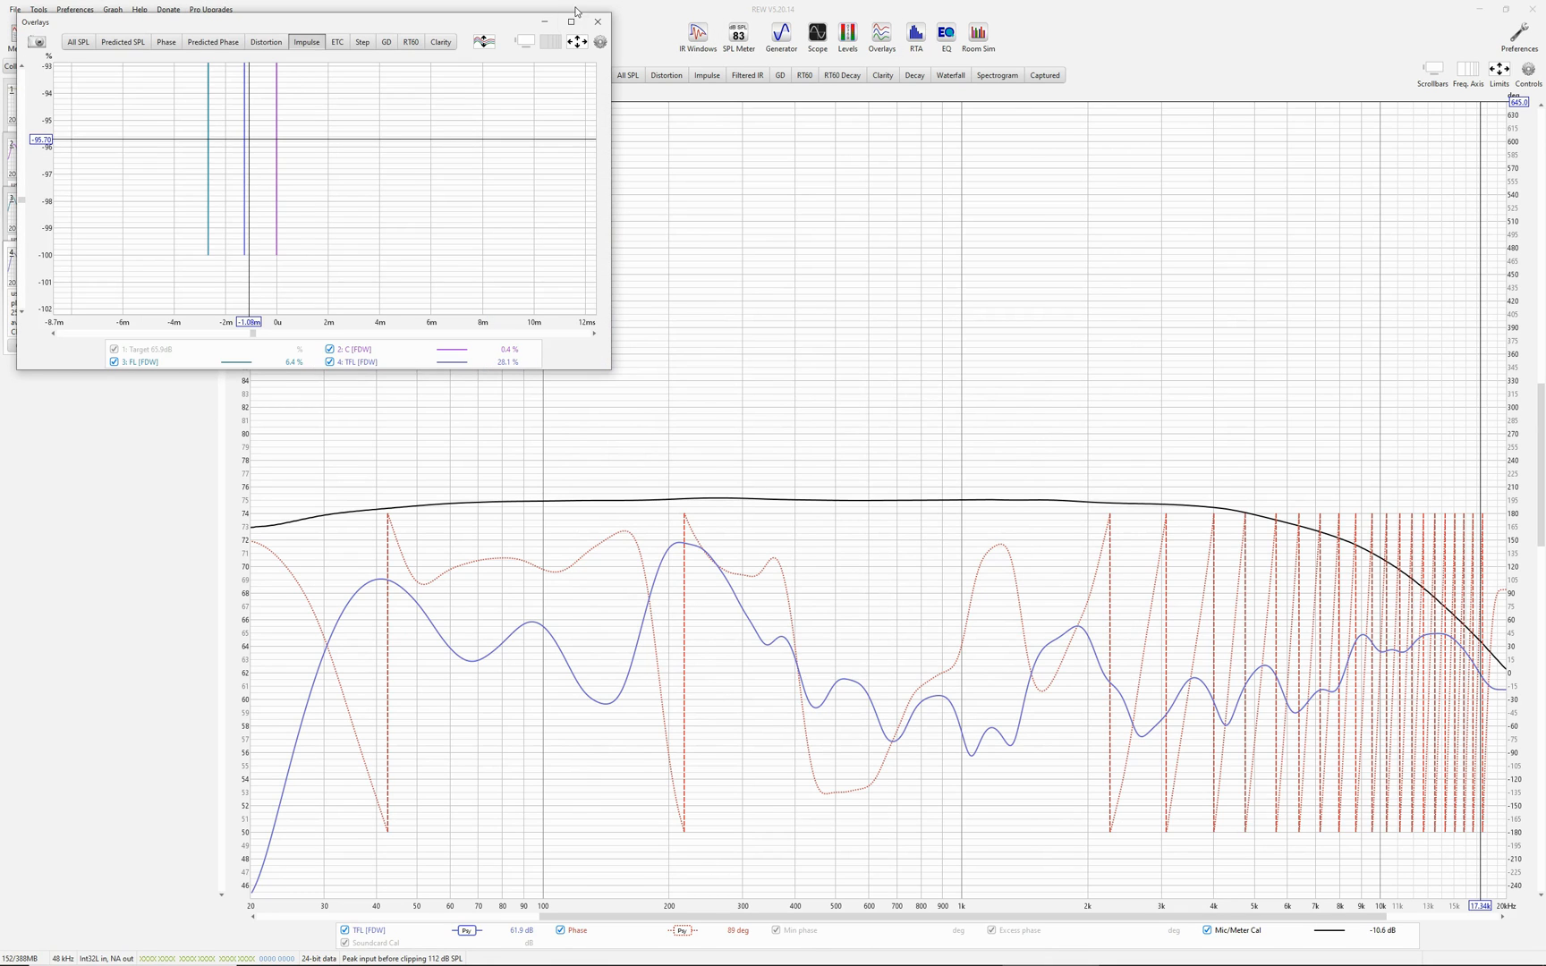
click(577, 8)
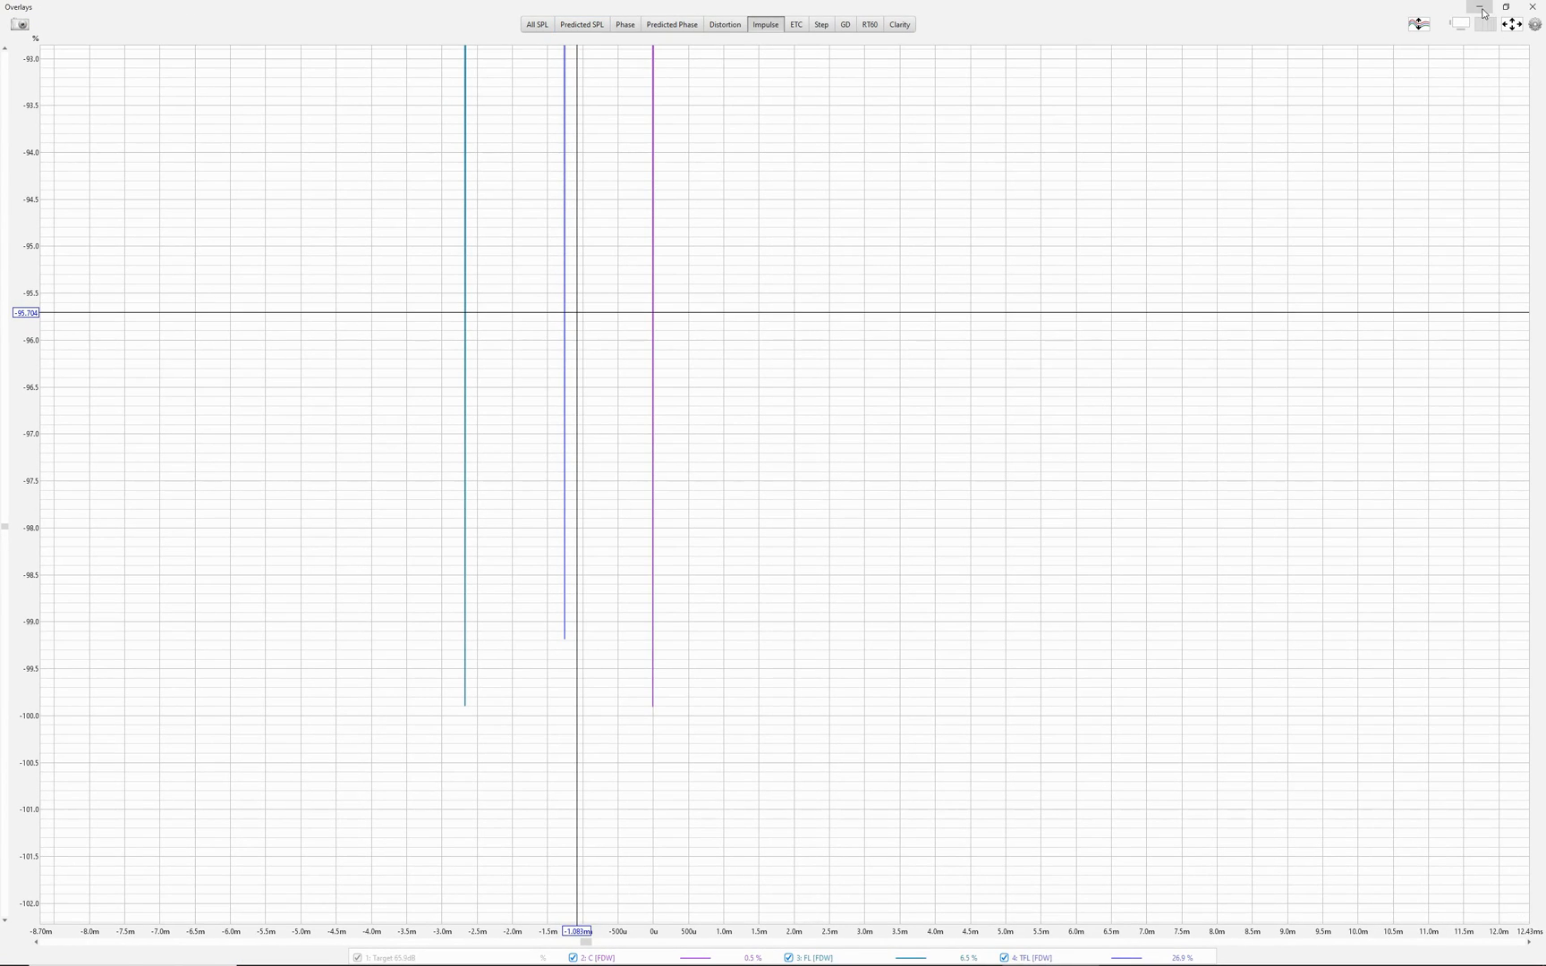
click(1481, 8)
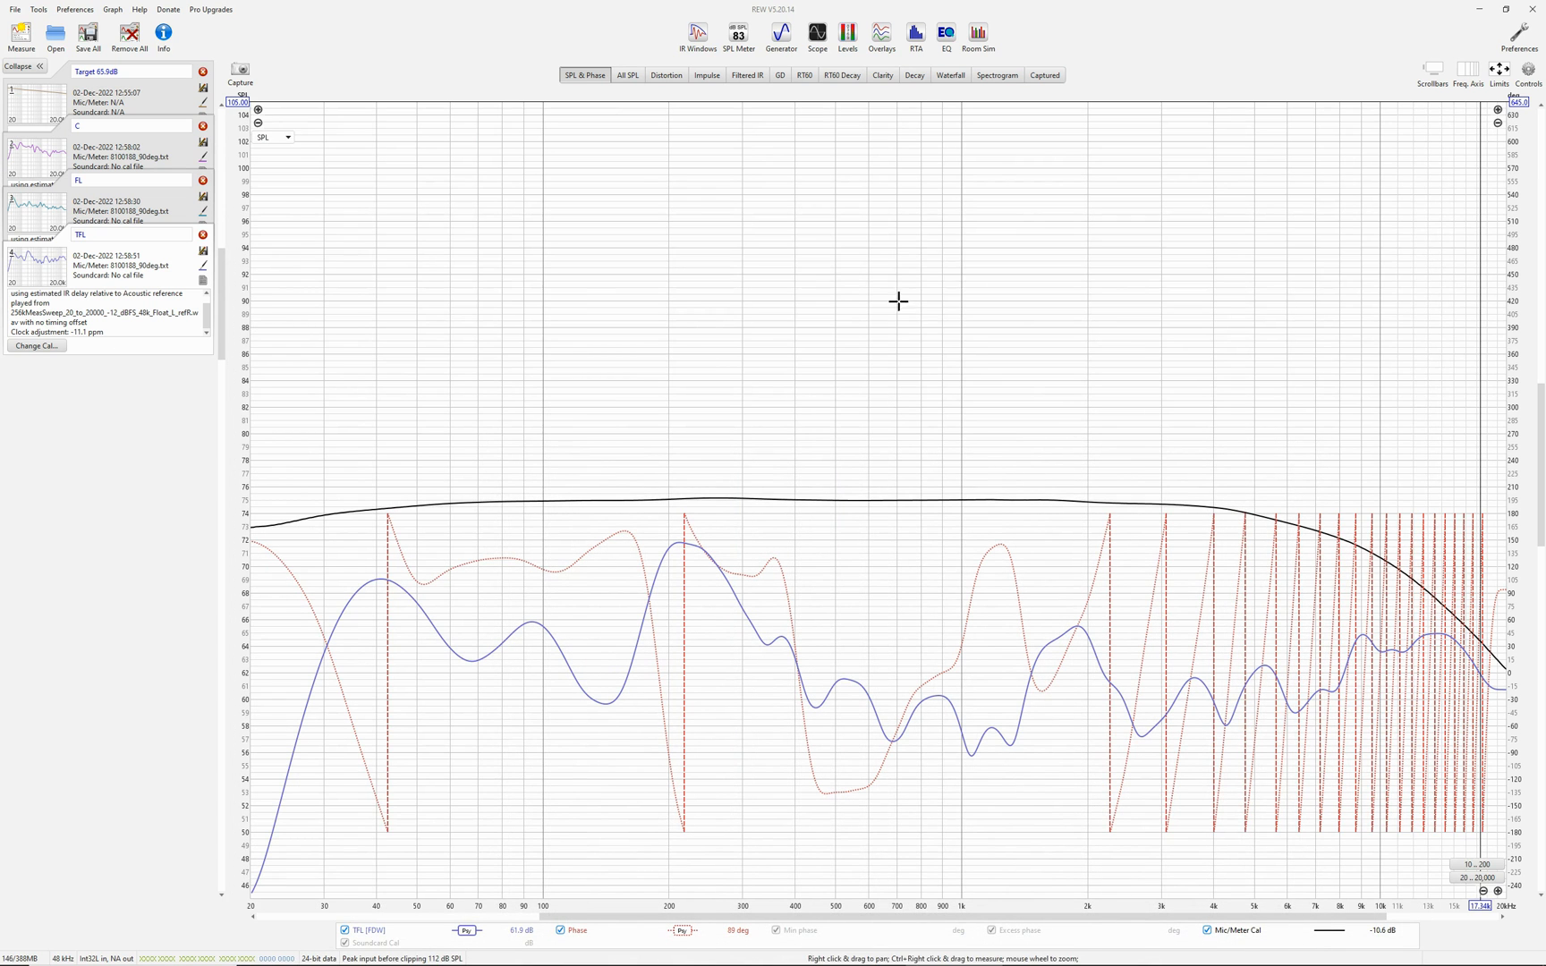
Step: Show the overlaid impulse responses in a maximized Overlays window and reset the graph limits to the full data range
click(895, 43)
click(571, 21)
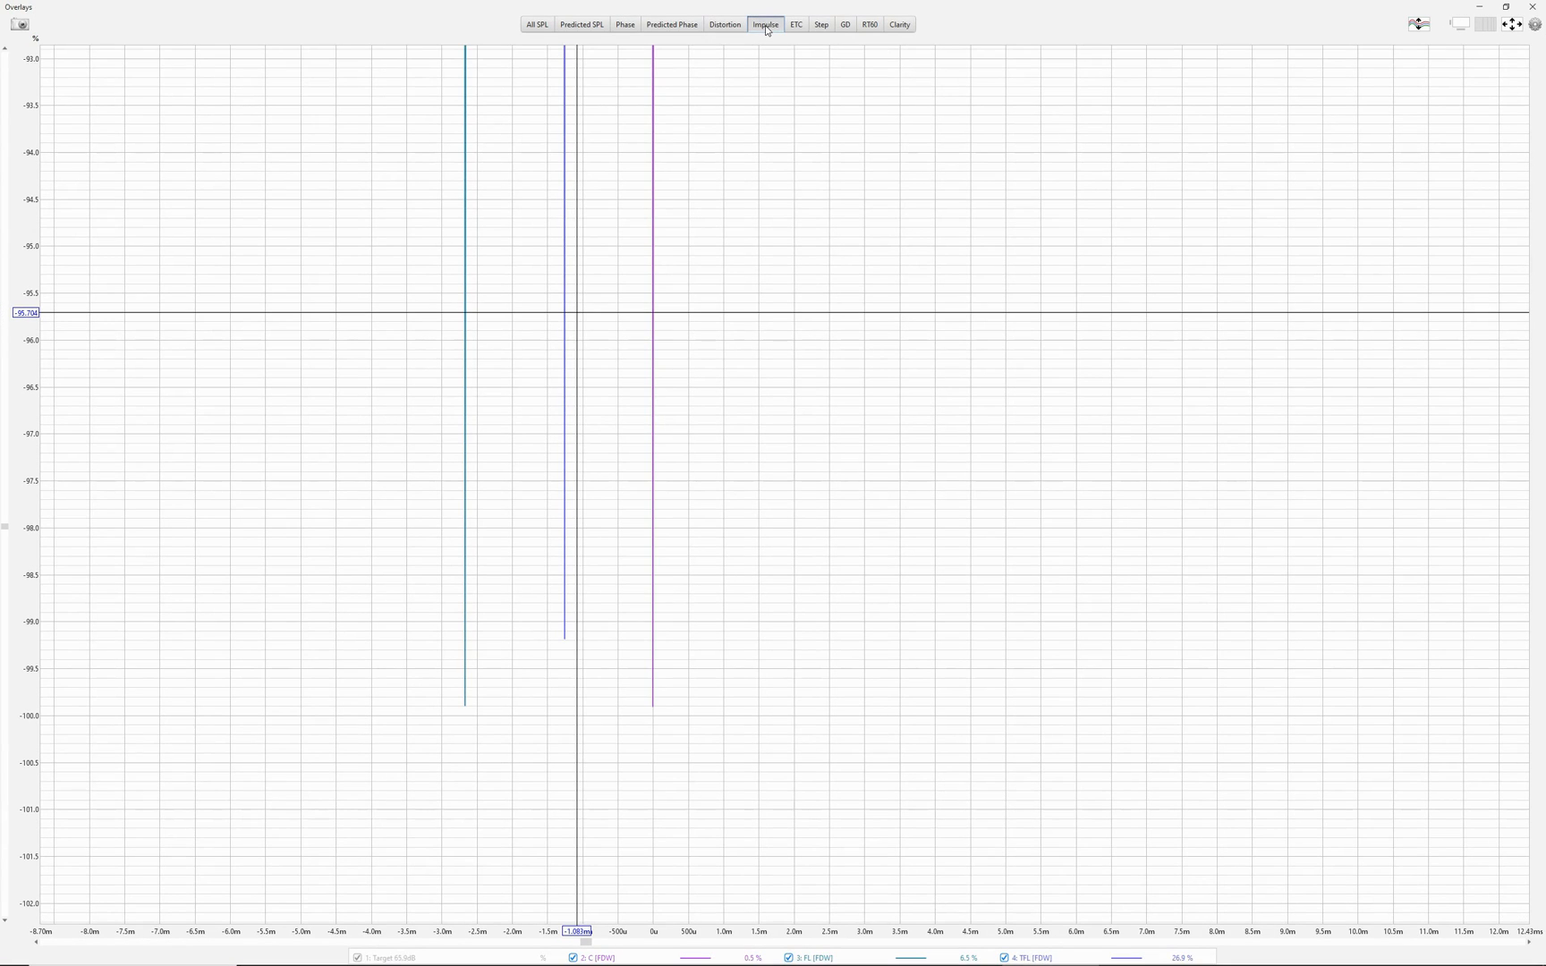
click(1512, 25)
click(885, 525)
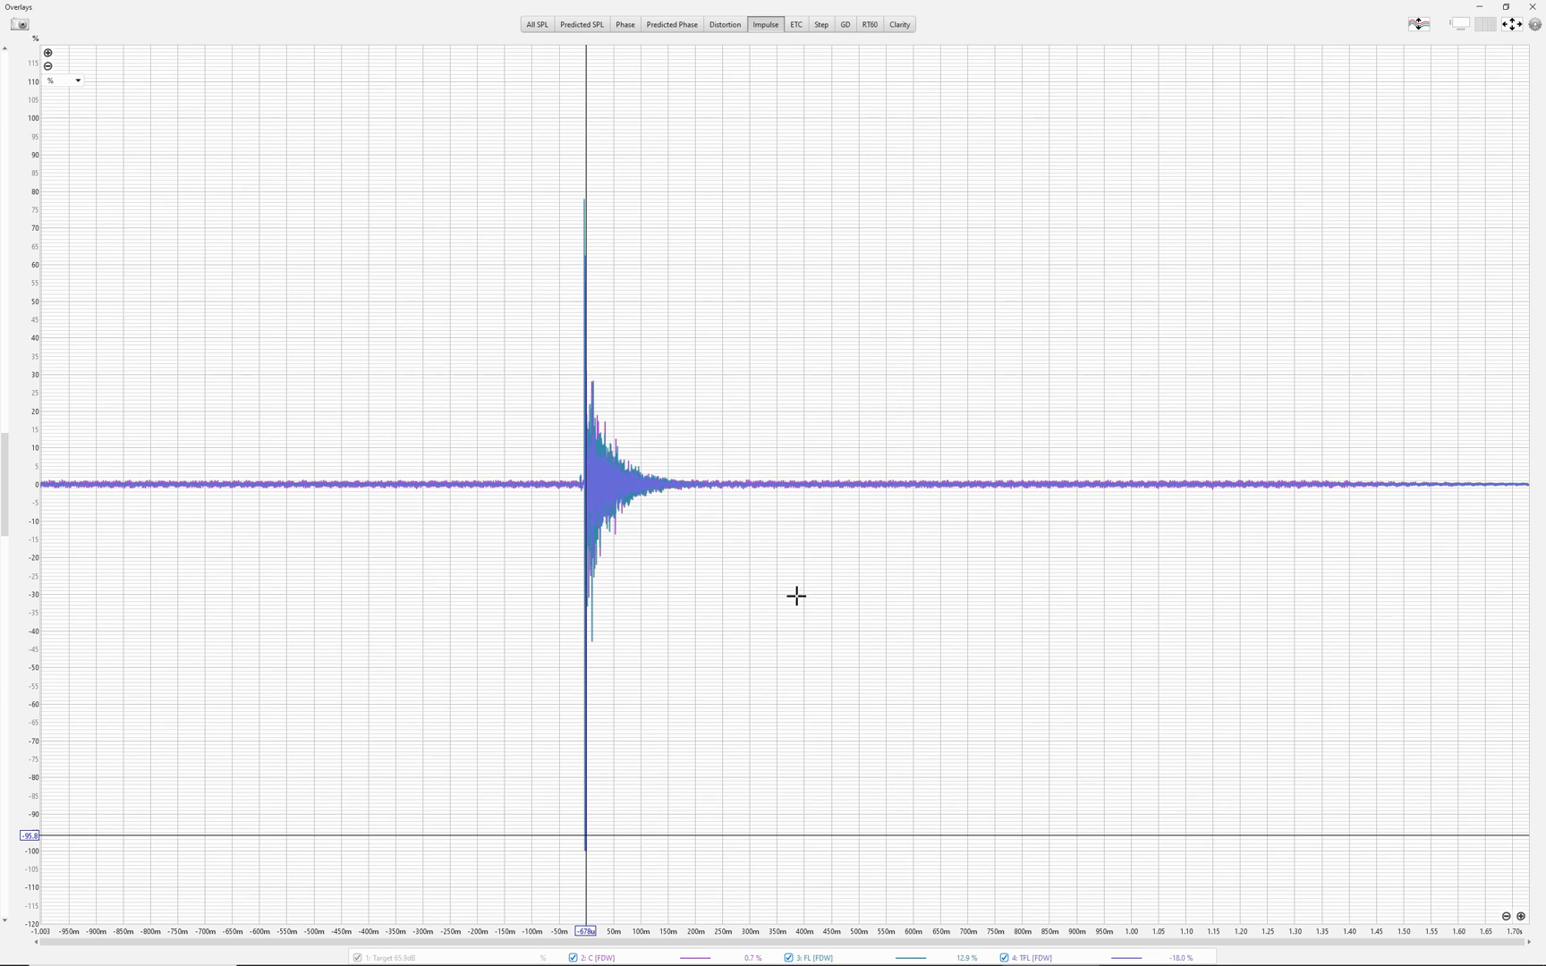
Step: Enlarge the time axis around the impulse peaks of C, FL and TFL to compare their arrival times
click(1526, 917)
click(1526, 917)
click(1526, 917)
click(1526, 917)
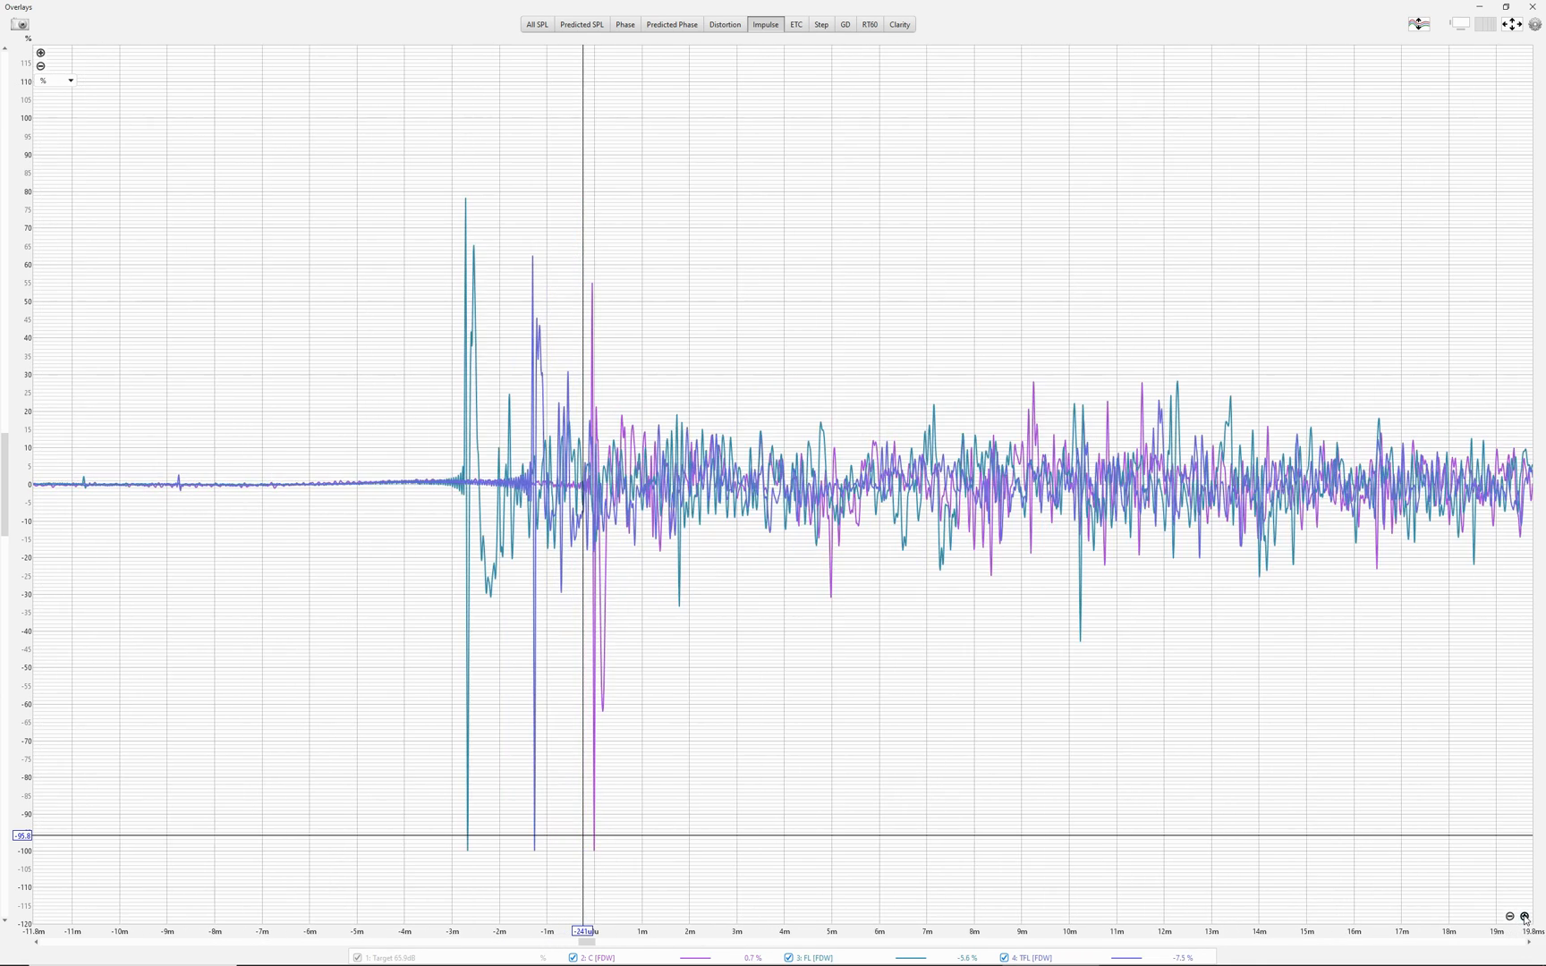
click(1526, 917)
drag(859, 635, 1199, 558)
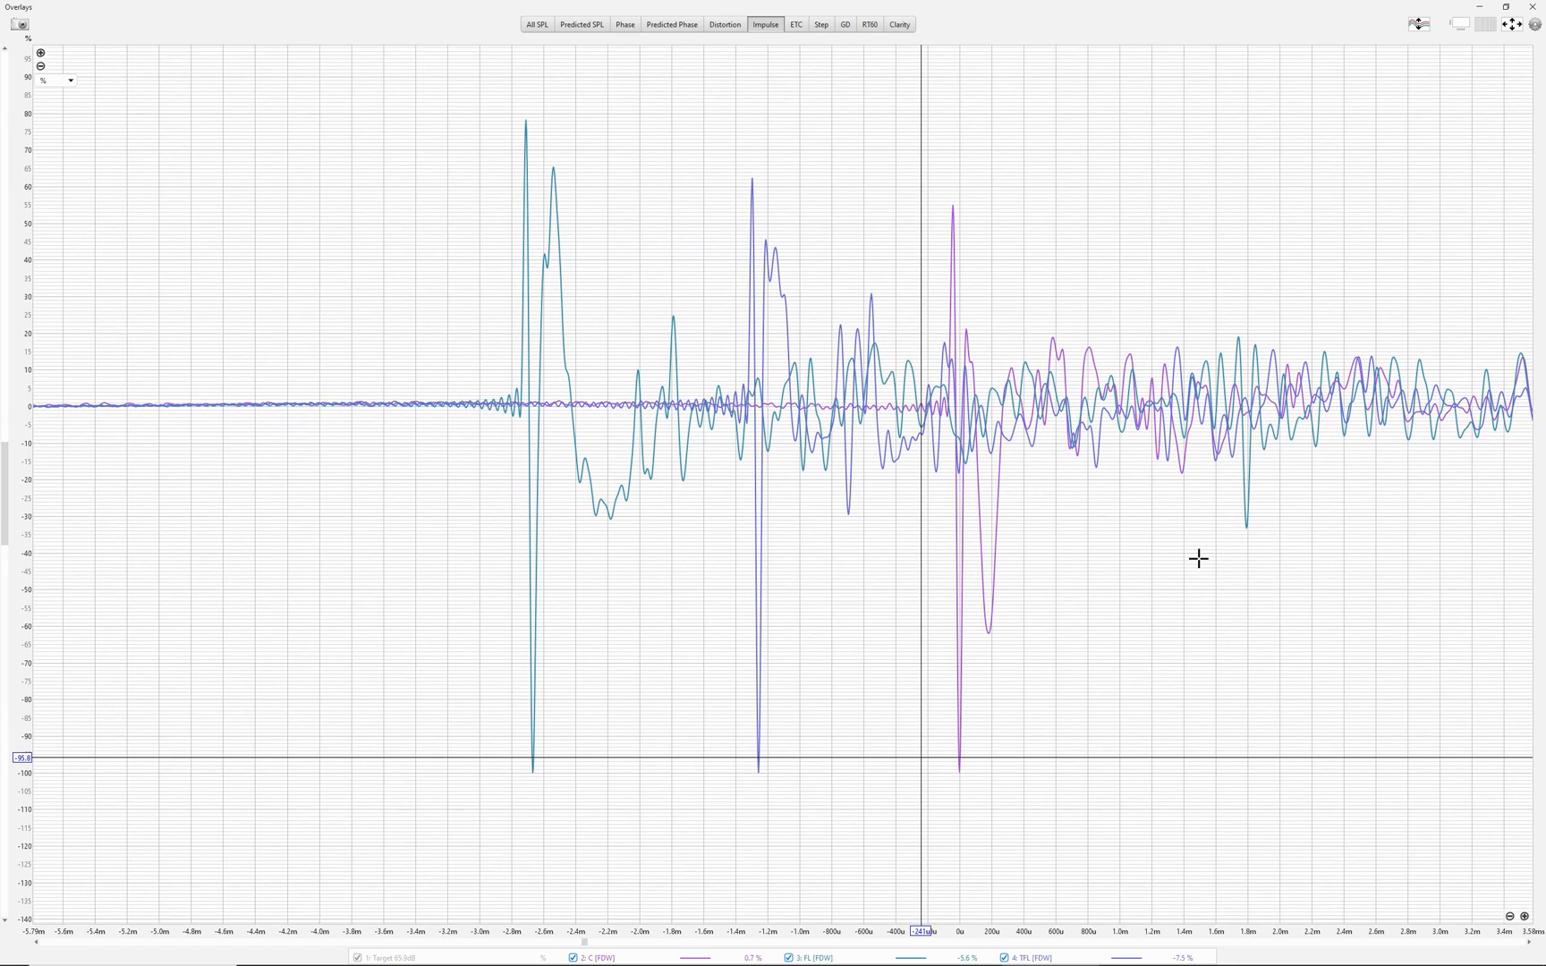
Step: Measure the time offset between the FL and C impulse peaks in the overlay graph
click(959, 715)
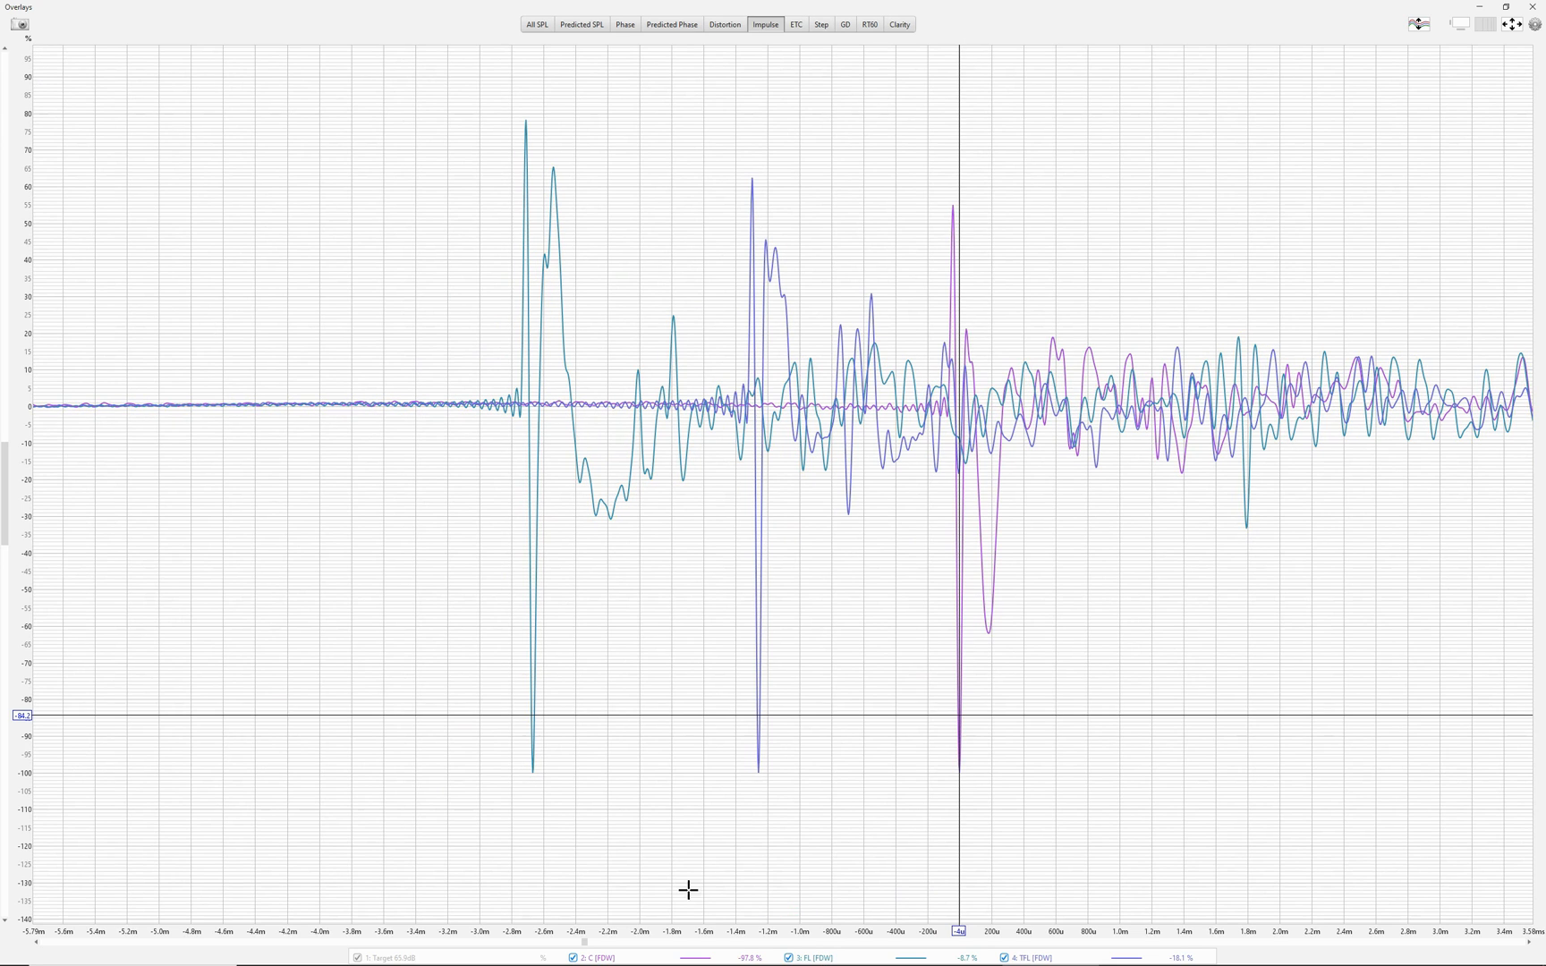
mouse_move(532, 771)
mouse_down()
mouse_move(973, 780)
mouse_move(958, 760)
mouse_up()
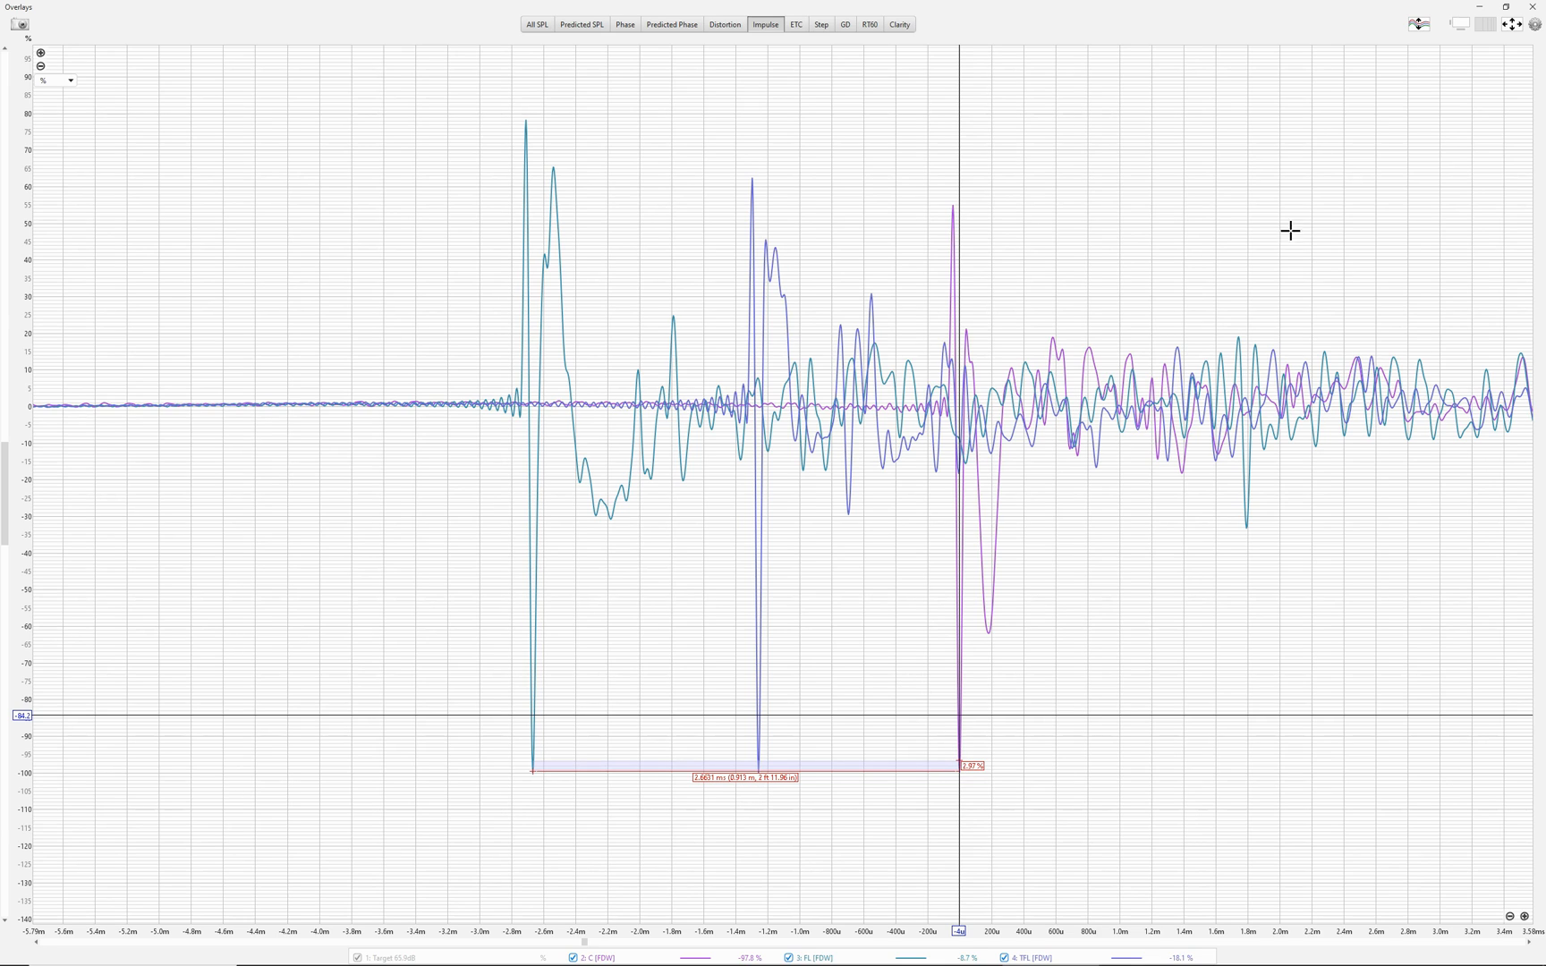
click(1481, 8)
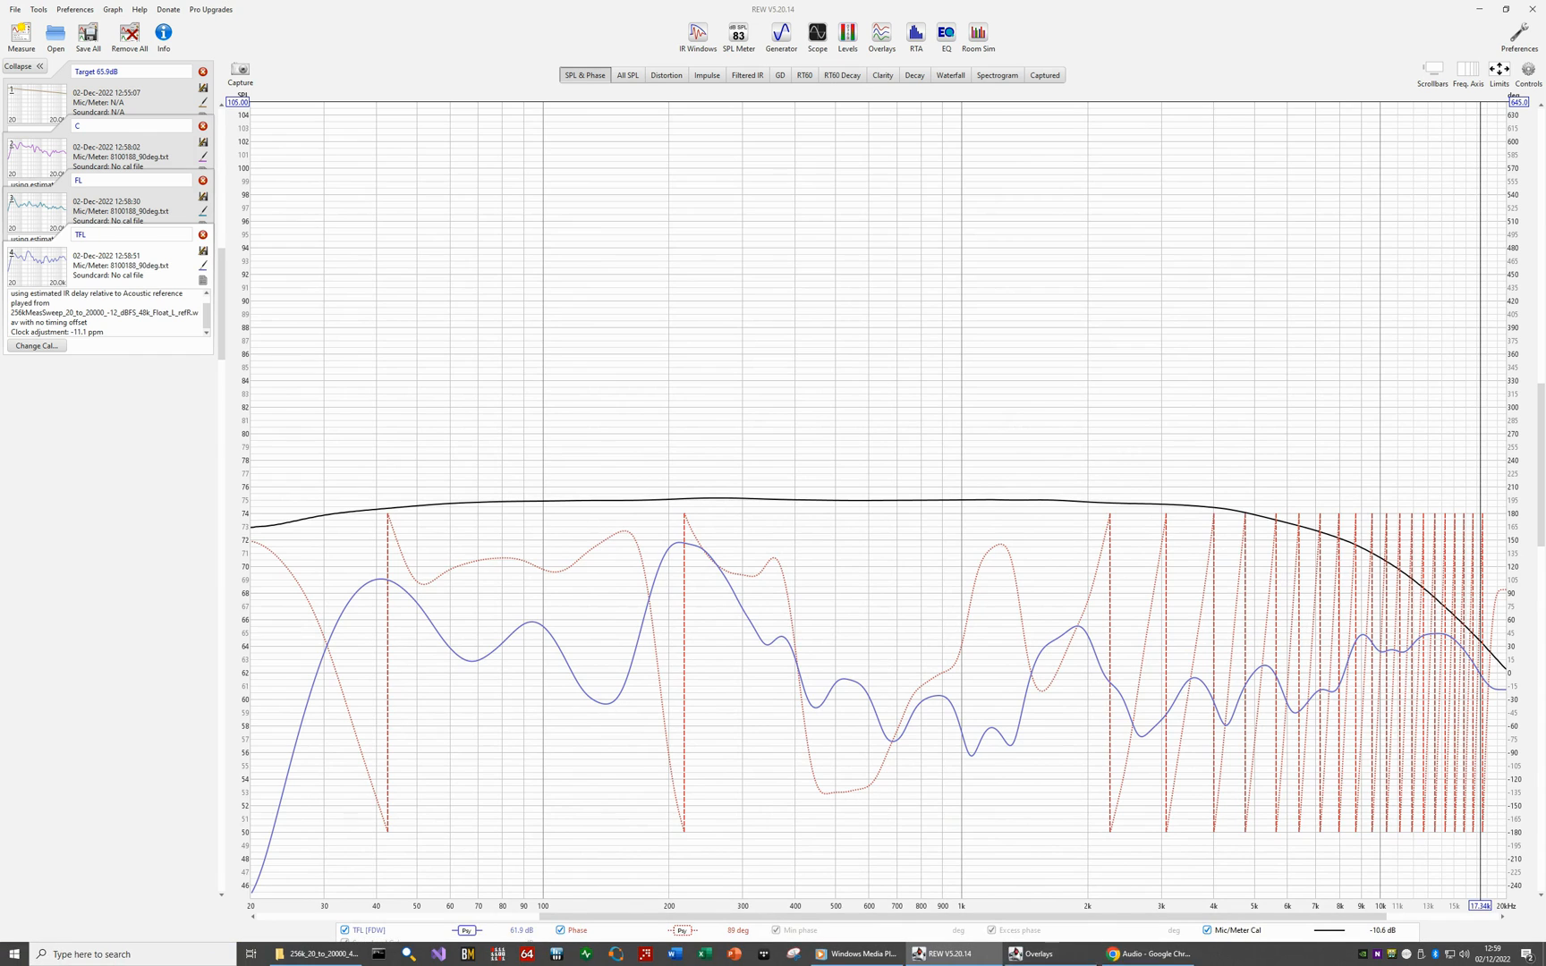
Step: Switch to the Marantz SR6015 page in Chrome and apply a Front L speaker distance of 2.71 m
click(1151, 956)
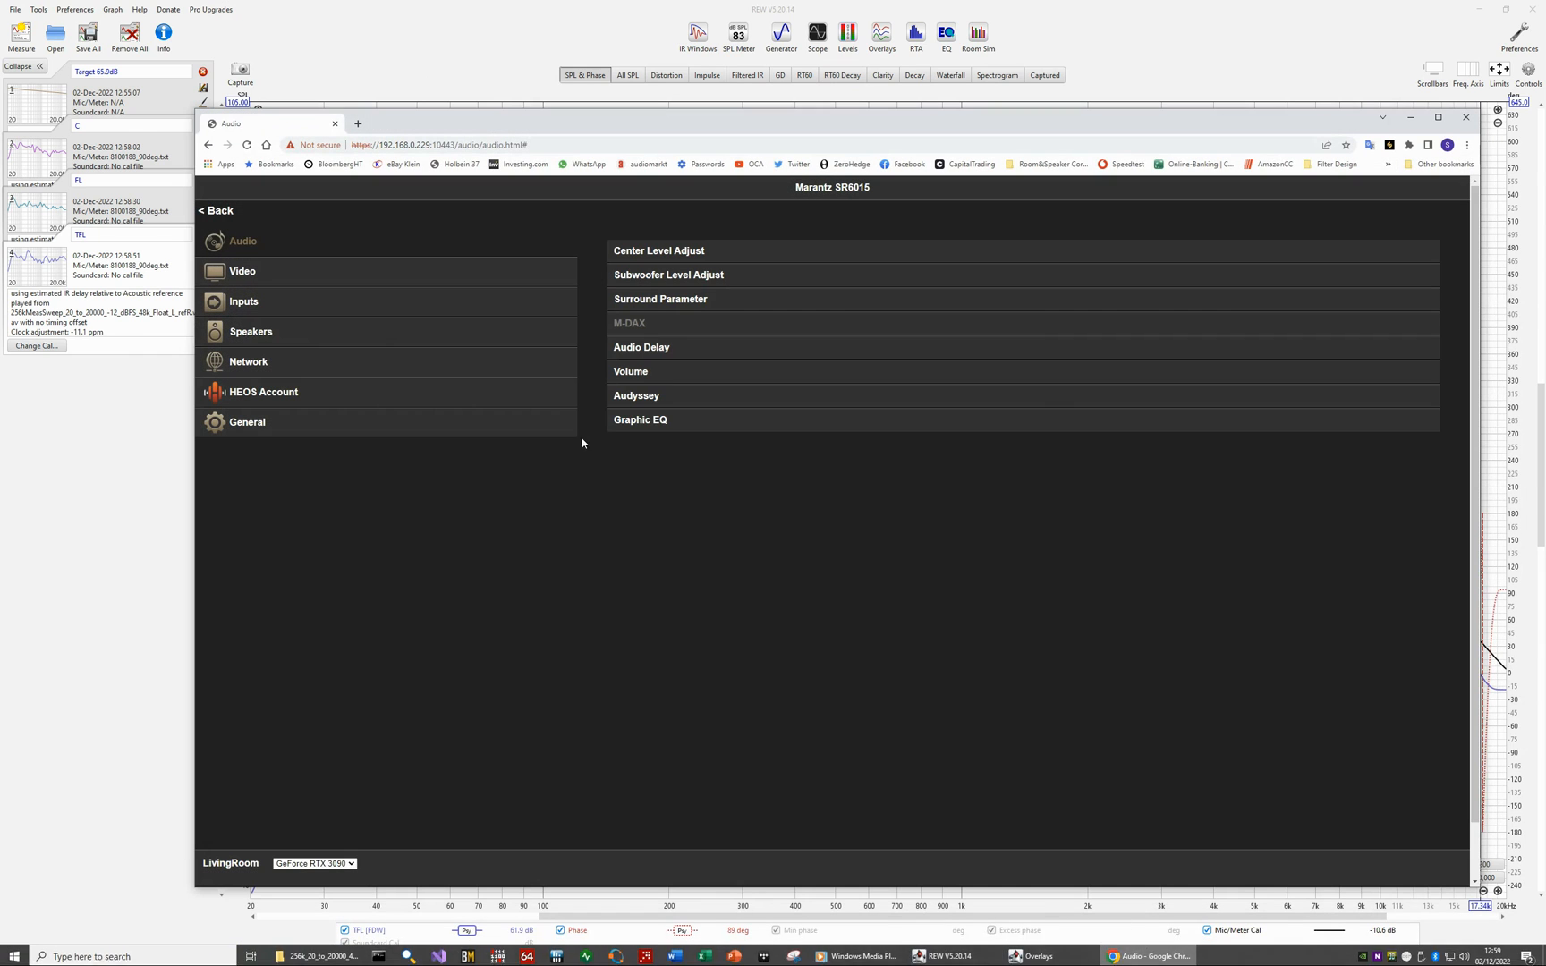
click(250, 333)
click(640, 304)
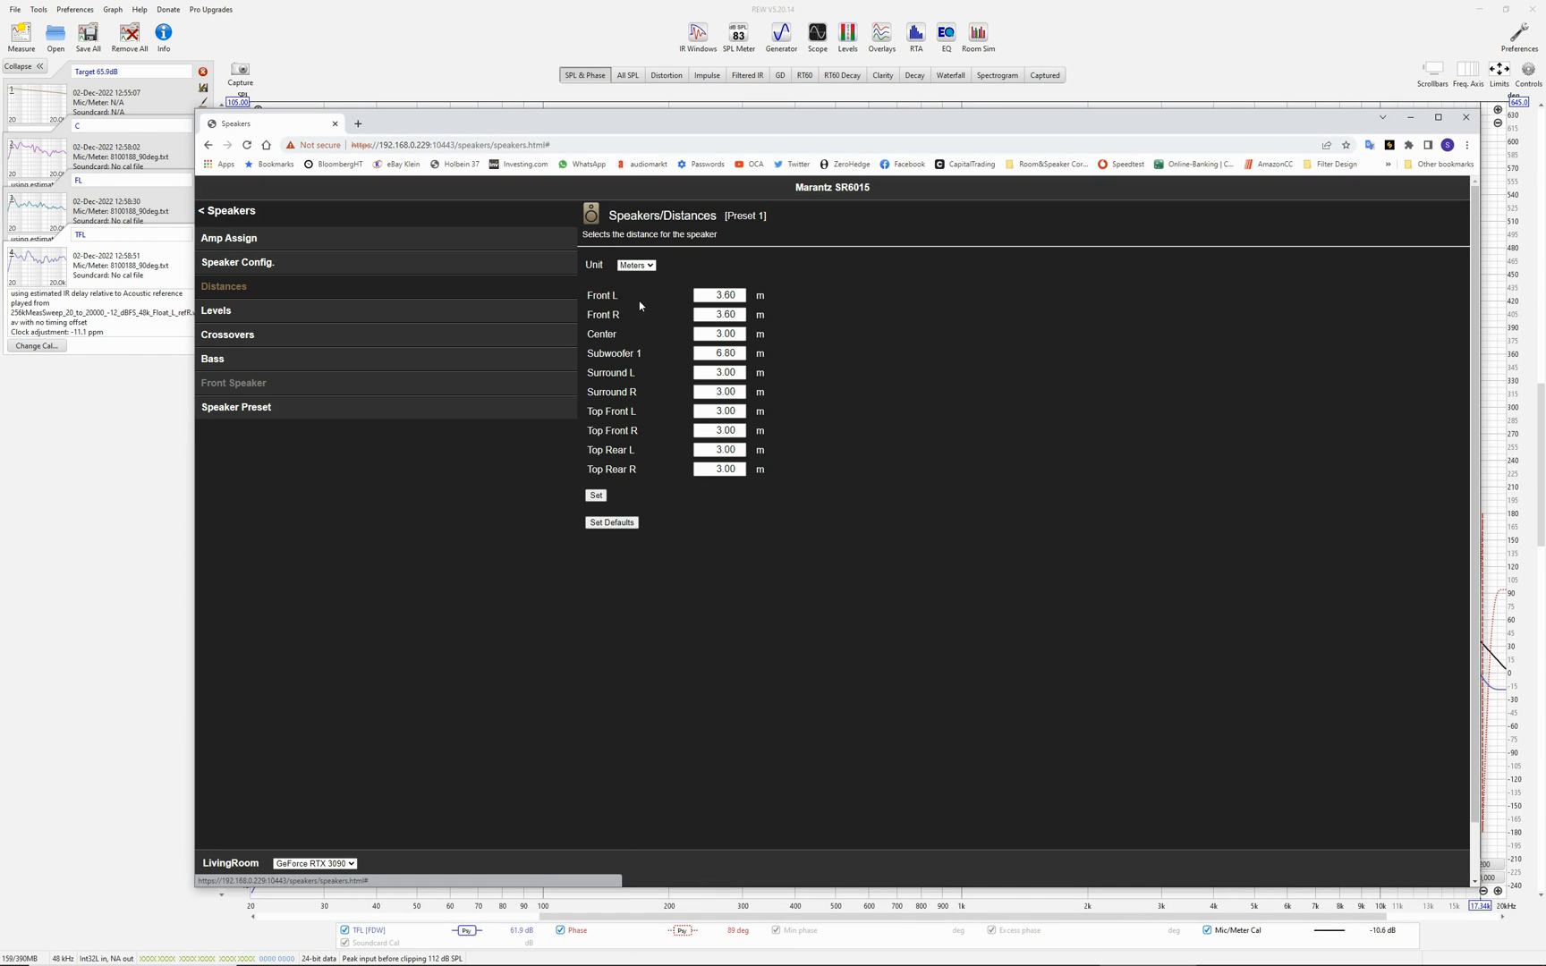
click(717, 295)
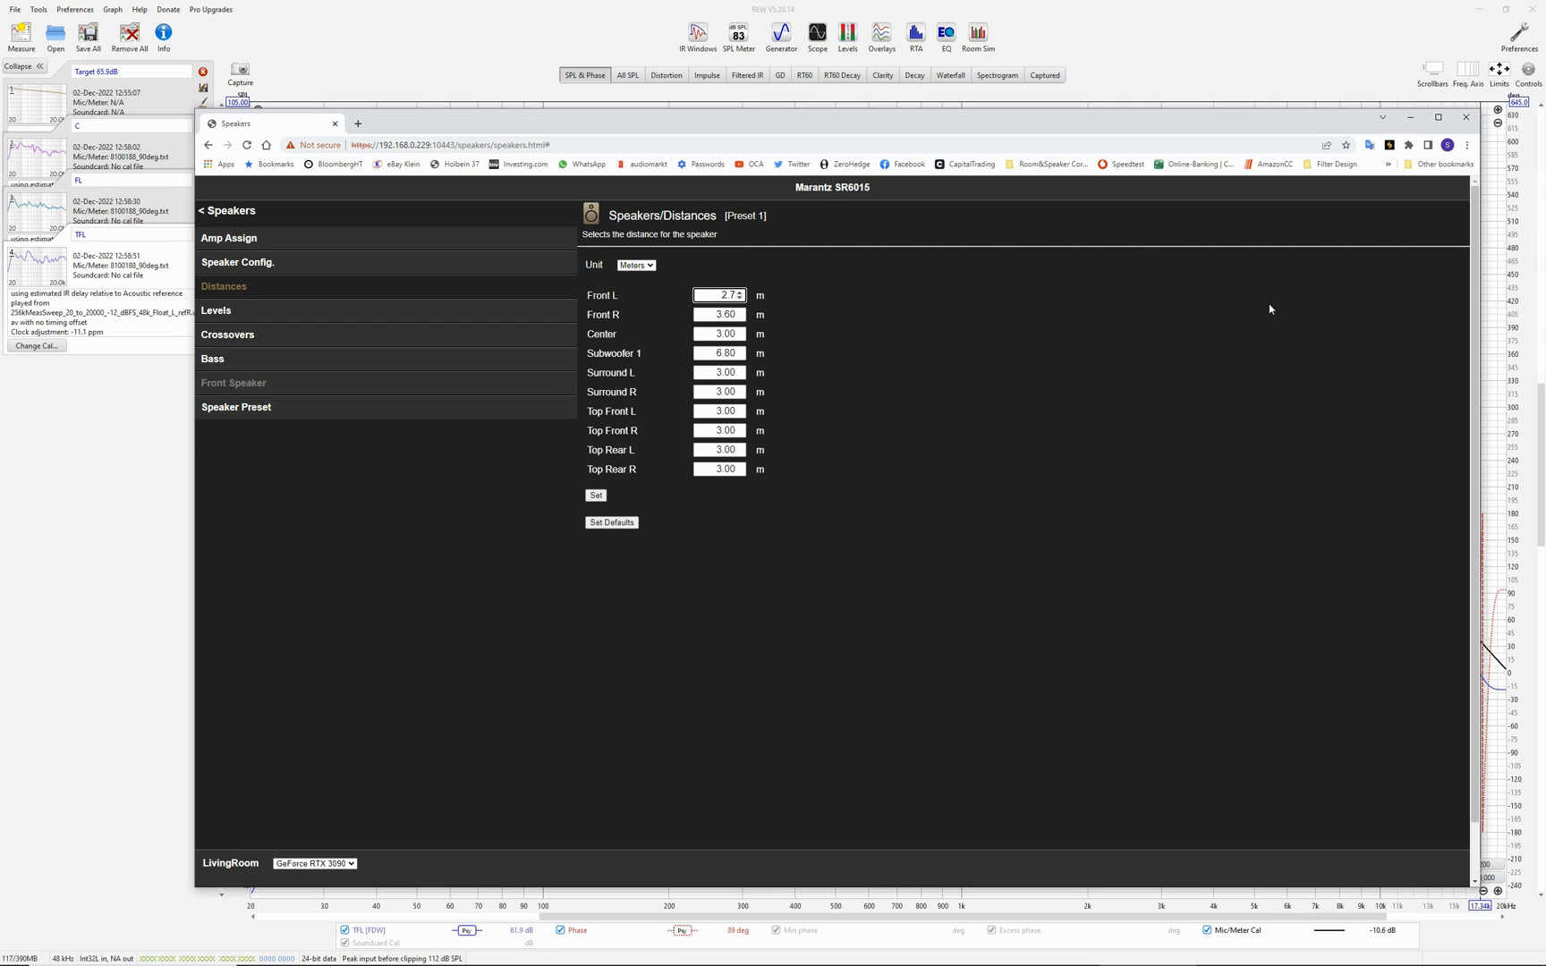
key(Tab)
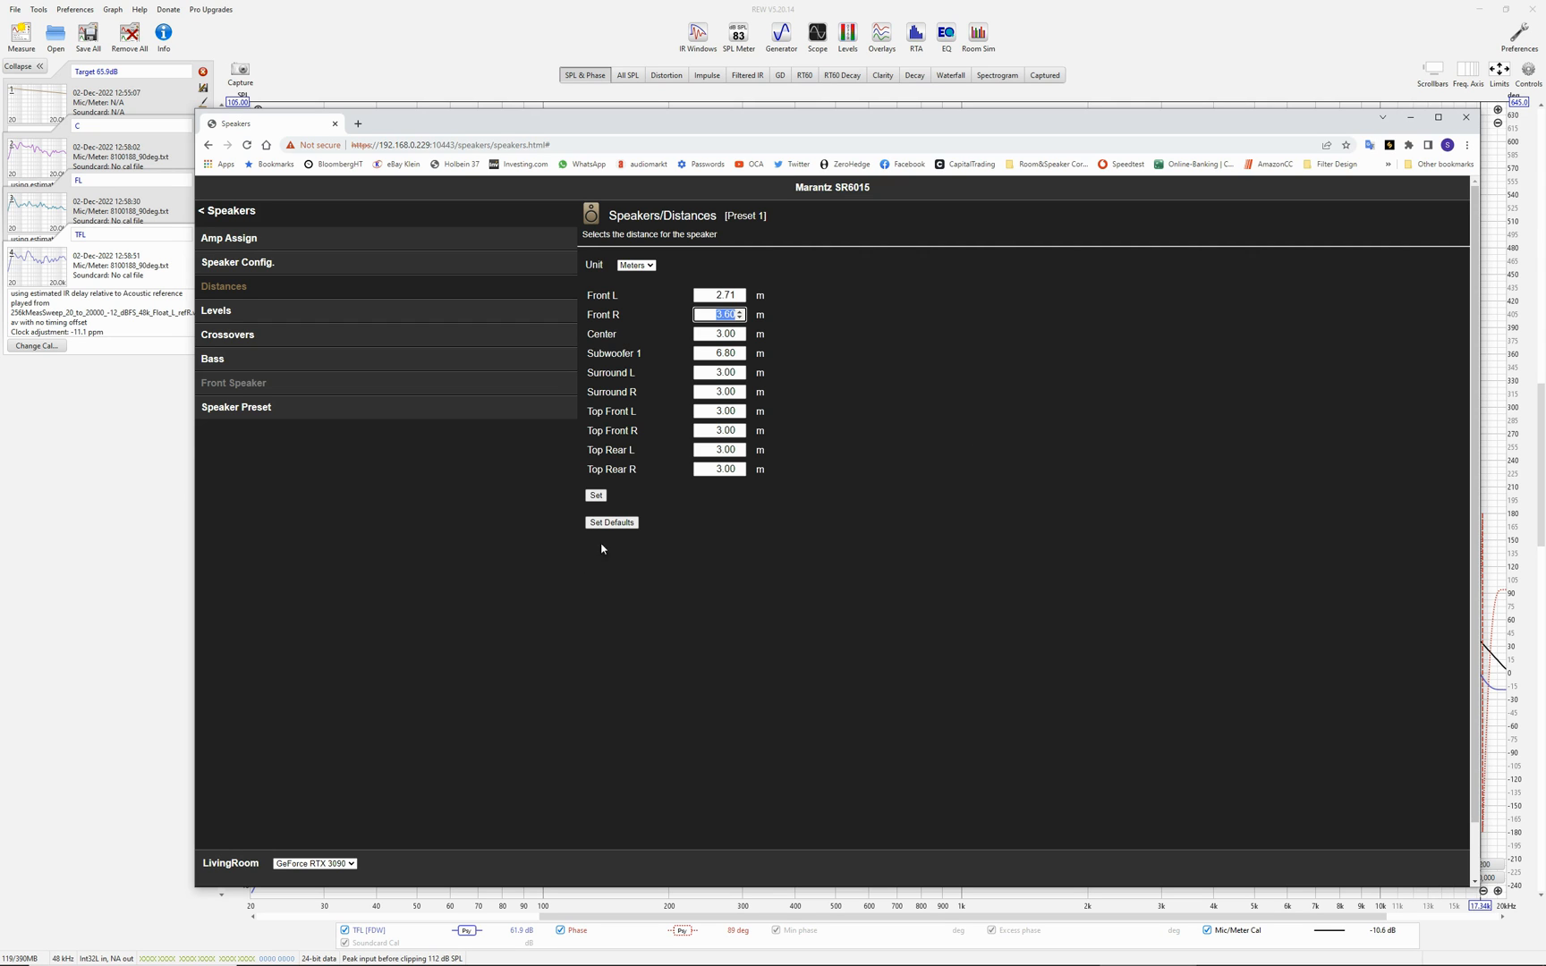
click(595, 495)
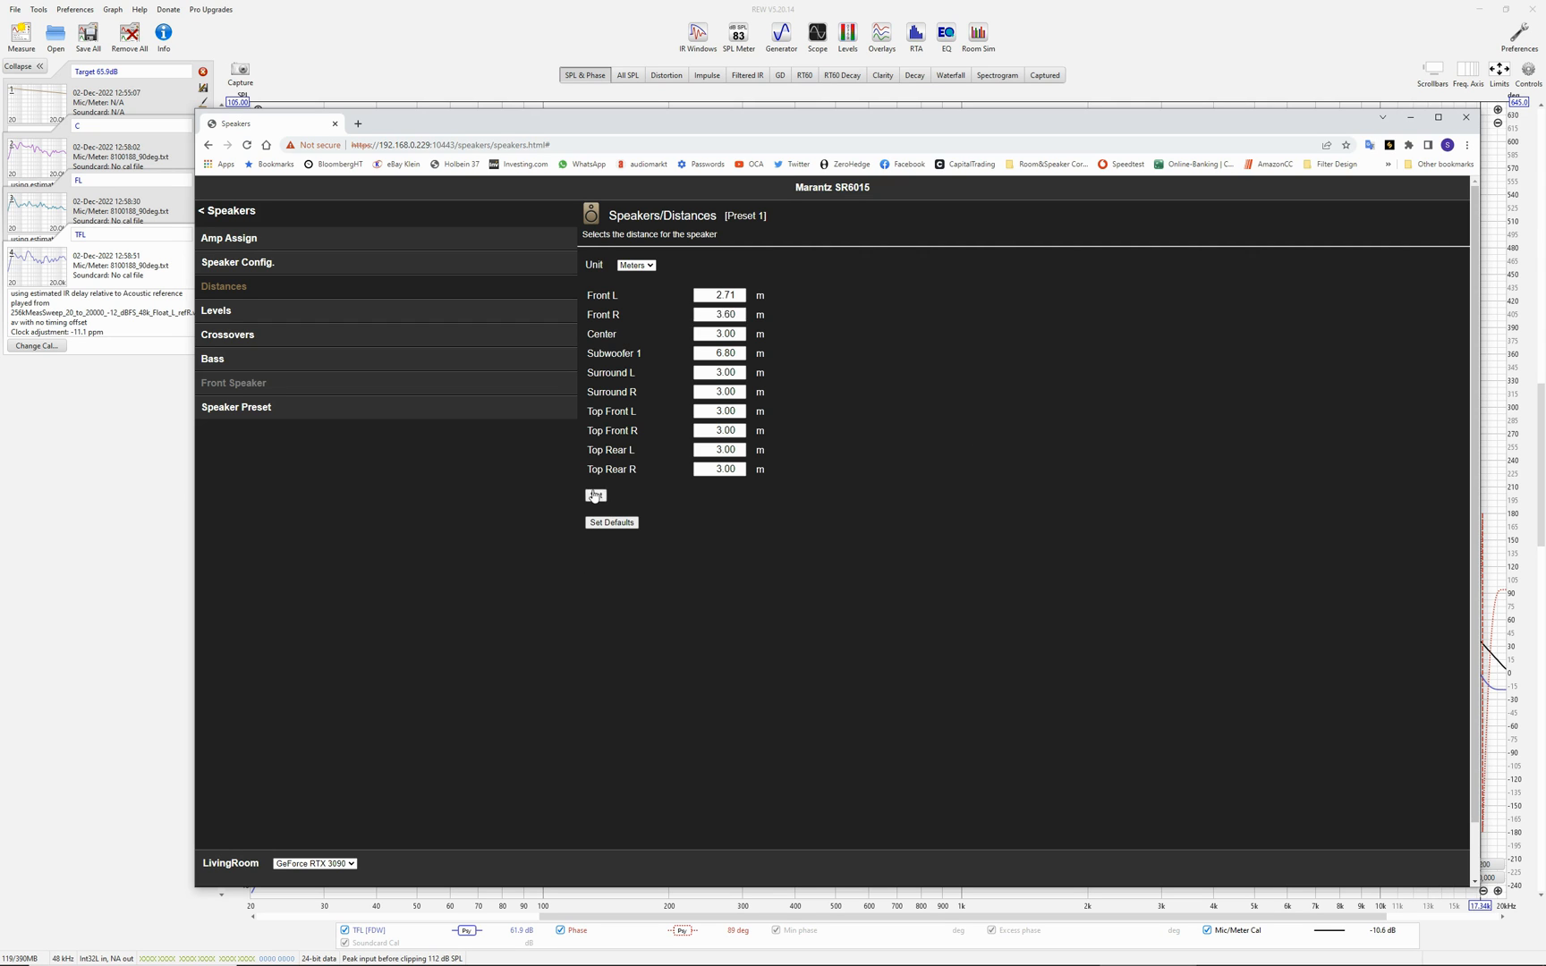
click(1405, 121)
click(1409, 117)
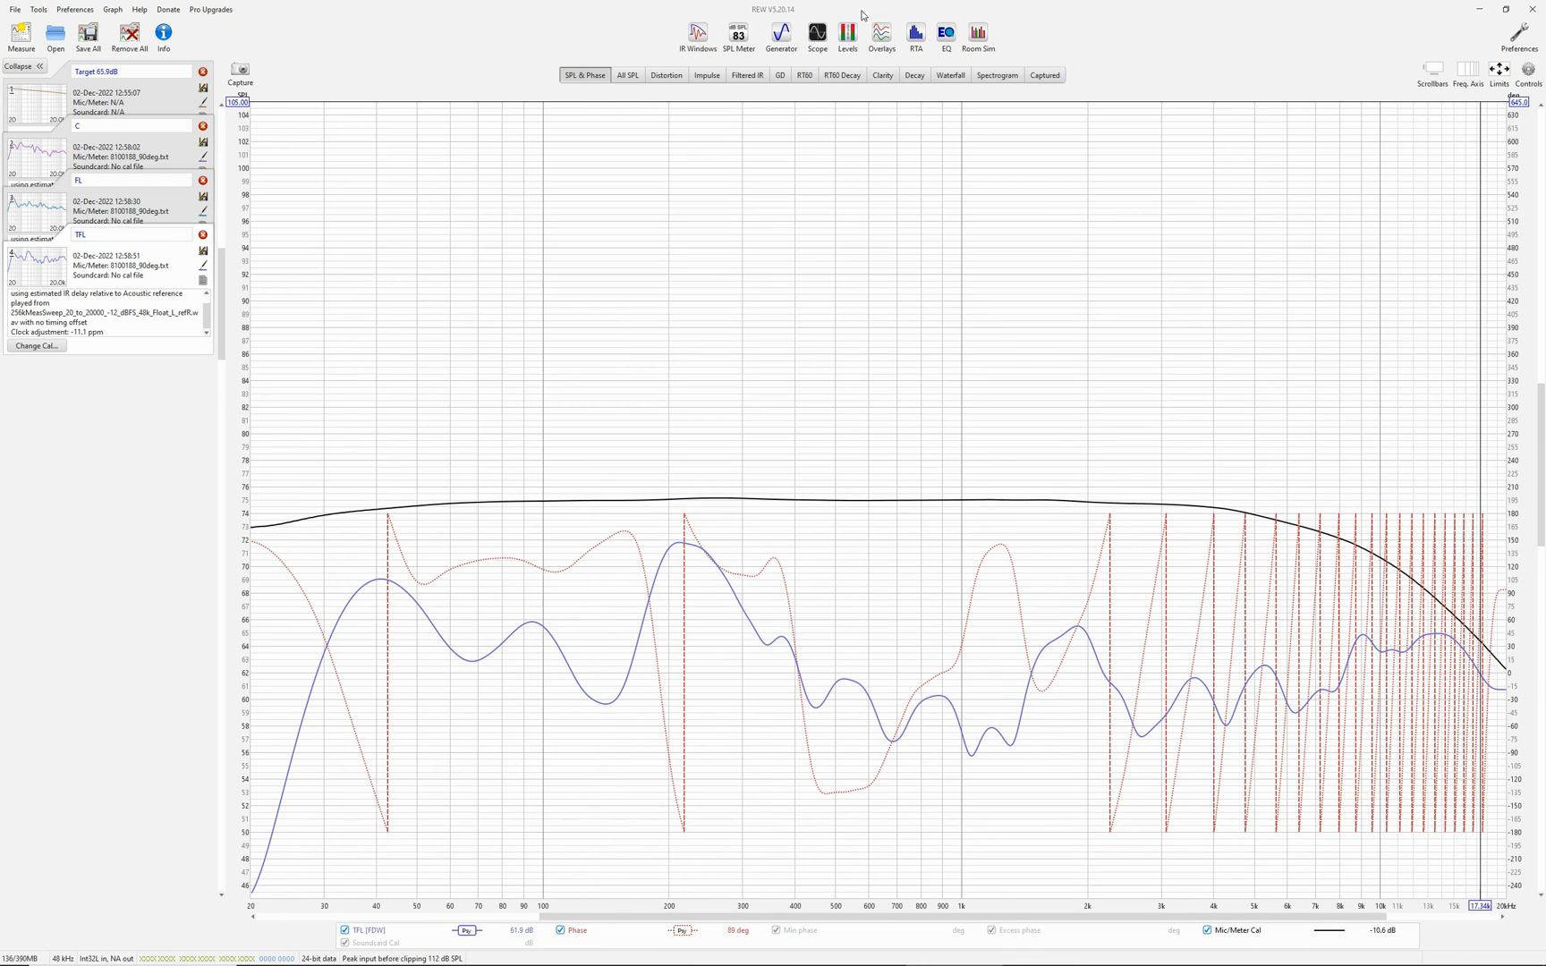
Step: Start another sweep measurement in REW and play 256k_20_to_20000_48k_FL.mp4 while it waits for the timing reference
mouse_move(932, 961)
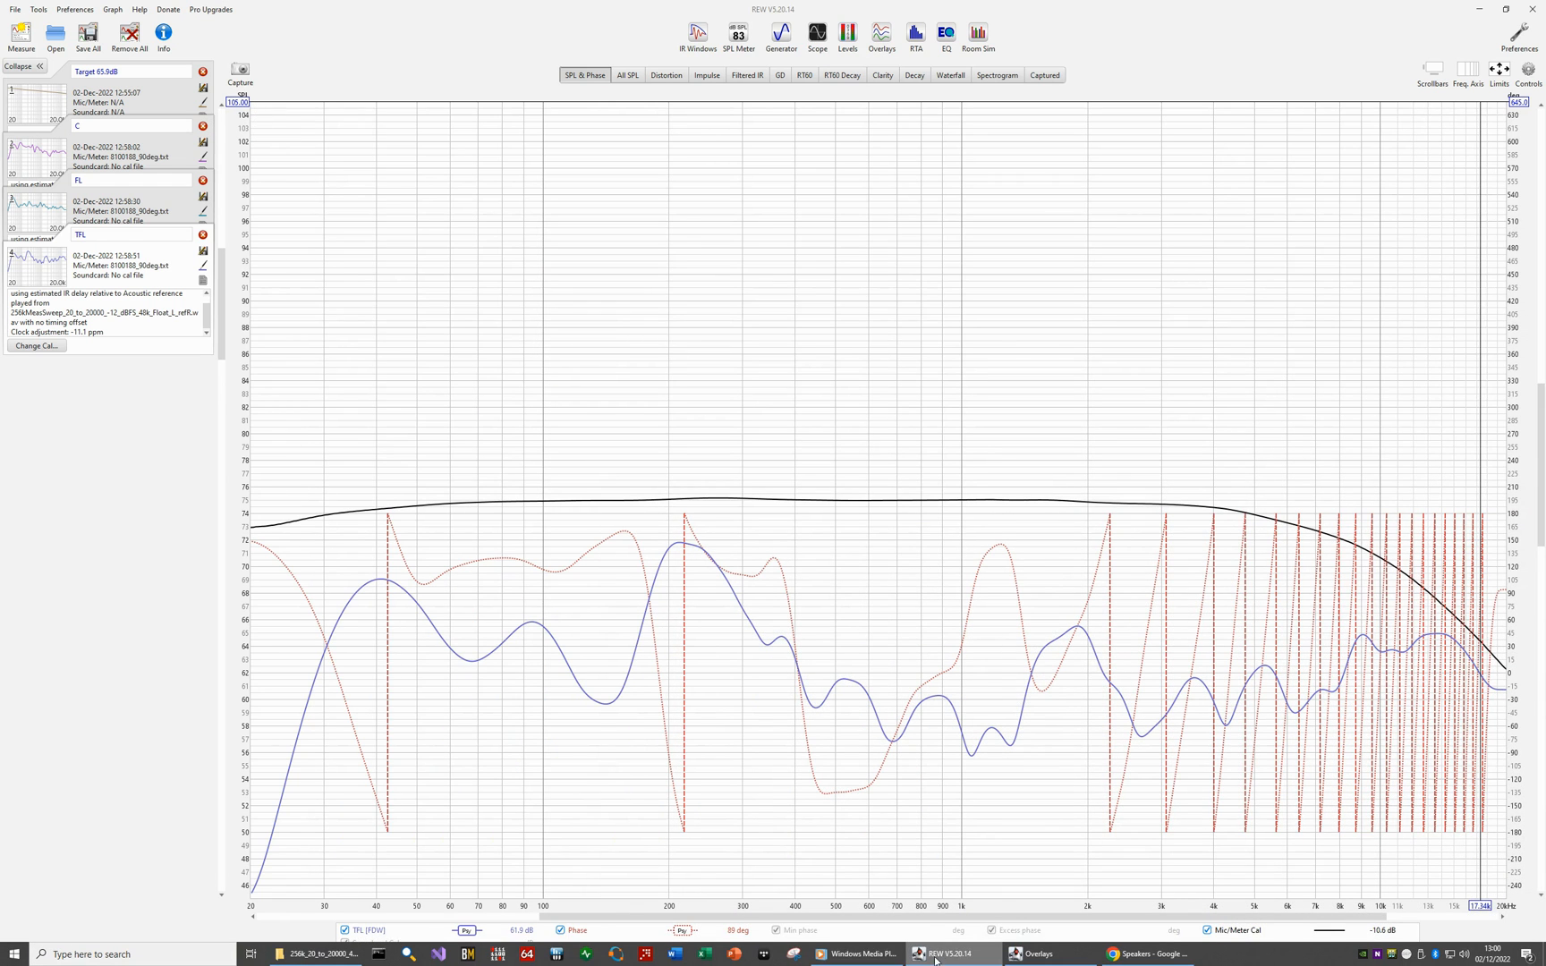
click(1038, 956)
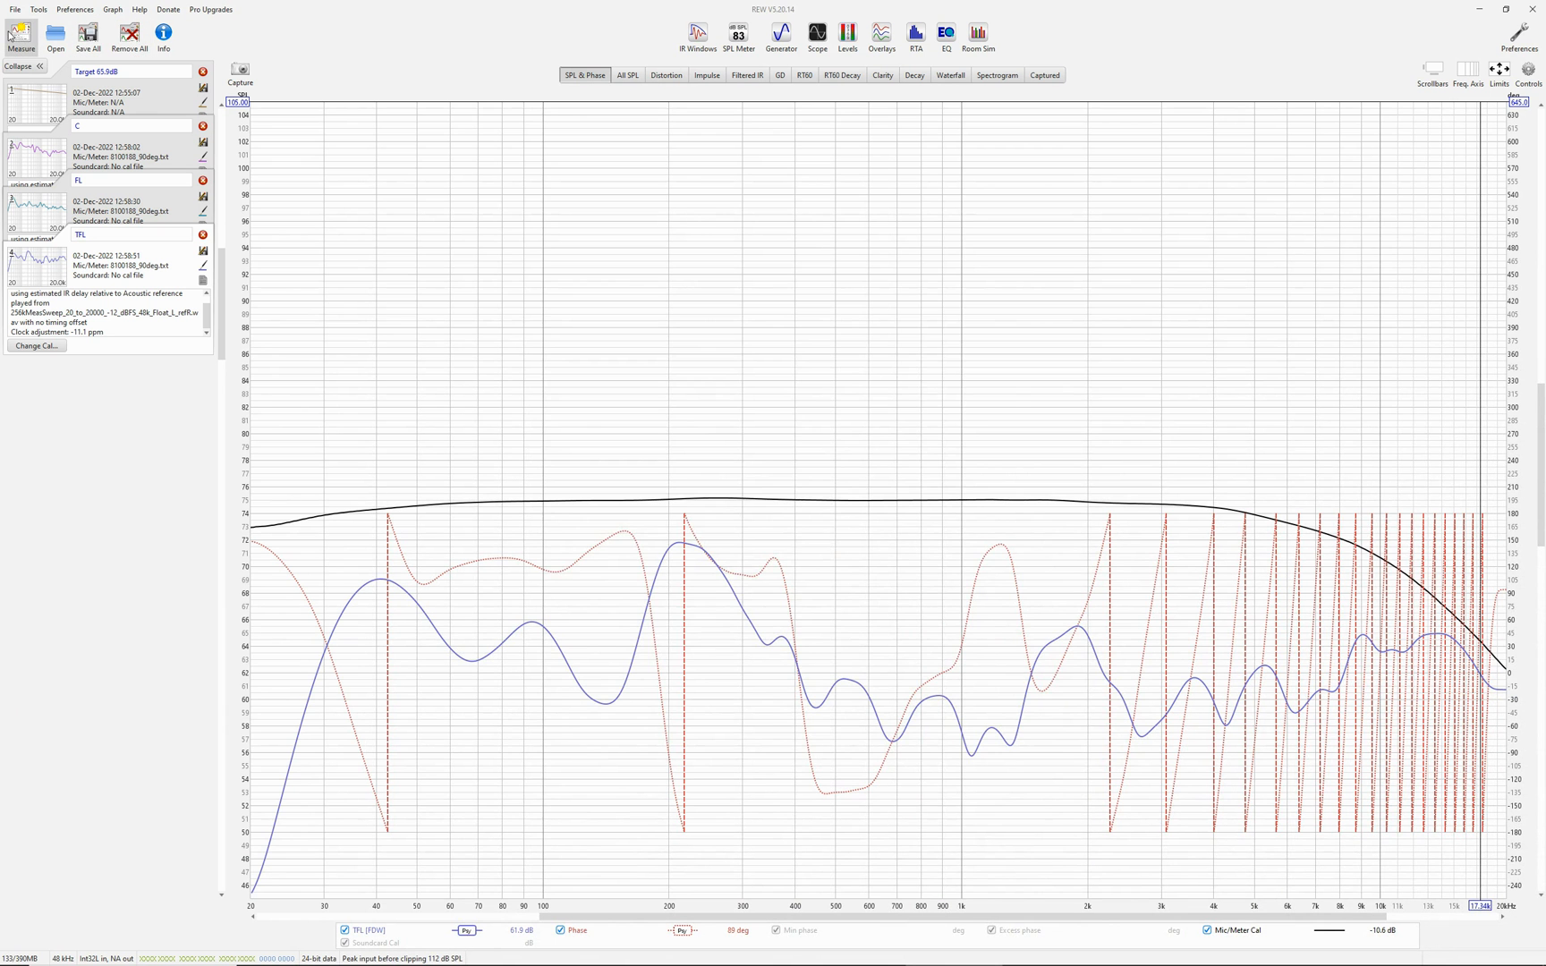
click(9, 34)
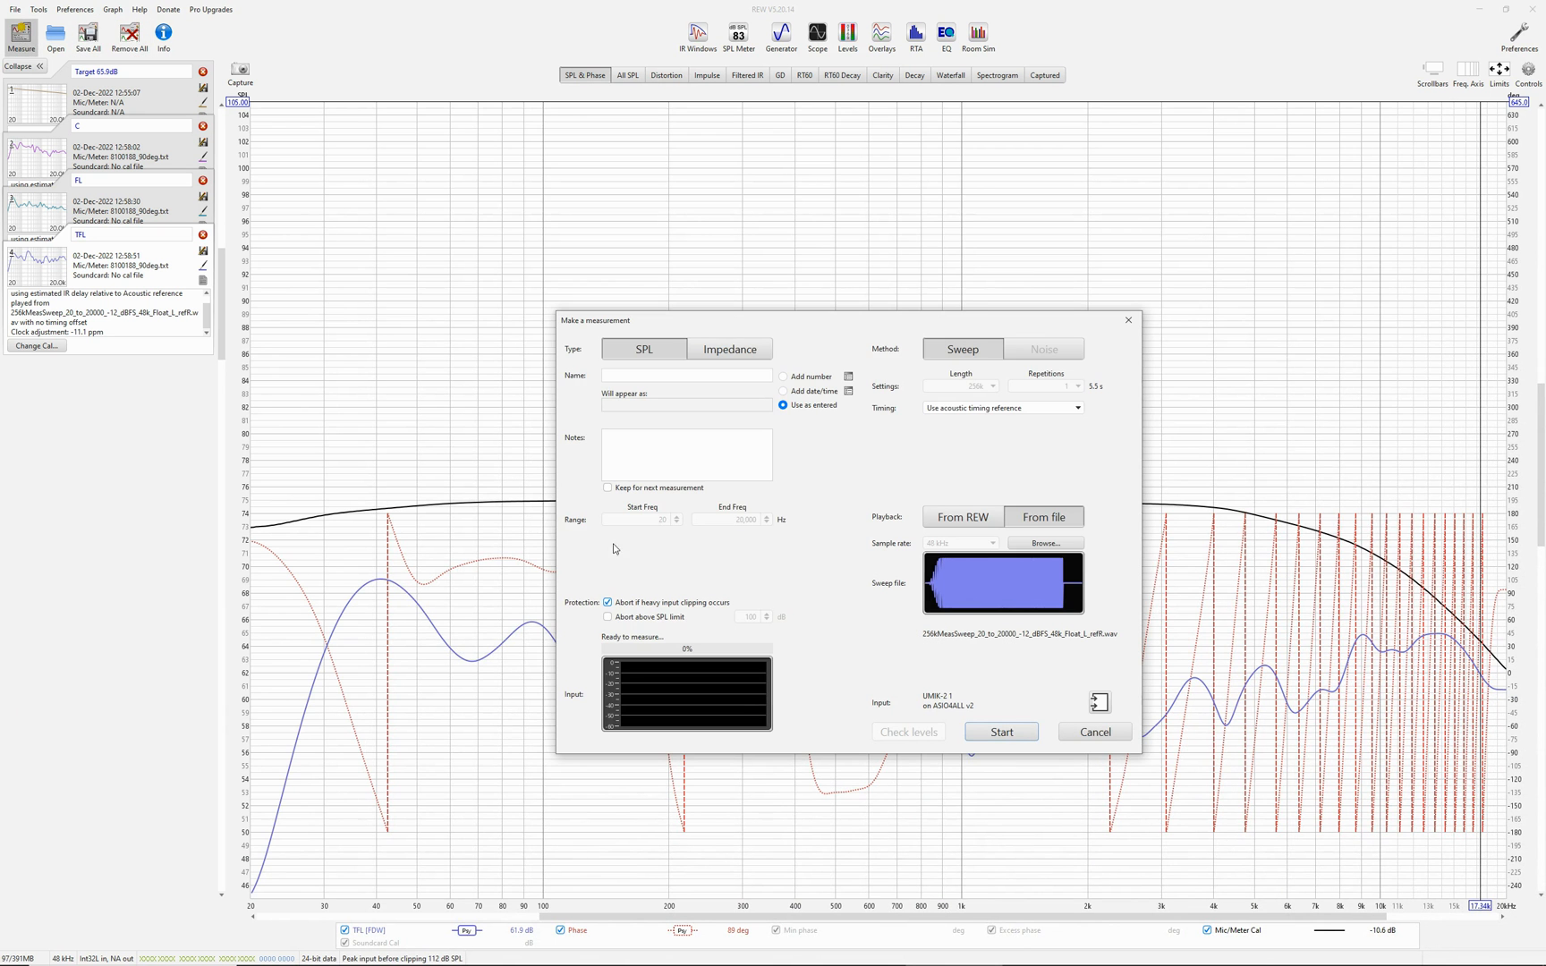
click(1002, 732)
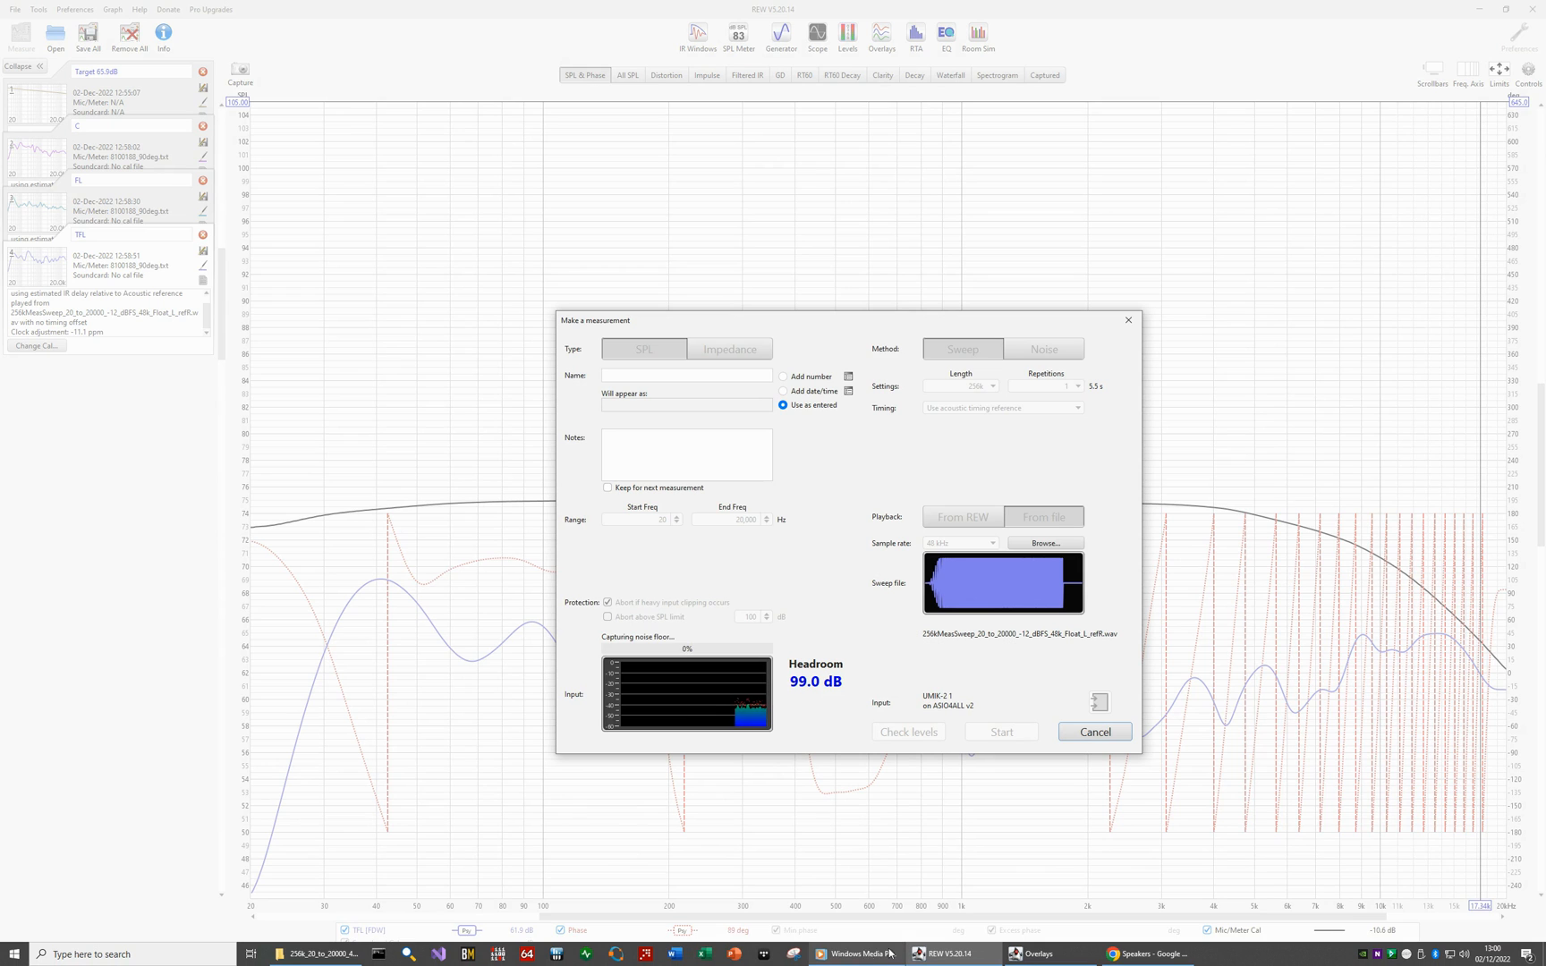
click(322, 953)
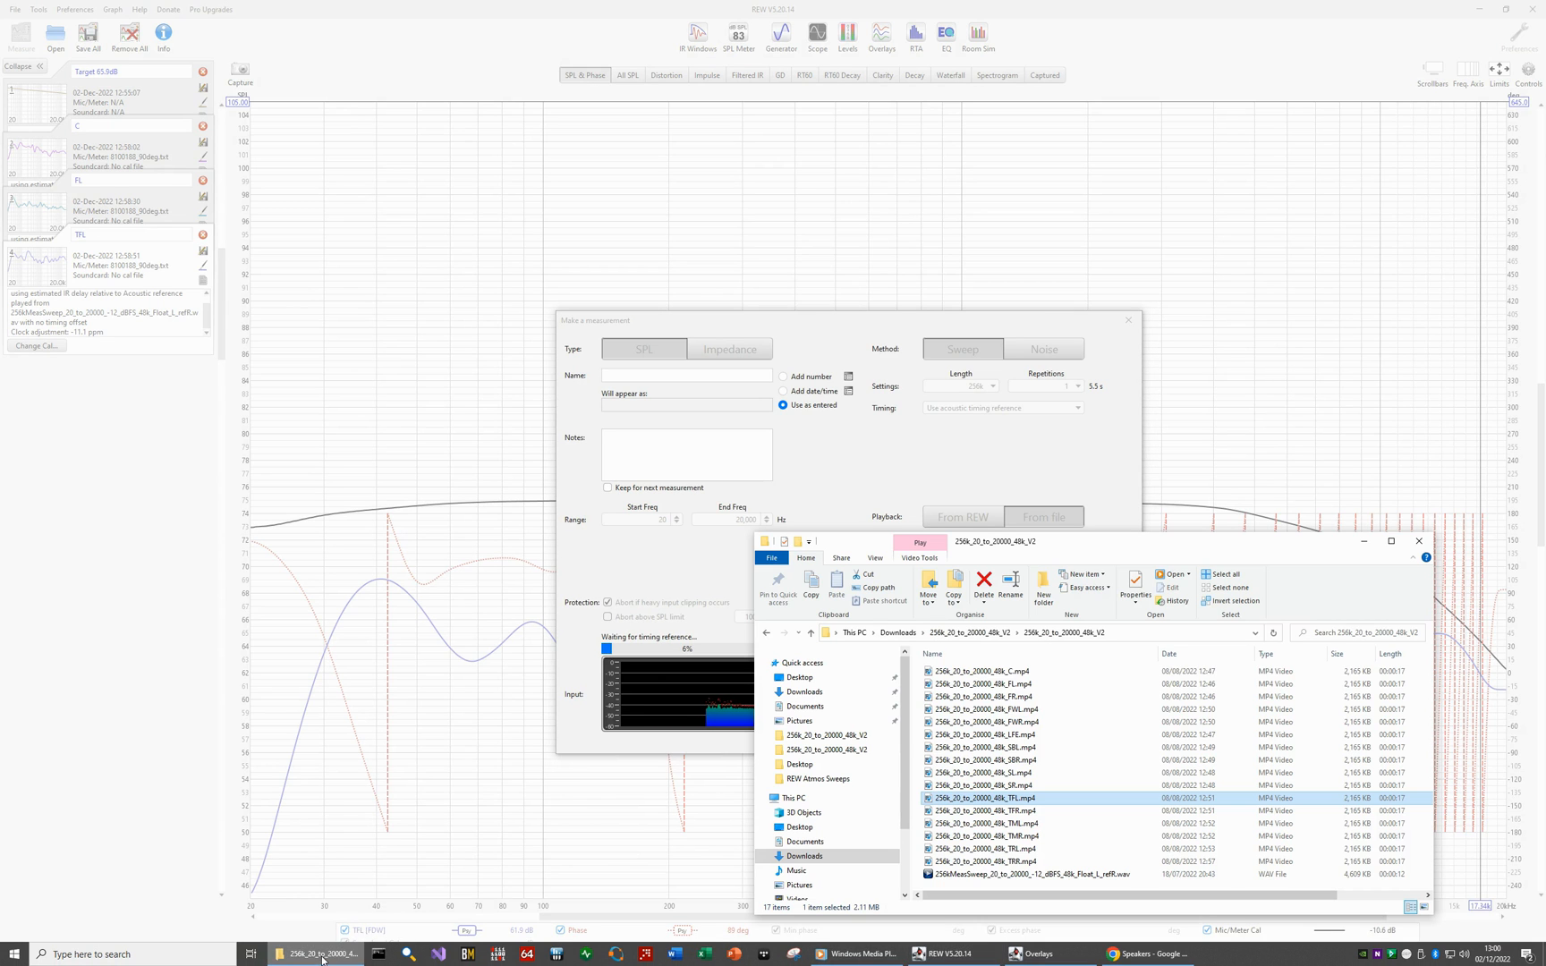
double_click(1003, 684)
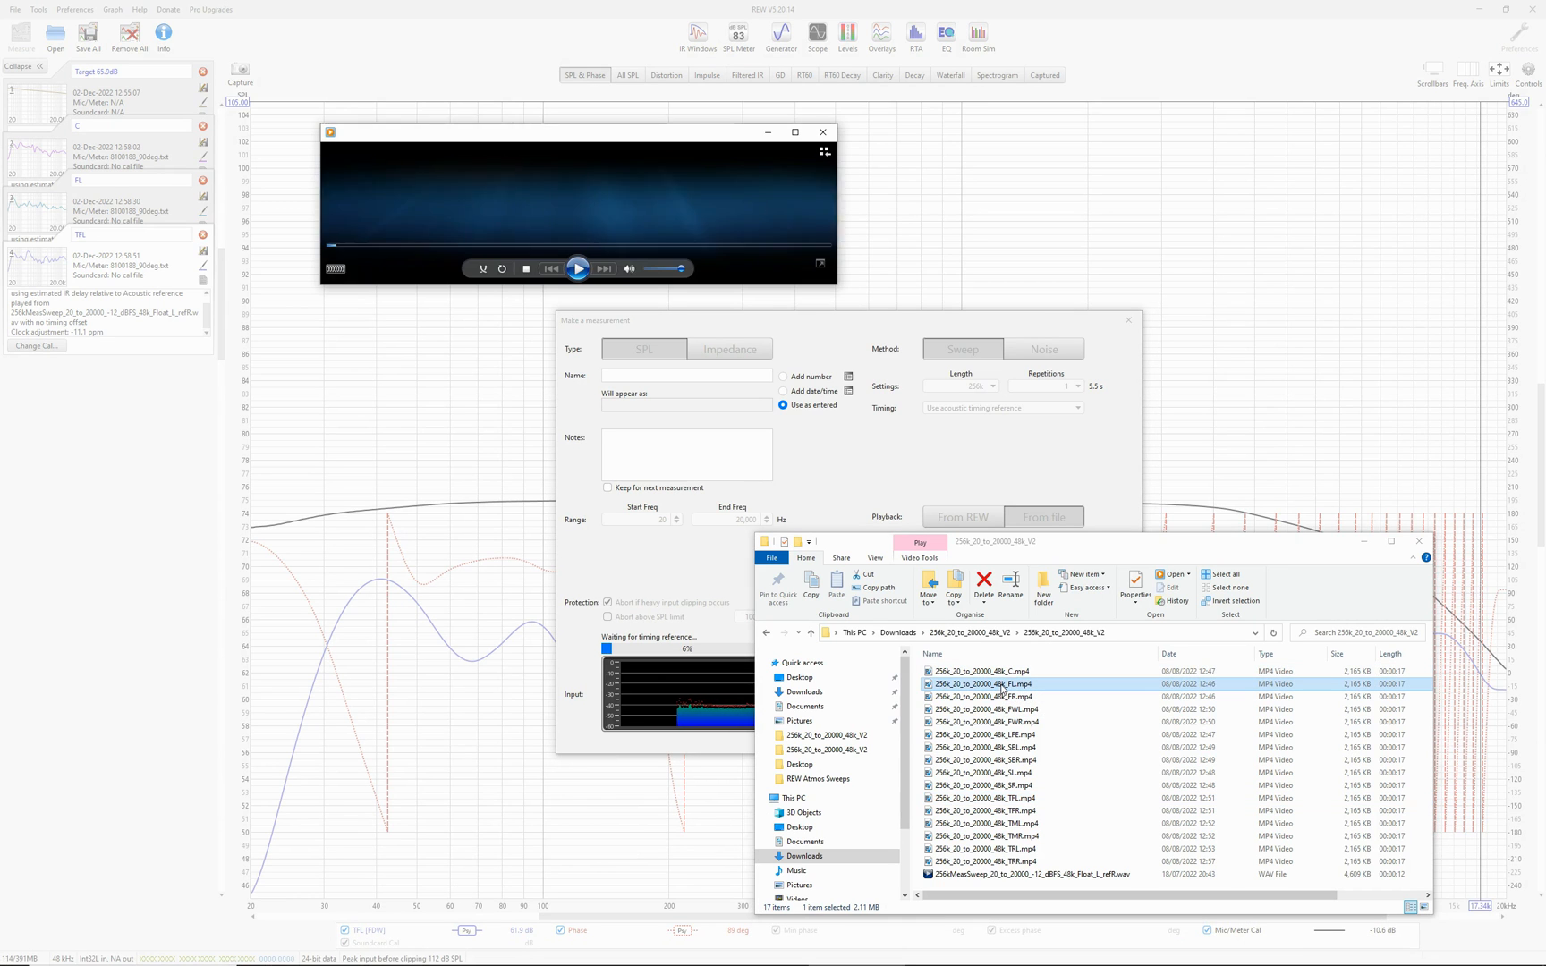
click(524, 247)
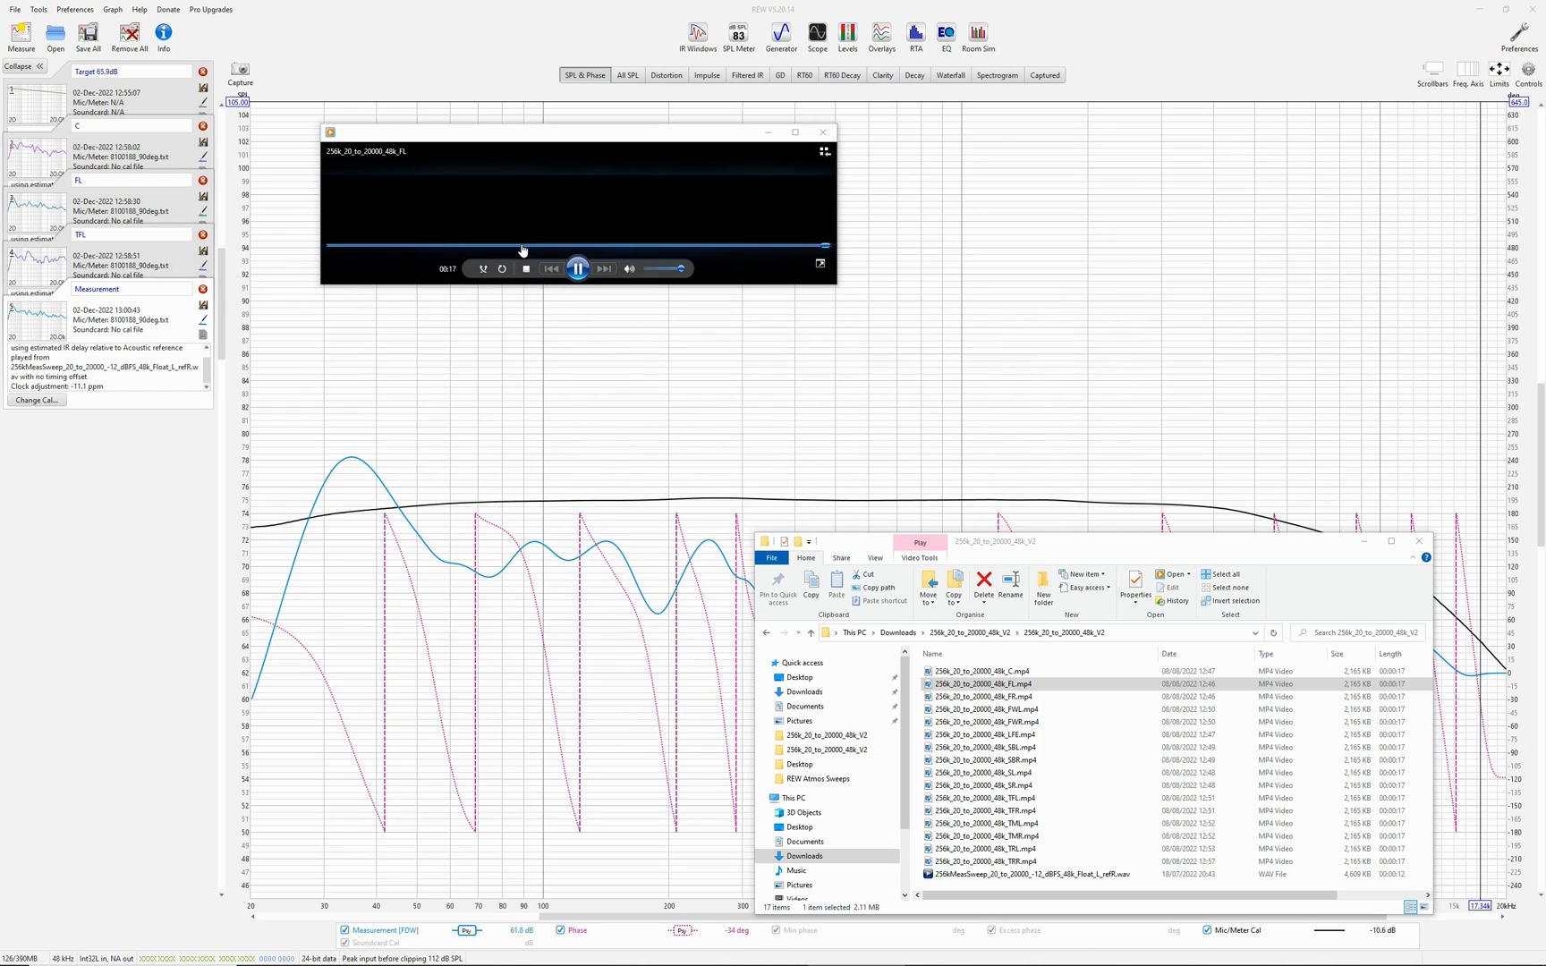
Step: Rename the new sweep measurement as FL and show its impulse response in the Overlays window
click(125, 292)
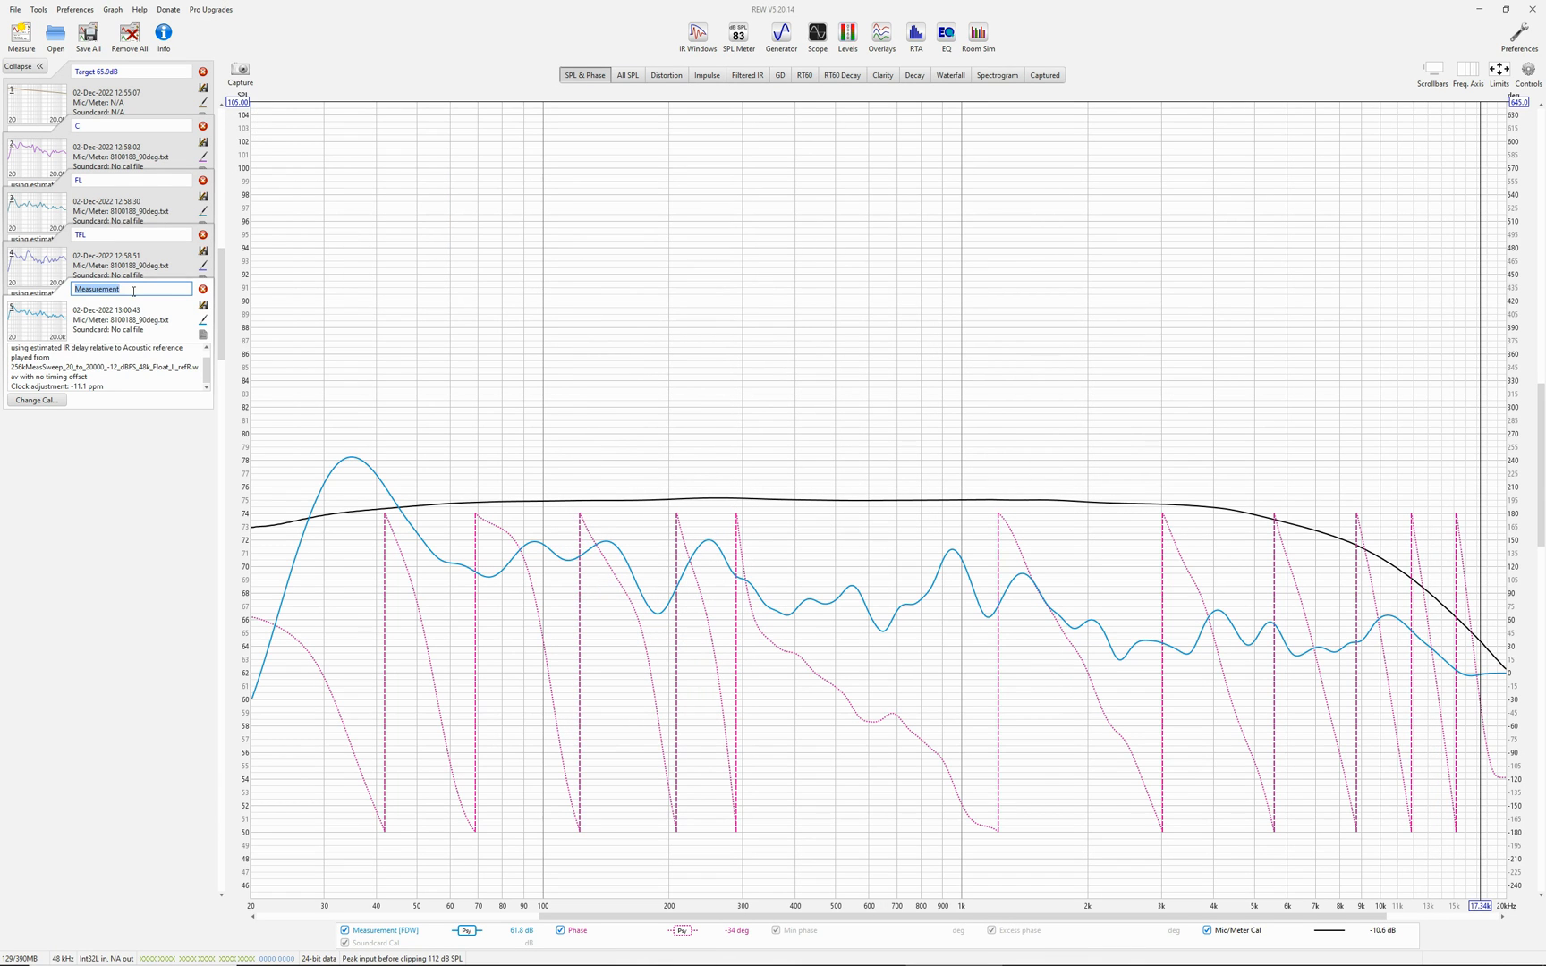
text(FL)
key(Return)
mouse_move(895, 959)
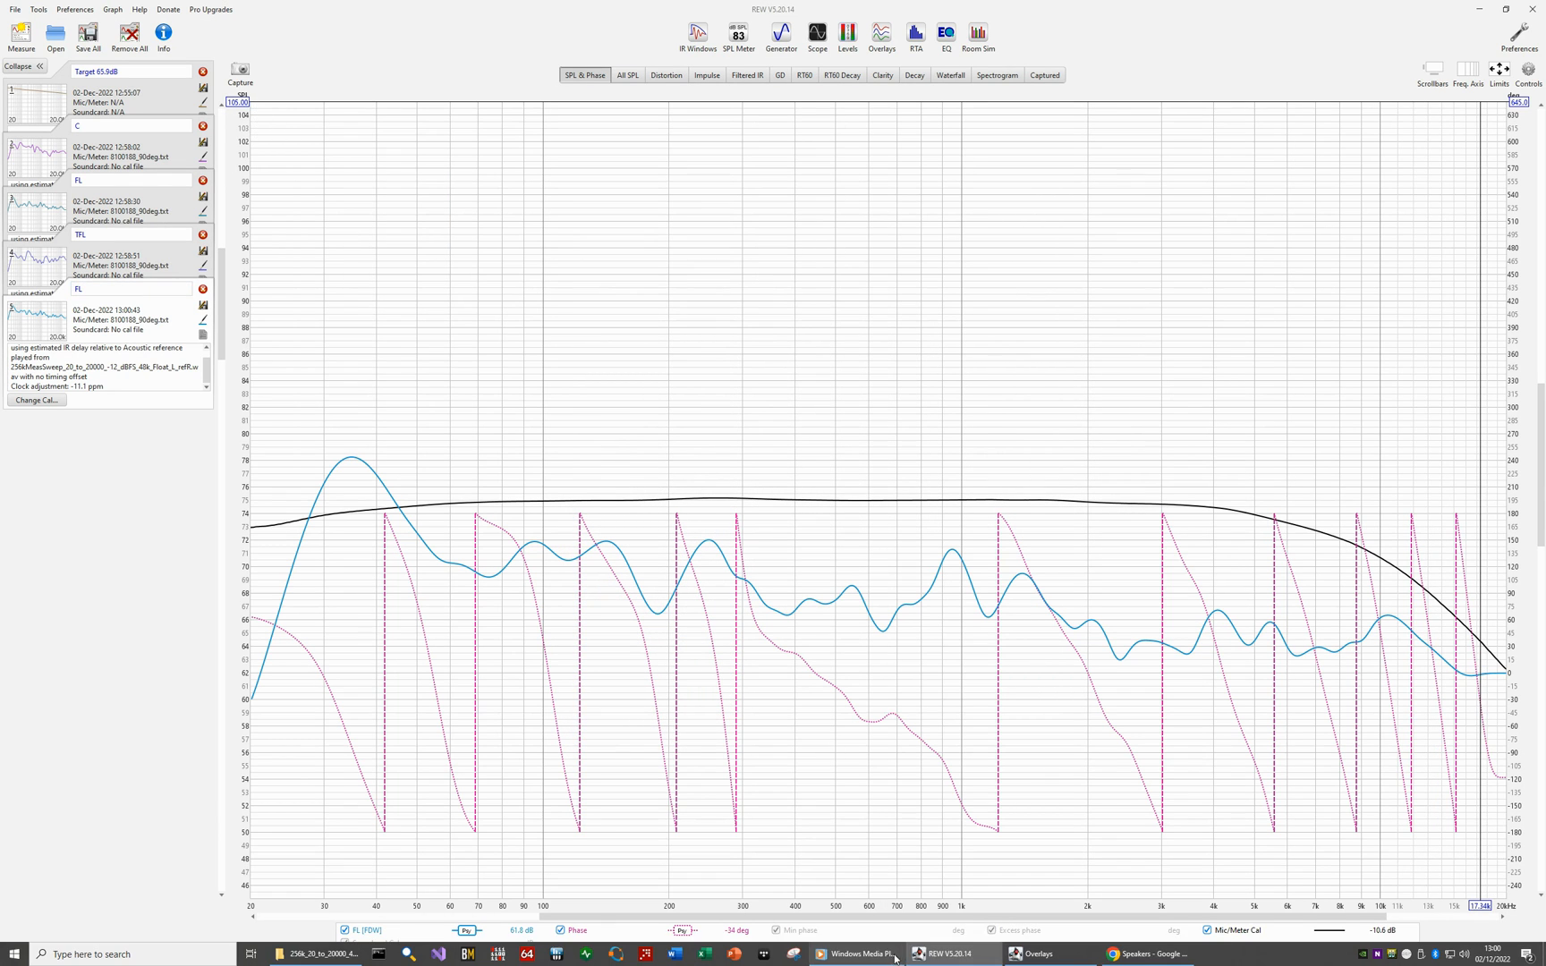
click(1033, 954)
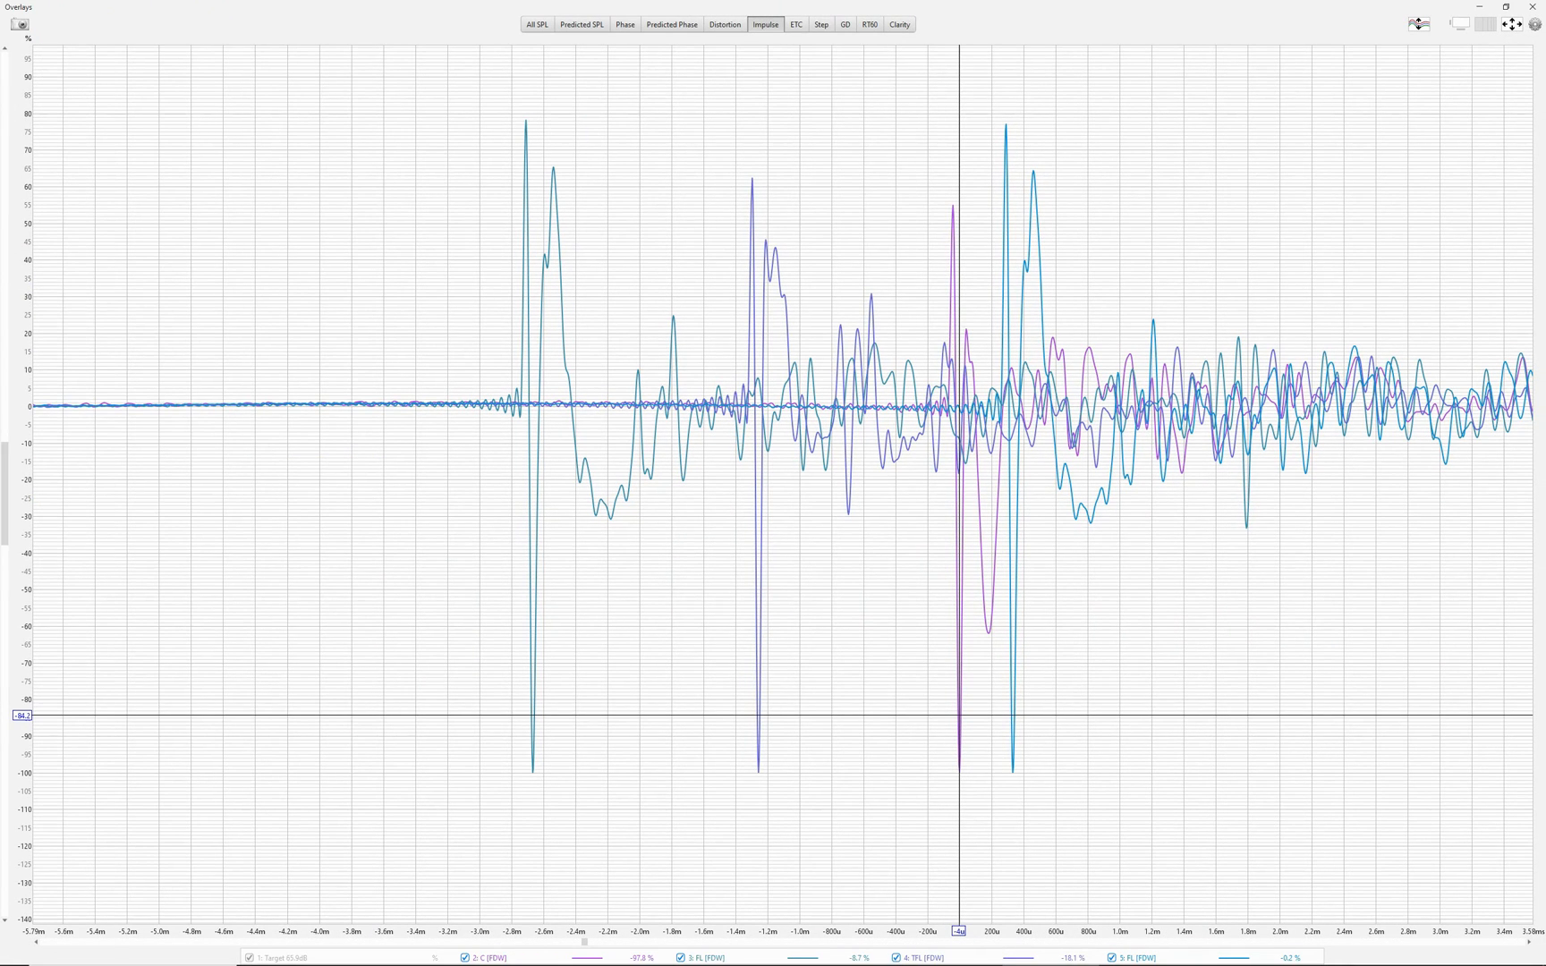
Step: Switch to the receiver's speaker distances page in Chrome, readjust the Front L distance and apply it
click(1147, 954)
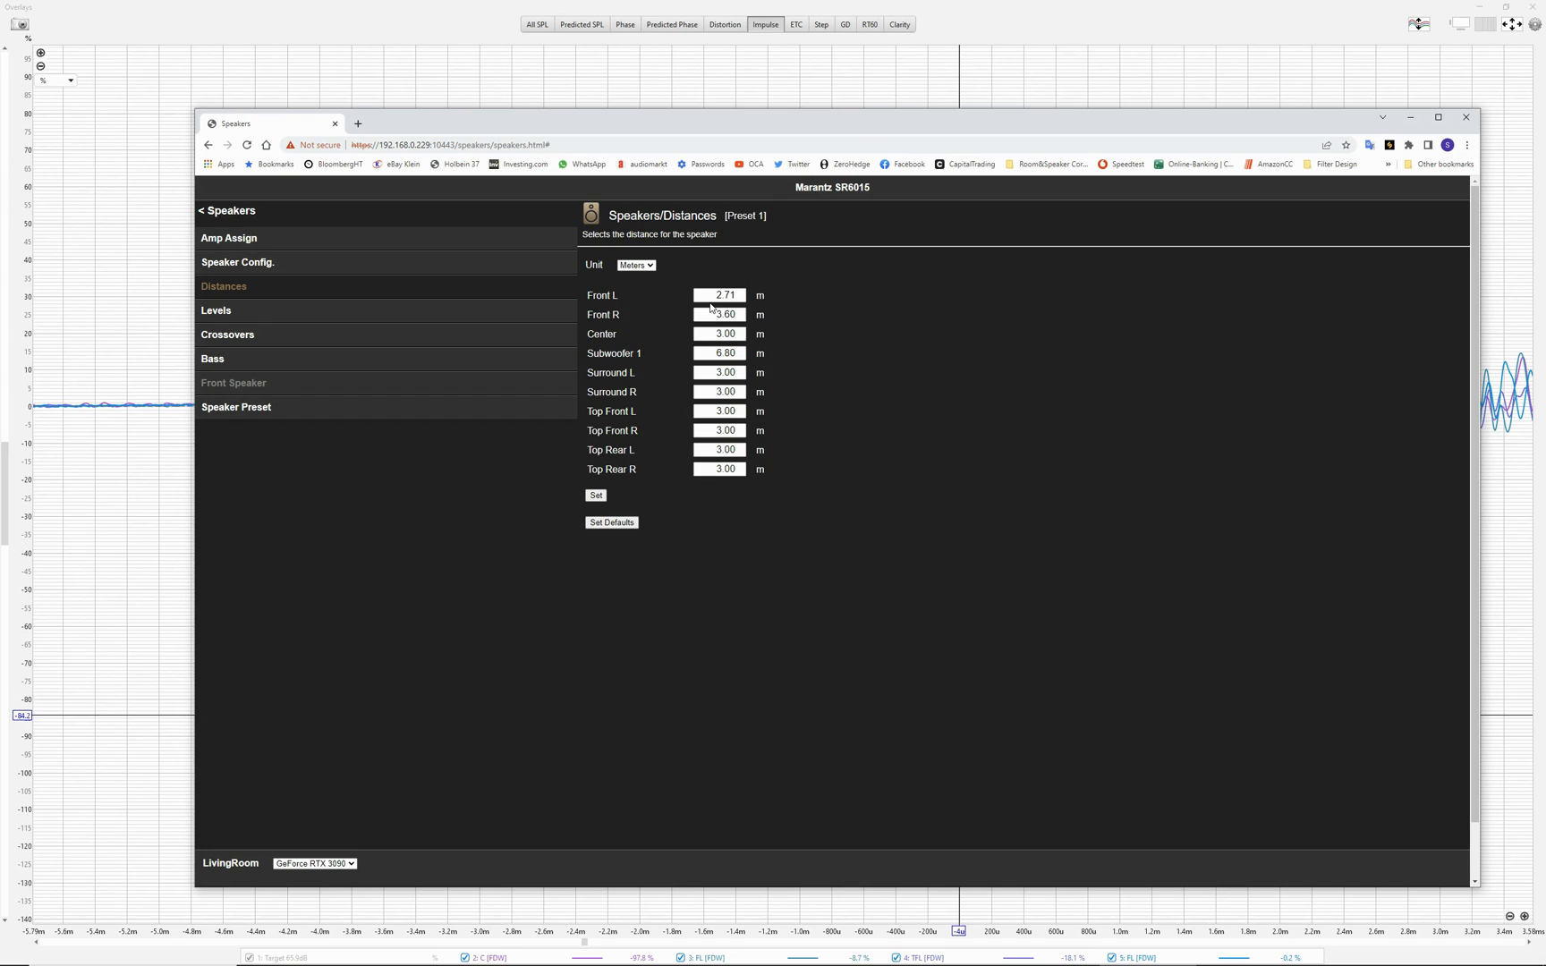
click(716, 296)
click(596, 496)
click(1412, 119)
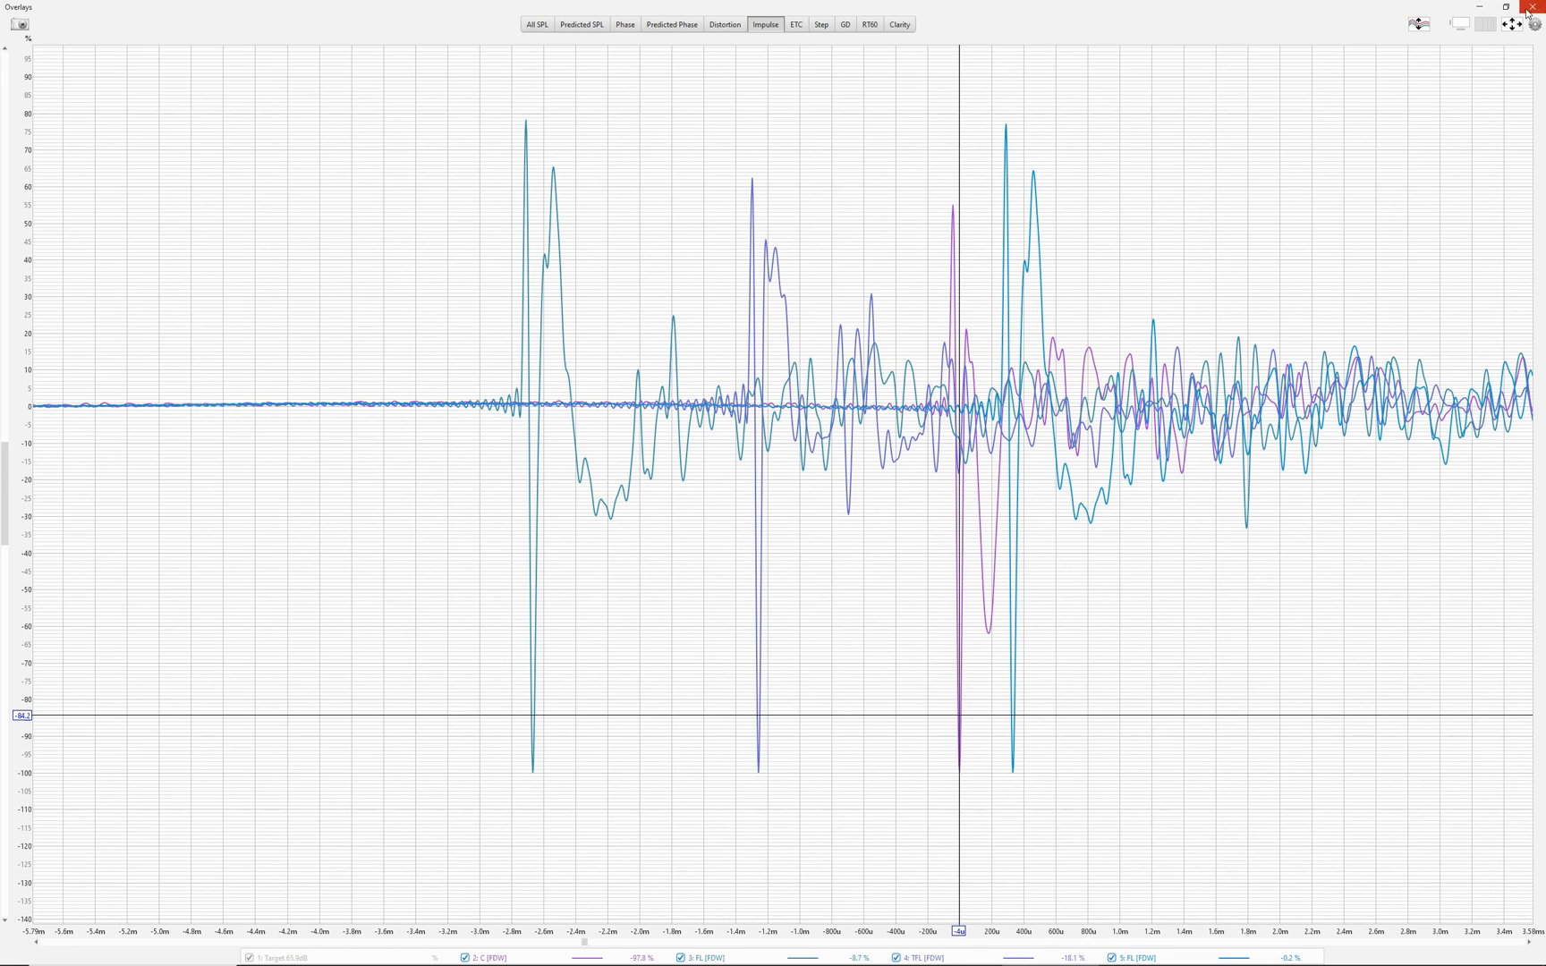
Step: Load Zero.mdat from Documents\Audio Tools\Final Cinema into REW and accept its equaliser configuration
click(1479, 7)
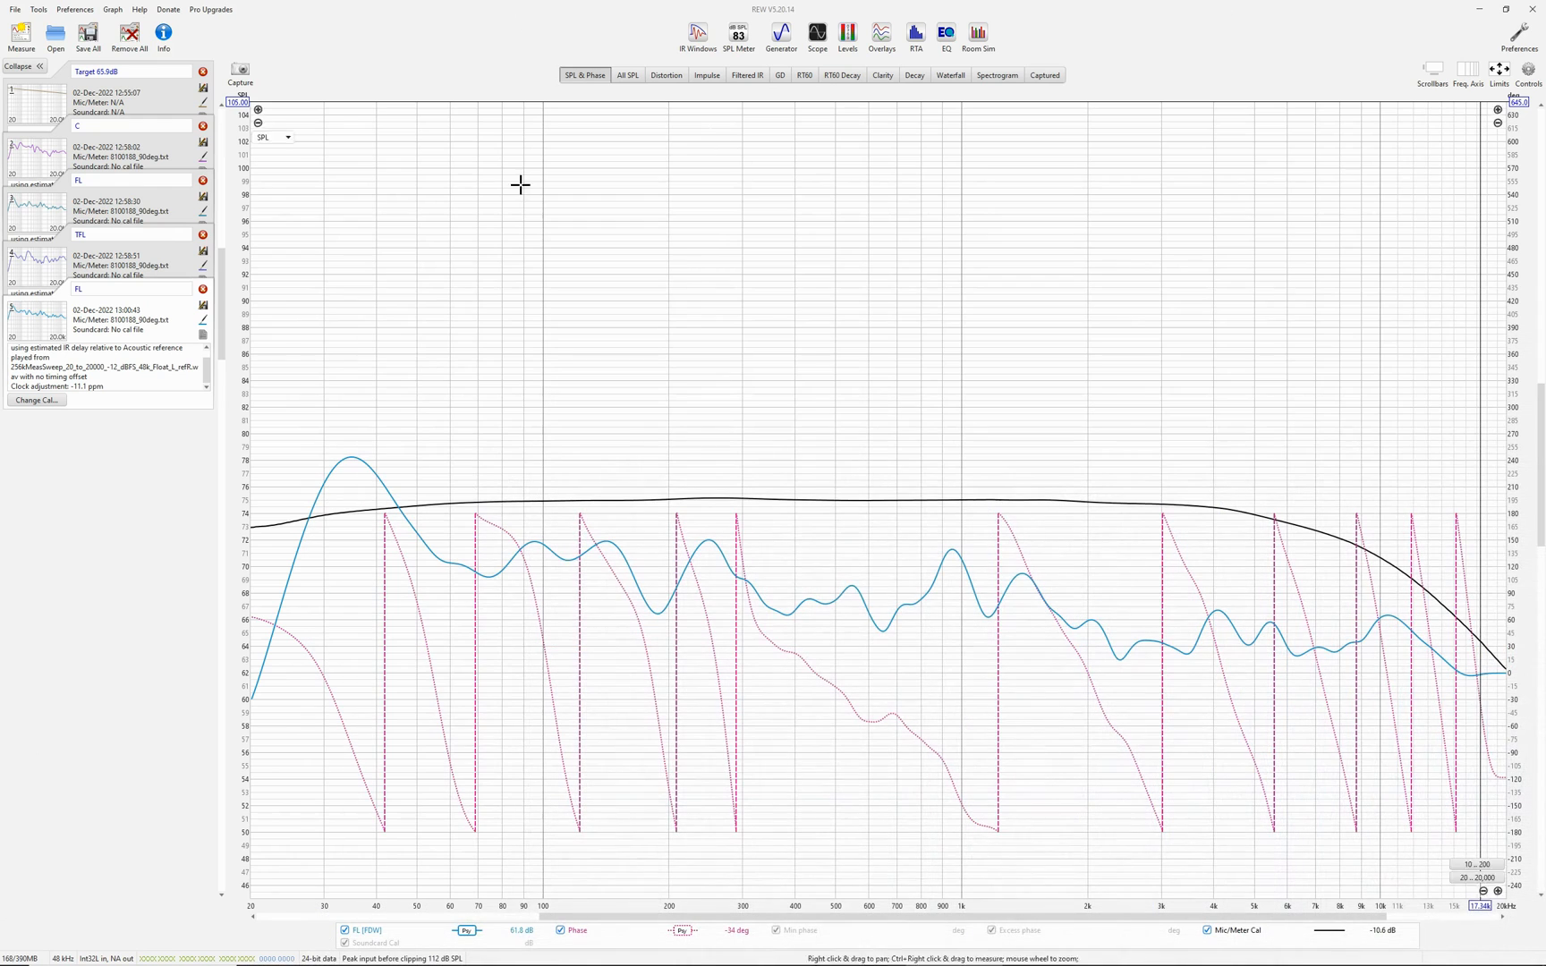
click(55, 36)
click(666, 357)
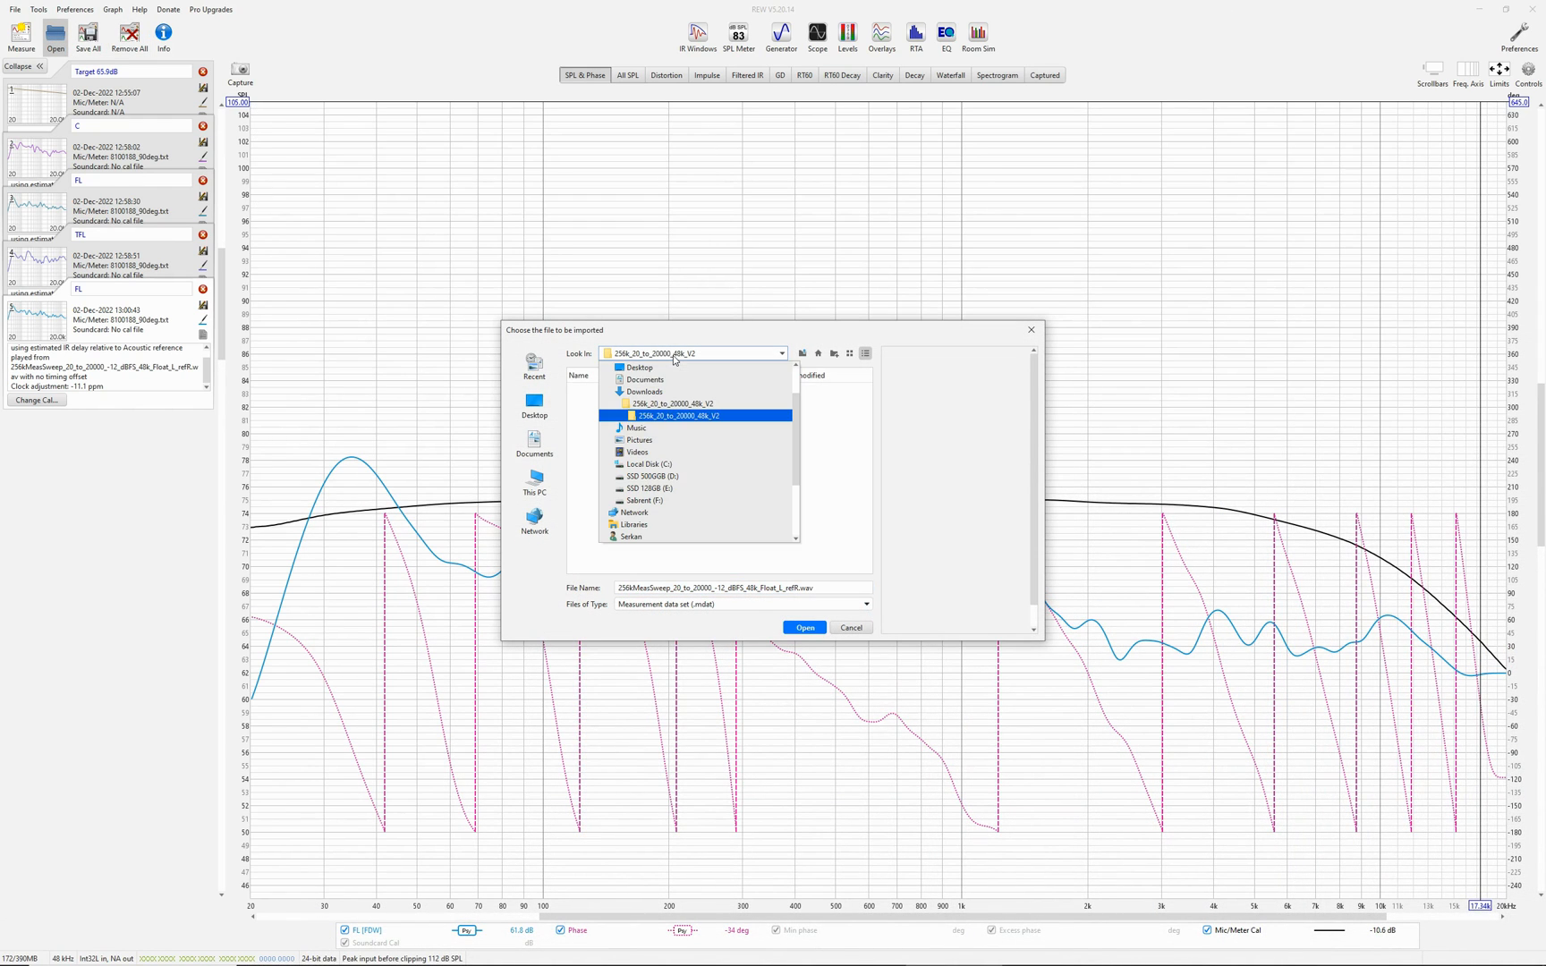
click(655, 380)
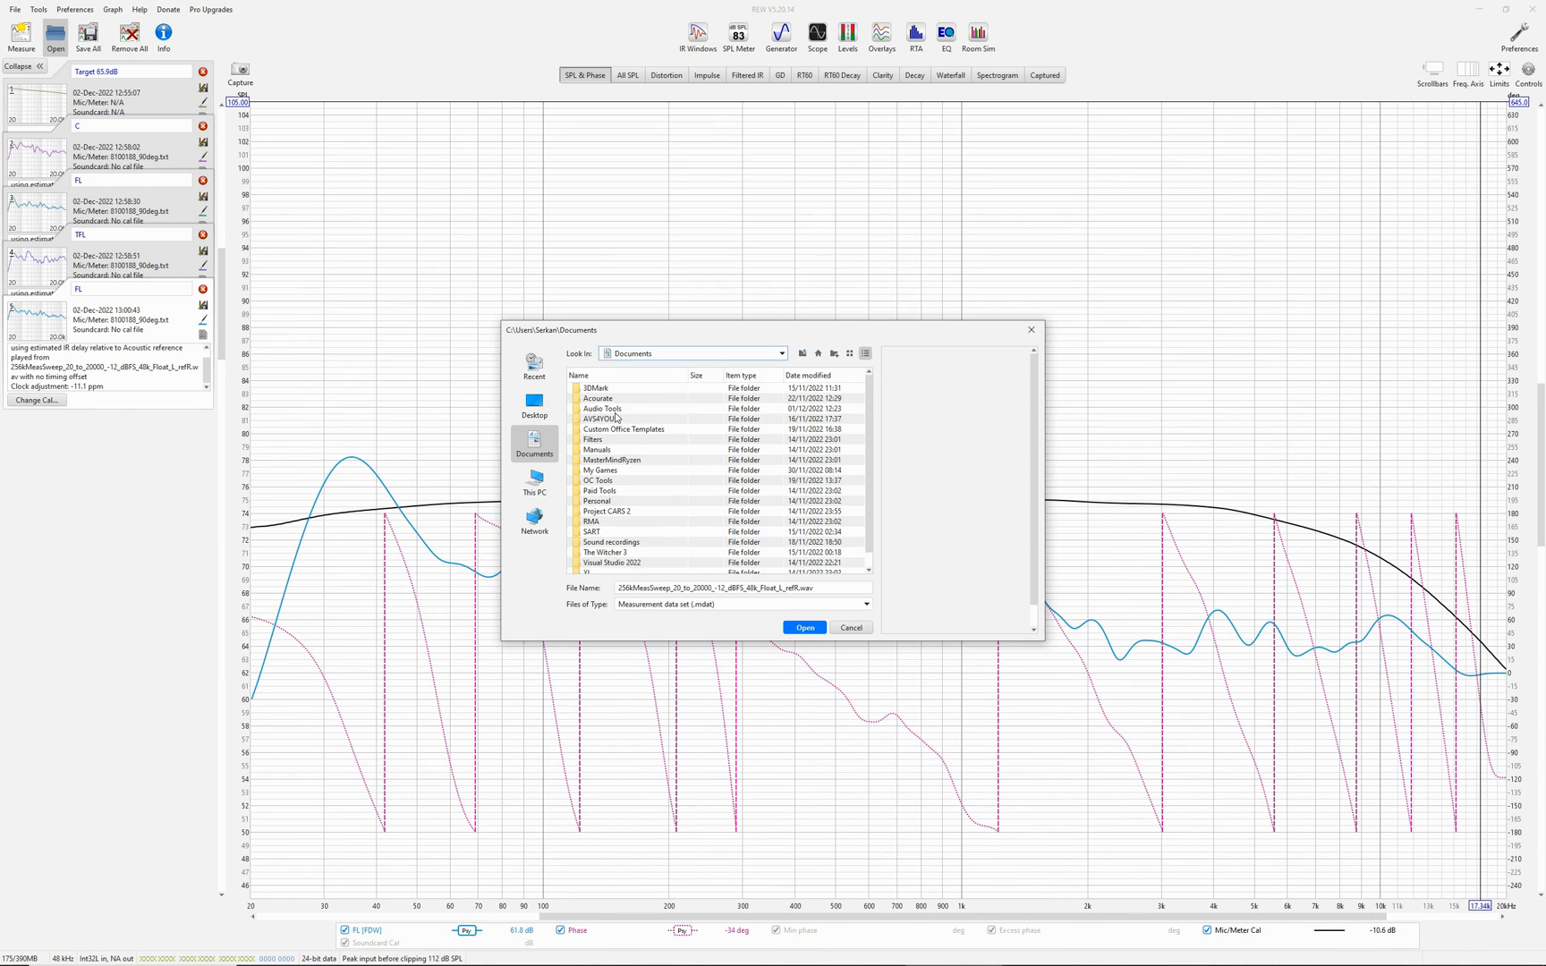
double_click(616, 409)
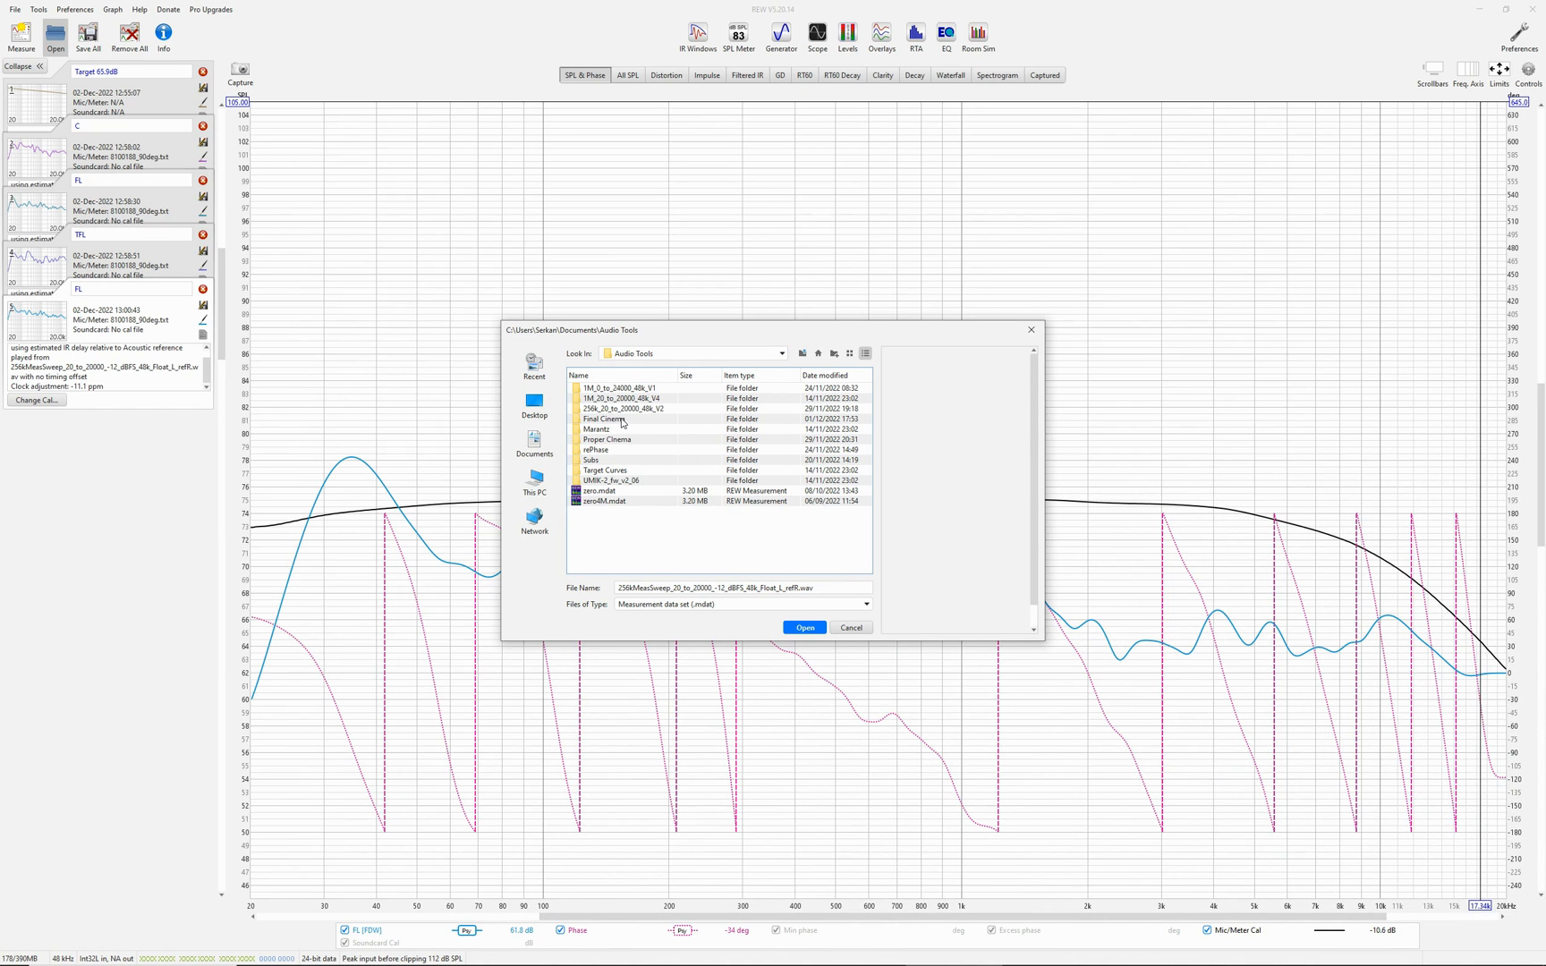
double_click(604, 419)
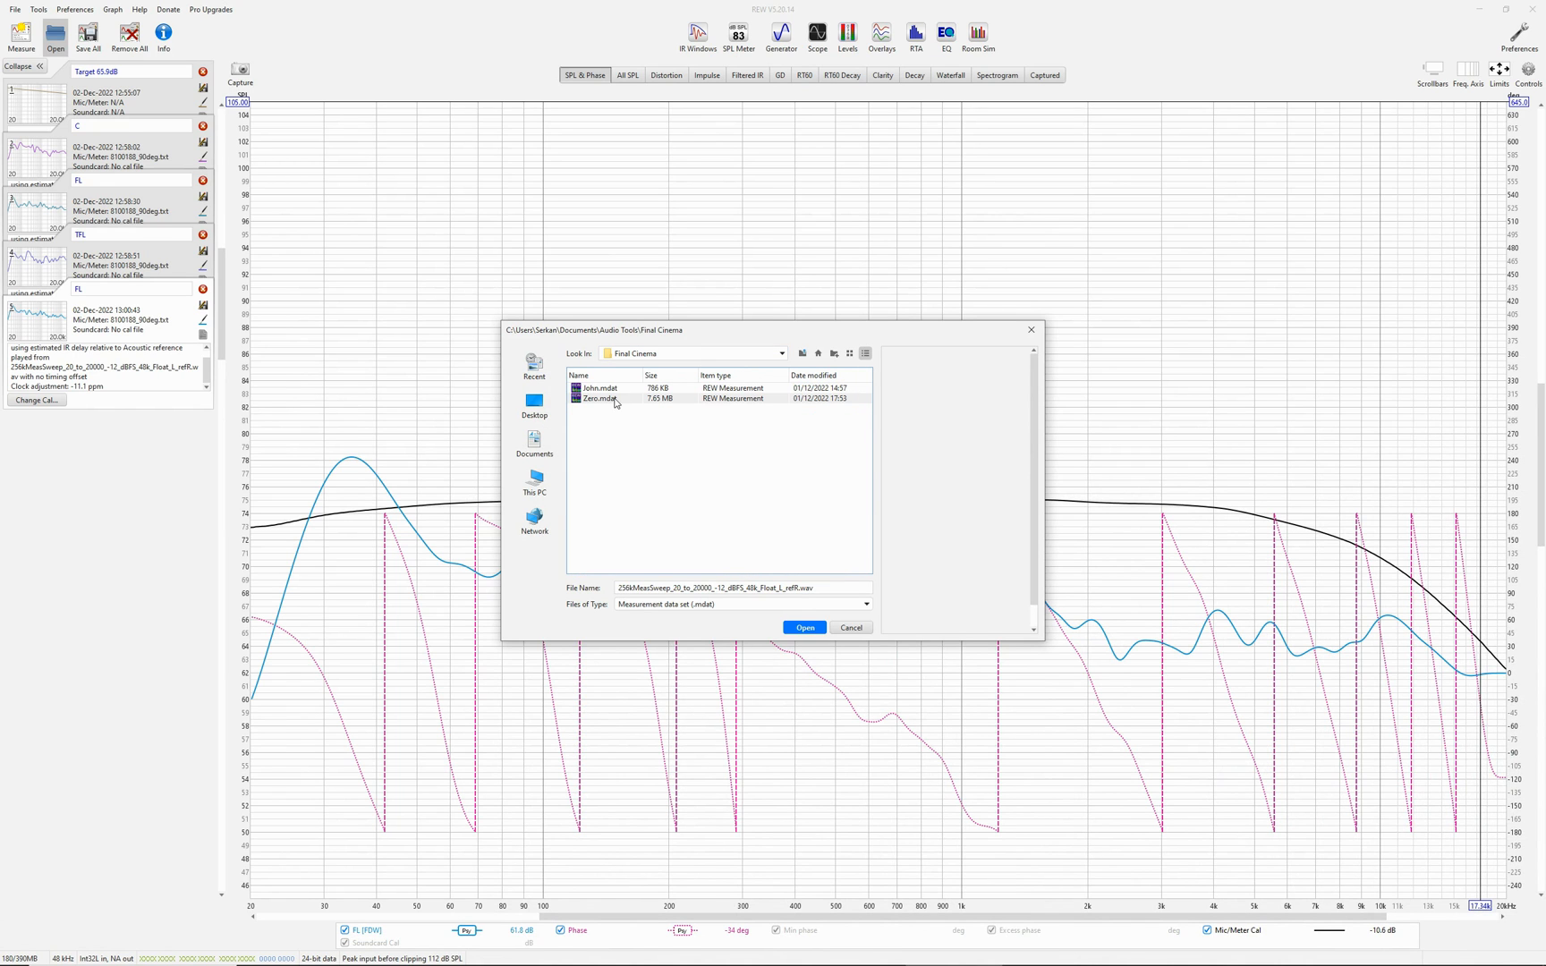
double_click(599, 399)
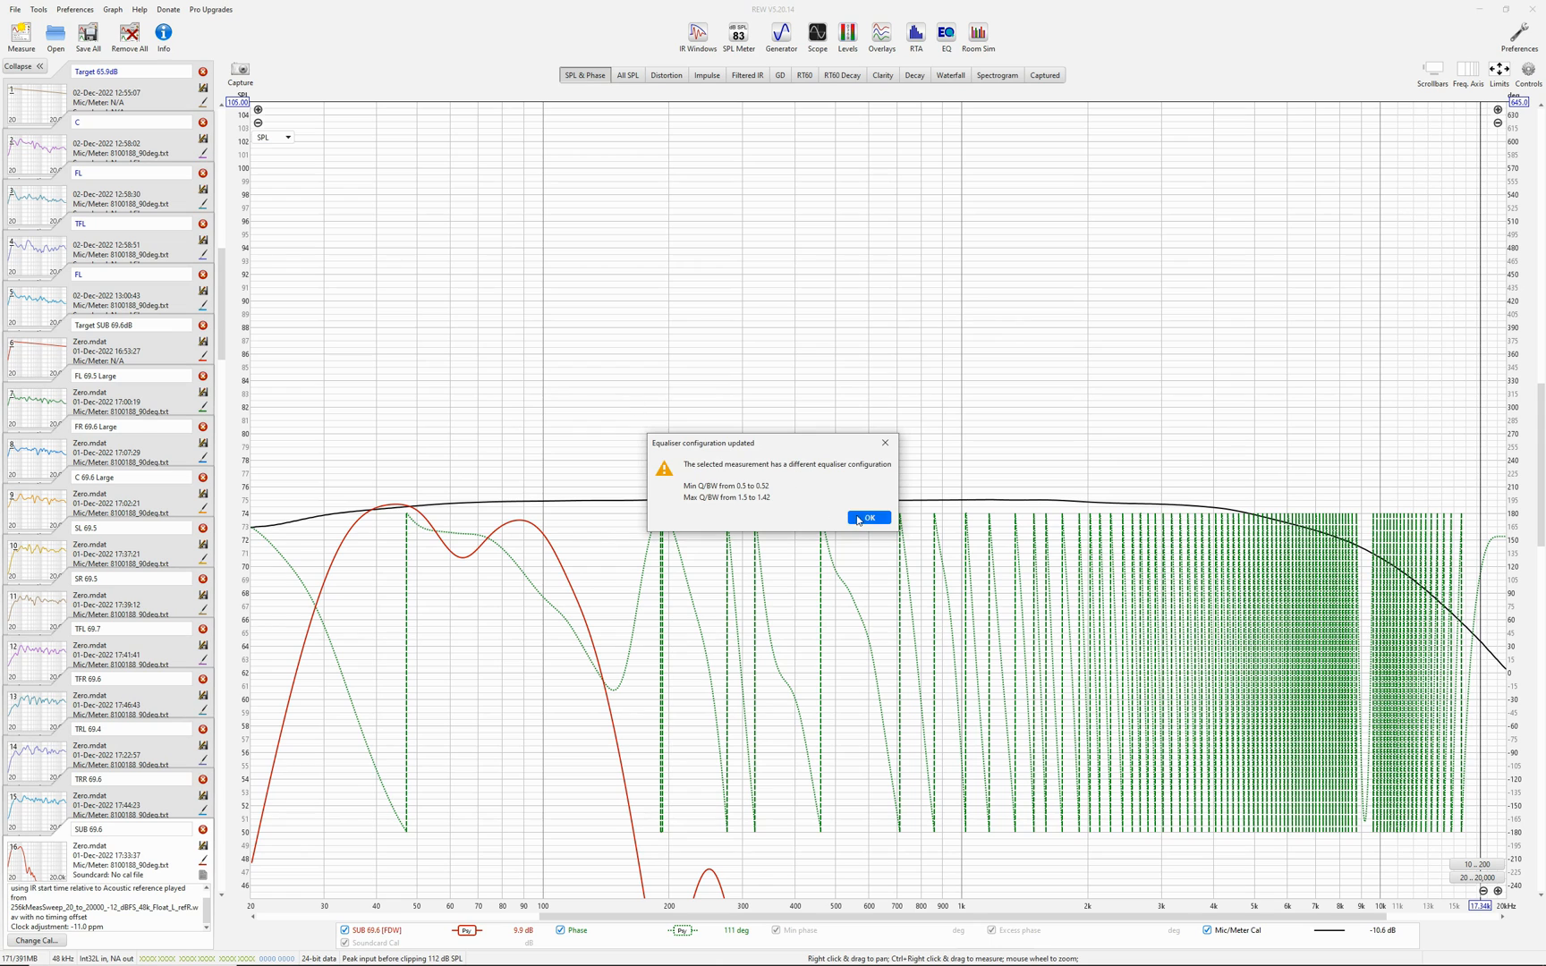
click(866, 518)
Step: Hide the C, TFL and both FL traces of today's sweeps in the impulse overlay, keeping the Zero.mdat traces shown
mouse_move(929, 940)
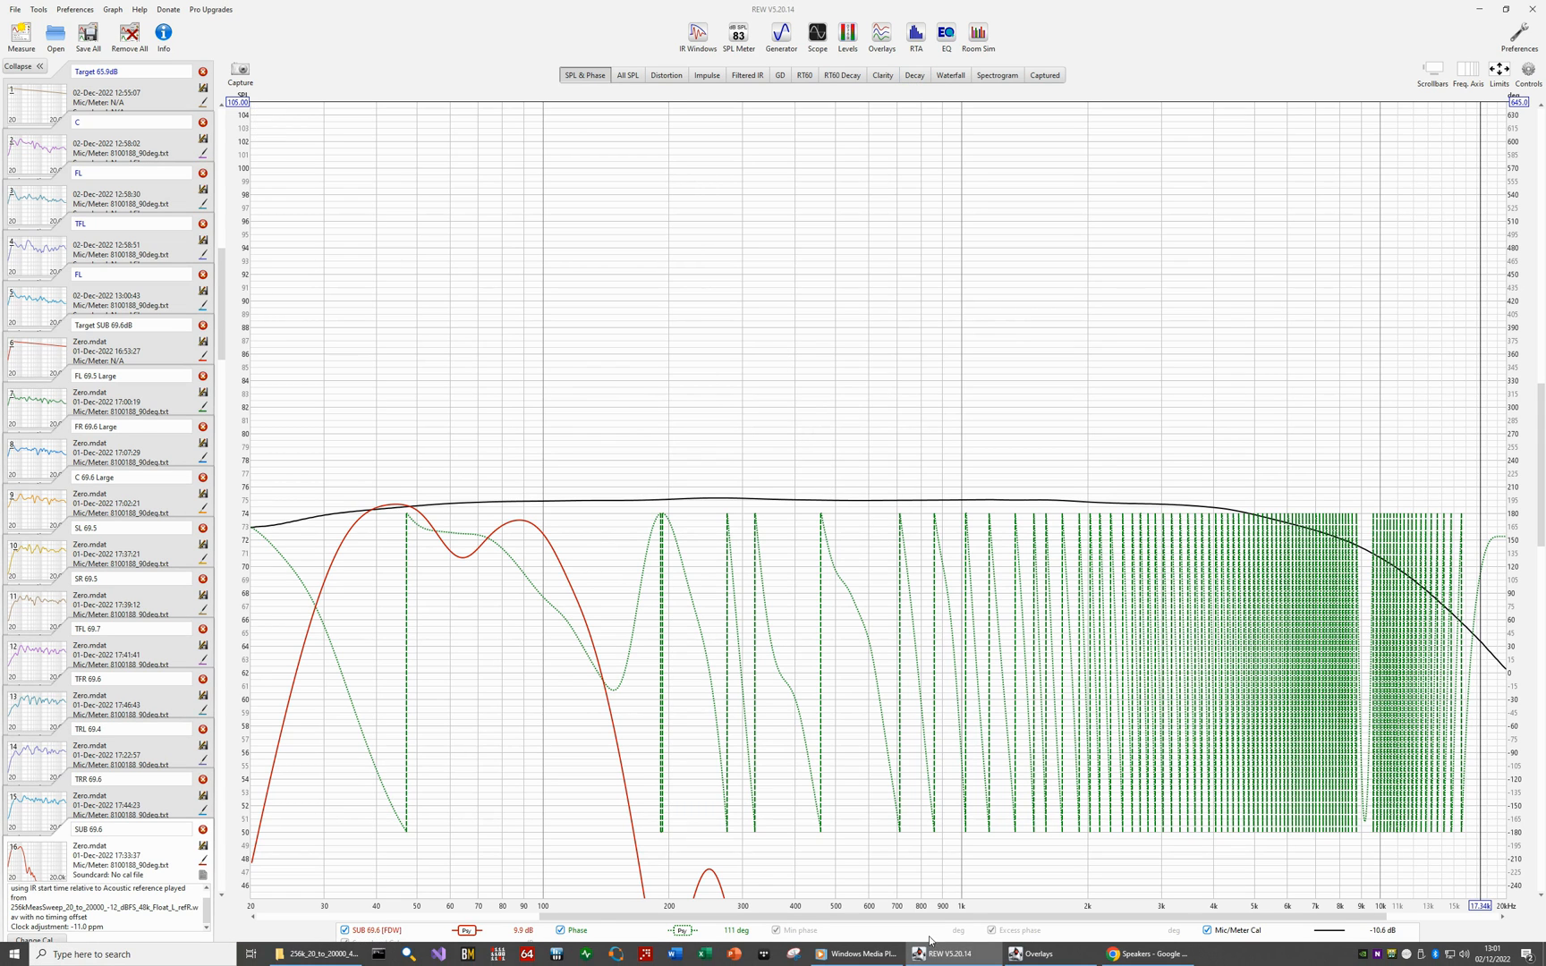
click(1038, 956)
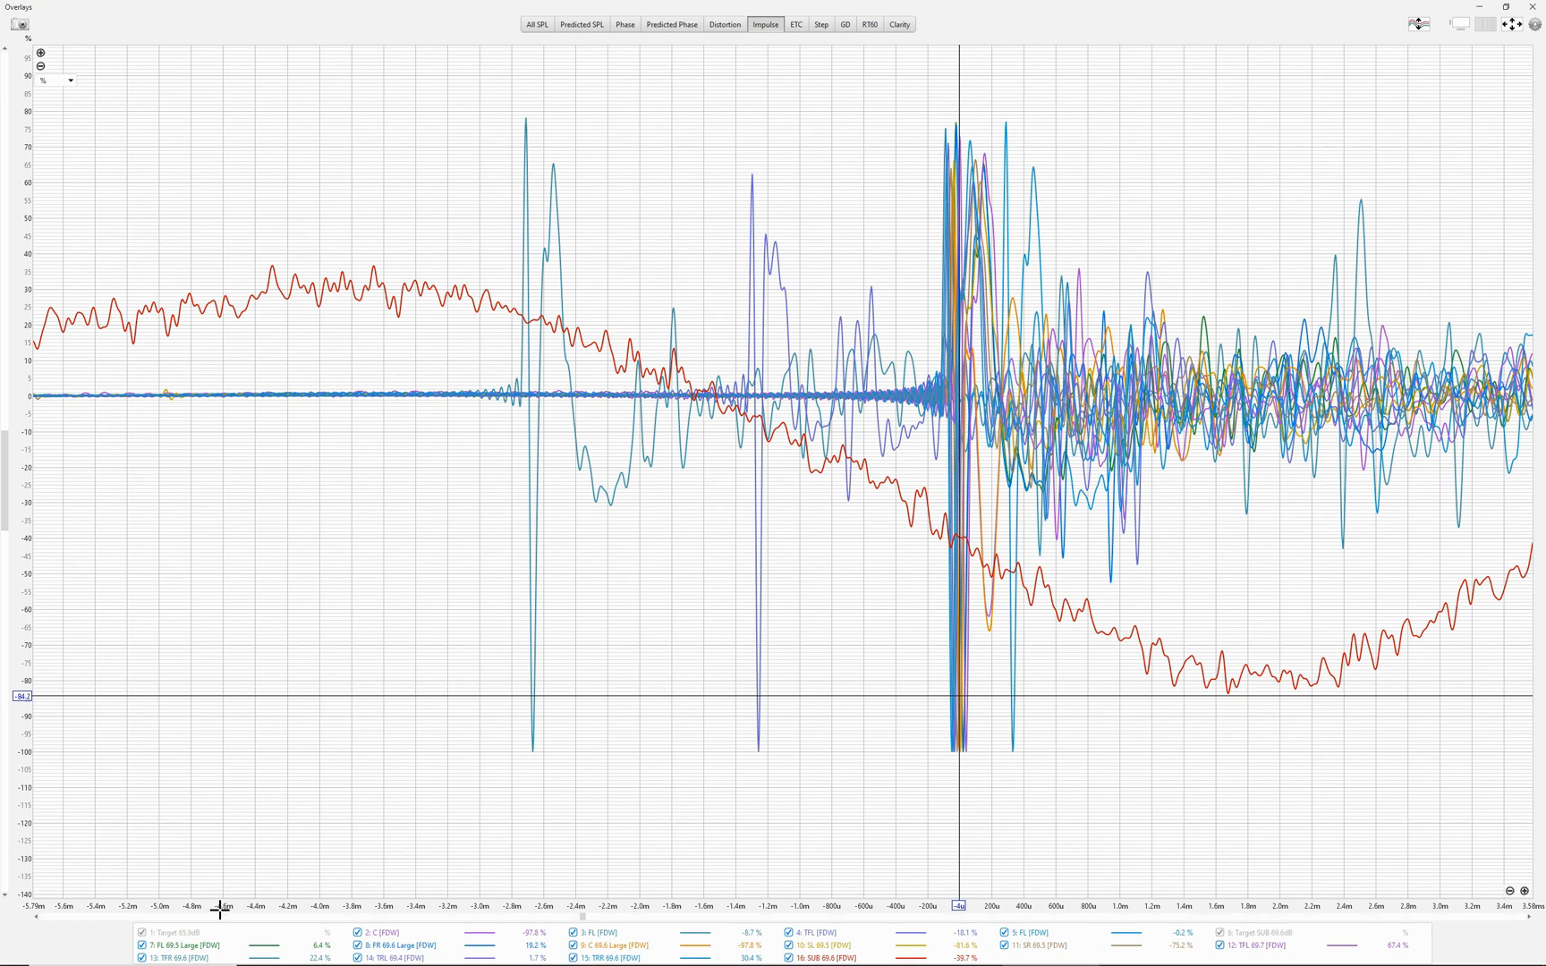
click(592, 935)
click(808, 934)
click(1028, 934)
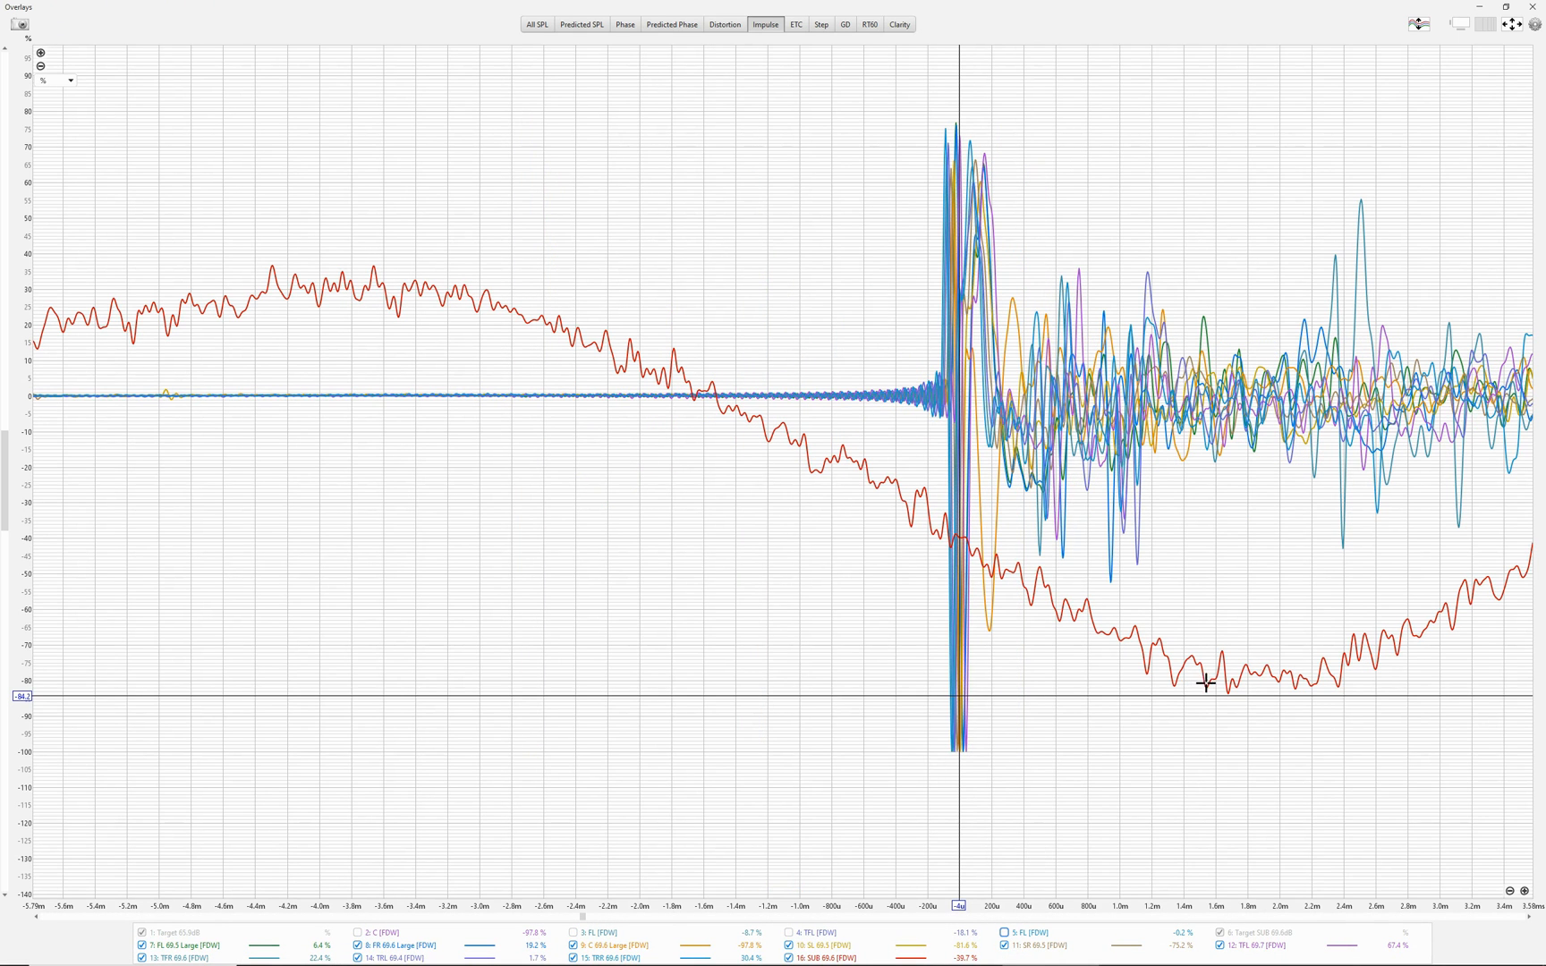
Step: Enlarge the time and amplitude axes around the -100 % impulse peaks to compare the alignment of the loaded speakers
click(1524, 892)
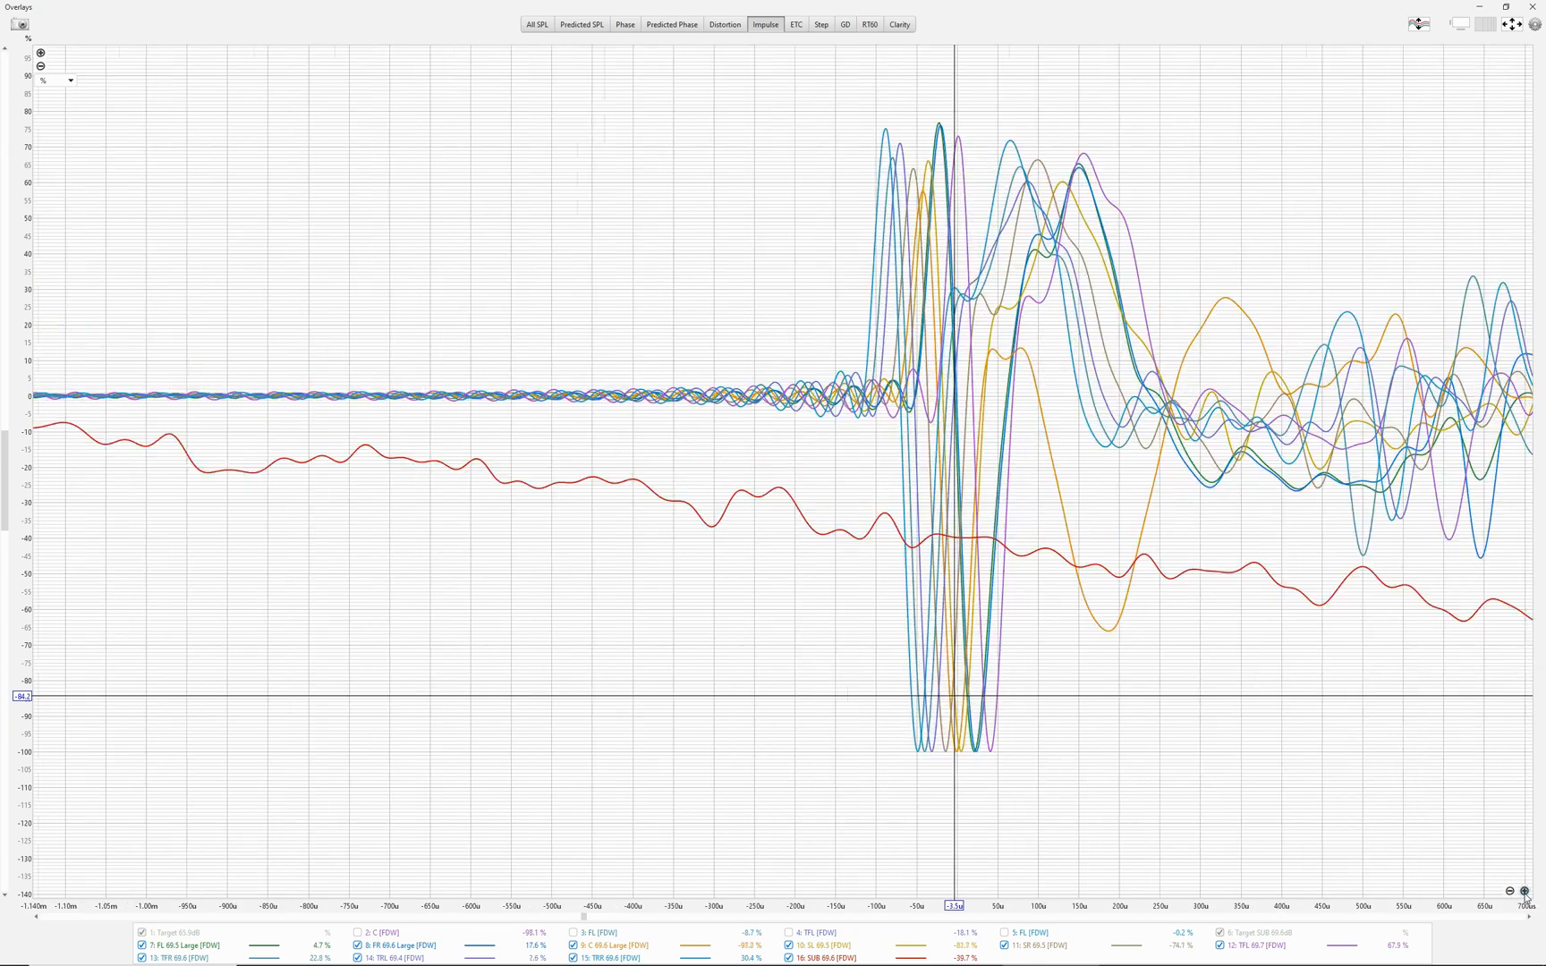
click(1525, 891)
click(1525, 891)
click(1525, 891)
drag(1292, 777, 1036, 686)
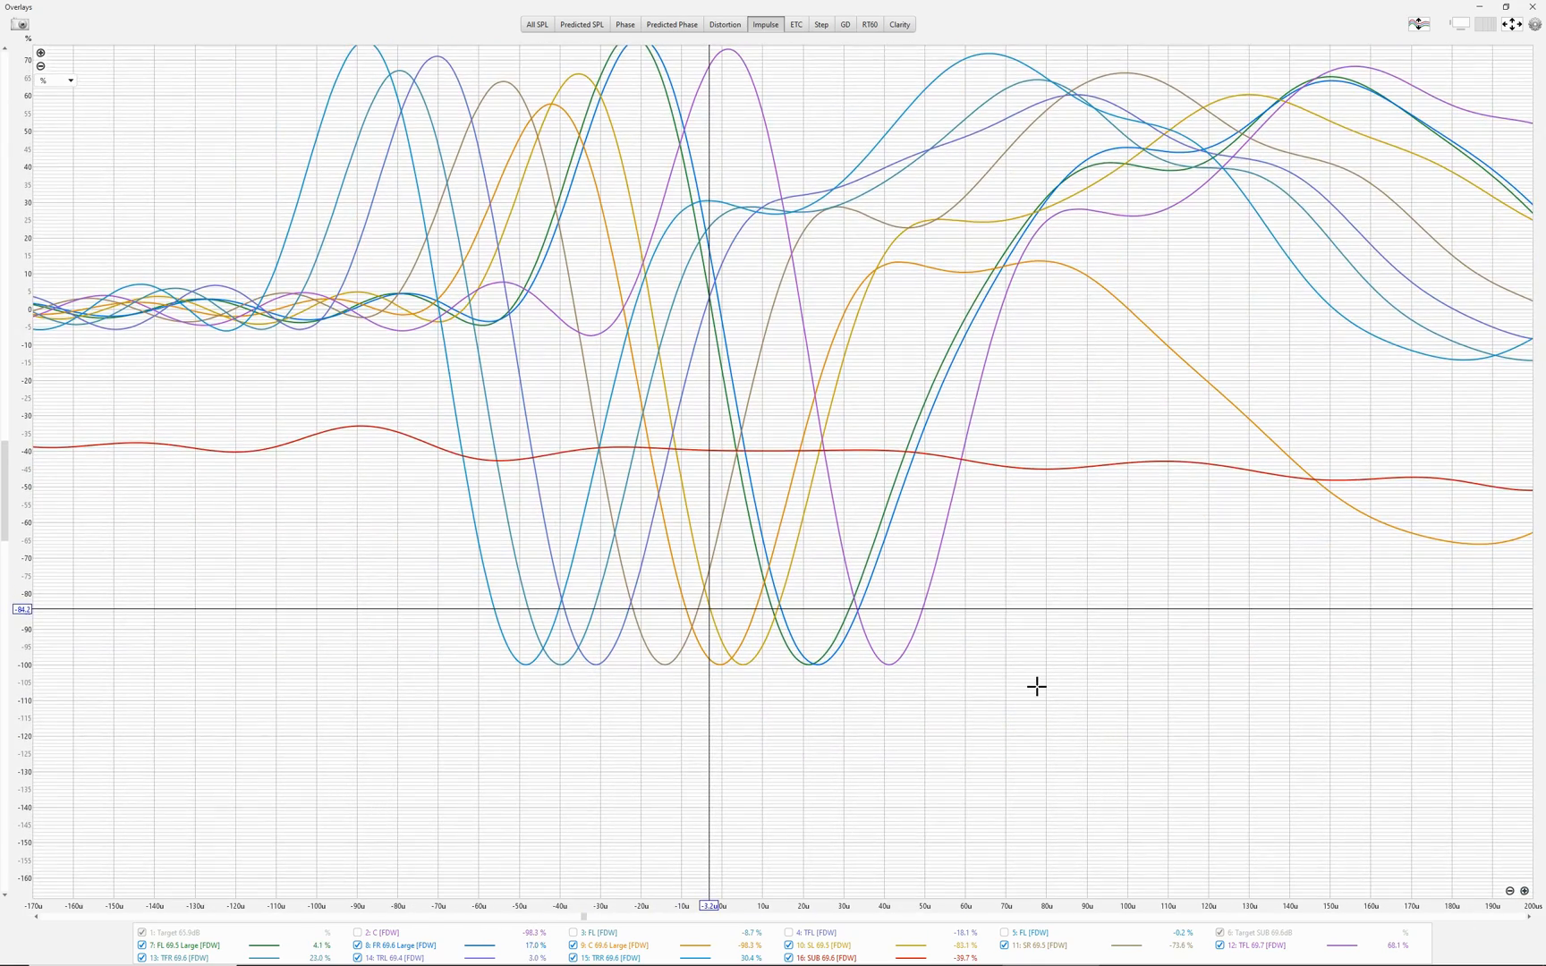
click(41, 54)
click(41, 54)
click(43, 54)
drag(914, 617, 909, 397)
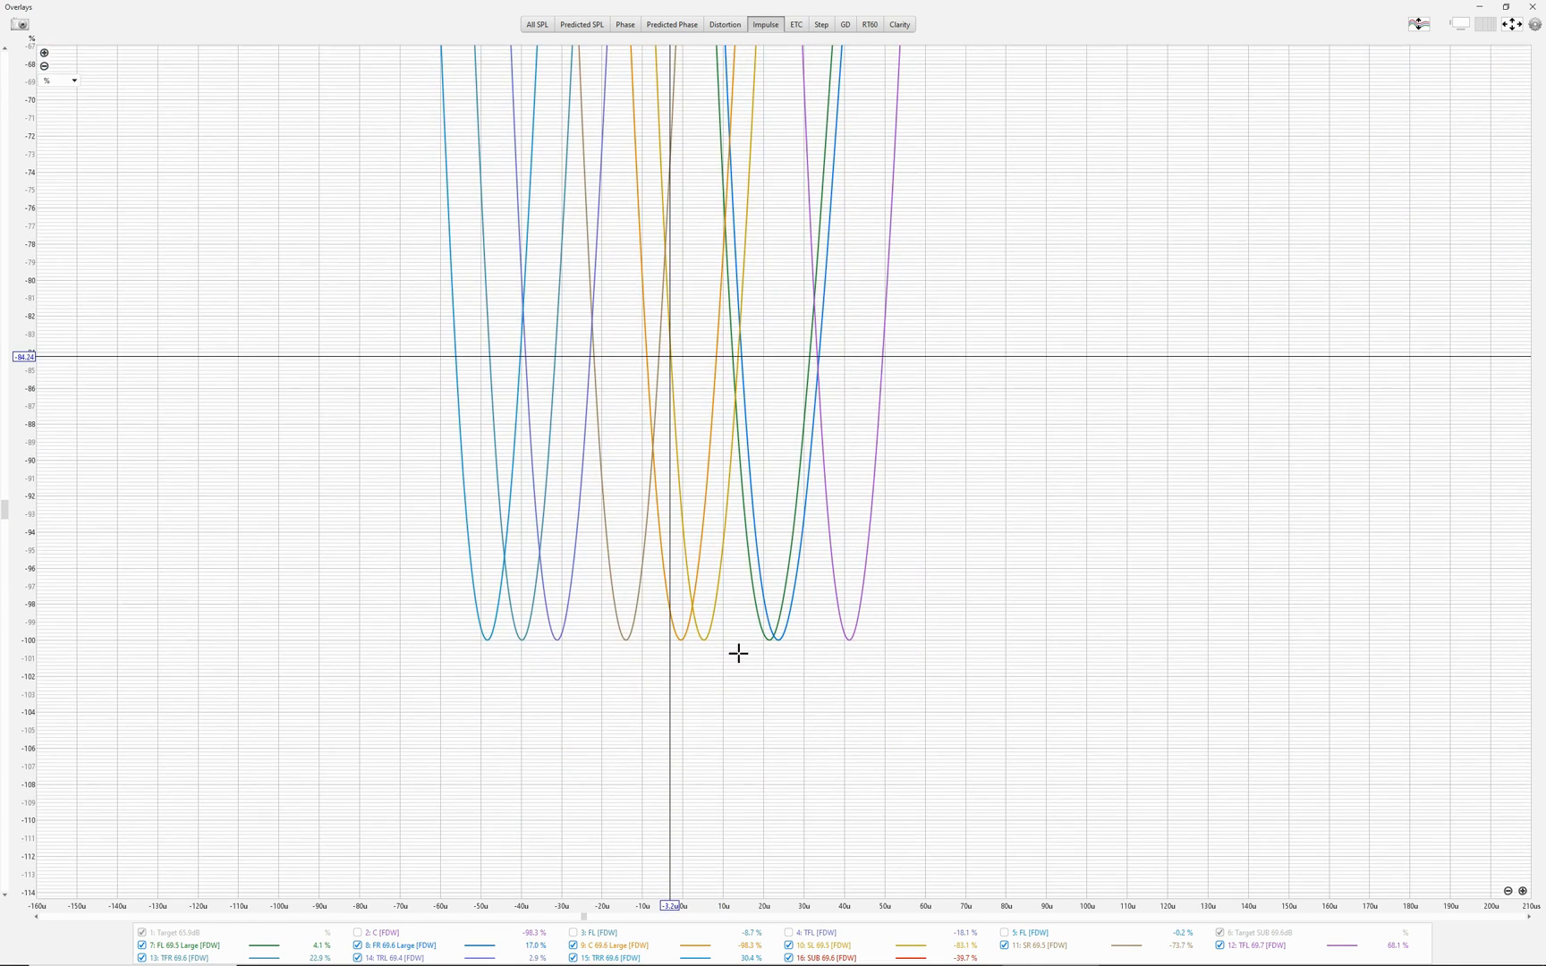
Step: Measure the time offset between the earliest speaker's impulse peak and the C 69.6 Large peak
click(682, 664)
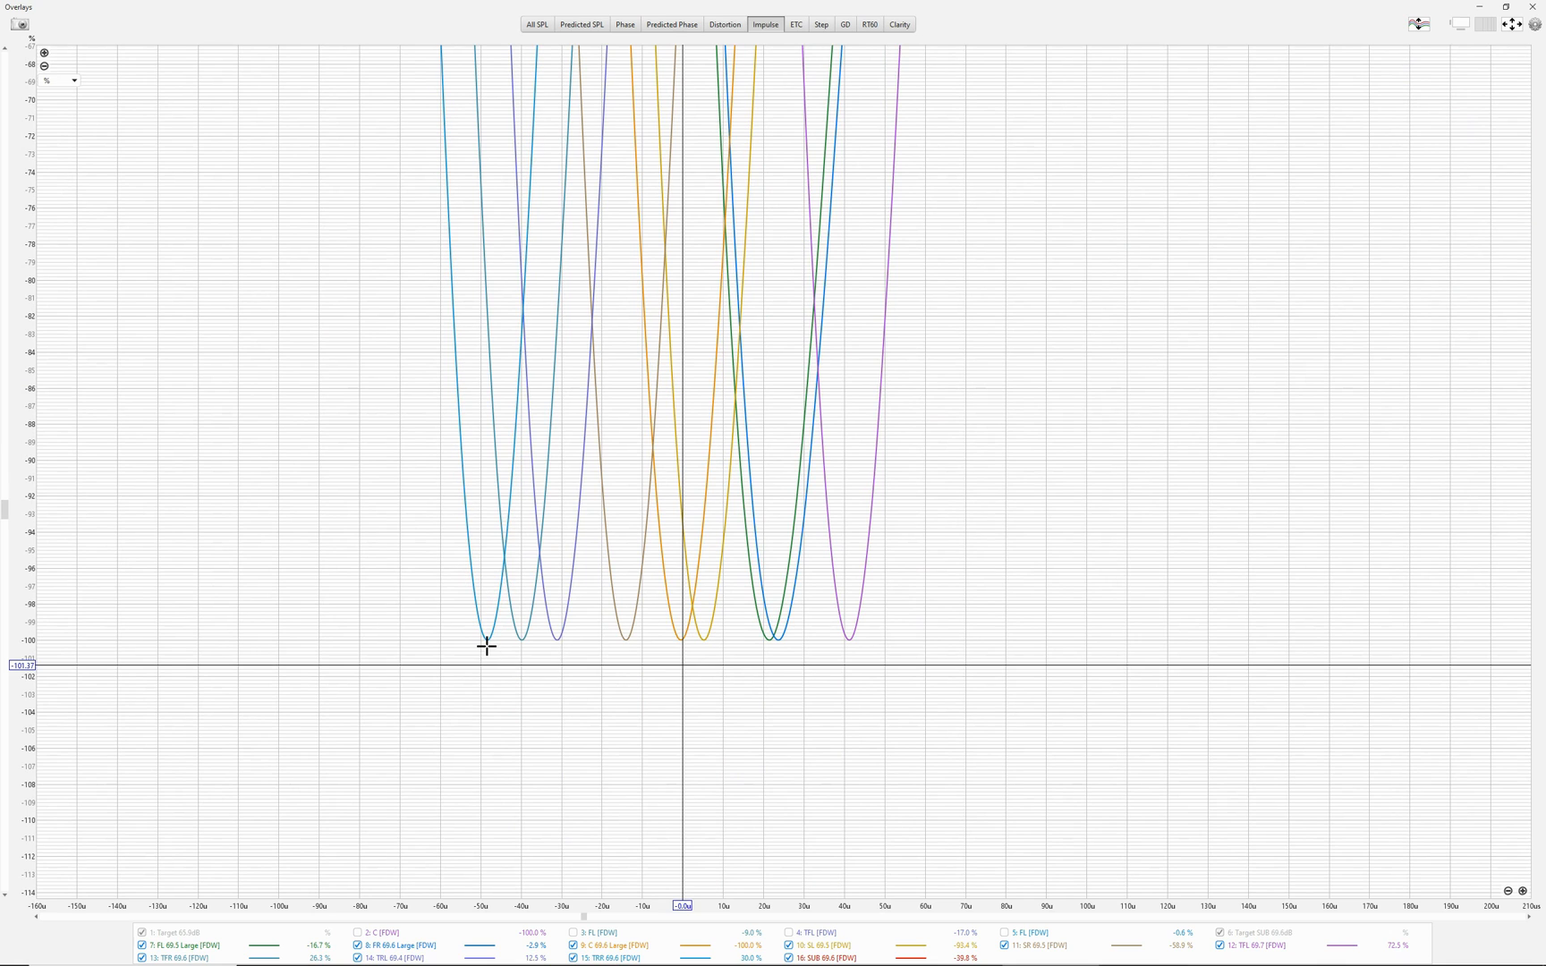
drag(486, 646, 682, 662)
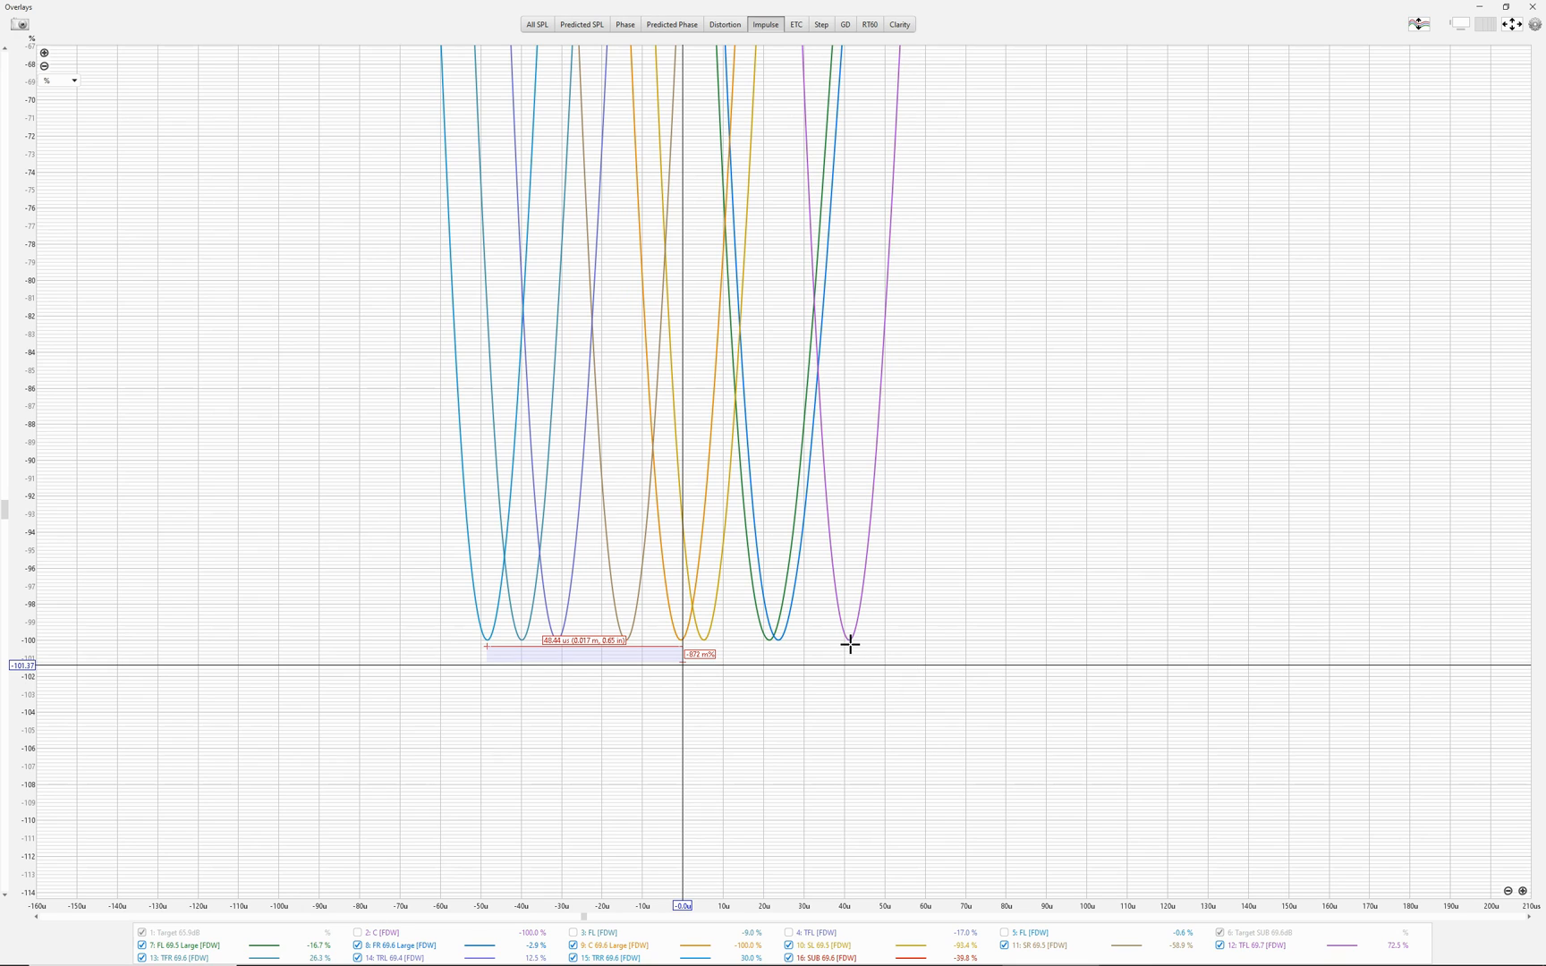
Step: Measure the time offsets from the latest impulse peak to the C 69.6 Large peak and to the earliest peak, and close the overlays
drag(849, 644, 683, 666)
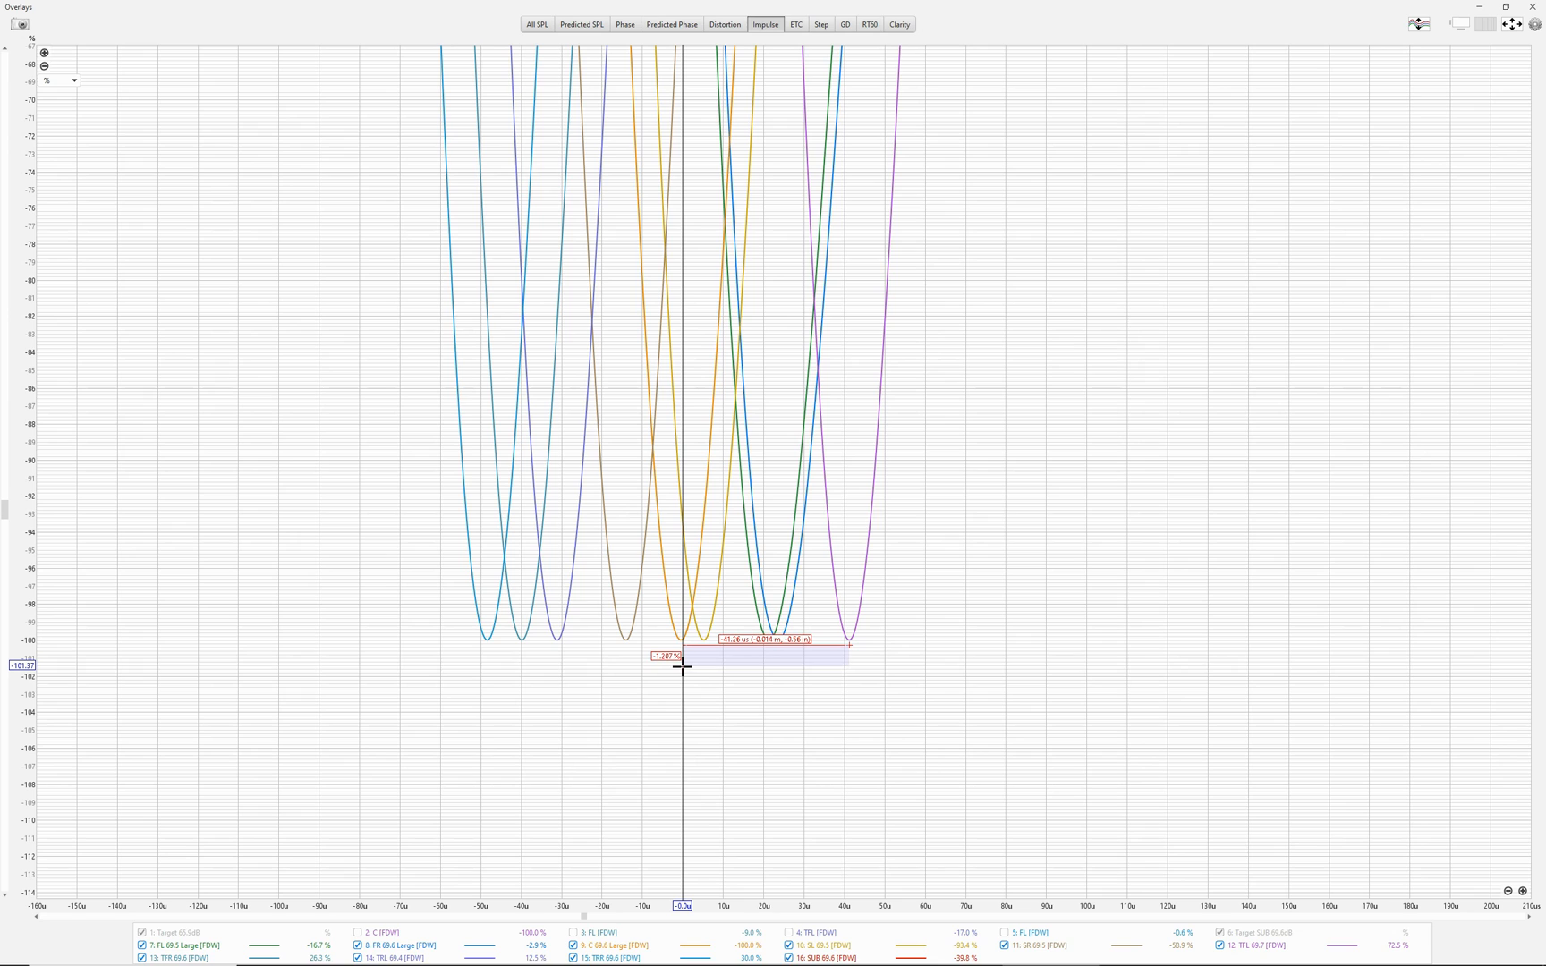
click(946, 665)
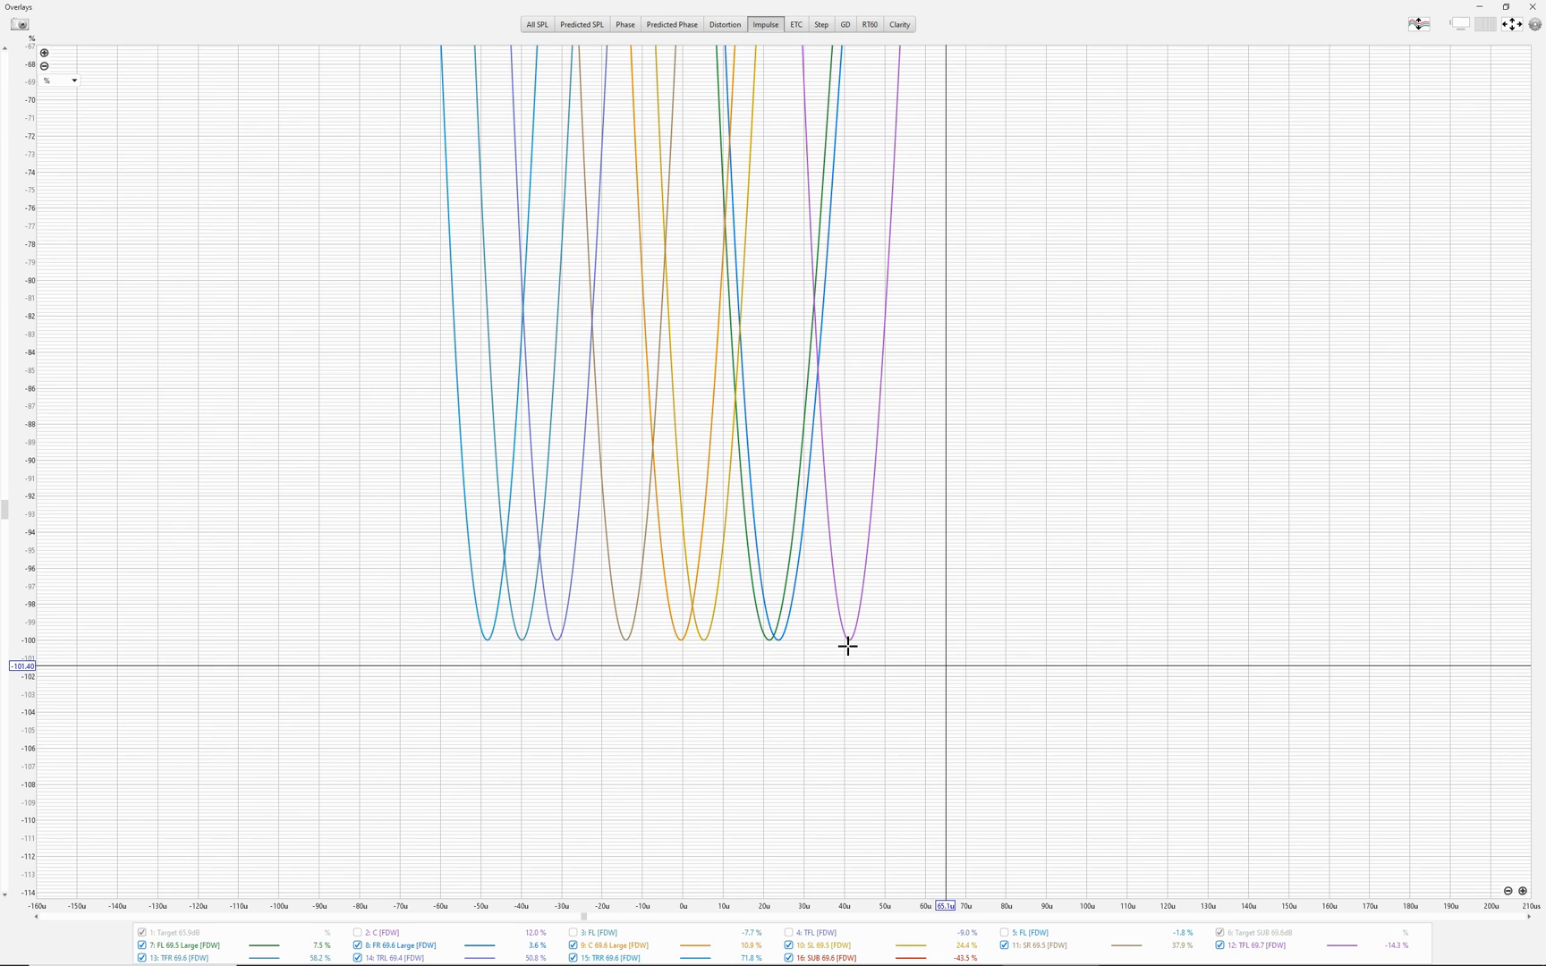
mouse_move(849, 646)
mouse_down()
mouse_move(549, 662)
mouse_move(486, 648)
mouse_up()
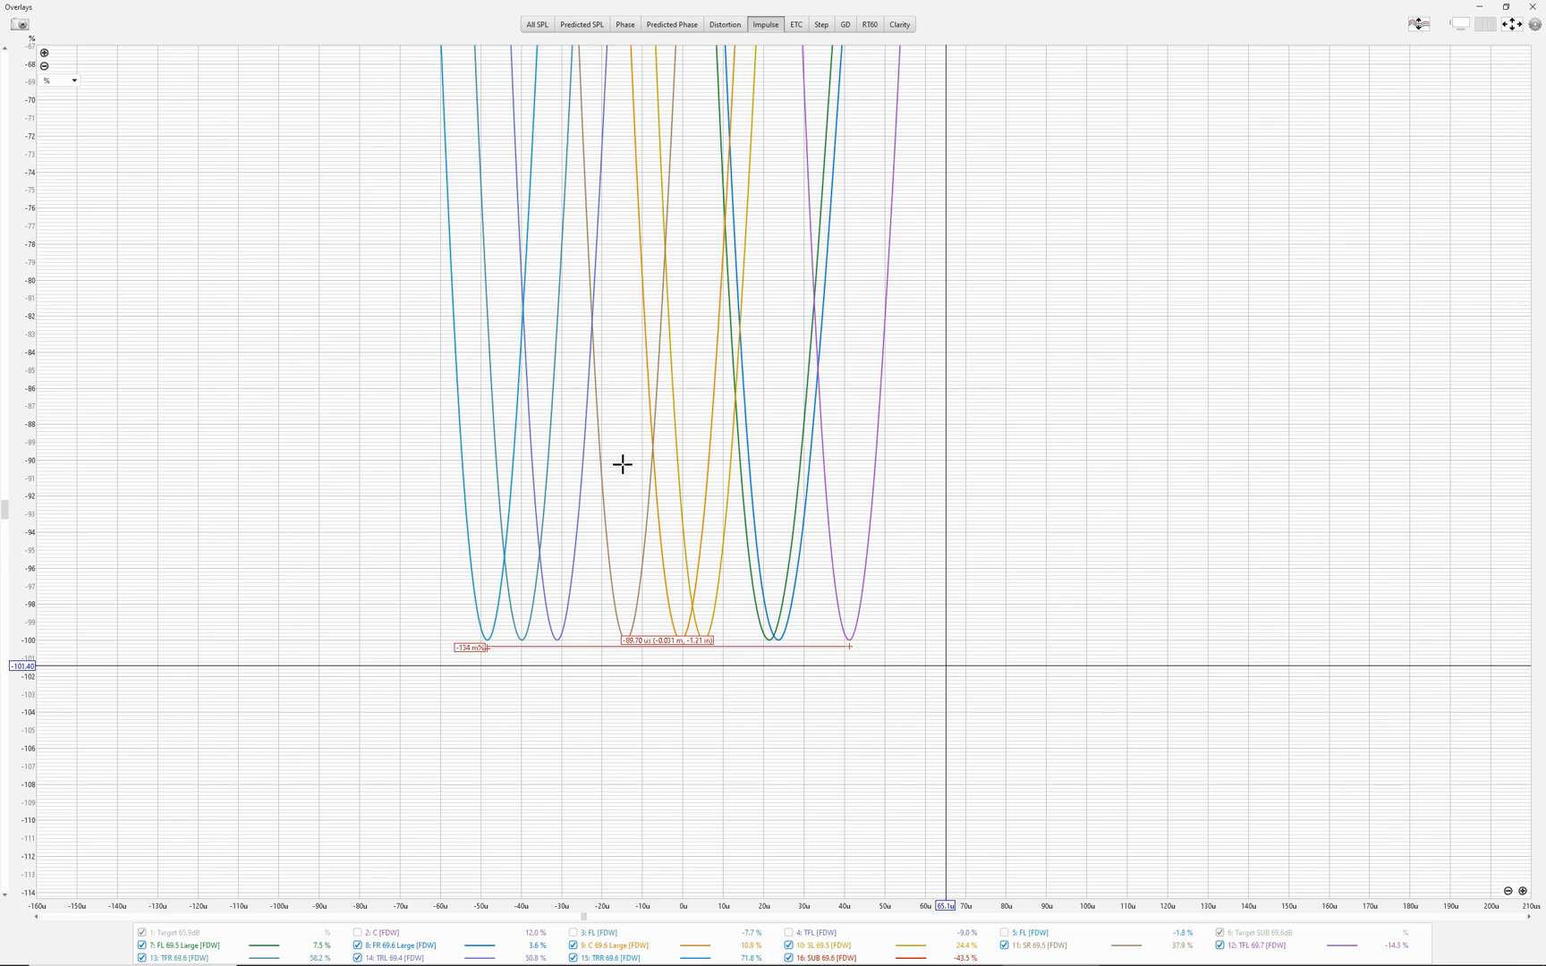
click(1531, 6)
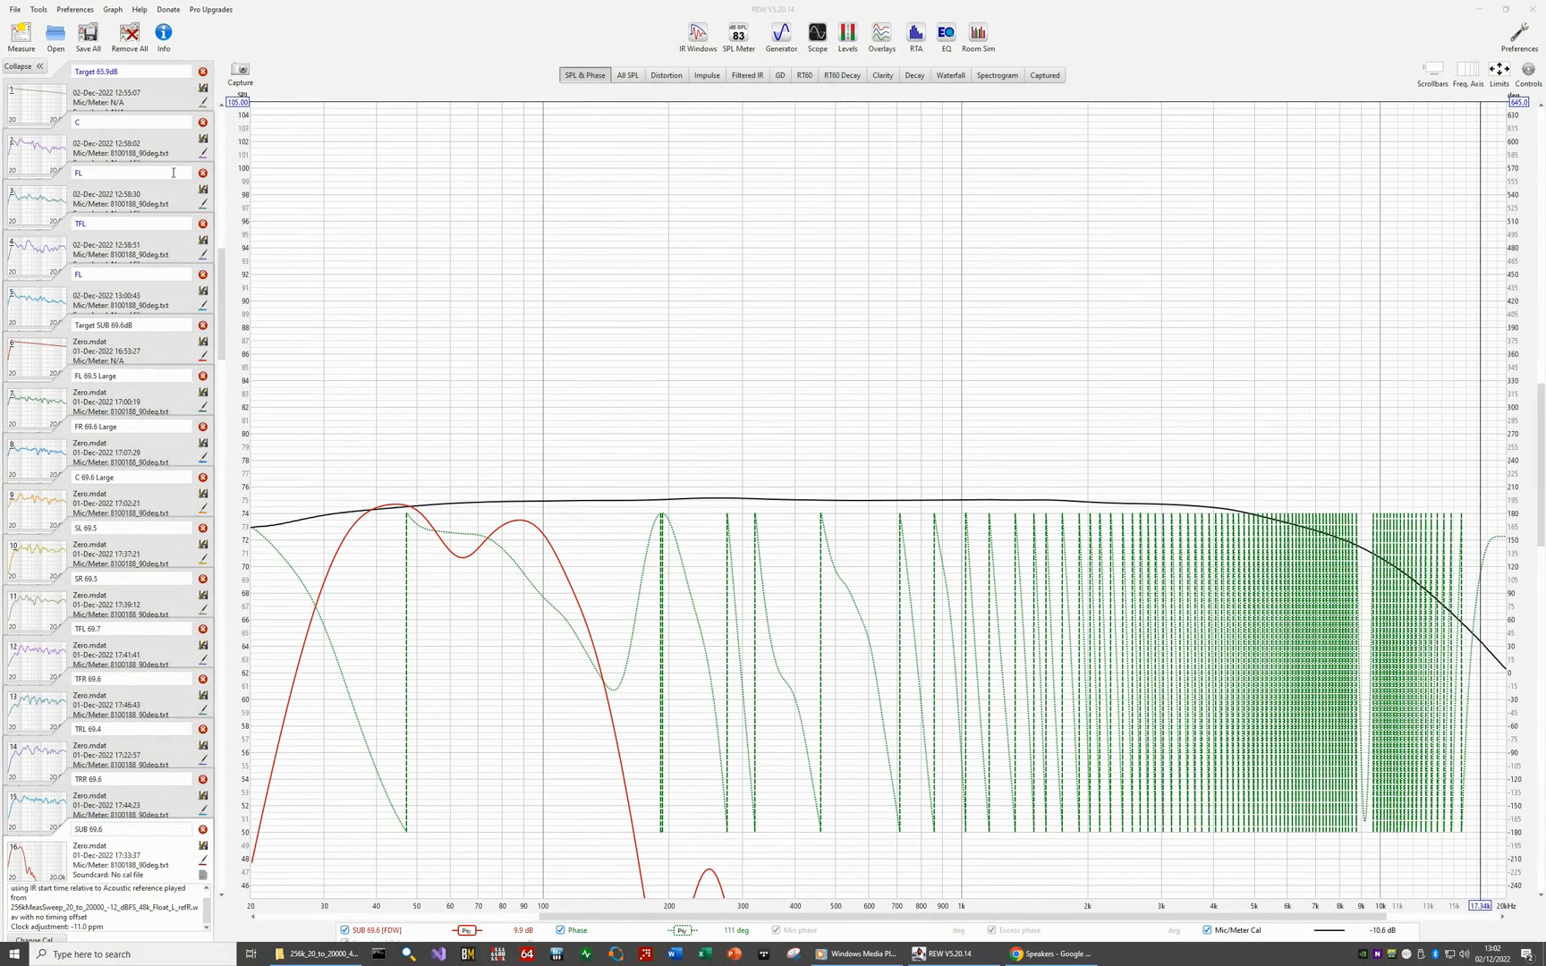
Step: Remove all measurements loaded from Zero.mdat and accept the updated equaliser configuration
click(34, 10)
mouse_move(17, 10)
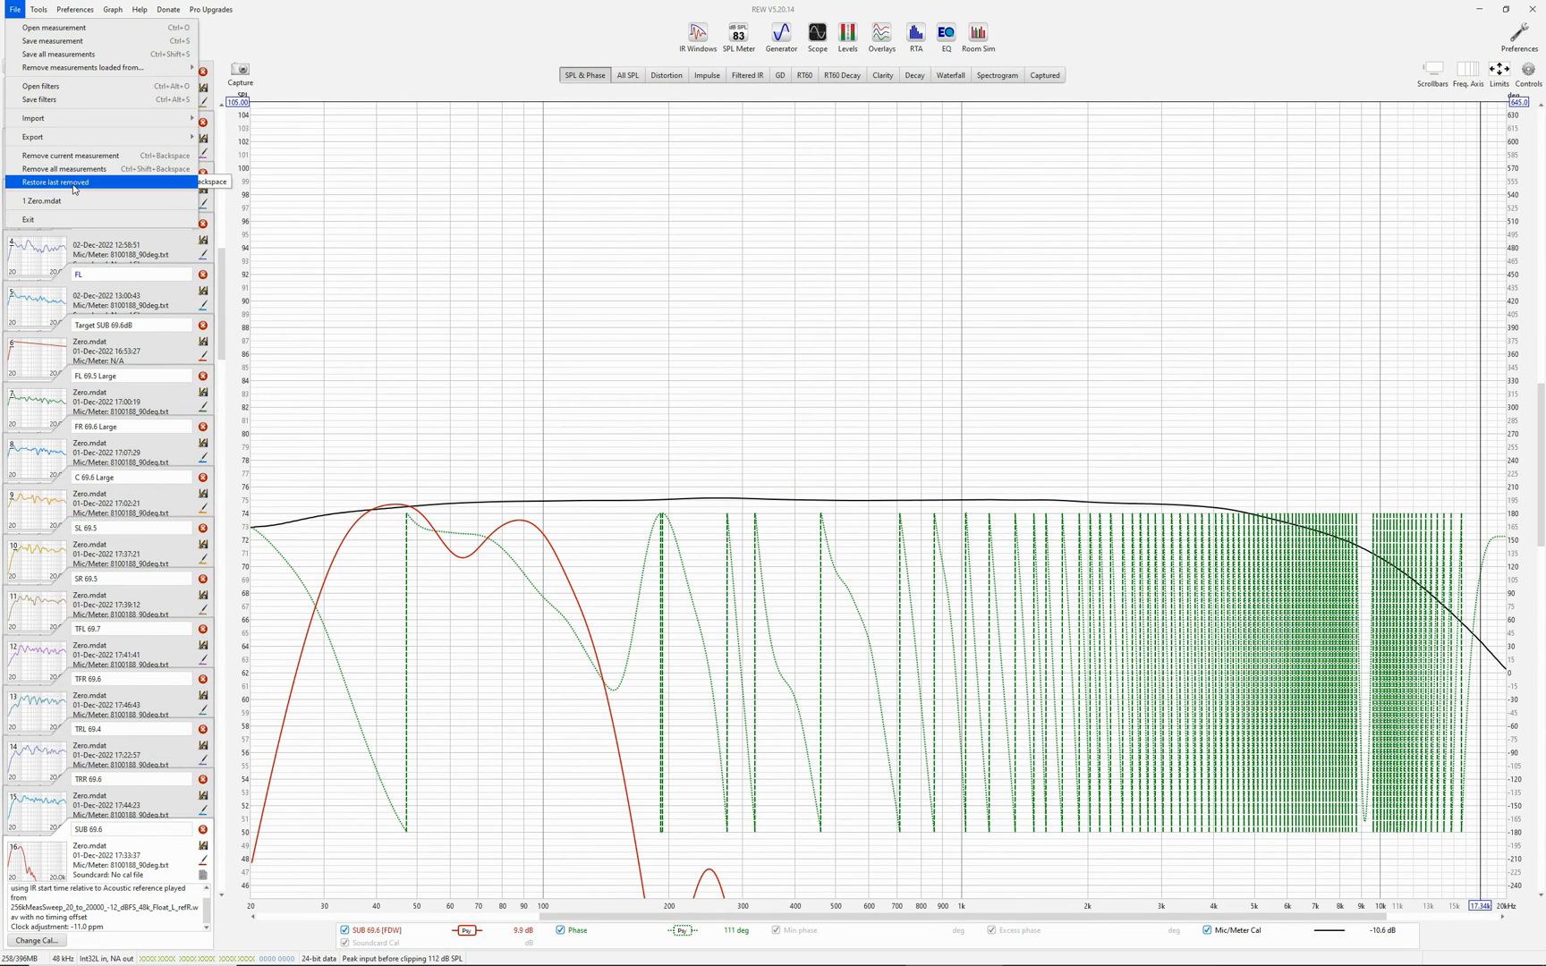
mouse_move(87, 72)
click(221, 70)
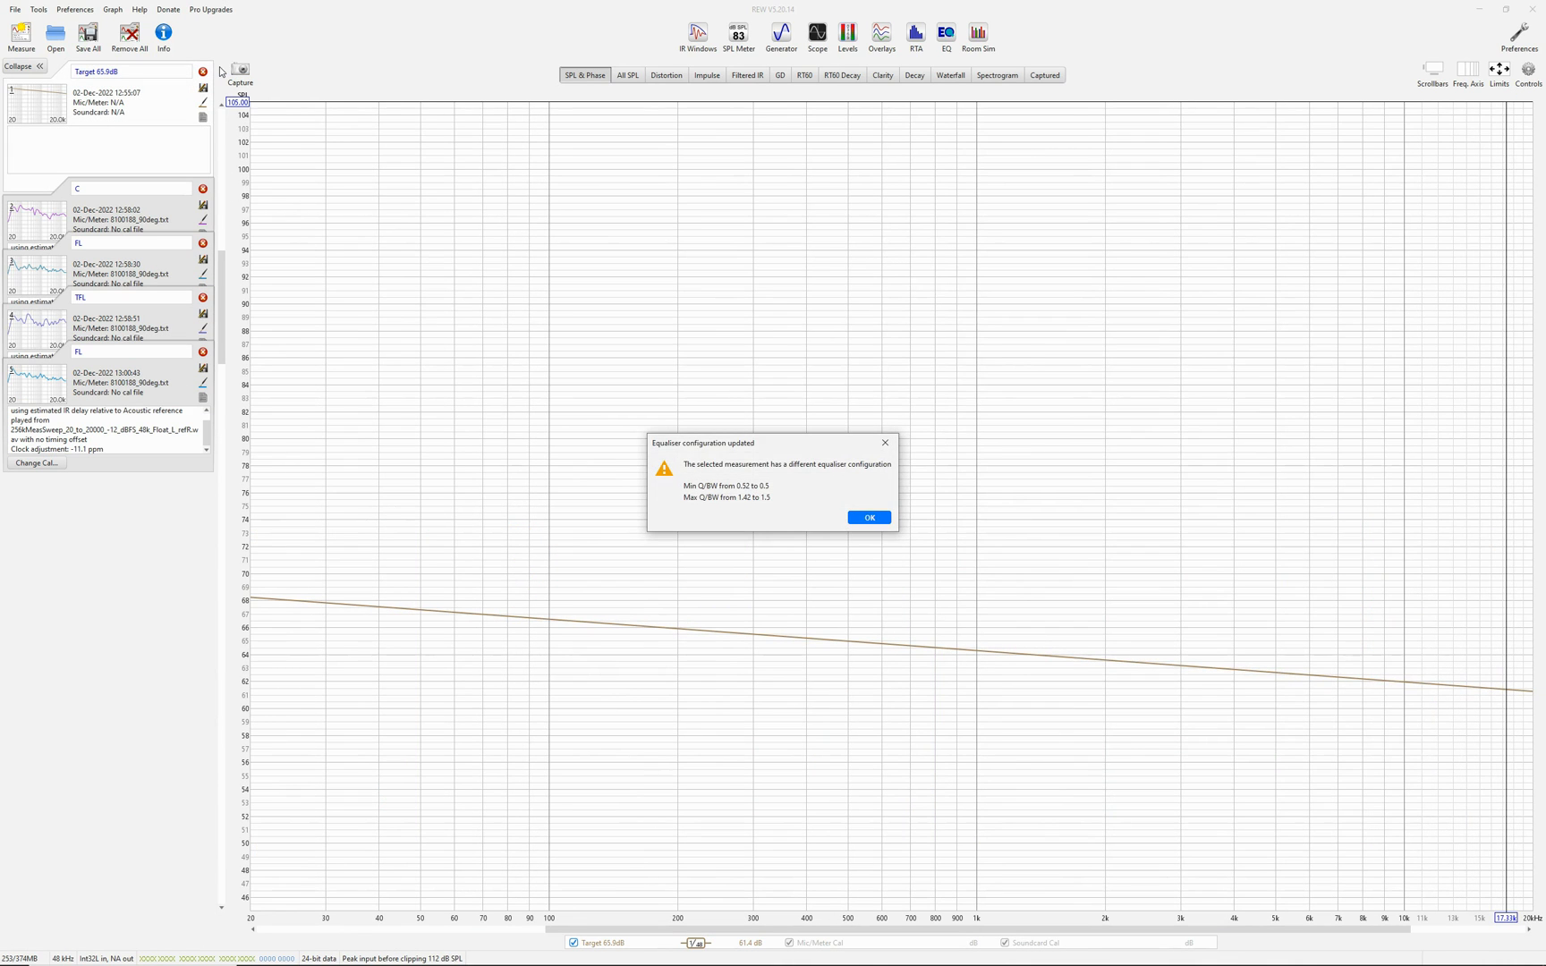
click(875, 516)
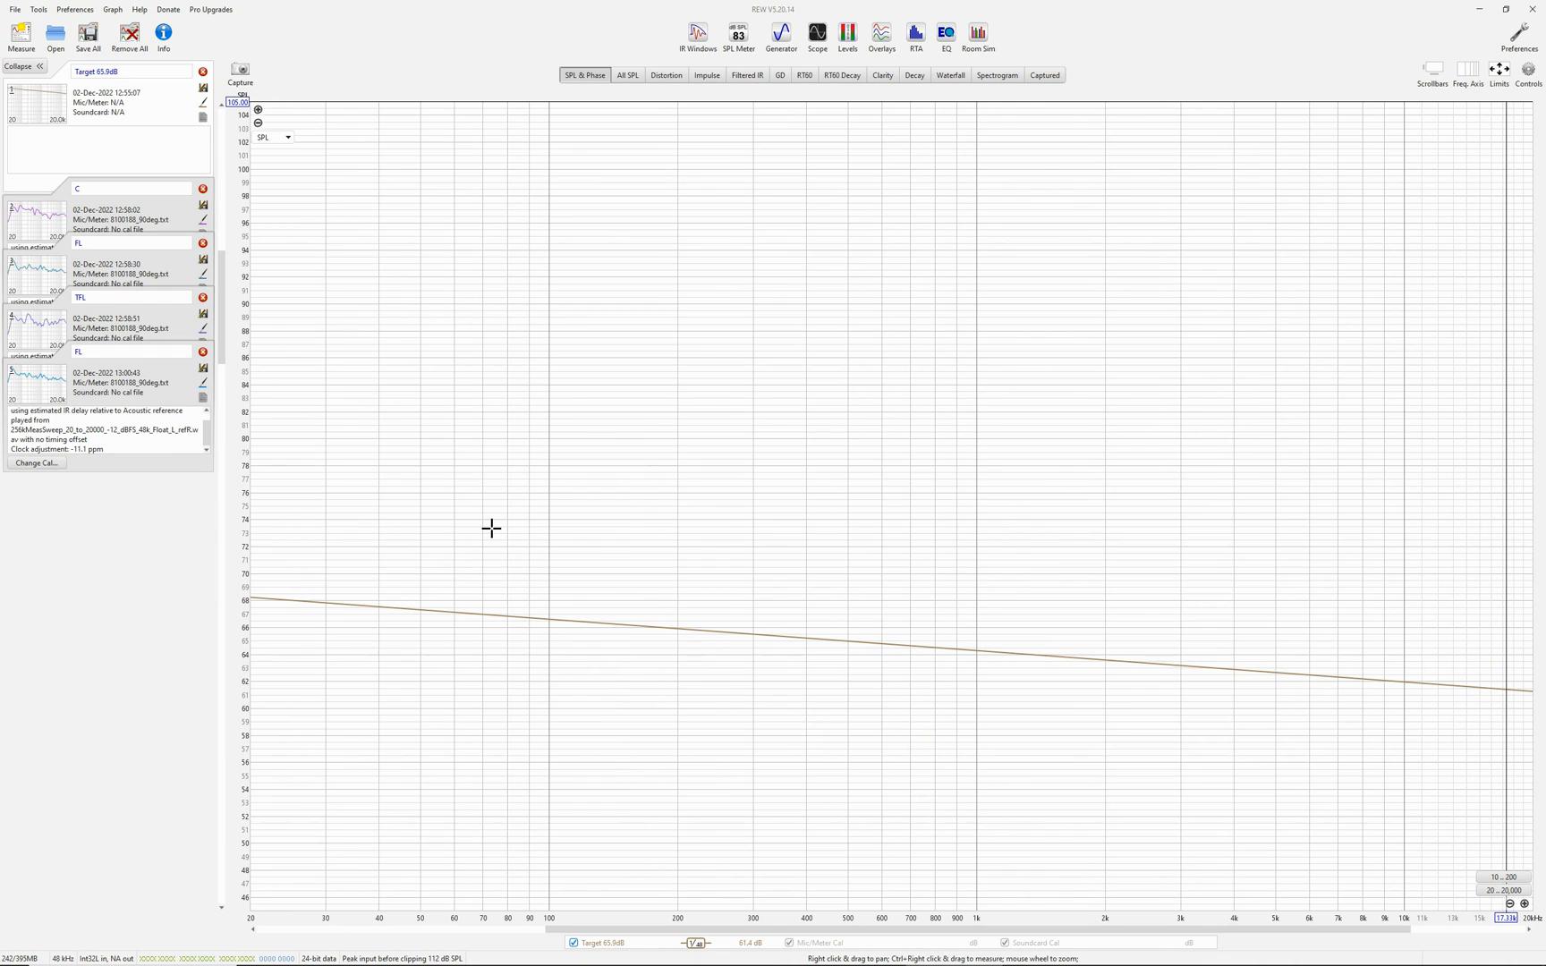
Step: Select the C measurement and display the SPL responses of all remaining measurements together
click(149, 216)
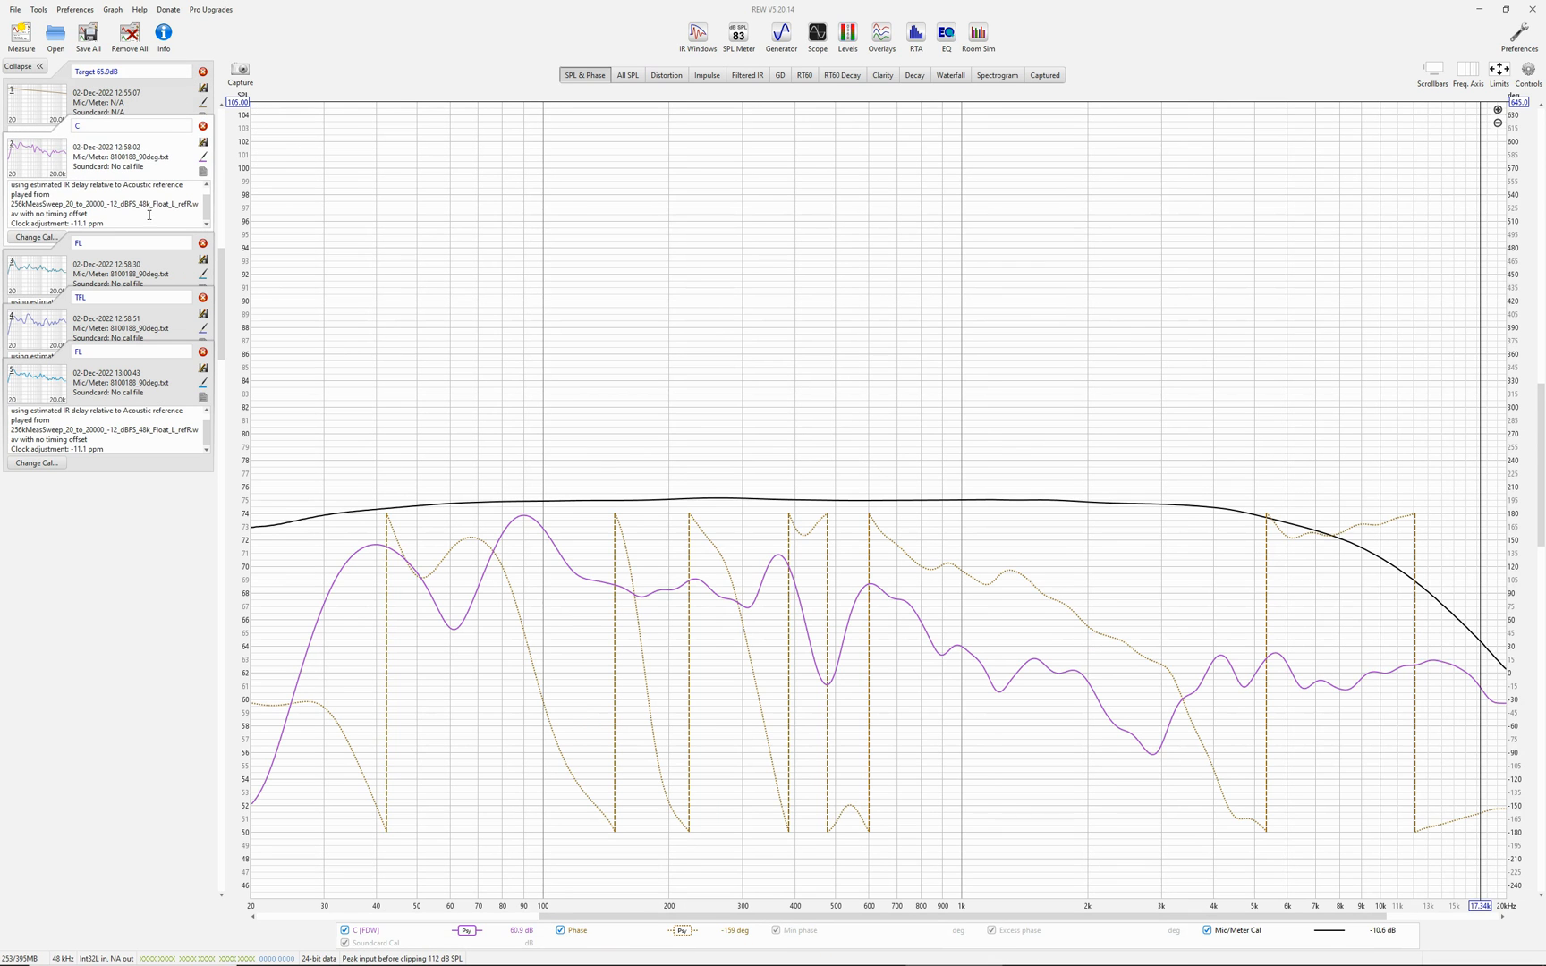
click(627, 75)
drag(858, 656, 882, 393)
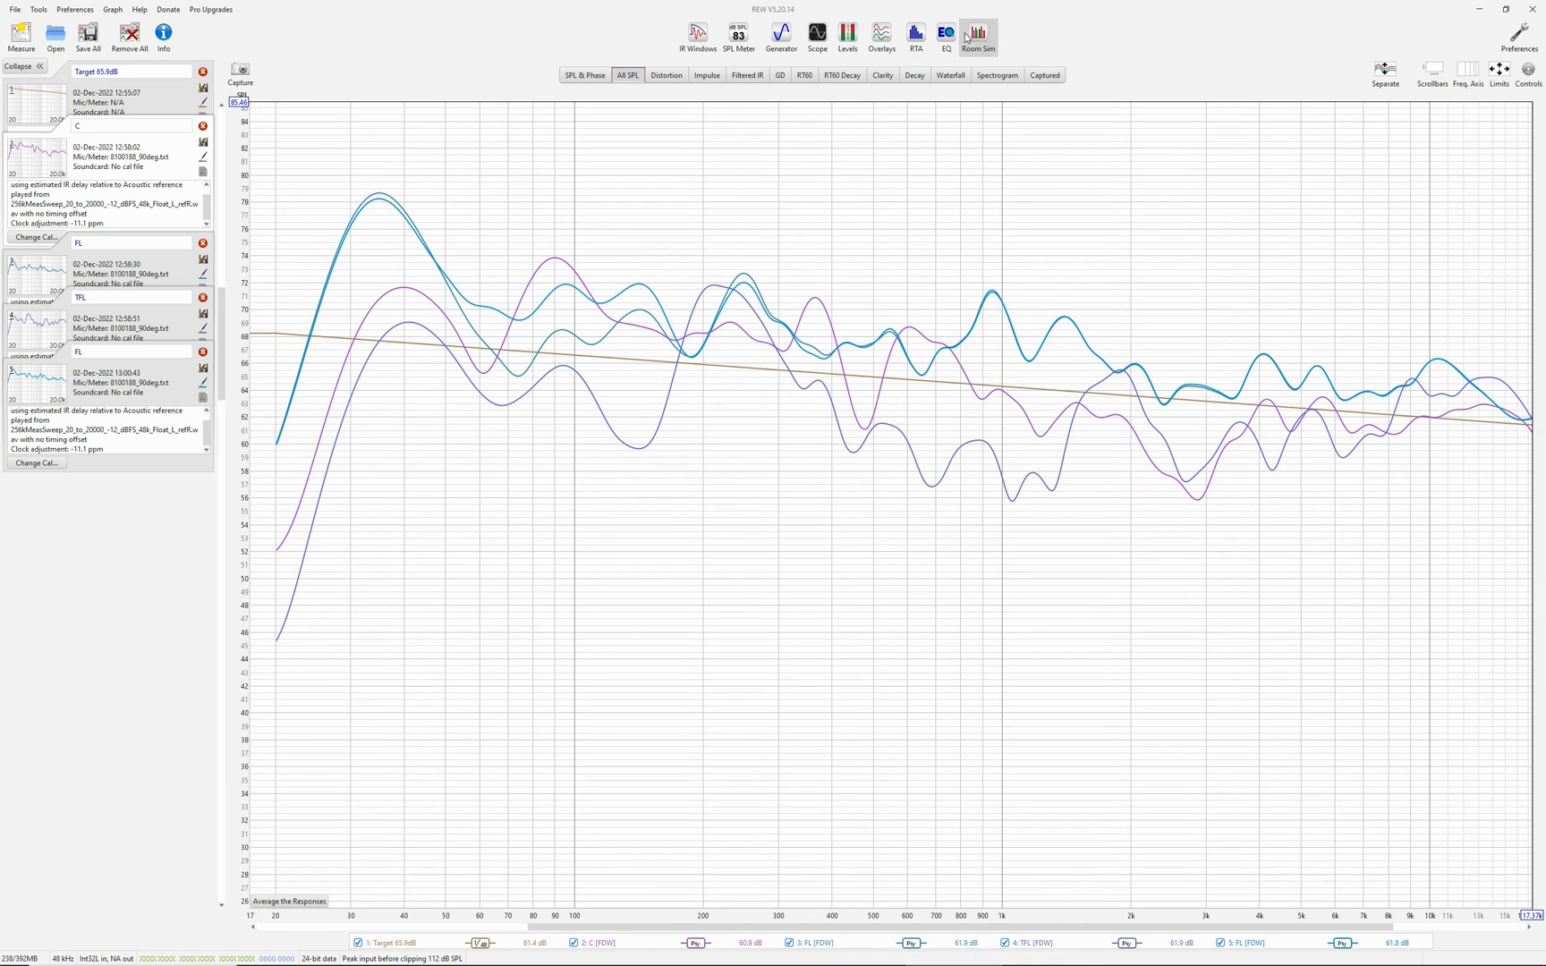
Step: Open the EQ window for the C measurement and review the configuration of its Generic Configurable PEQ equaliser
click(946, 36)
drag(595, 18, 1169, 254)
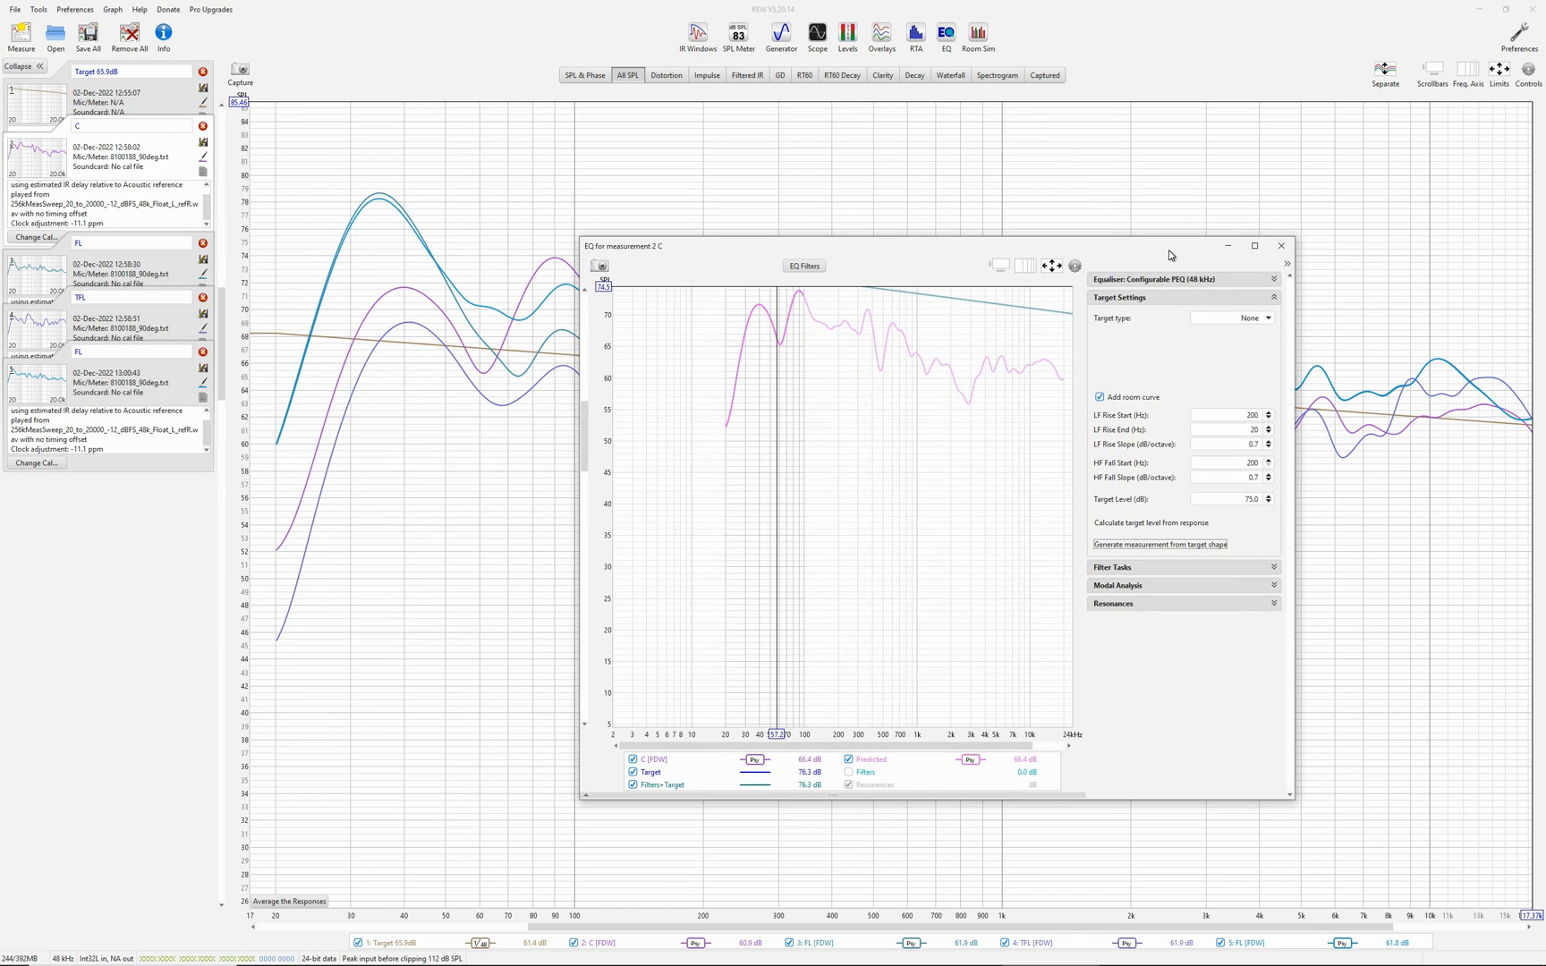
click(1231, 282)
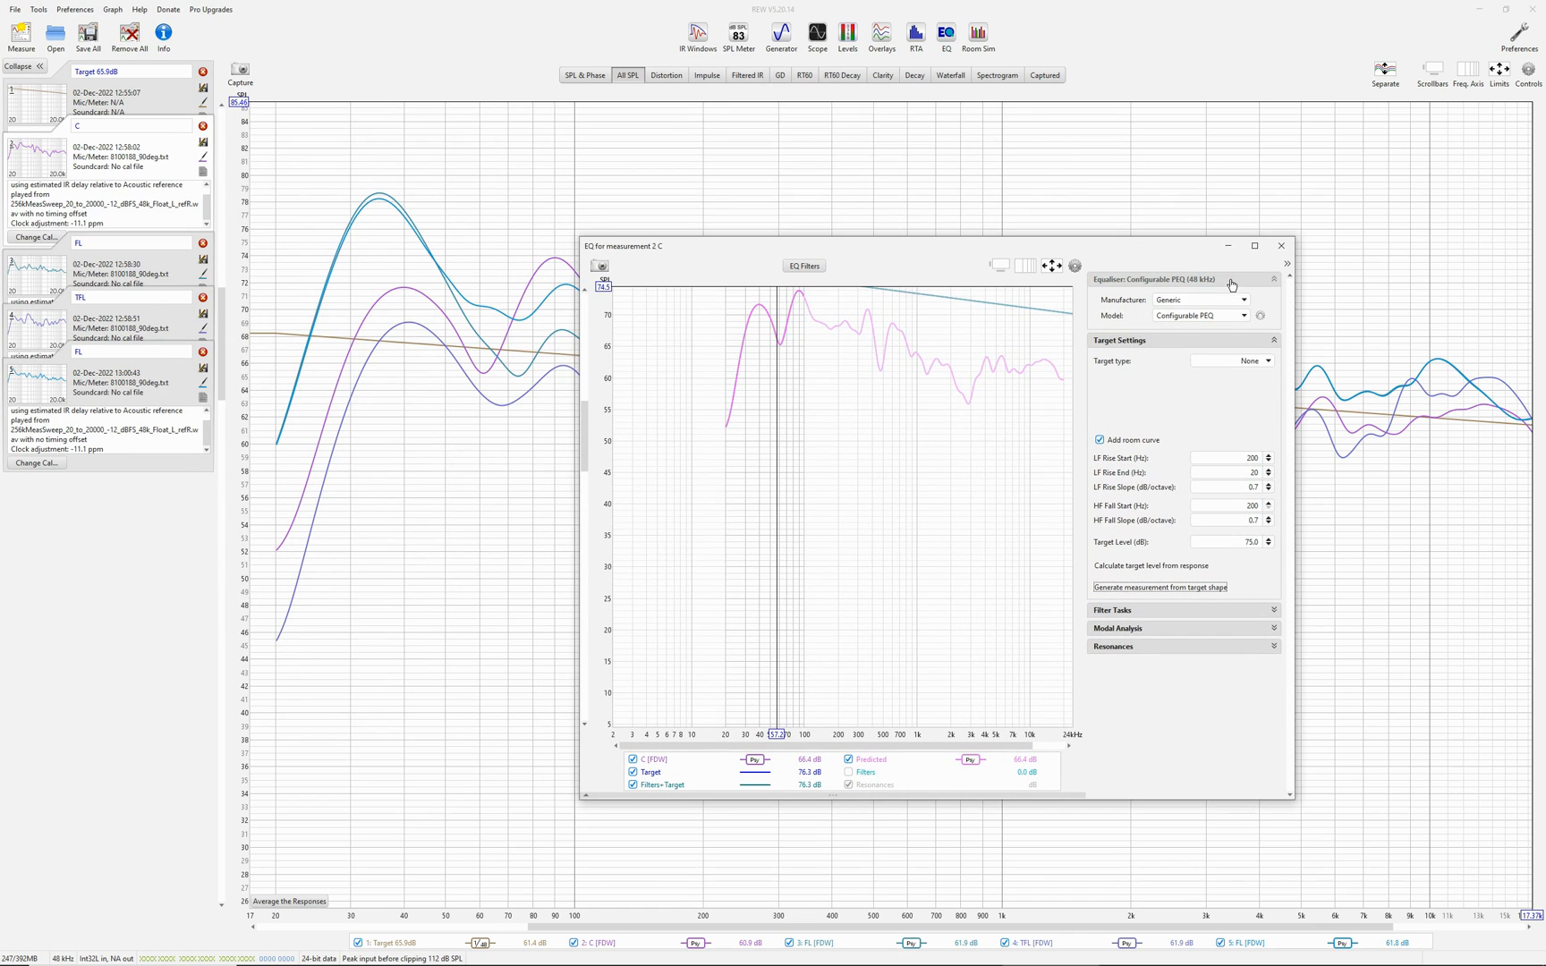
click(1259, 317)
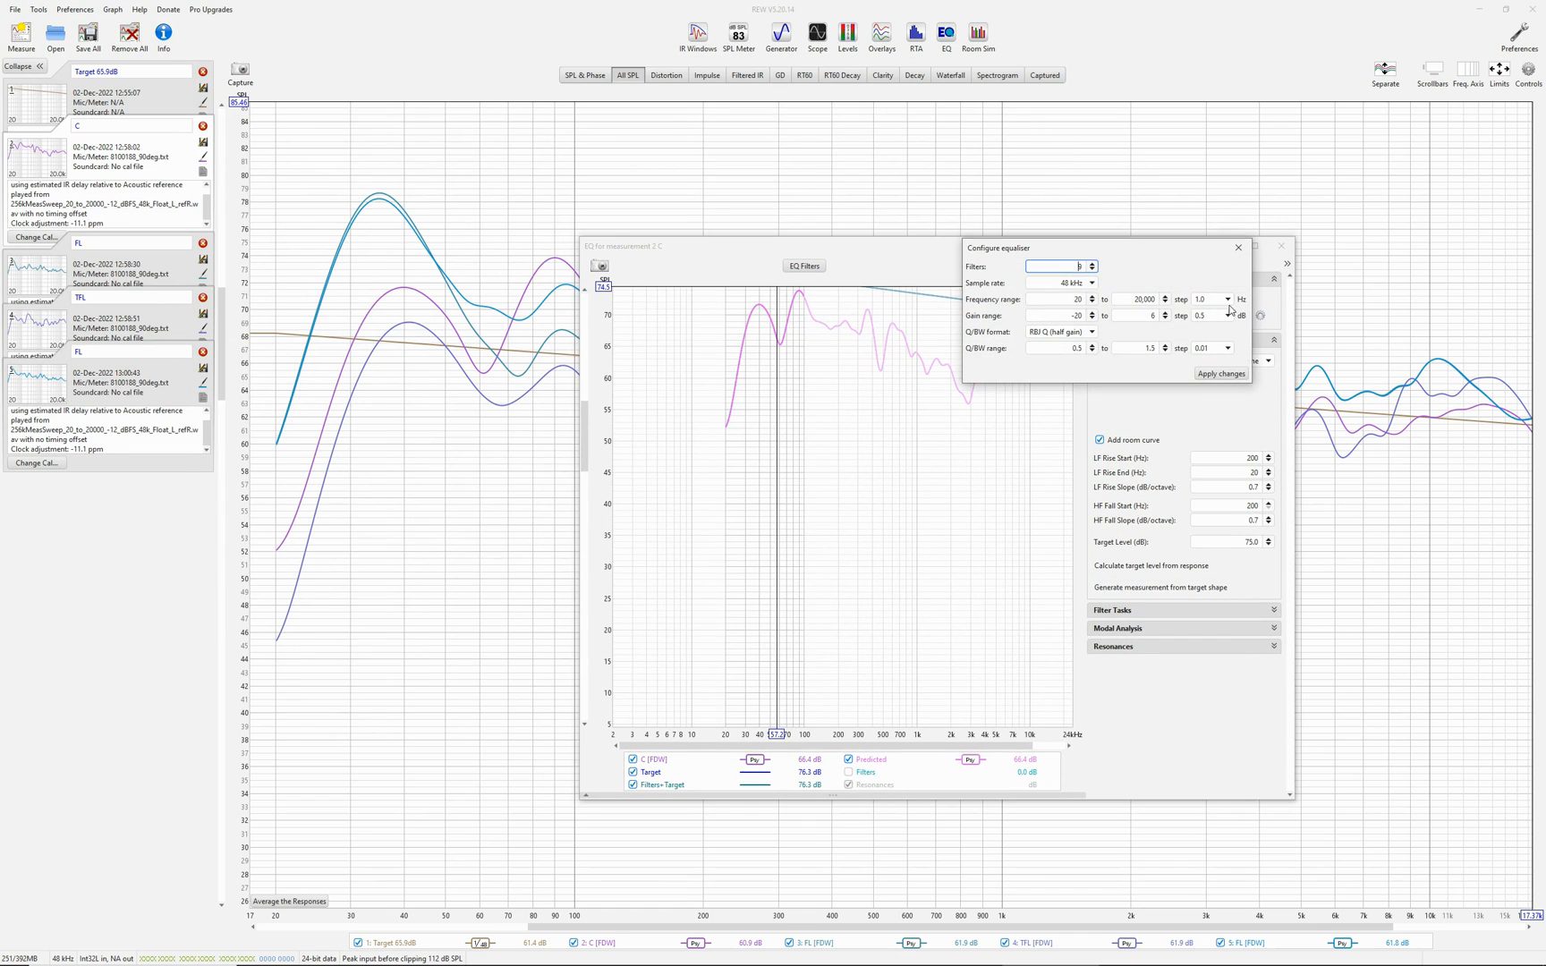
click(1242, 250)
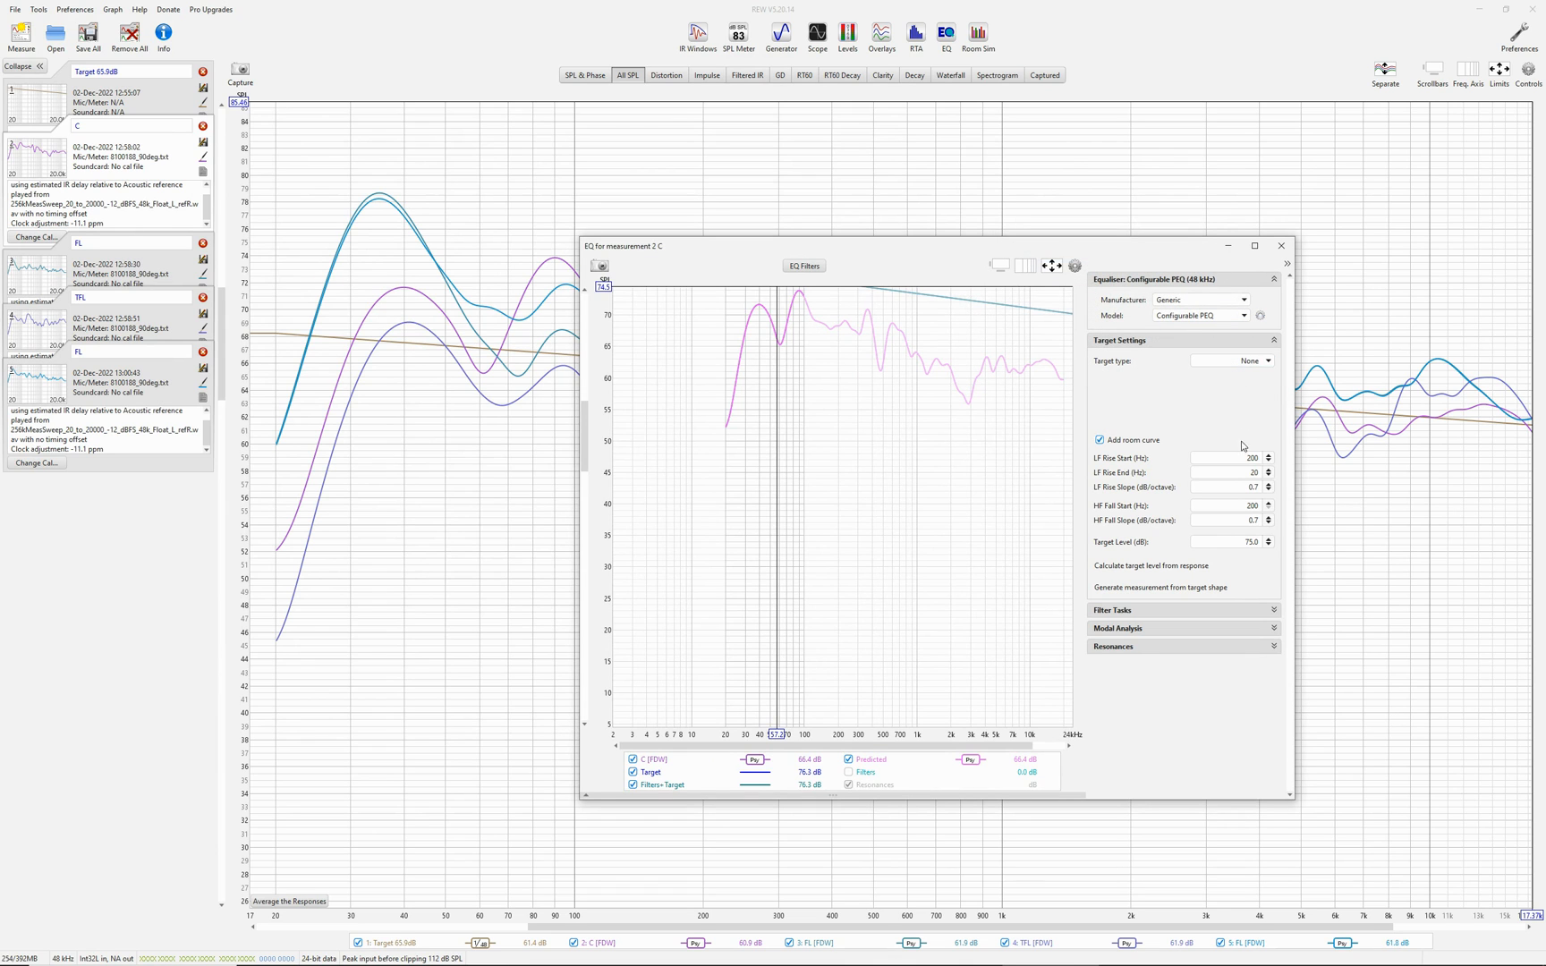
Step: Fit the enlarged EQ graph to the C response and calculate its target level from the response
click(1051, 266)
click(932, 549)
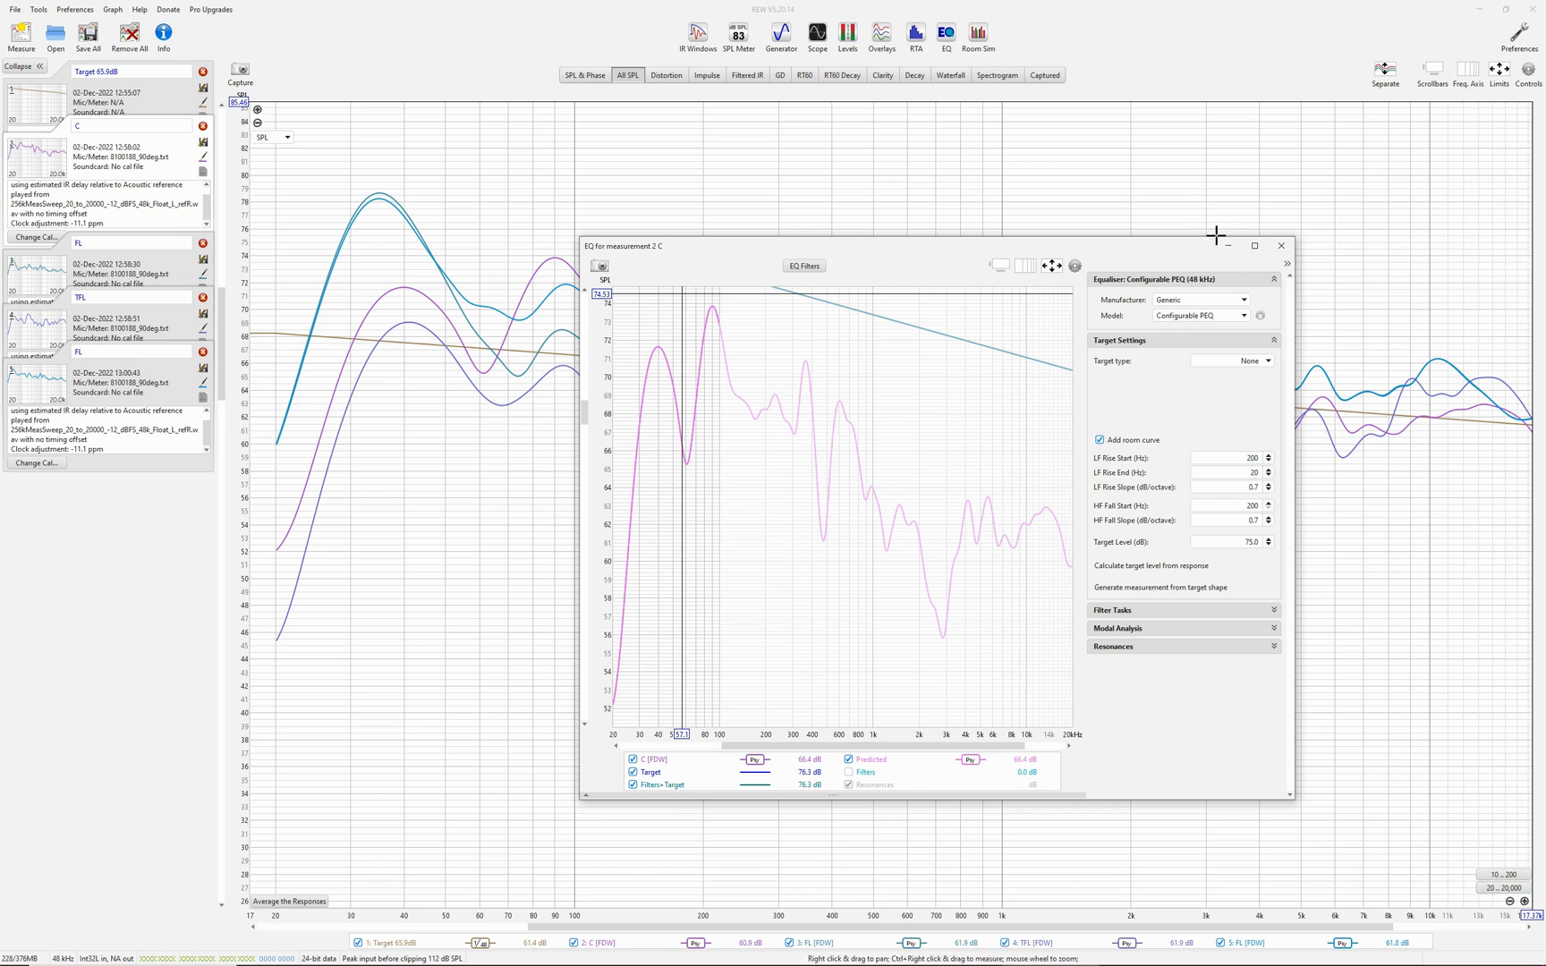
click(1254, 245)
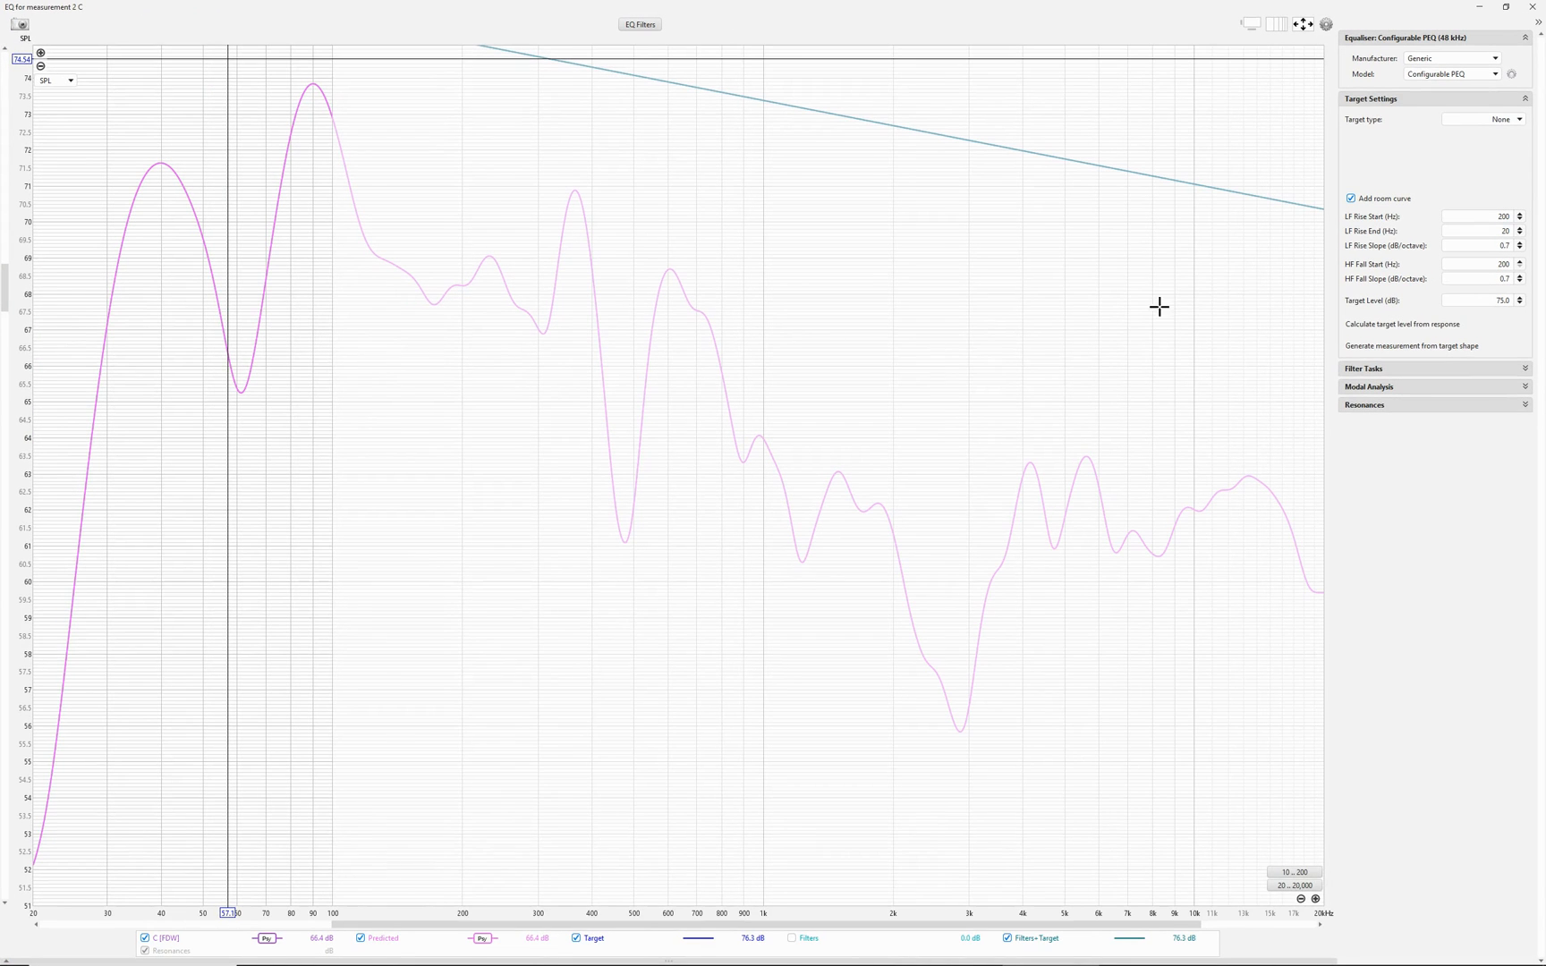
click(1393, 326)
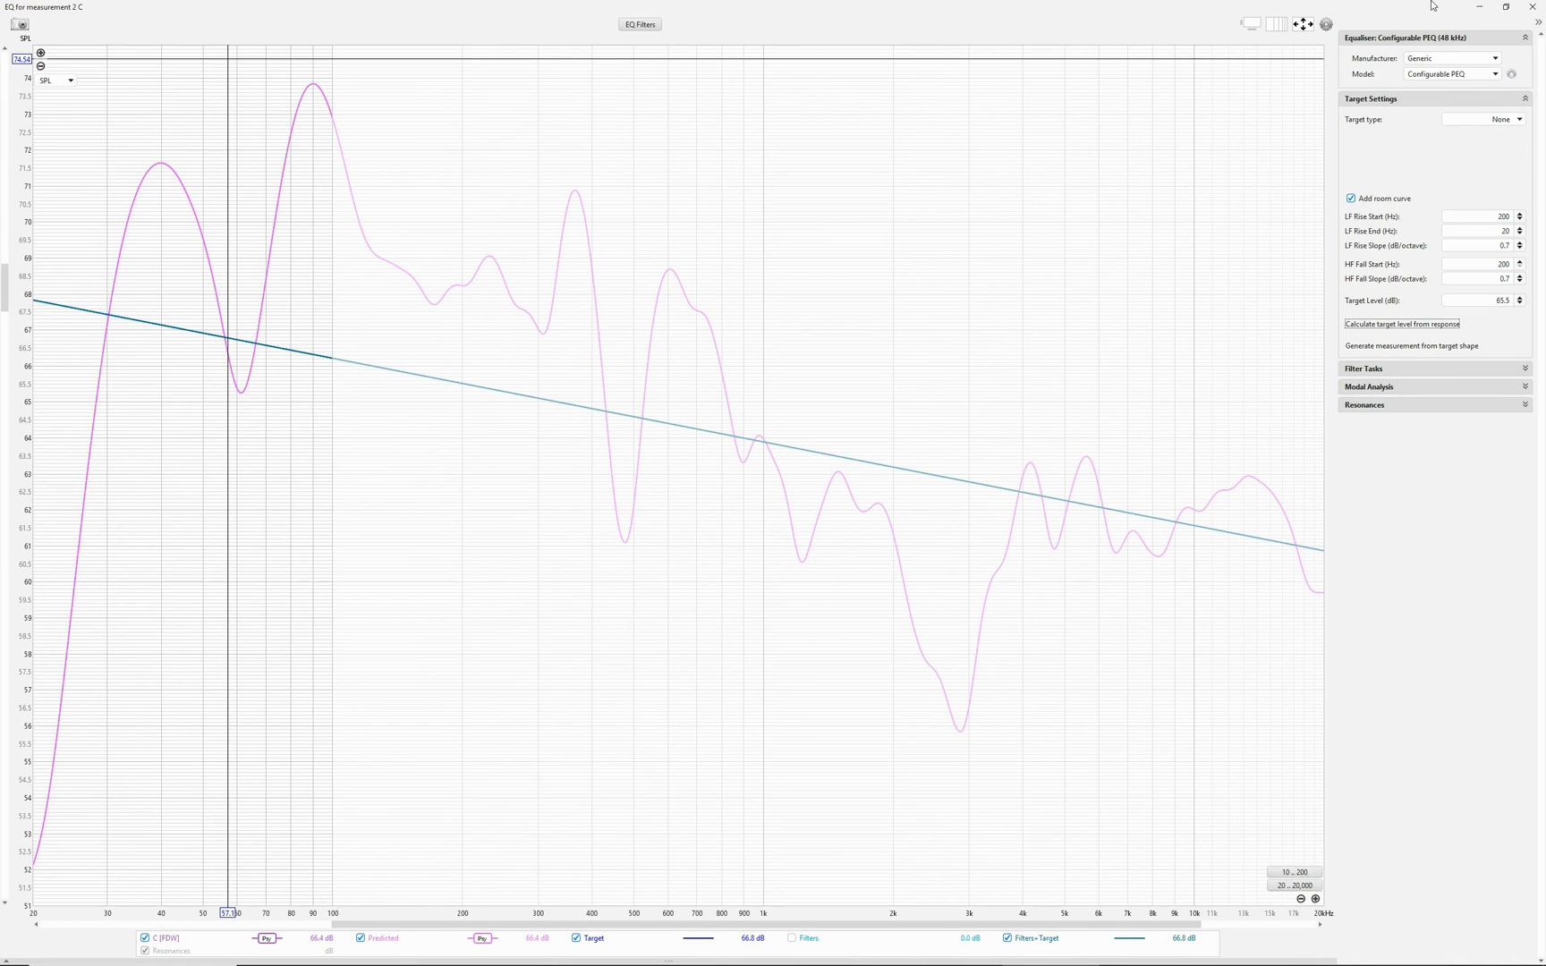
Step: Return to the C measurement's EQ window and reveal its filter tasks and EQ filters
click(1477, 9)
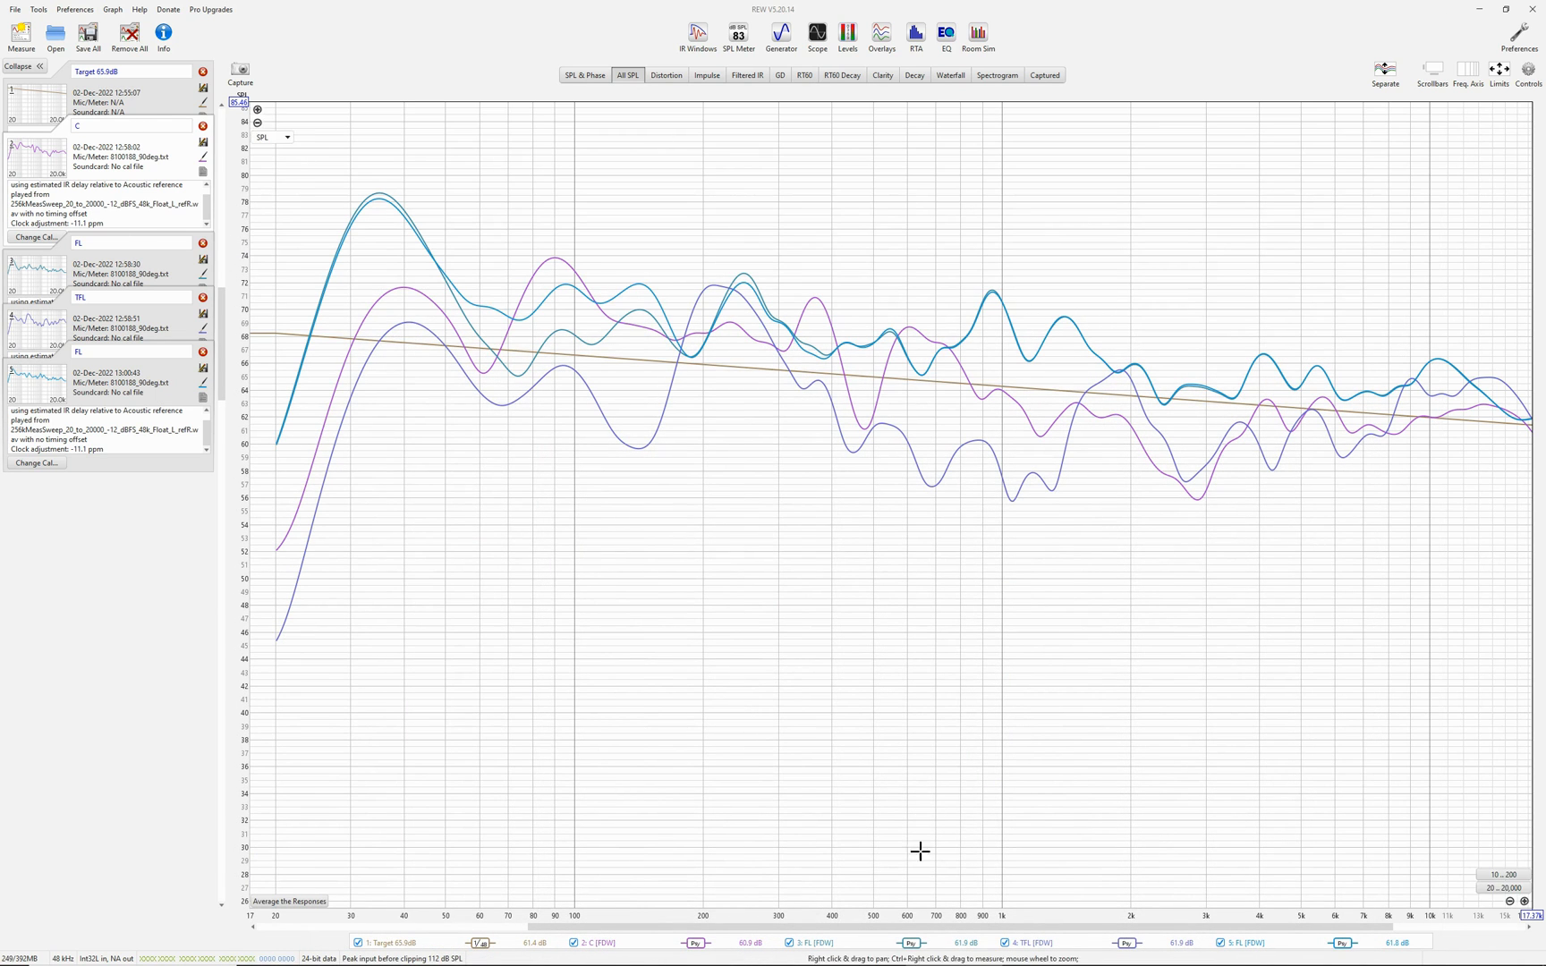
mouse_move(985, 964)
click(1036, 960)
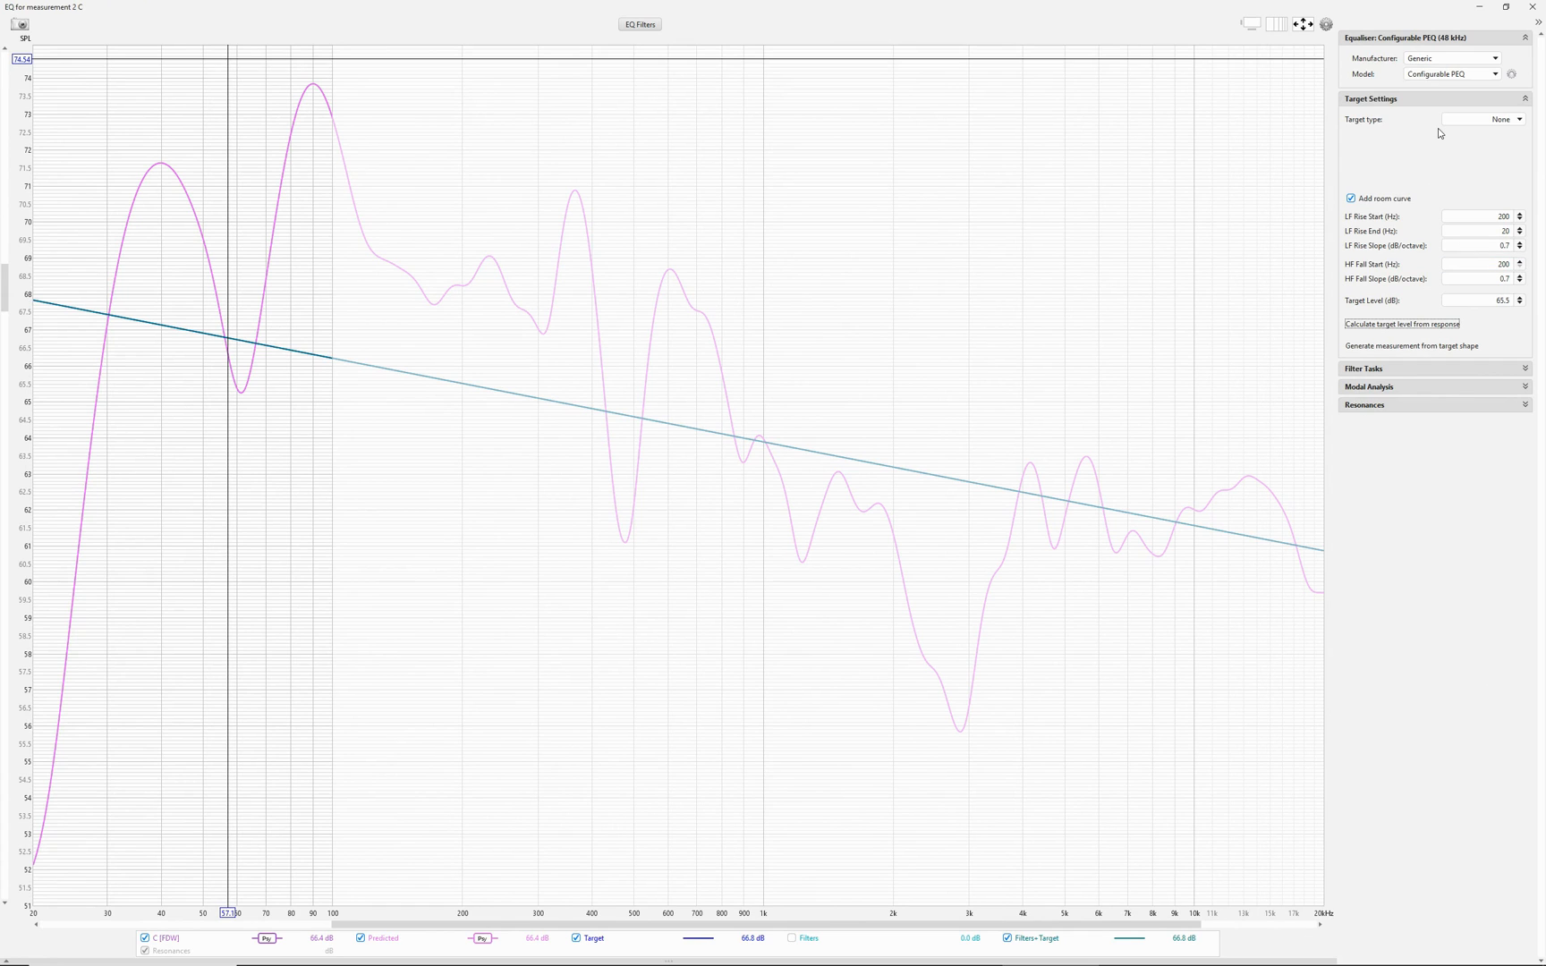
click(1372, 373)
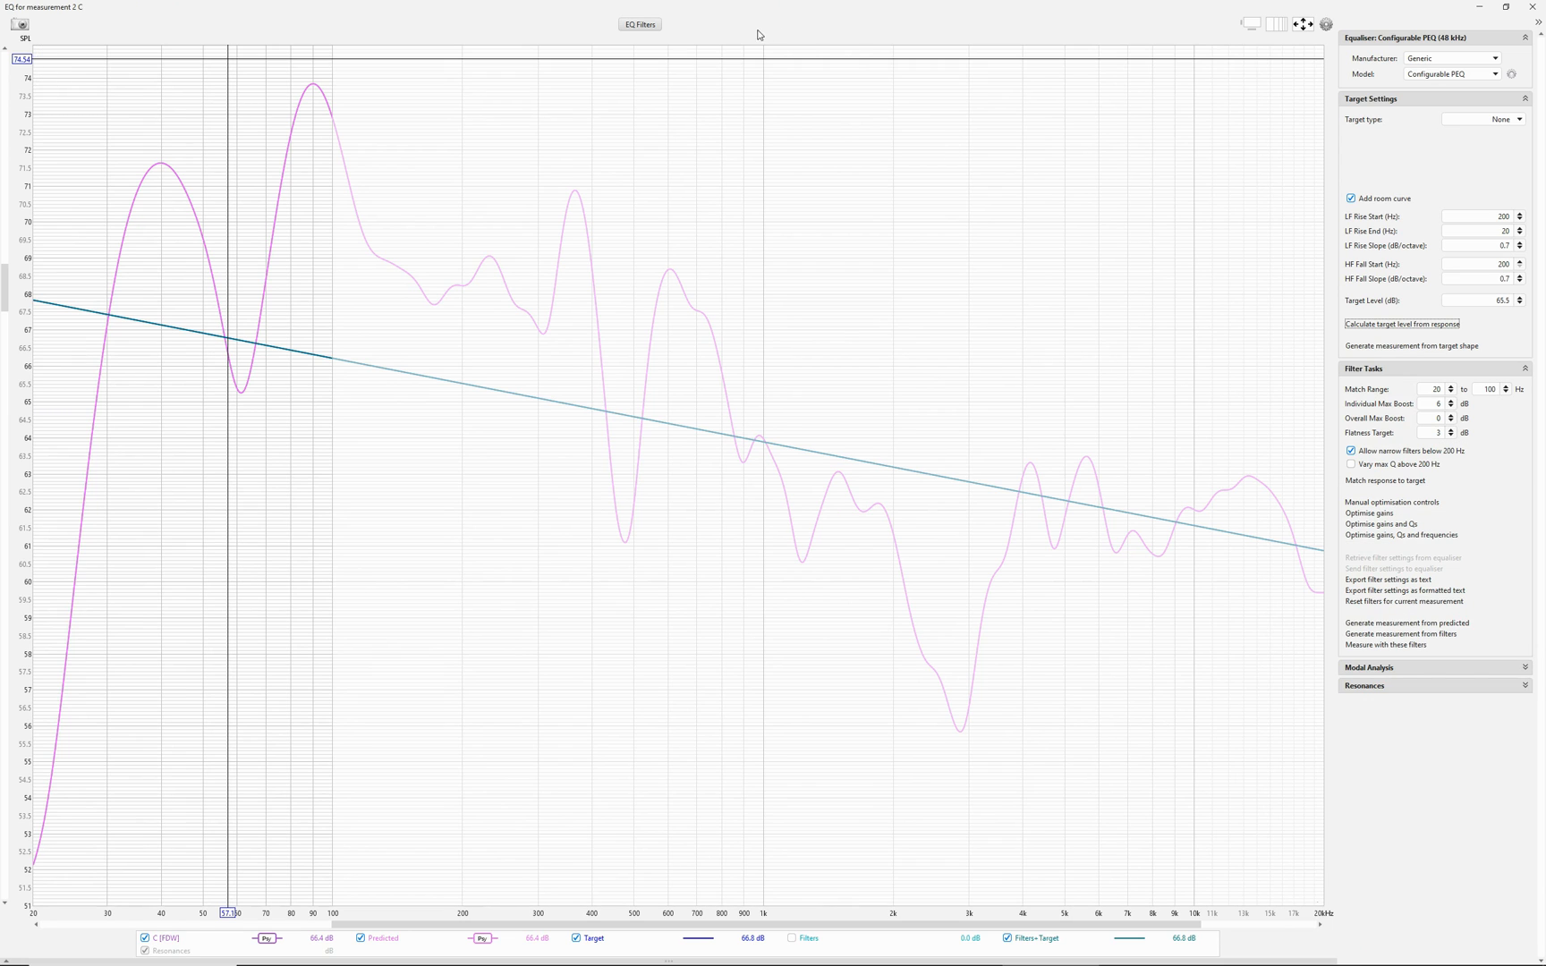
click(632, 26)
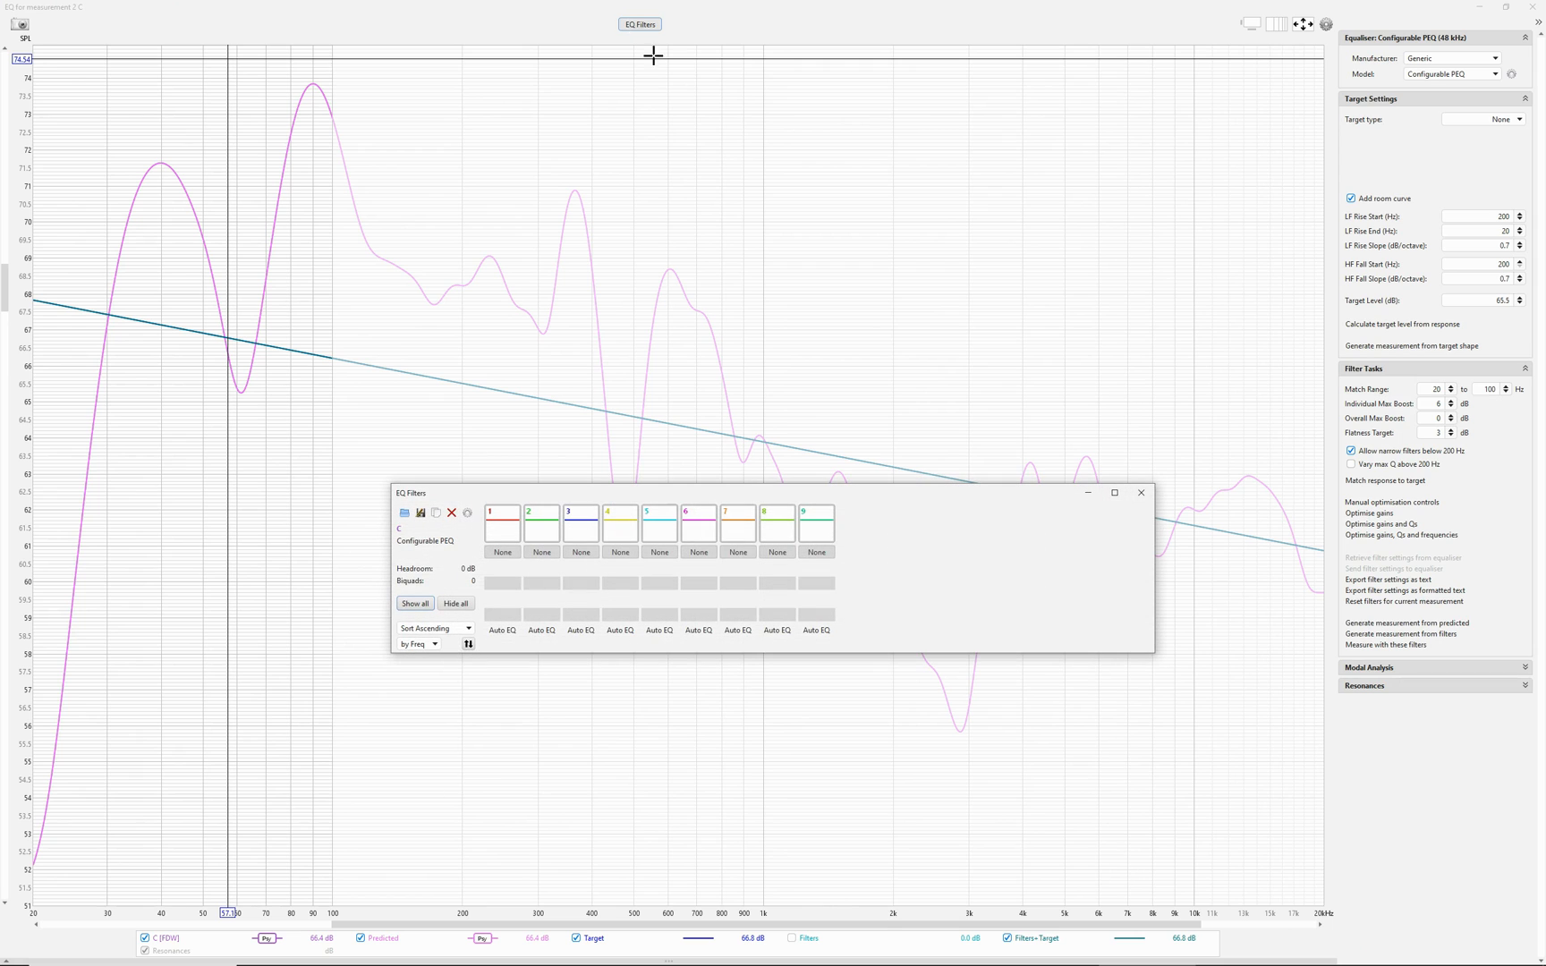
click(405, 512)
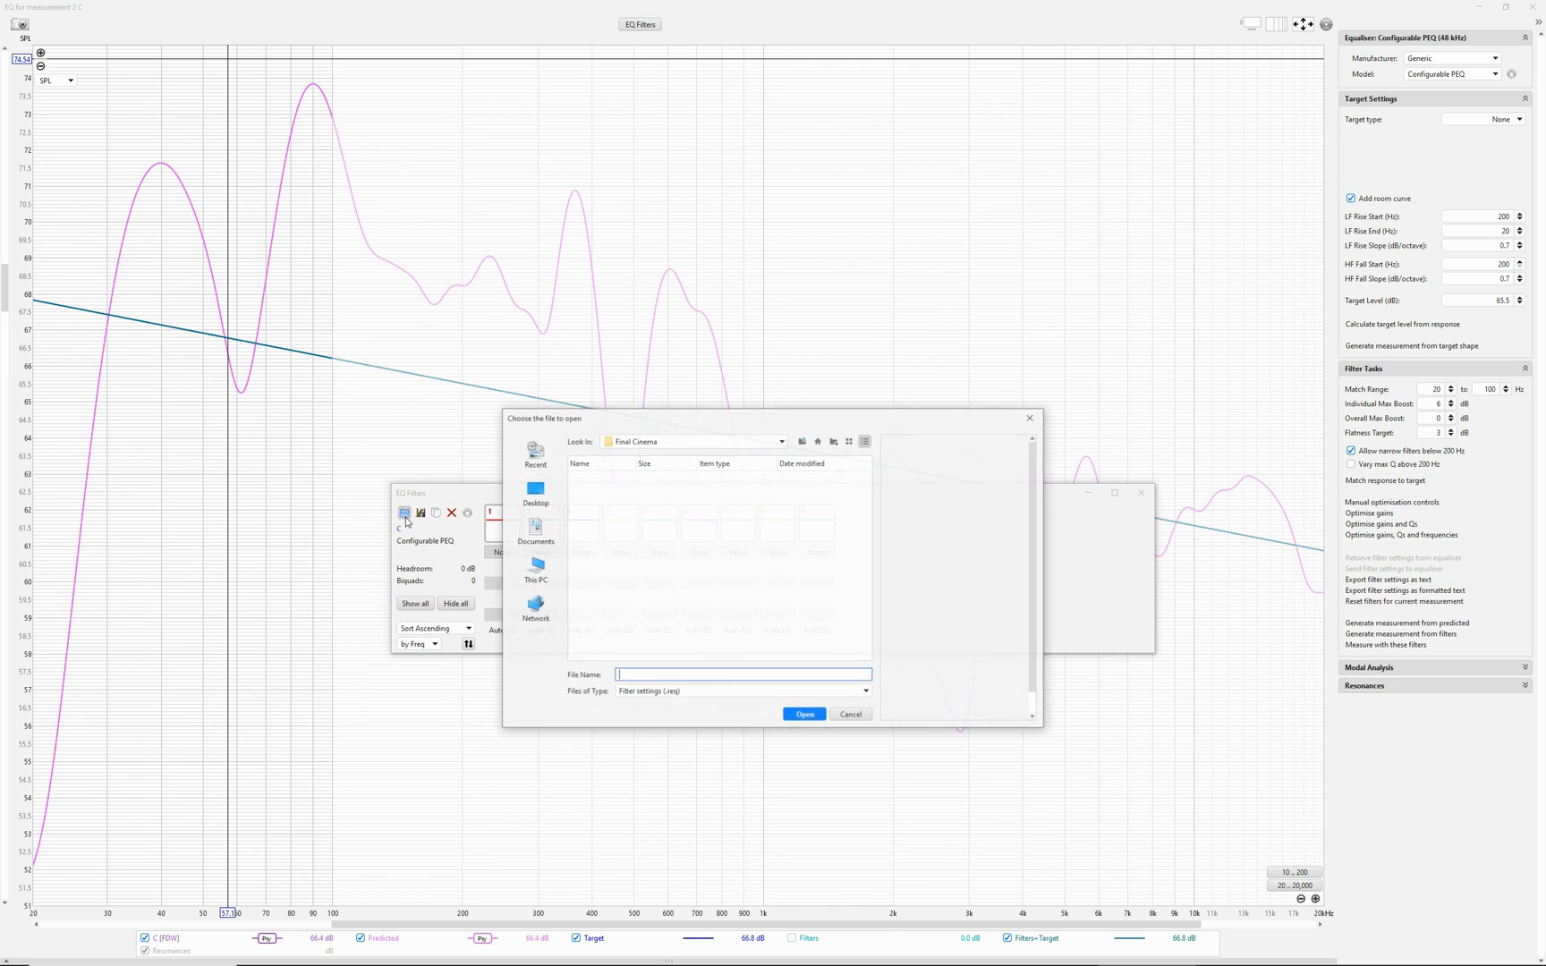
click(657, 442)
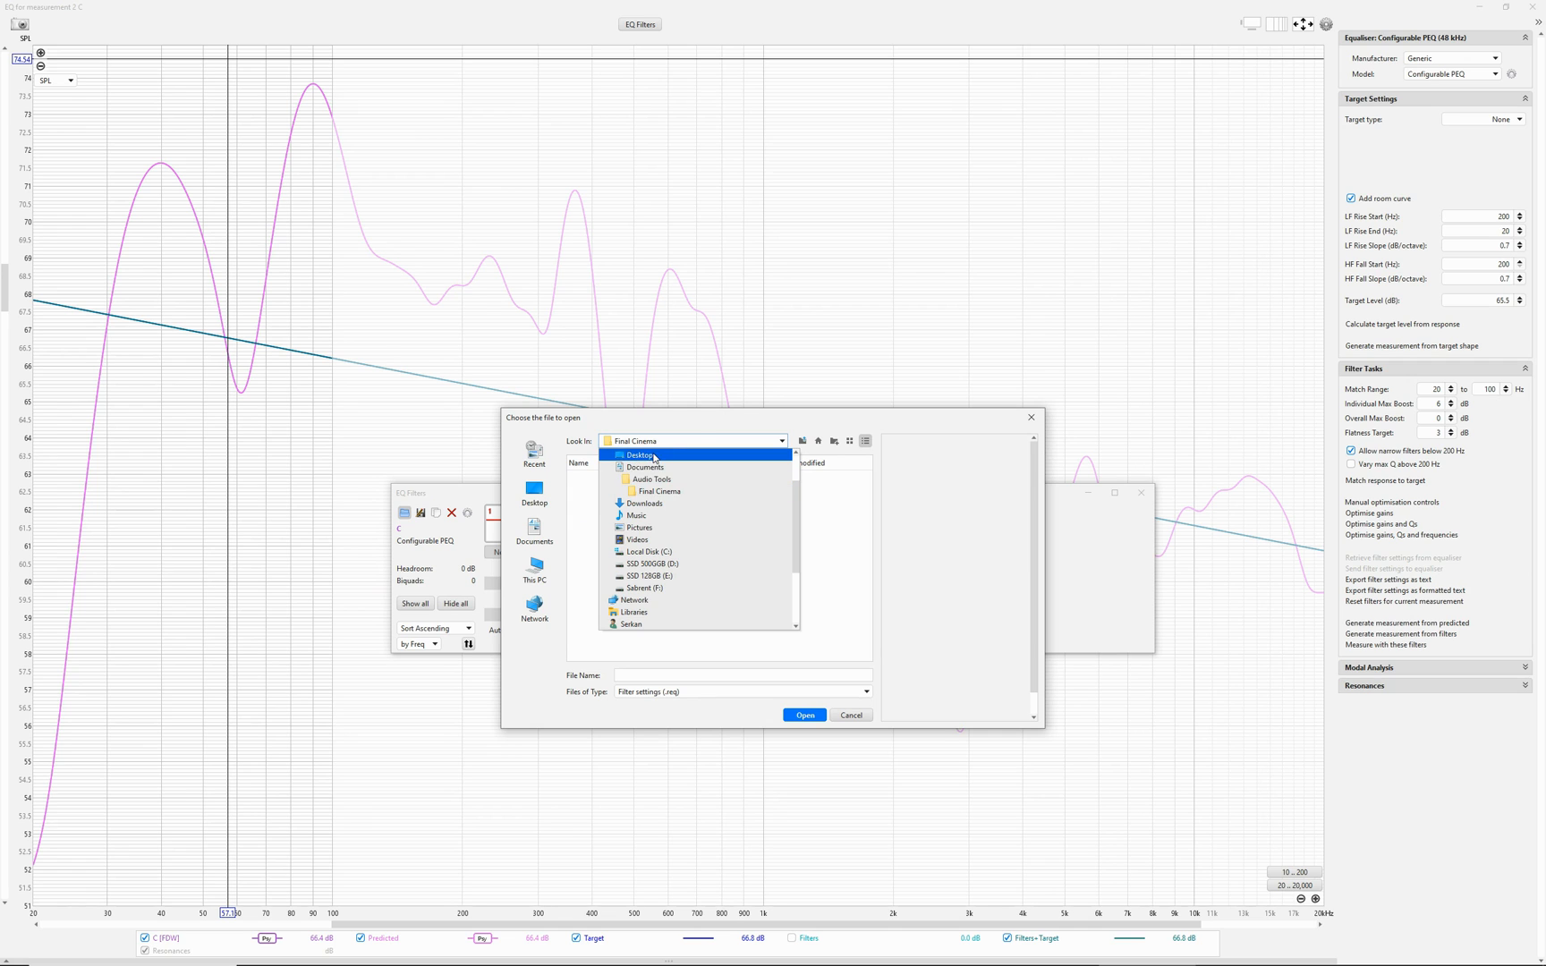
click(851, 715)
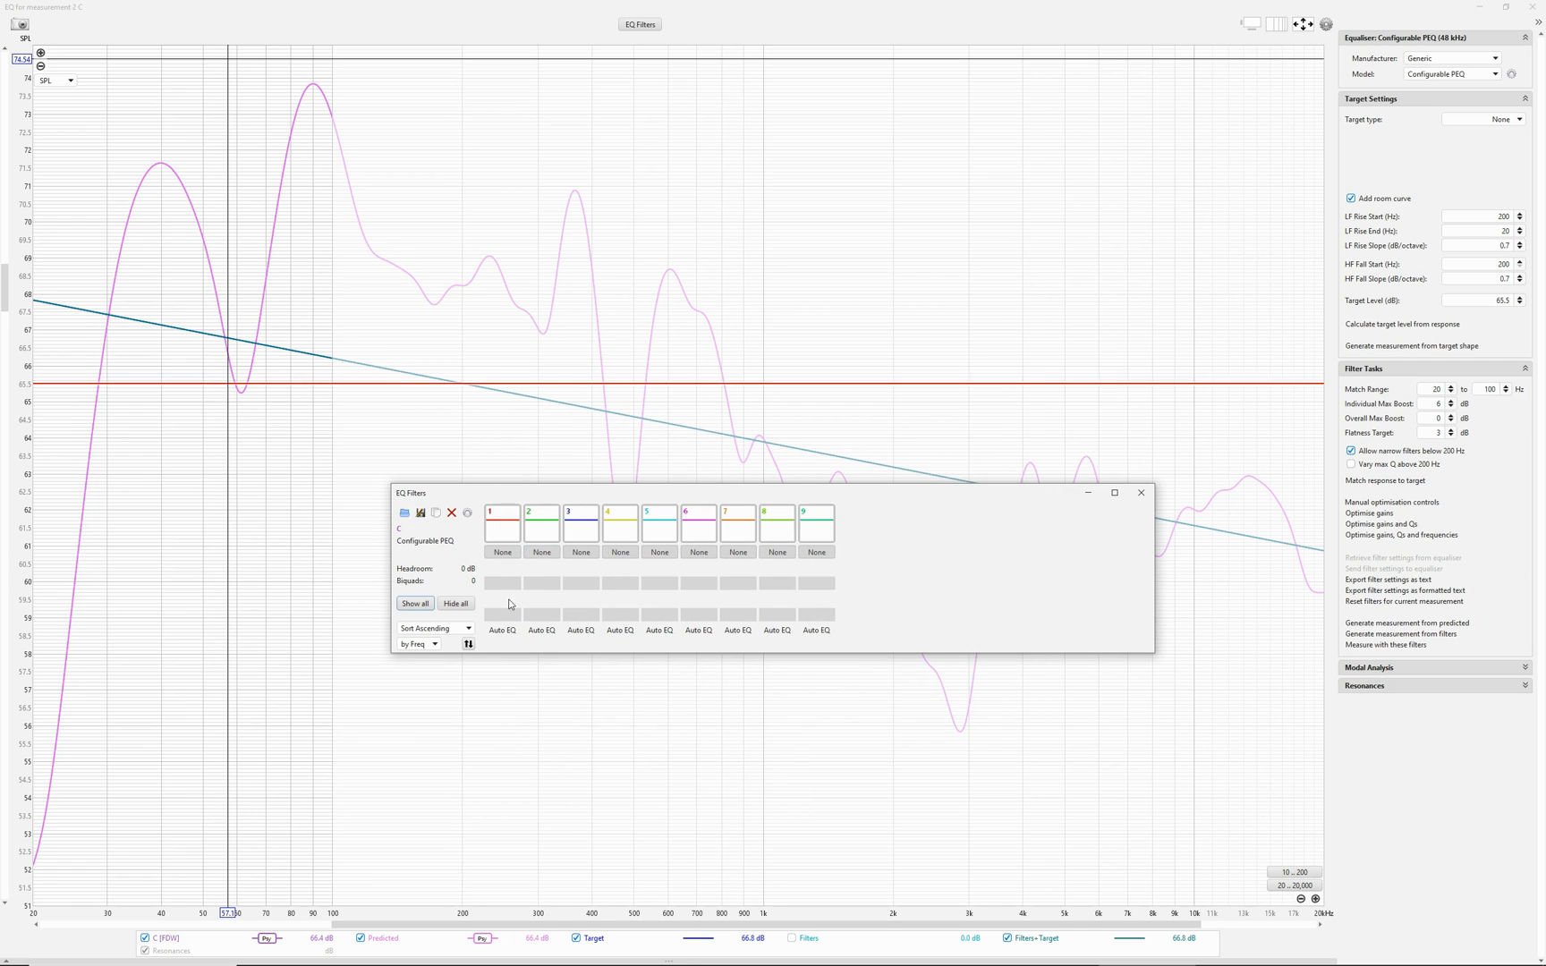
Step: Load the MarantzDenonEQConfiguration.req filter settings from the Desktop into the C measurement's EQ filters
click(404, 514)
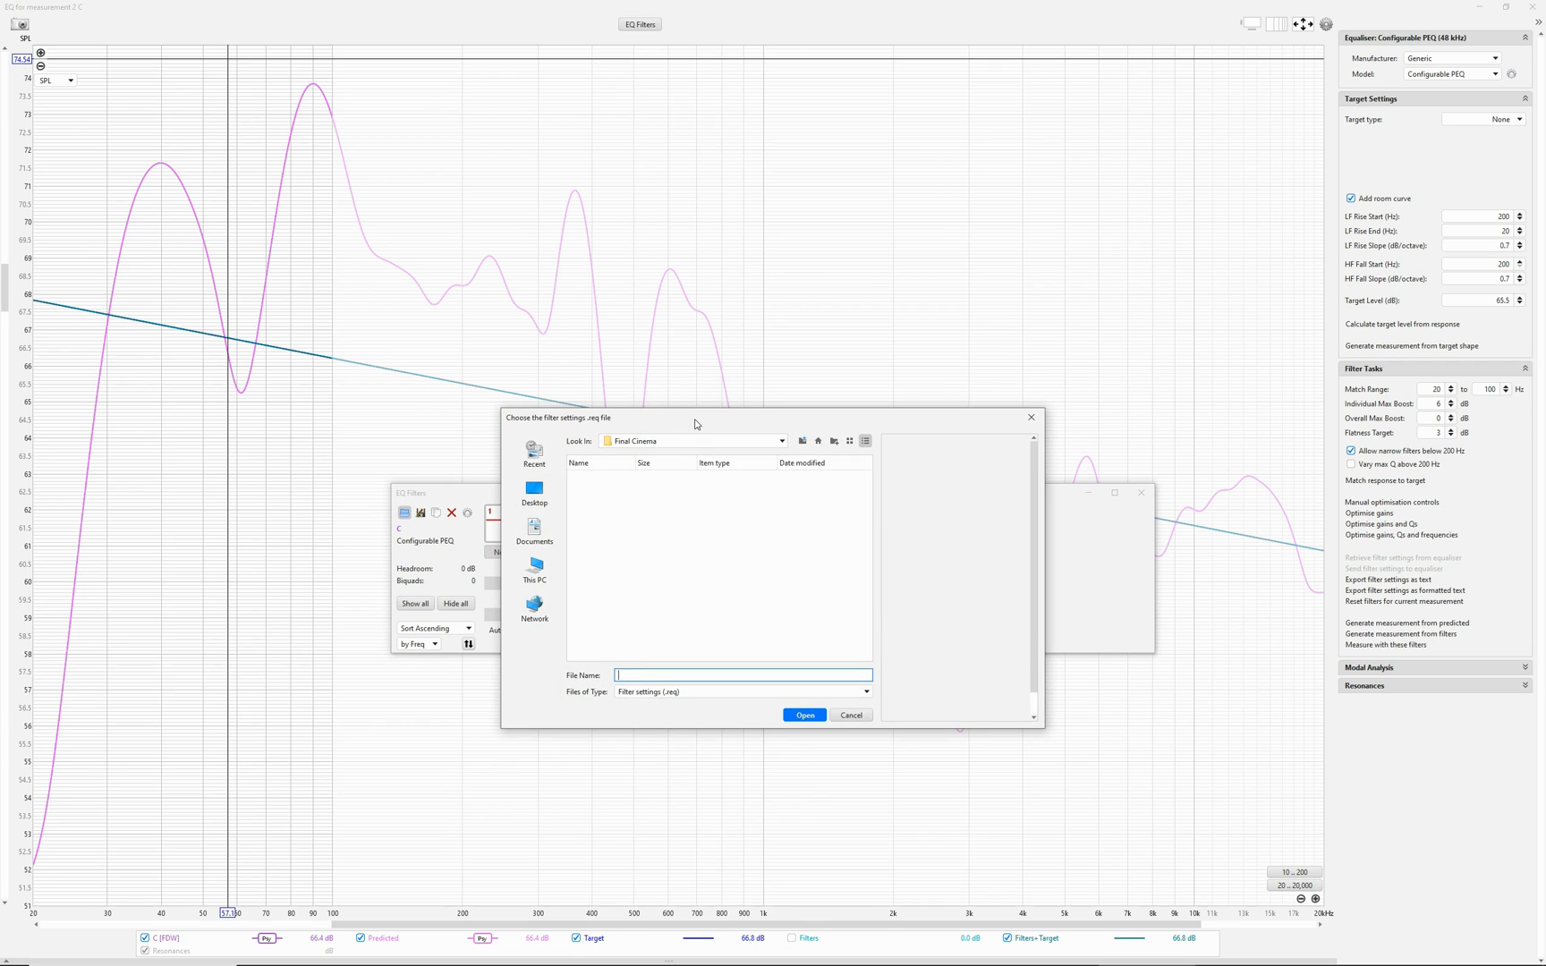
click(537, 494)
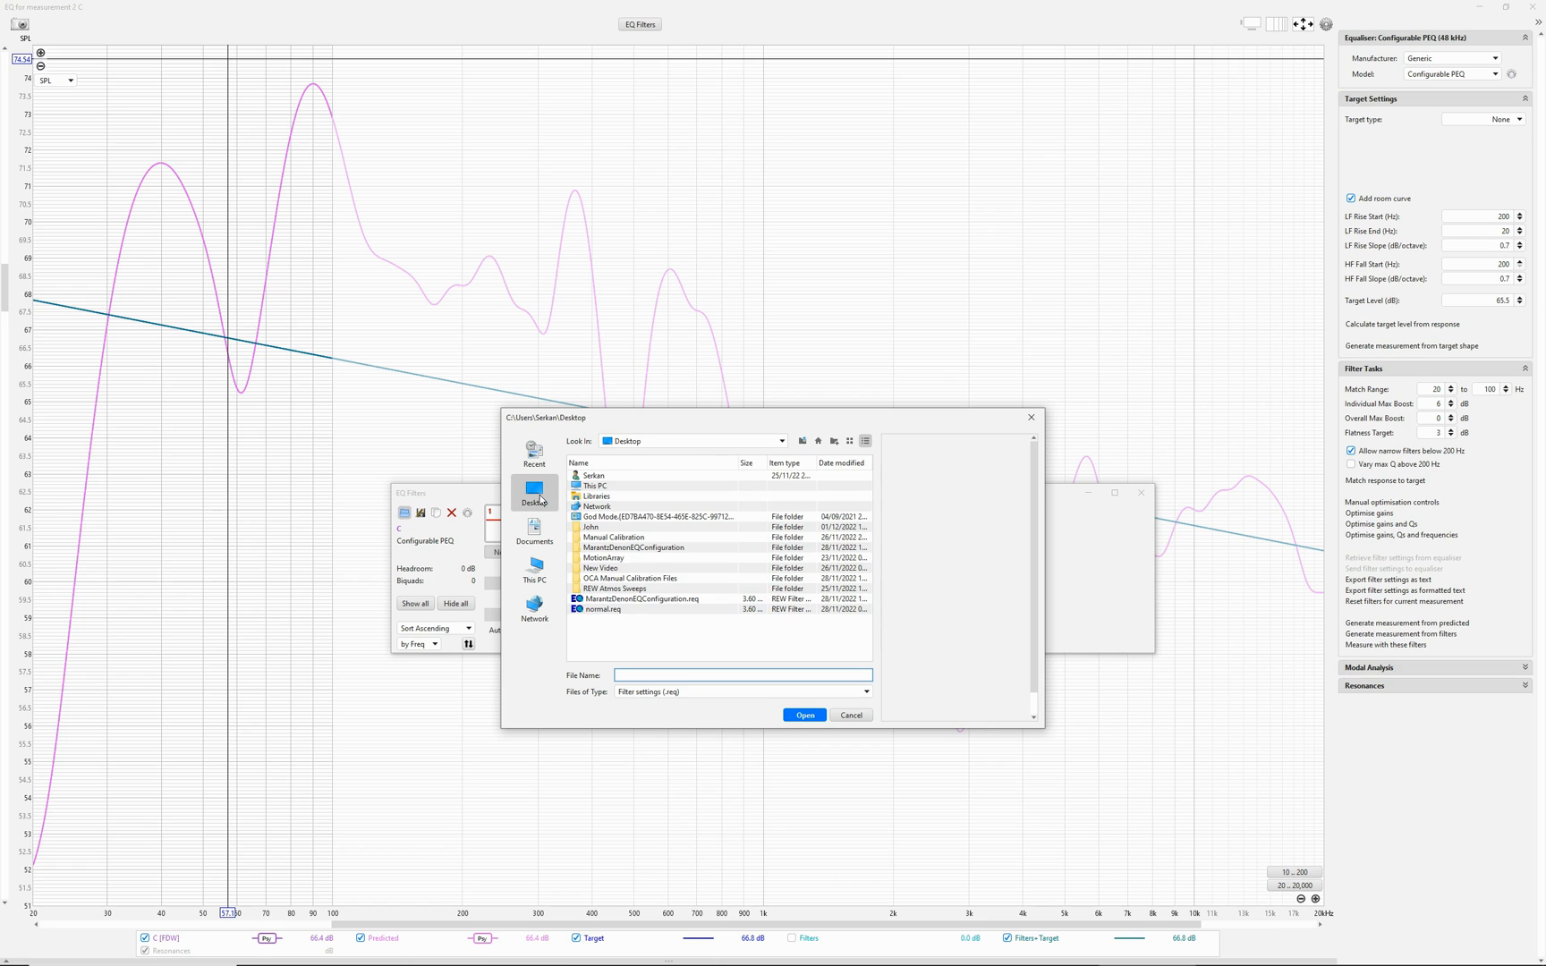
click(638, 600)
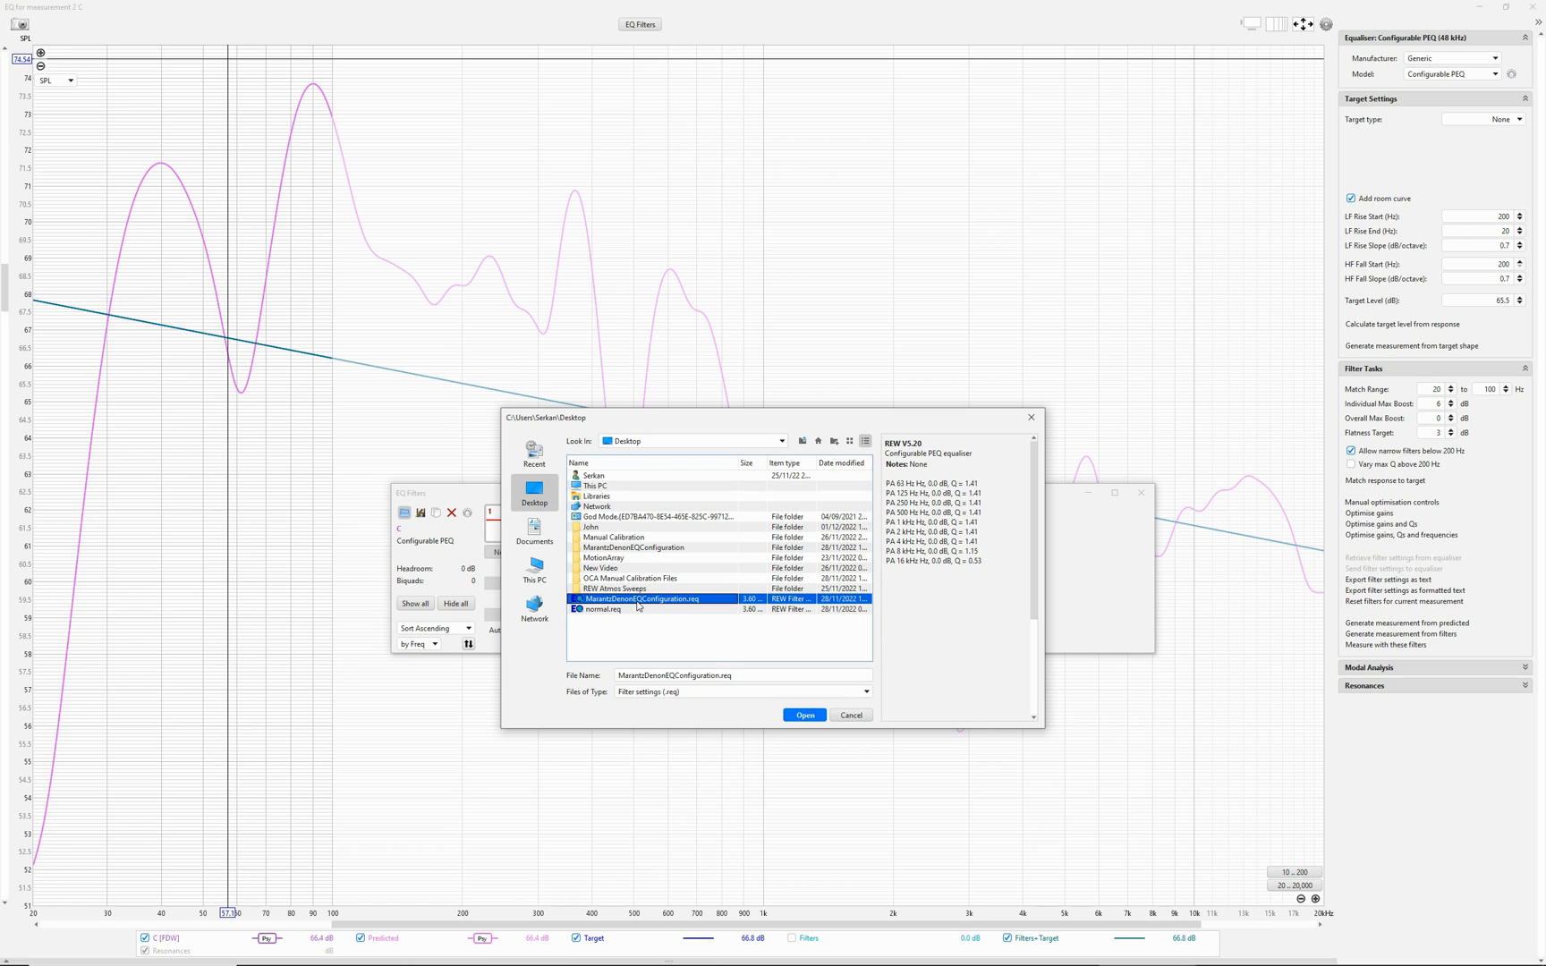
click(804, 716)
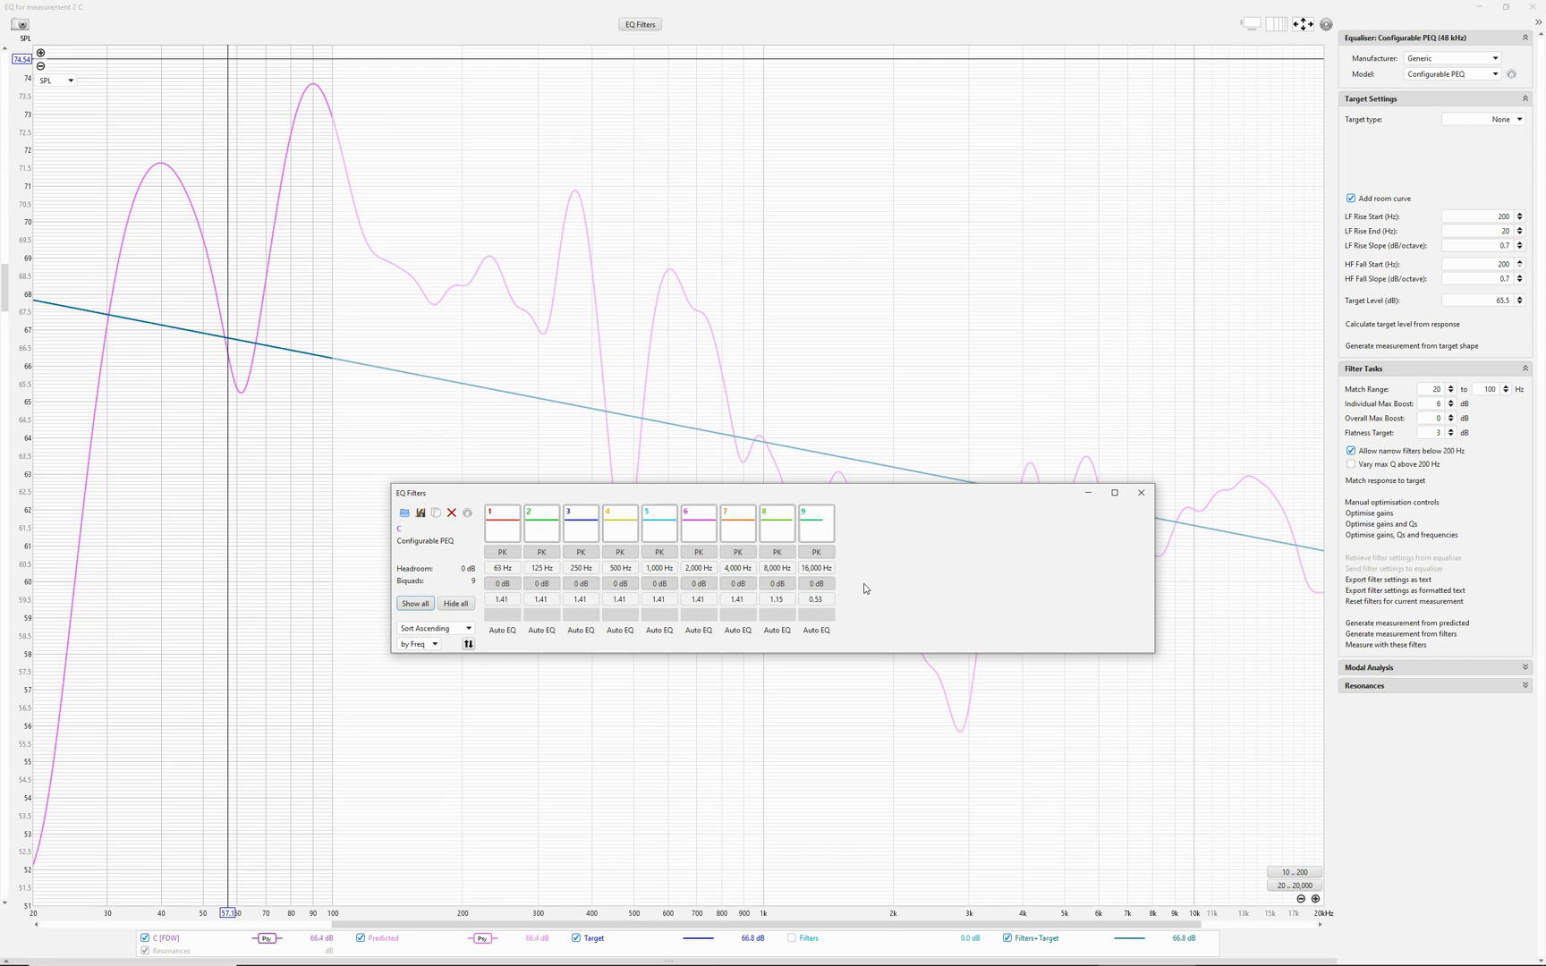
Step: Set the match range's upper limit to 20,000 Hz, the overall max boost to 6 dB and the flatness target to 1 dB
click(1484, 390)
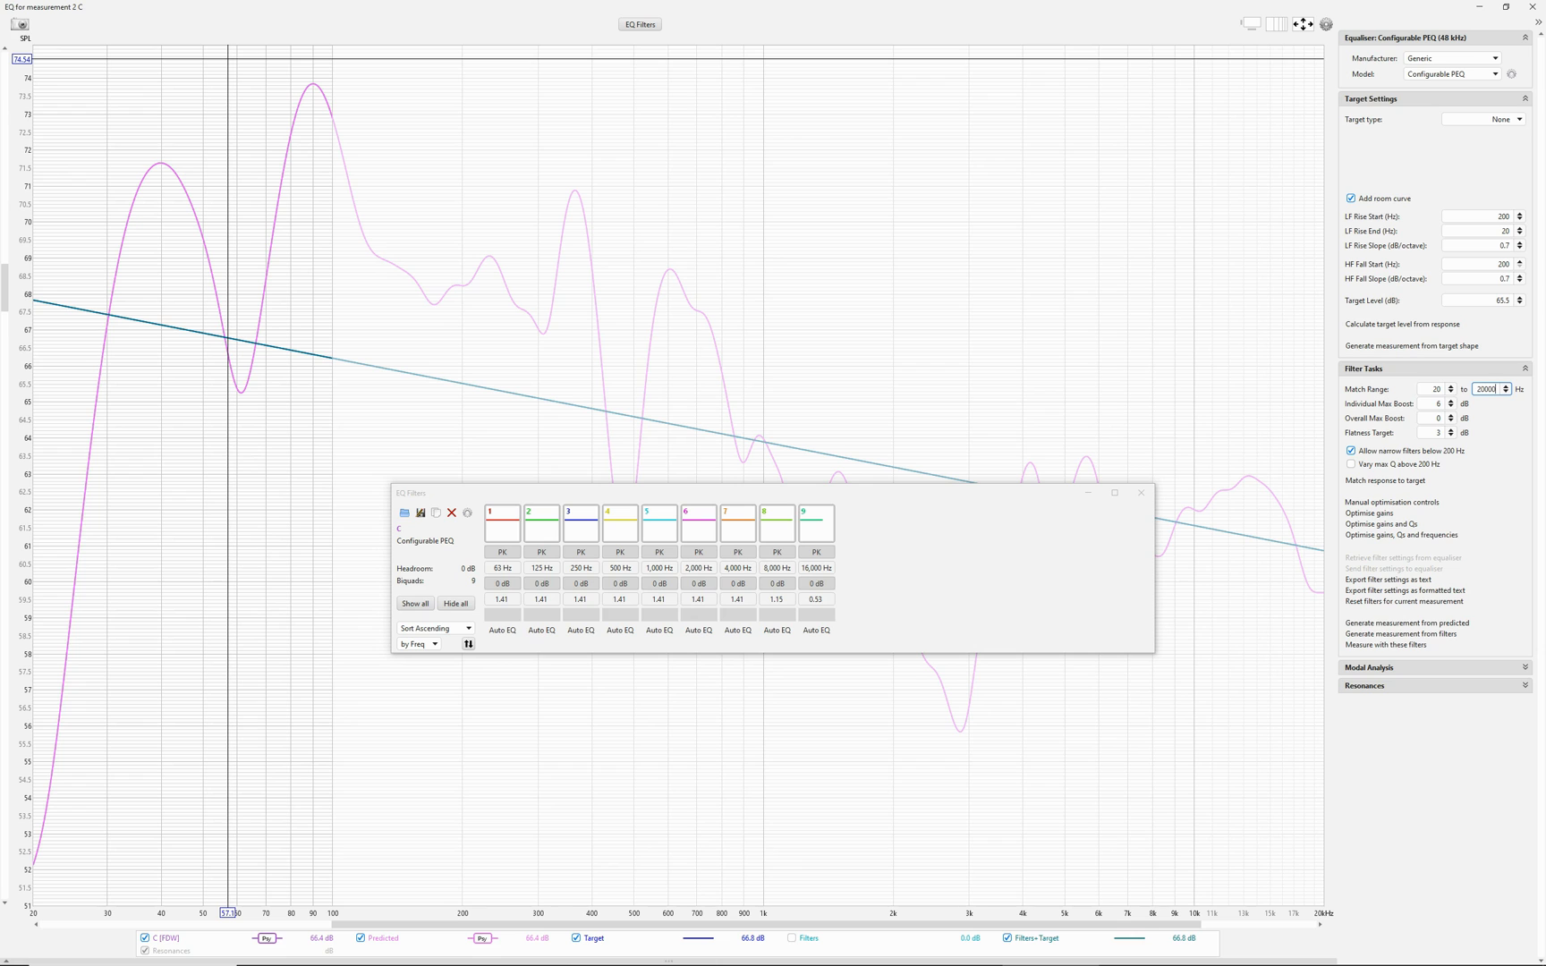
key(Tab)
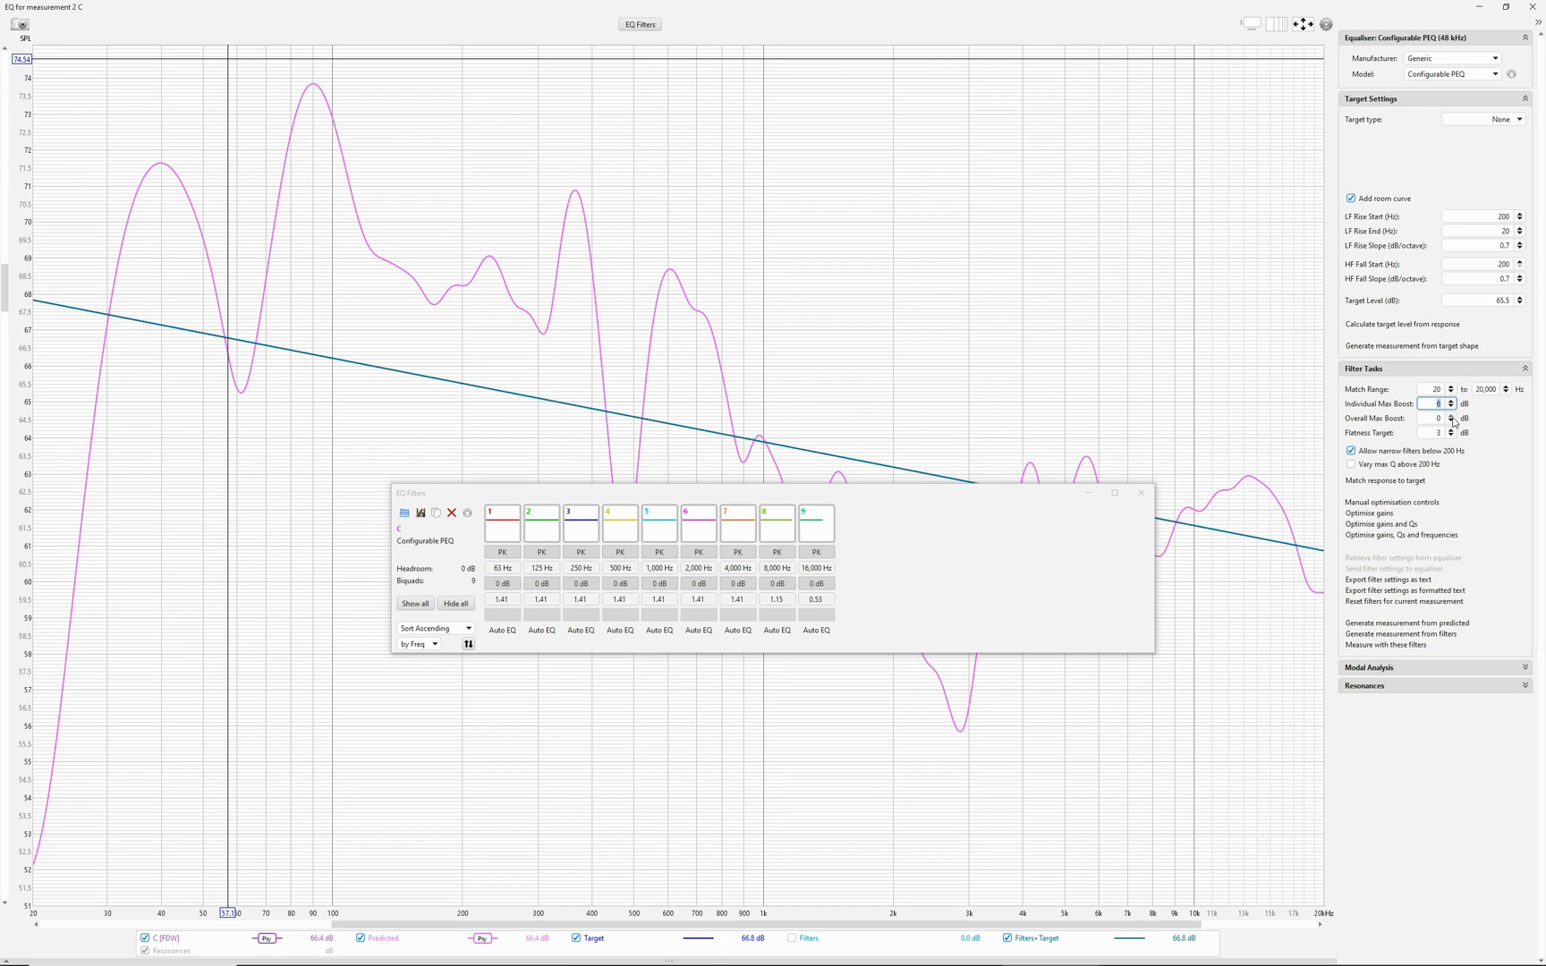
key(Tab)
click(1452, 437)
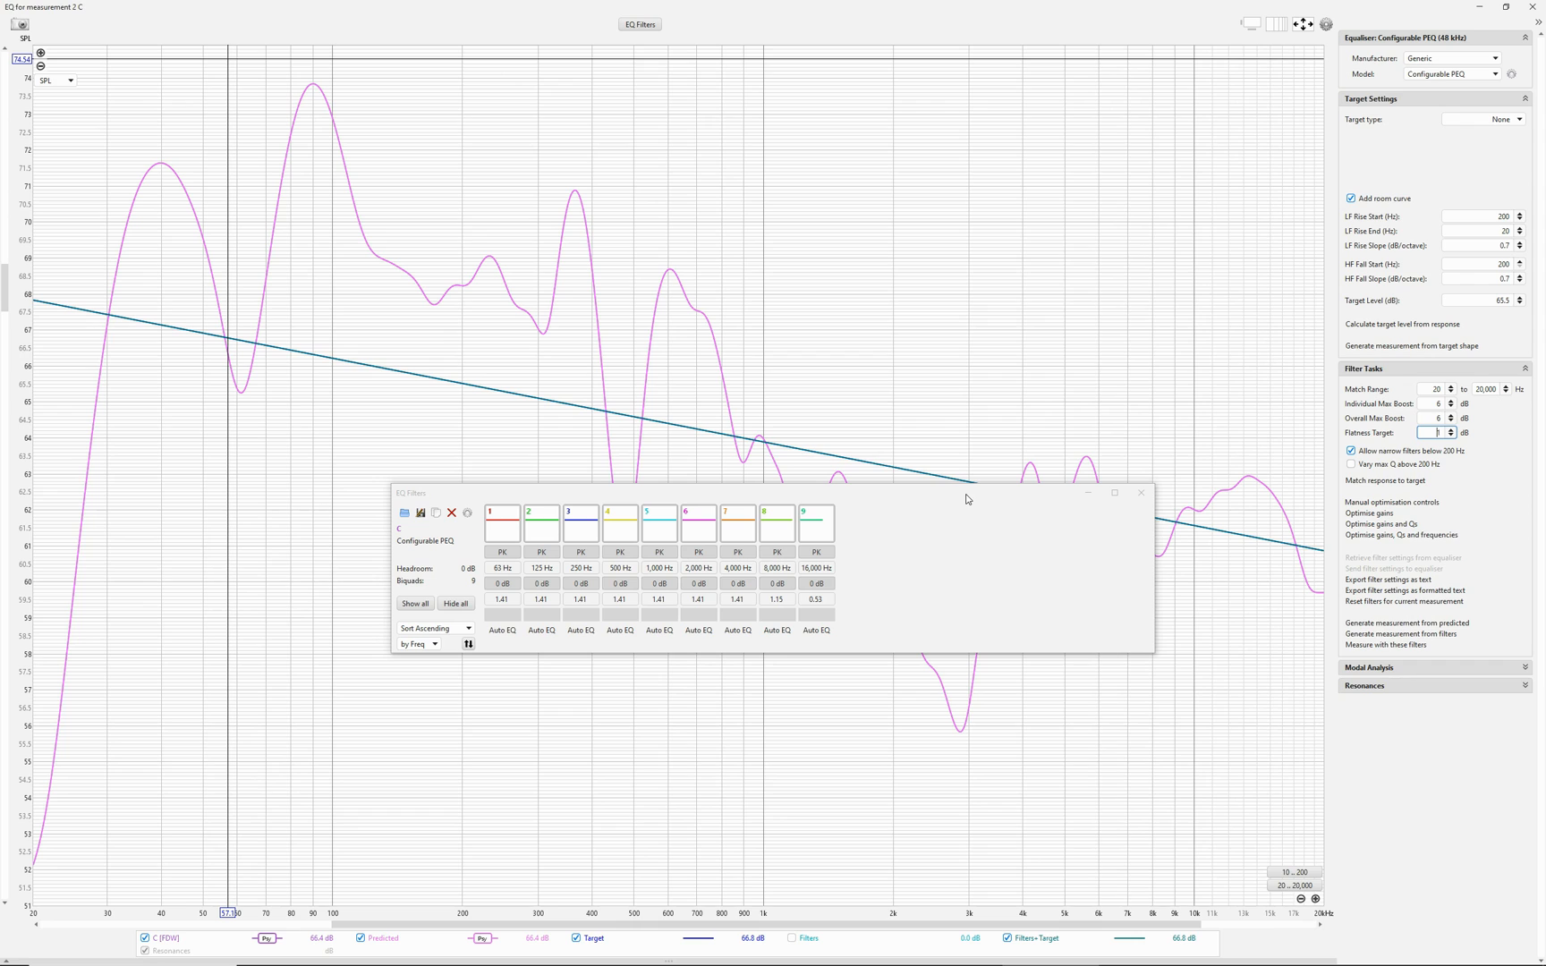
Step: Allow the max Q to vary above 200 Hz and optimise only the gains of the C filters
click(1511, 74)
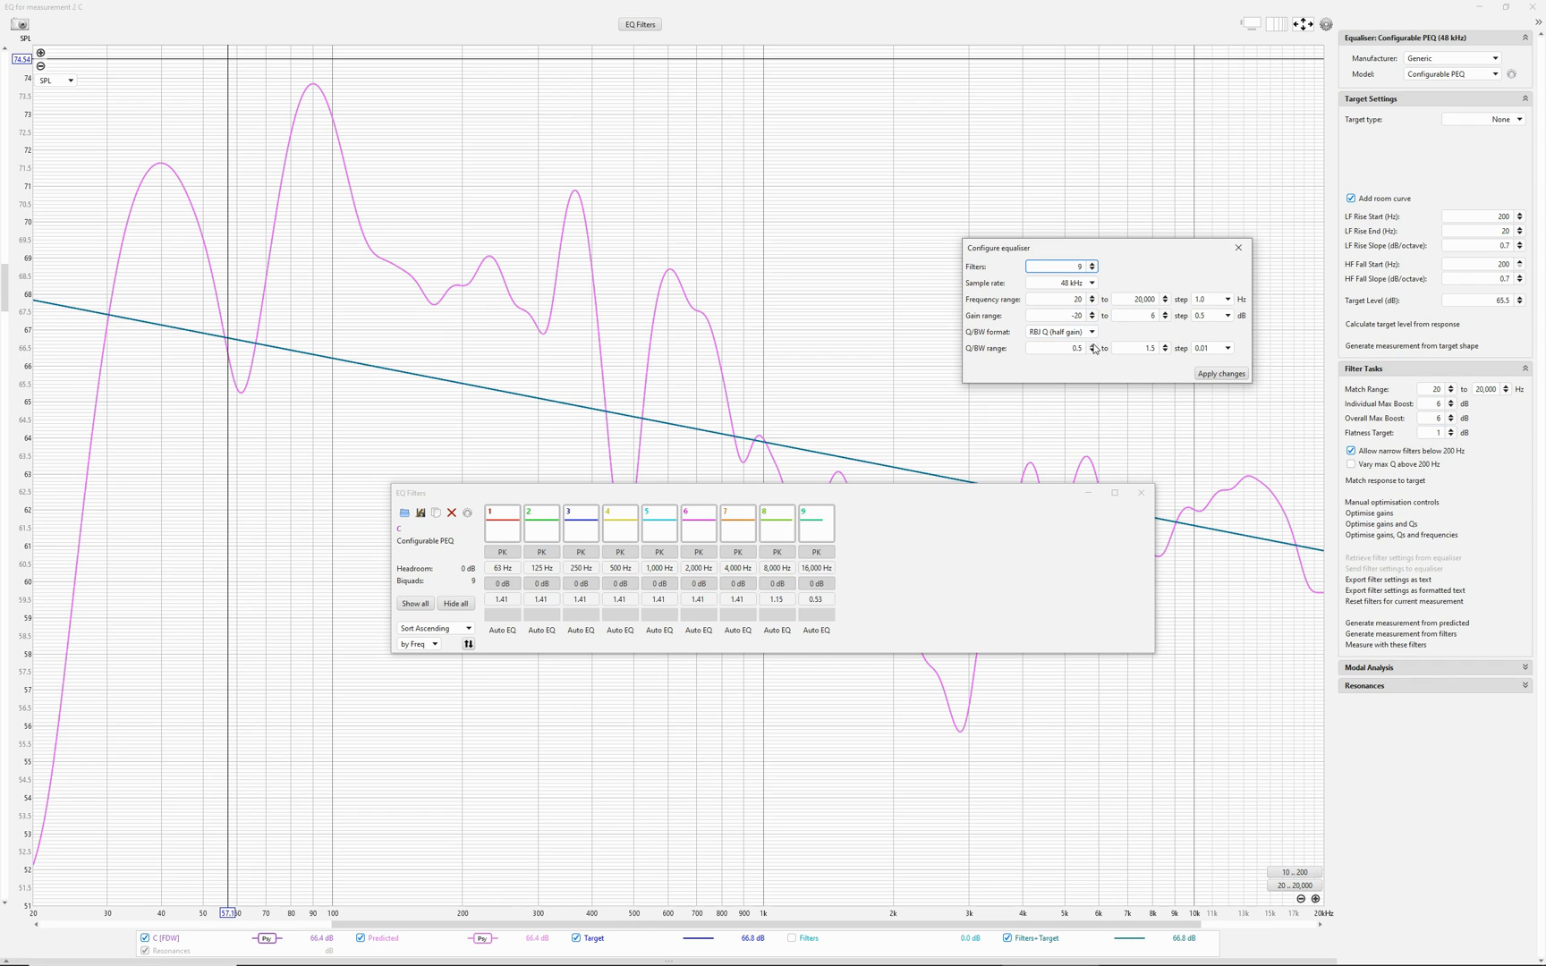
click(1238, 248)
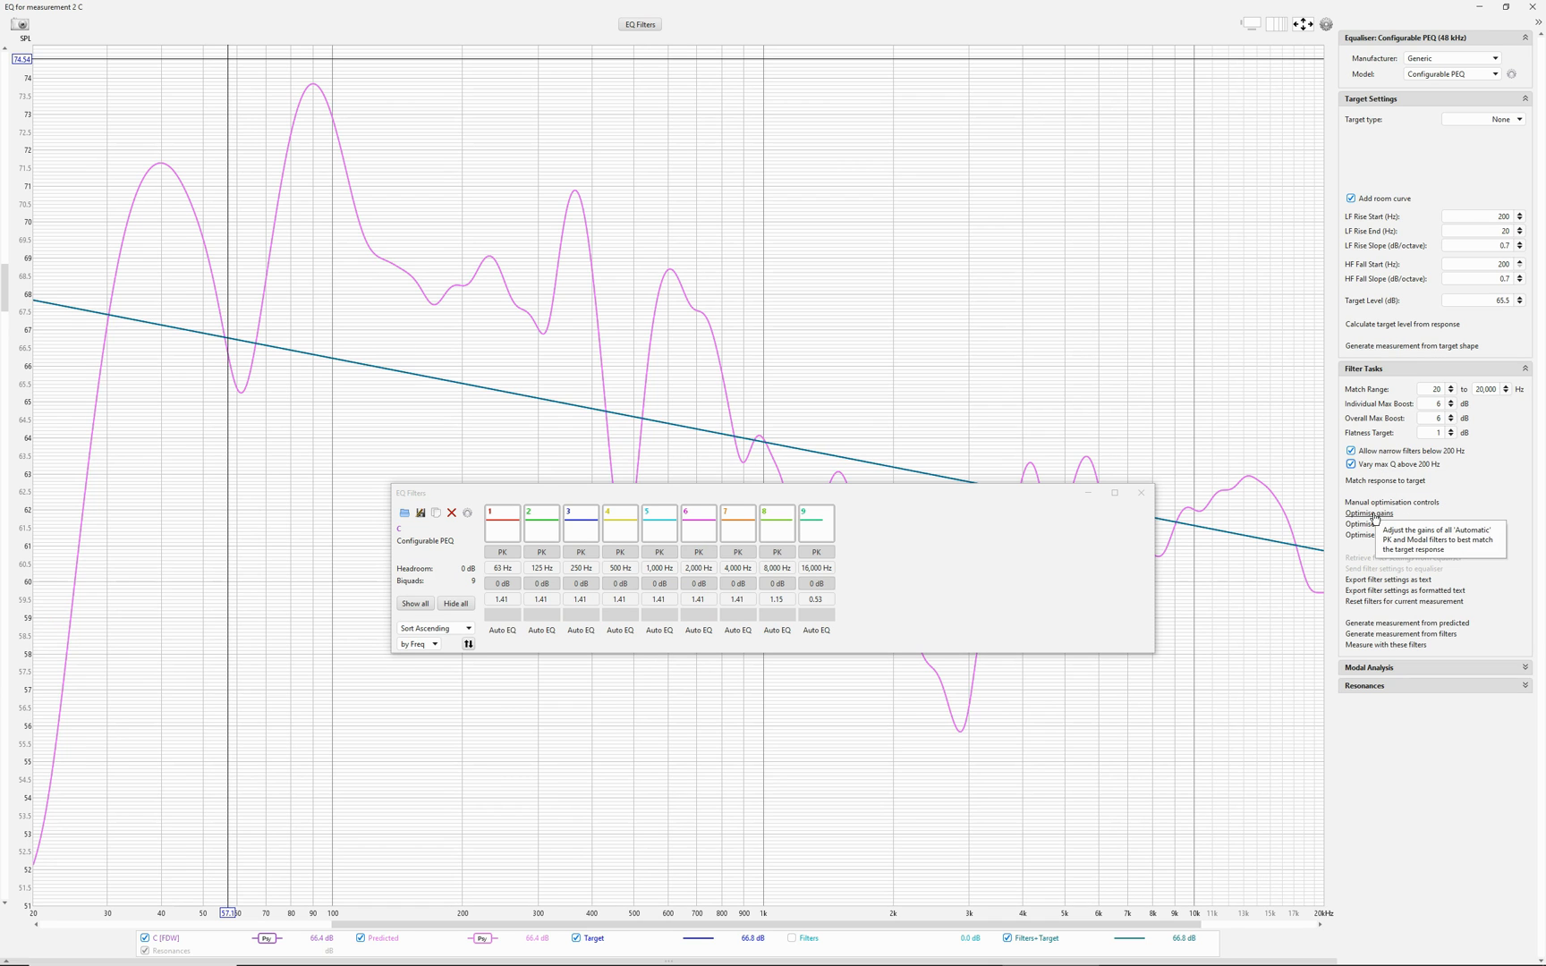
click(1369, 513)
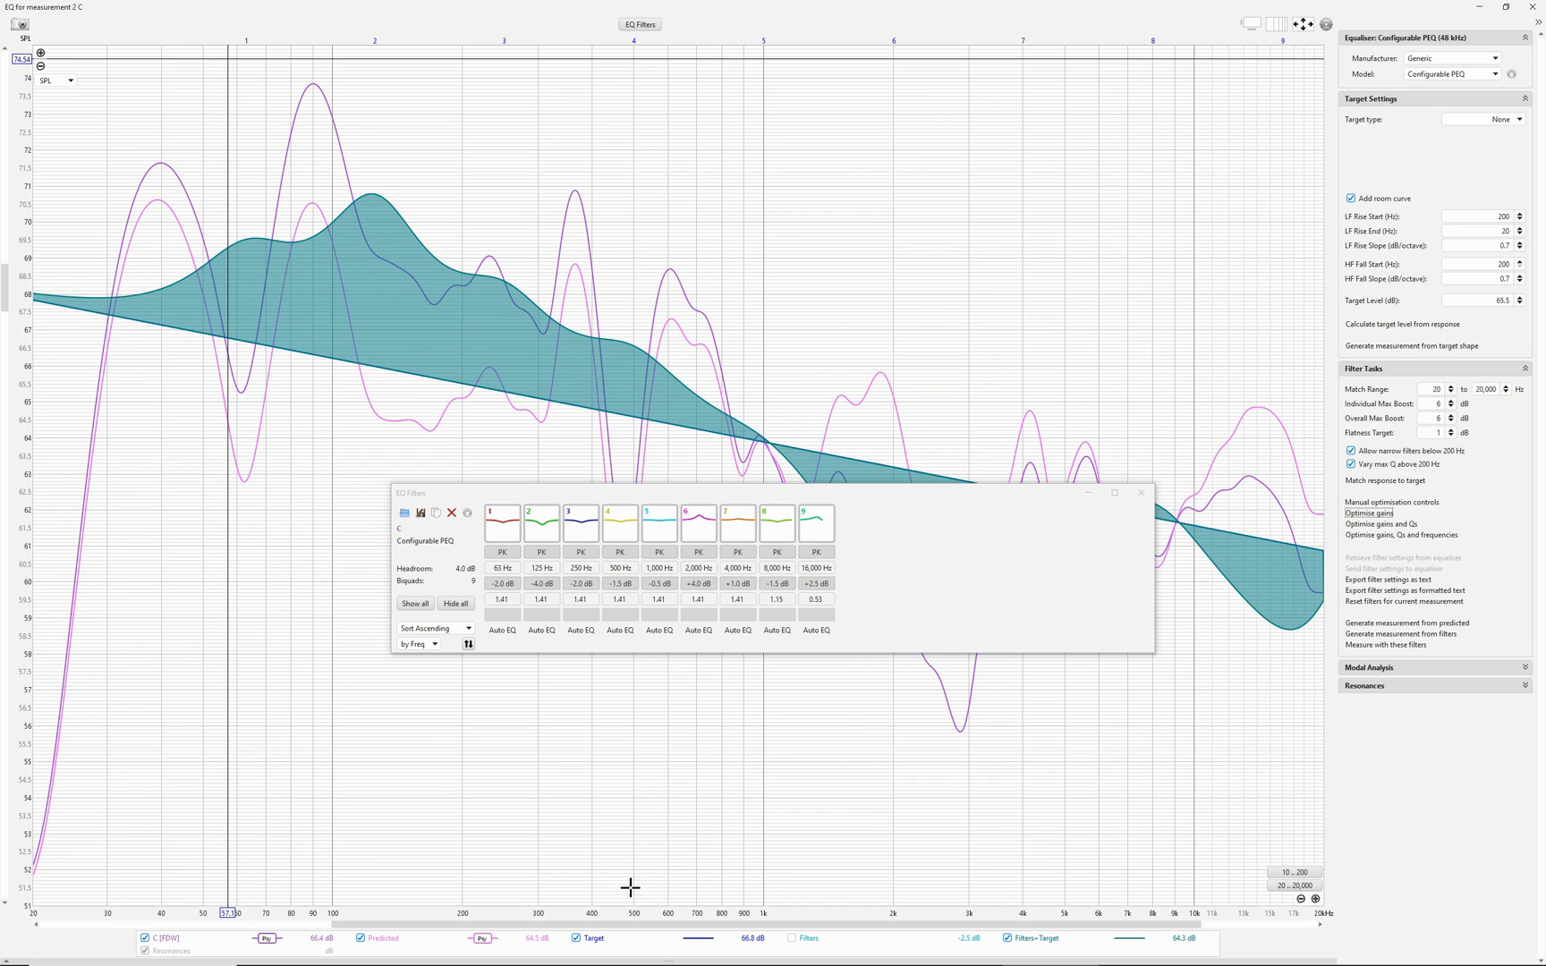
Step: Show the Filters curve on the EQ graph and hide the Filters+Target curve
click(800, 940)
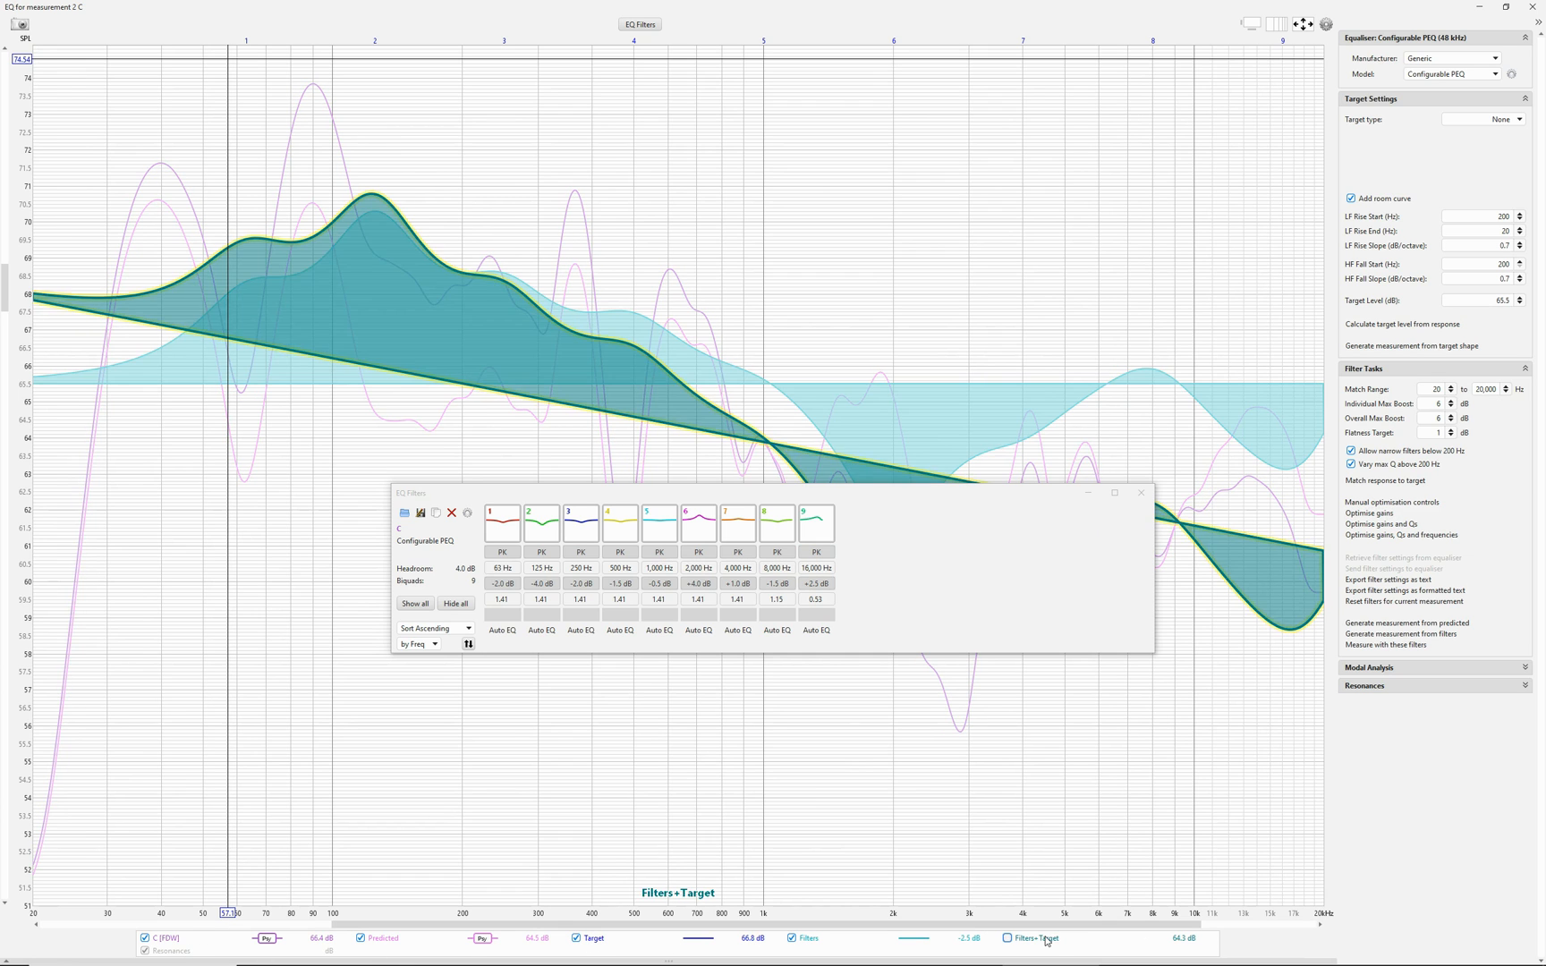
click(1007, 939)
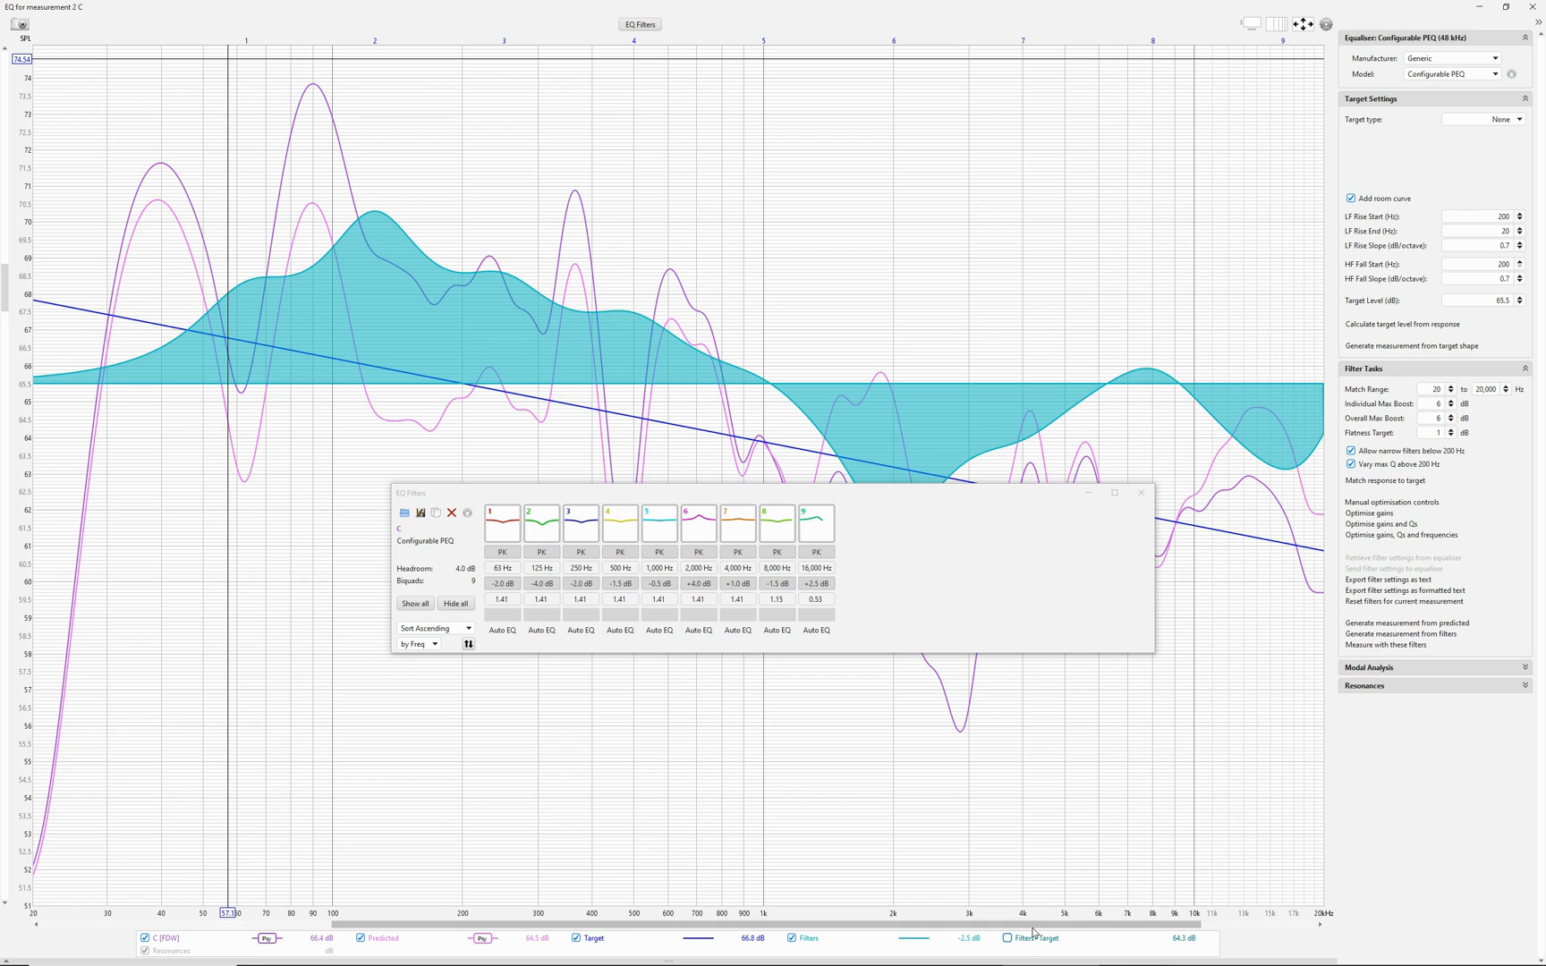
Step: Hide both the Filters and Filters+Target curves and move the EQ Filters window clear of the response curves
click(1008, 939)
click(791, 939)
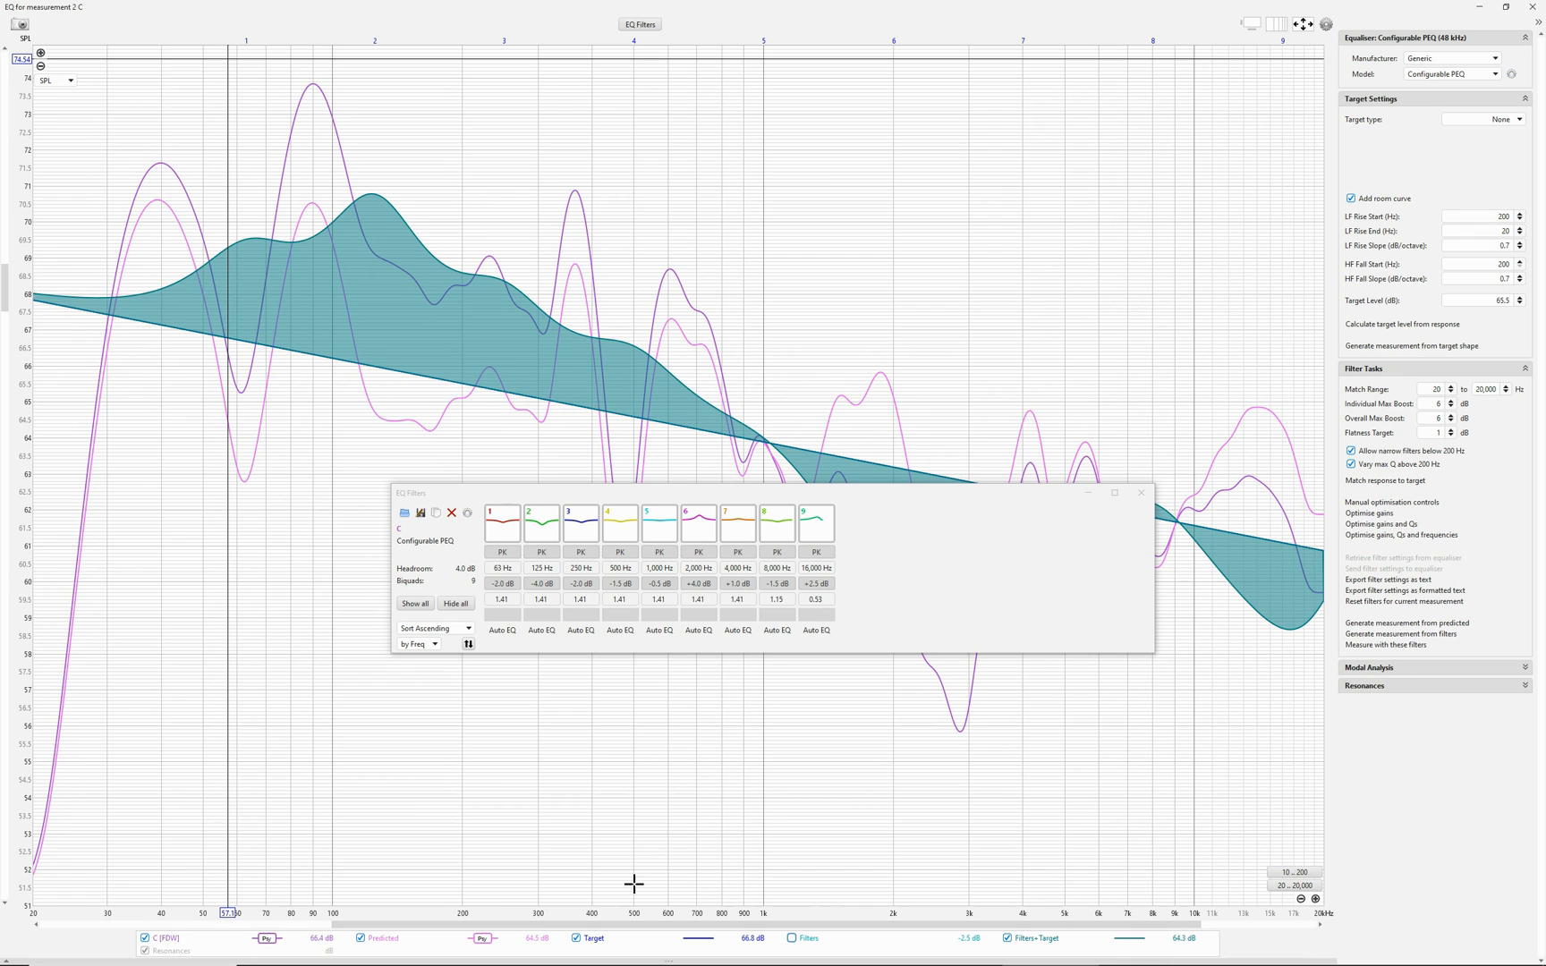
click(1007, 938)
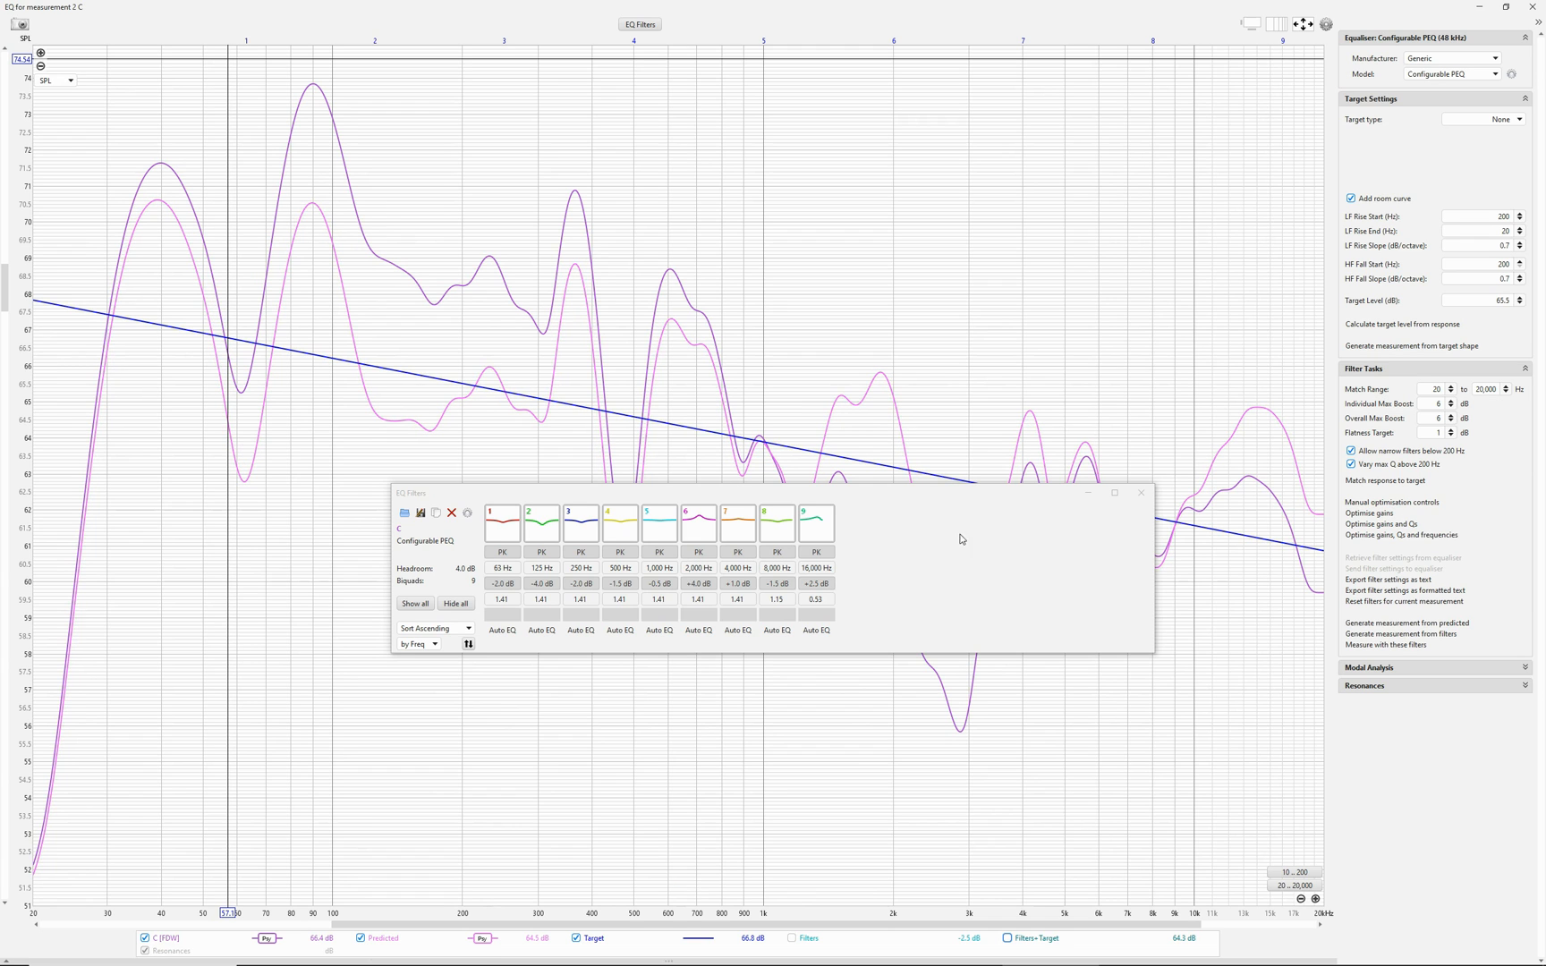
click(886, 545)
drag(868, 486, 595, 684)
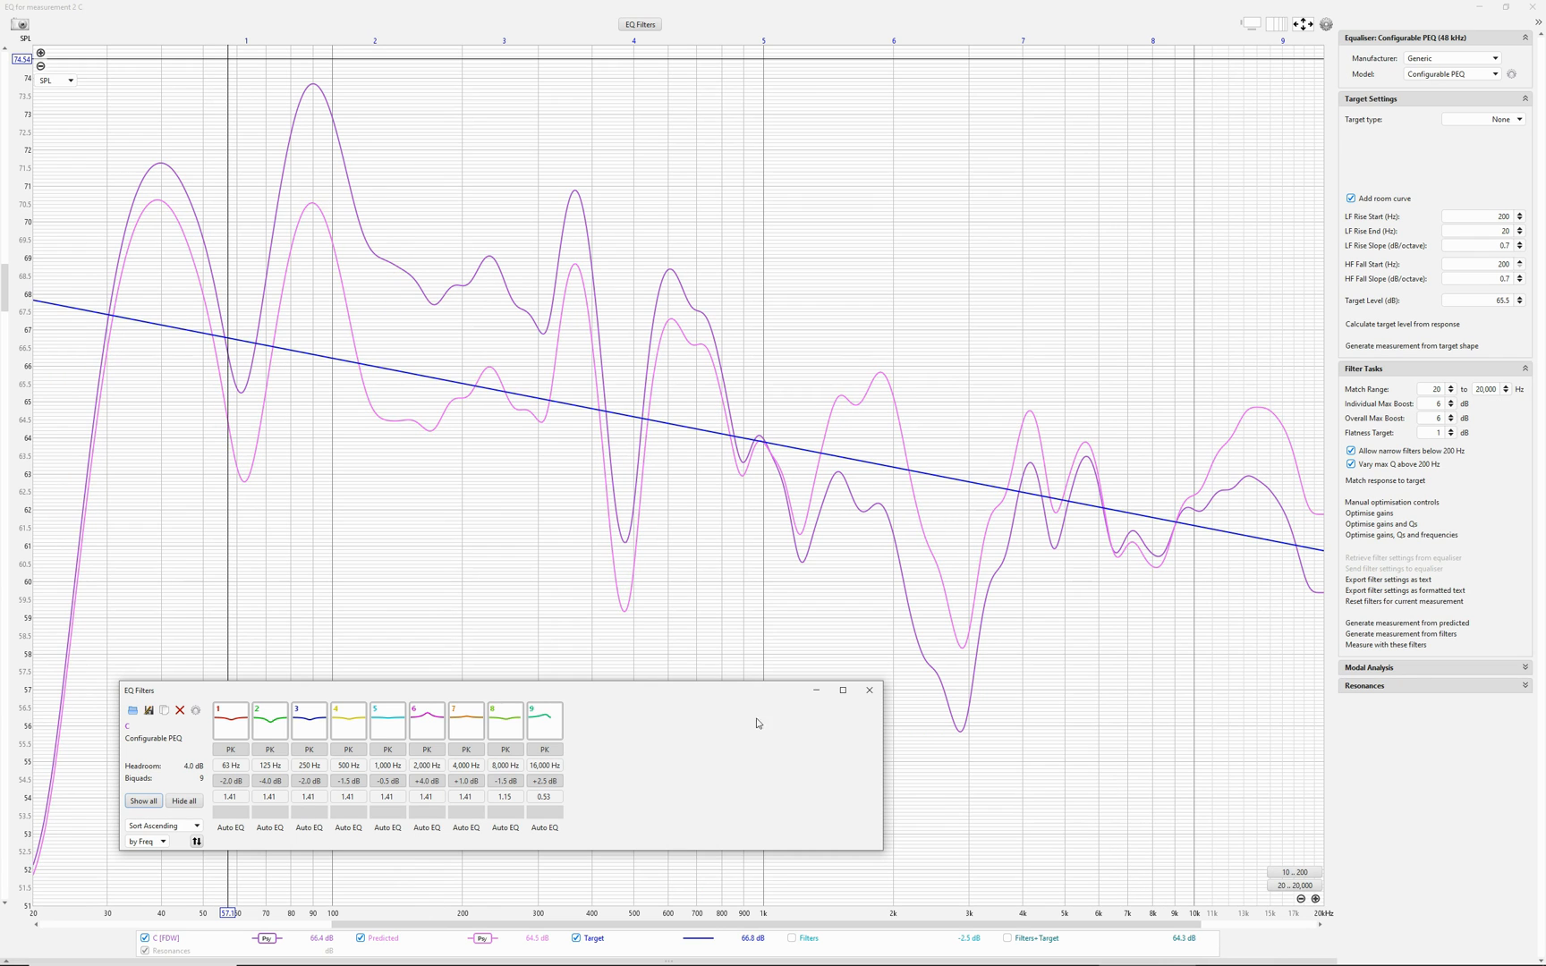
Step: Toggle the 16,000 Hz filter to compare the predicted response with and without it, leaving it disabled
click(550, 722)
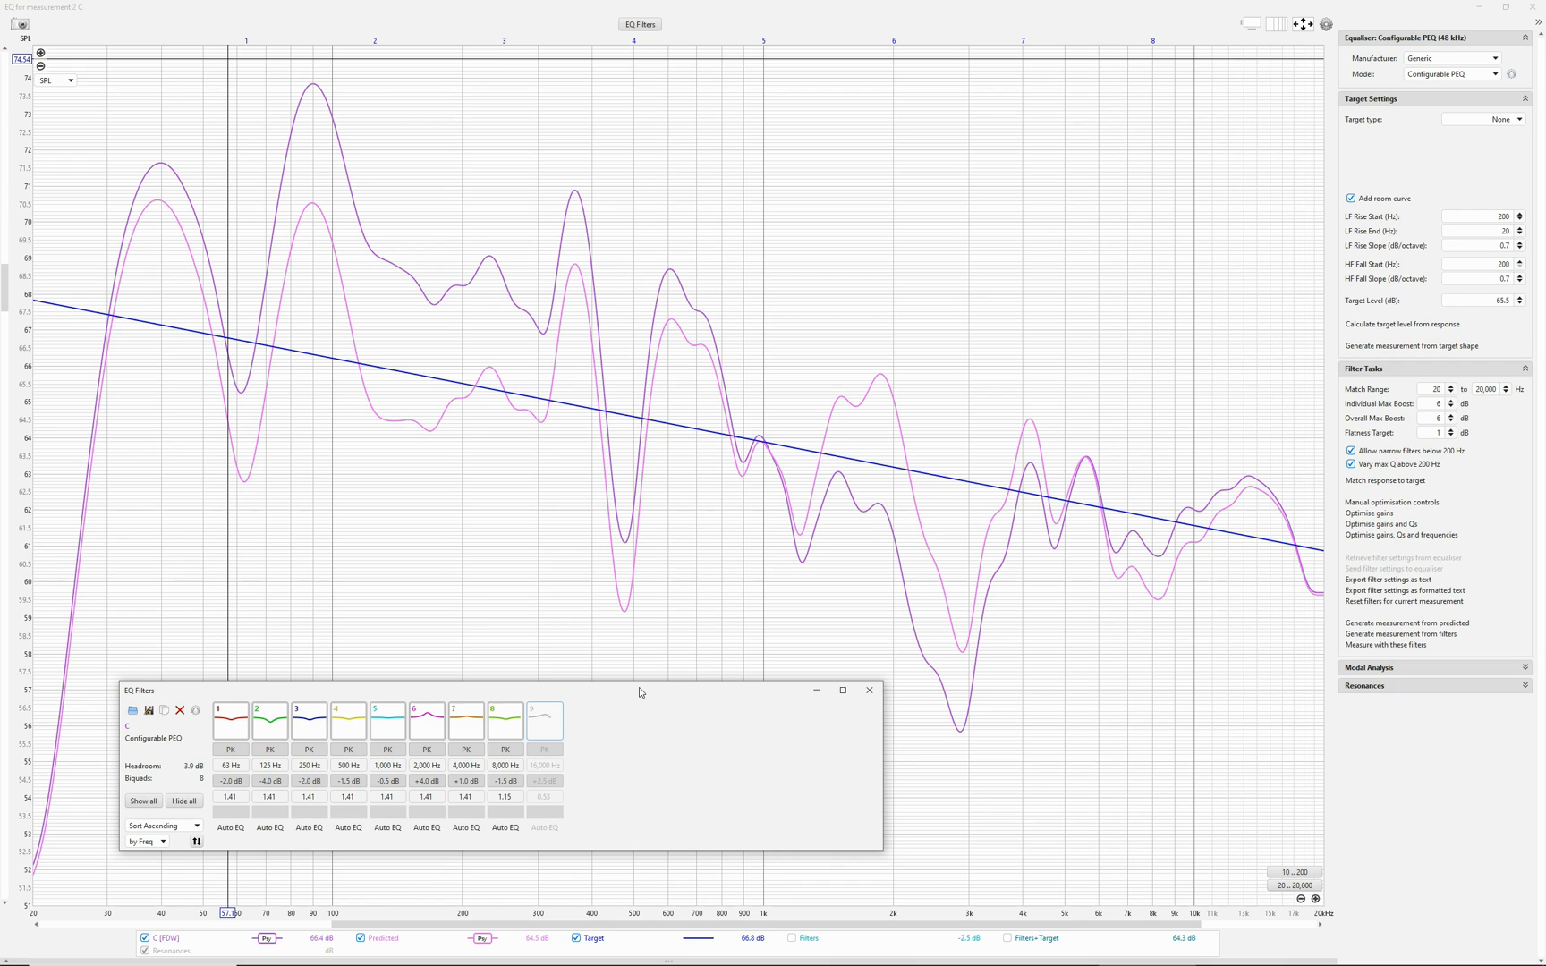
mouse_move(459, 733)
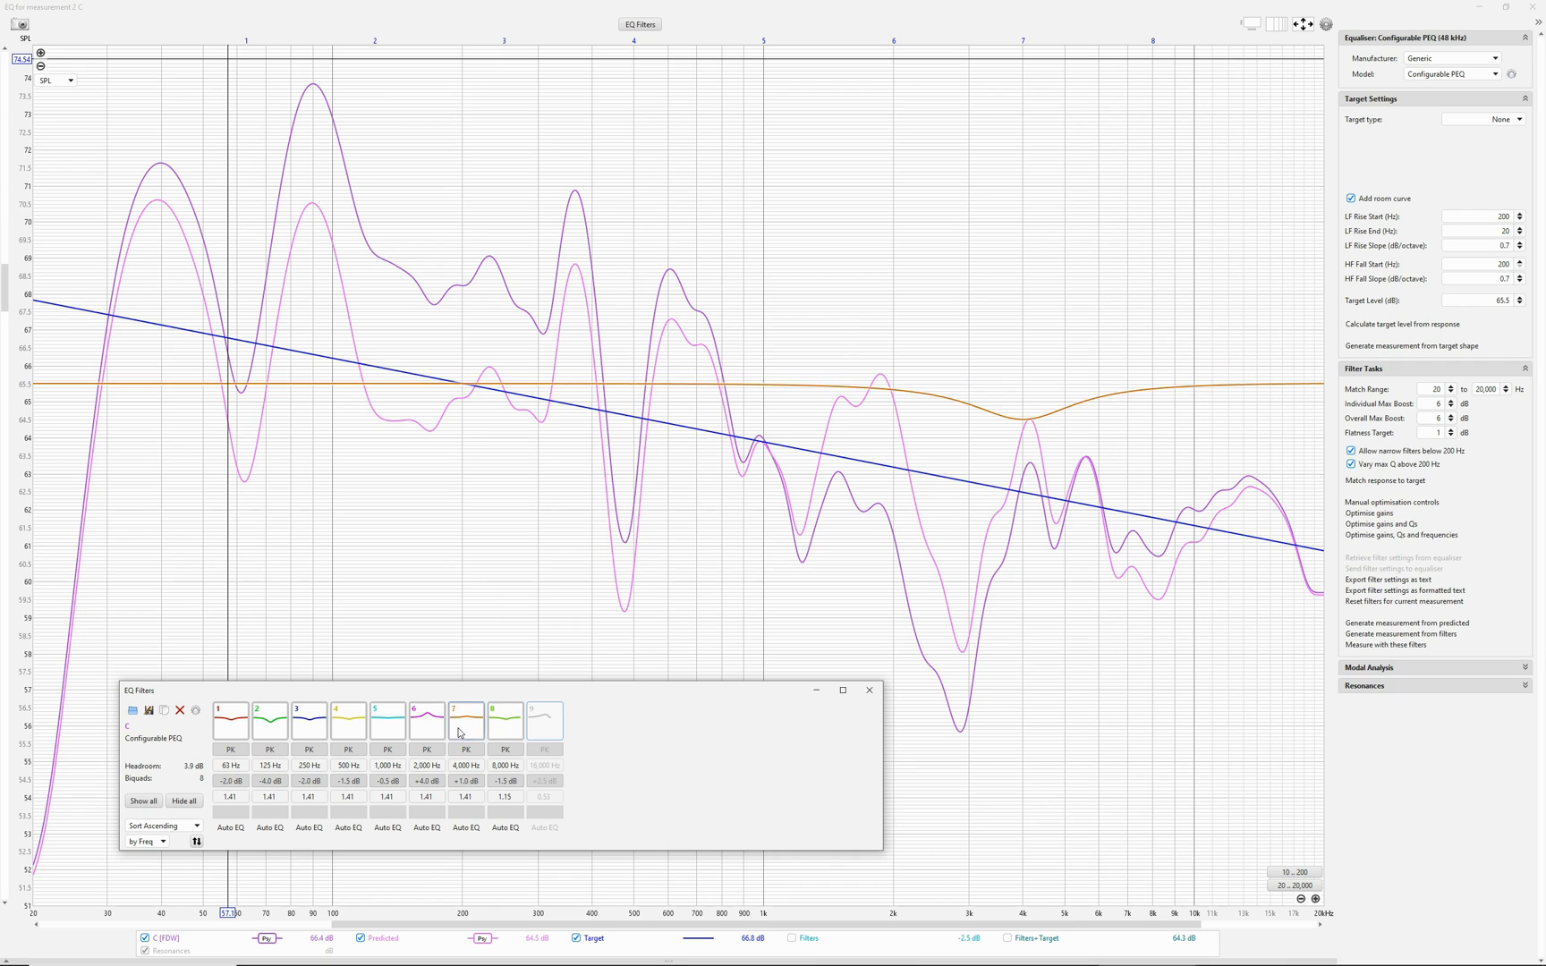
click(551, 733)
click(551, 733)
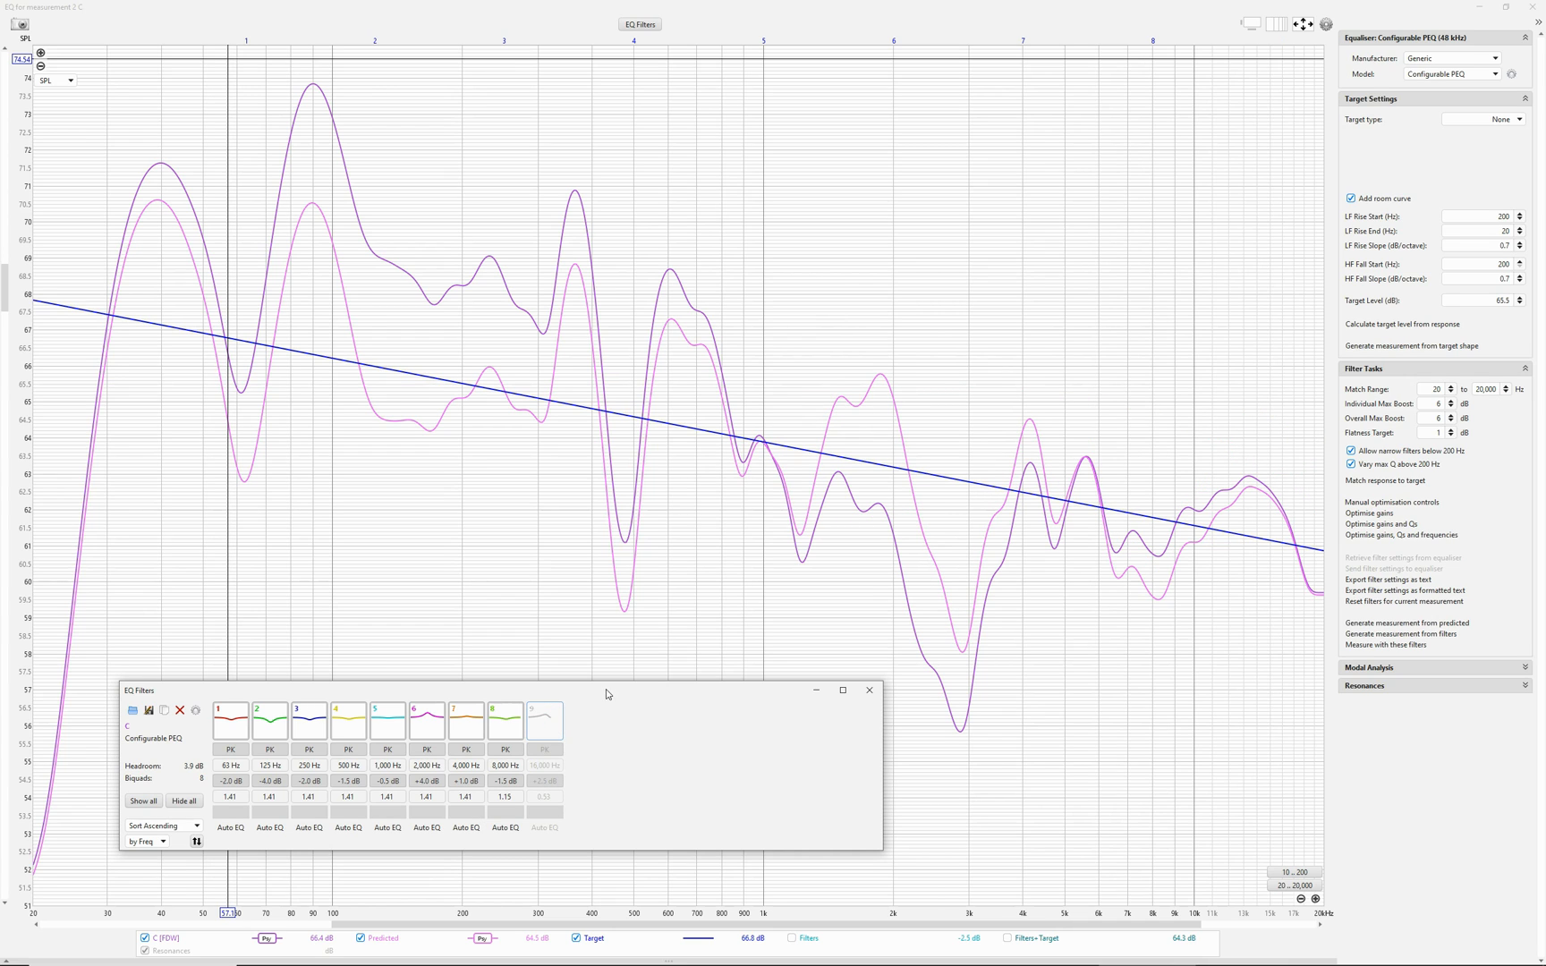
click(549, 718)
click(547, 722)
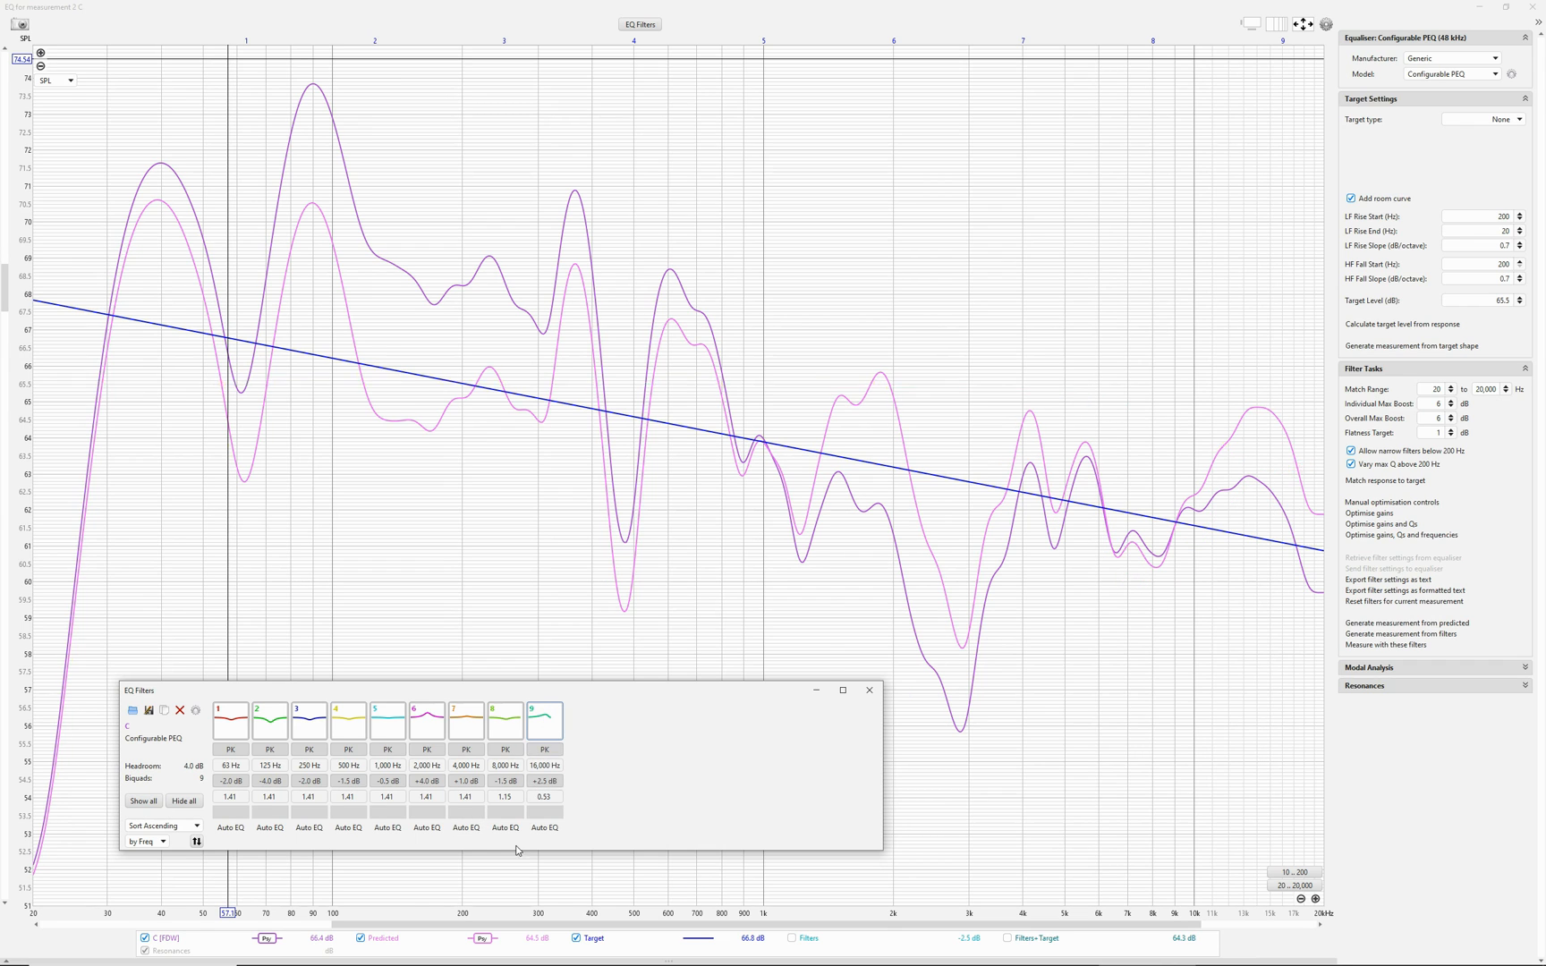
click(546, 724)
click(542, 727)
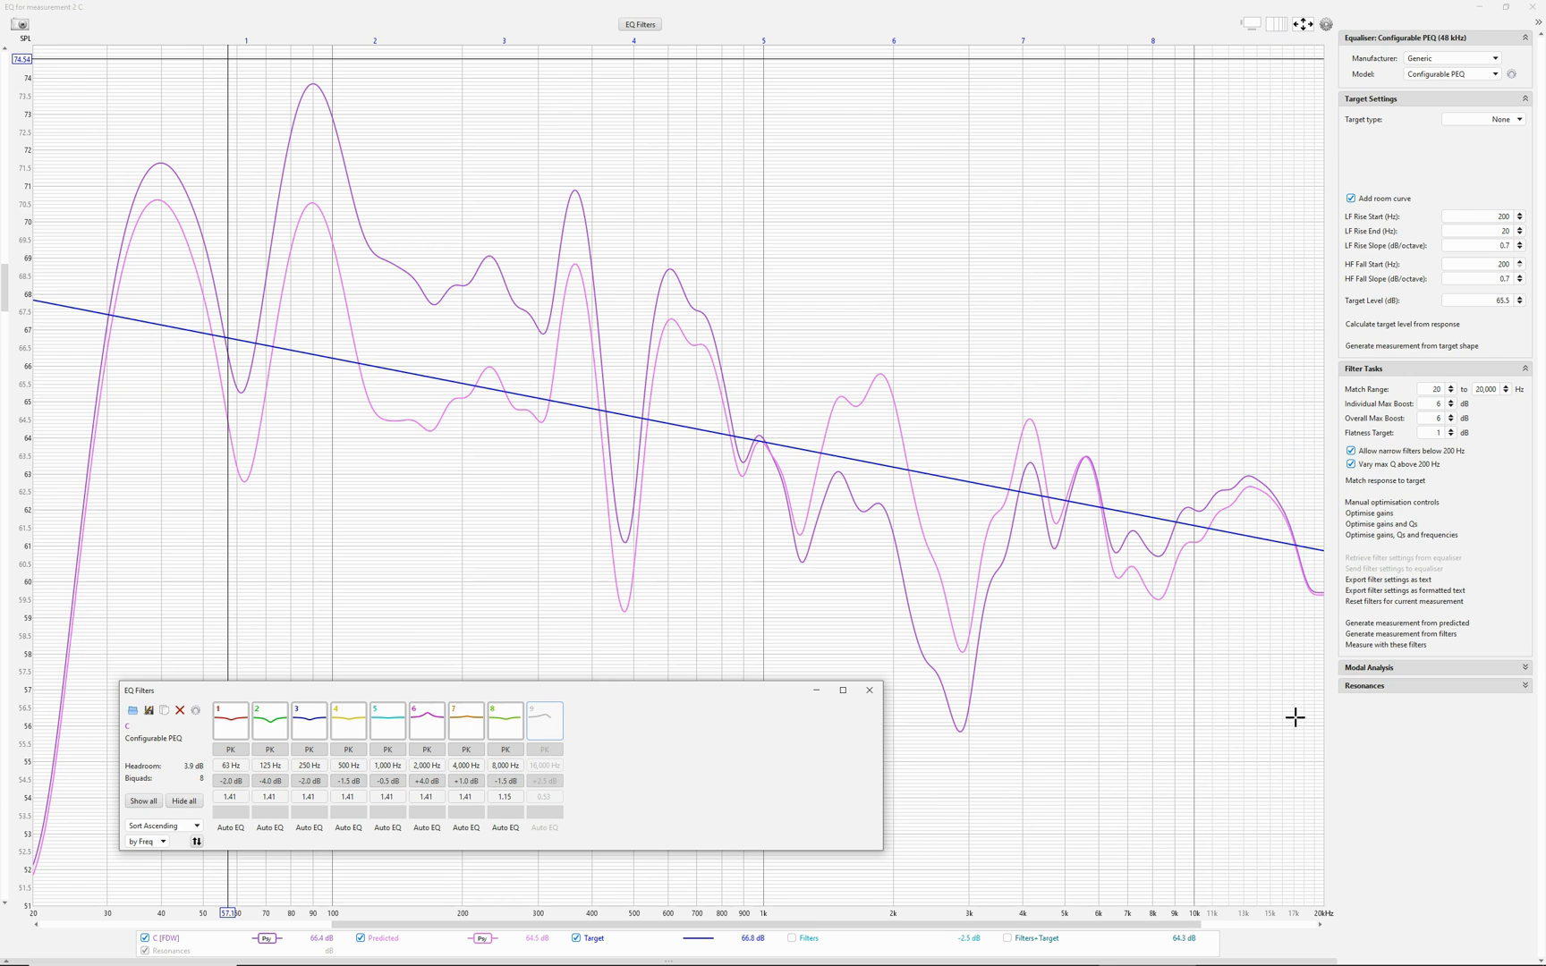
Step: Switch to the Marantz SR6015 web interface in Chrome and go from the speaker distances to the Audio settings
mouse_move(1020, 956)
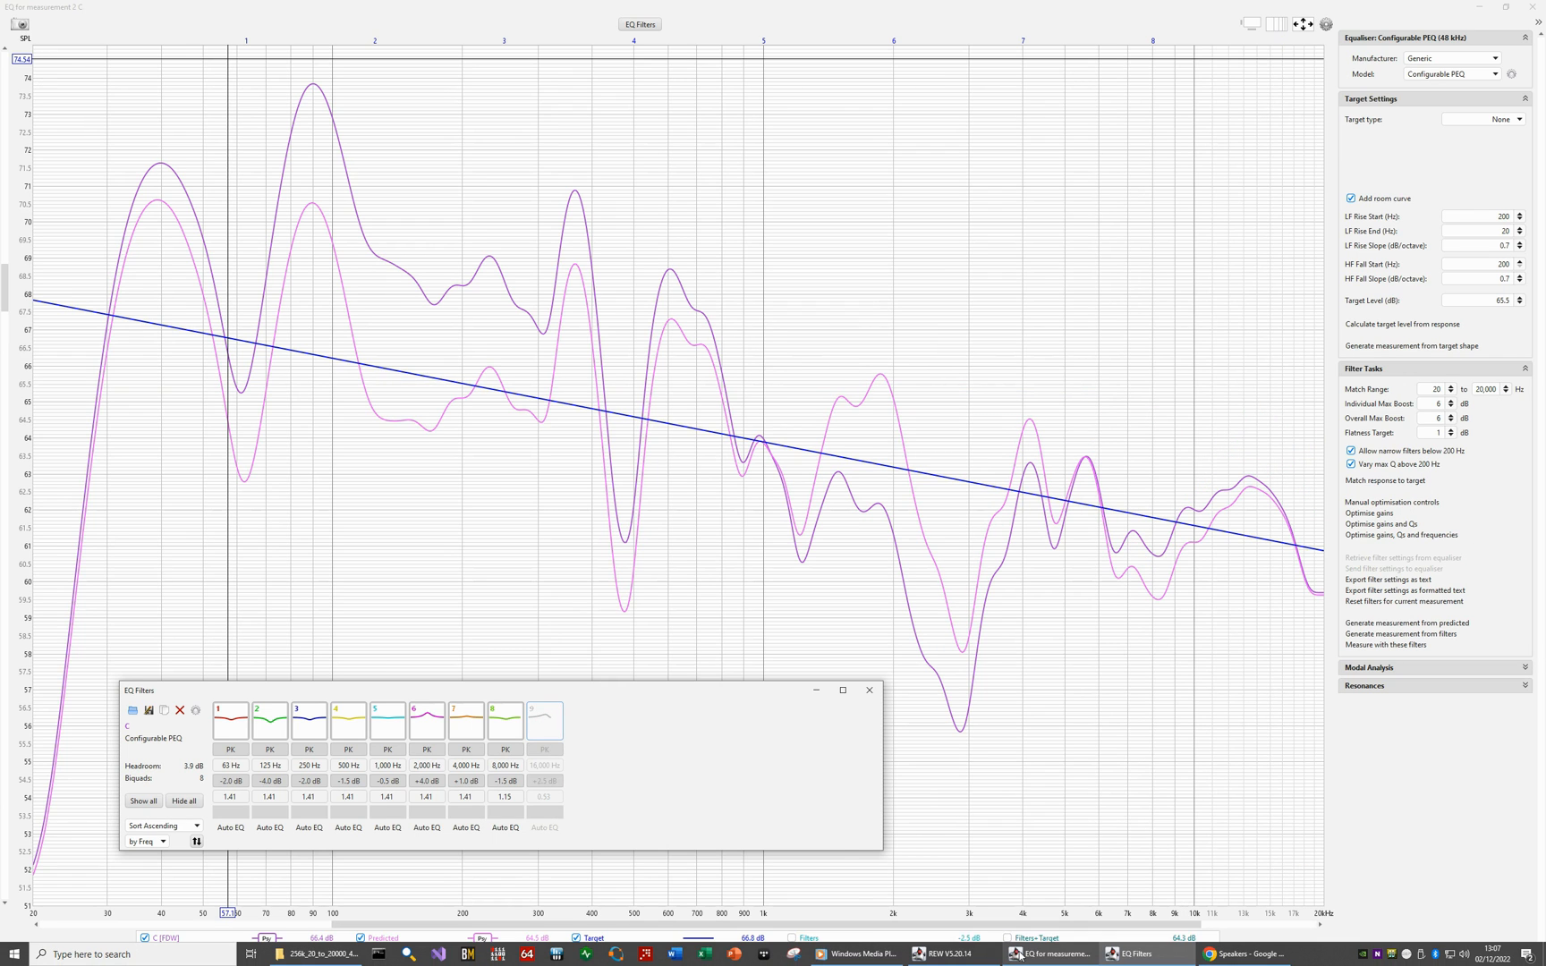
click(1243, 954)
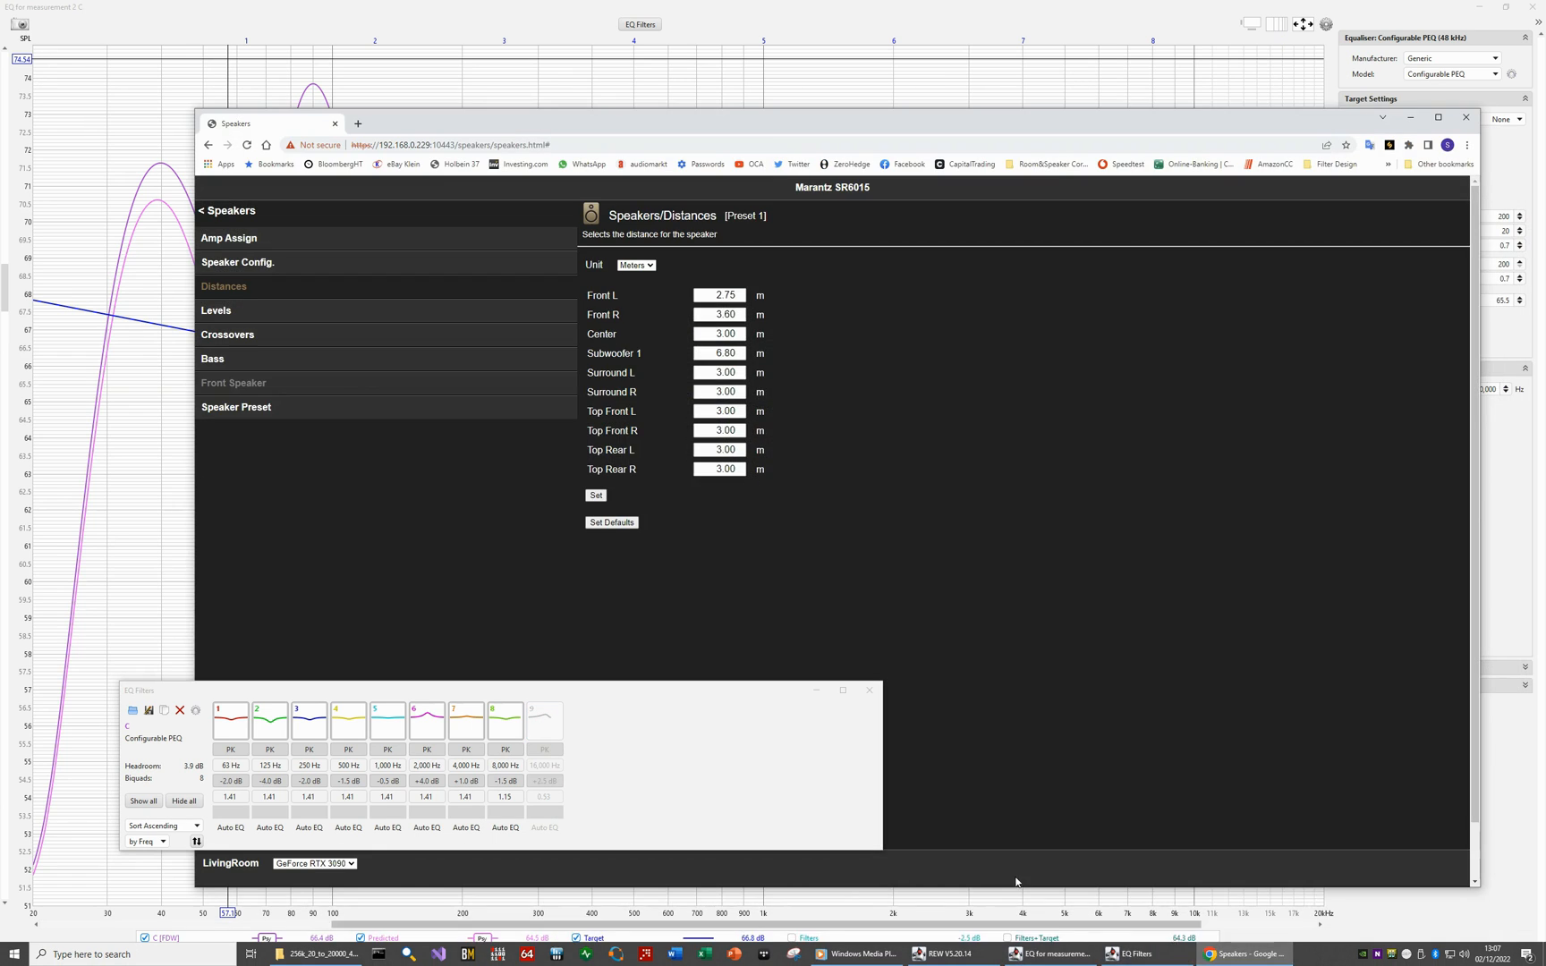
click(234, 217)
click(236, 244)
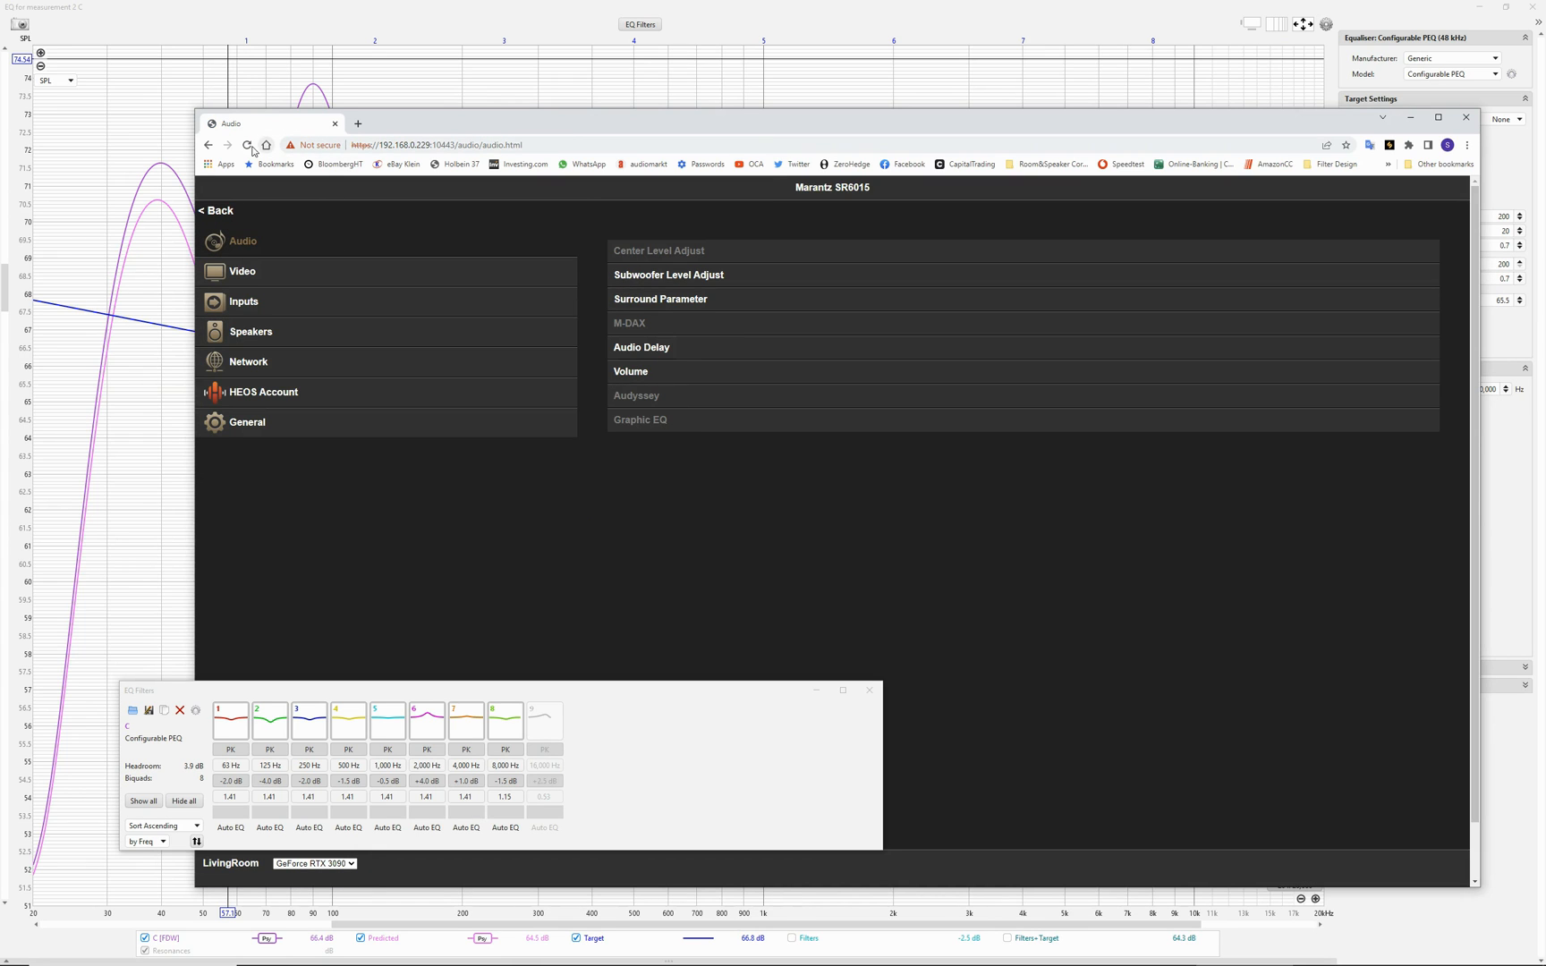
Step: Play the 256k_20_to_20000_48k_FL sweep in Windows Media Player, minimise the player and reload the receiver's Audio page
mouse_move(875, 964)
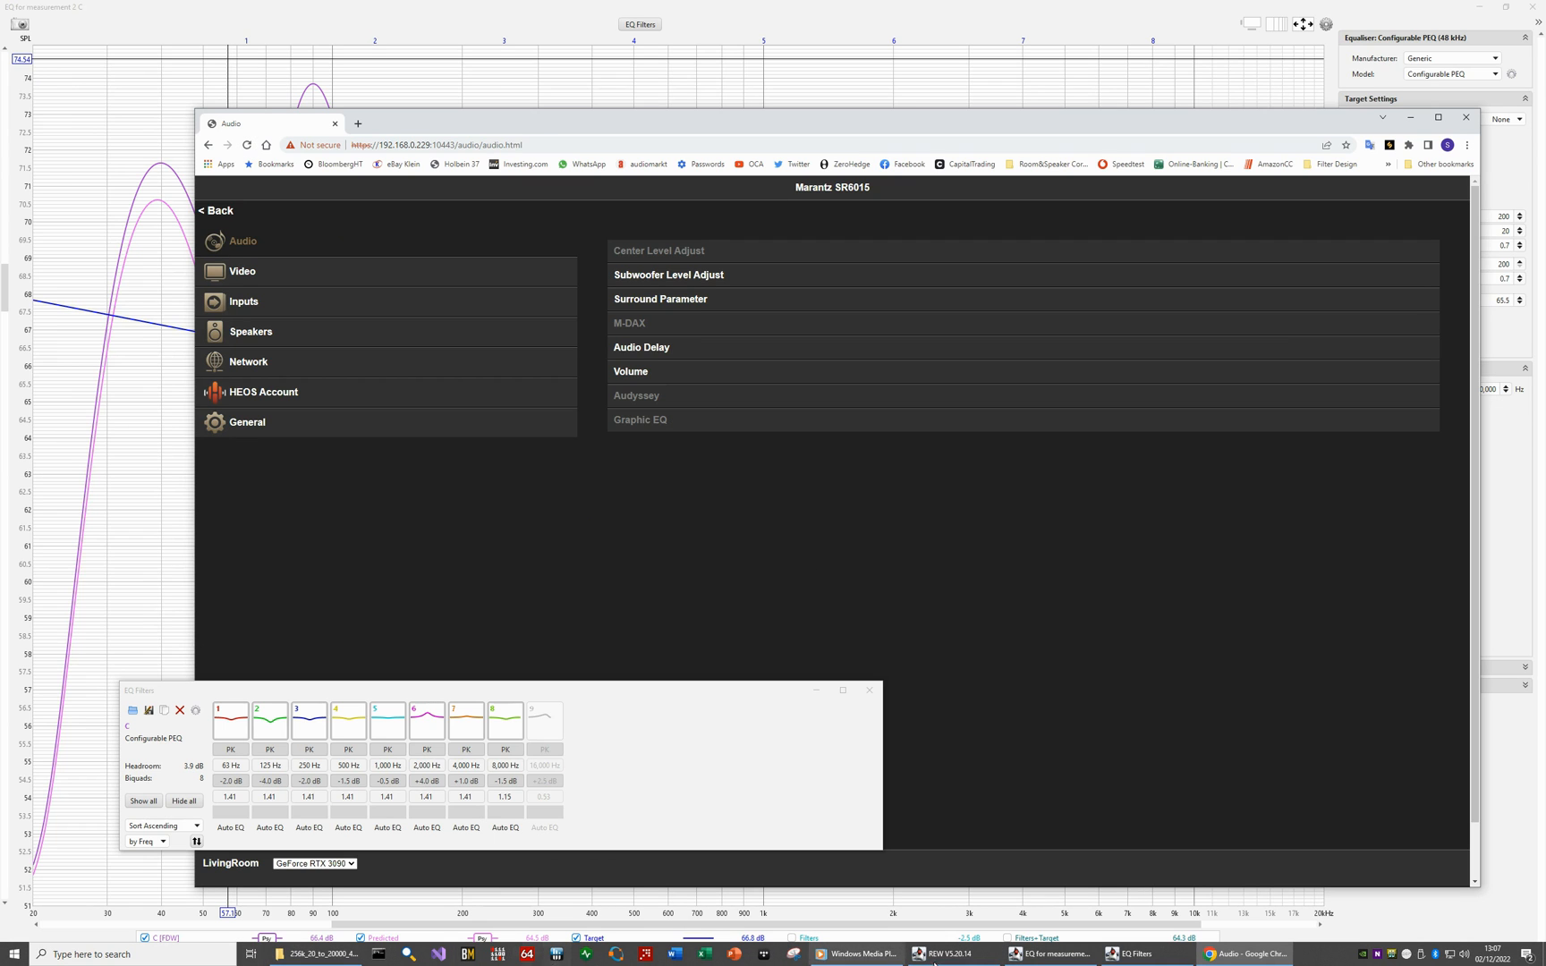
click(854, 956)
click(576, 271)
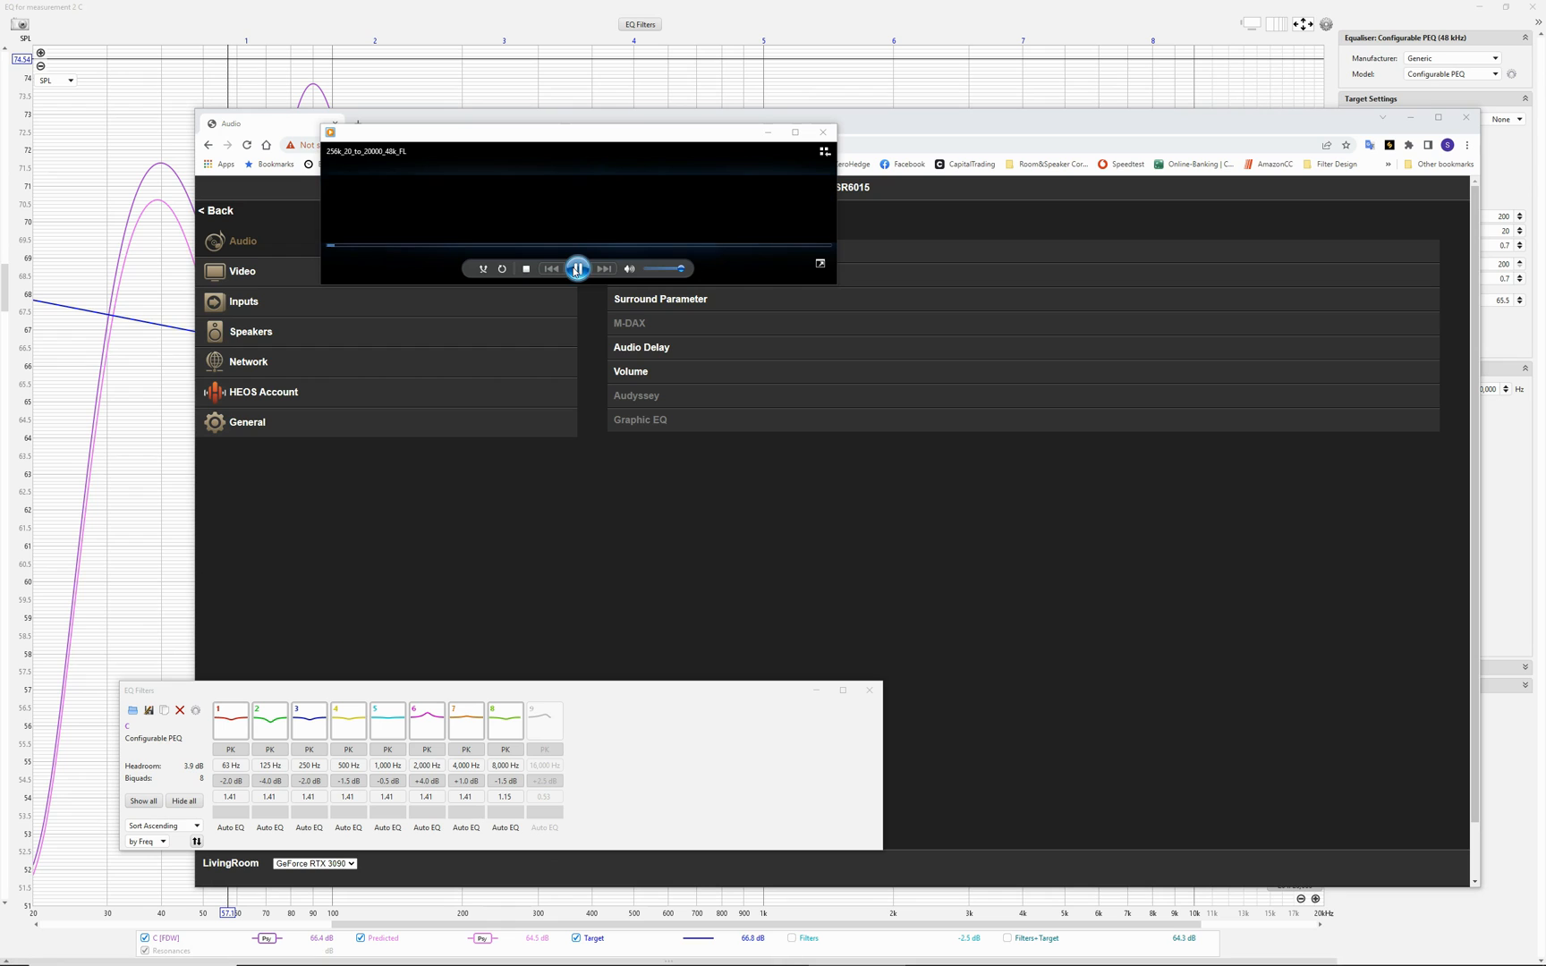
click(767, 132)
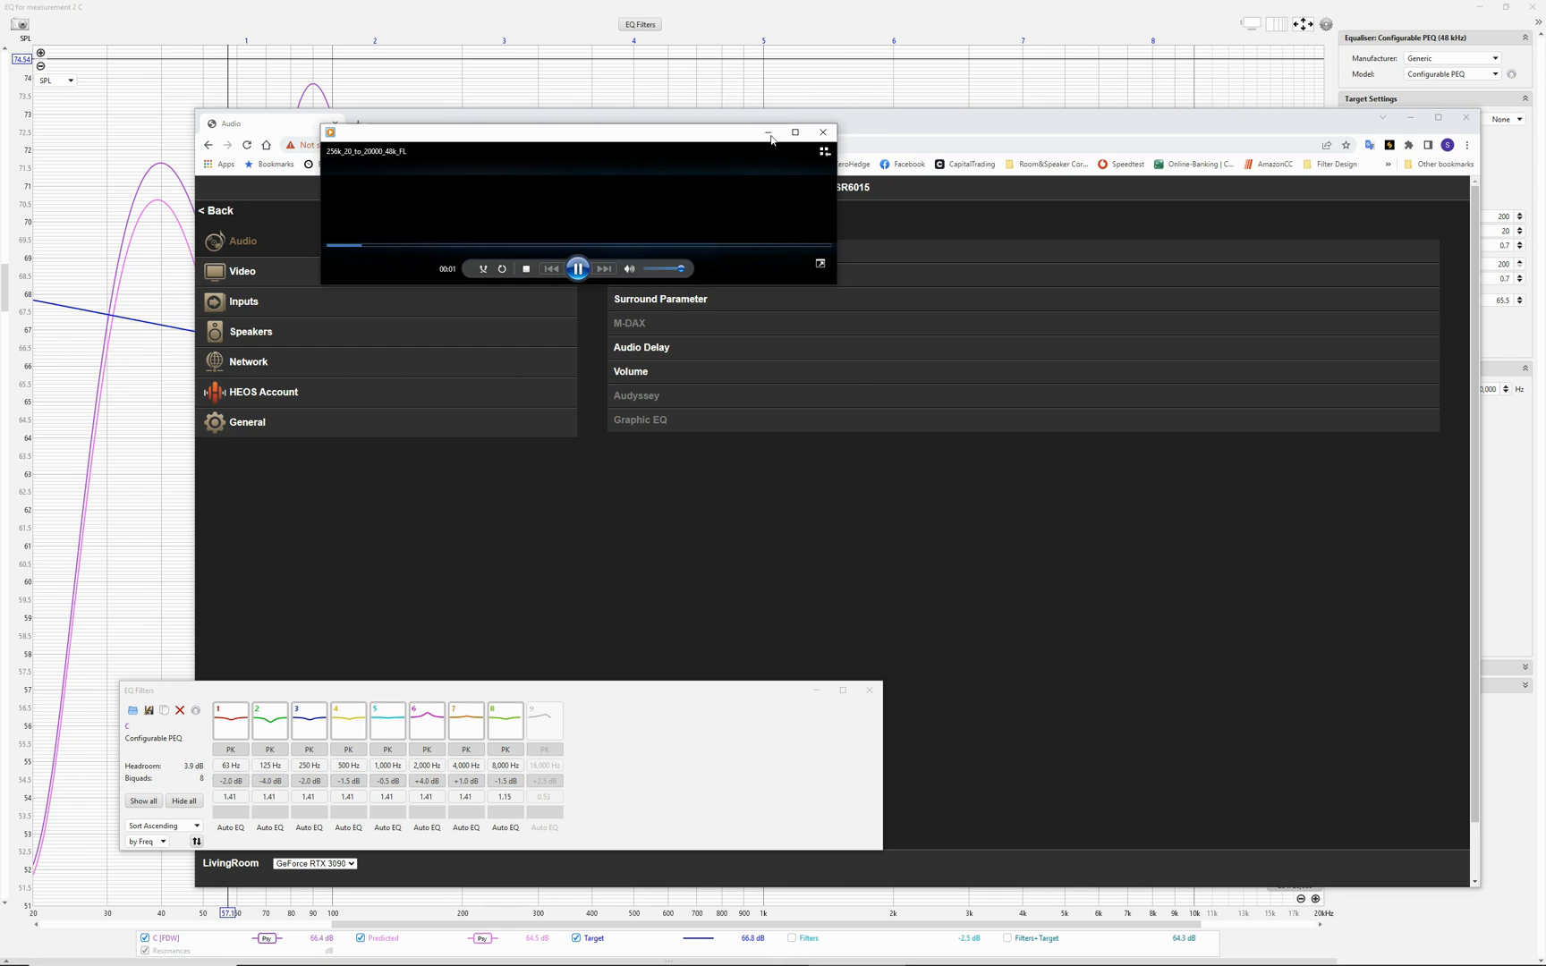
click(247, 145)
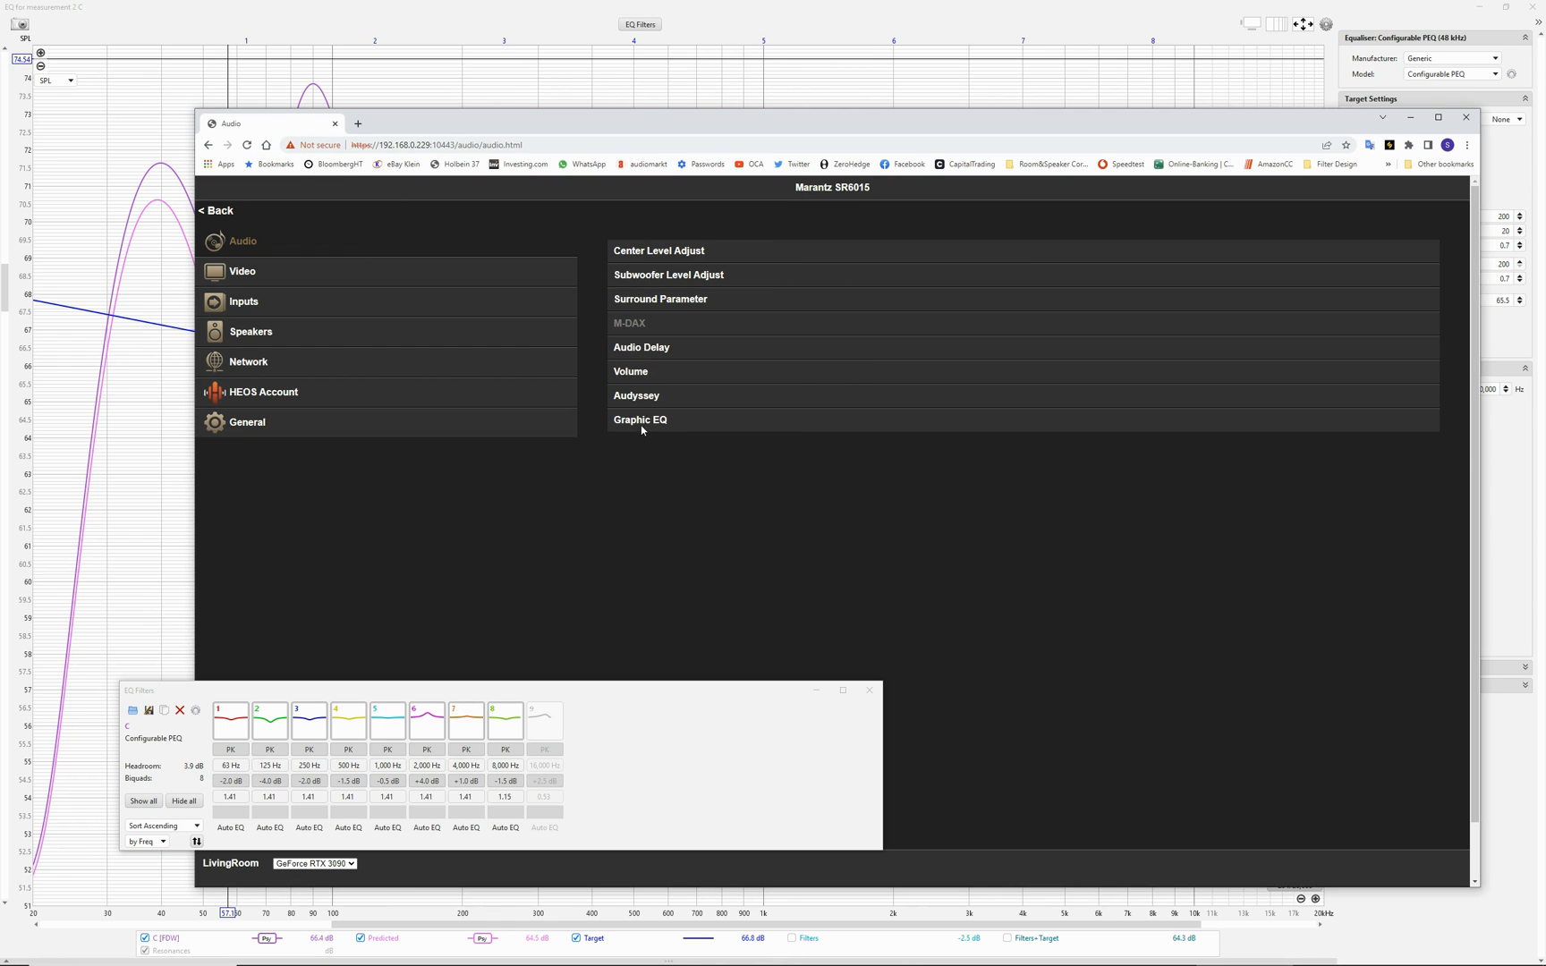
Step: Open the receiver's Graphic EQ settings and choose Center as the speaker to adjust
click(641, 426)
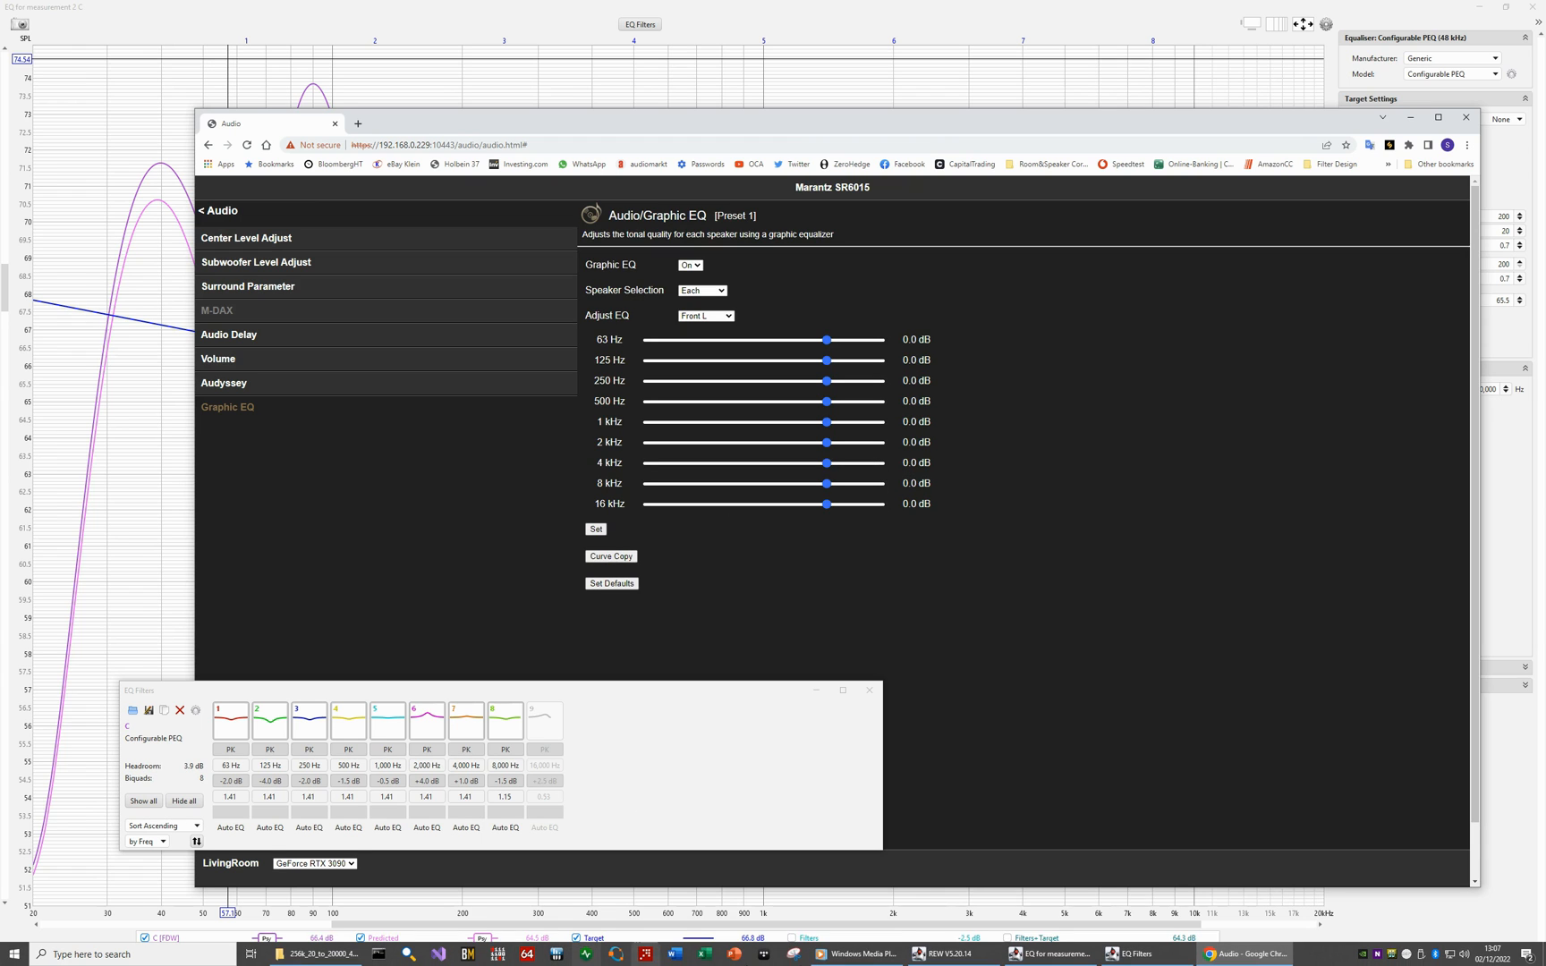
click(857, 954)
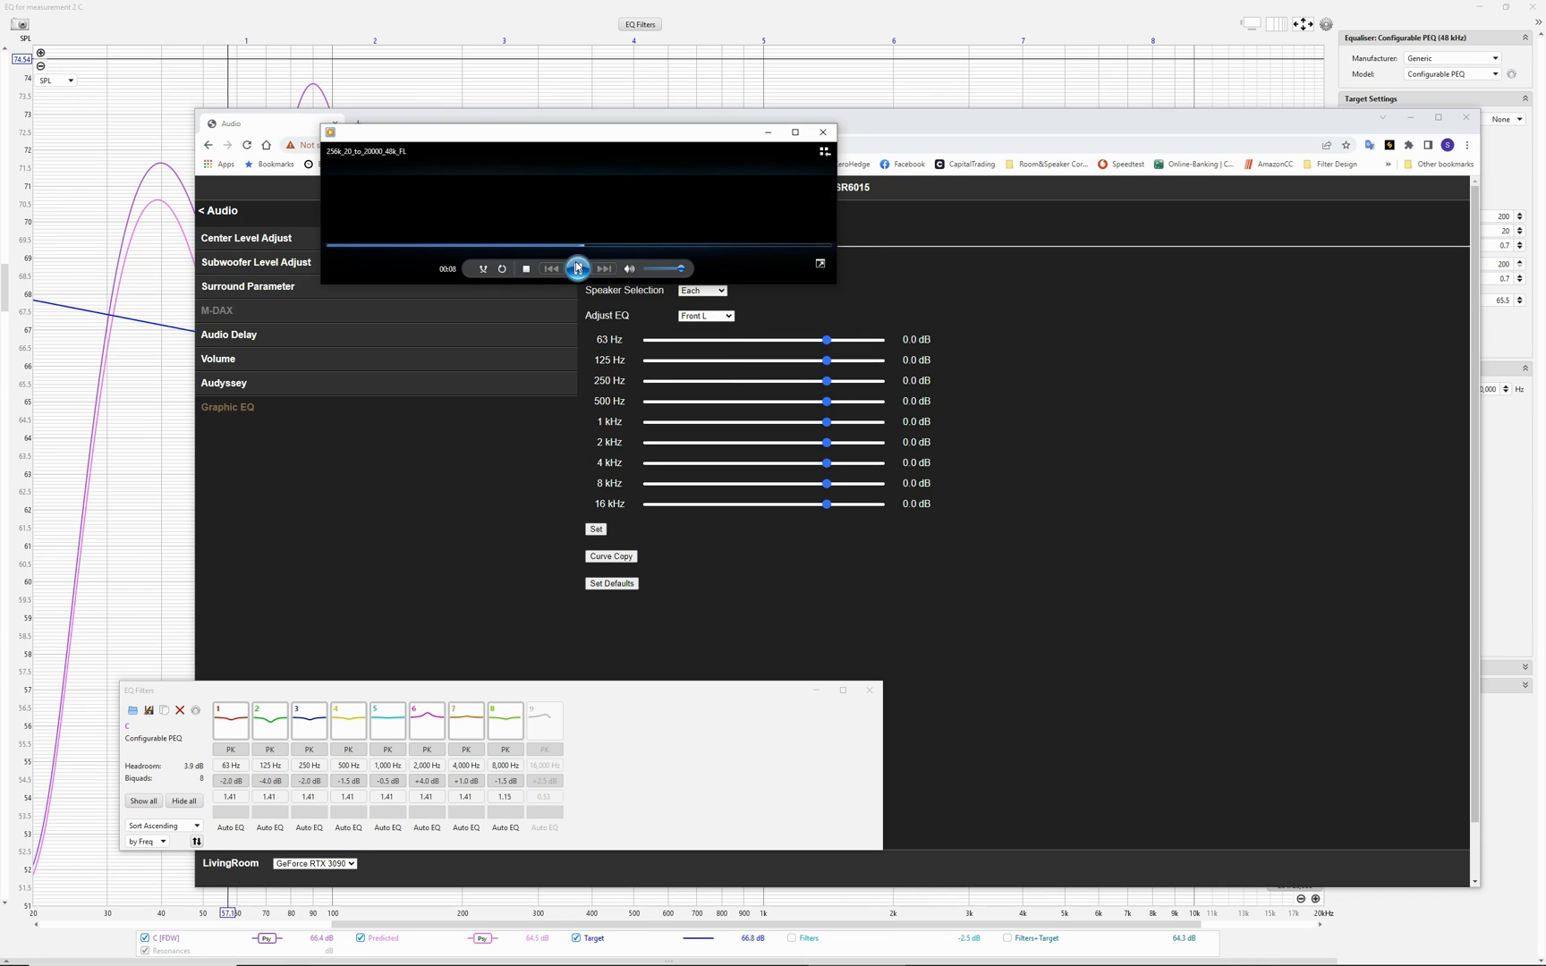
click(763, 131)
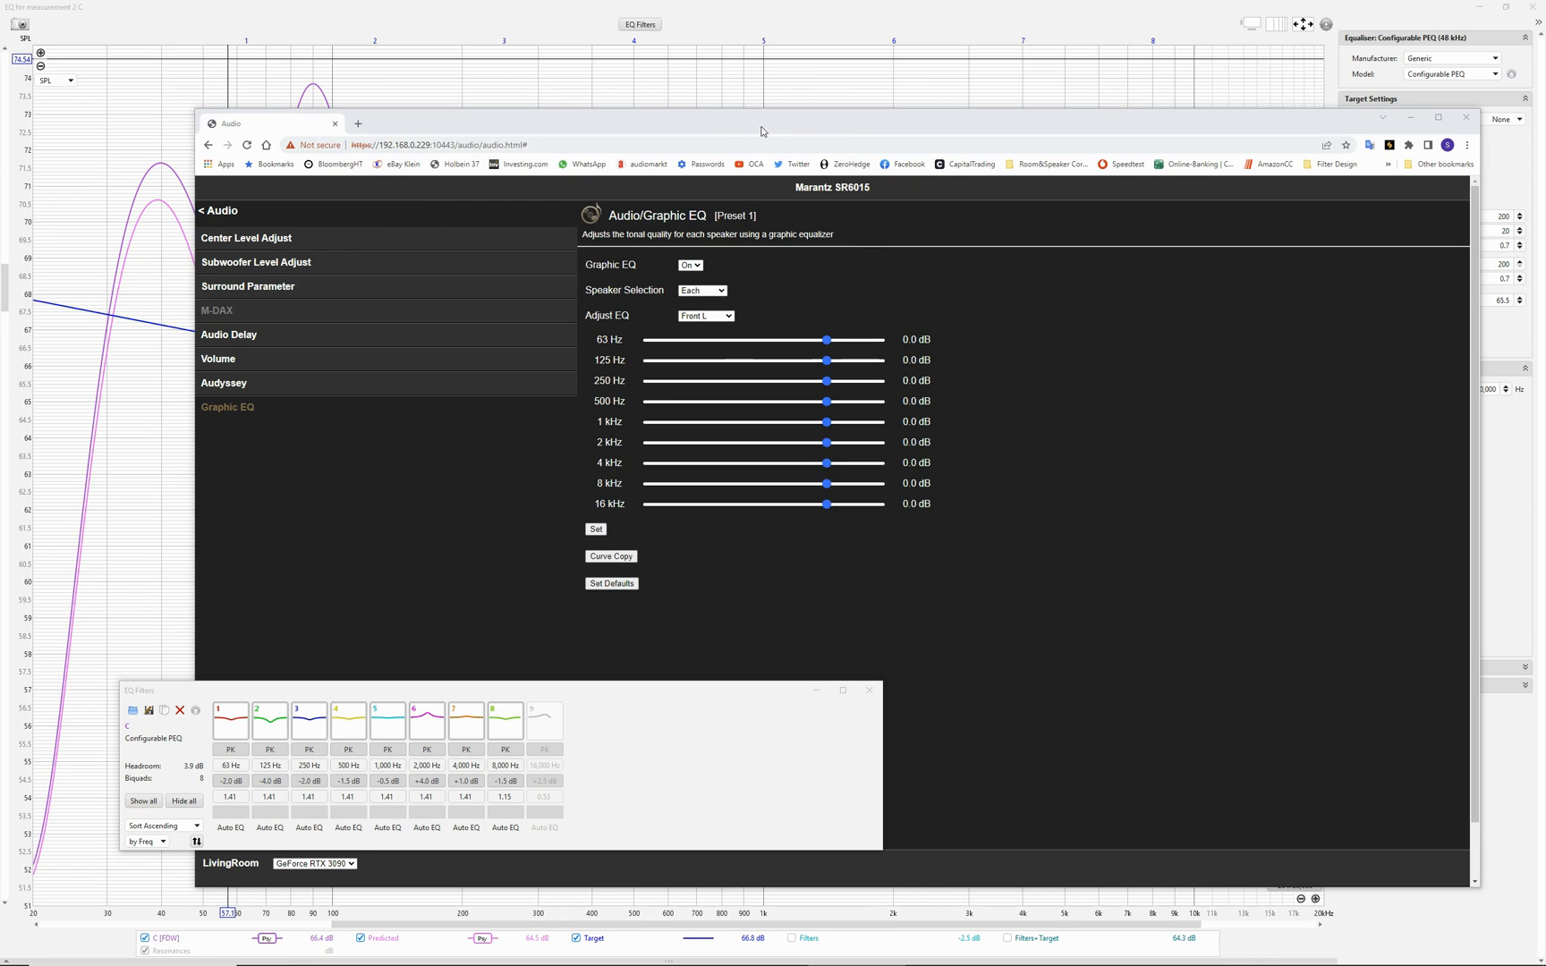
click(717, 318)
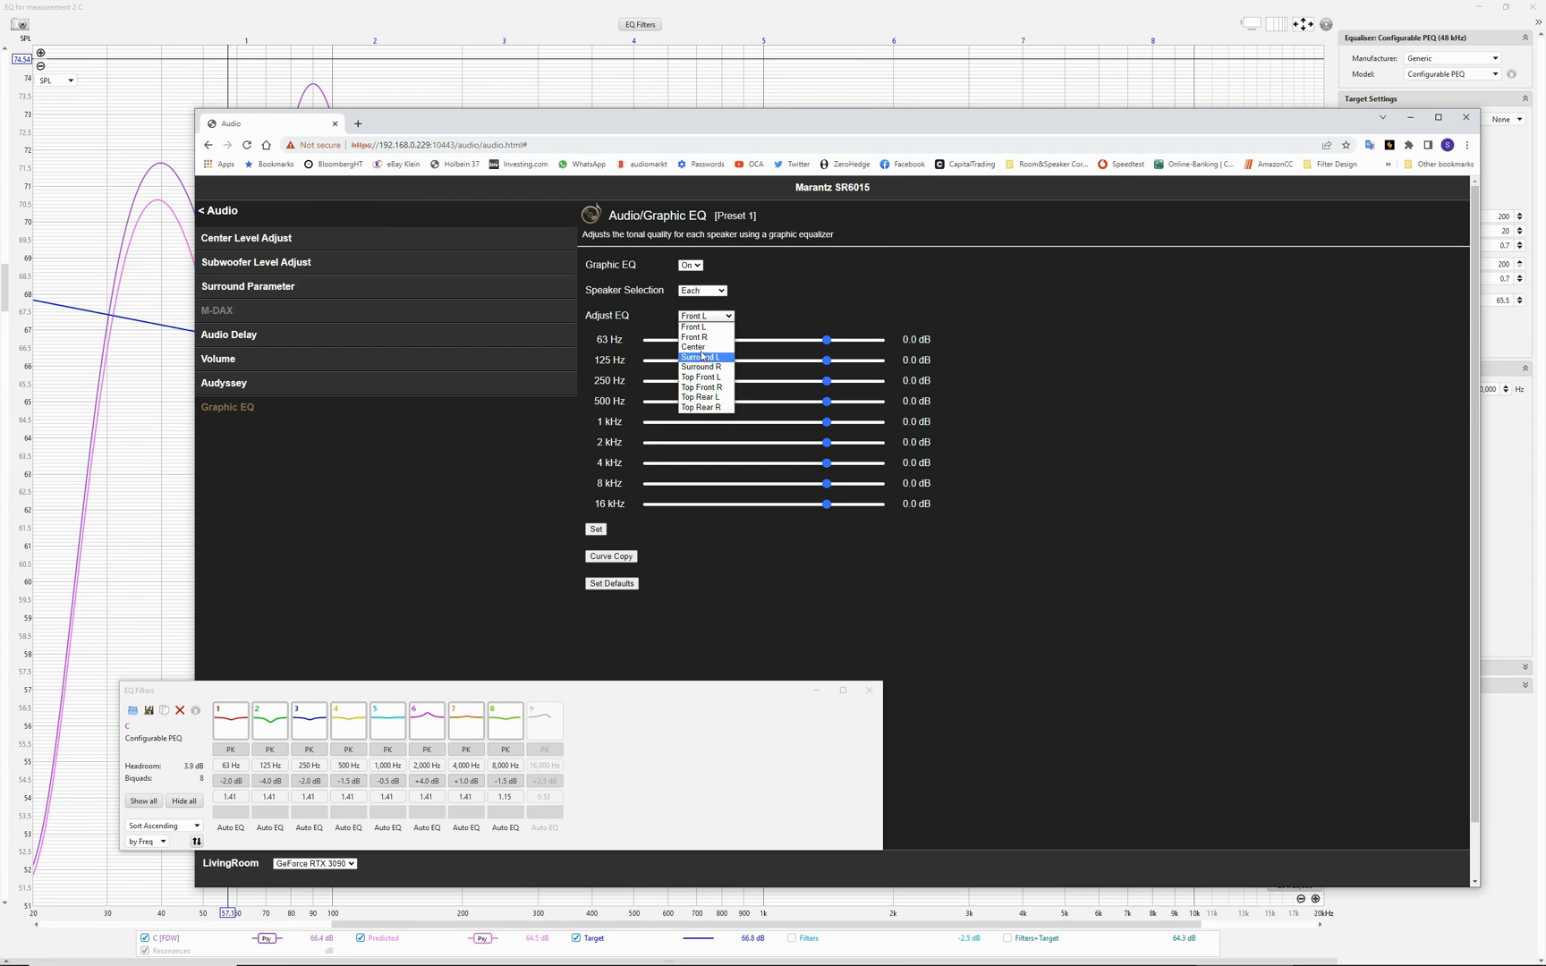
click(702, 347)
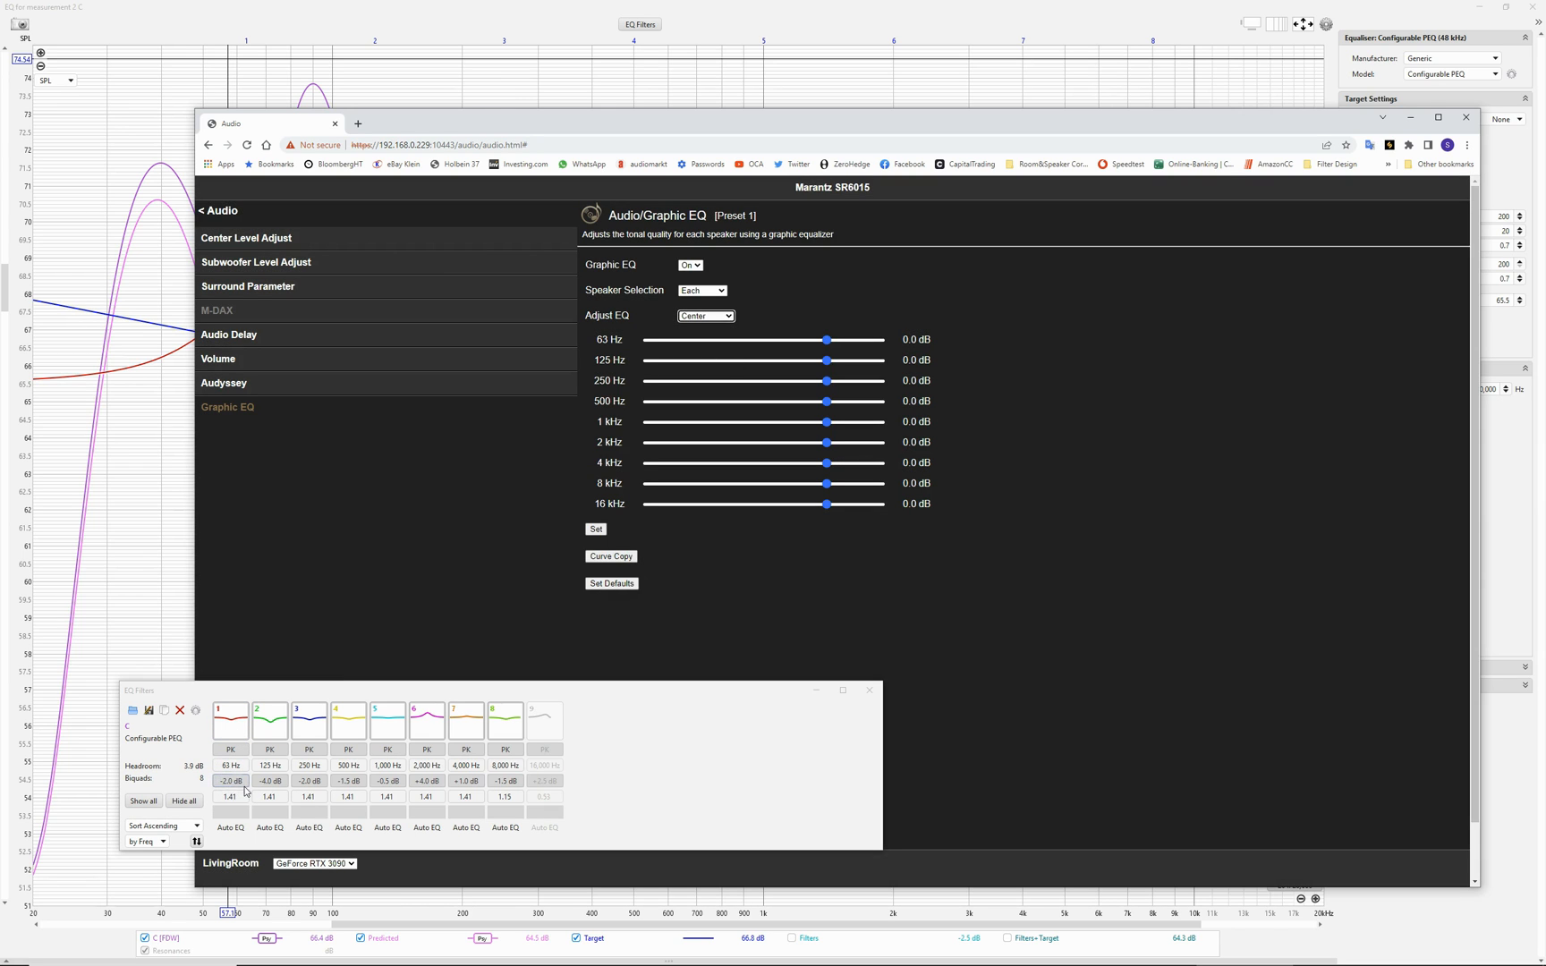
Step: Set the Center gains from 63 Hz to 4 kHz to -2.0, -4.0, -2.0, -1.5, -0.5, +4.0 and +1.0 dB
drag(826, 340, 808, 341)
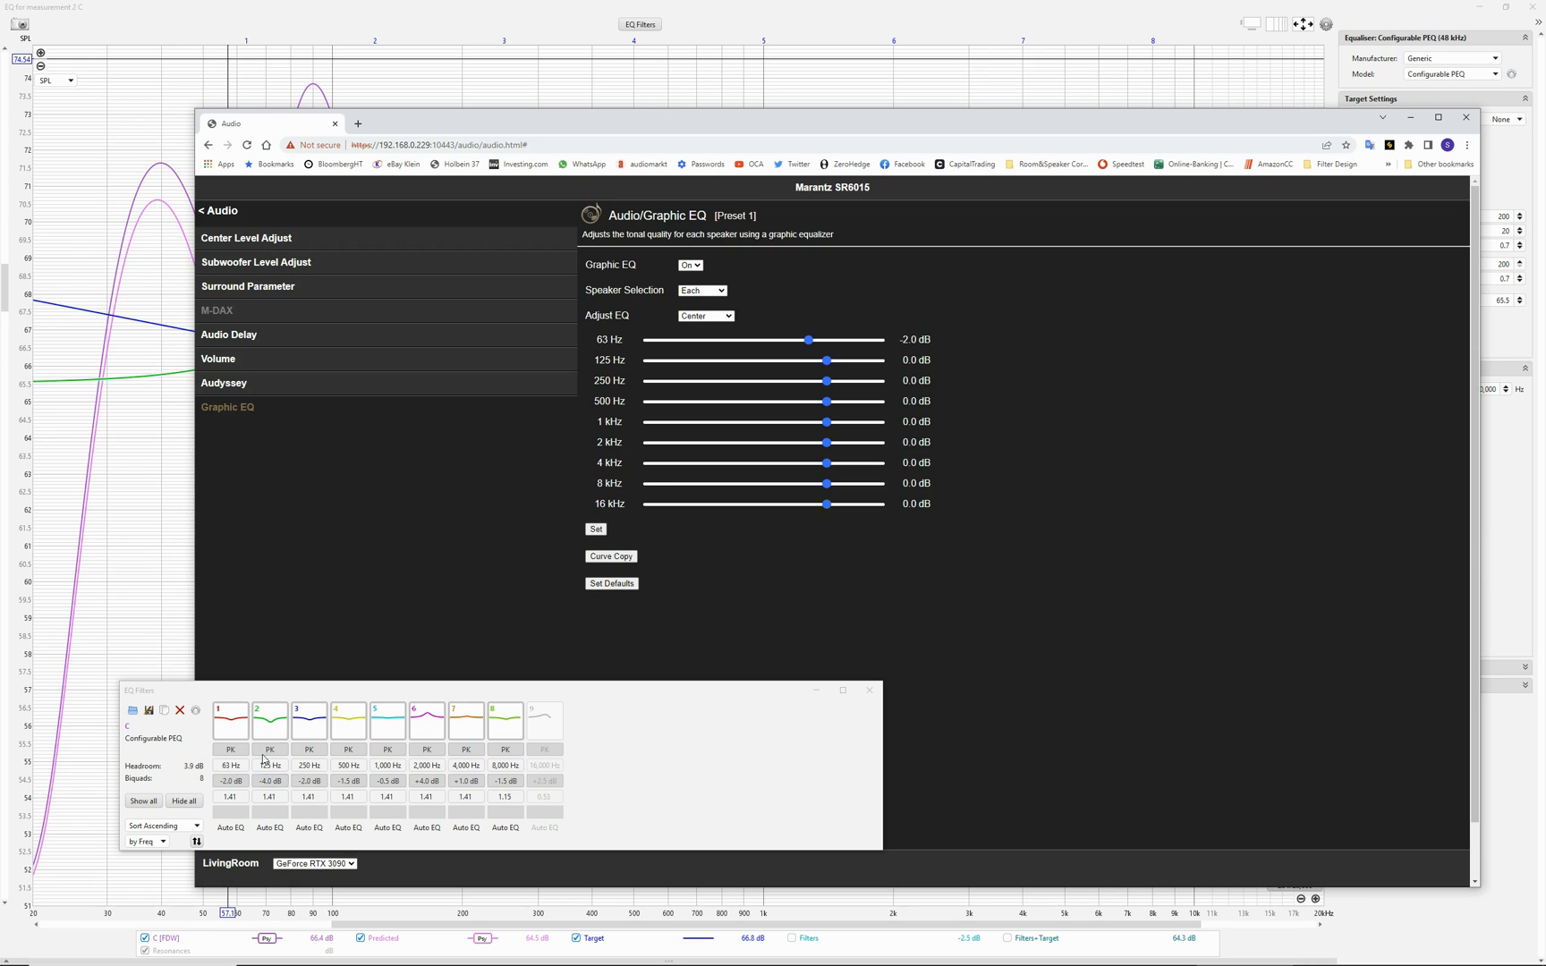
drag(826, 359, 819, 424)
mouse_move(828, 444)
mouse_down()
mouse_move(862, 452)
mouse_move(836, 466)
mouse_up()
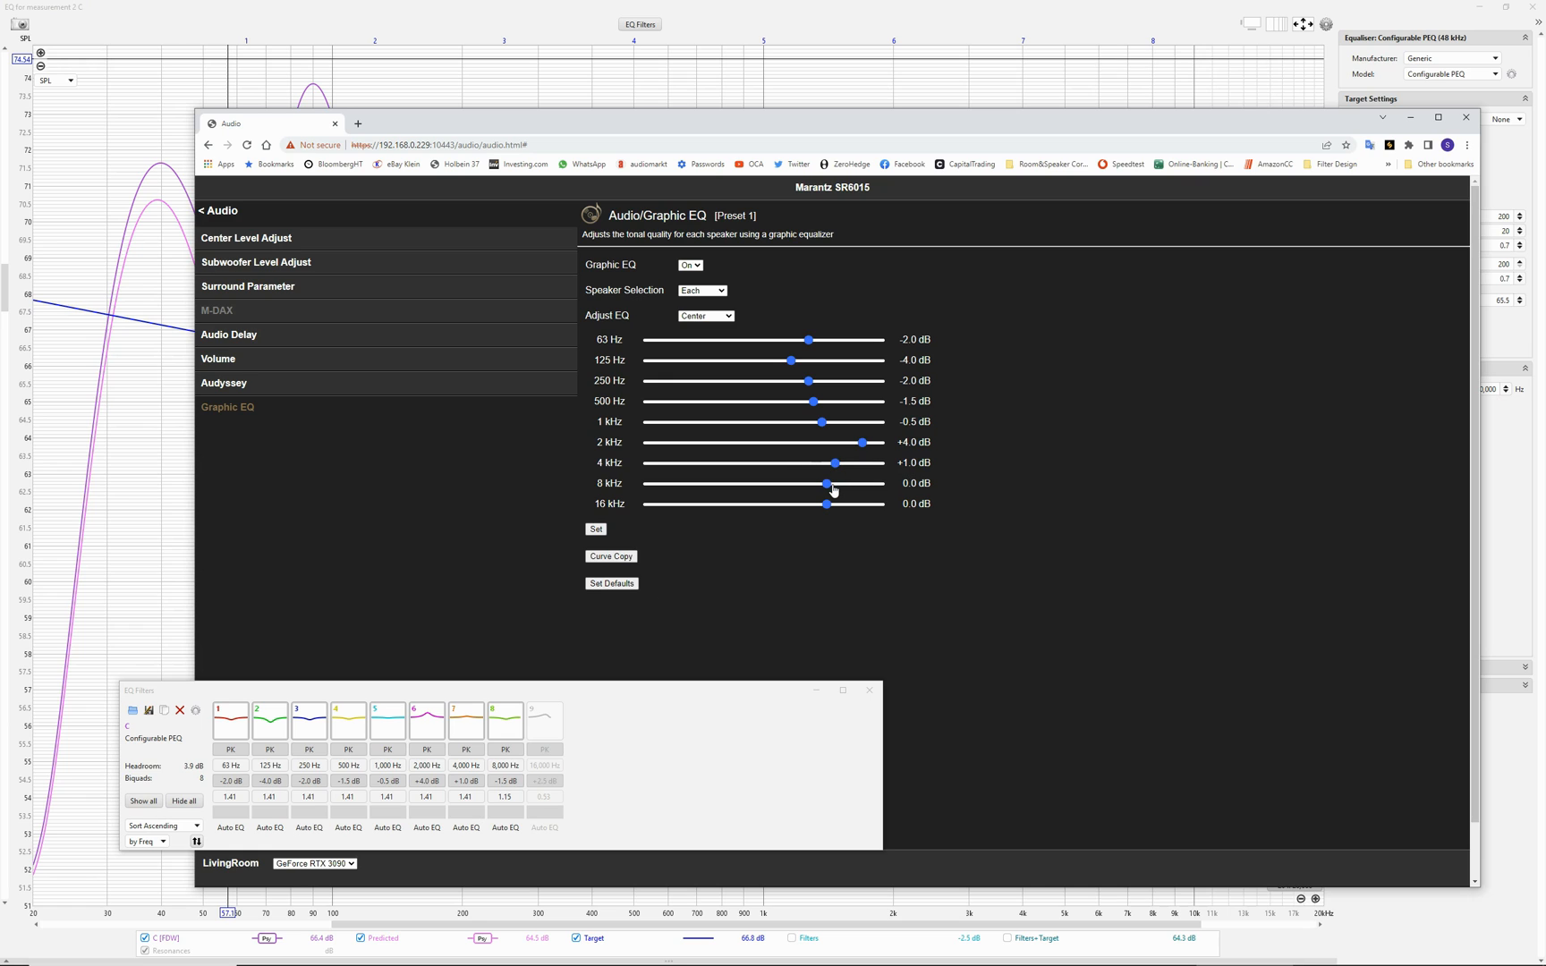
Step: Set the Center 8 kHz gain to -1.5 dB to match its REW filter and apply the graphic EQ settings
drag(833, 464, 815, 467)
mouse_move(828, 485)
mouse_down()
mouse_move(814, 486)
mouse_move(836, 465)
mouse_up()
click(594, 529)
Step: Return to REW, close the EQ Filters window and minimise the EQ window for measurement 2 C
click(648, 794)
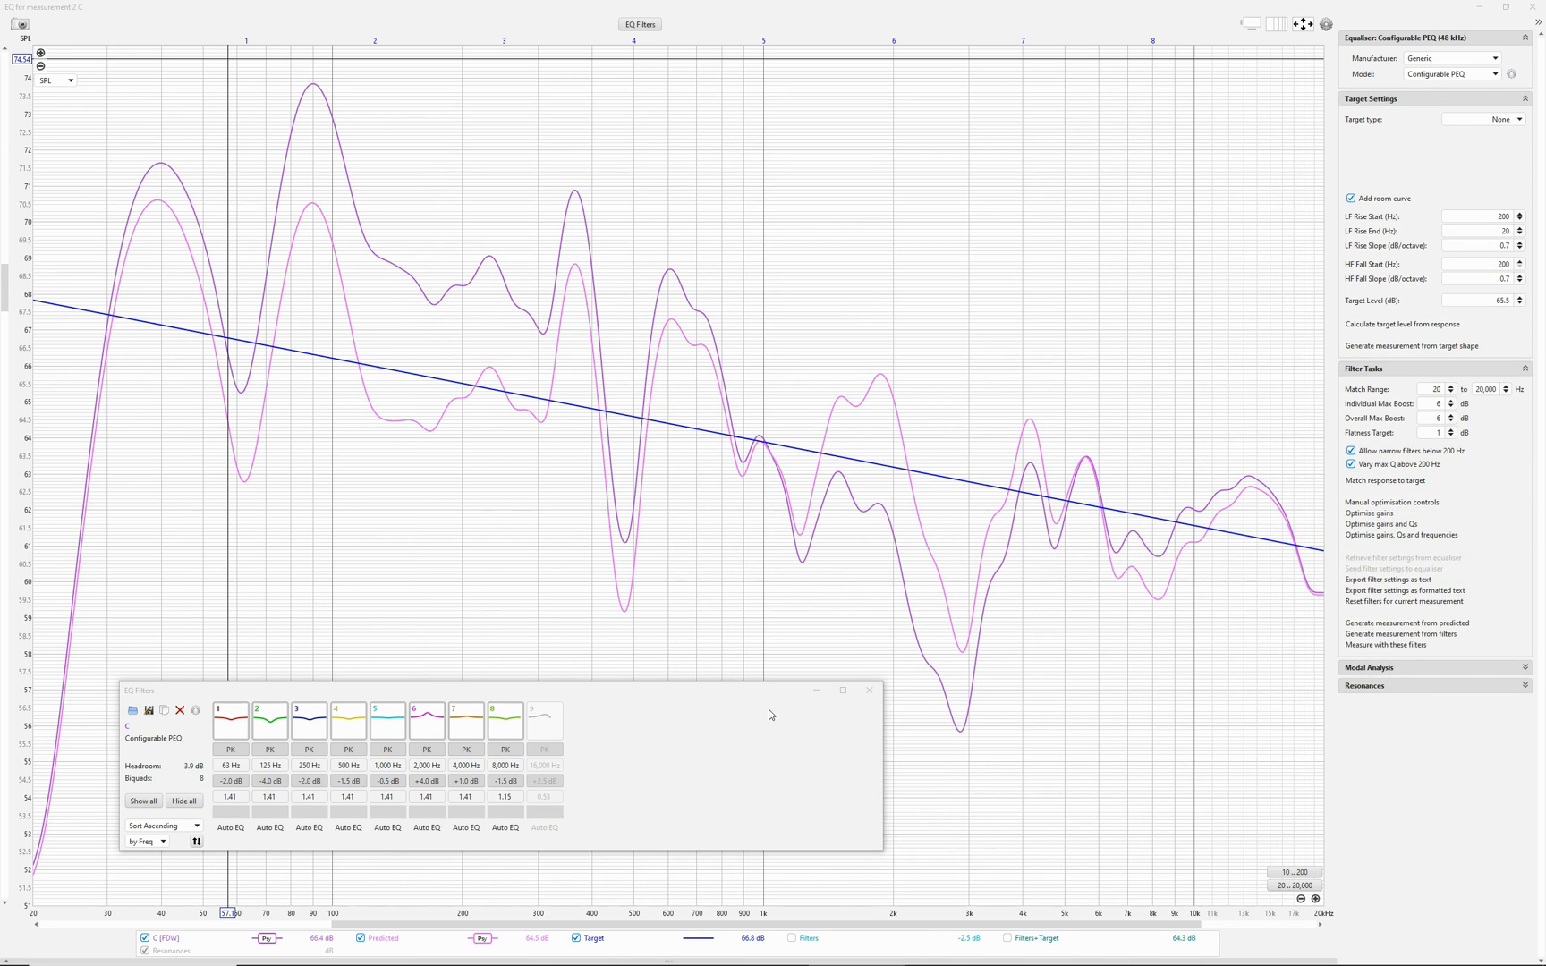
click(869, 689)
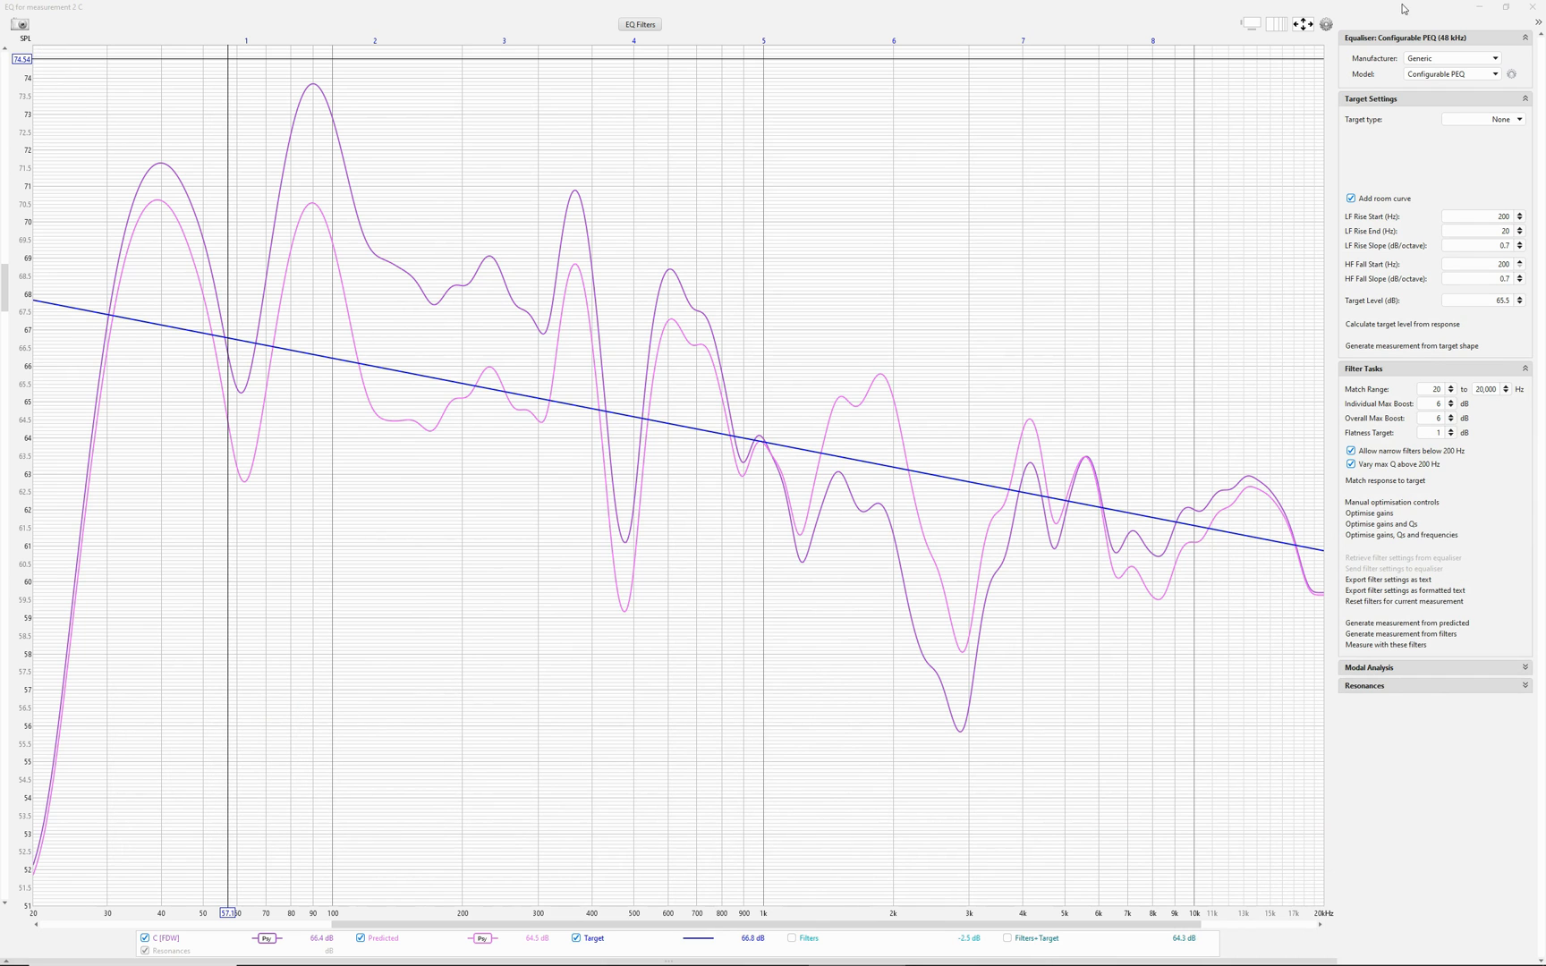
click(1479, 7)
Step: Run a new SPL sweep measurement of the centre speaker by playing 256k_20_to_20000_48k_C.mp4, then minimise the folder and player windows
click(20, 36)
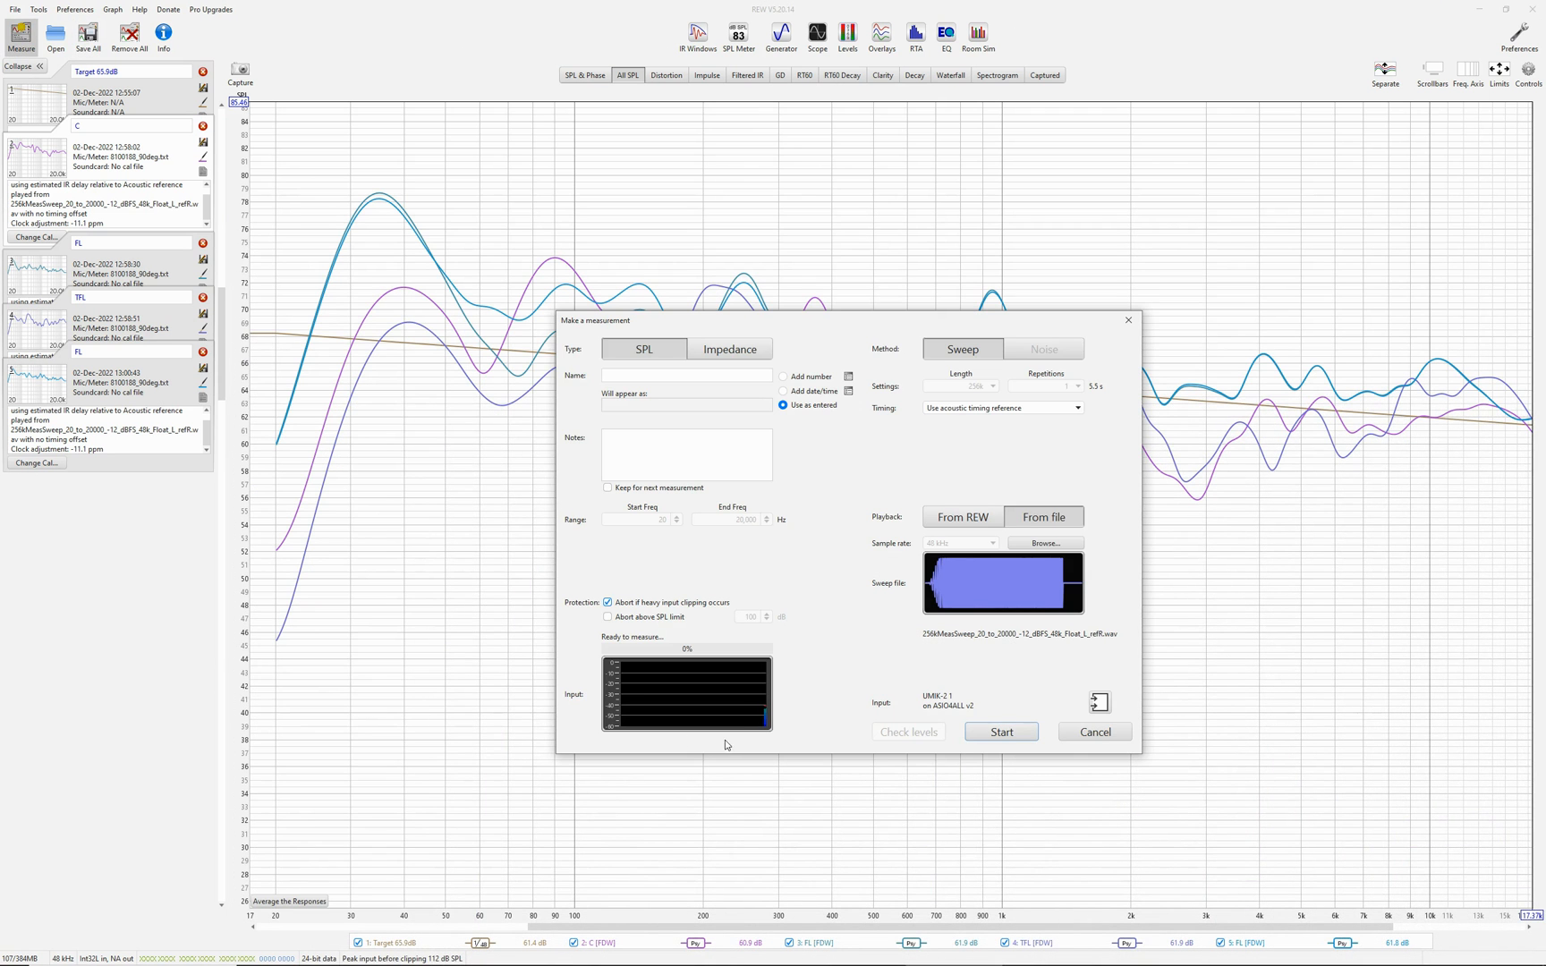
click(1001, 732)
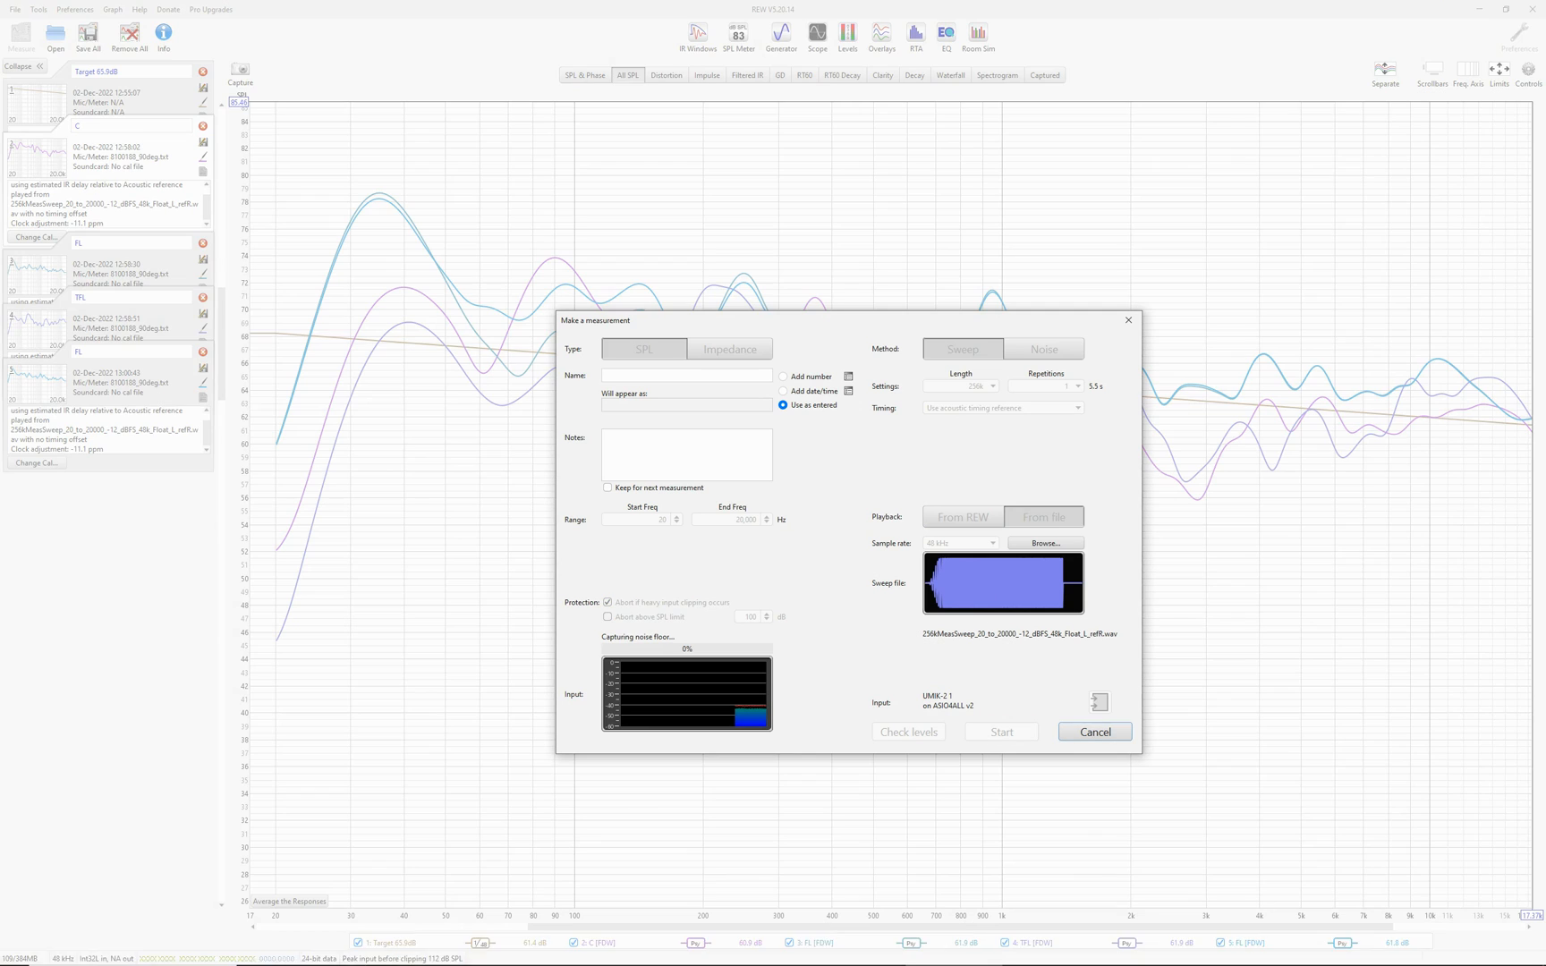
click(301, 959)
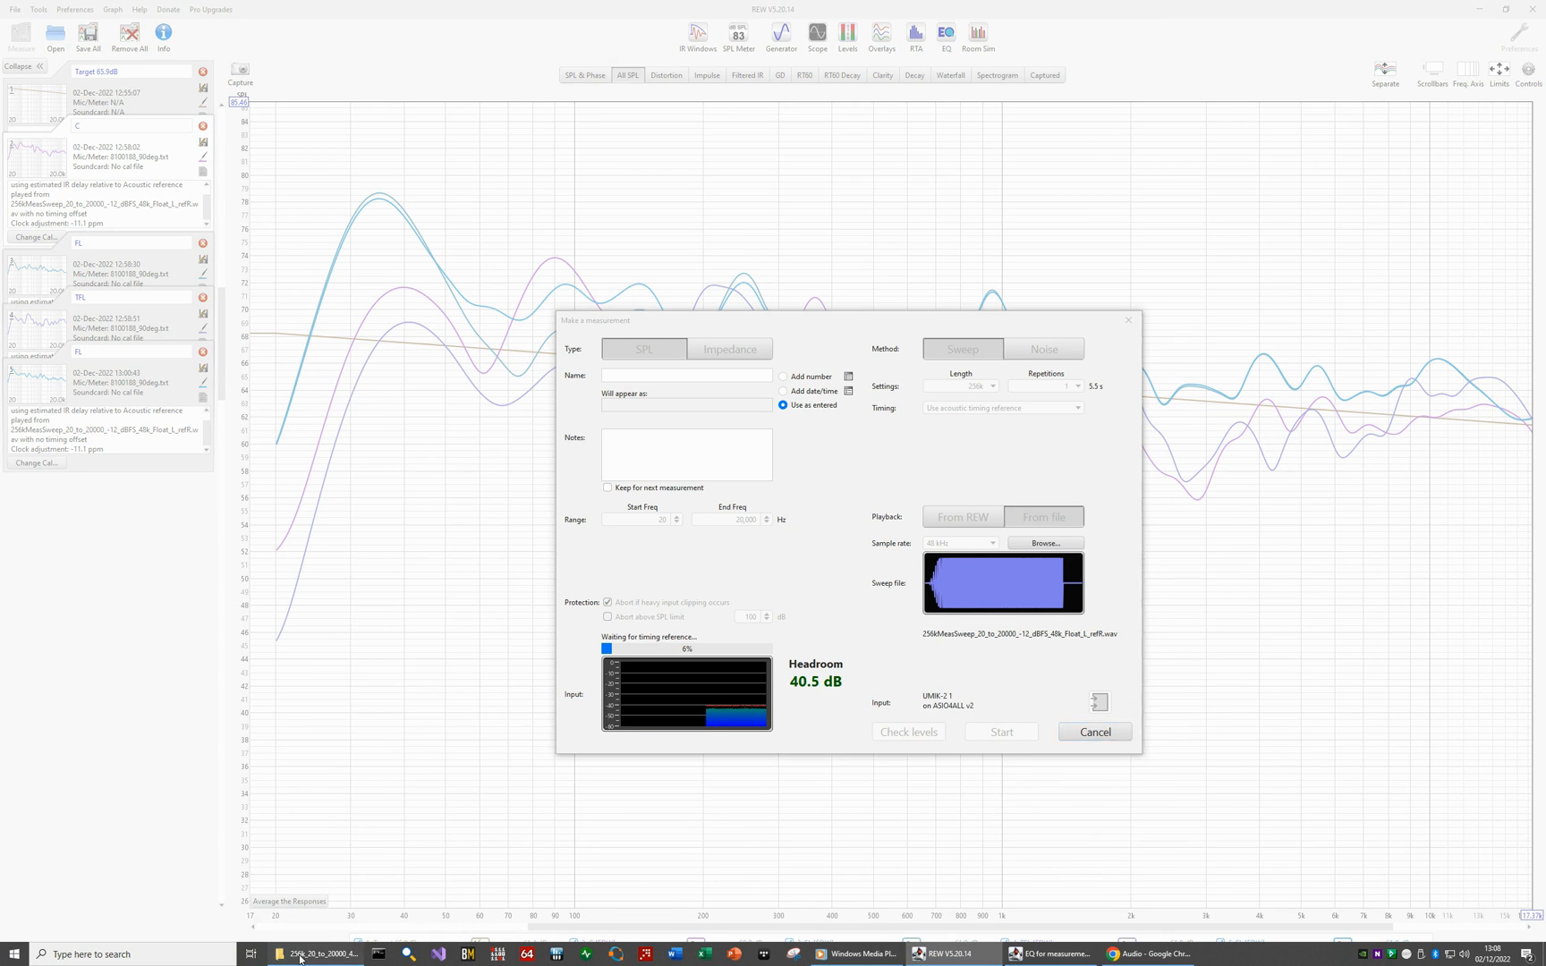
double_click(977, 672)
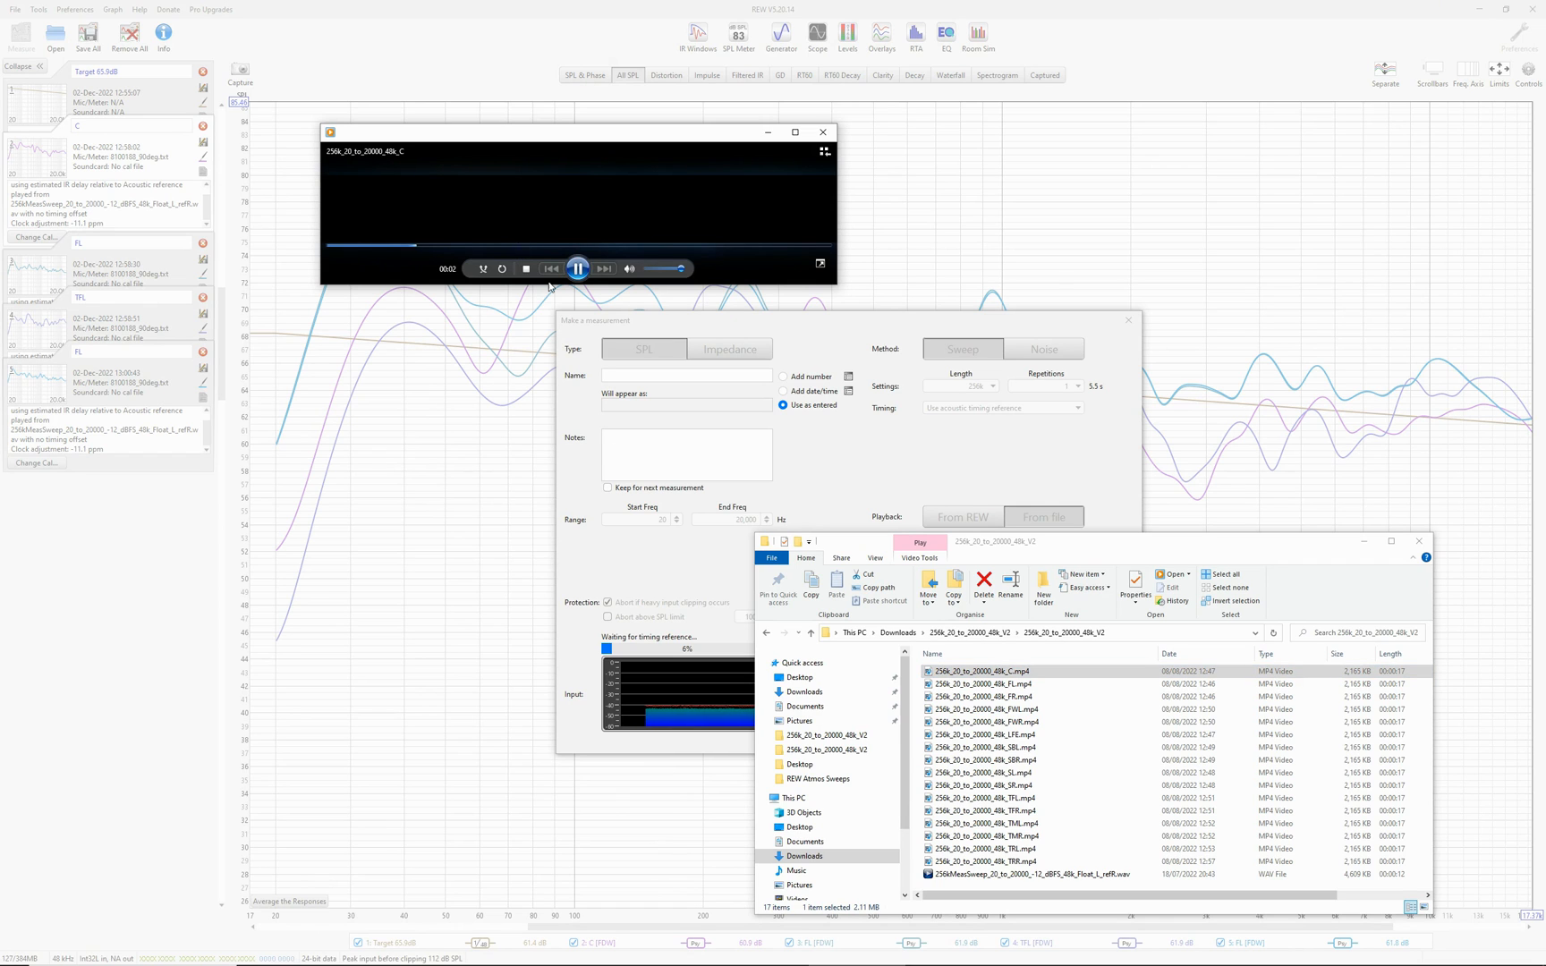
click(522, 247)
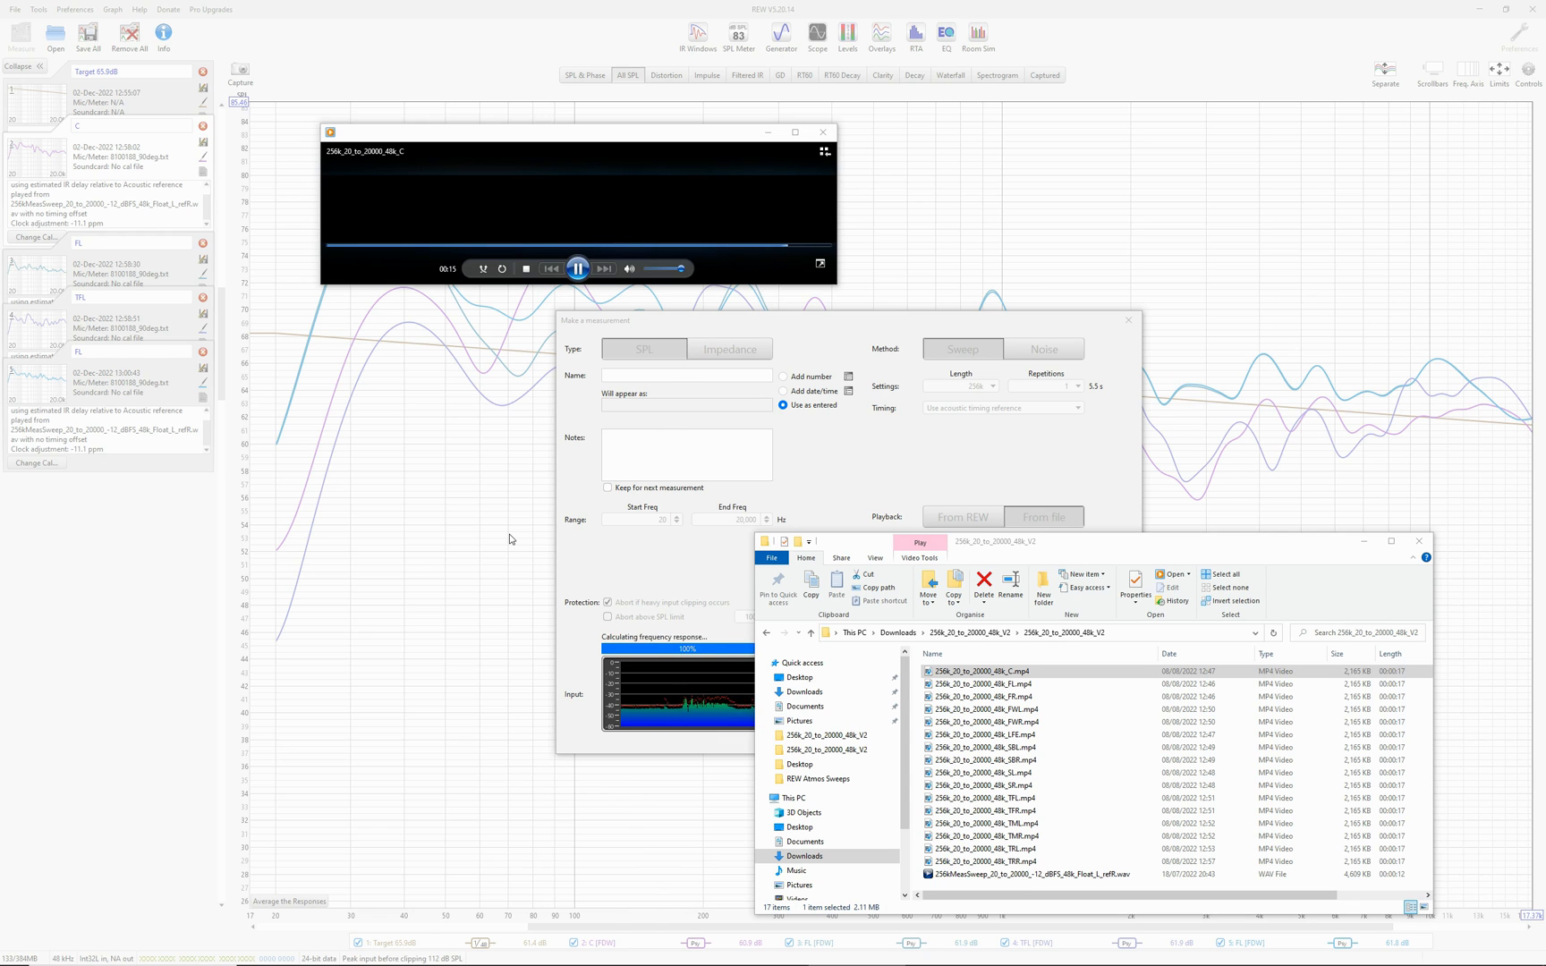
click(1364, 540)
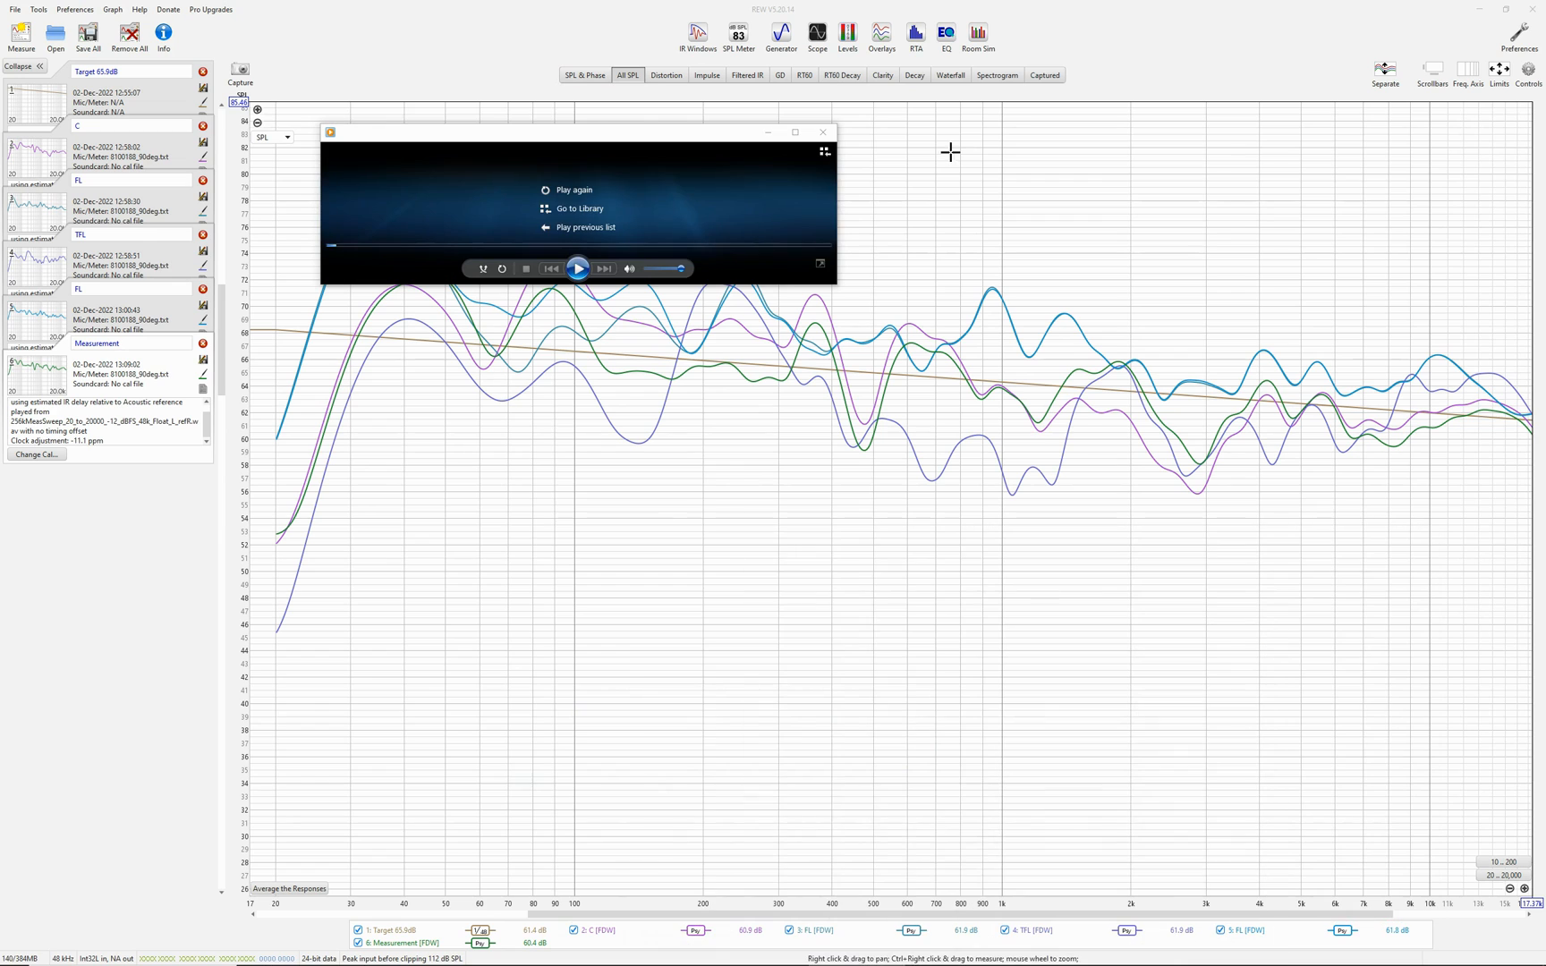
click(767, 133)
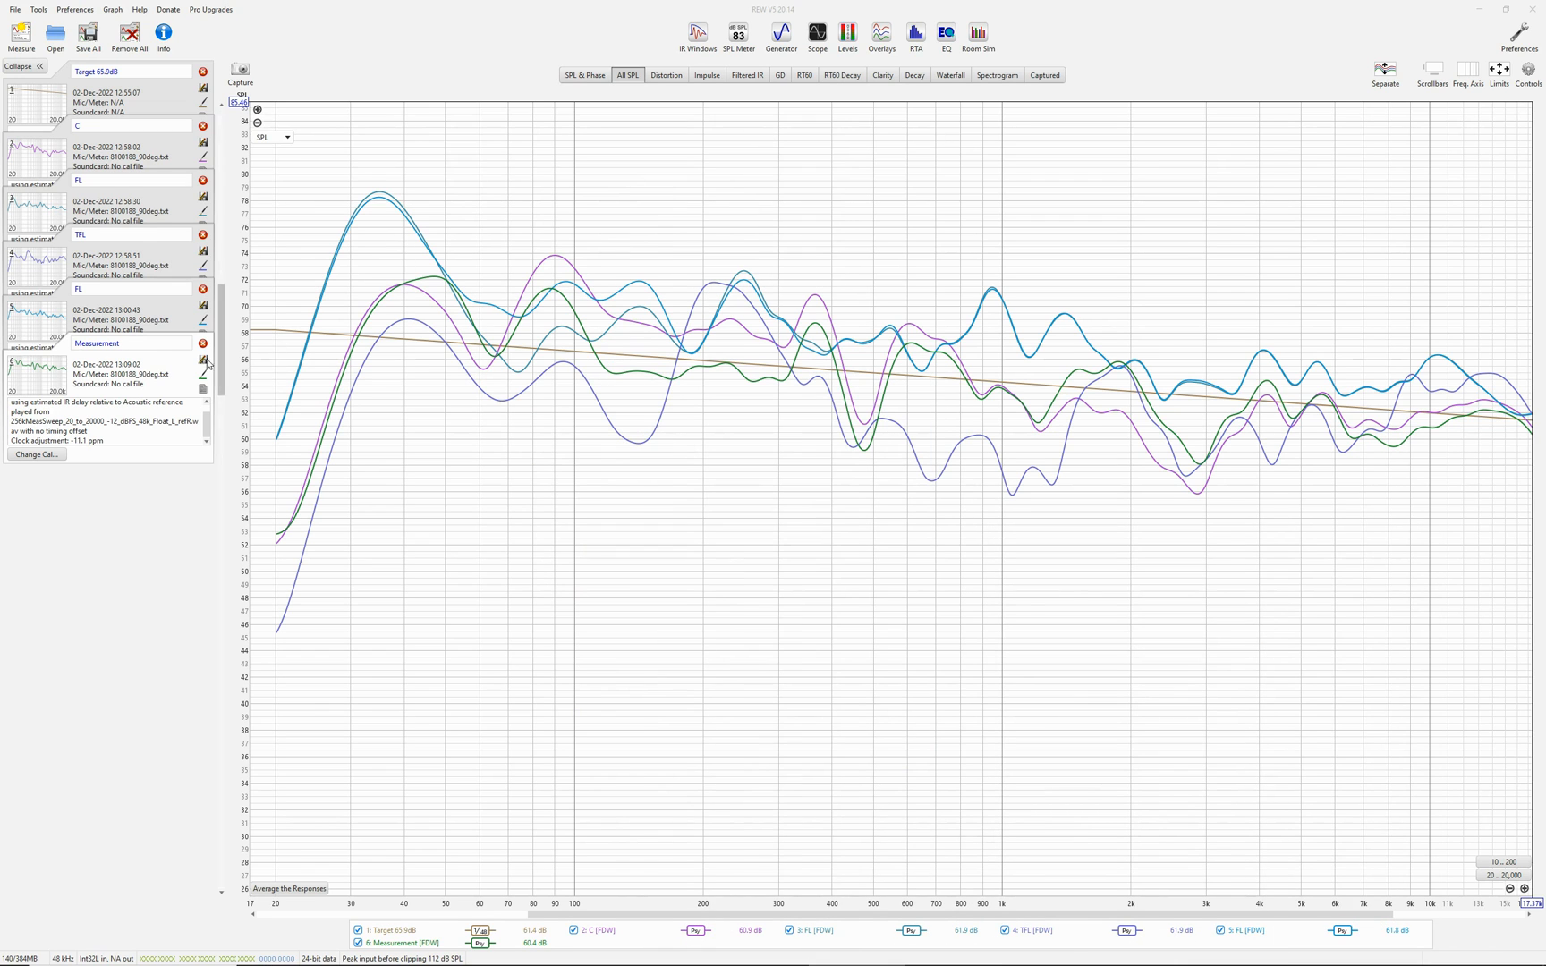
Step: Rename the new measurement as C
double_click(128, 345)
text(C)
key(Return)
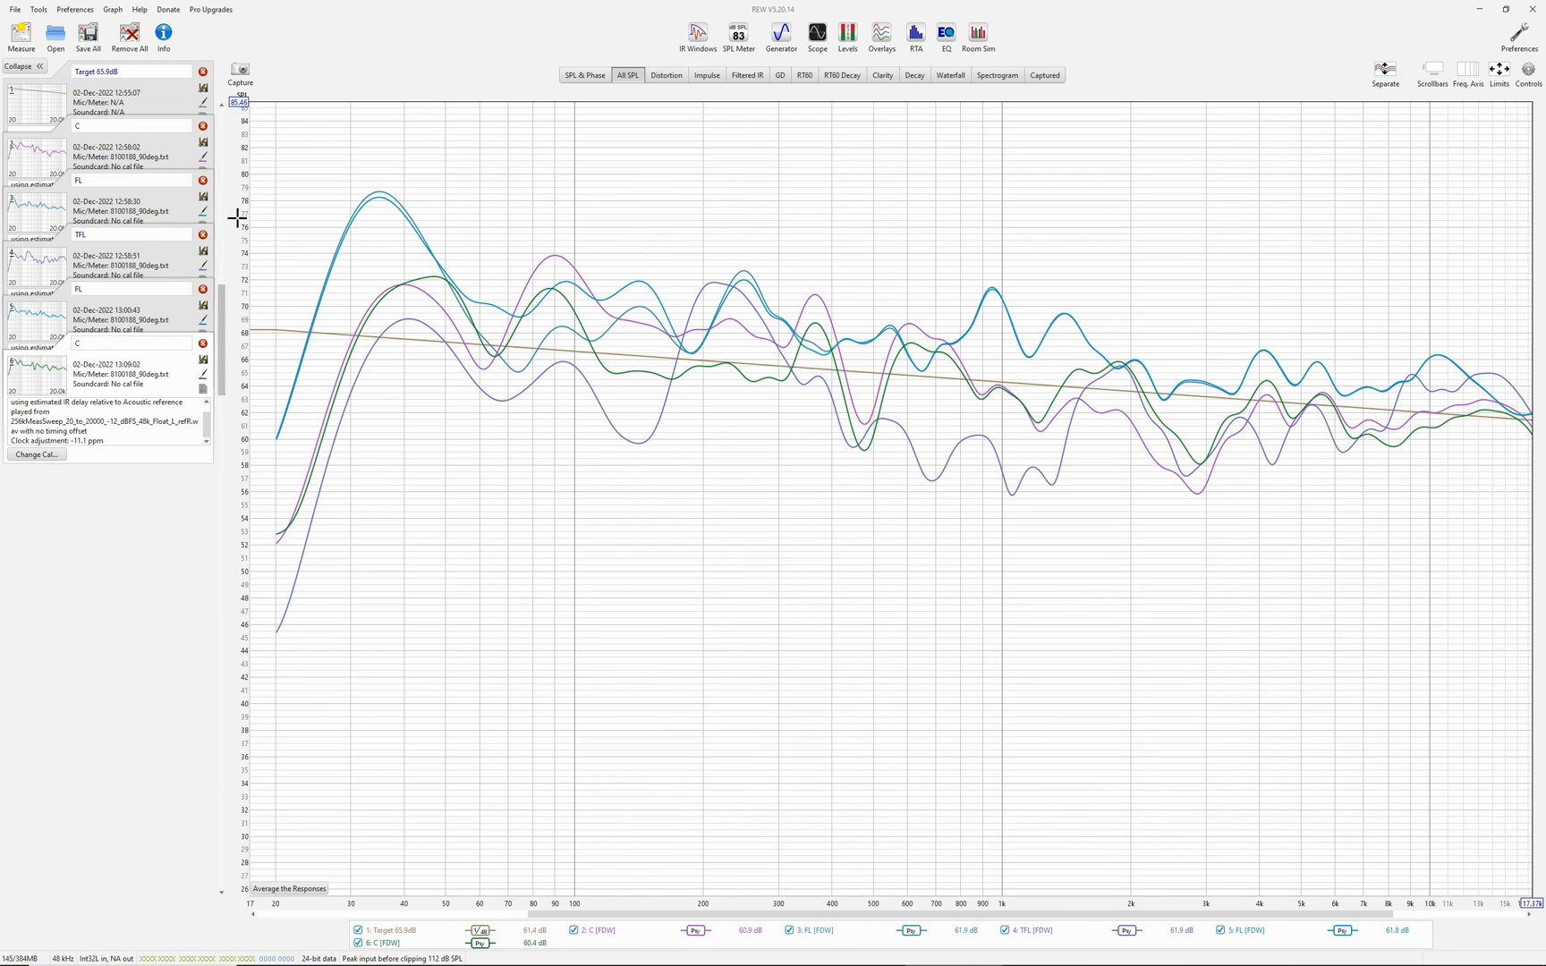
Step: Calculate the target level from the new C measurement's response in EQ, and reopen the EQ of the original C measurement for comparison
click(947, 40)
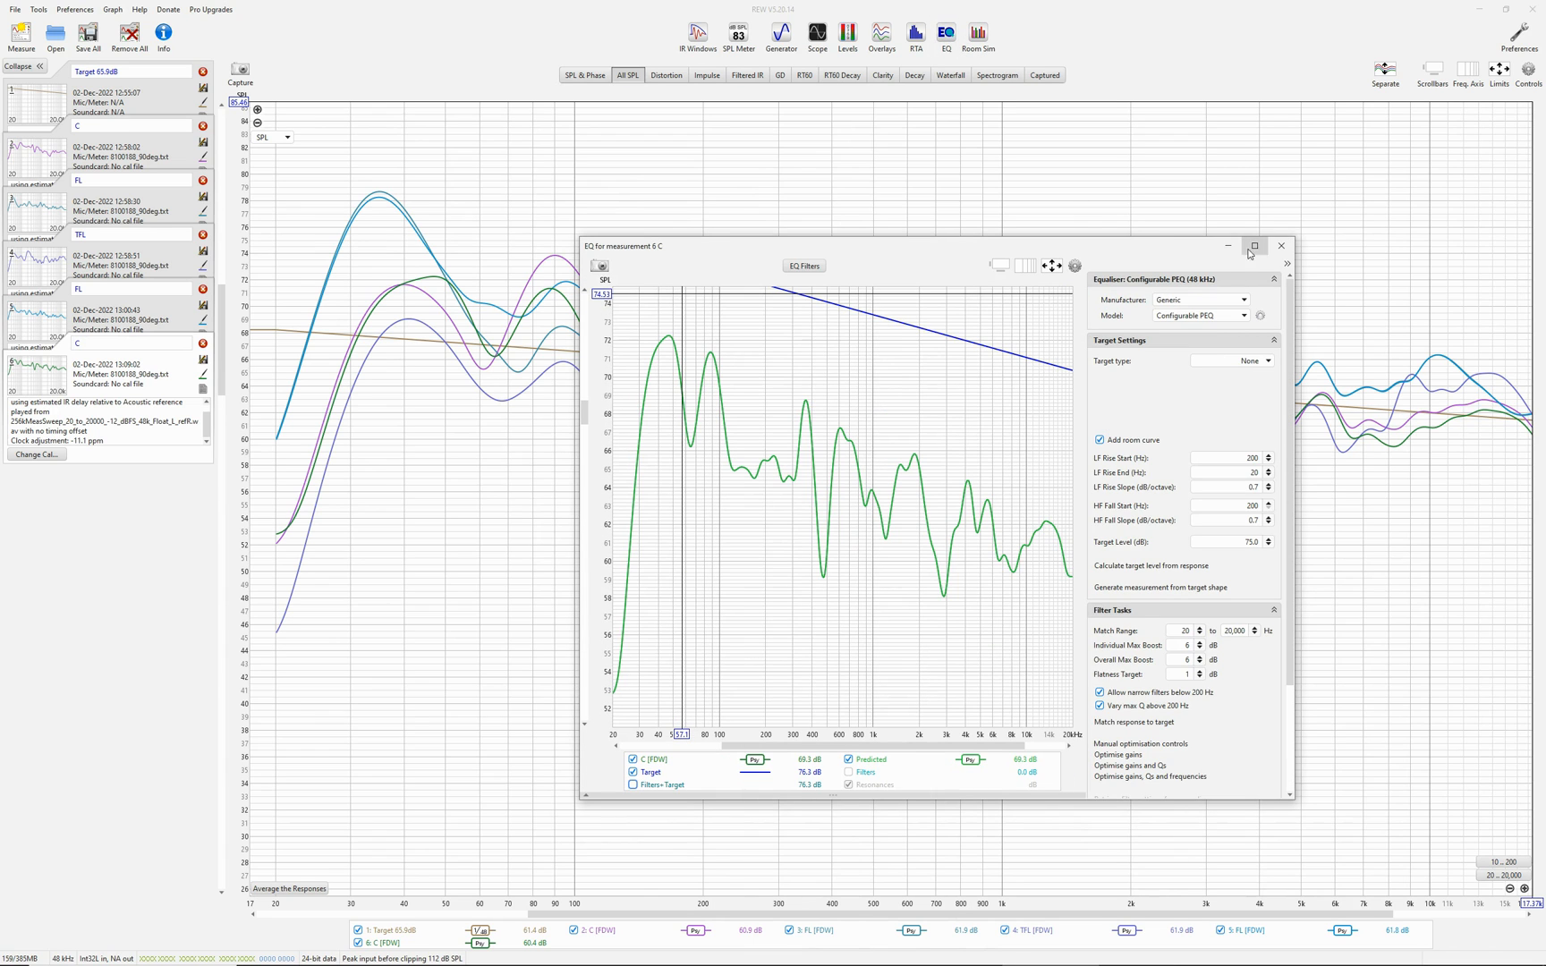
click(1137, 567)
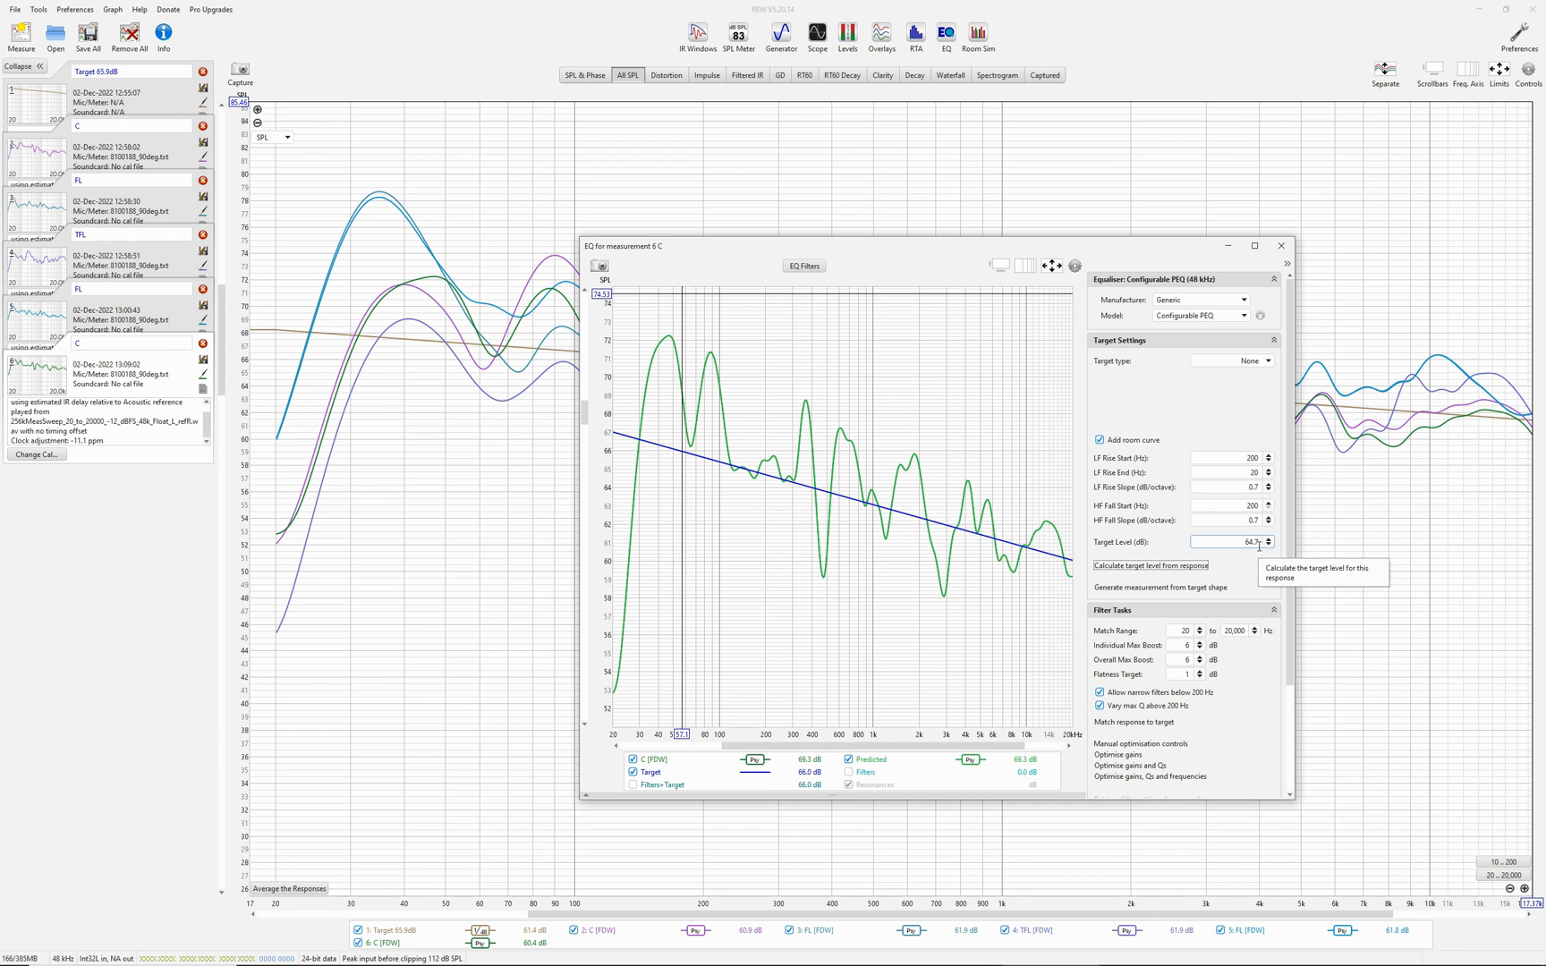
click(94, 146)
click(946, 36)
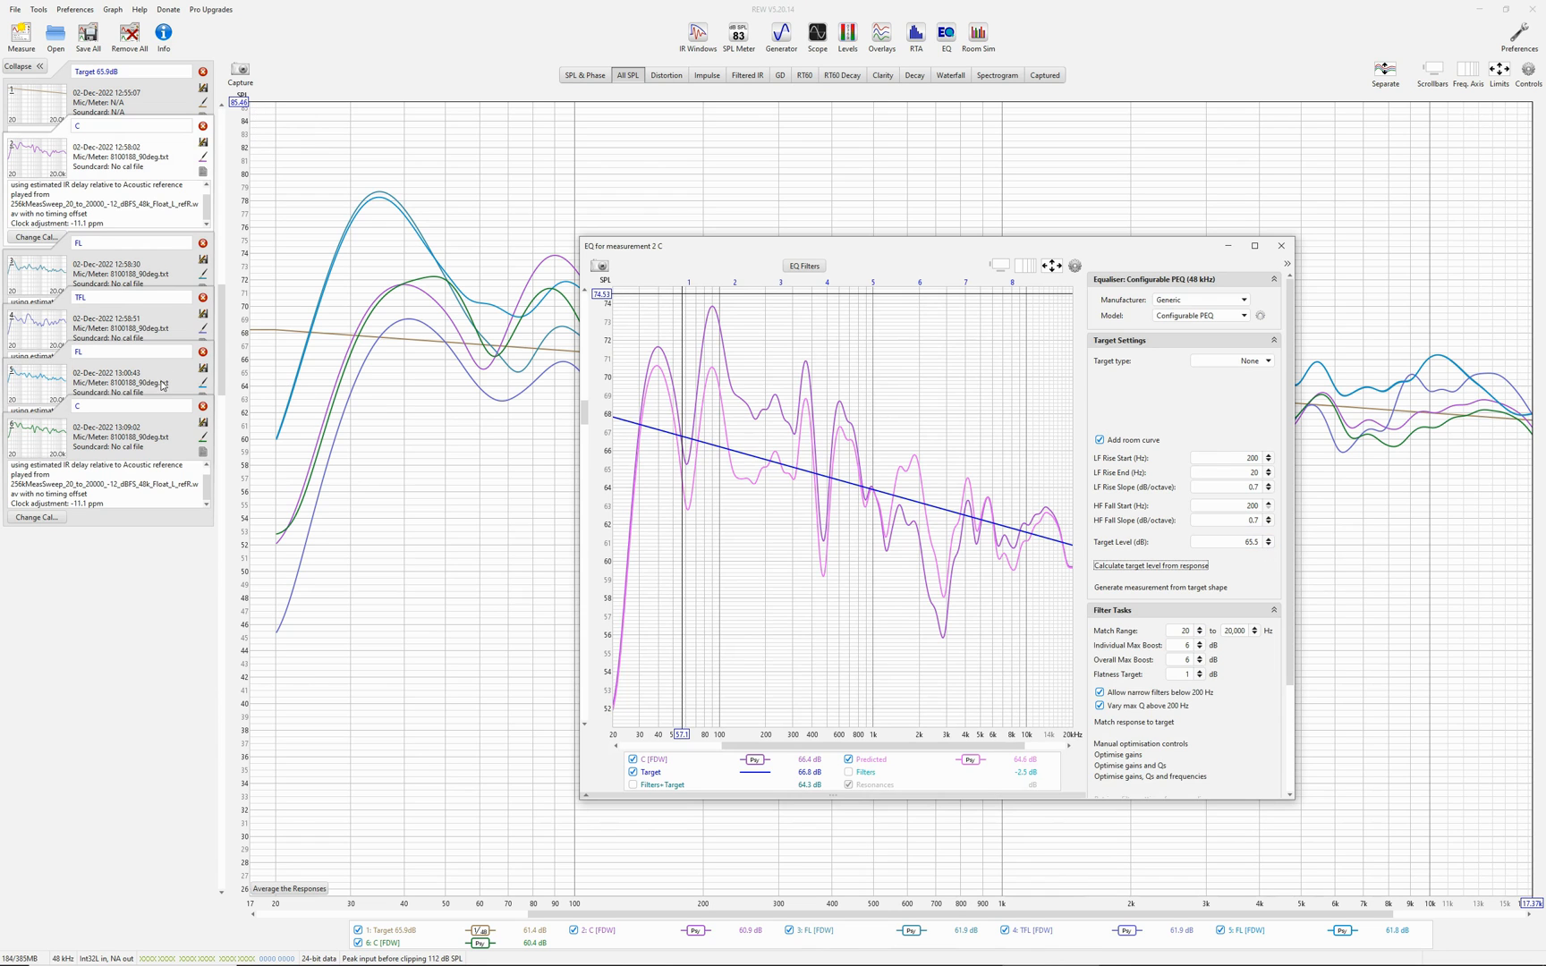
Step: Compare the EQ target level of the re-measured C response with the level in the Target measurement's name
click(133, 428)
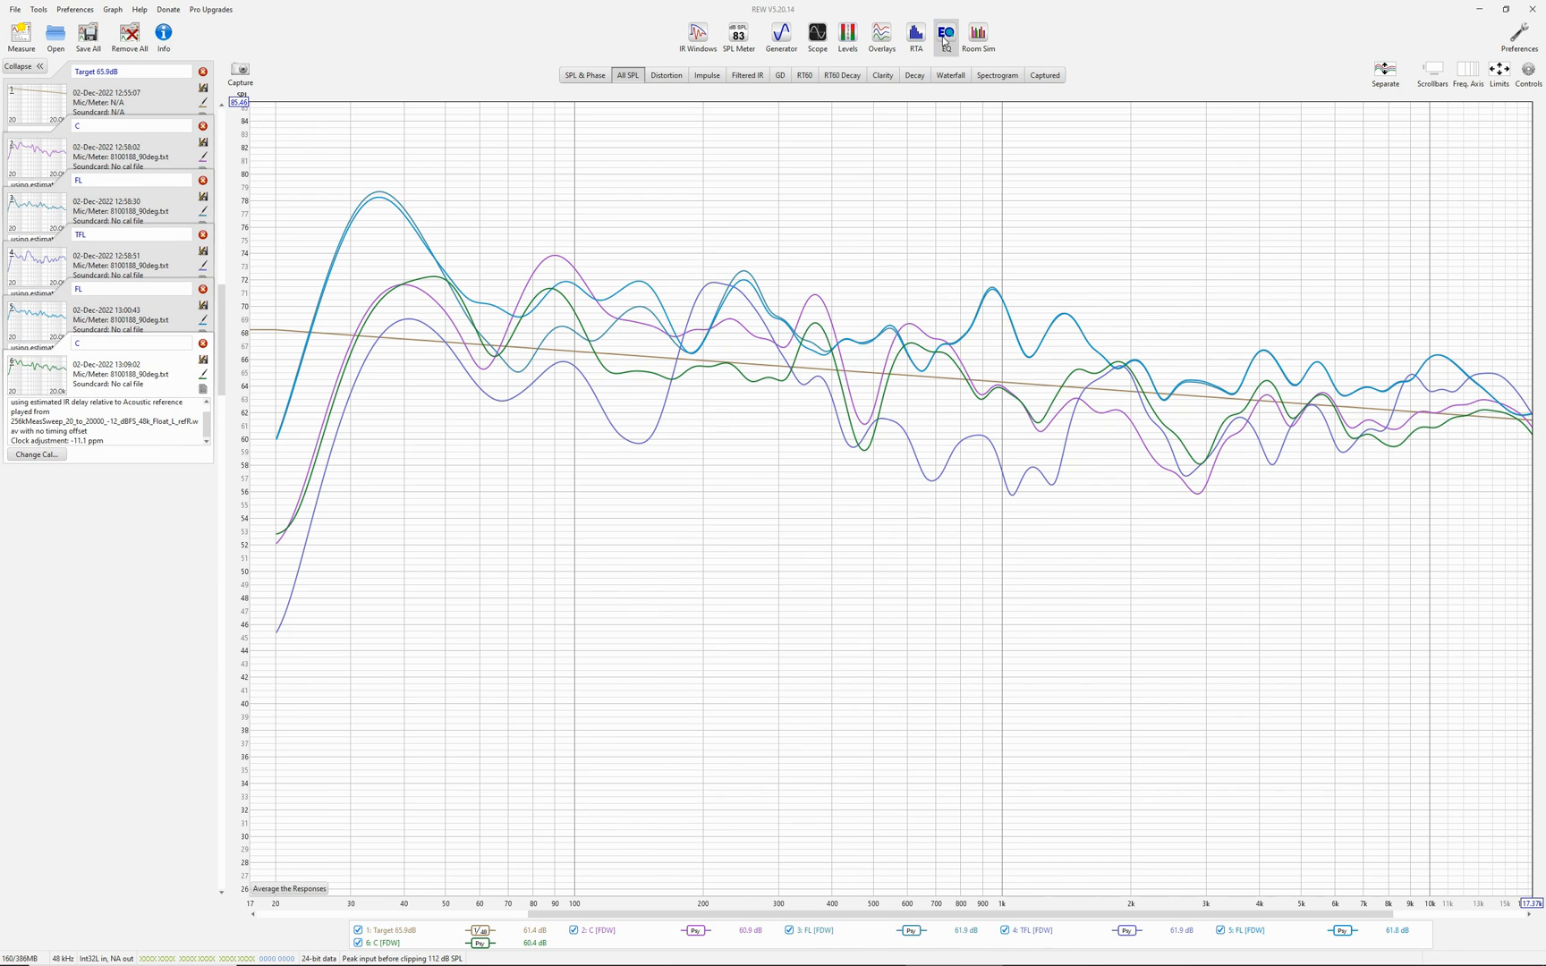
click(945, 37)
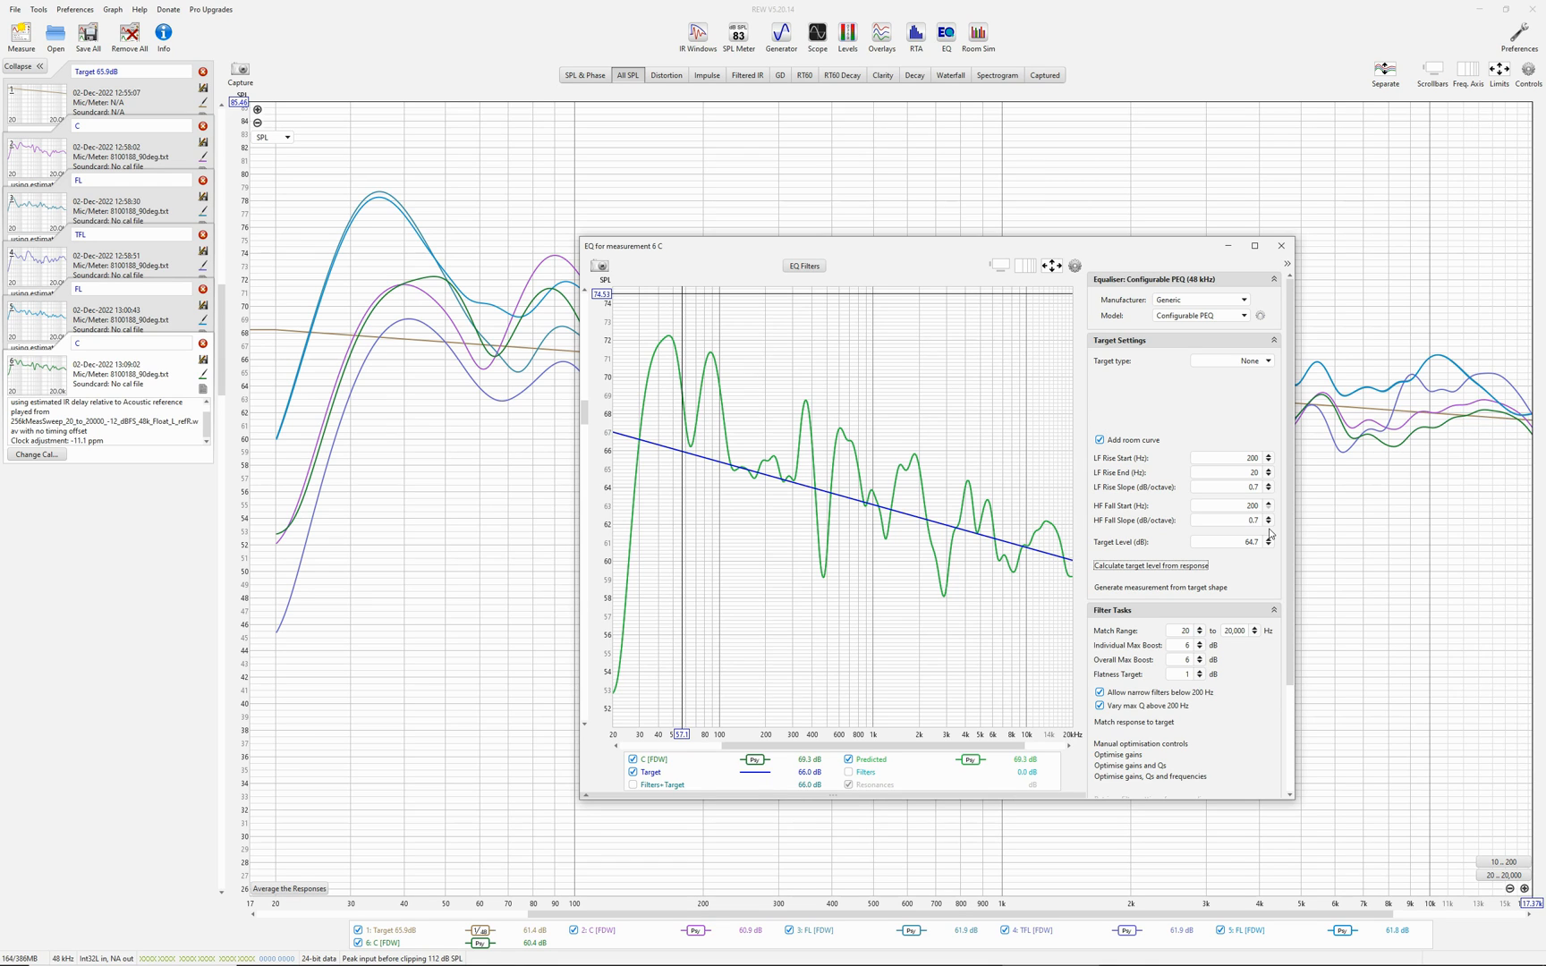
click(101, 90)
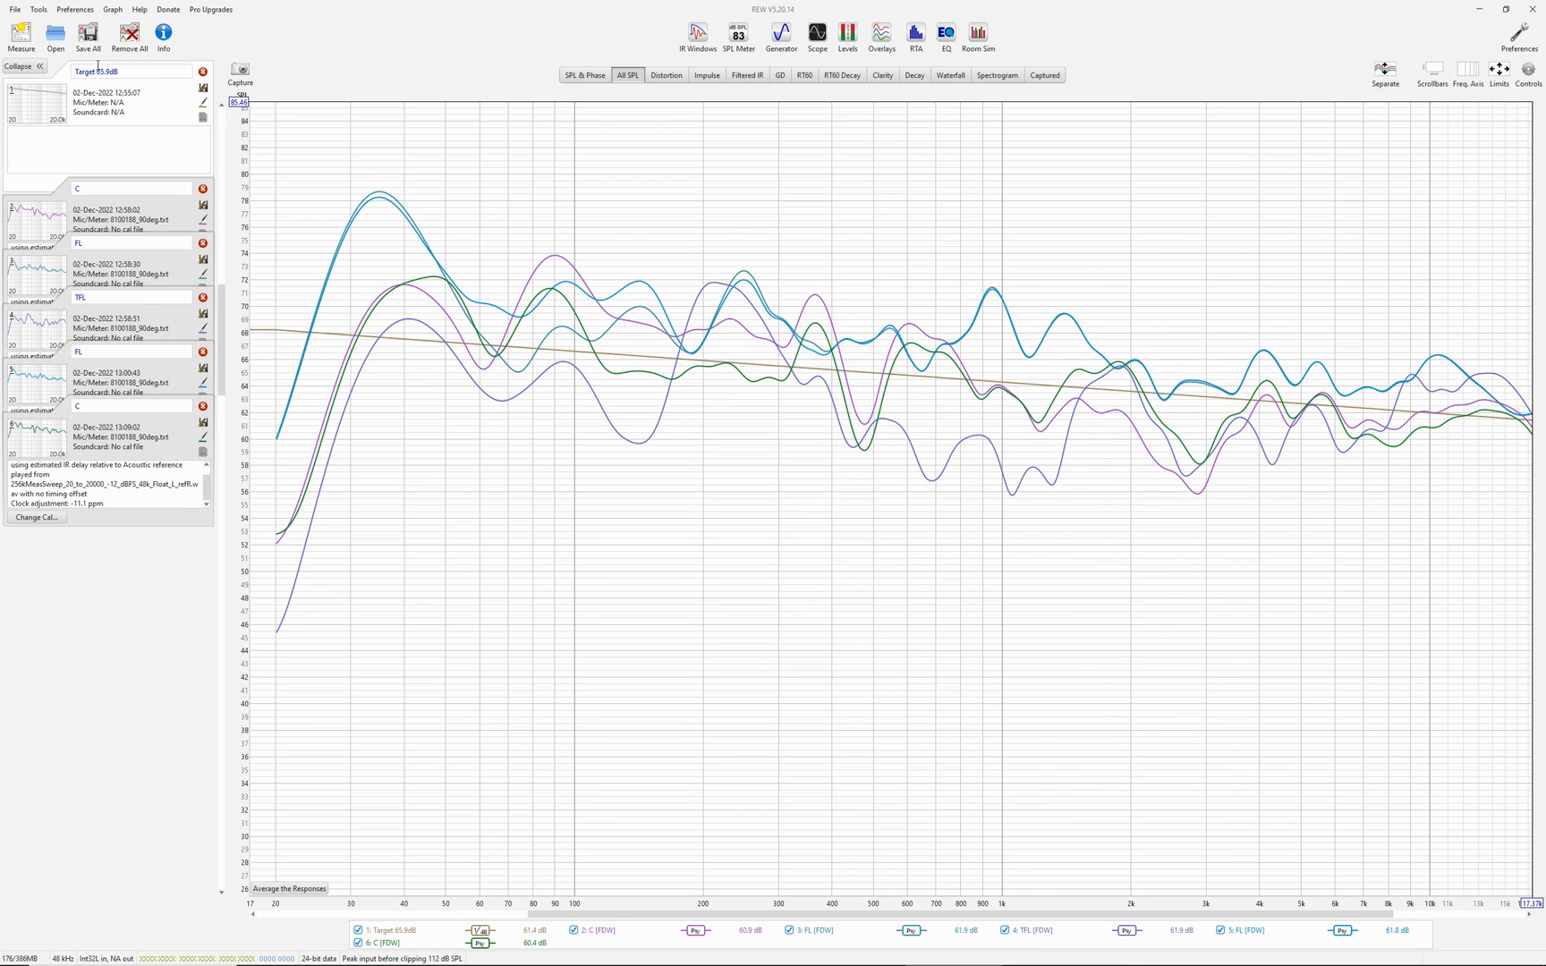
click(133, 448)
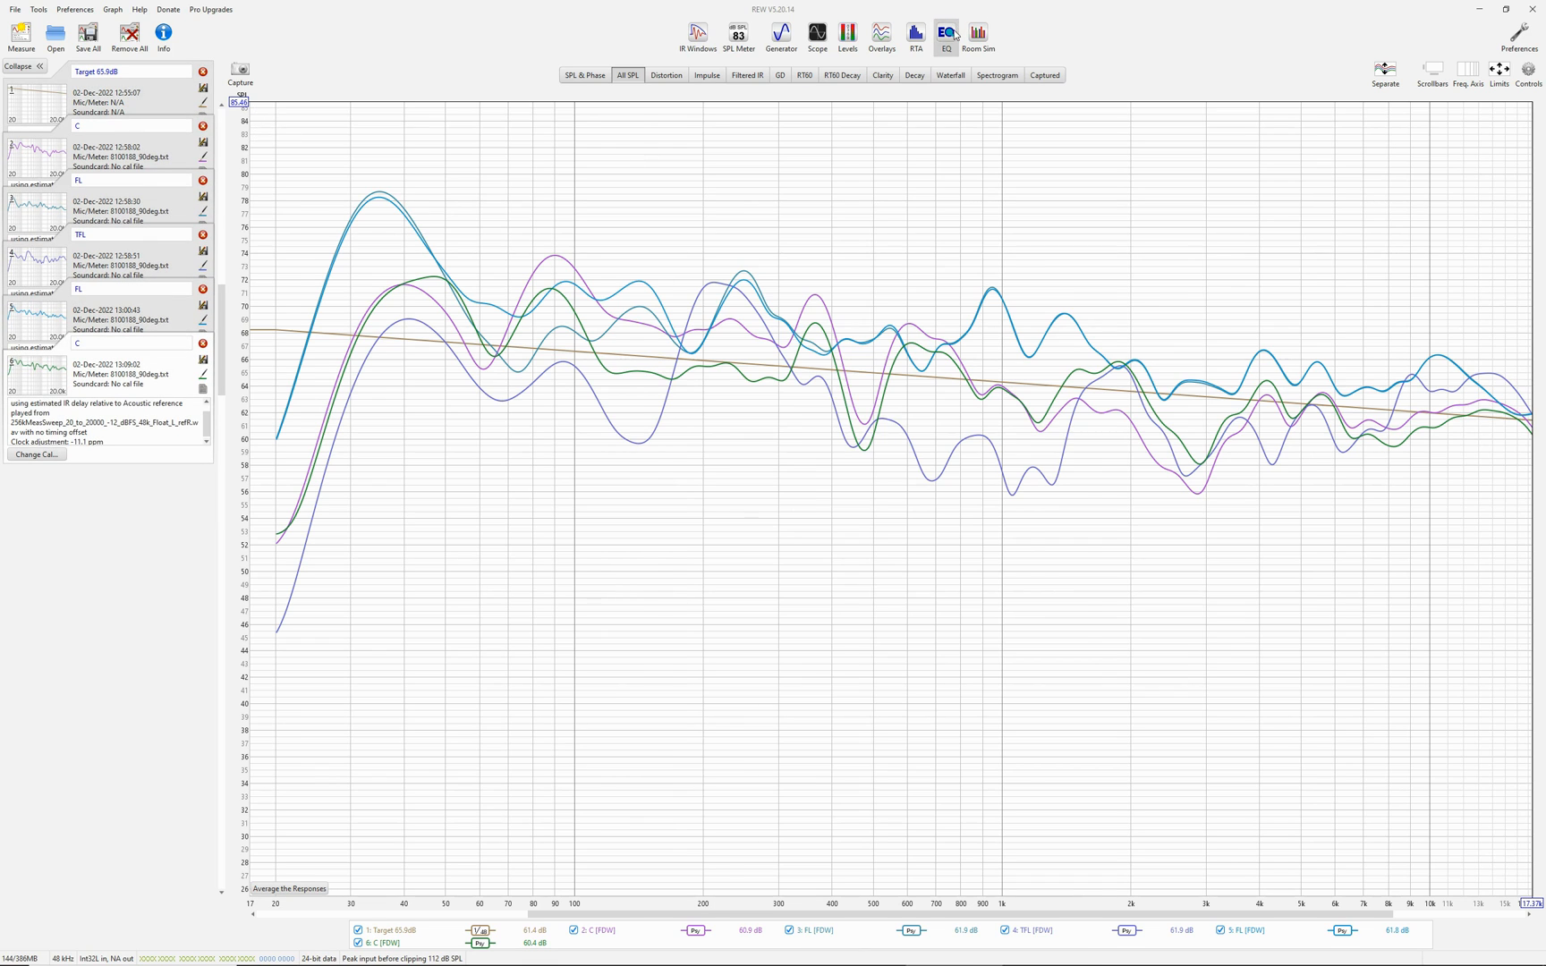
click(946, 36)
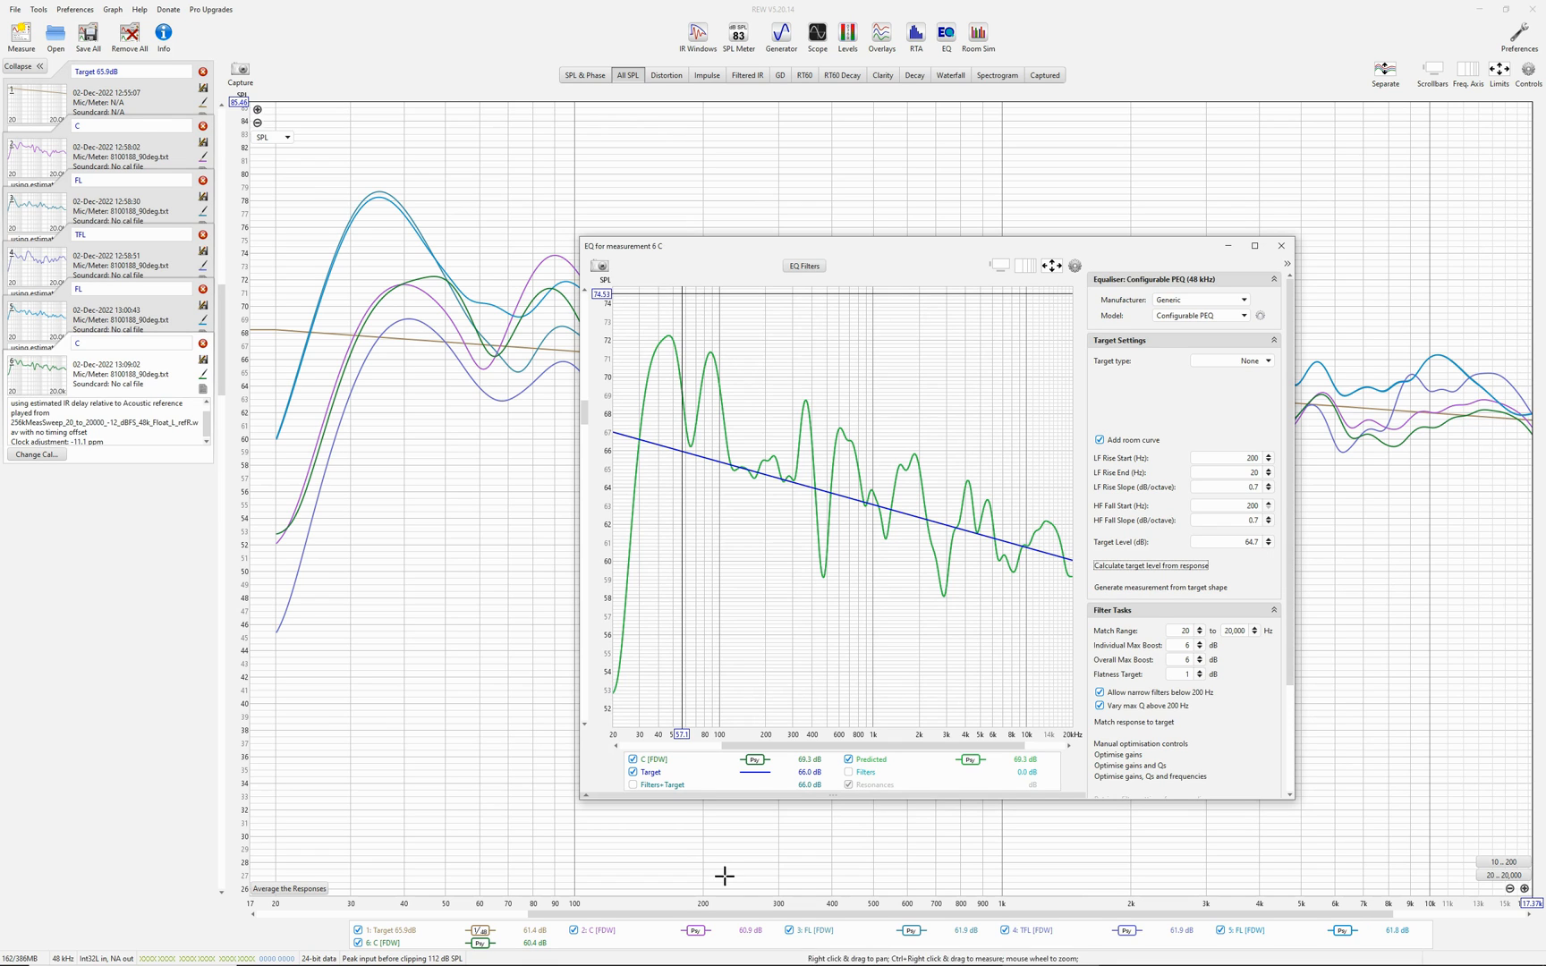
Step: Switch to the Marantz setup page in Chrome, set the Center speaker level to +1.0 dB, apply it and minimise the browser
mouse_move(857, 959)
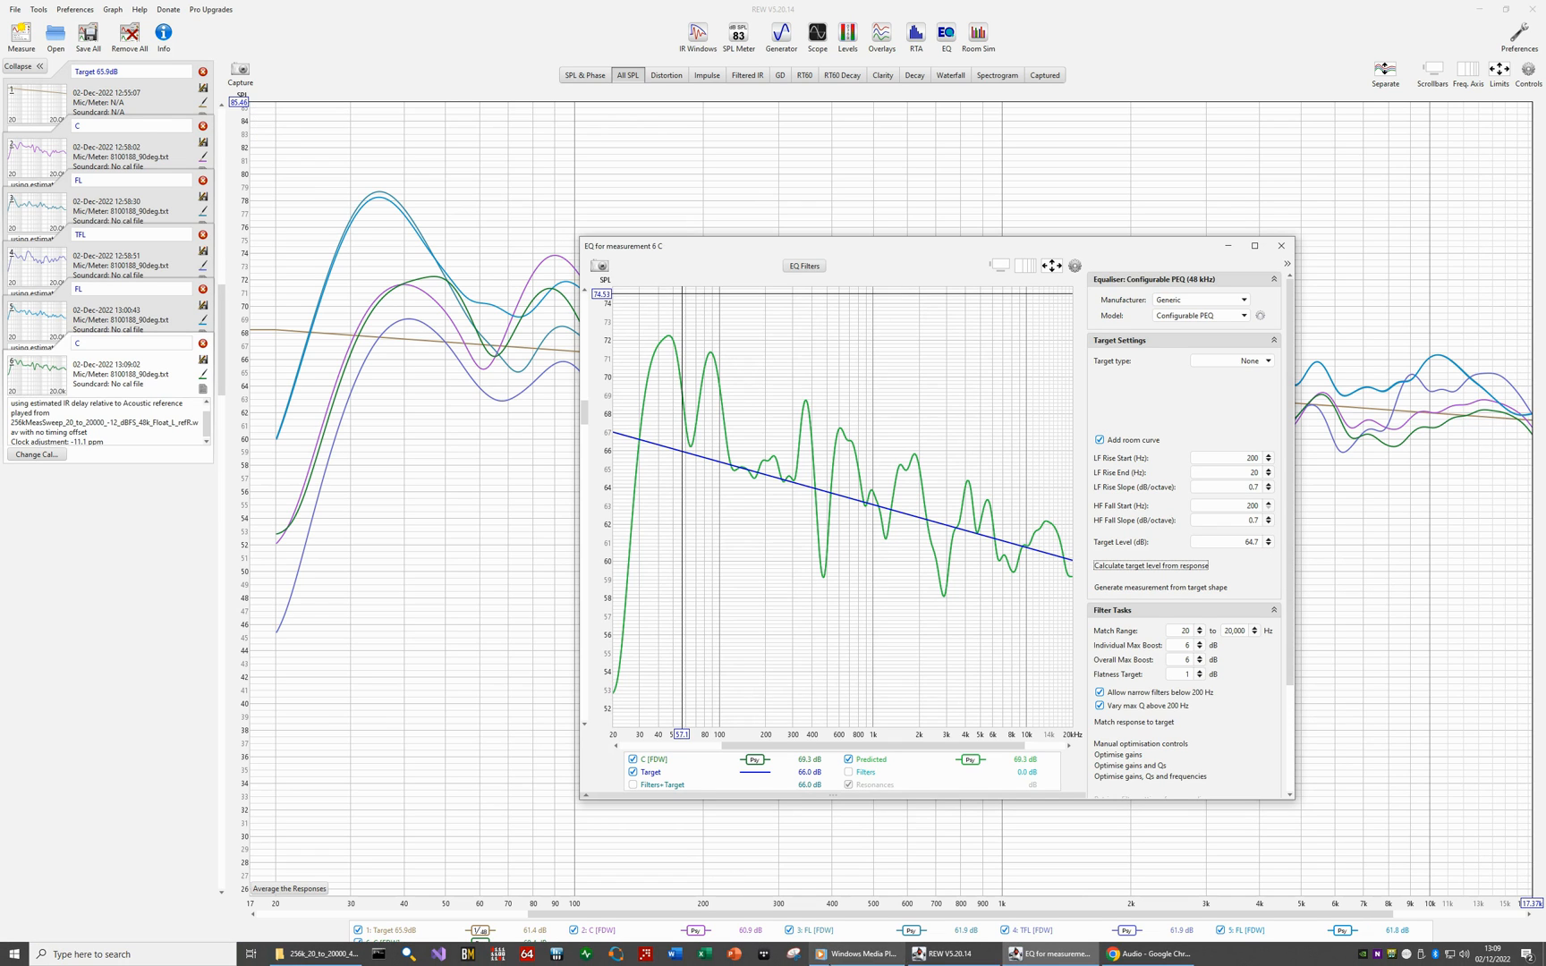
click(1133, 957)
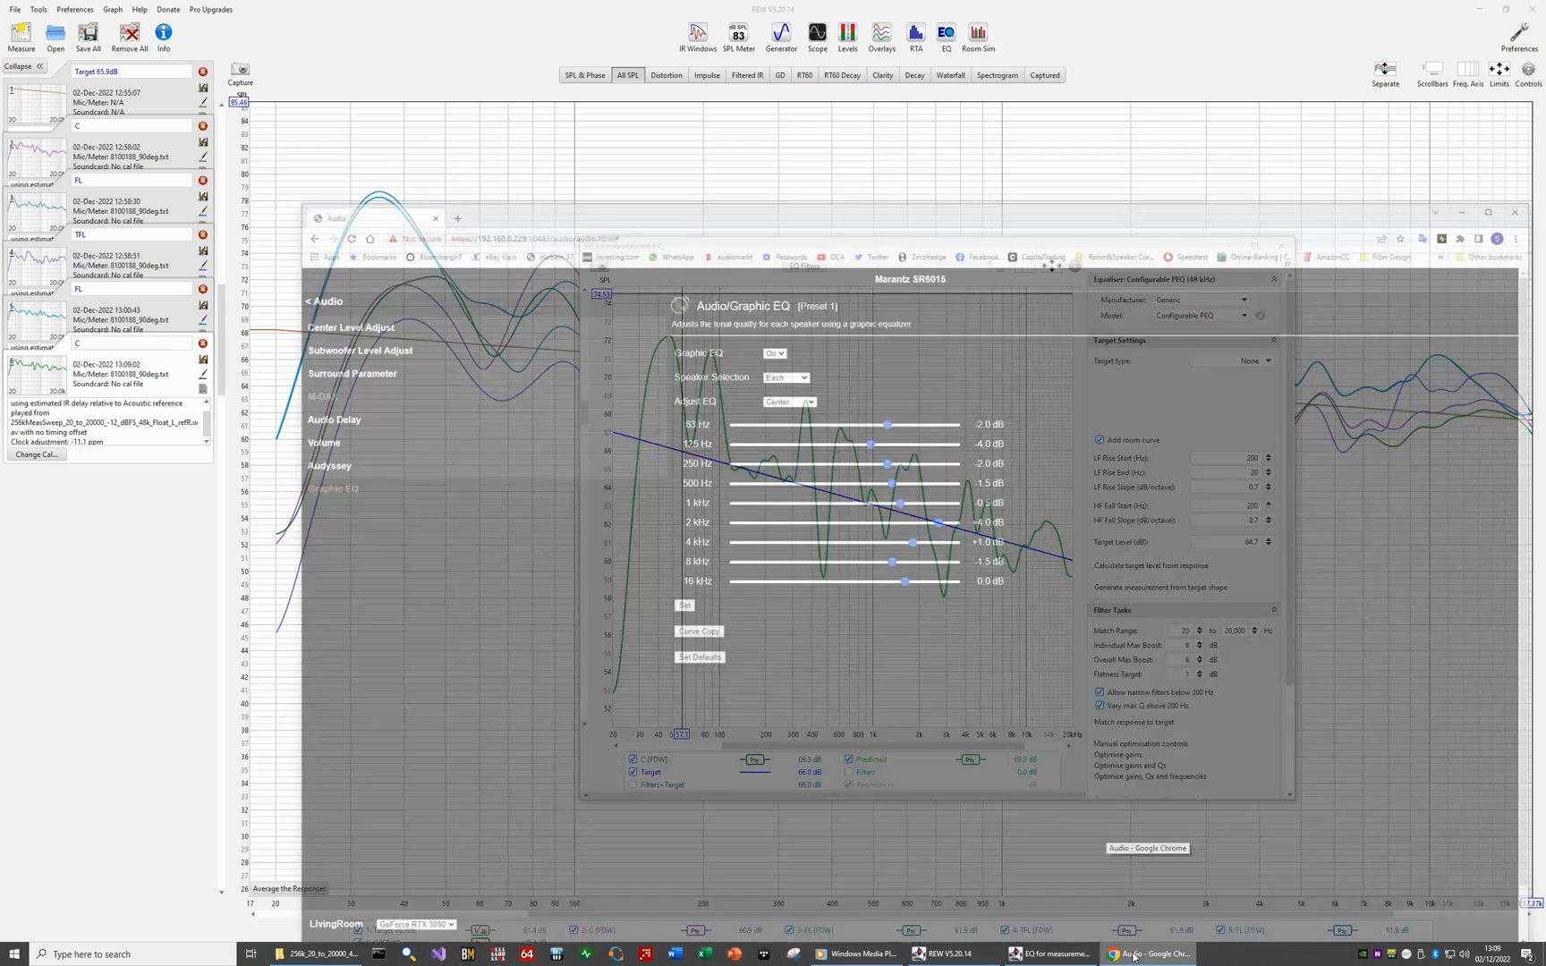
click(228, 214)
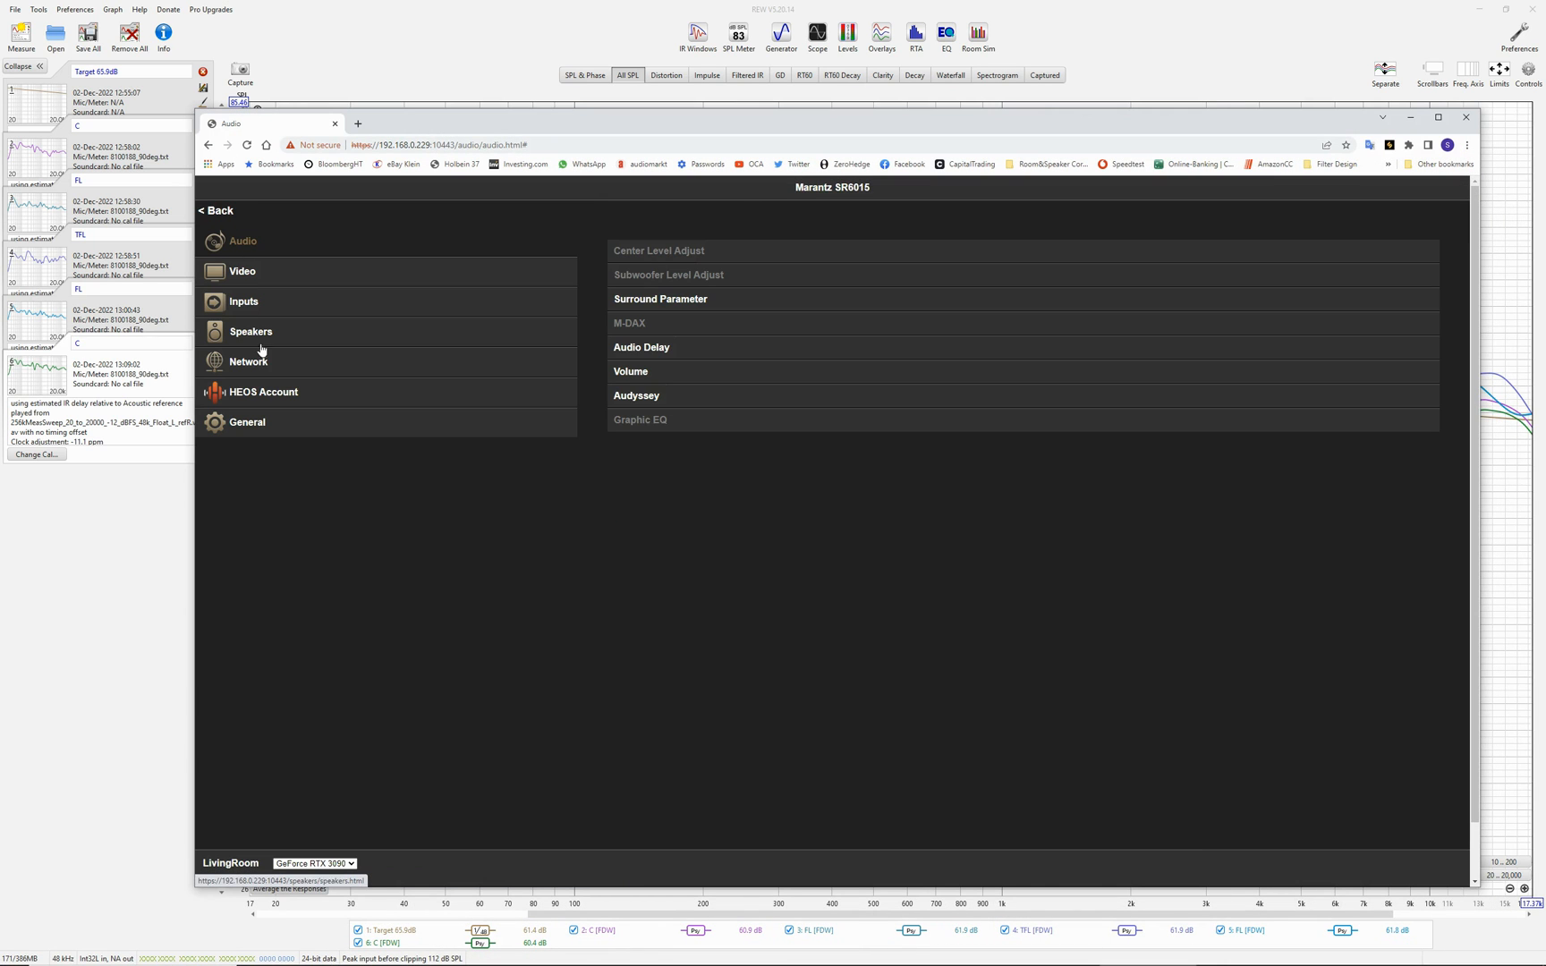
click(253, 333)
click(625, 333)
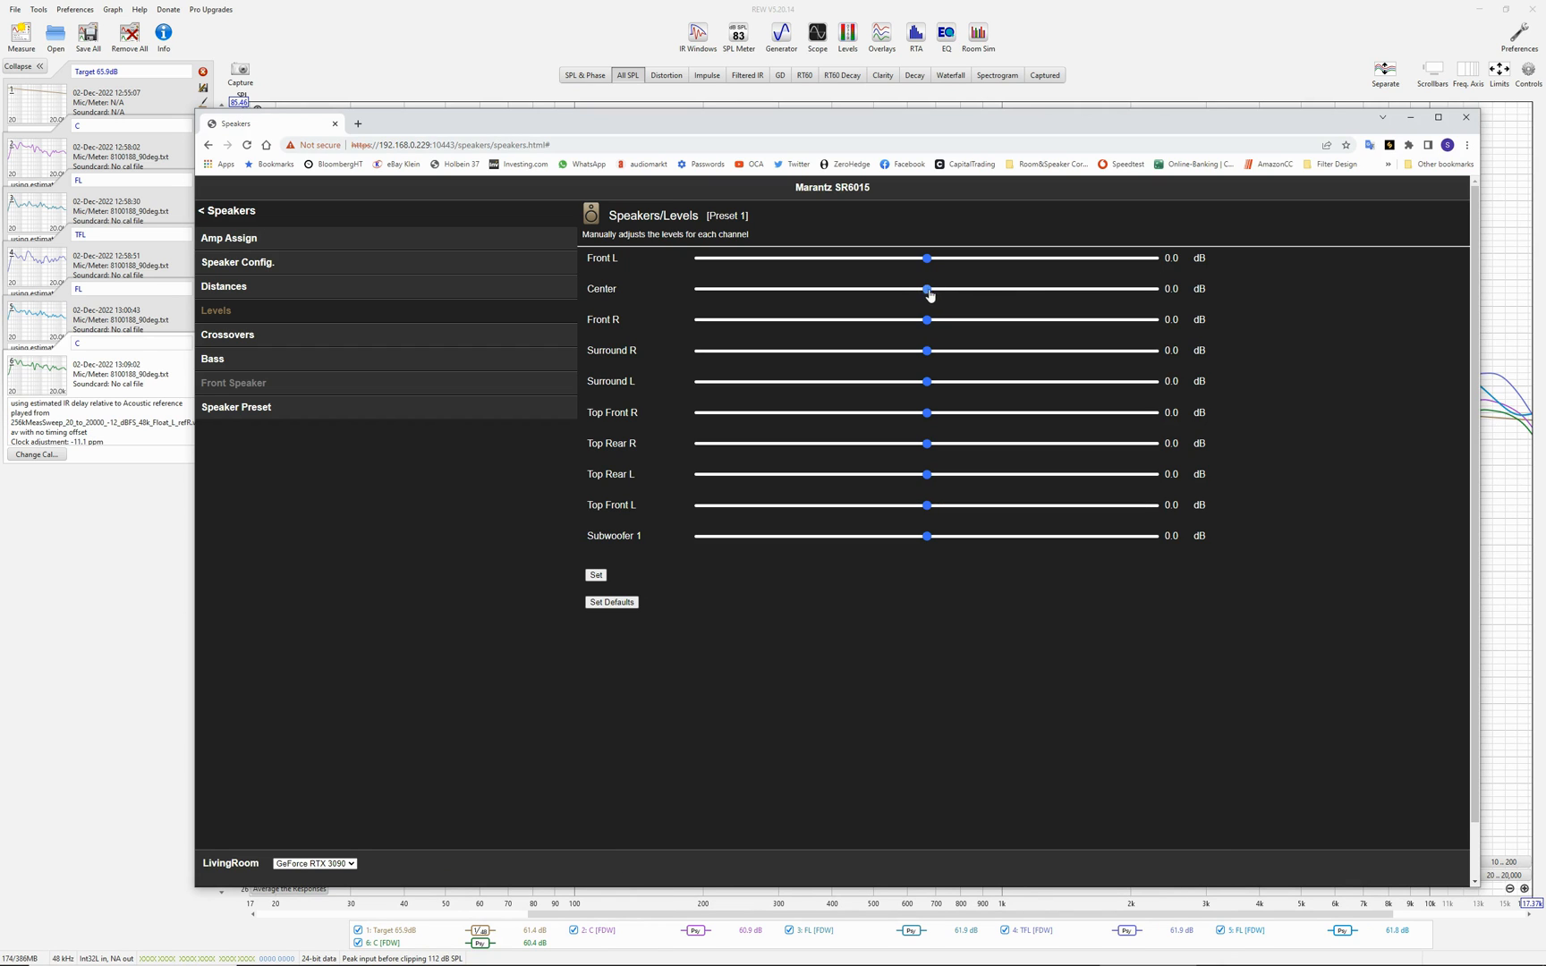
drag(927, 294, 945, 294)
click(596, 575)
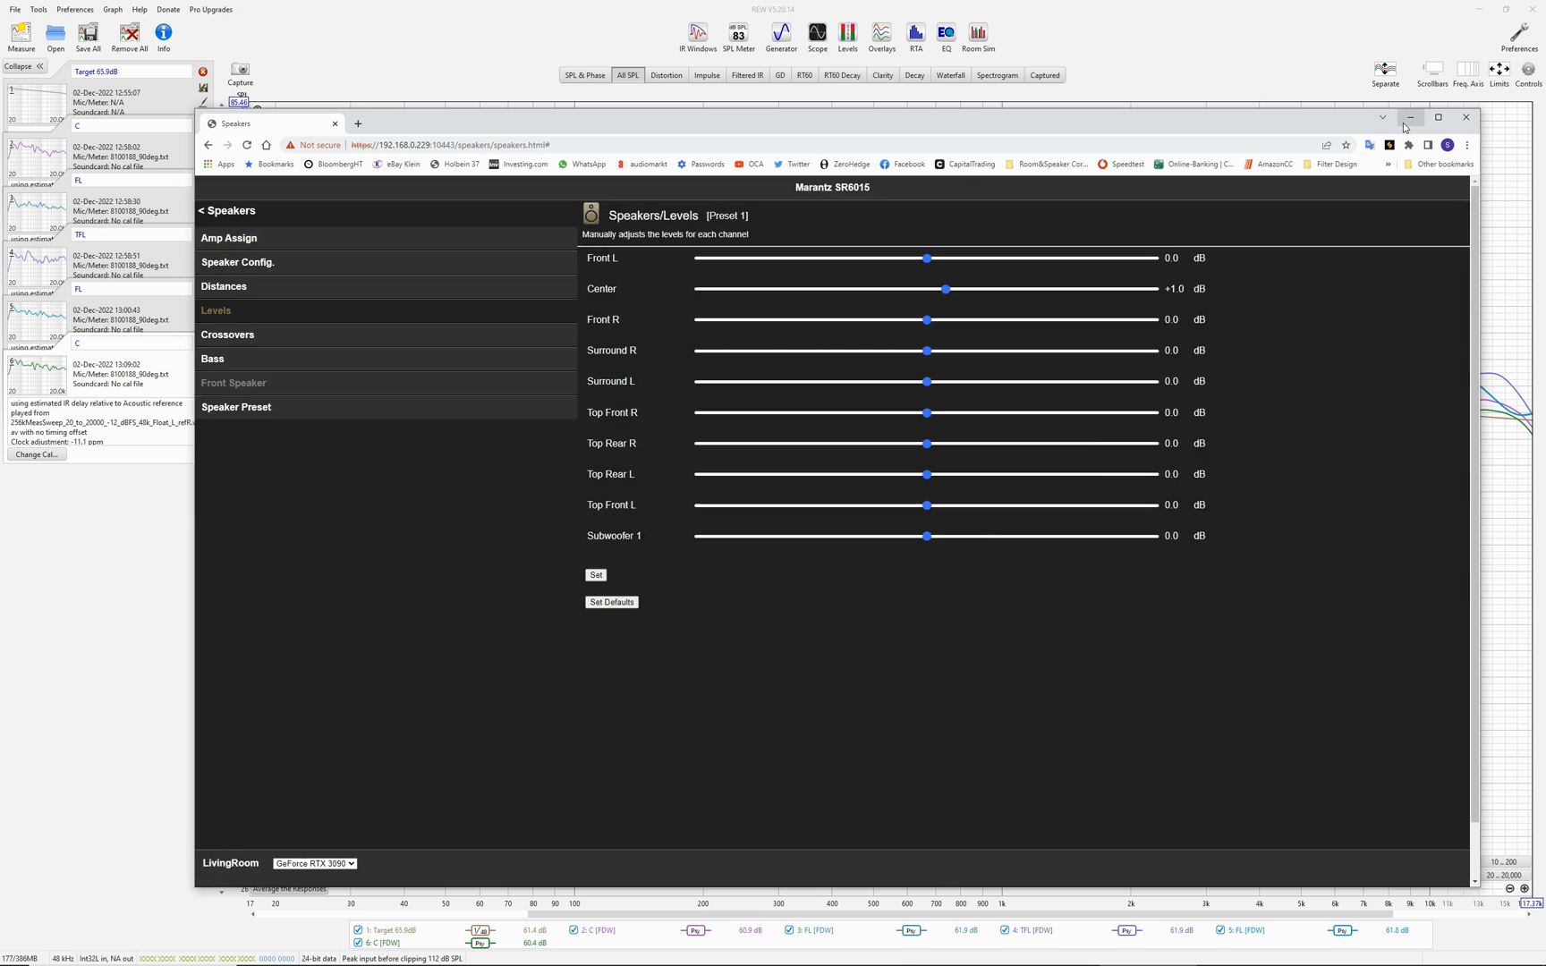
click(1409, 119)
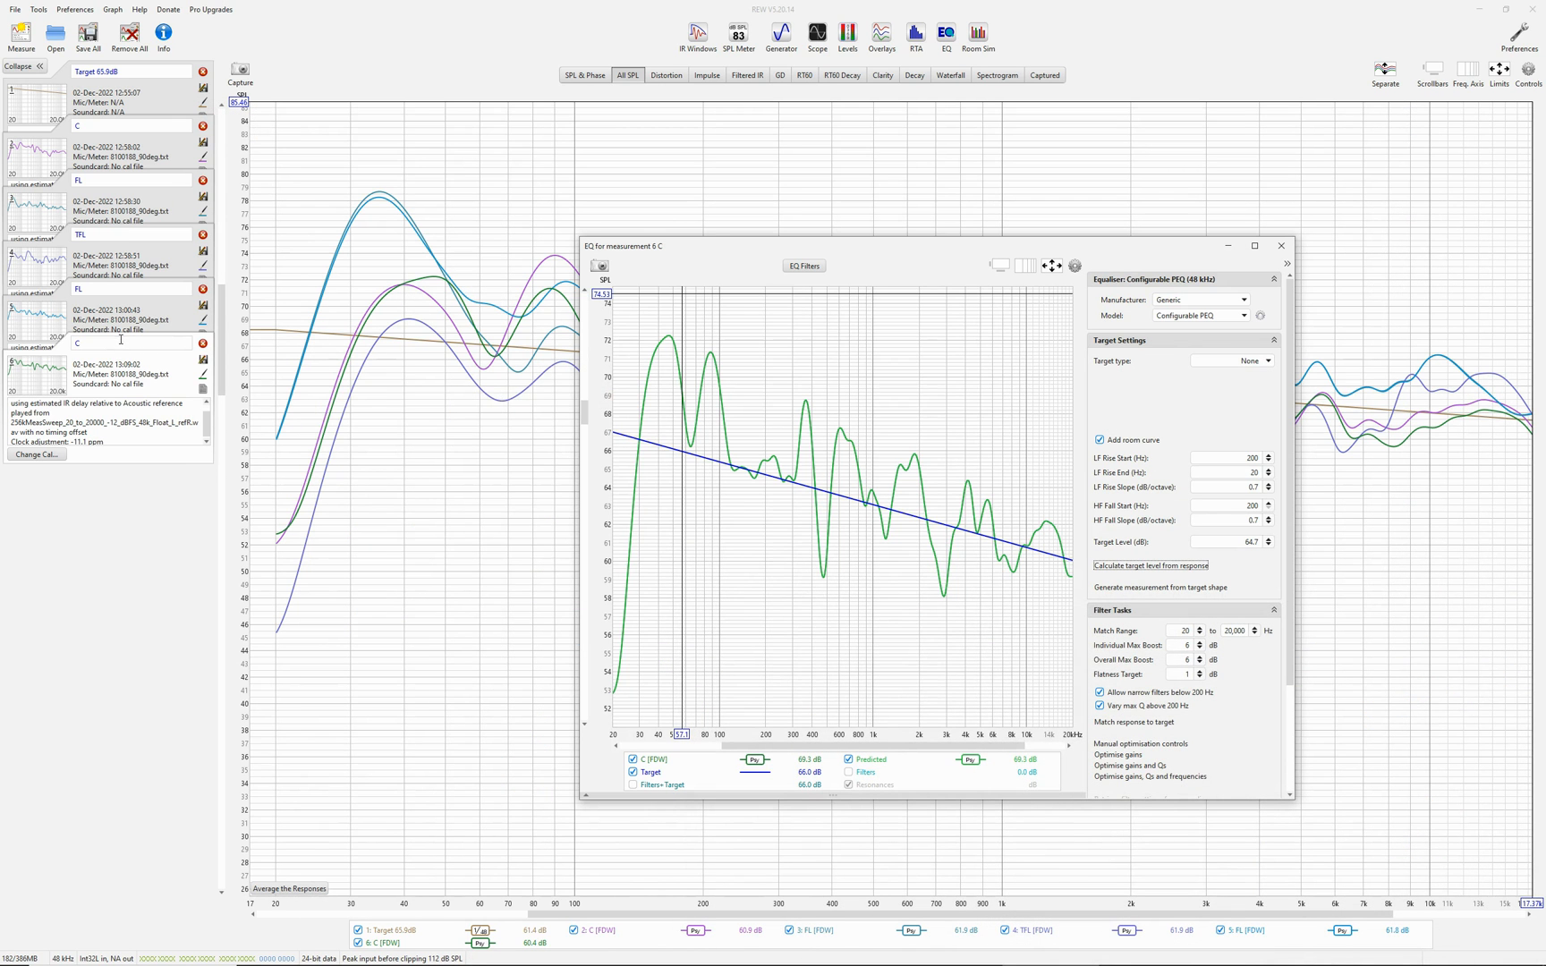
Step: Run a new SPL sweep measurement of the centre speaker with 256k_20_to_20000_48k_C.mp4 and calculate its target level from response in EQ
mouse_move(837, 958)
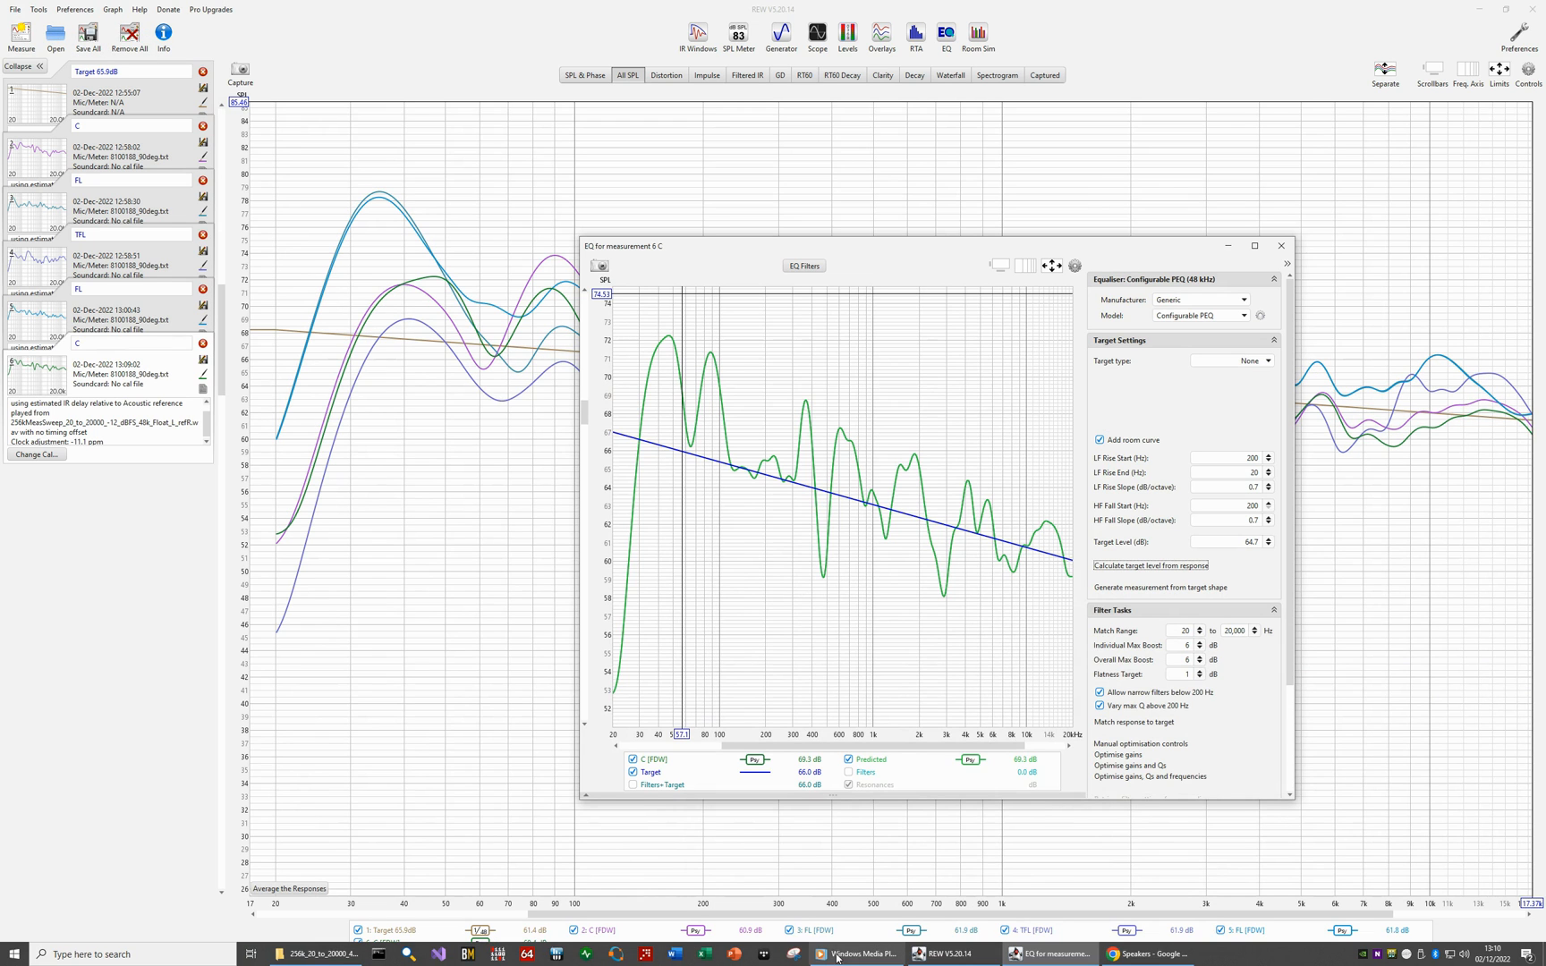
click(317, 954)
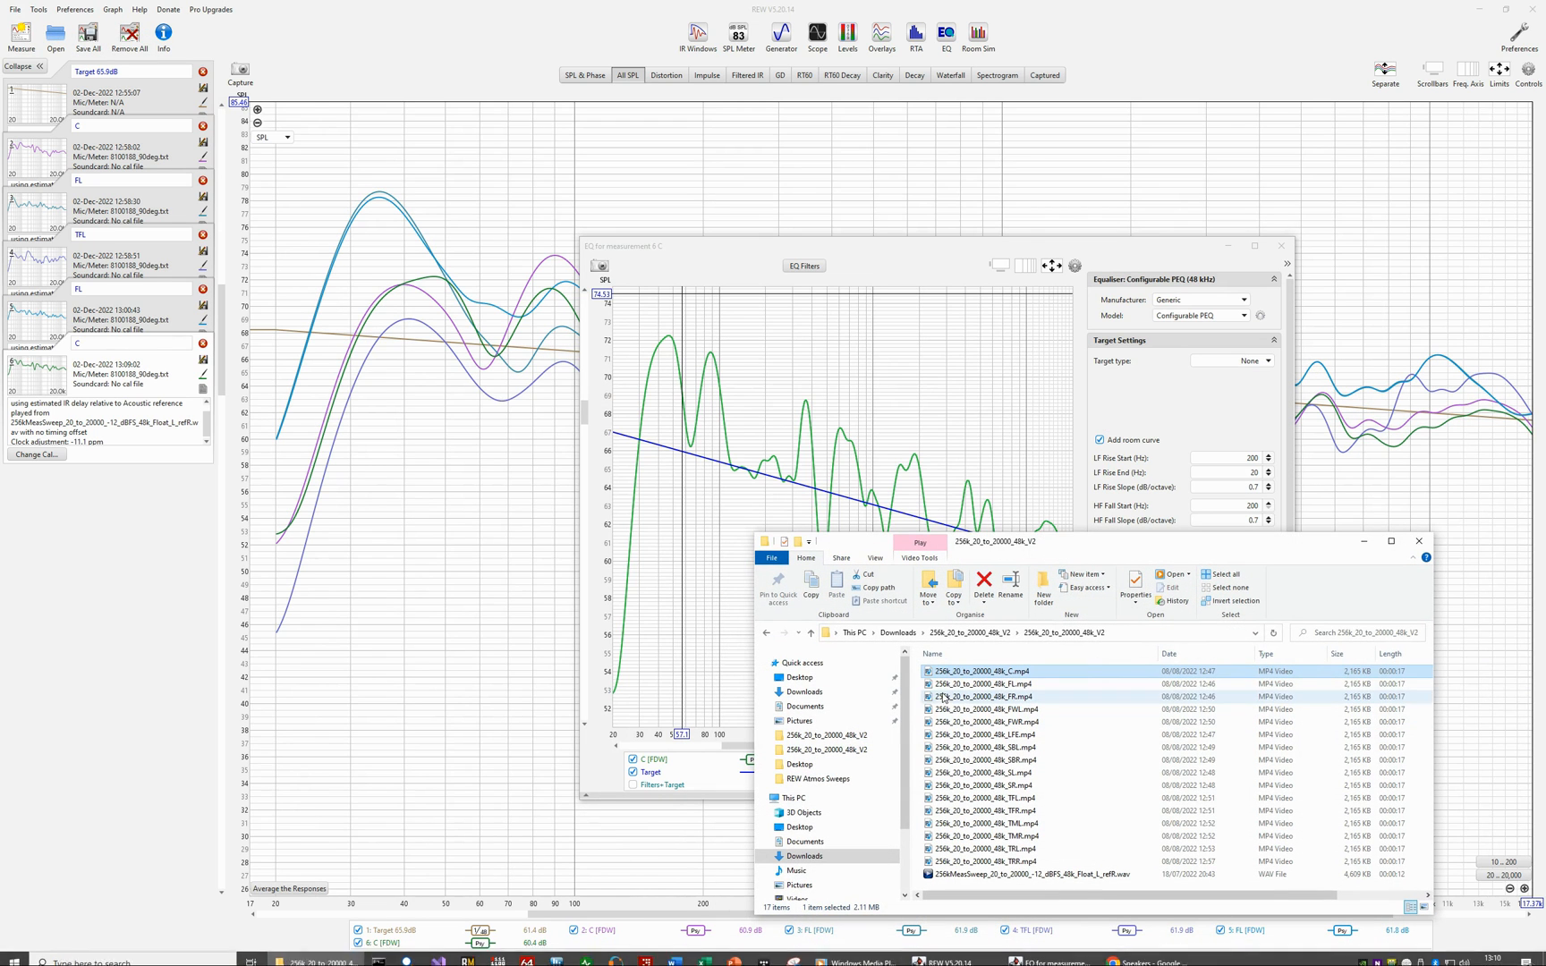
double_click(979, 672)
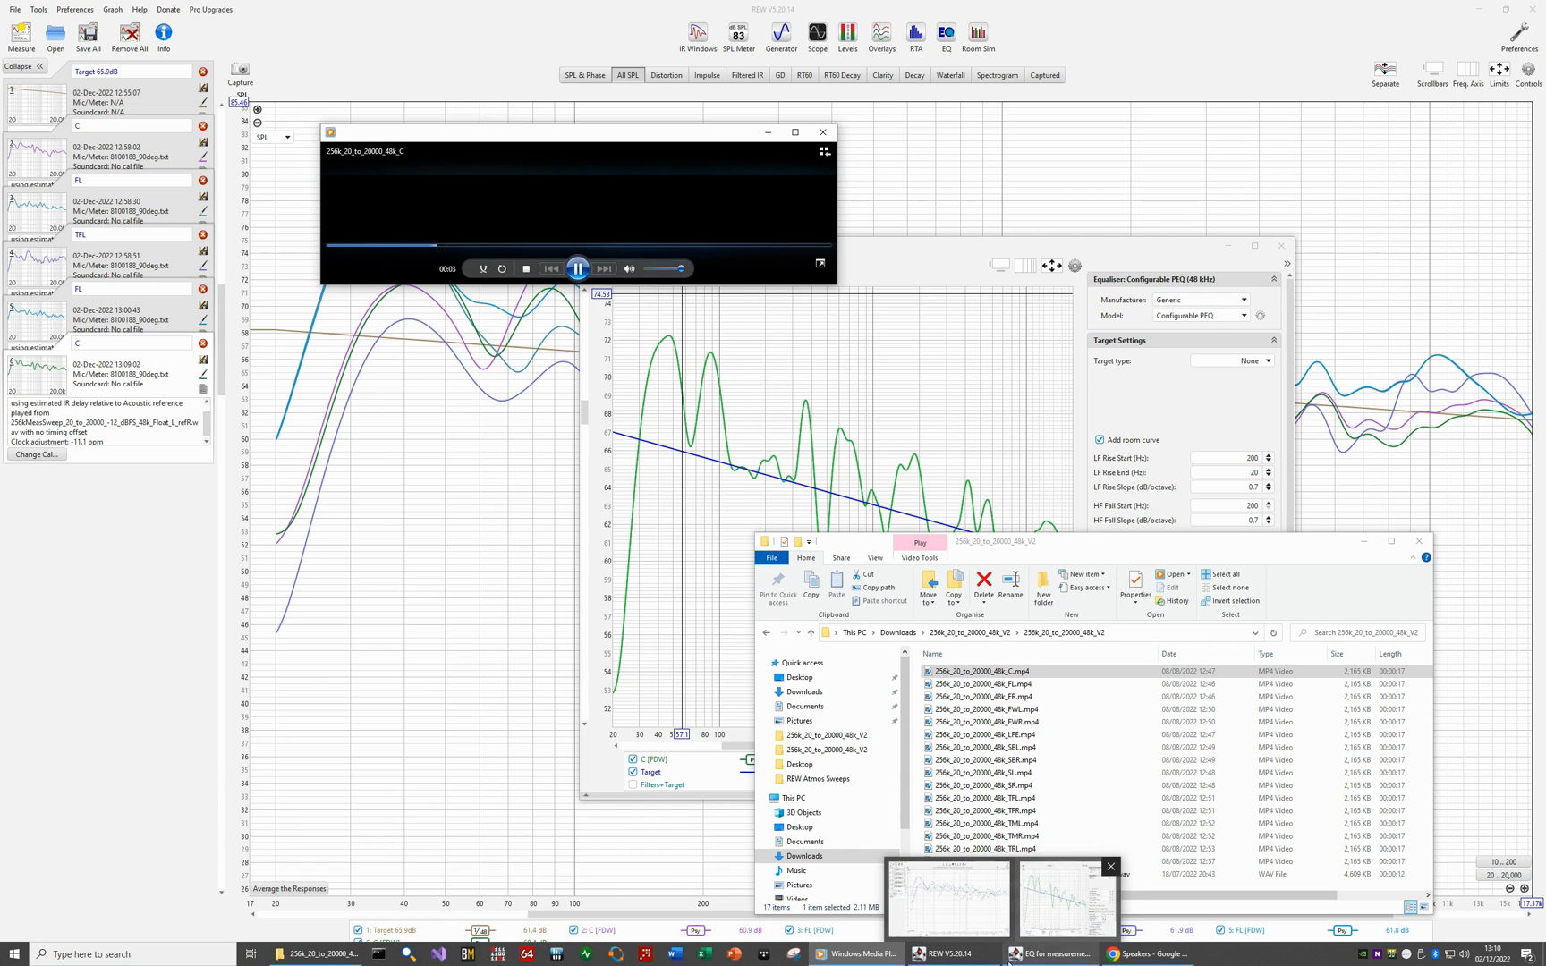
click(20, 36)
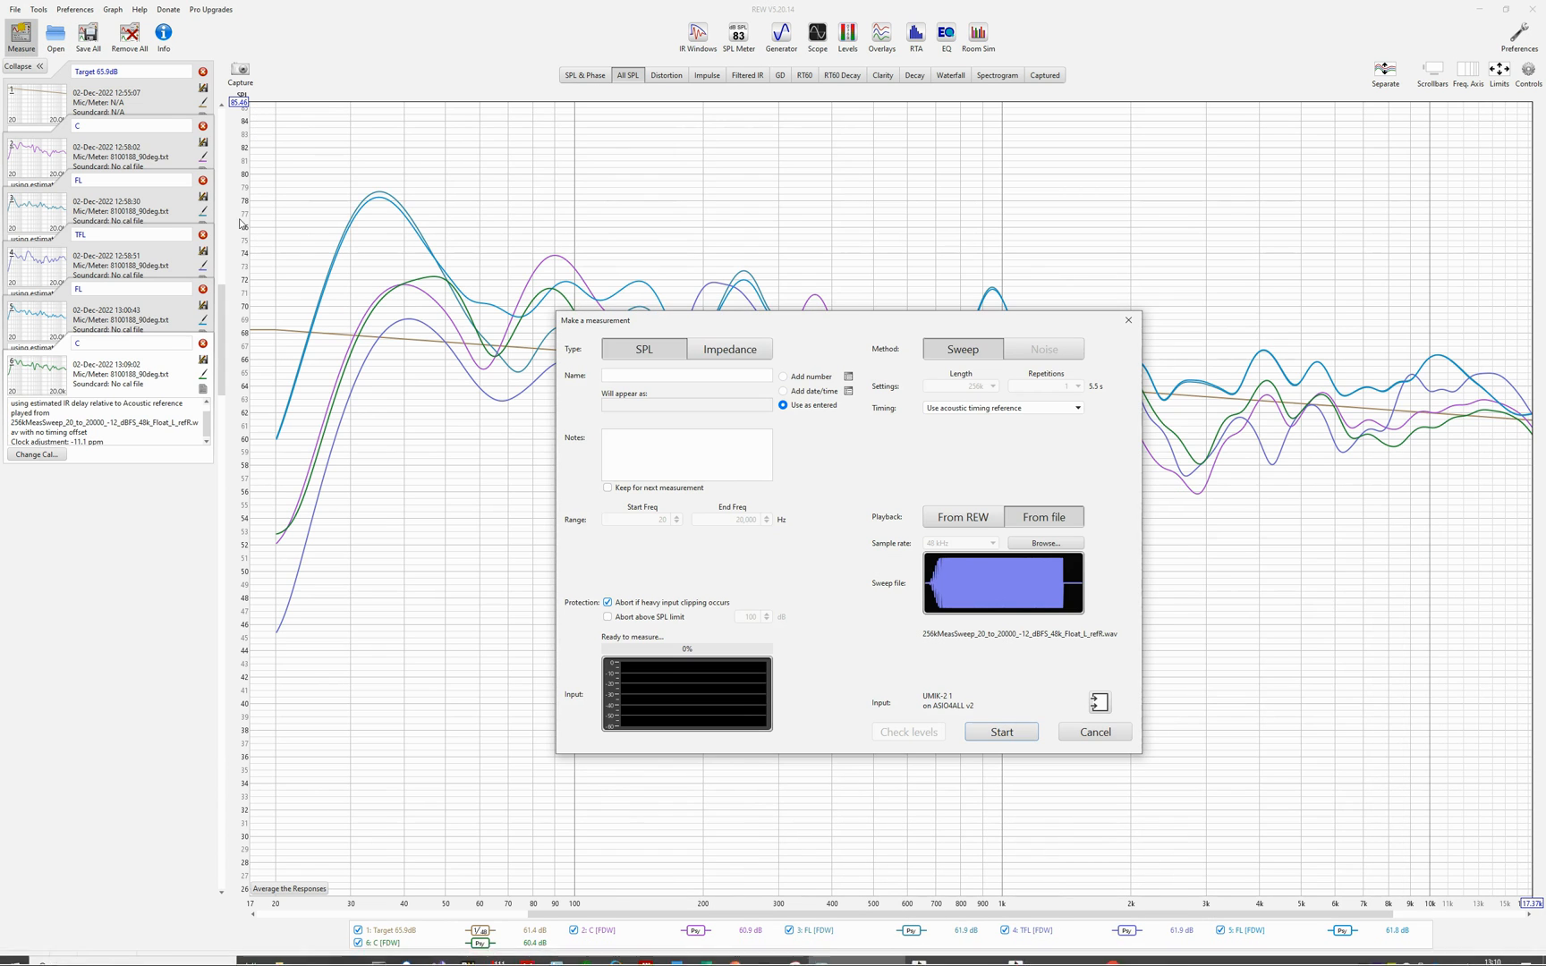
click(987, 732)
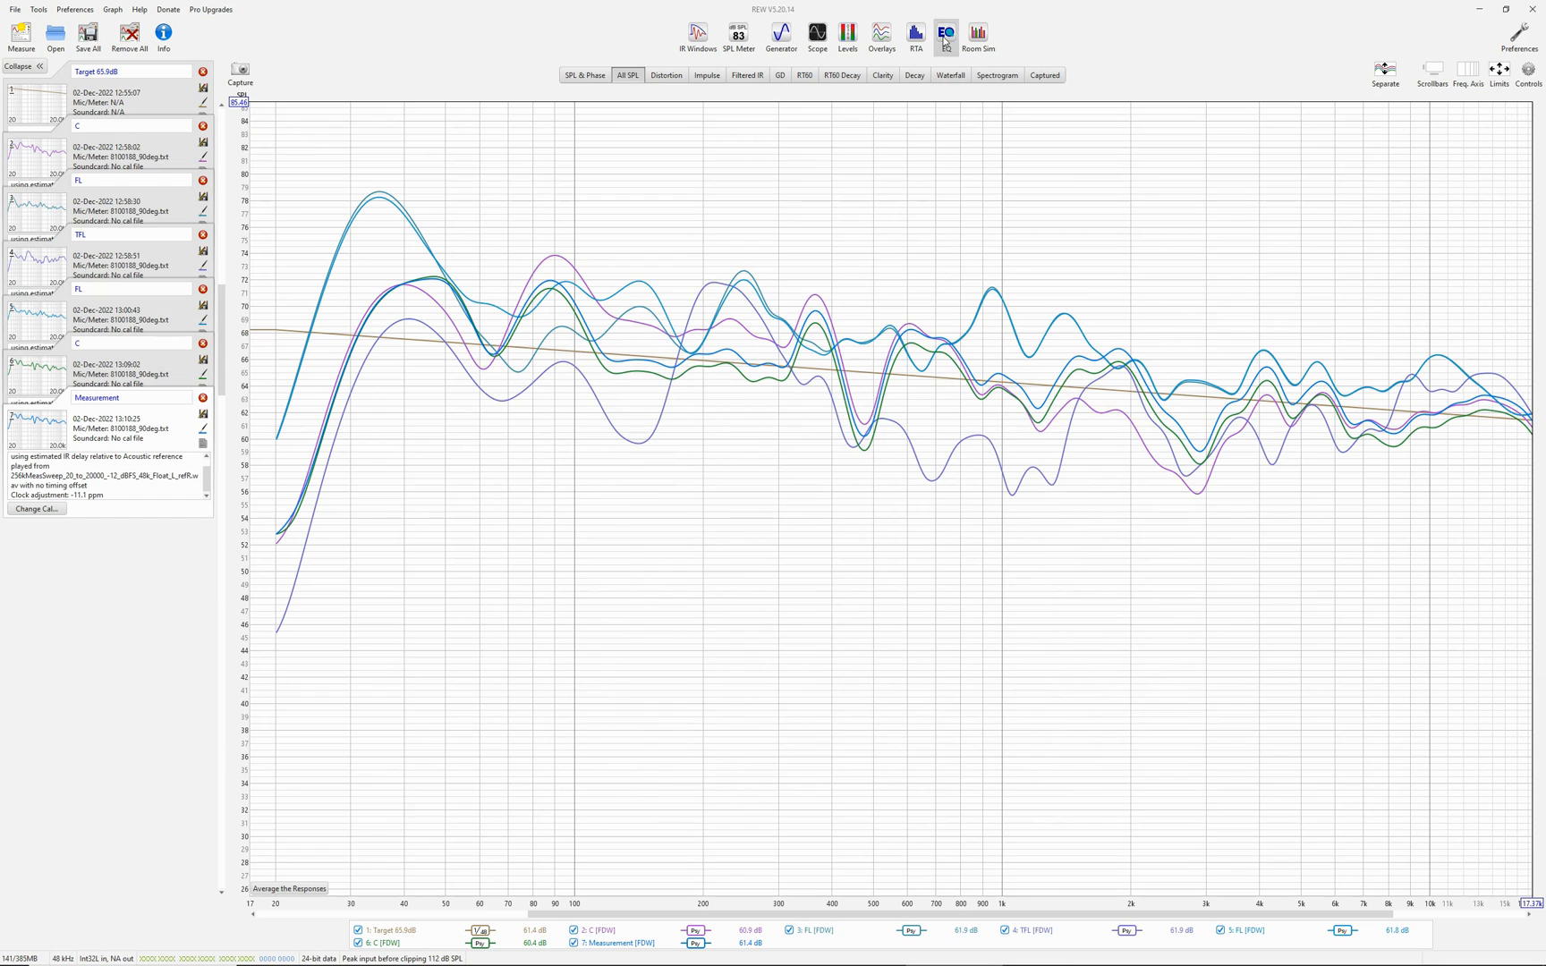
click(945, 36)
click(1154, 568)
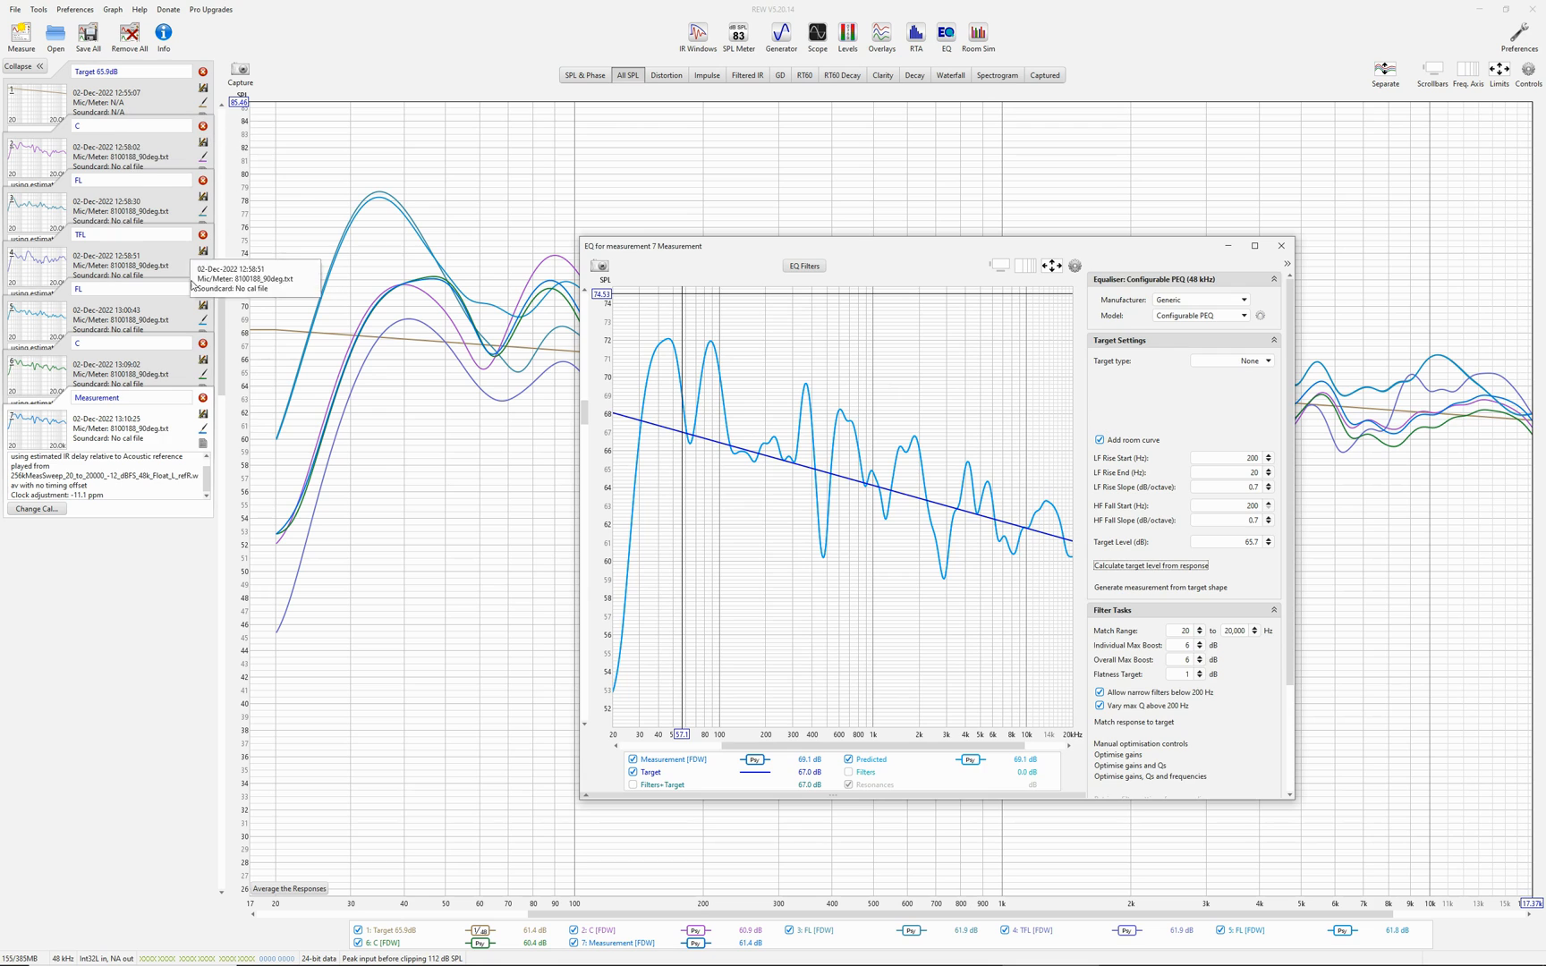
Step: Rename the new measurement as C 65.7 and delete the two earlier C measurements
click(141, 398)
text(C 65)
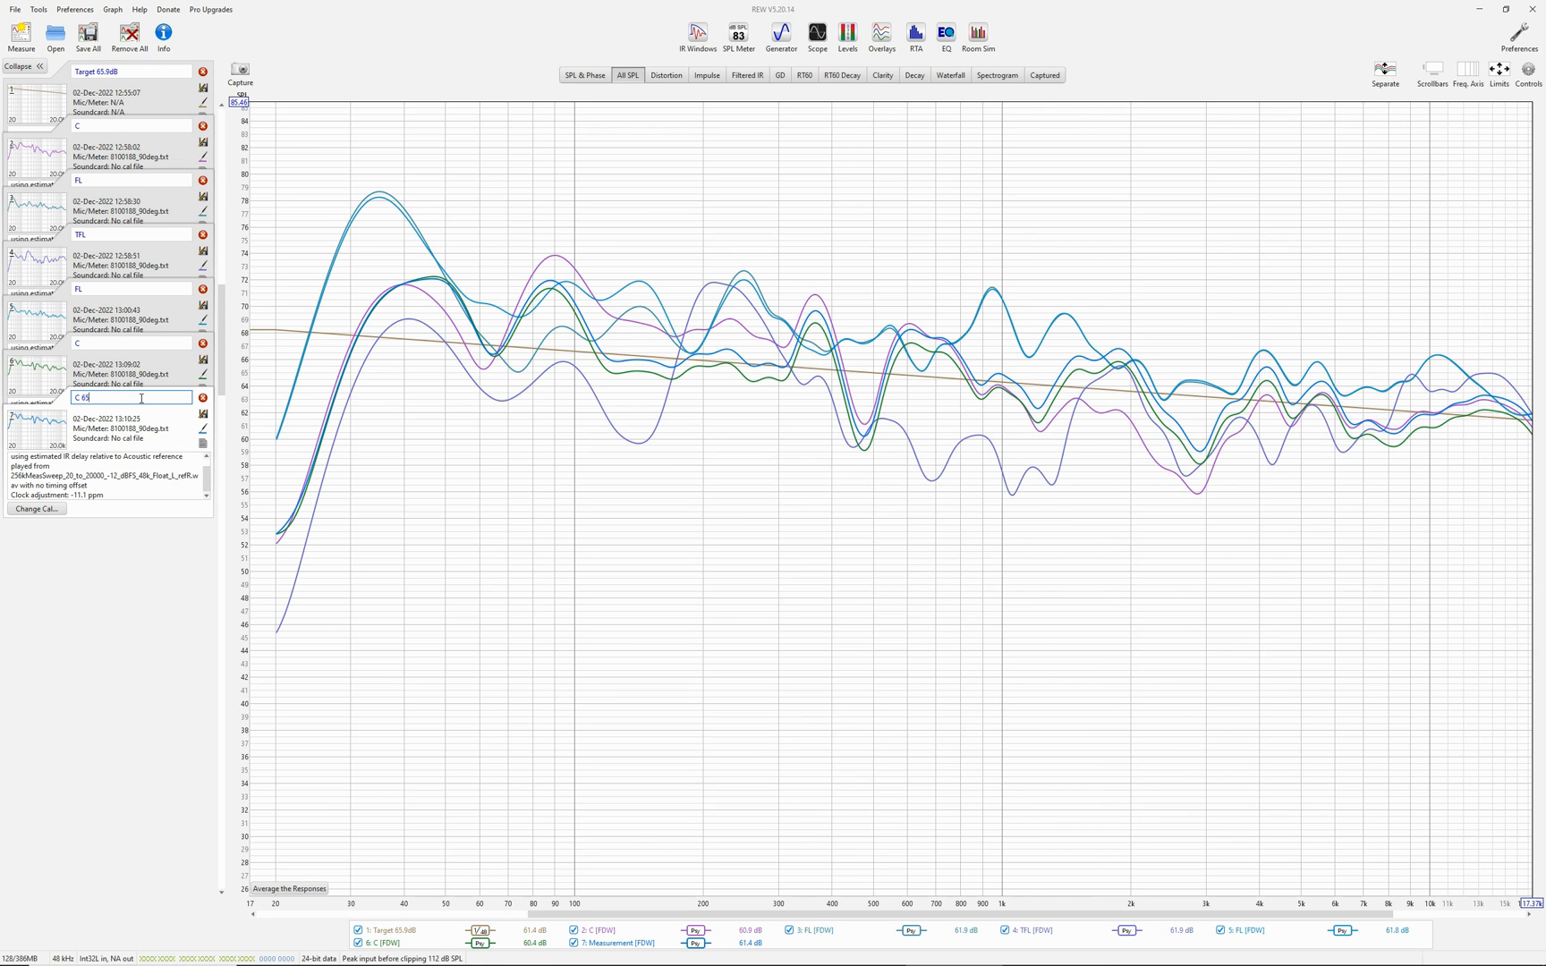
text(.7)
key(Return)
click(203, 344)
click(203, 126)
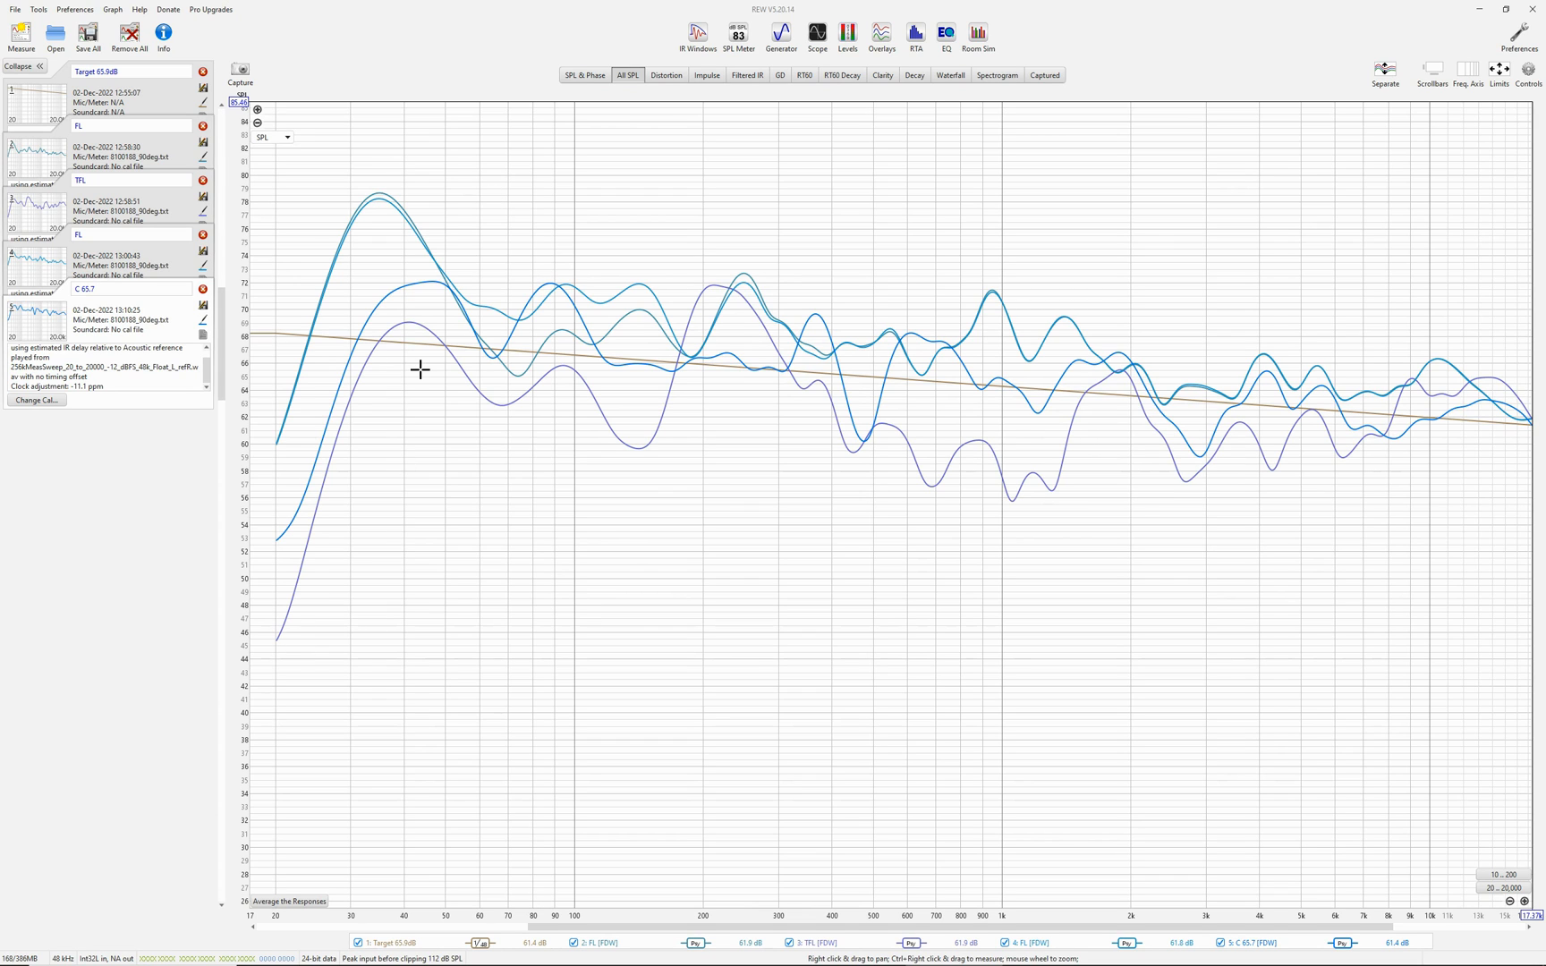
Step: Open the EQ for measurement 4 FL and calculate its target level from the response
click(141, 255)
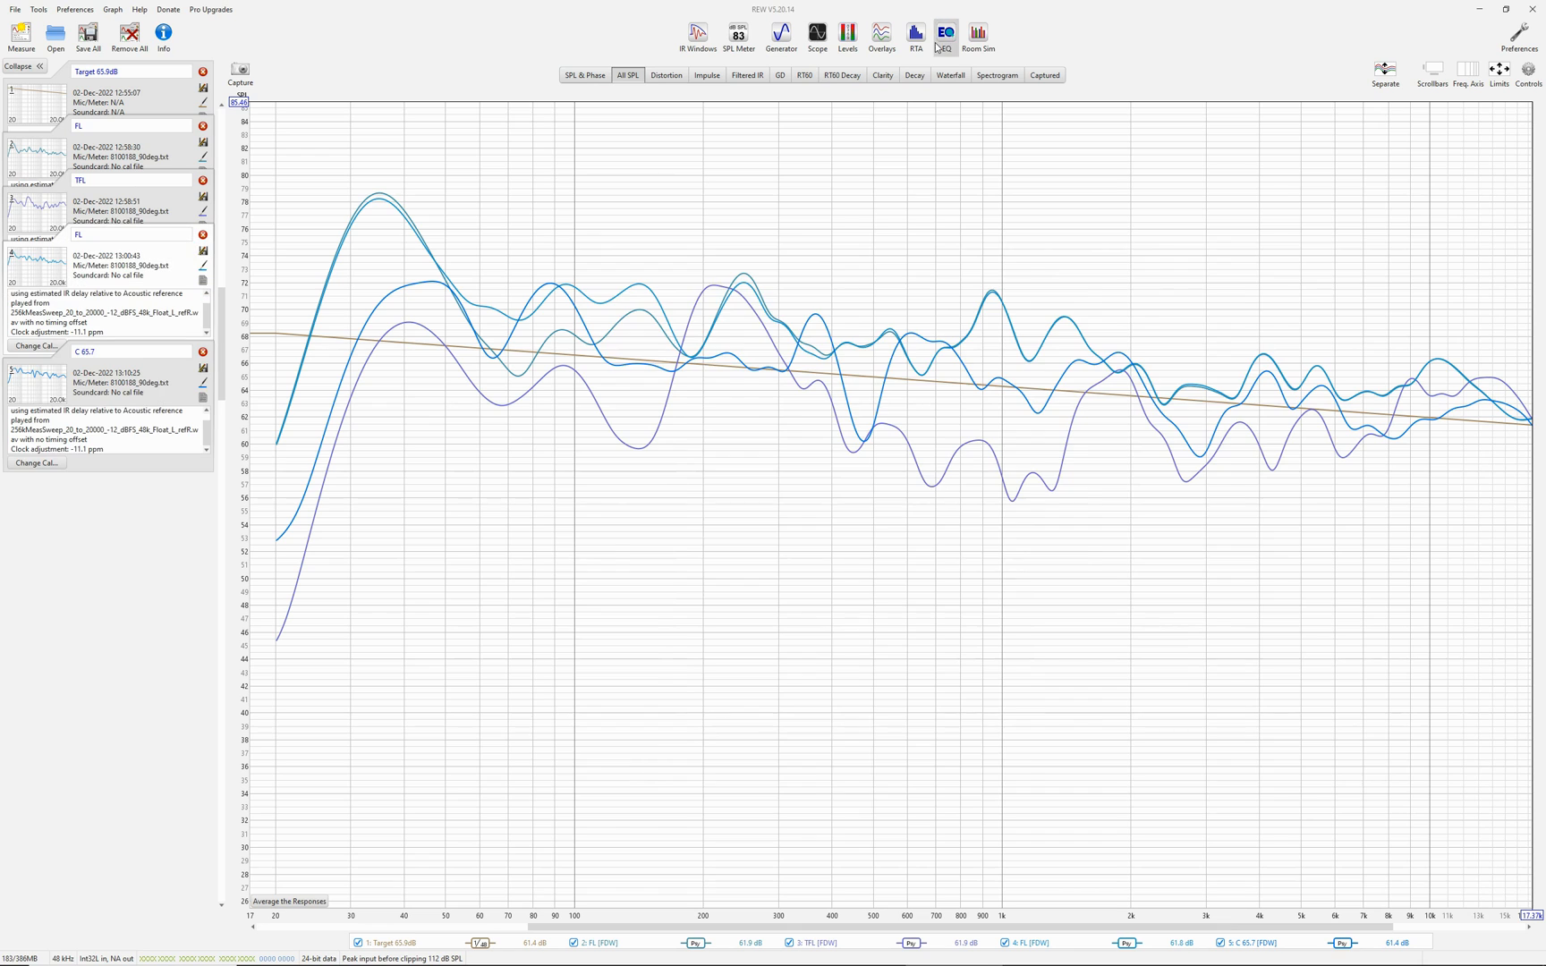
click(946, 36)
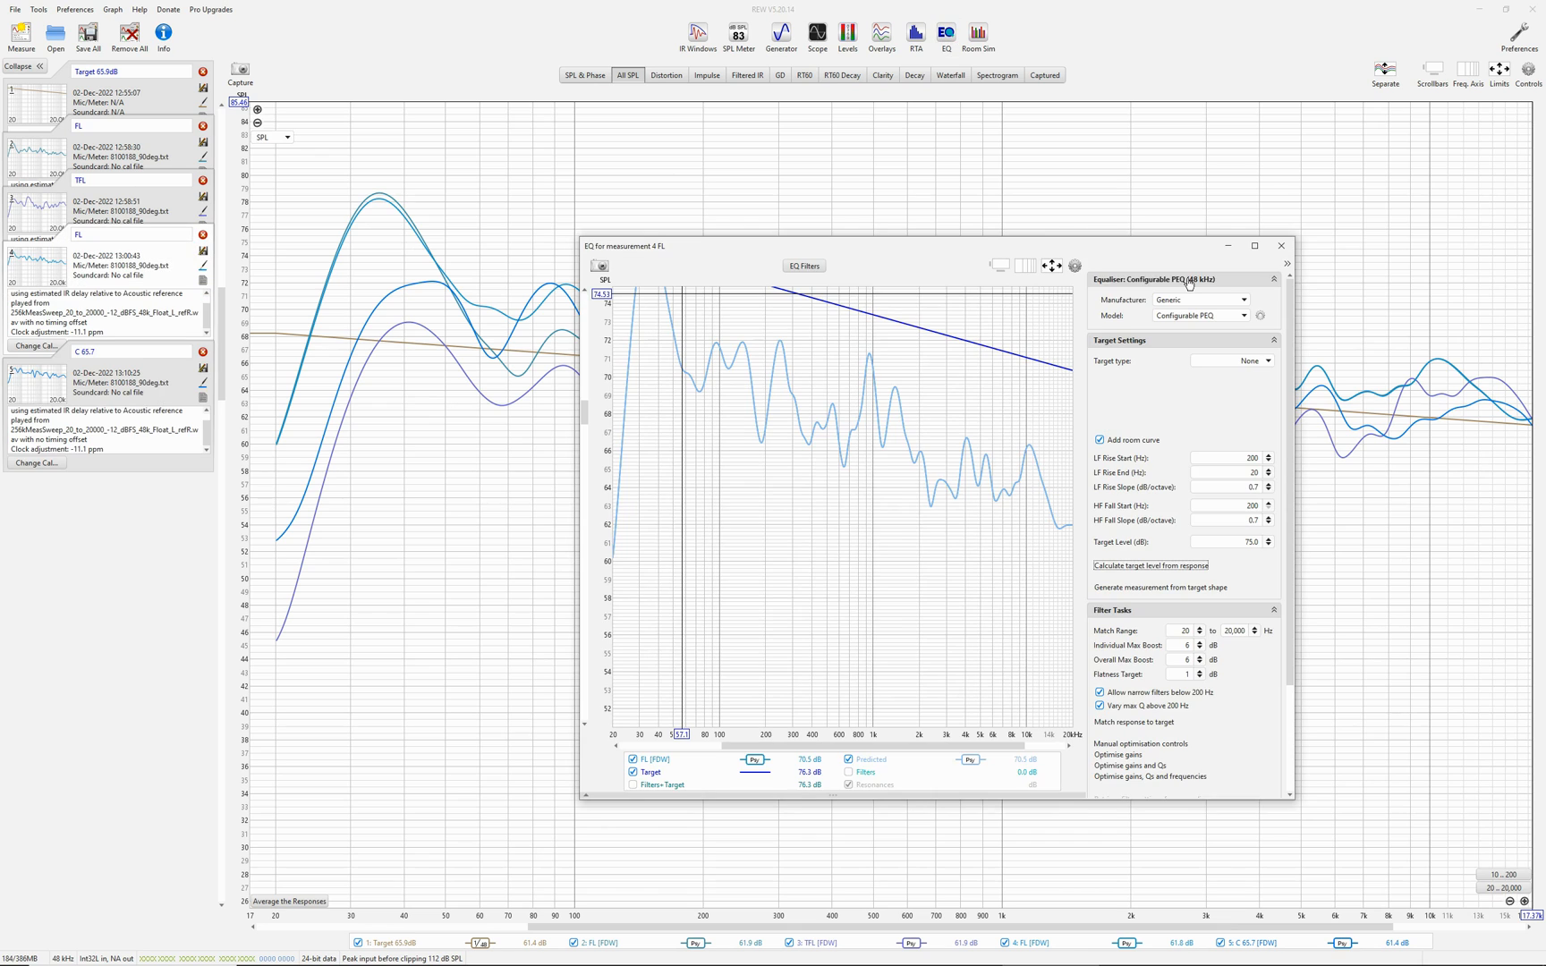
click(1155, 566)
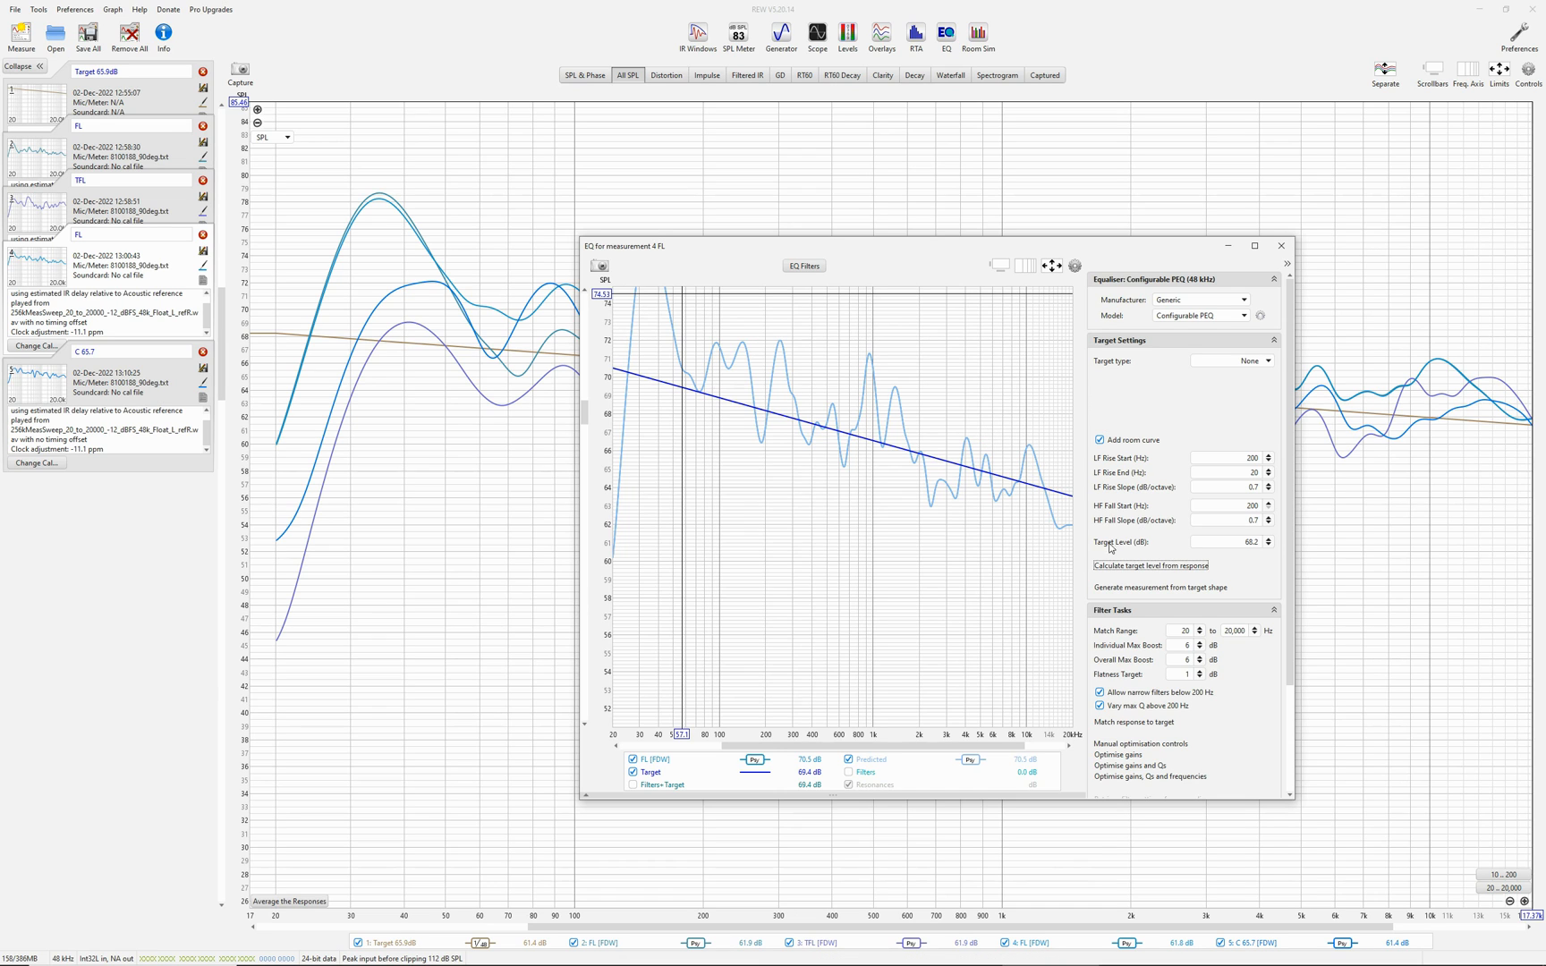
Step: Load the filter settings file MarantzDenonEQConfiguration.req into FL's EQ filters and optimise the gains
click(808, 267)
click(132, 710)
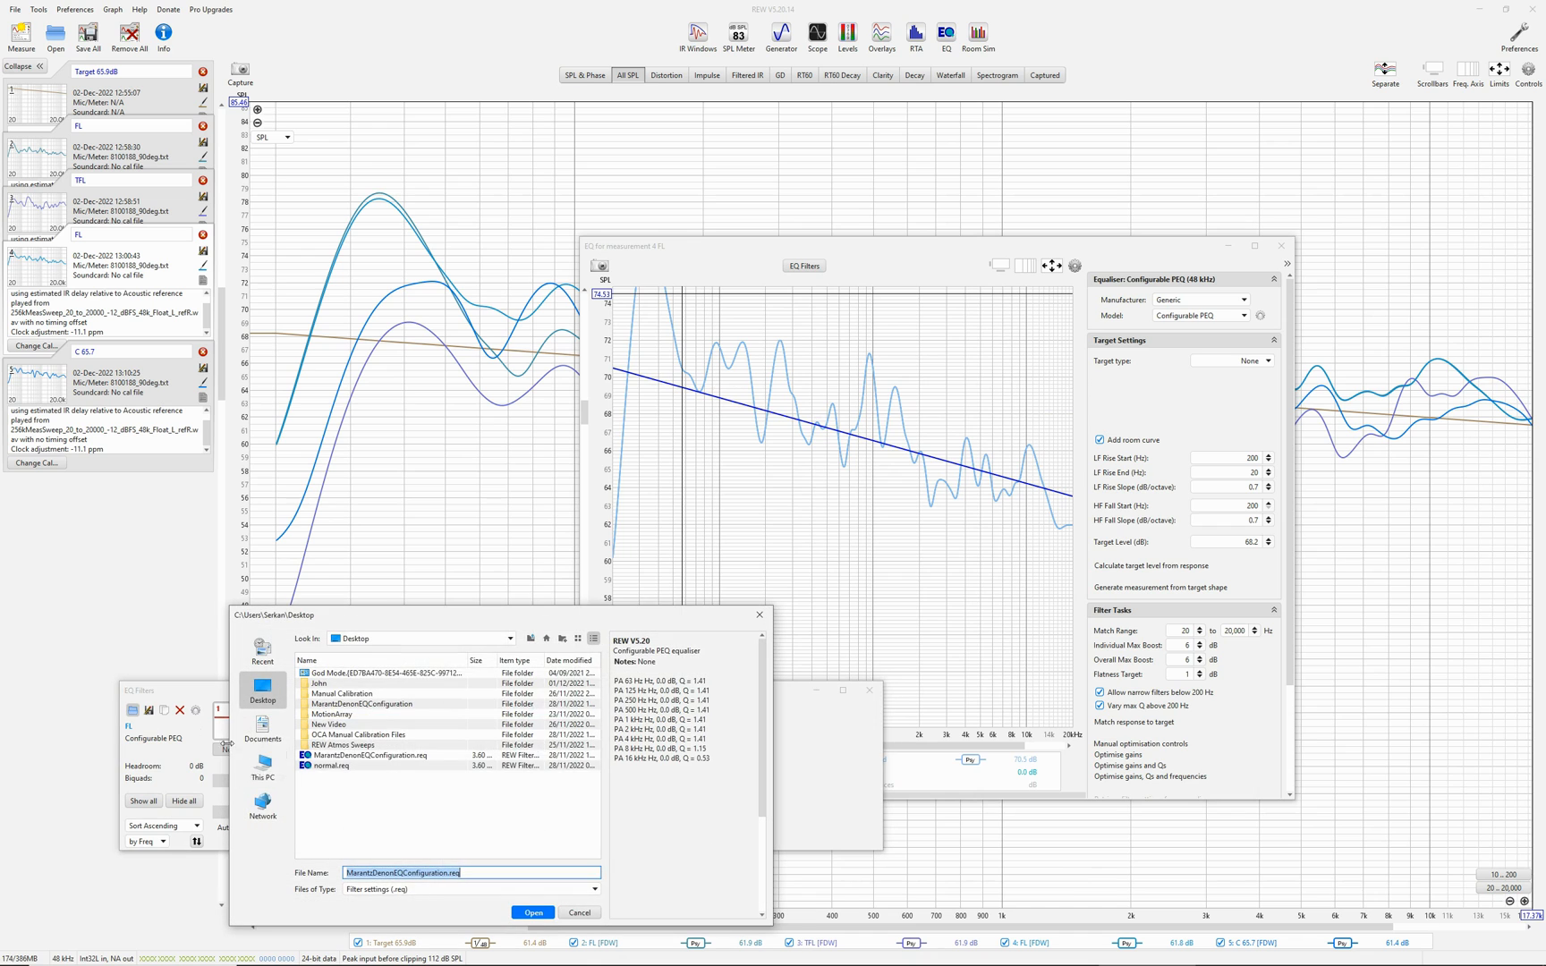
click(342, 757)
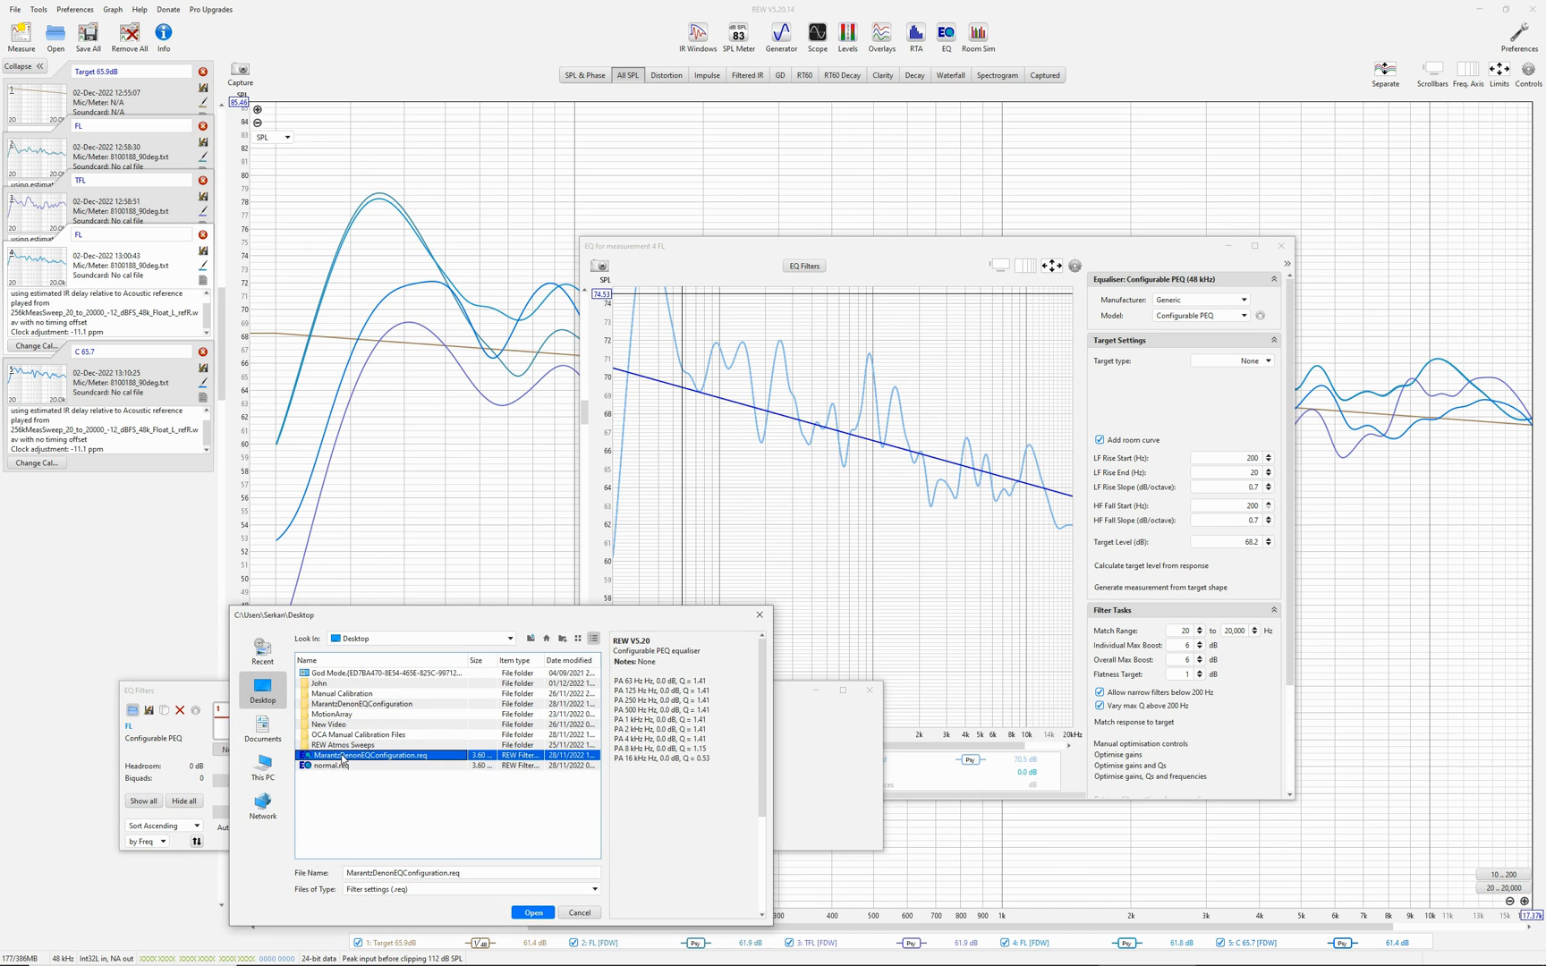
click(534, 912)
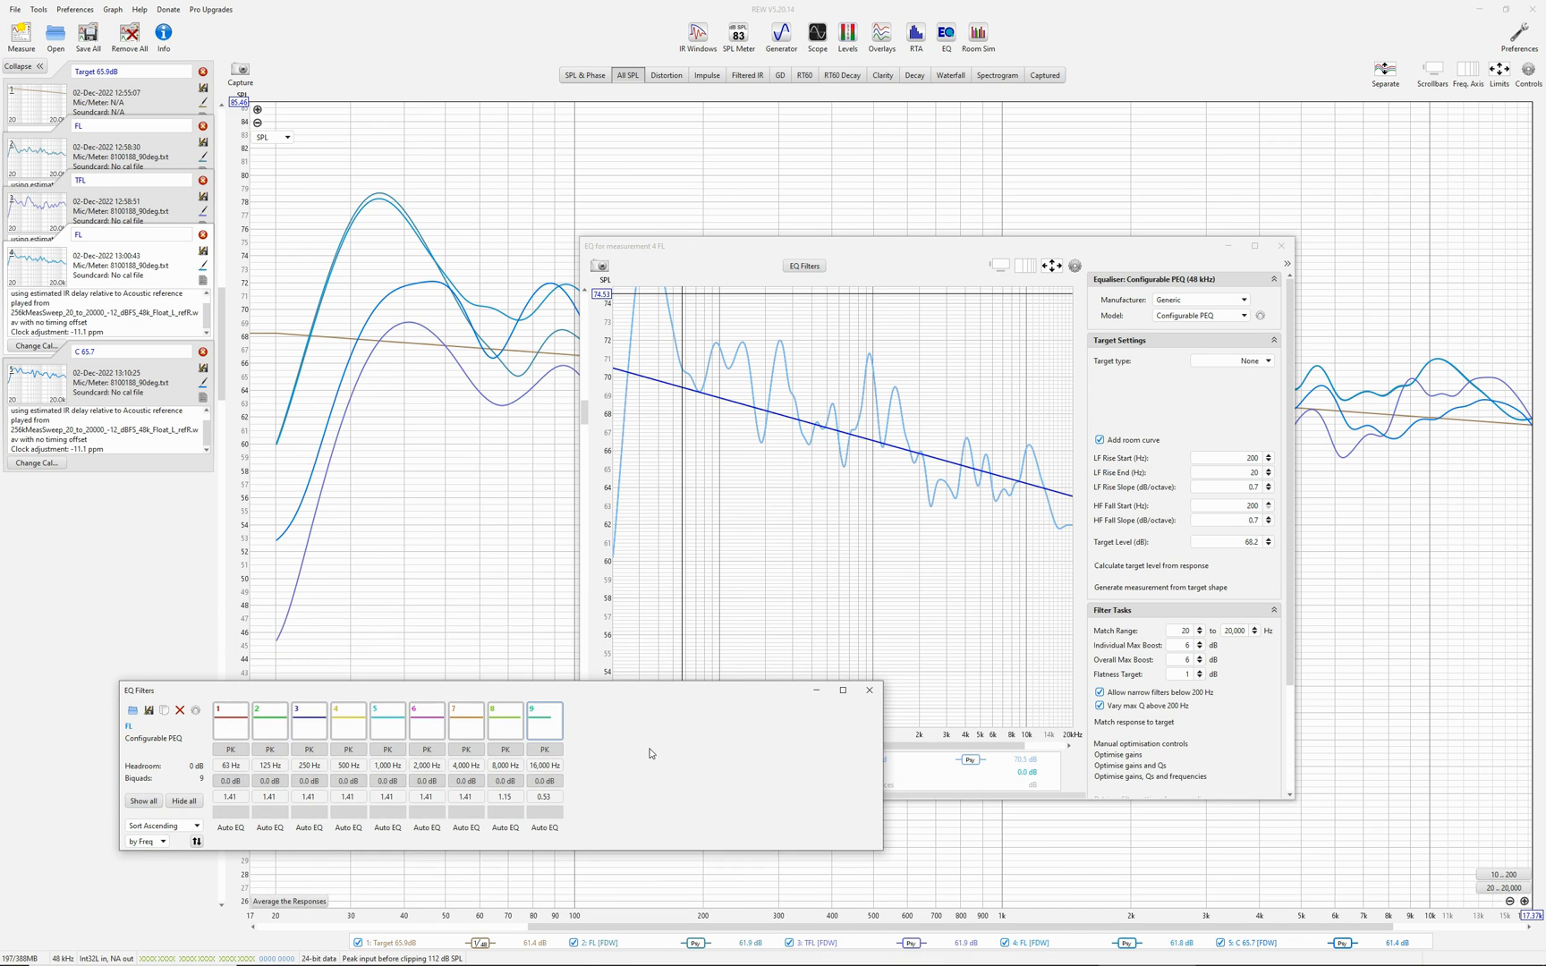
click(1124, 757)
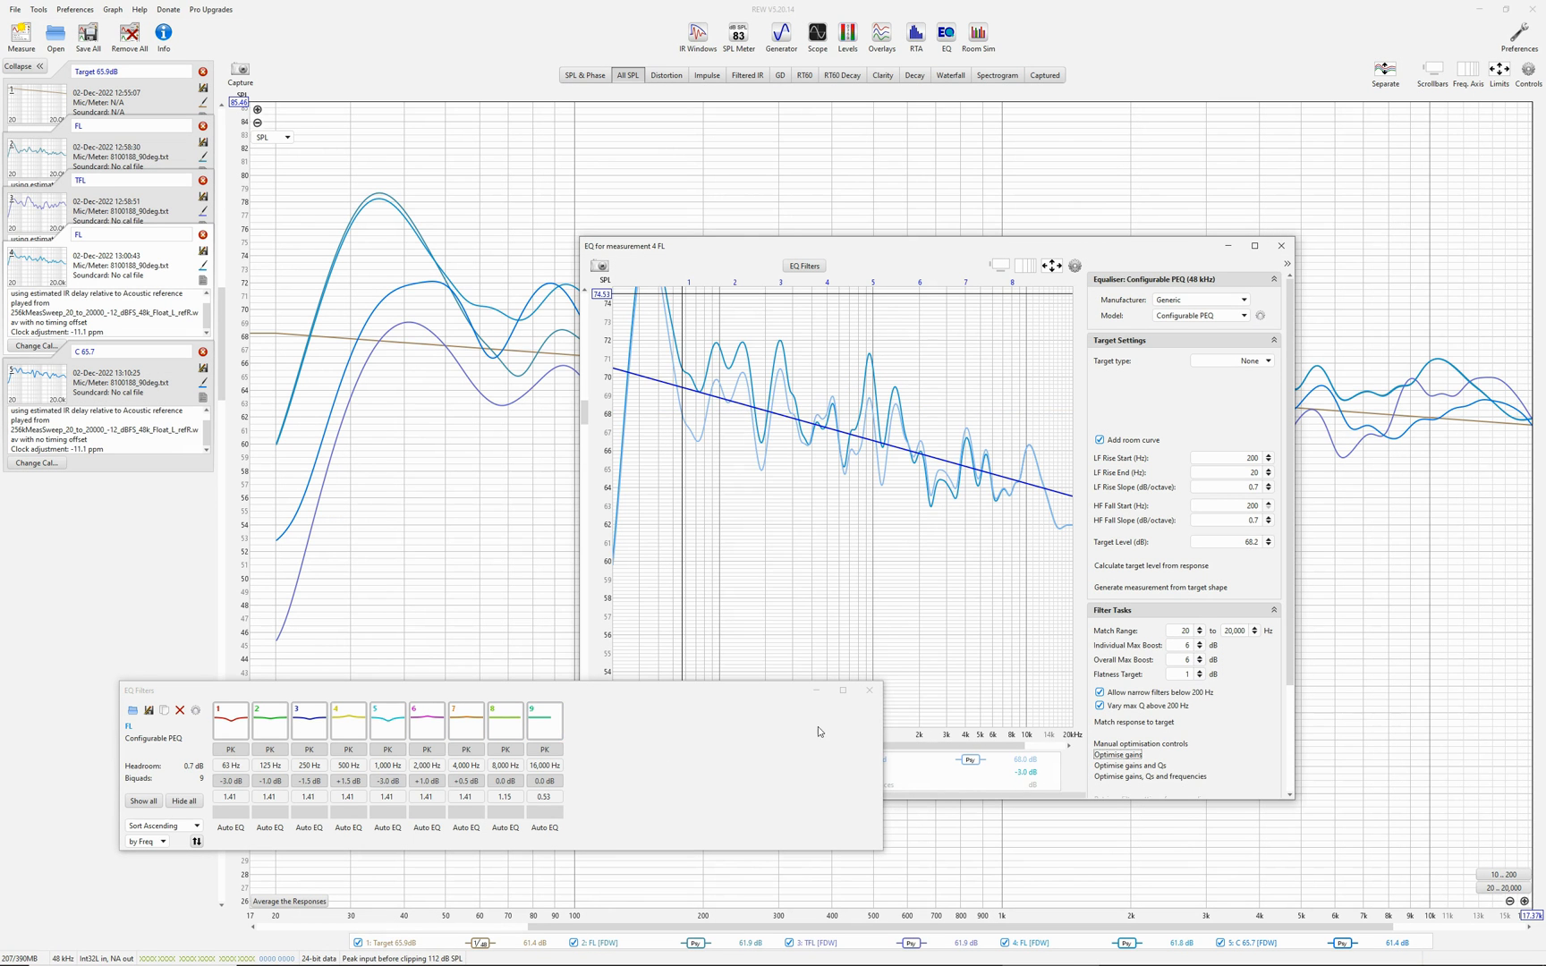
Step: Examine the optimised FL filter gains against the predicted response, repositioning the EQ Filters window and closing and reopening it
drag(665, 703, 910, 685)
drag(776, 587, 549, 773)
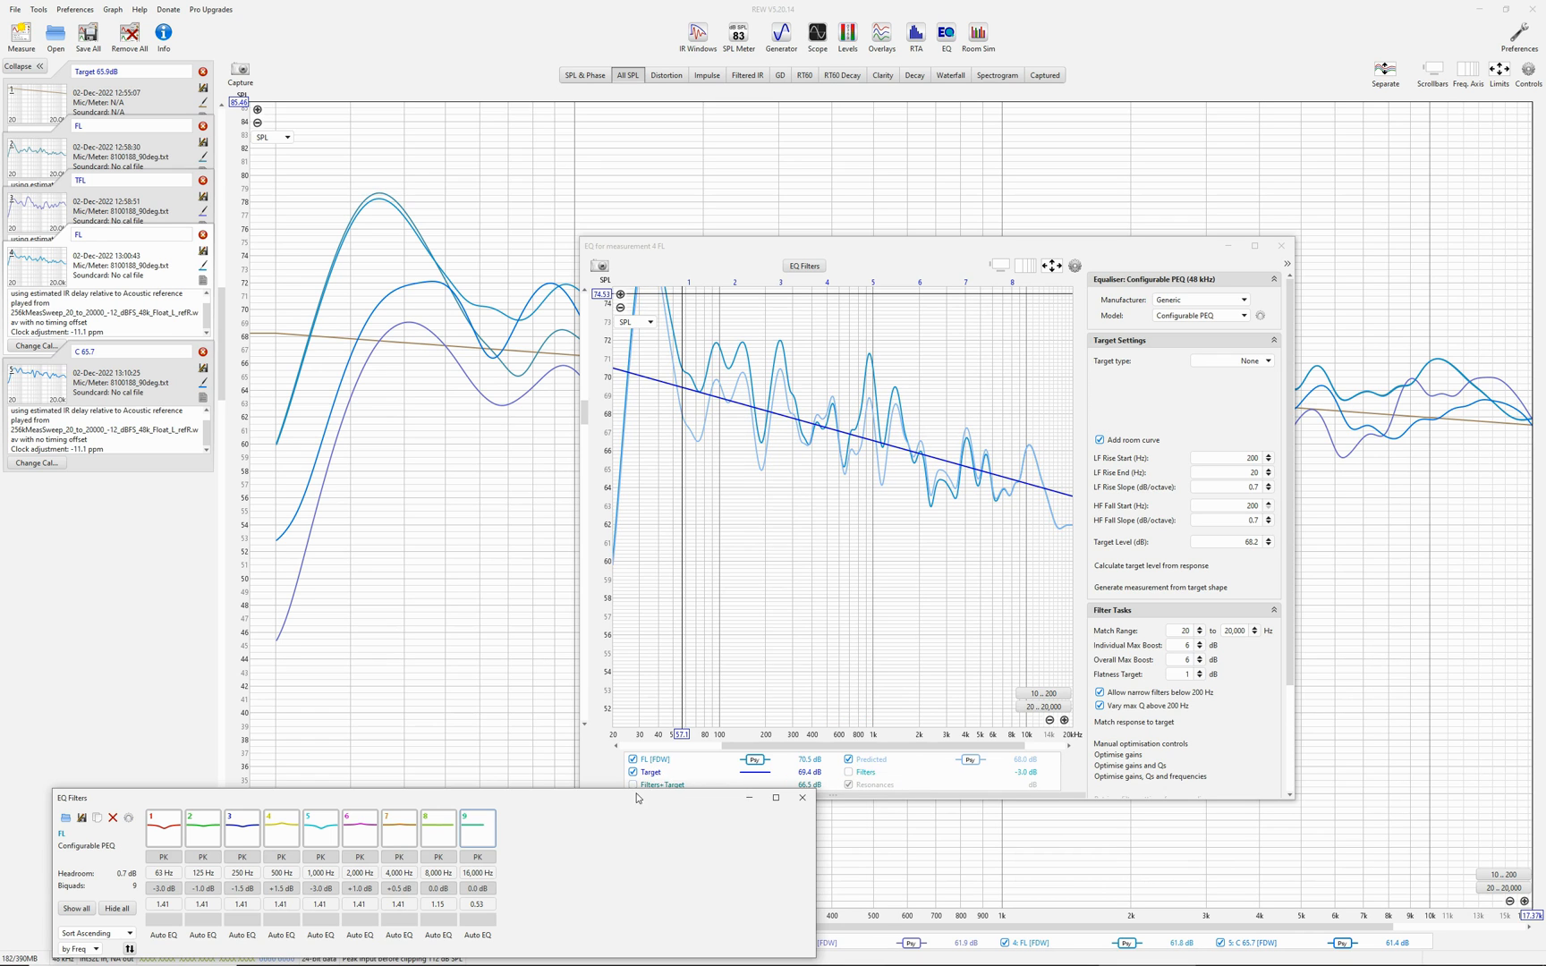
drag(640, 797, 744, 668)
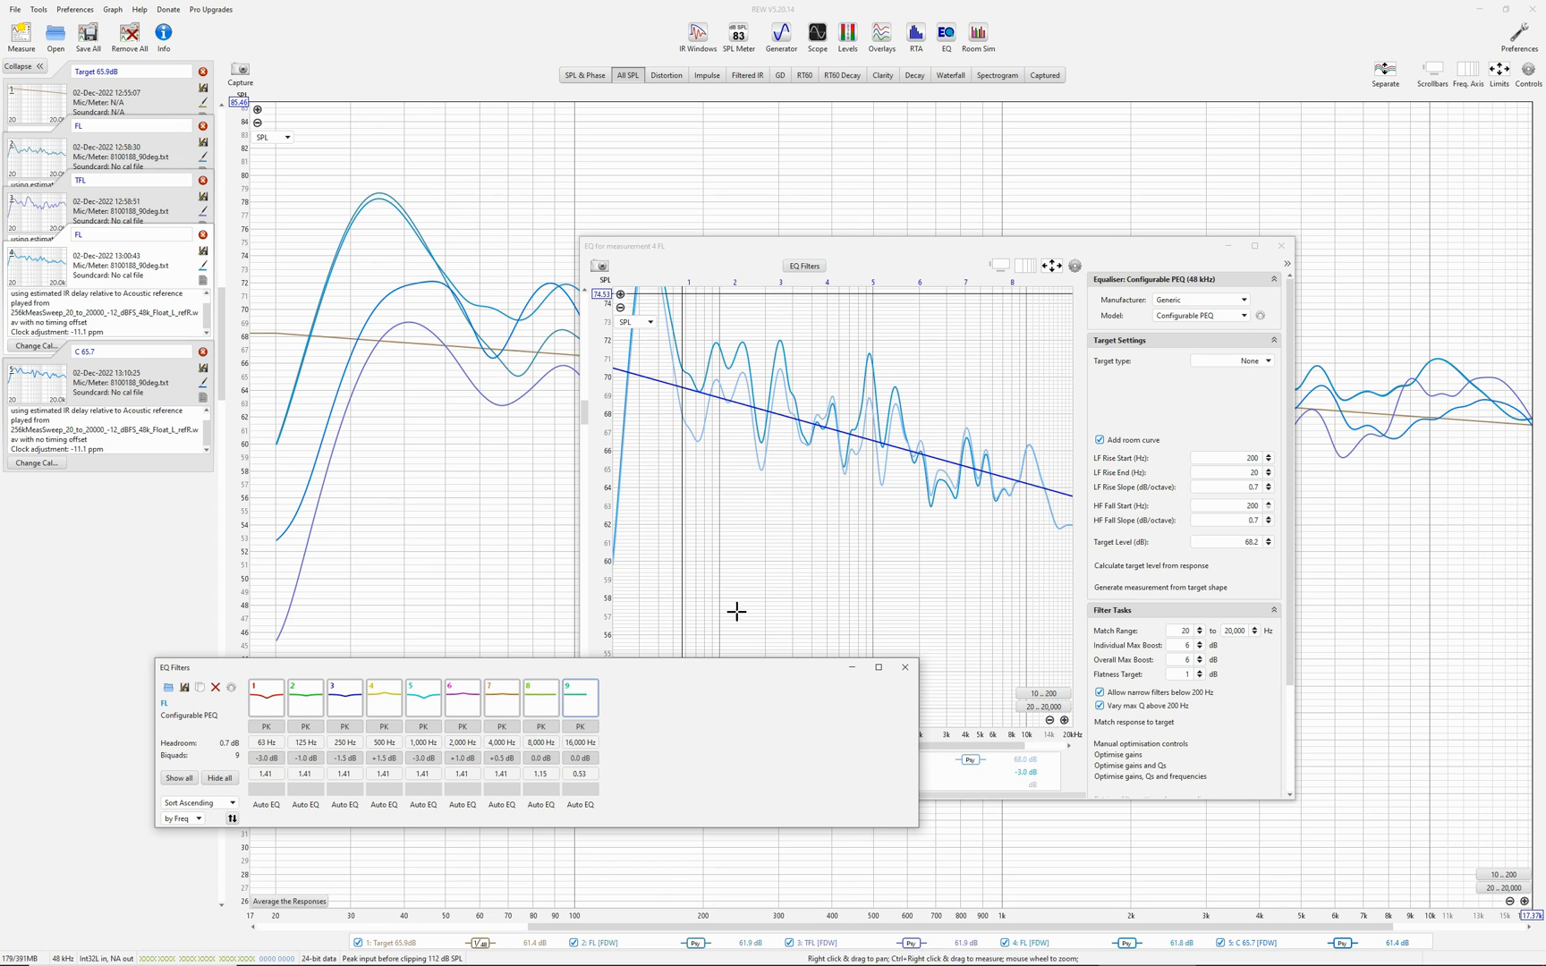
click(906, 669)
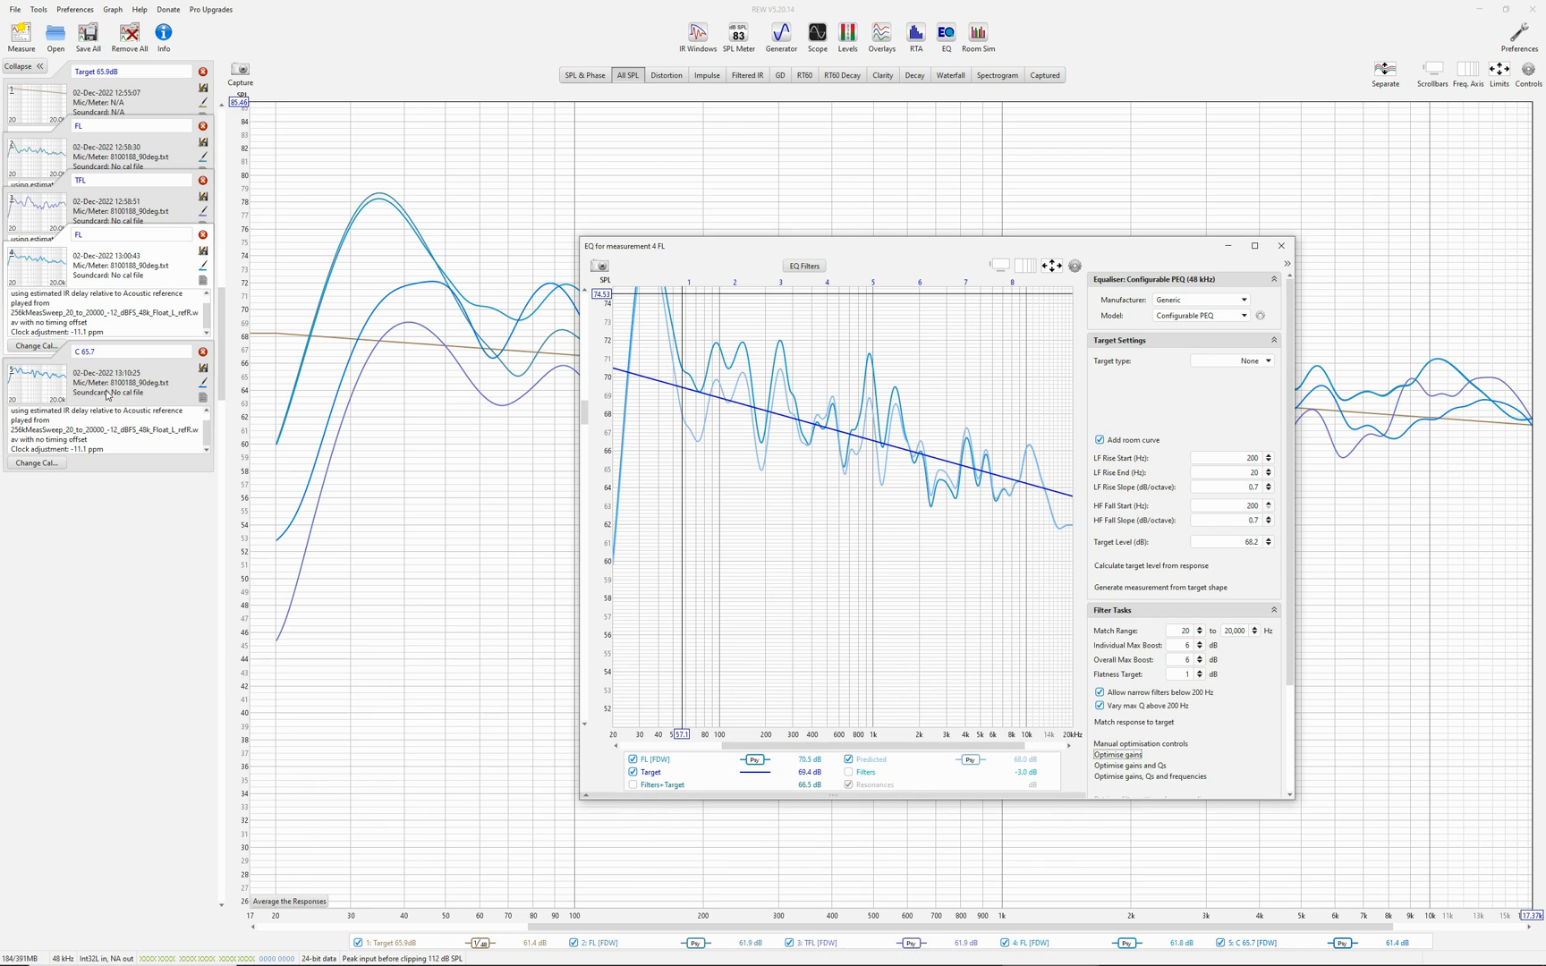
click(804, 265)
Step: Switch to the Marantz setup page, view the Audio settings where Graphic EQ is listed, and minimise the browser
click(1245, 956)
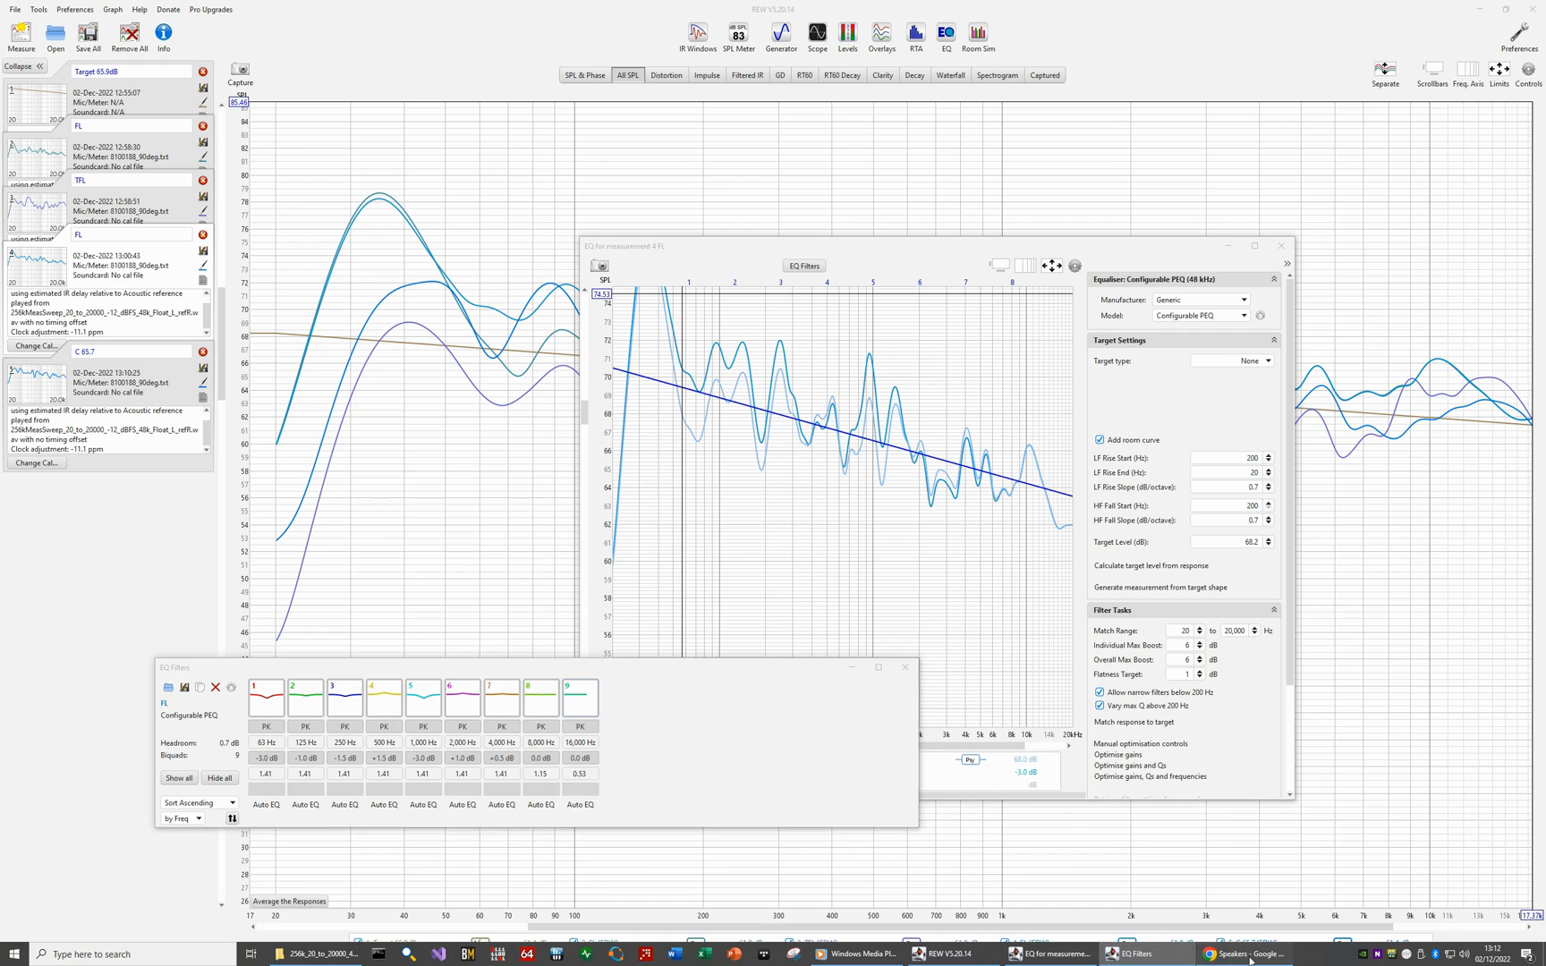
click(219, 212)
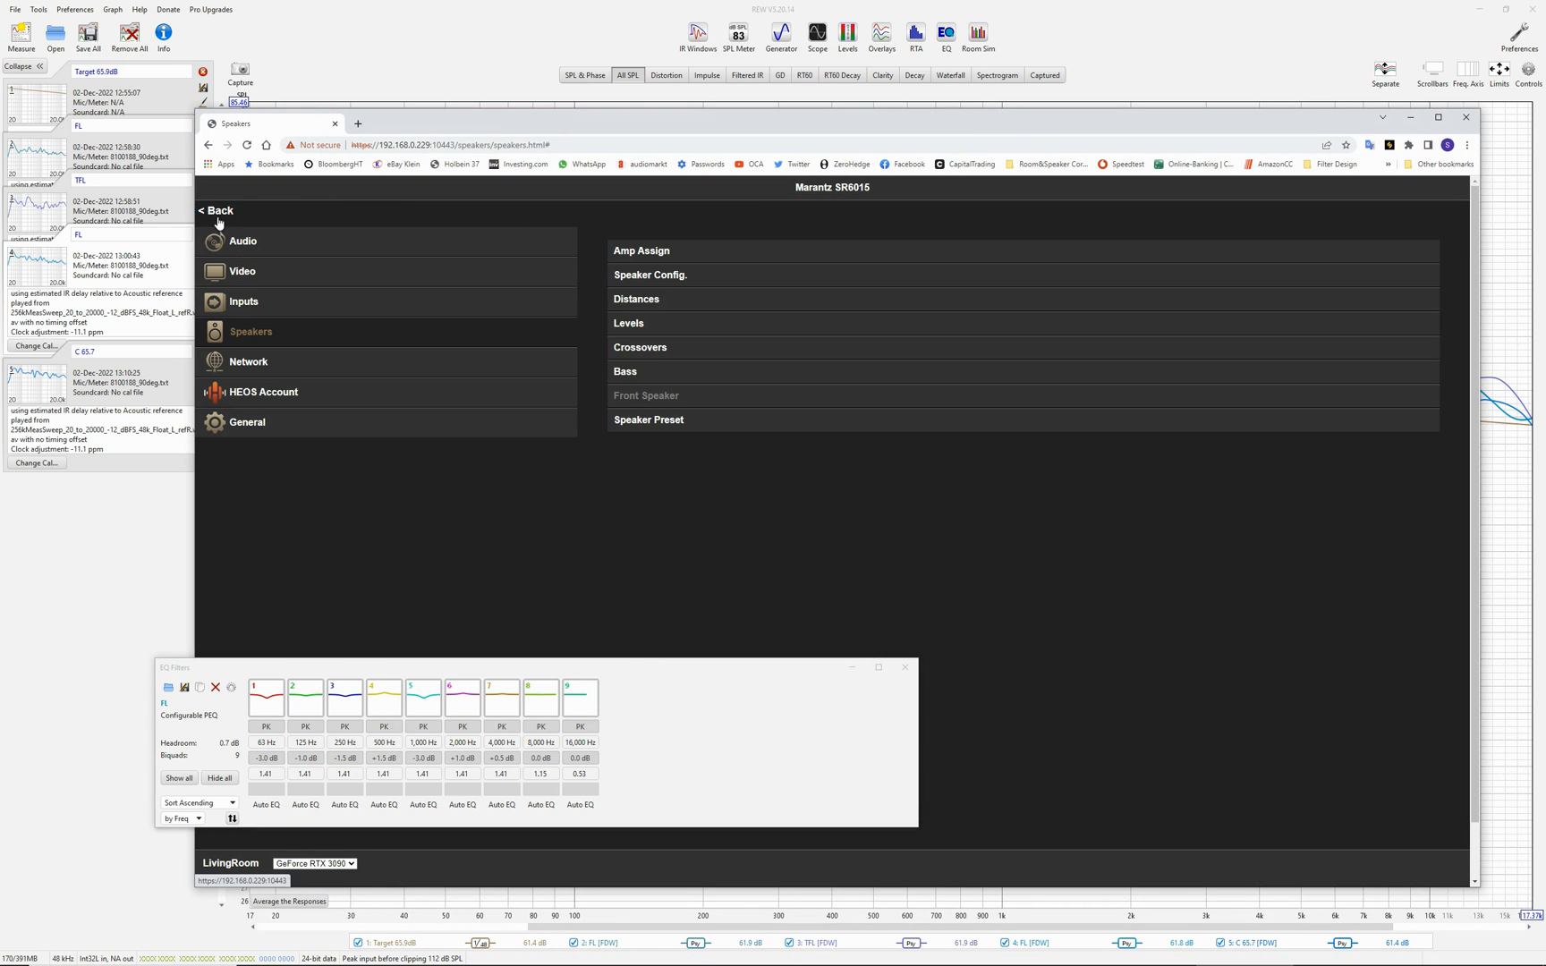
click(257, 247)
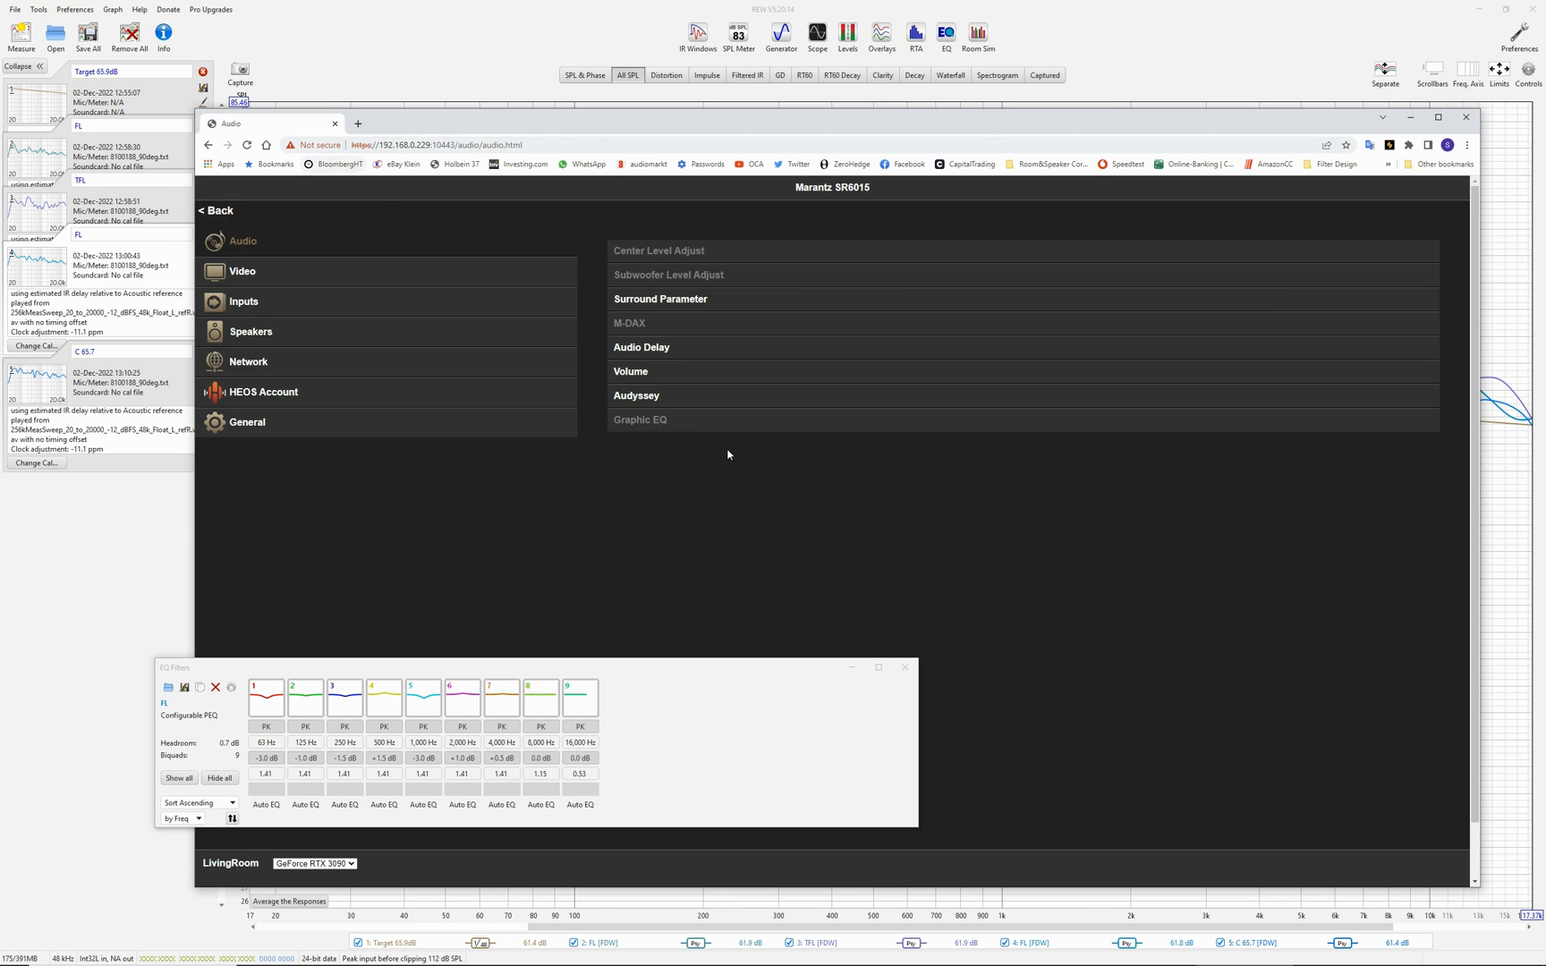
click(1410, 117)
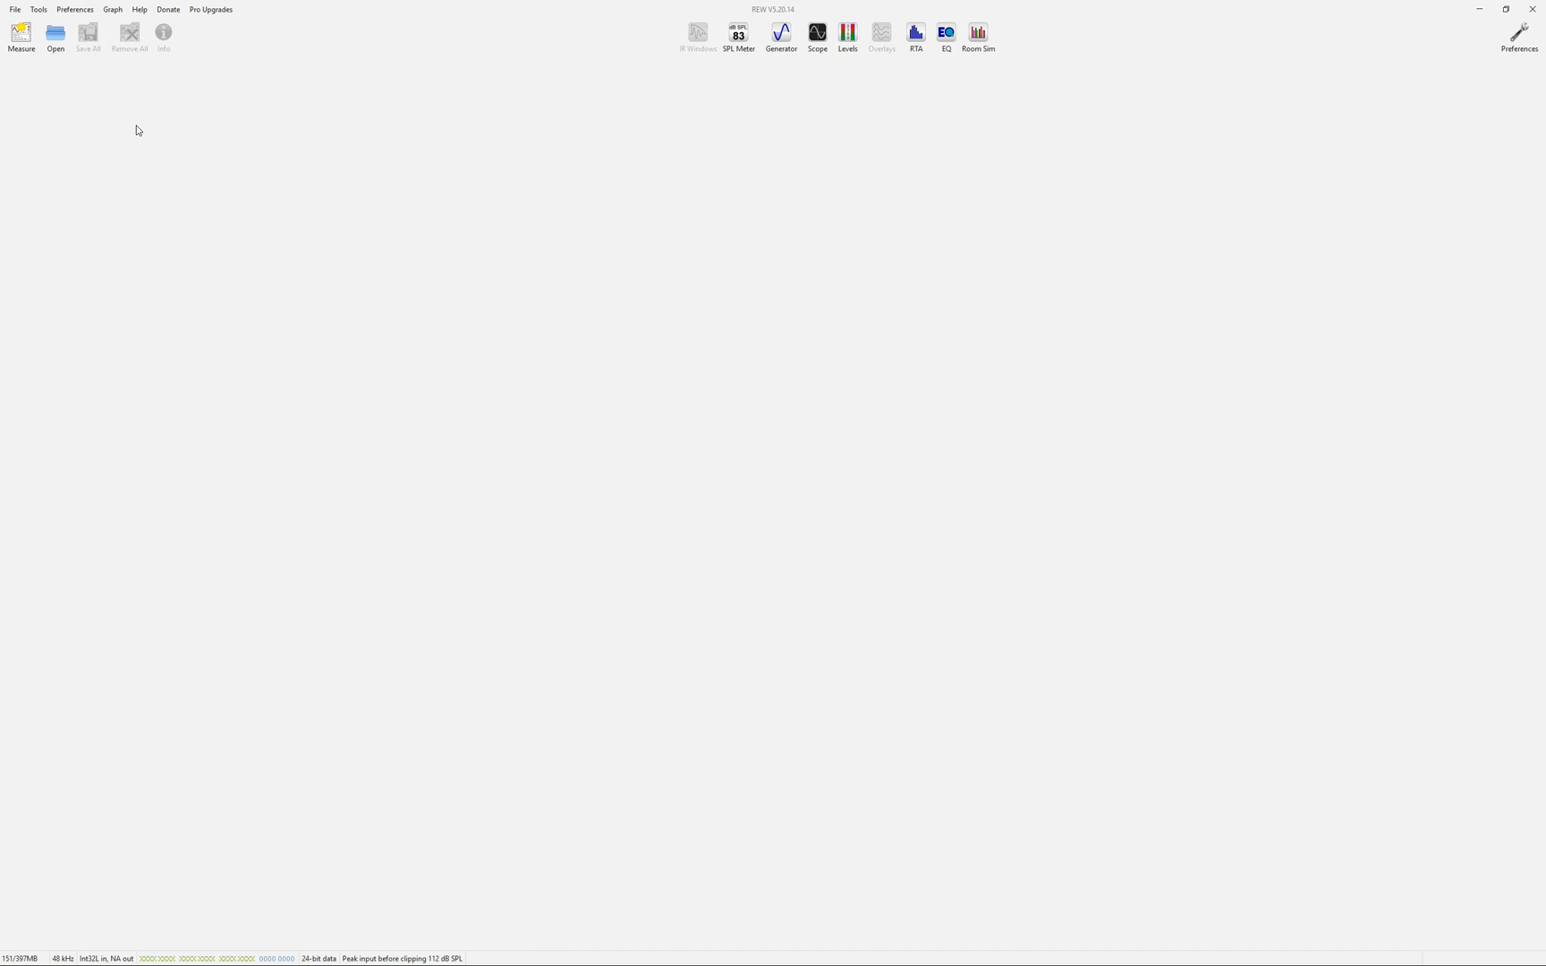
Step: Open the saved measurement file Zero.mdat in REW and accept the equaliser configuration update
click(51, 41)
double_click(602, 403)
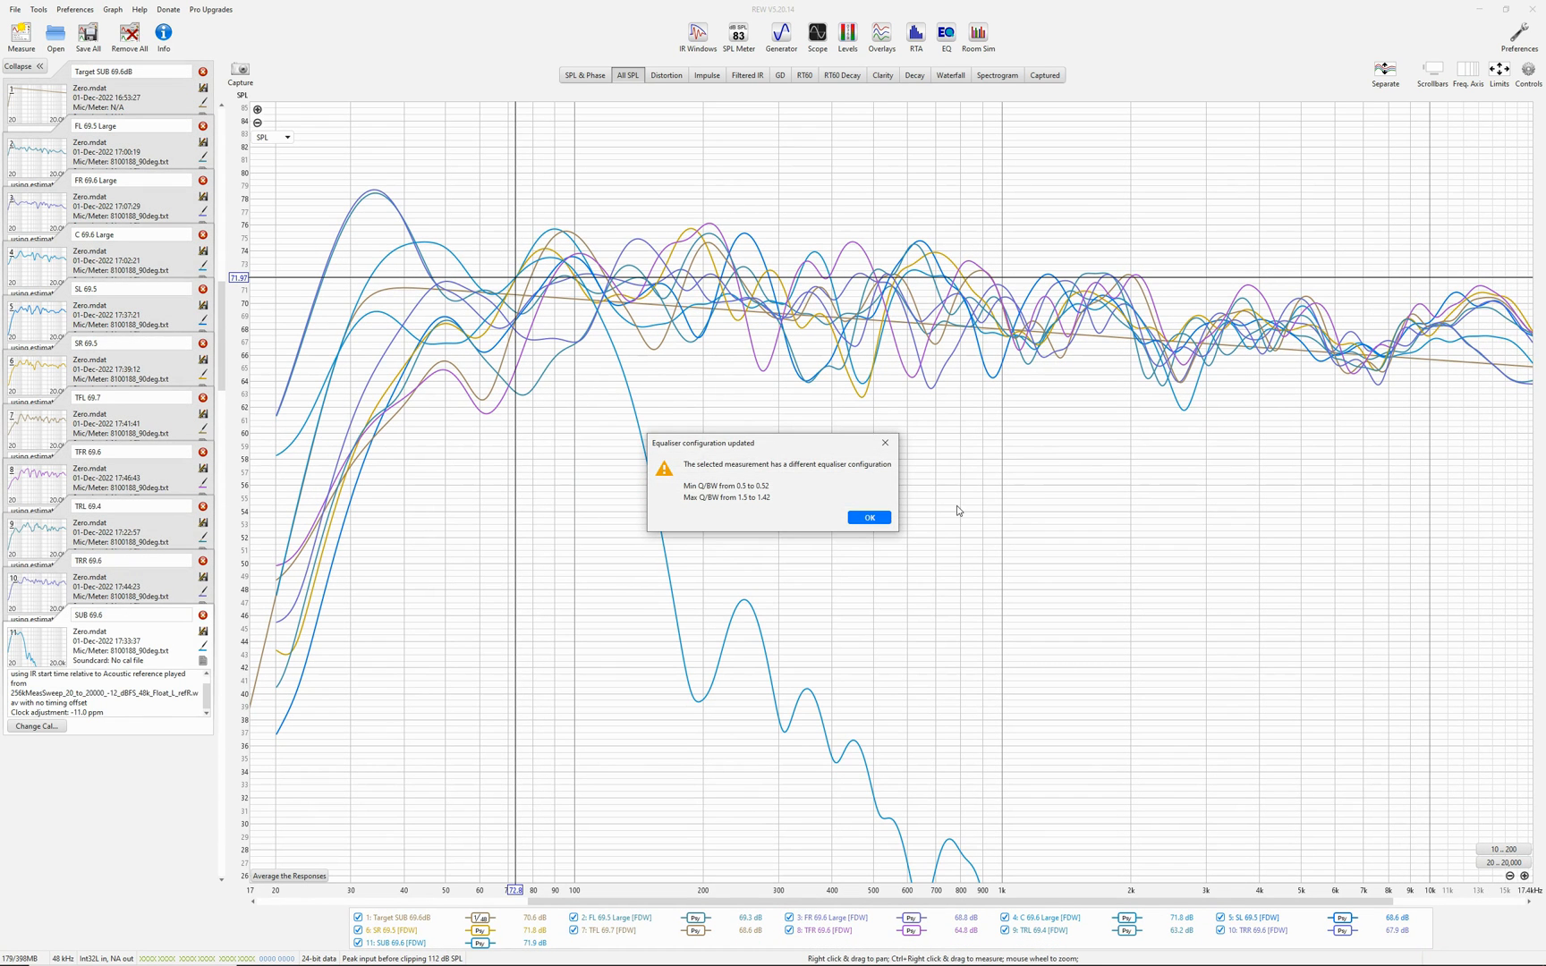
click(863, 517)
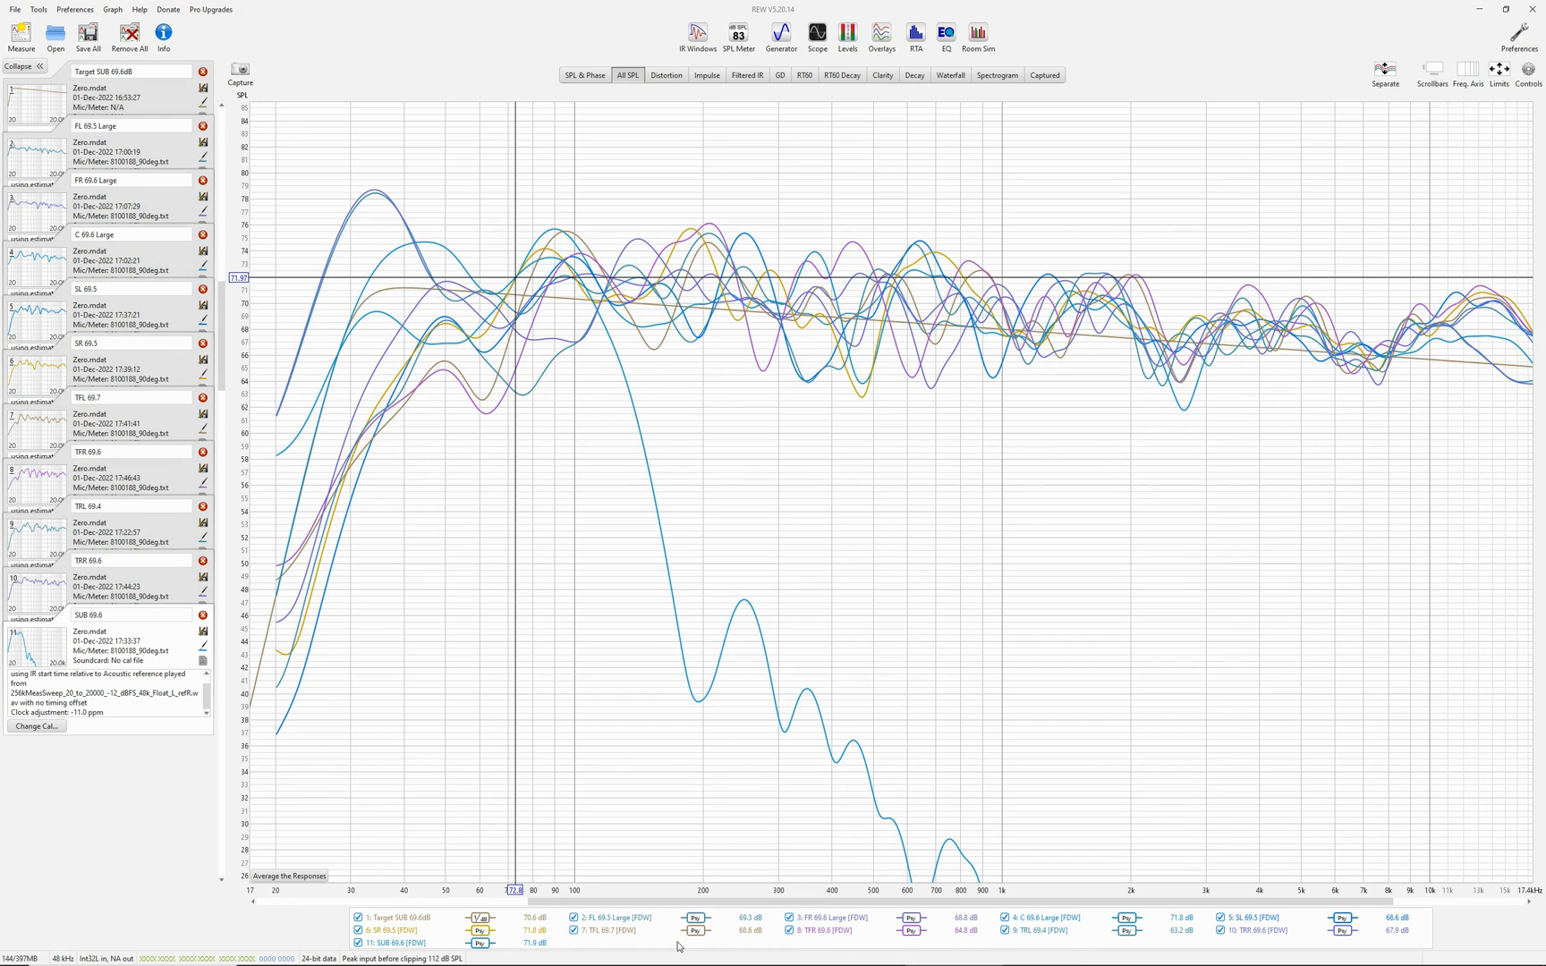
Step: Clear all traces from the All SPL graph and show only SUB 69.6 against the Target SUB curve
right_click(655, 923)
click(693, 857)
click(404, 943)
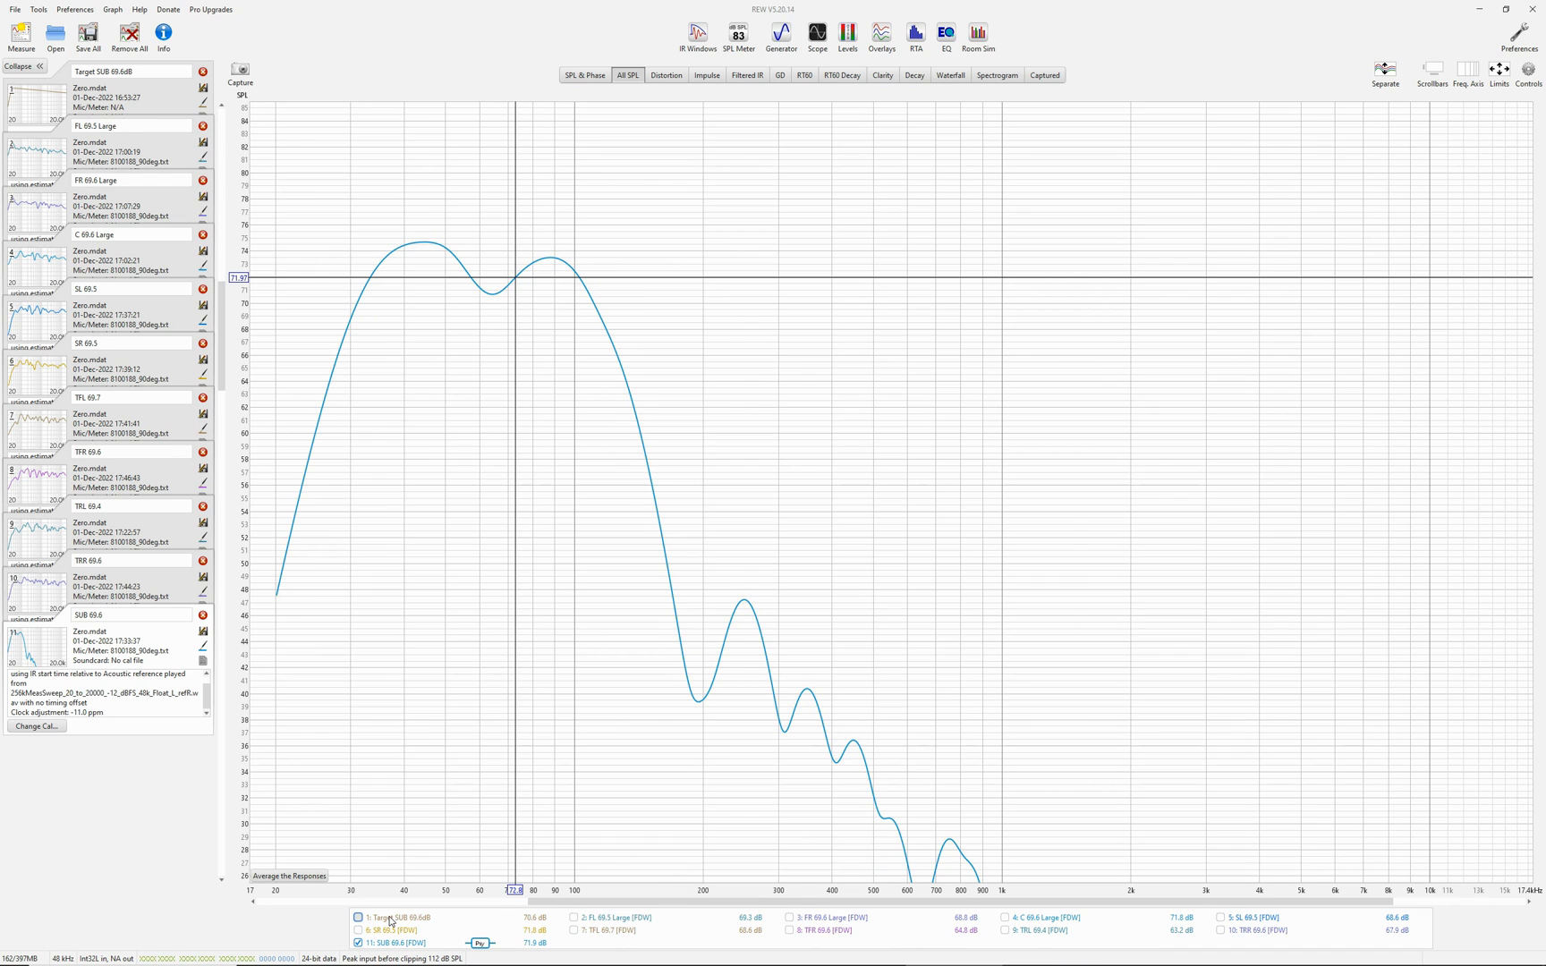
click(390, 921)
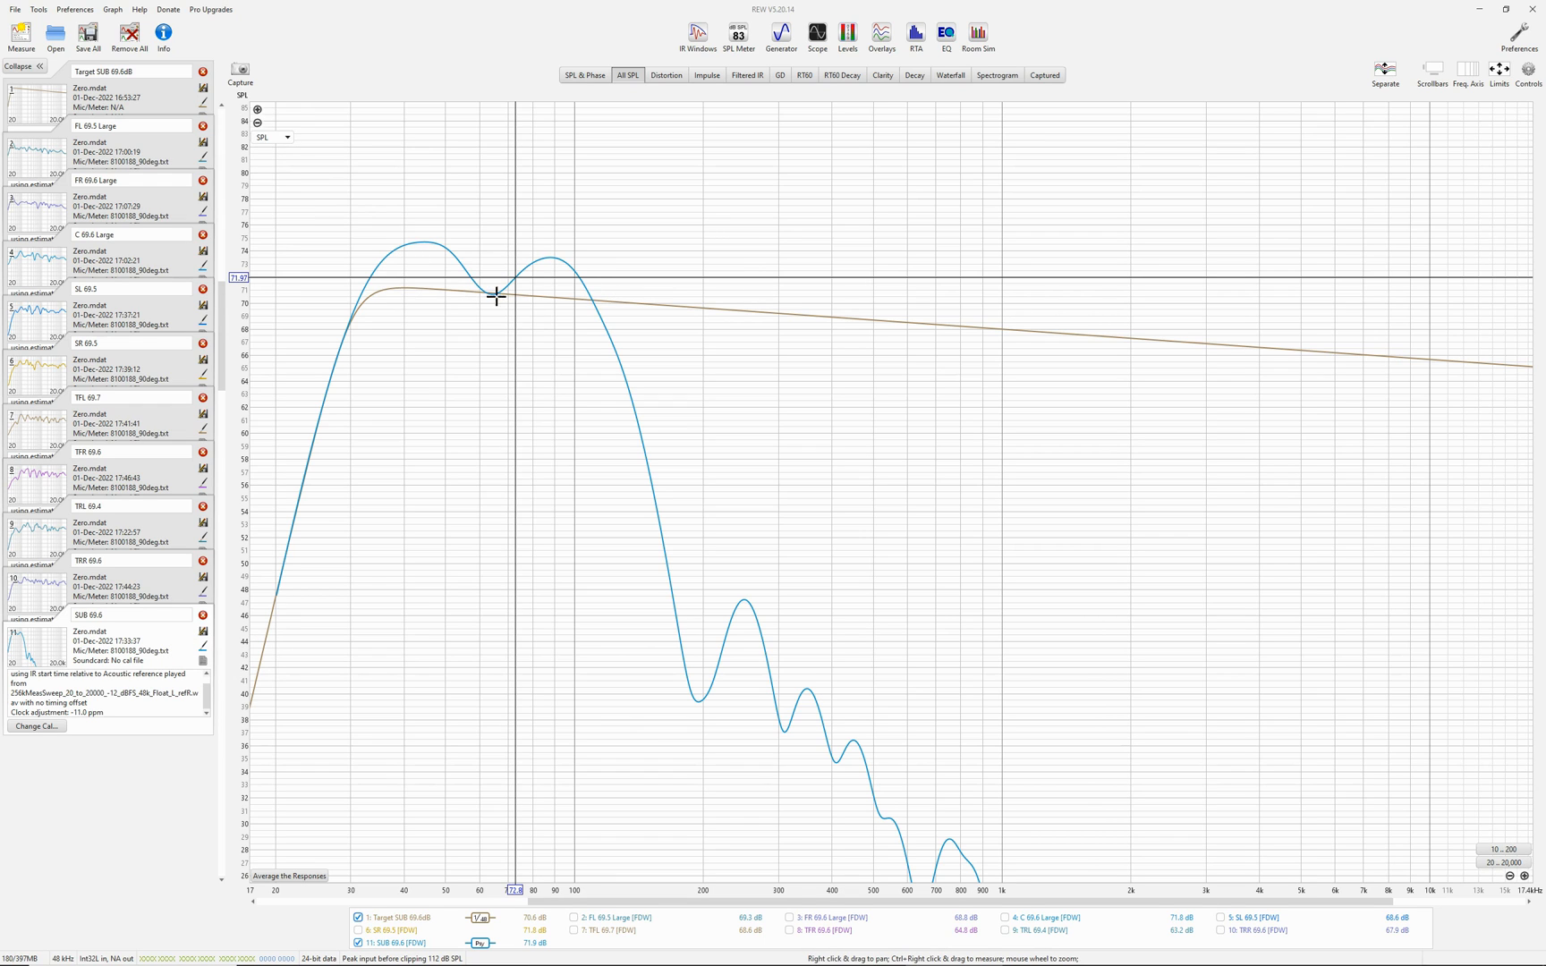
Step: Look through the loaded speaker measurements one by one, between FL 69.5 Large and TRR 69.6
click(107, 304)
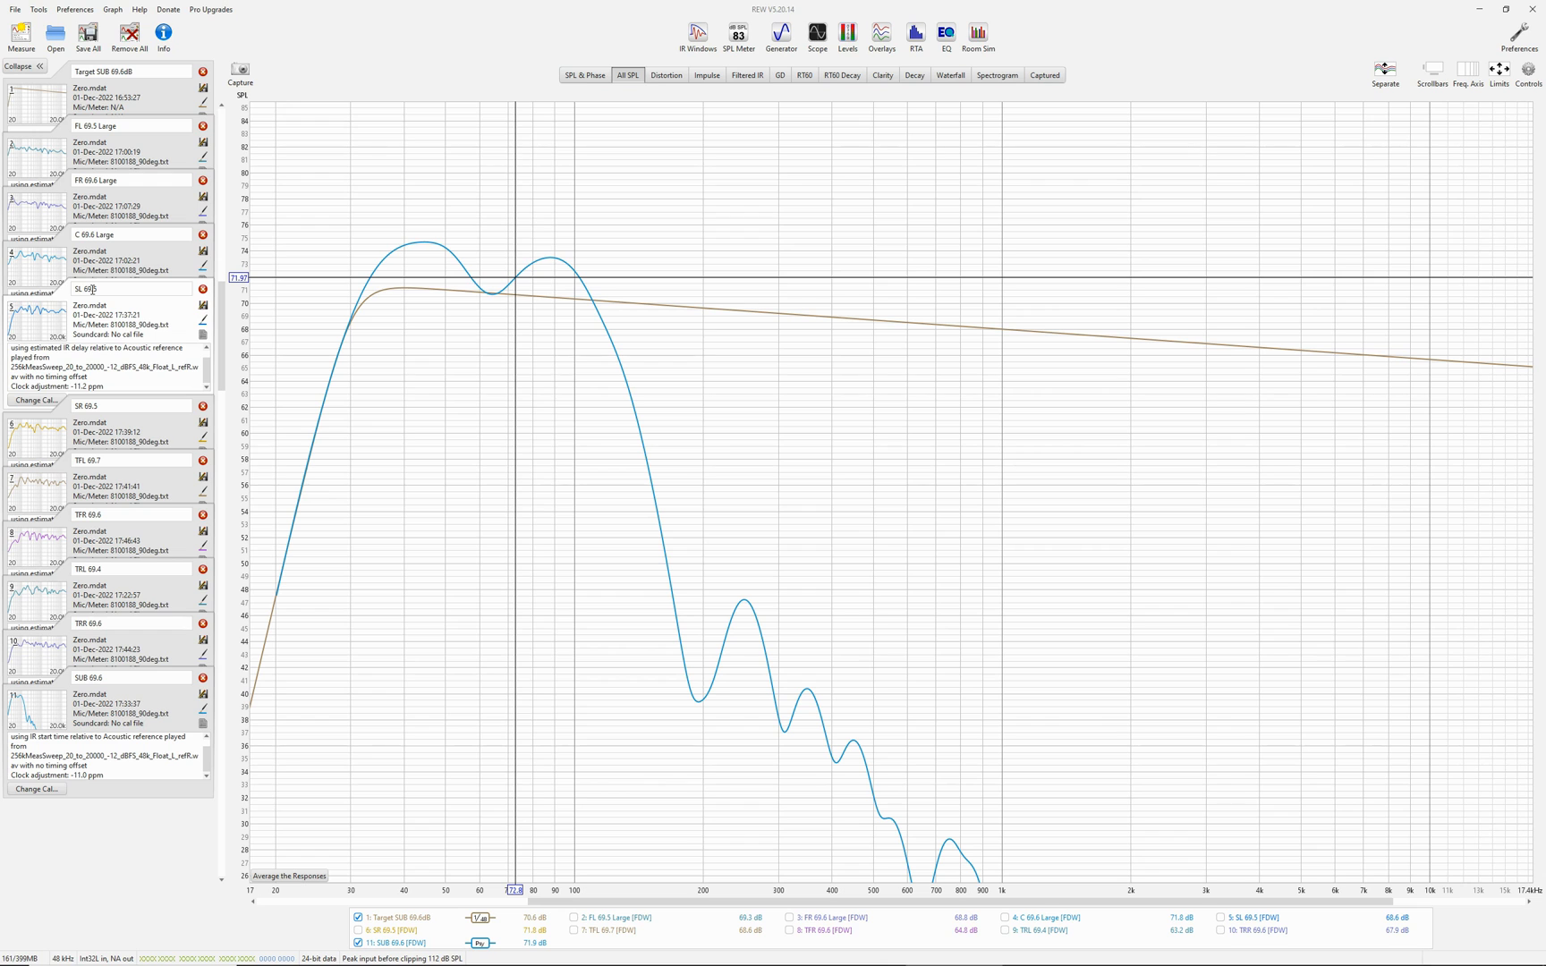
key(Up)
key(Up)
key(Up)
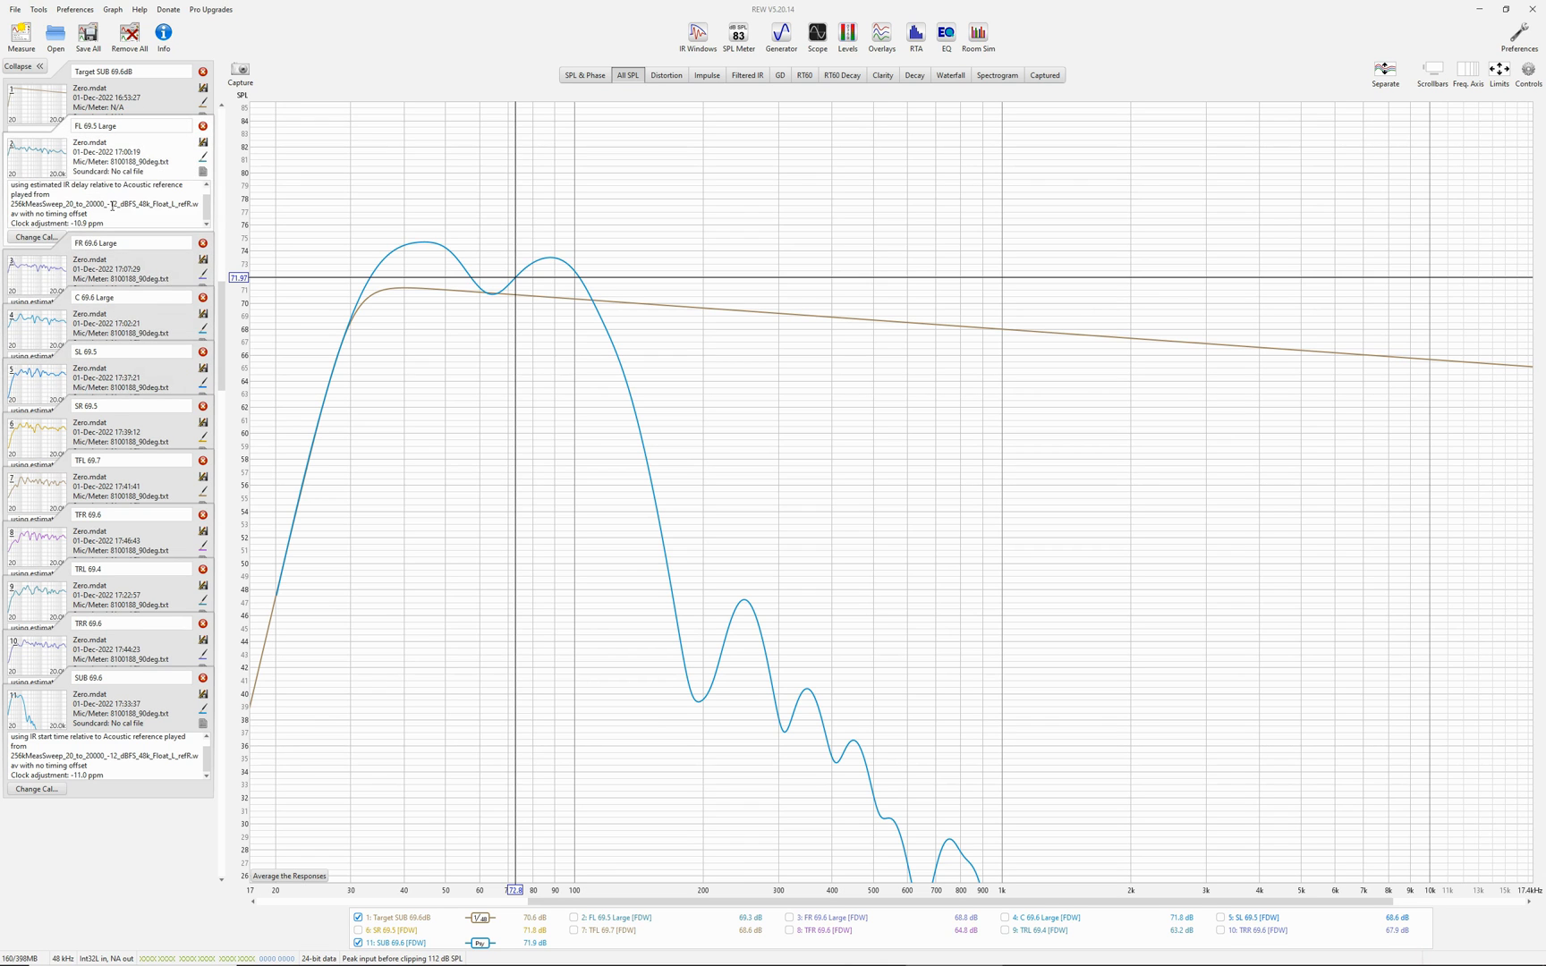
key(Down)
key(Down)
key(Down)
key(Down)
key(Down)
key(Down)
key(Down)
key(Down)
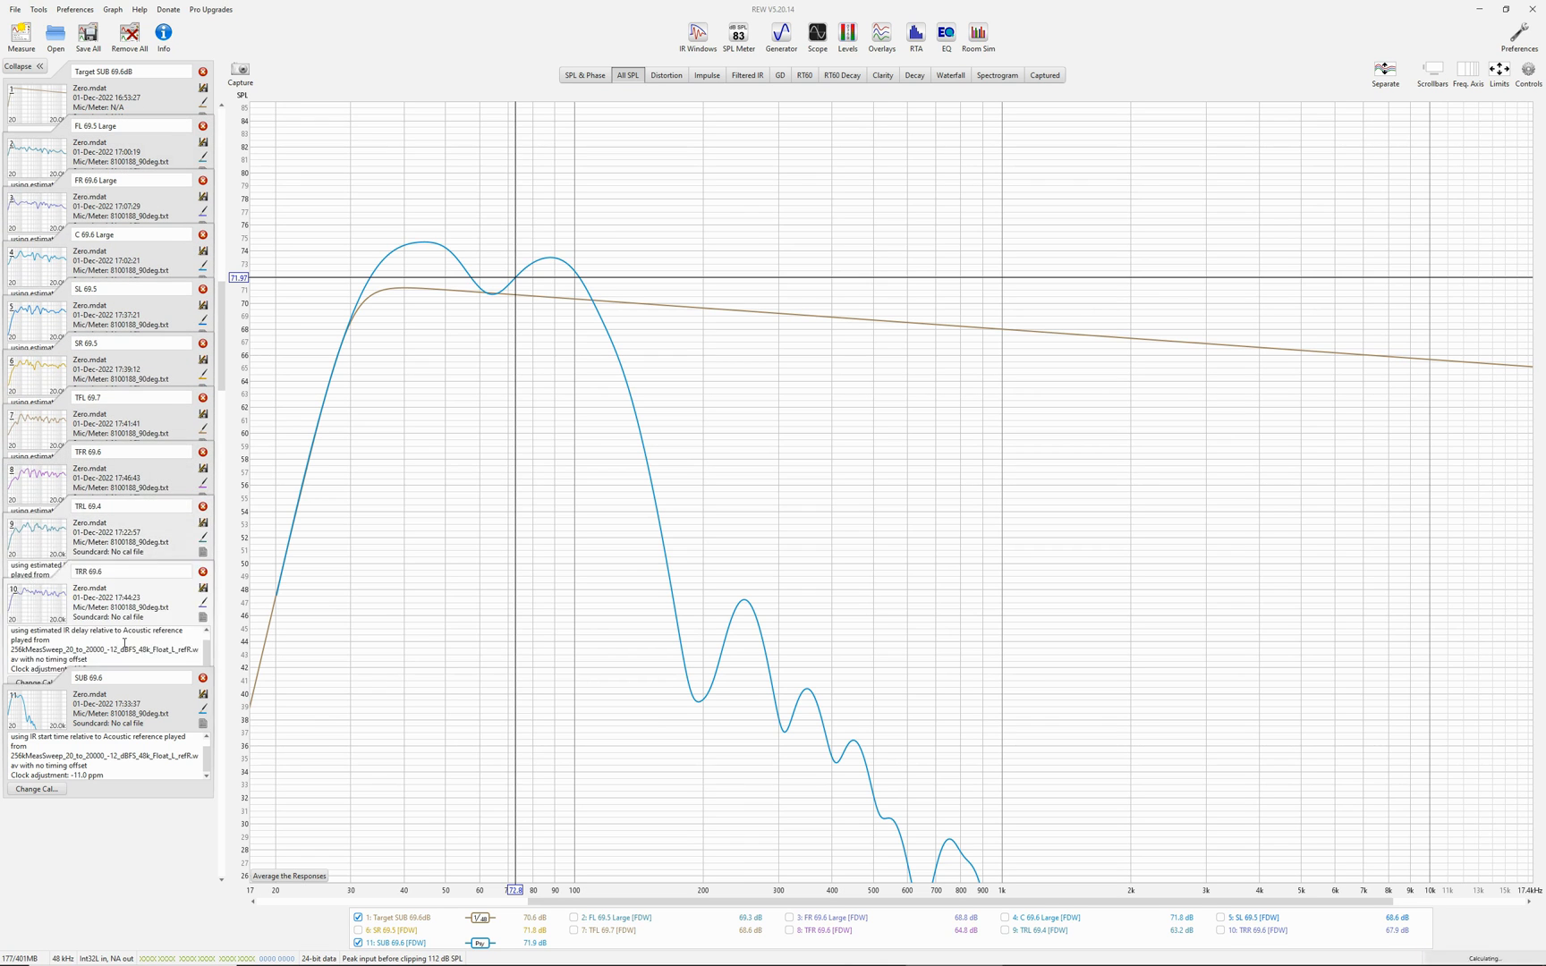
key(Up)
key(Up)
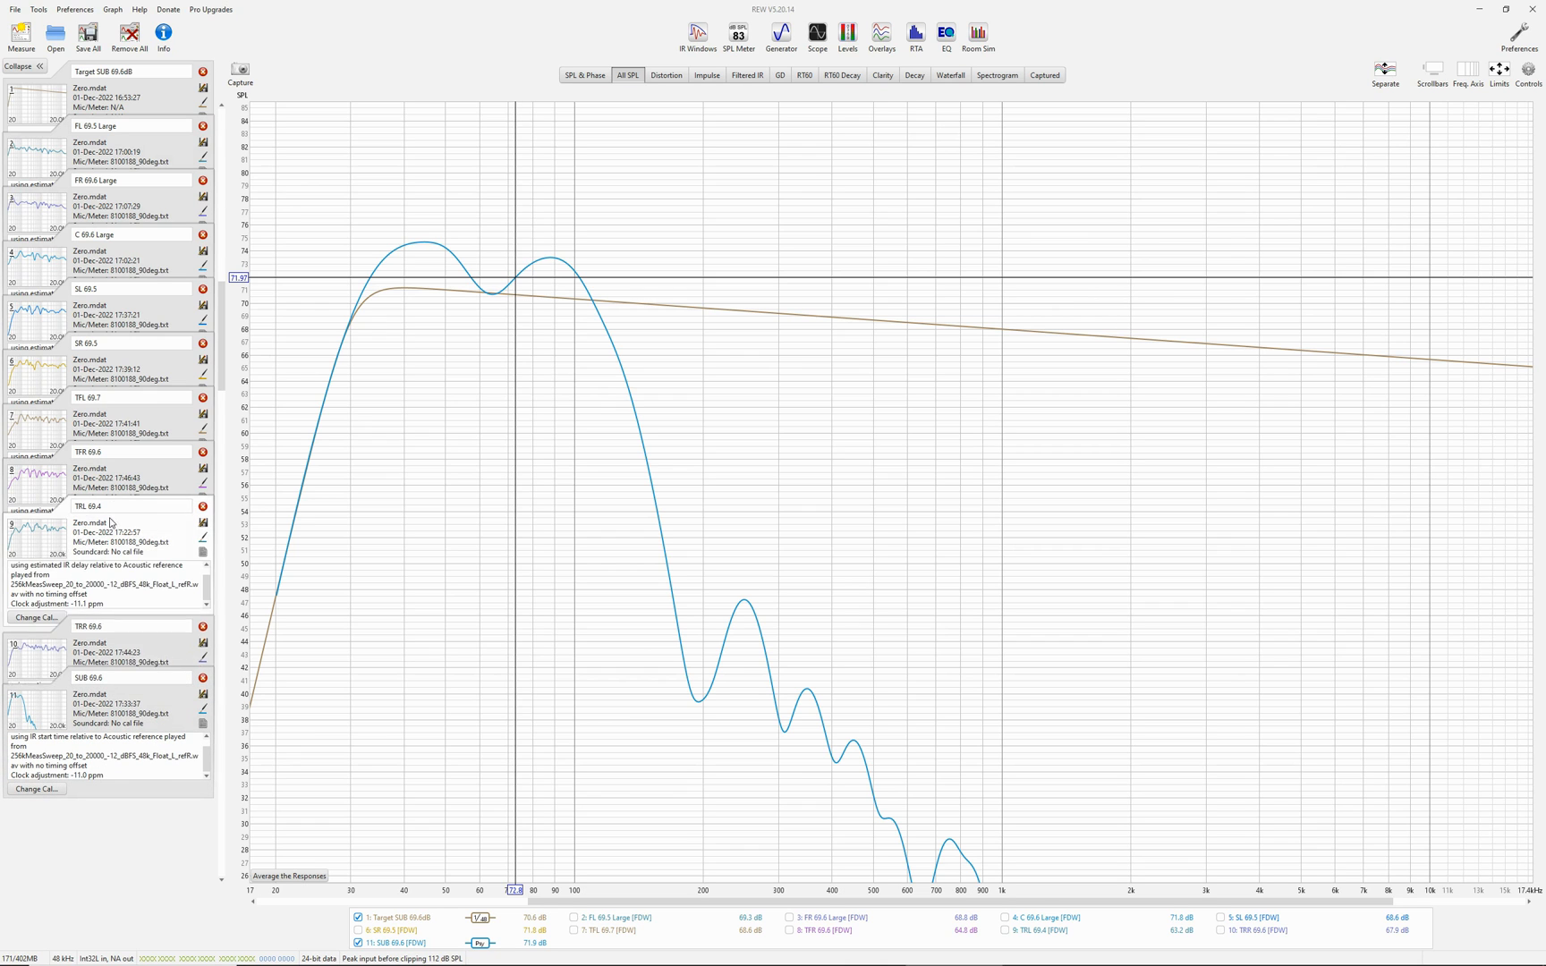
key(Up)
key(Up)
key(Up)
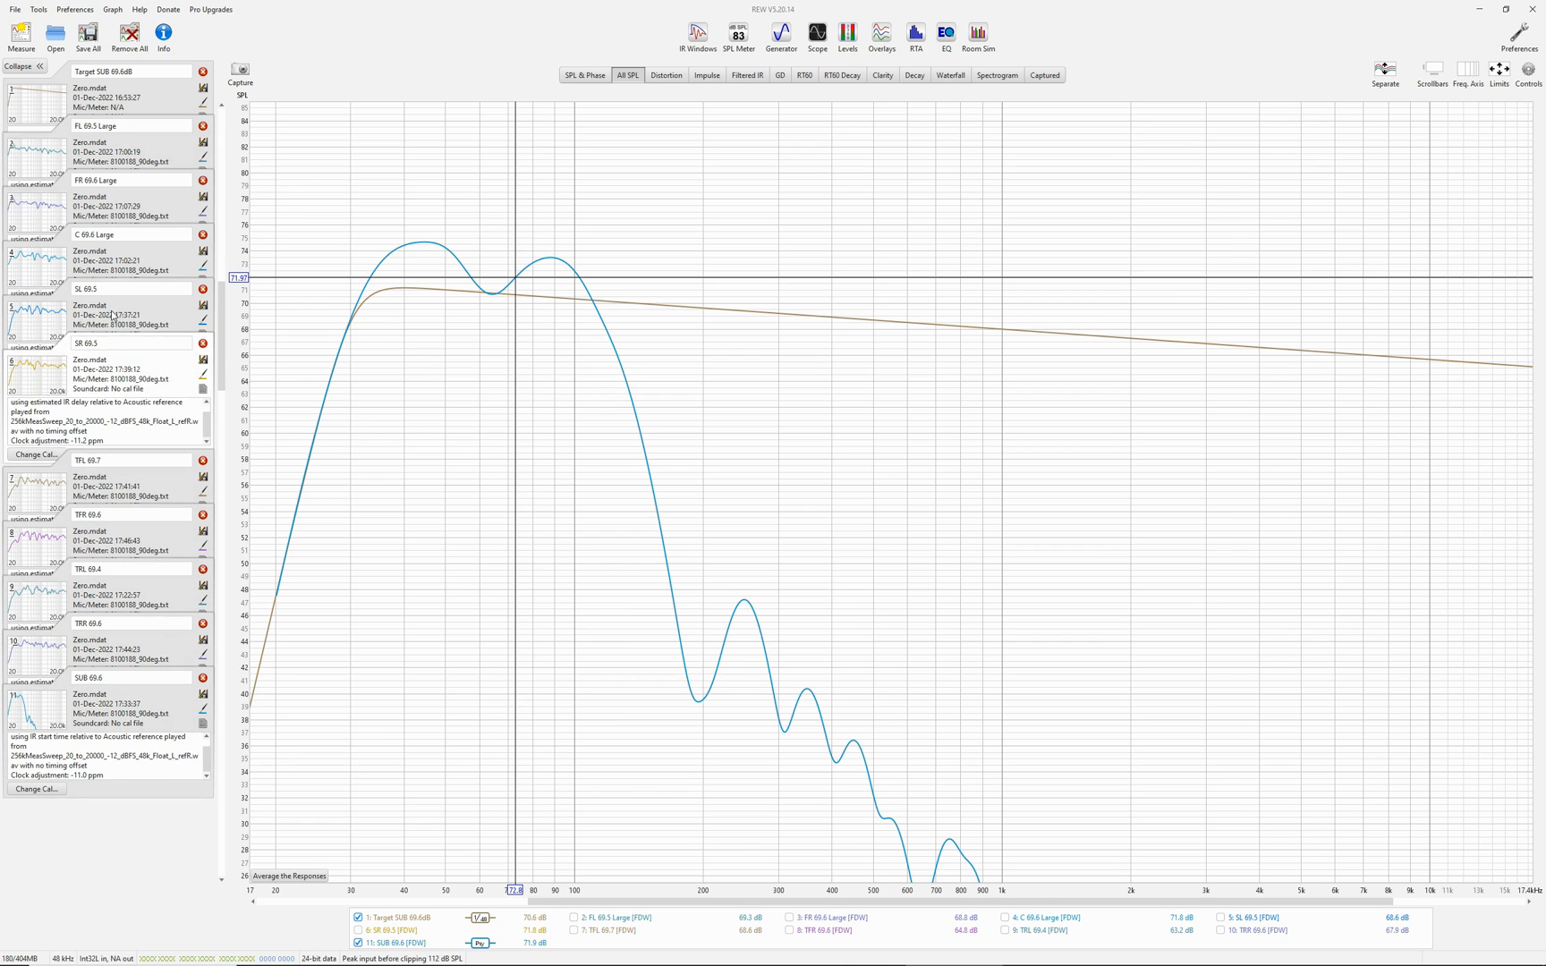
key(Up)
key(Up)
key(Up)
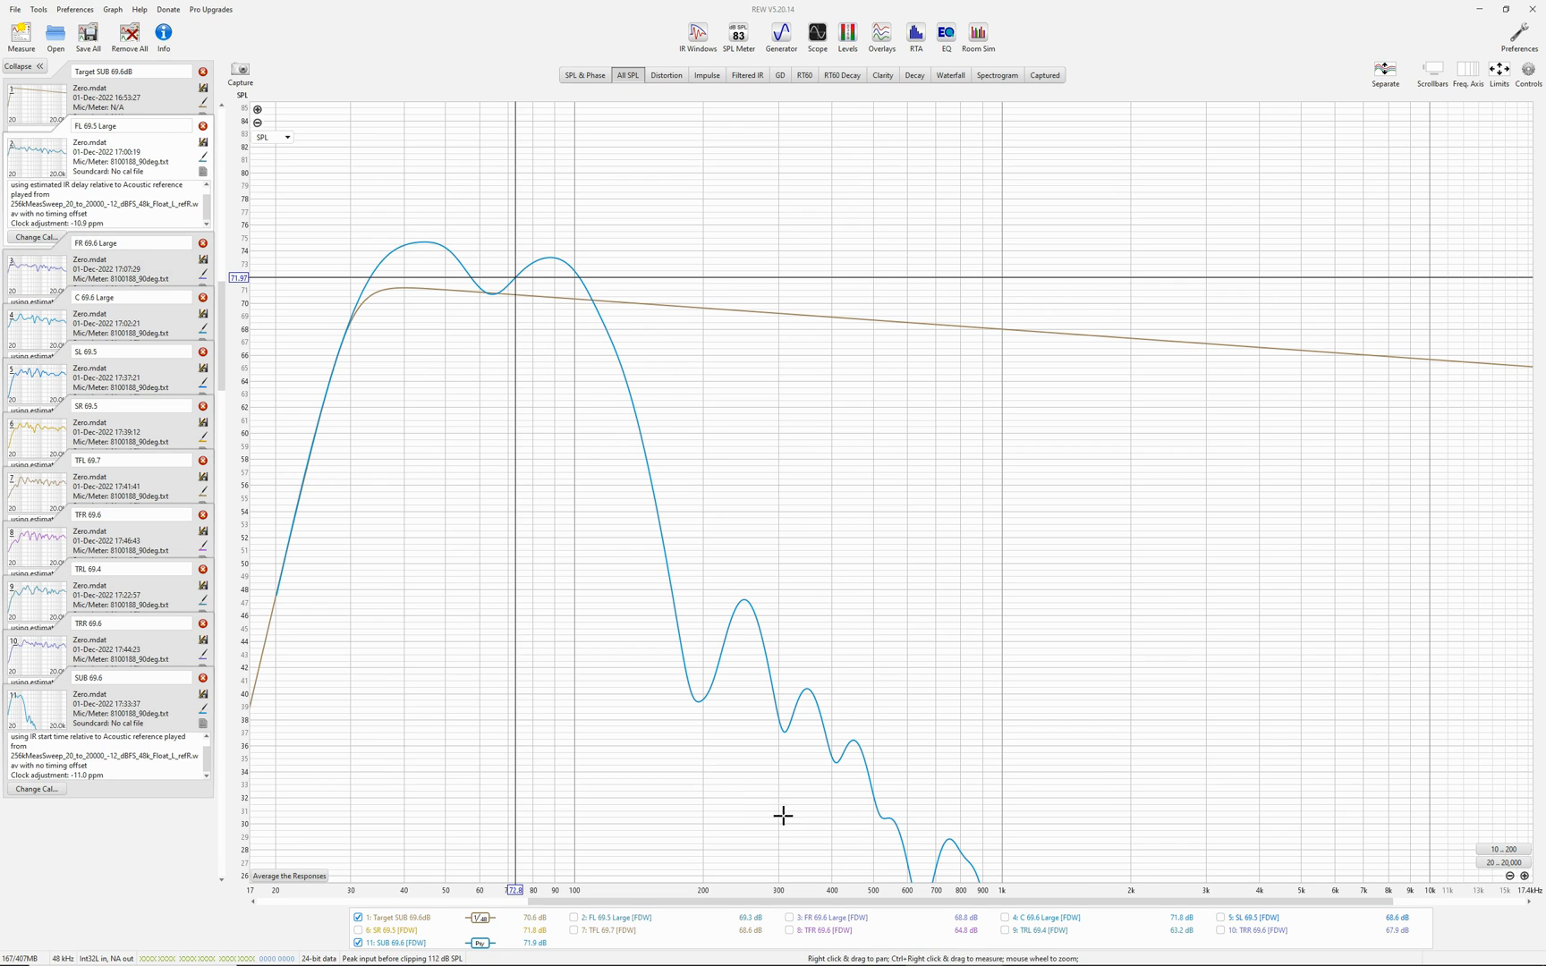
Step: Show only FL 69.5 Large and FR 69.6 Large in the graph and create their vector average
right_click(688, 930)
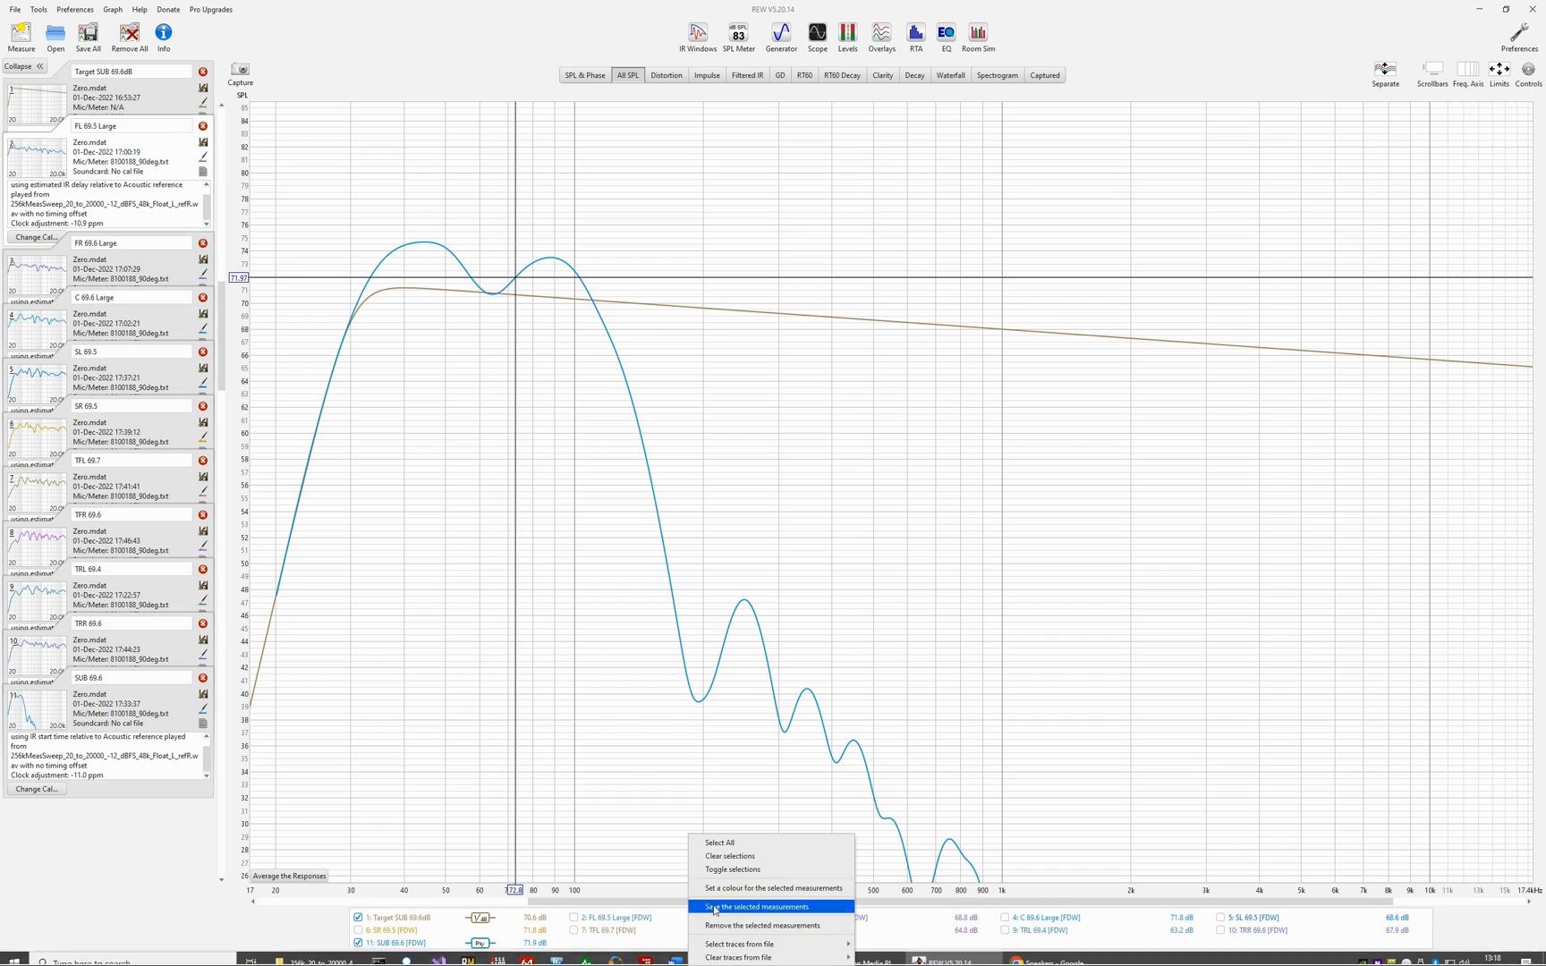
click(726, 856)
click(593, 922)
click(812, 922)
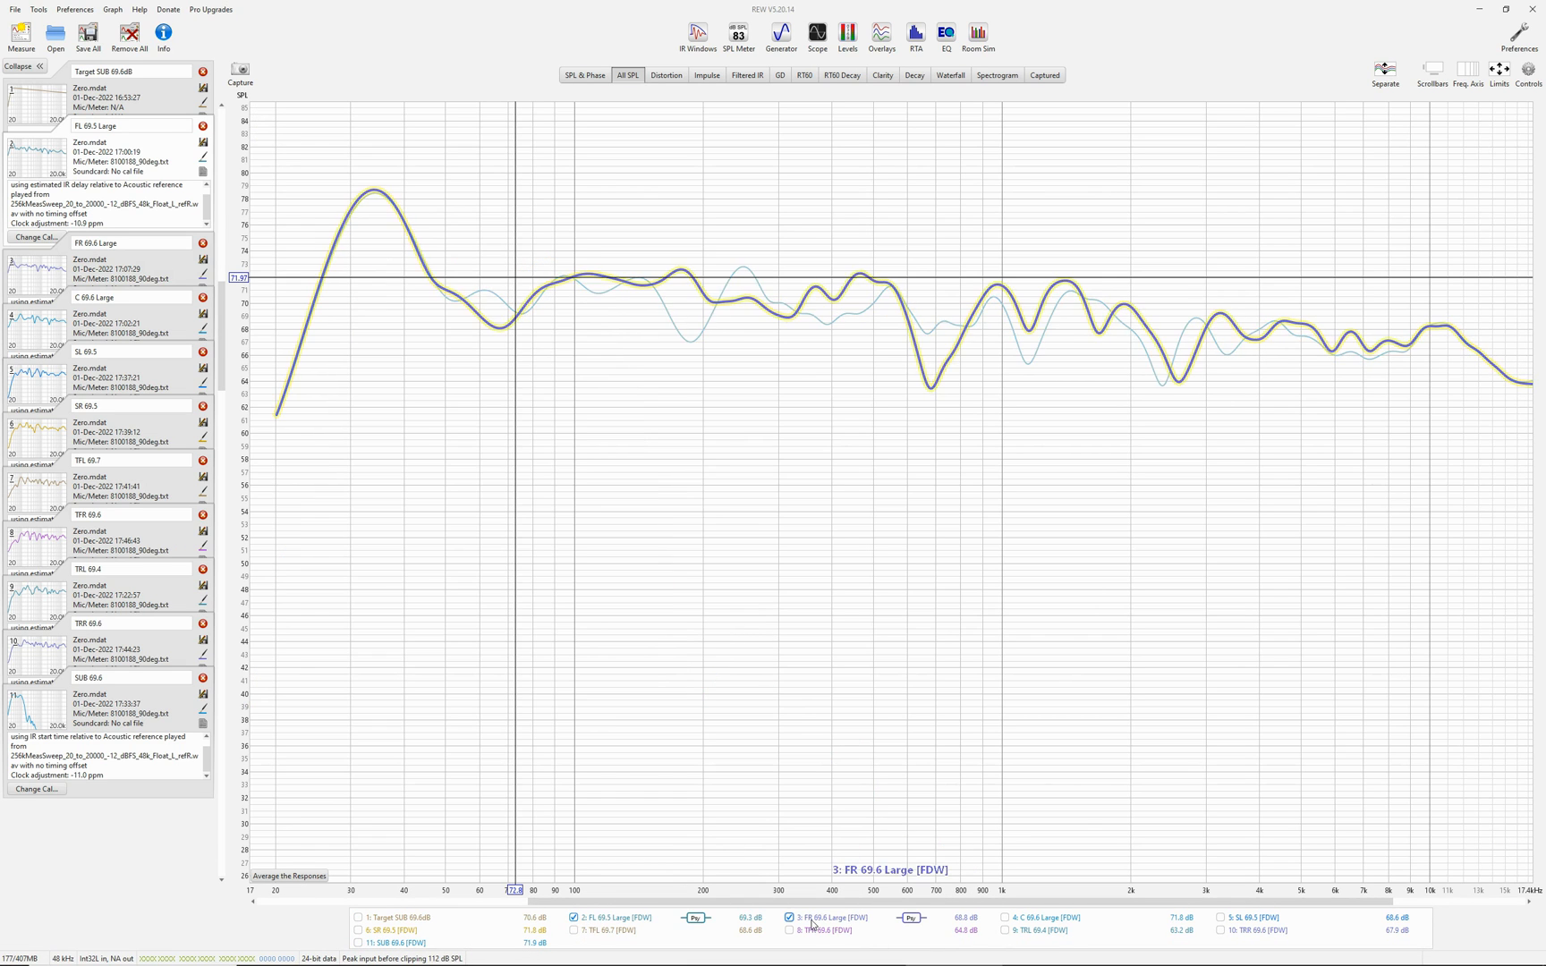
click(1528, 72)
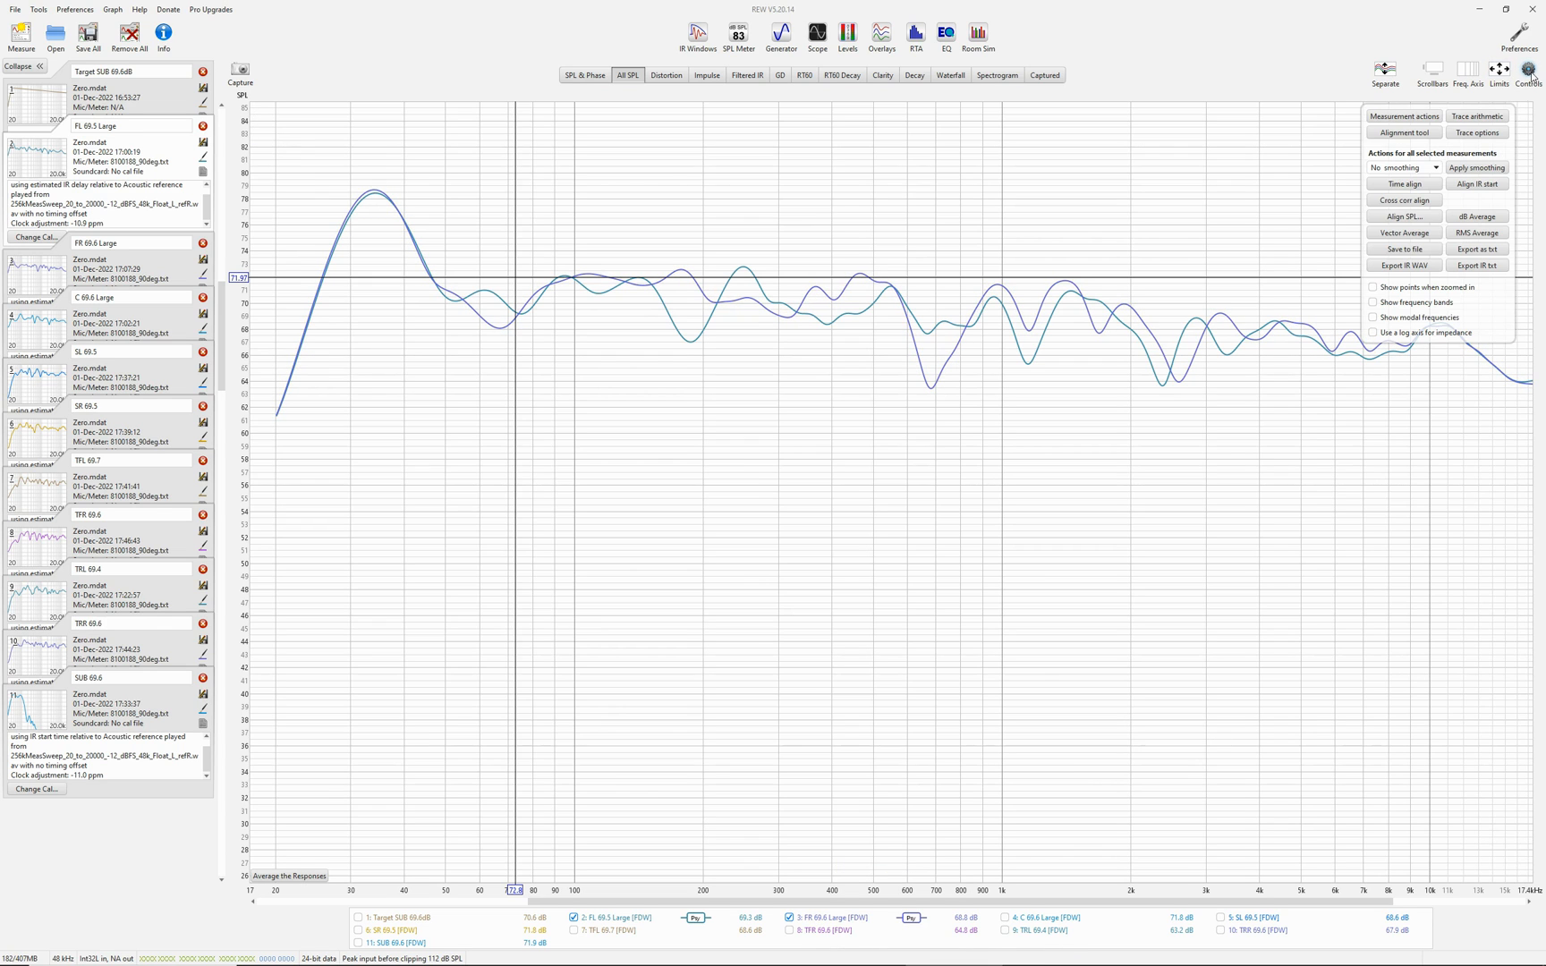
click(1402, 232)
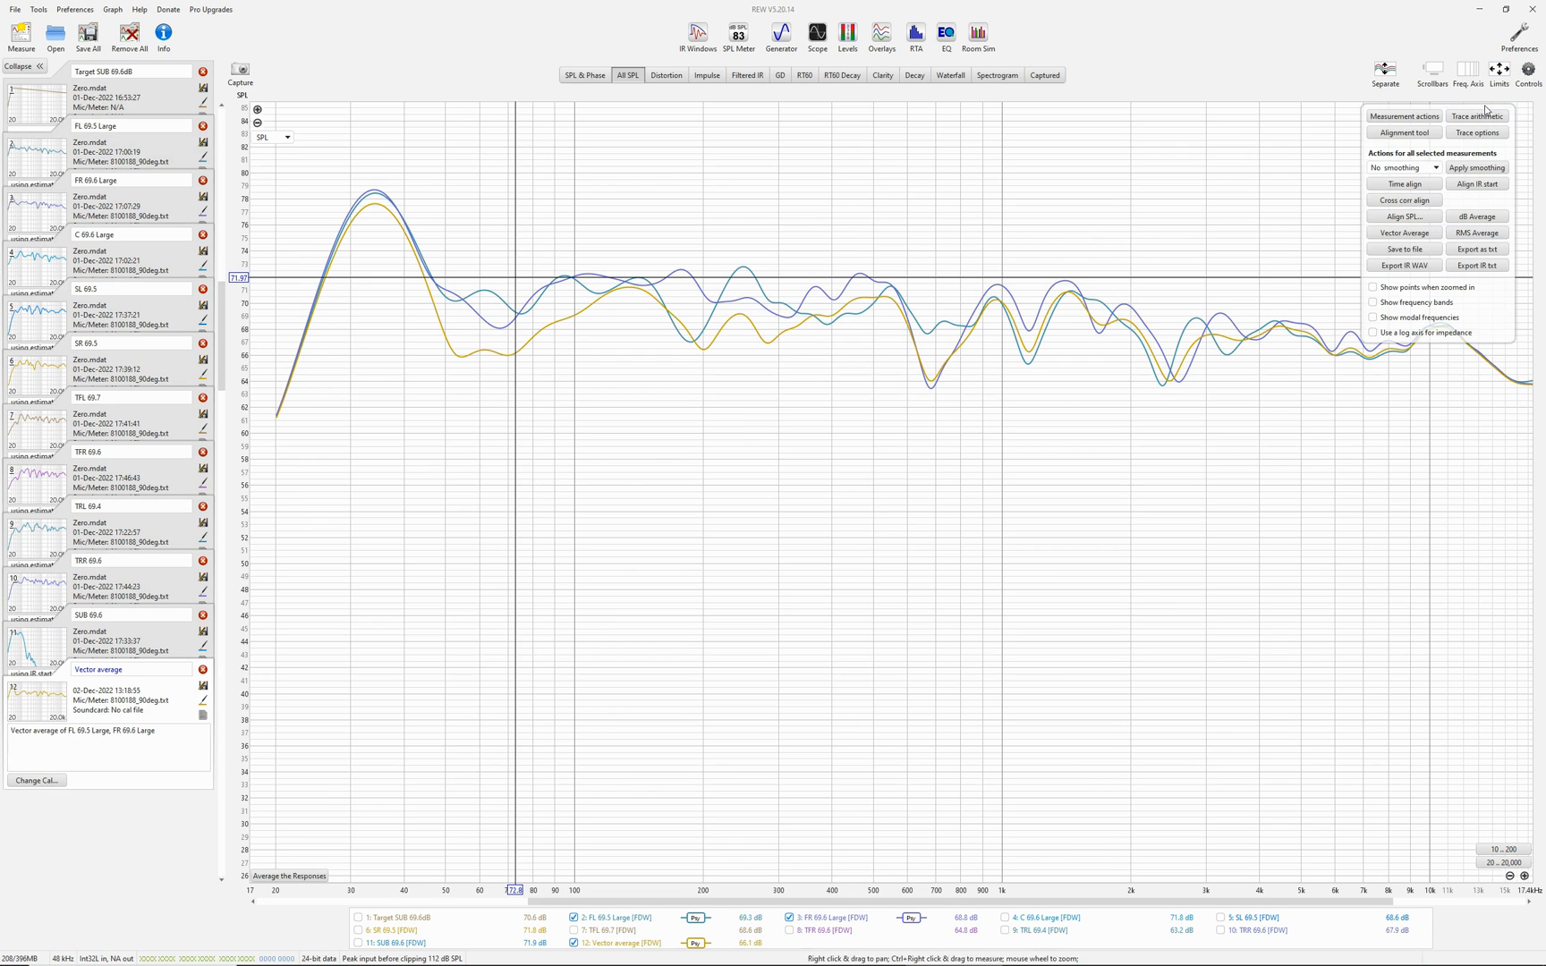
Step: Hide the FL and FR traces and overlay SUB 69.6 on their vector average
click(573, 917)
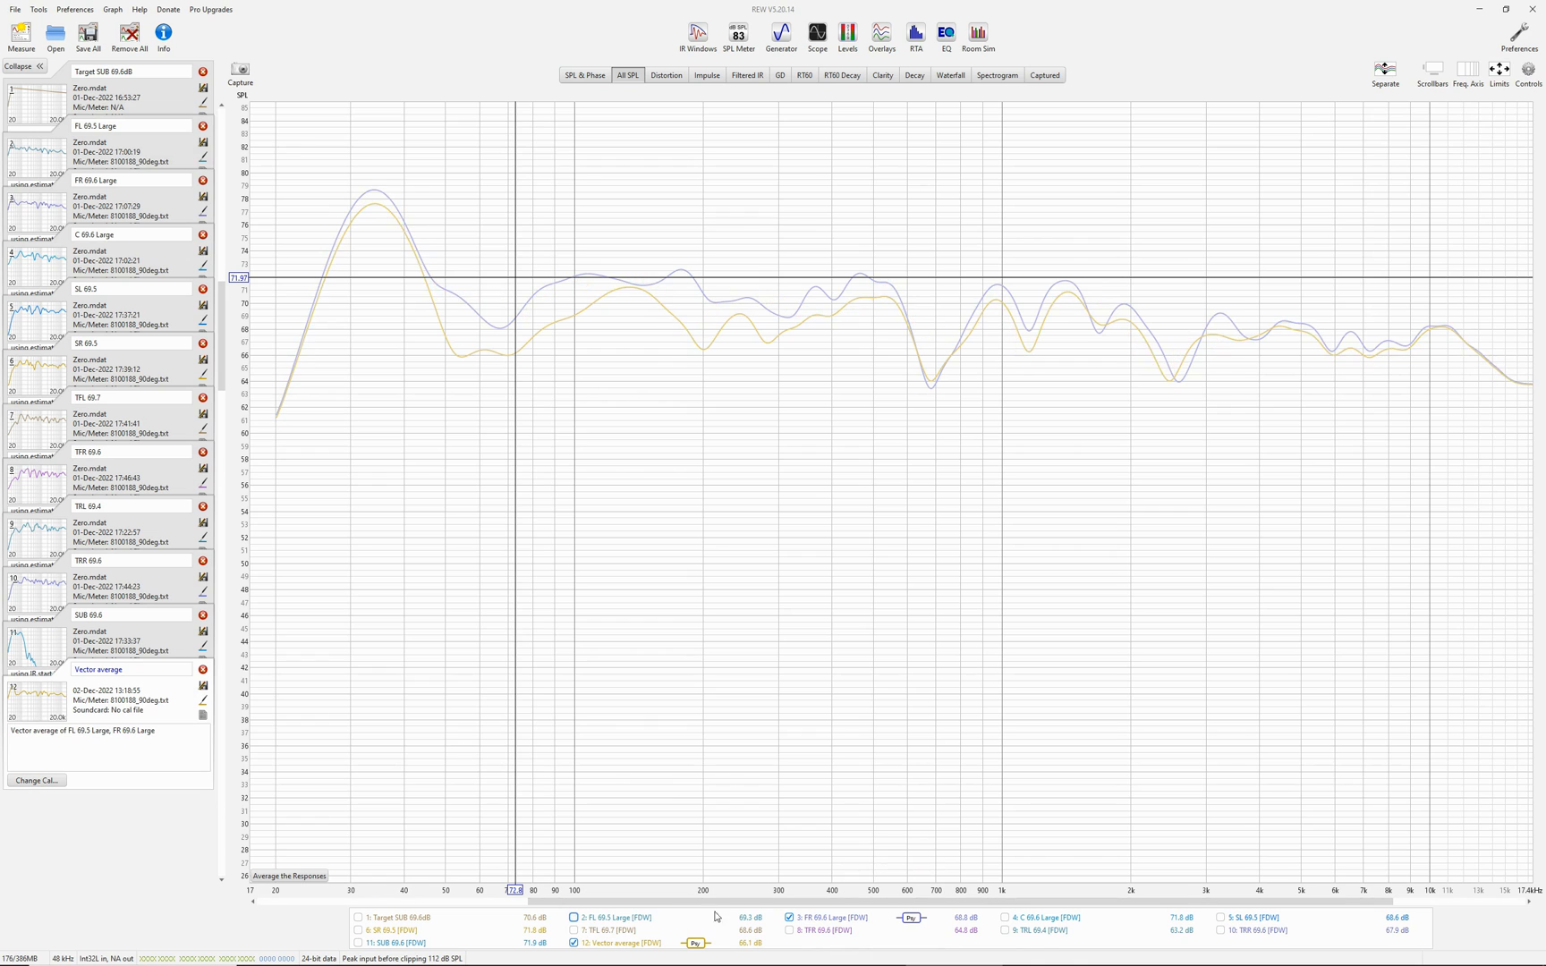
click(791, 918)
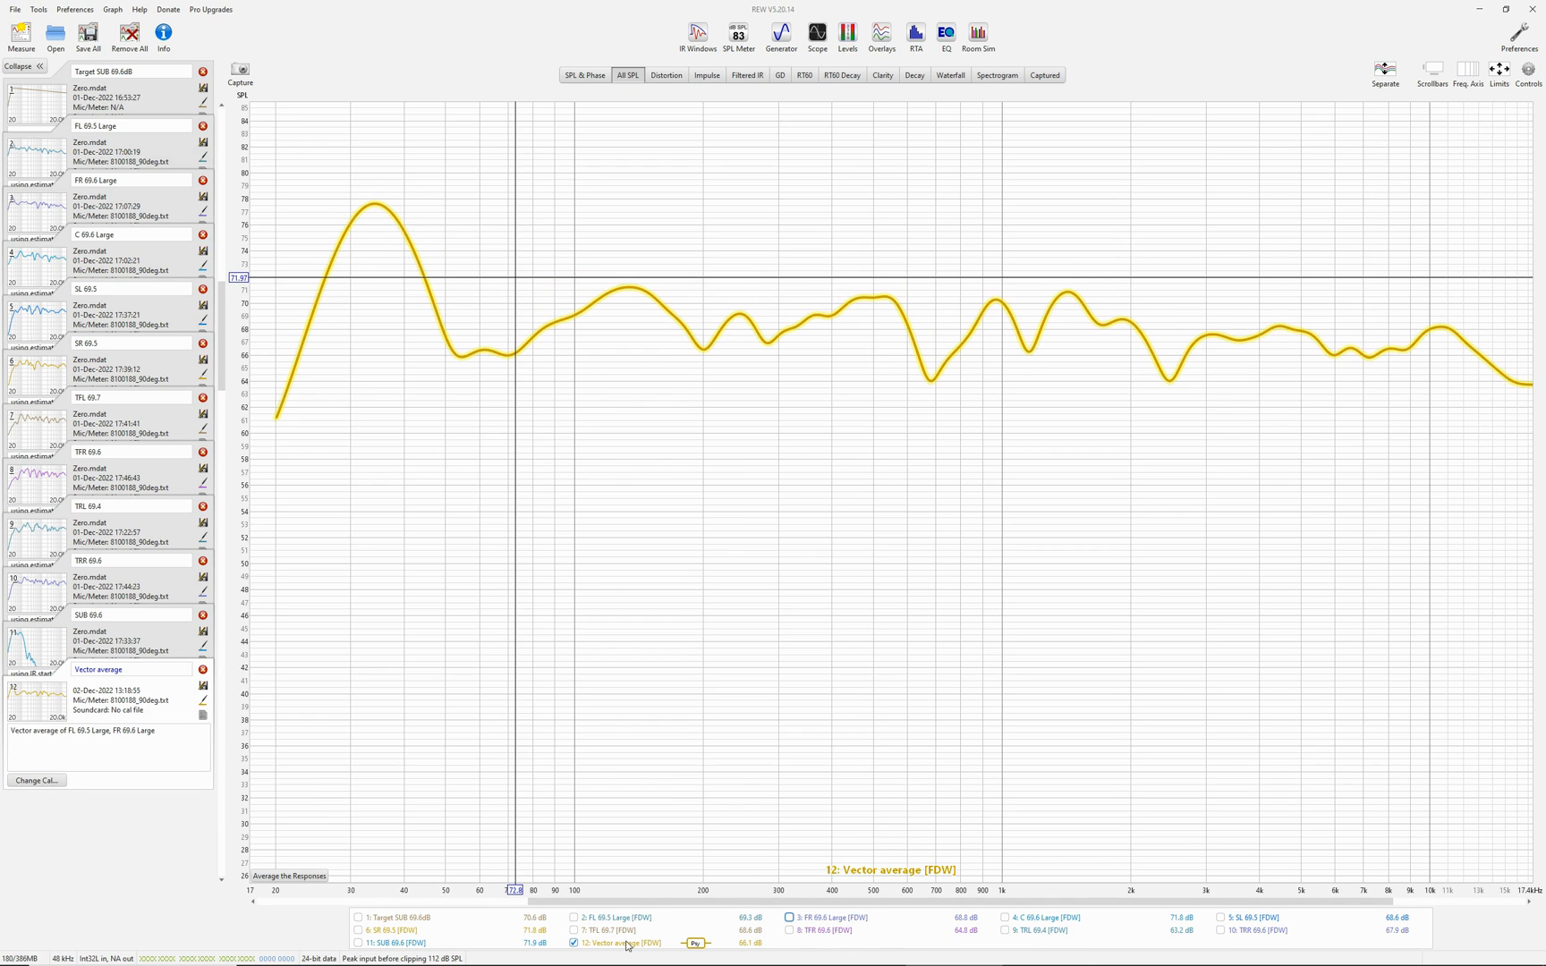
click(359, 943)
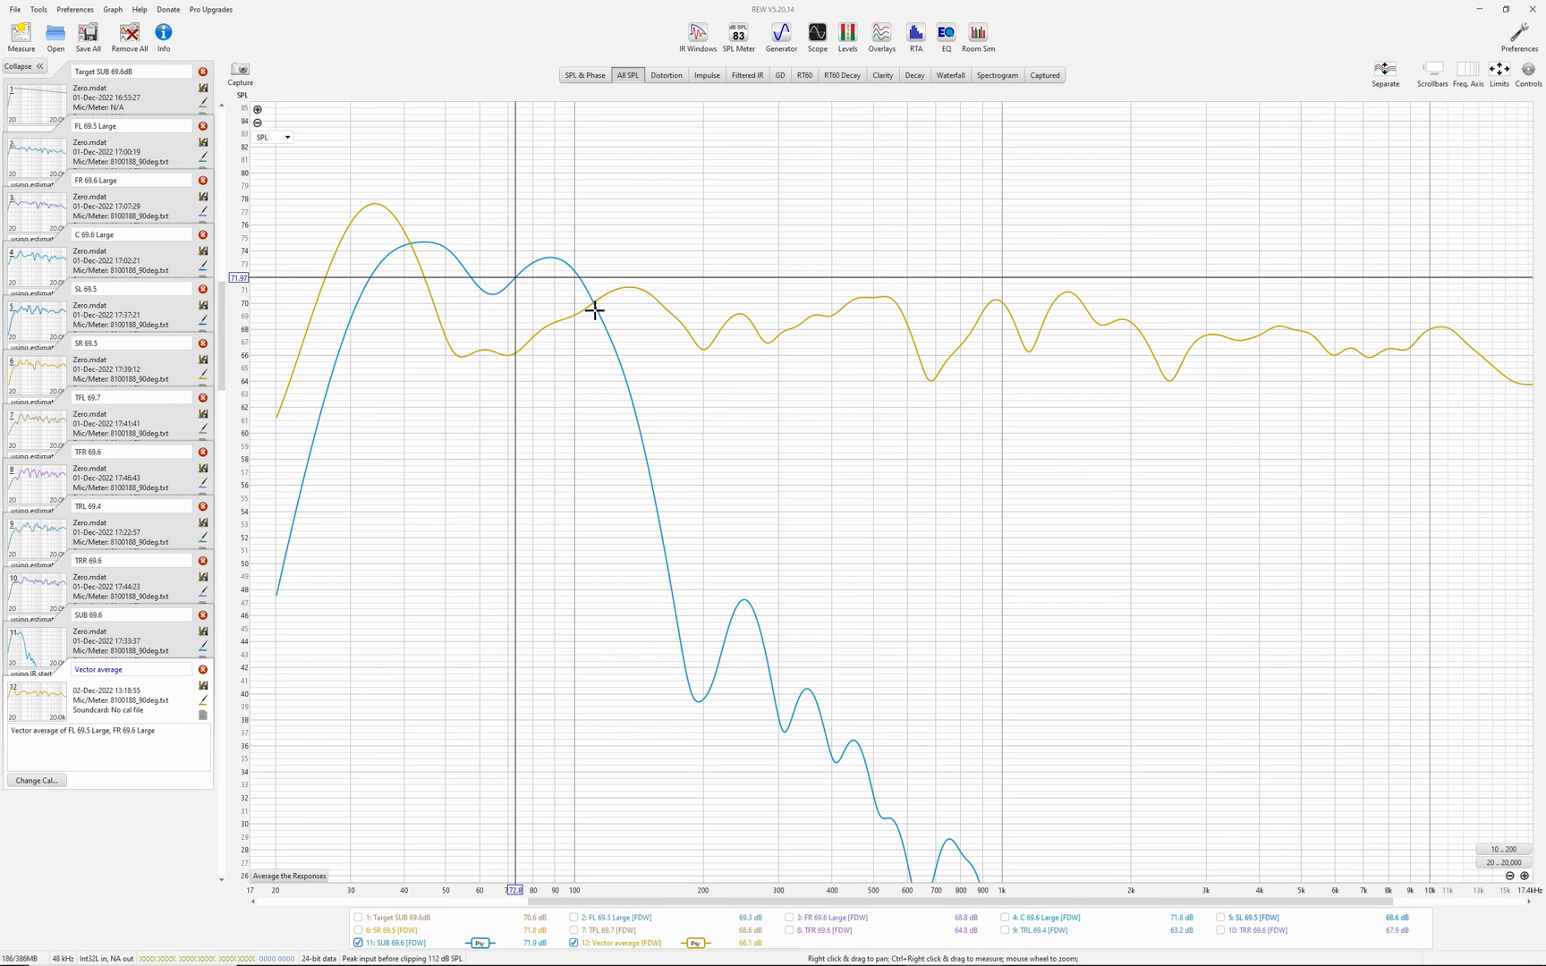
Step: Read the lower and upper points where SUB 69.6 crosses the FL/FR vector average, using the graph cursor
click(410, 244)
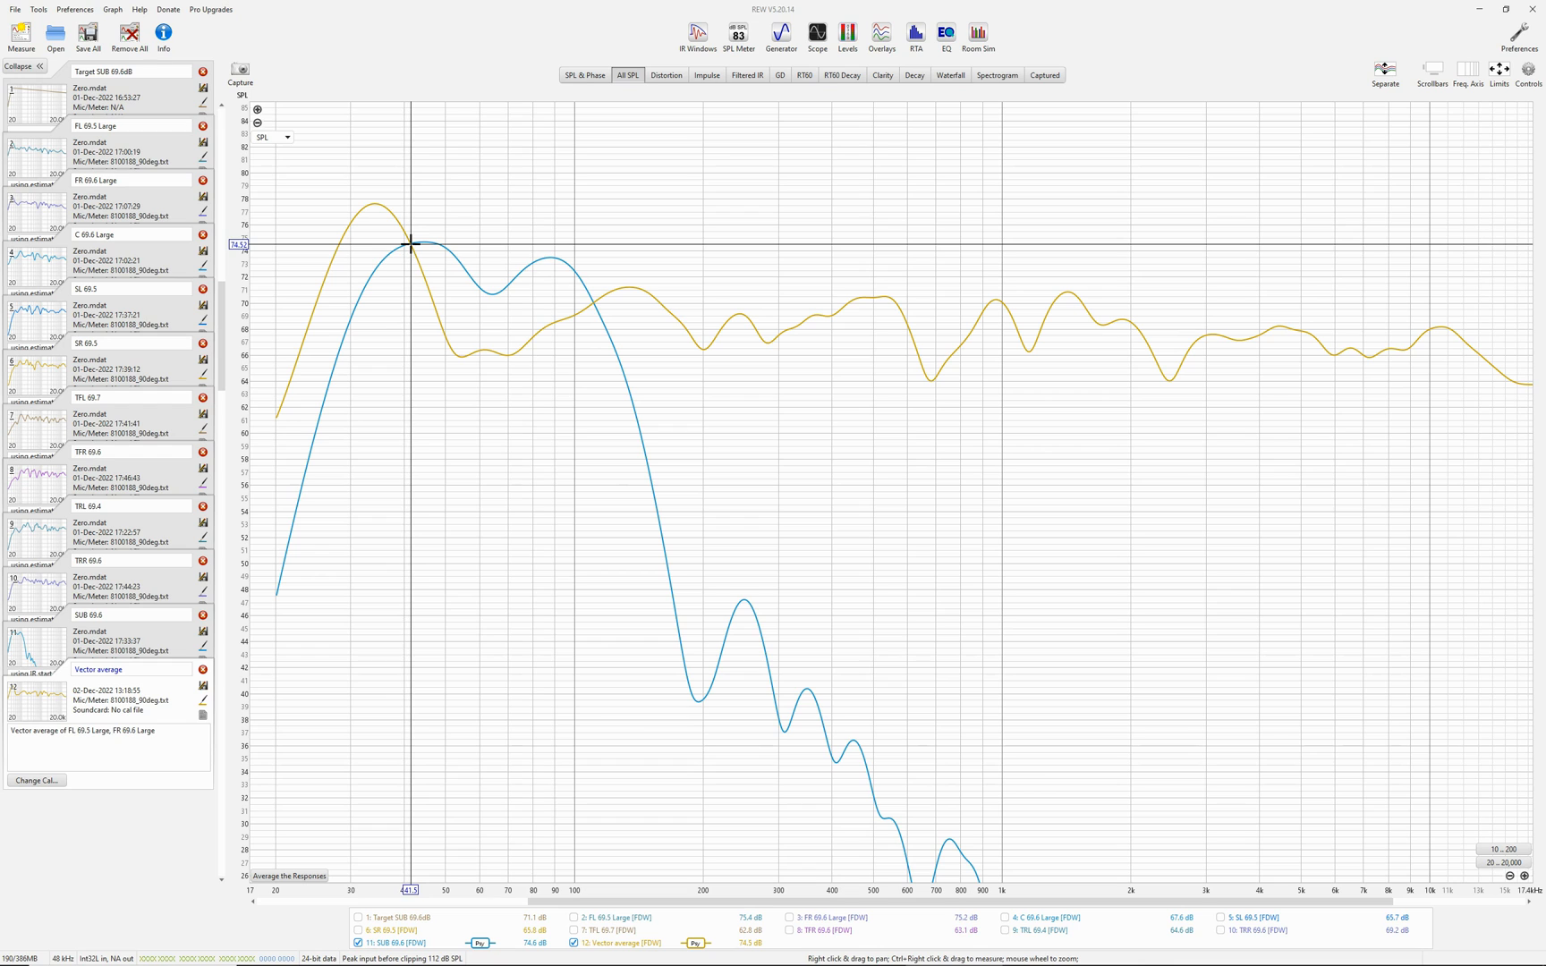
click(593, 302)
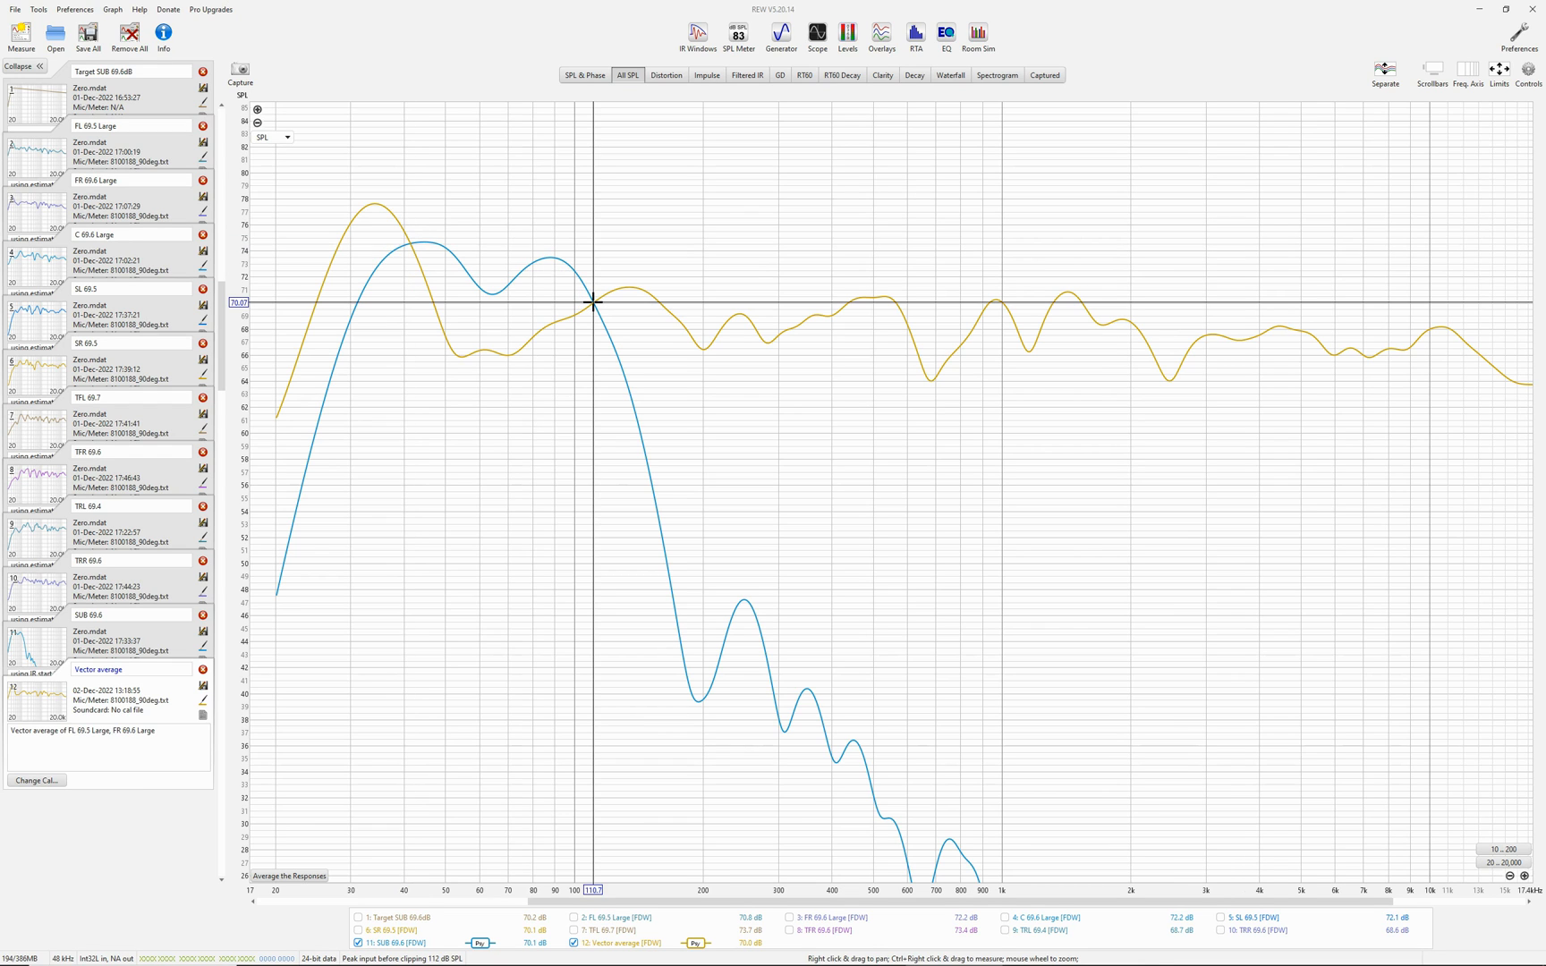
click(409, 243)
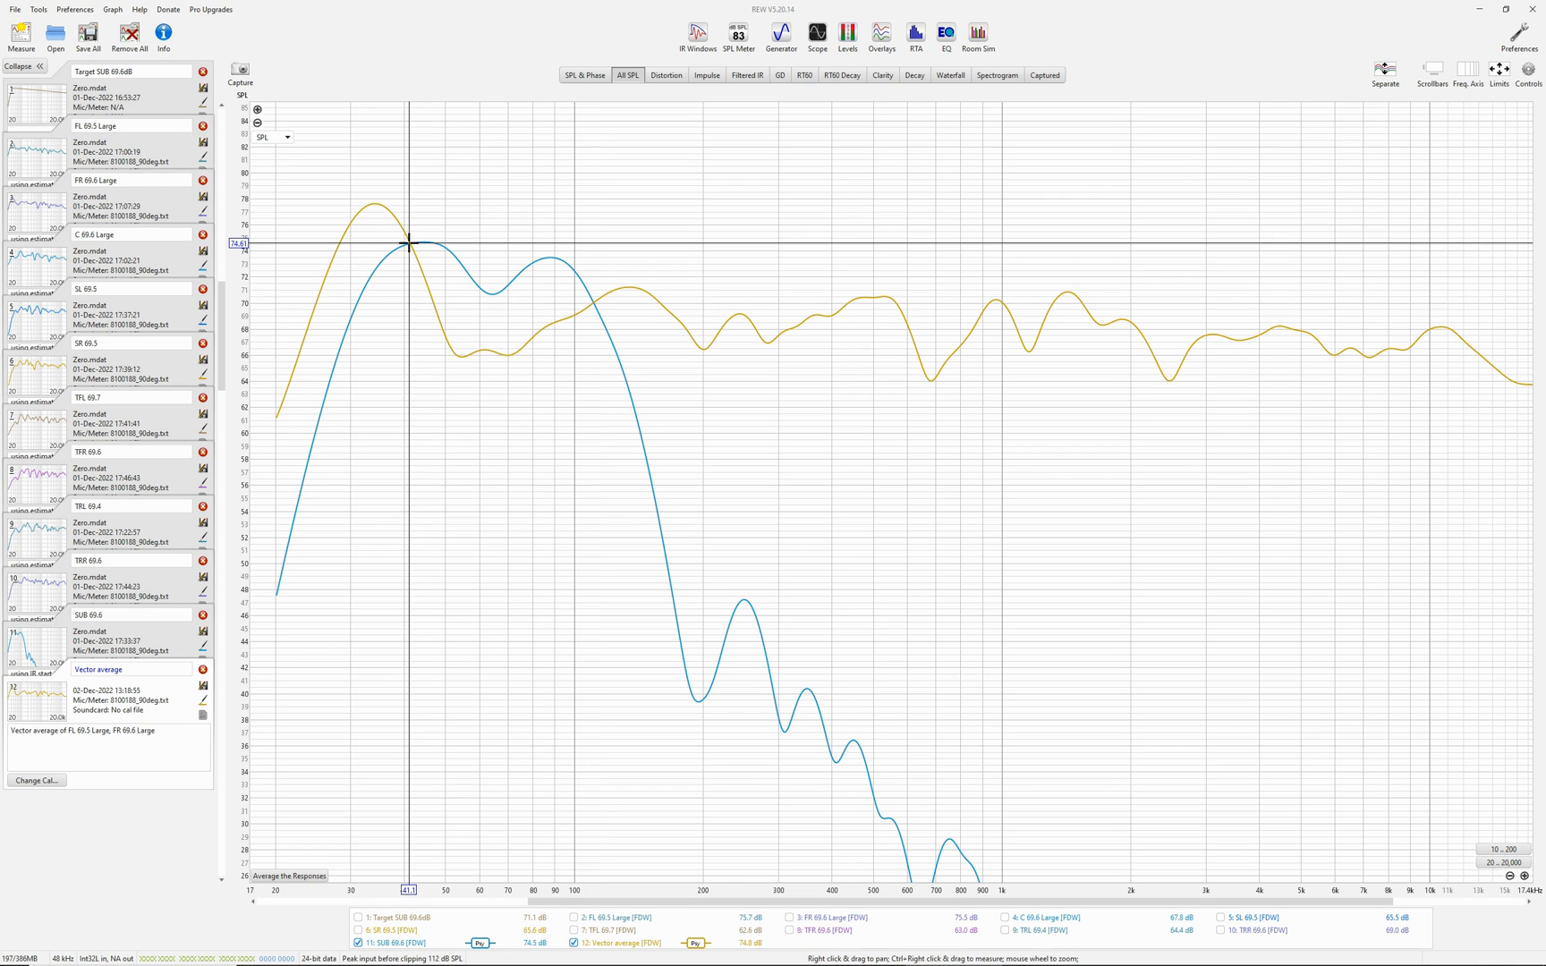
click(595, 302)
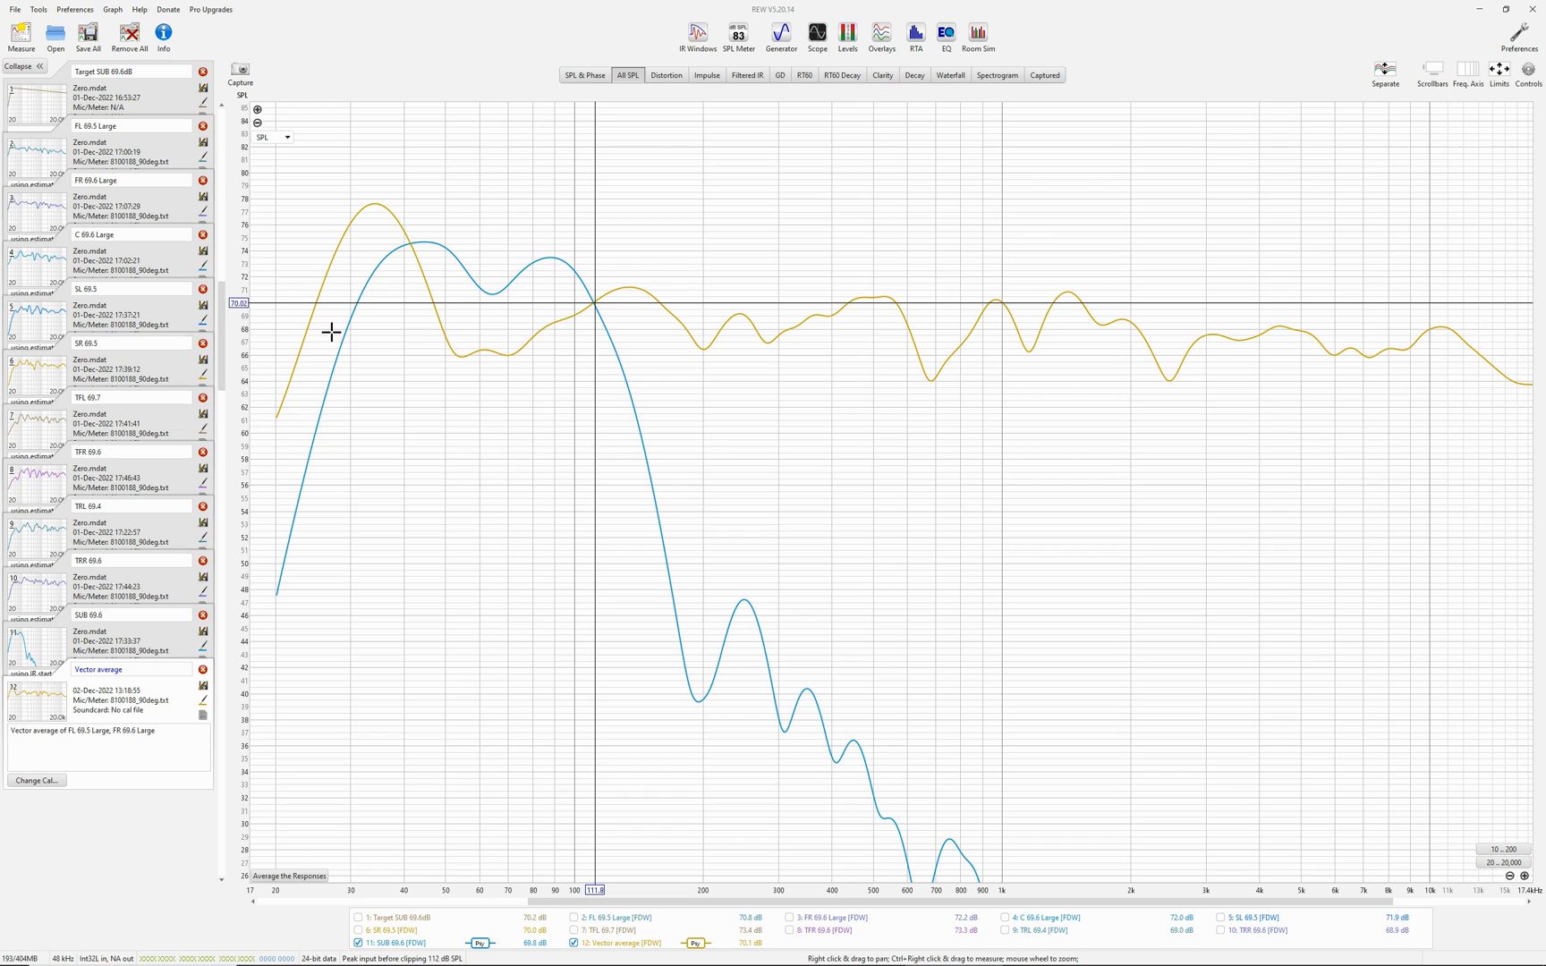
click(409, 243)
click(593, 304)
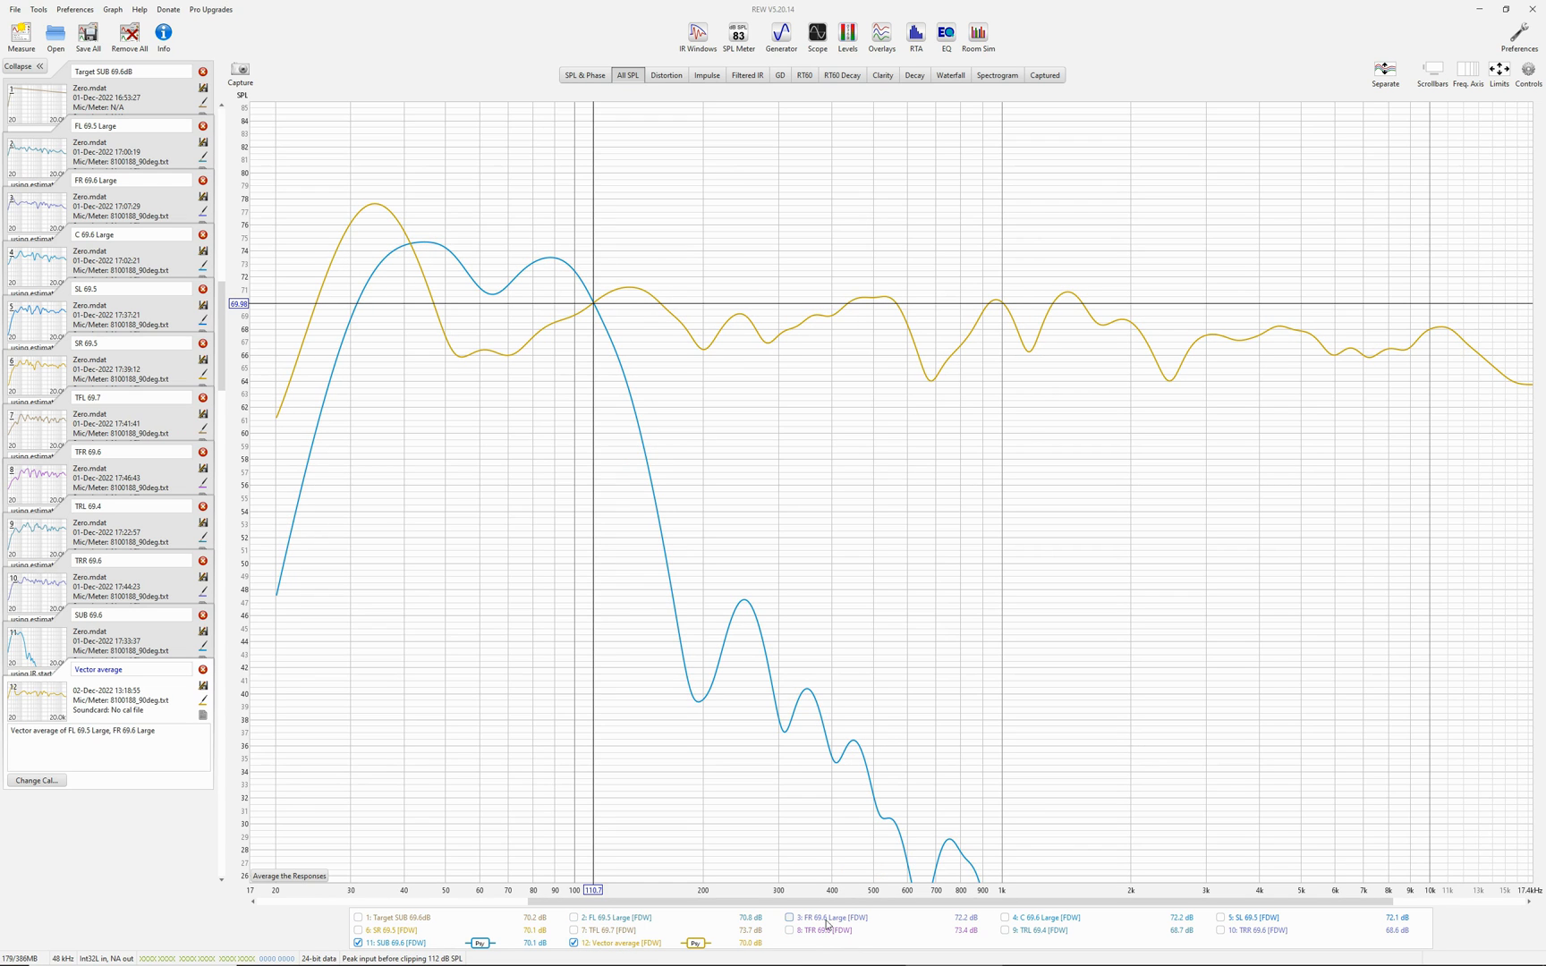
Step: Replace the displayed traces with TFL 69.7 and TFR 69.6 and create their vector average
click(574, 943)
click(358, 943)
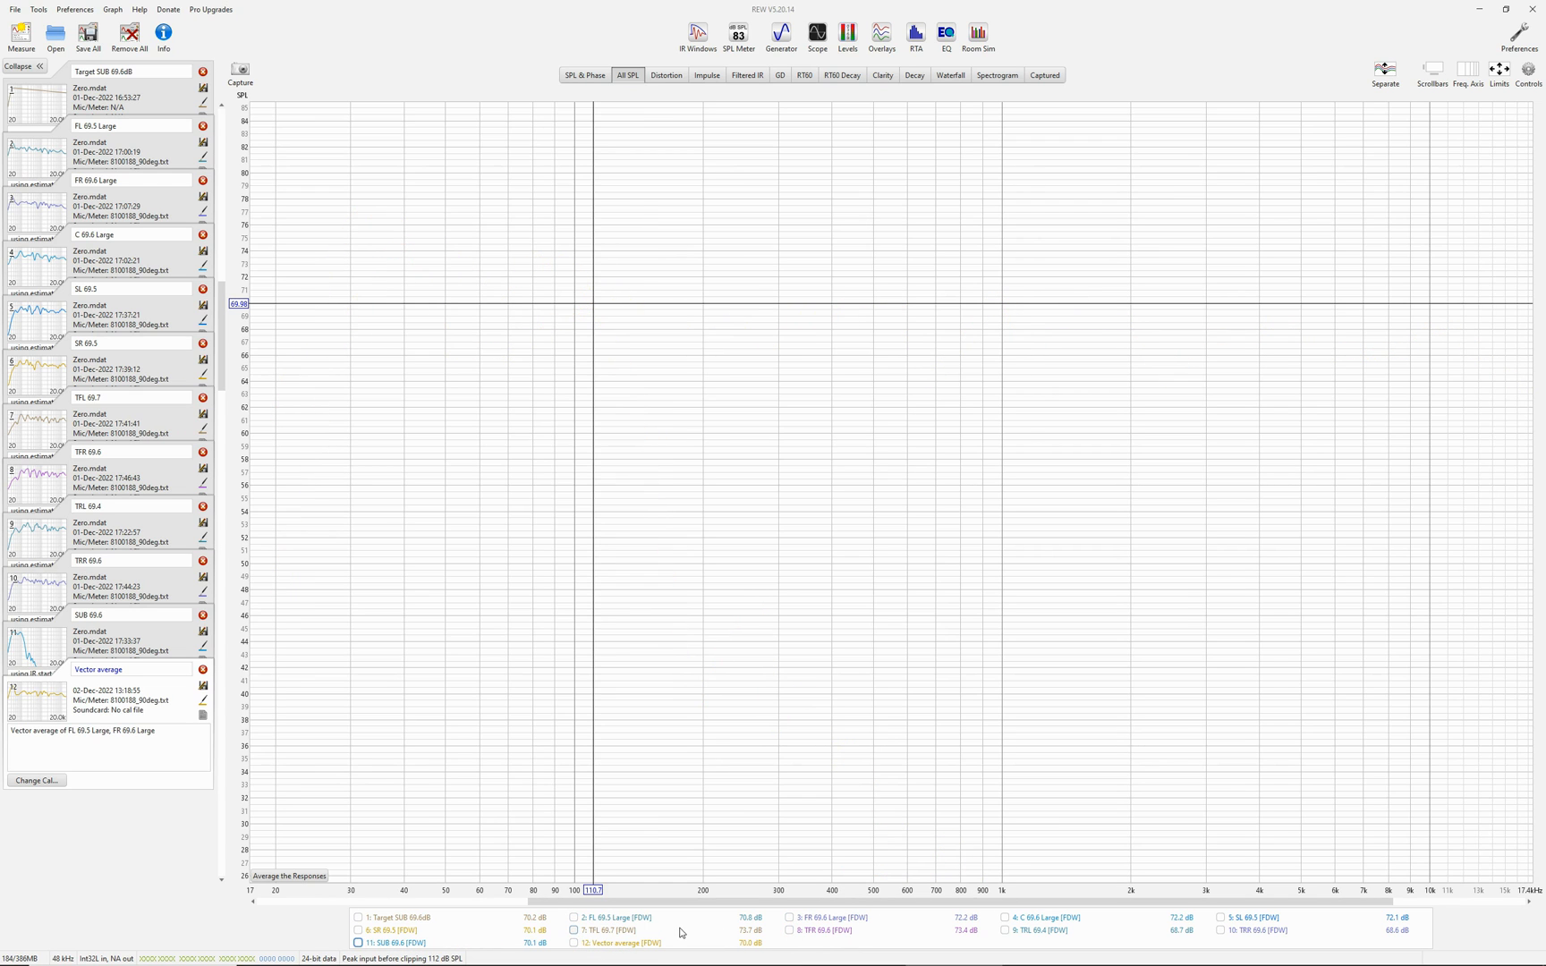
click(574, 930)
click(789, 931)
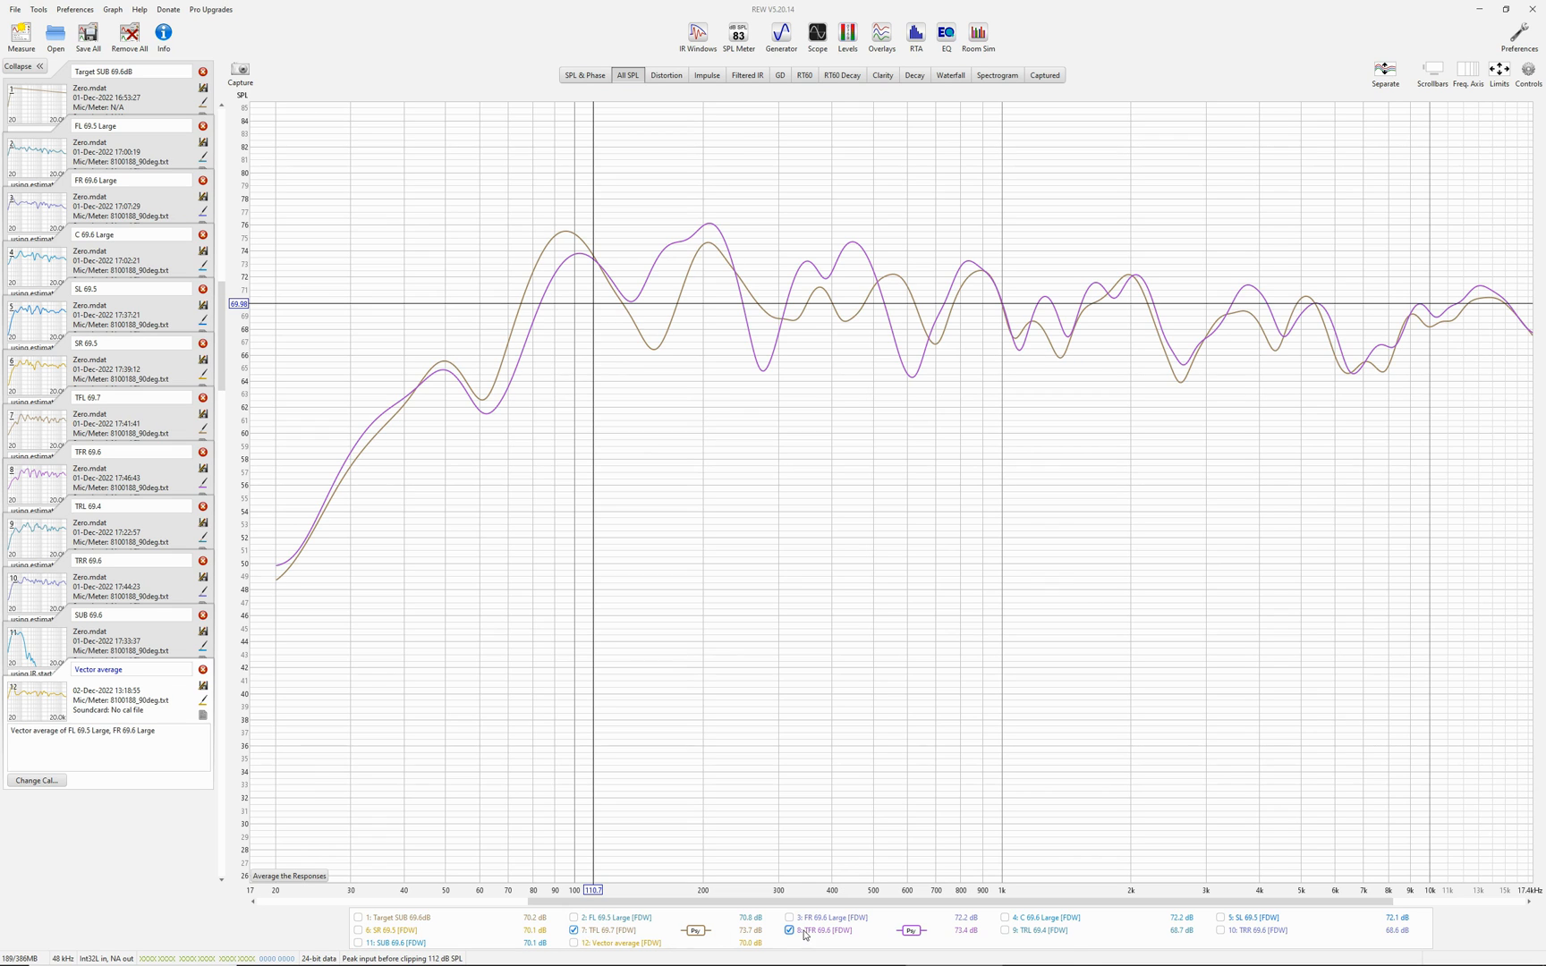
click(1528, 72)
click(1404, 233)
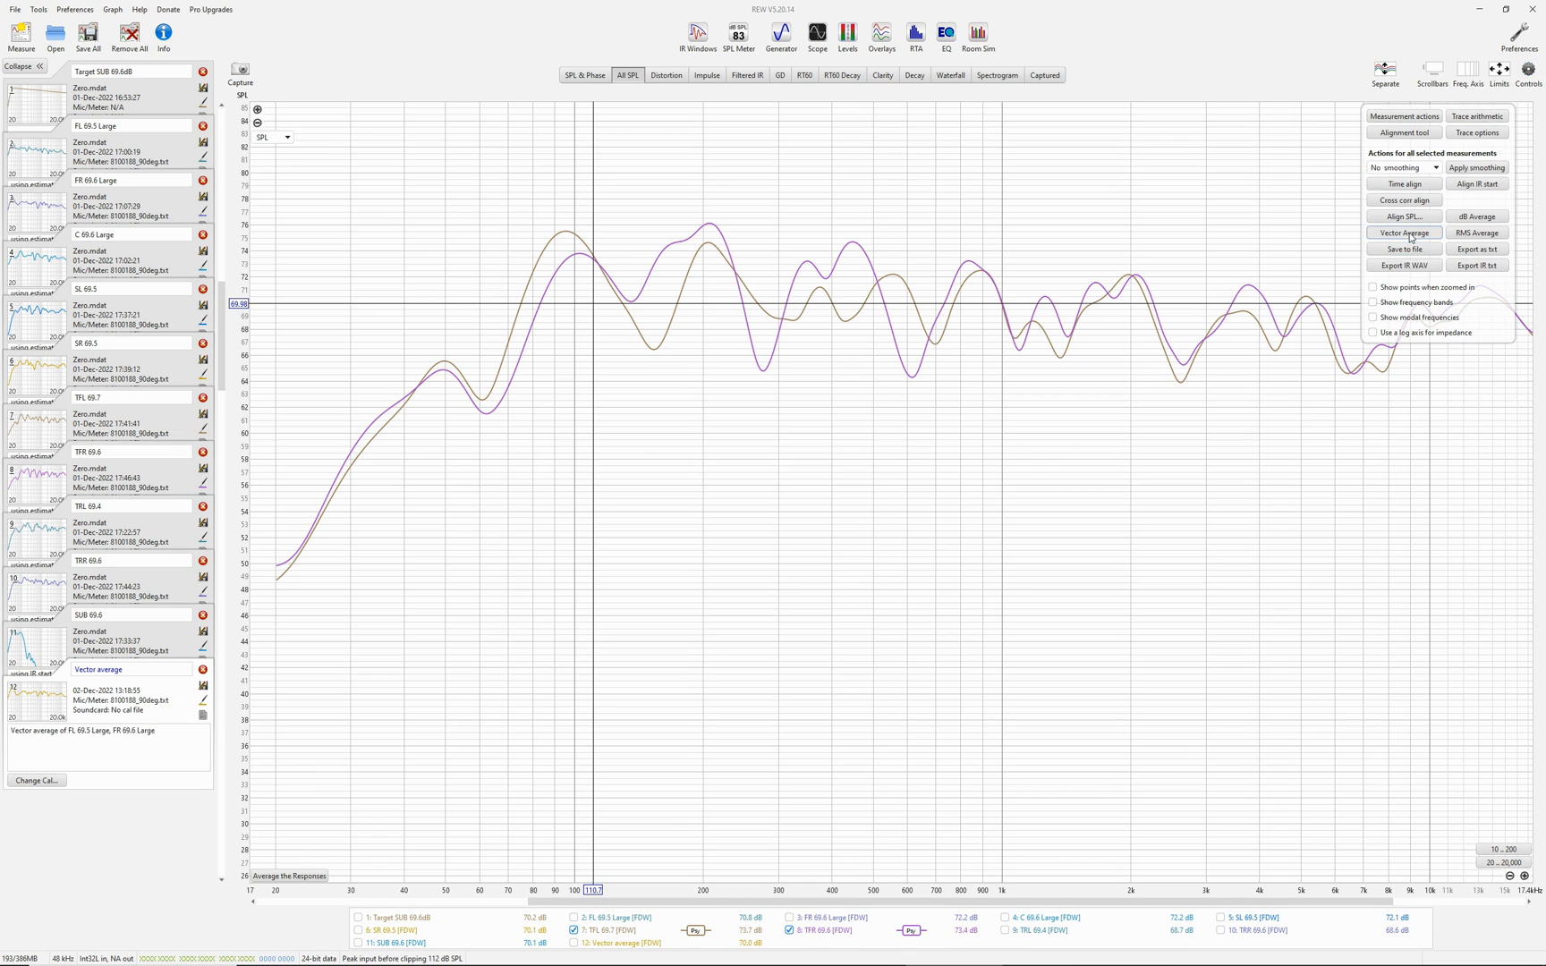
click(1529, 72)
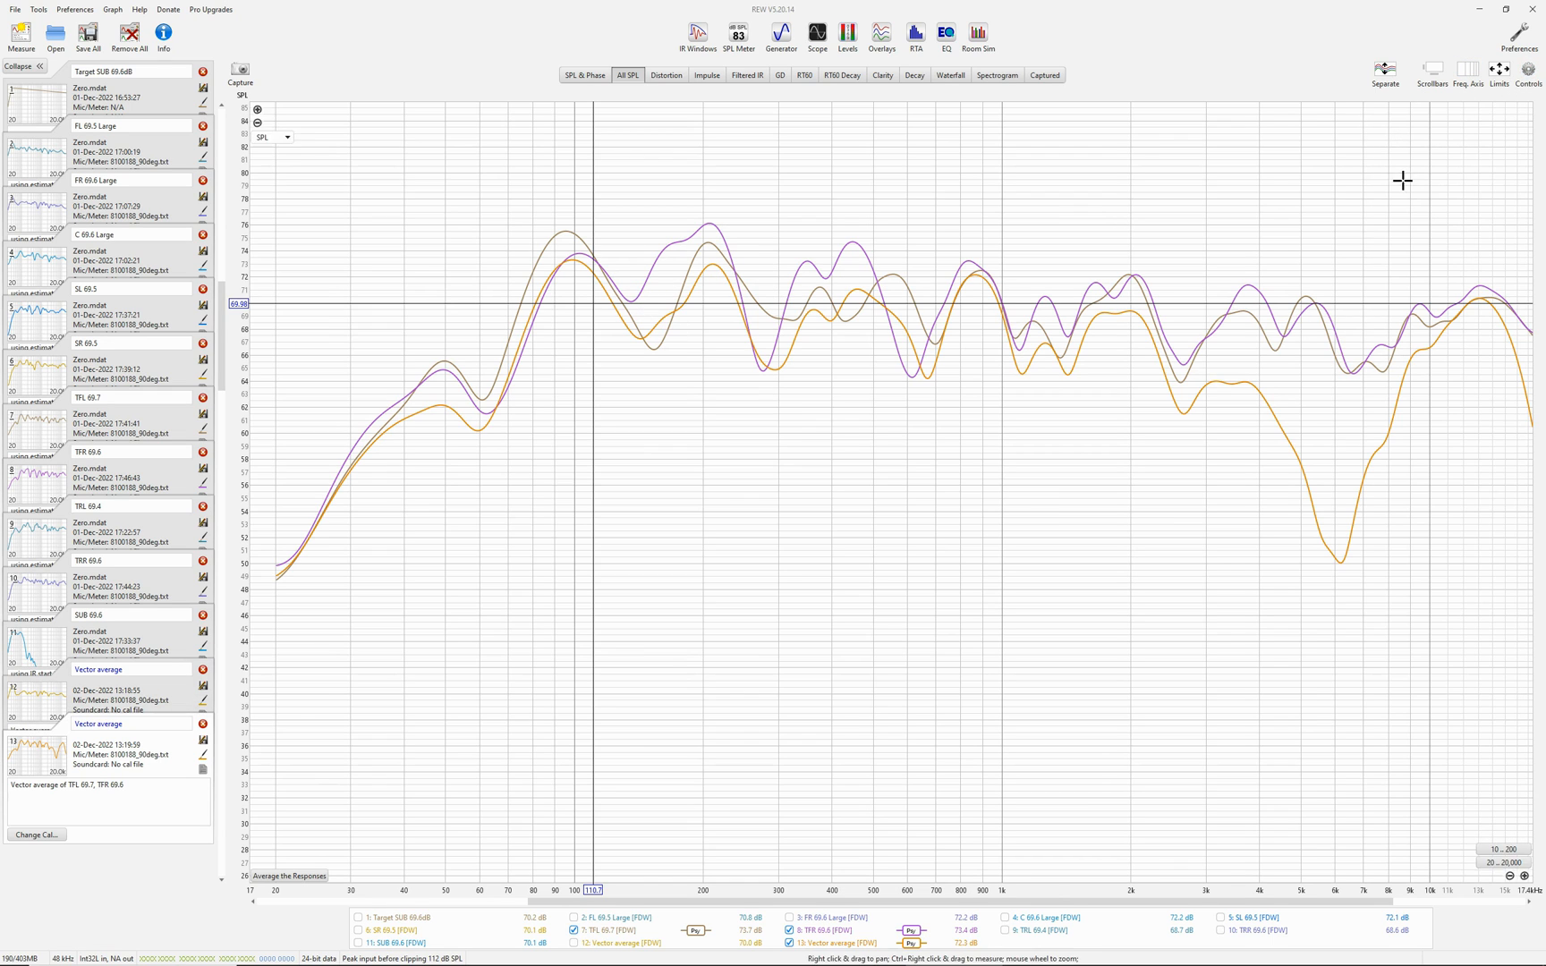
Step: Compare only the TFL/TFR vector average with SUB 69.6 and read the frequency where the two curves cross
click(586, 935)
click(836, 935)
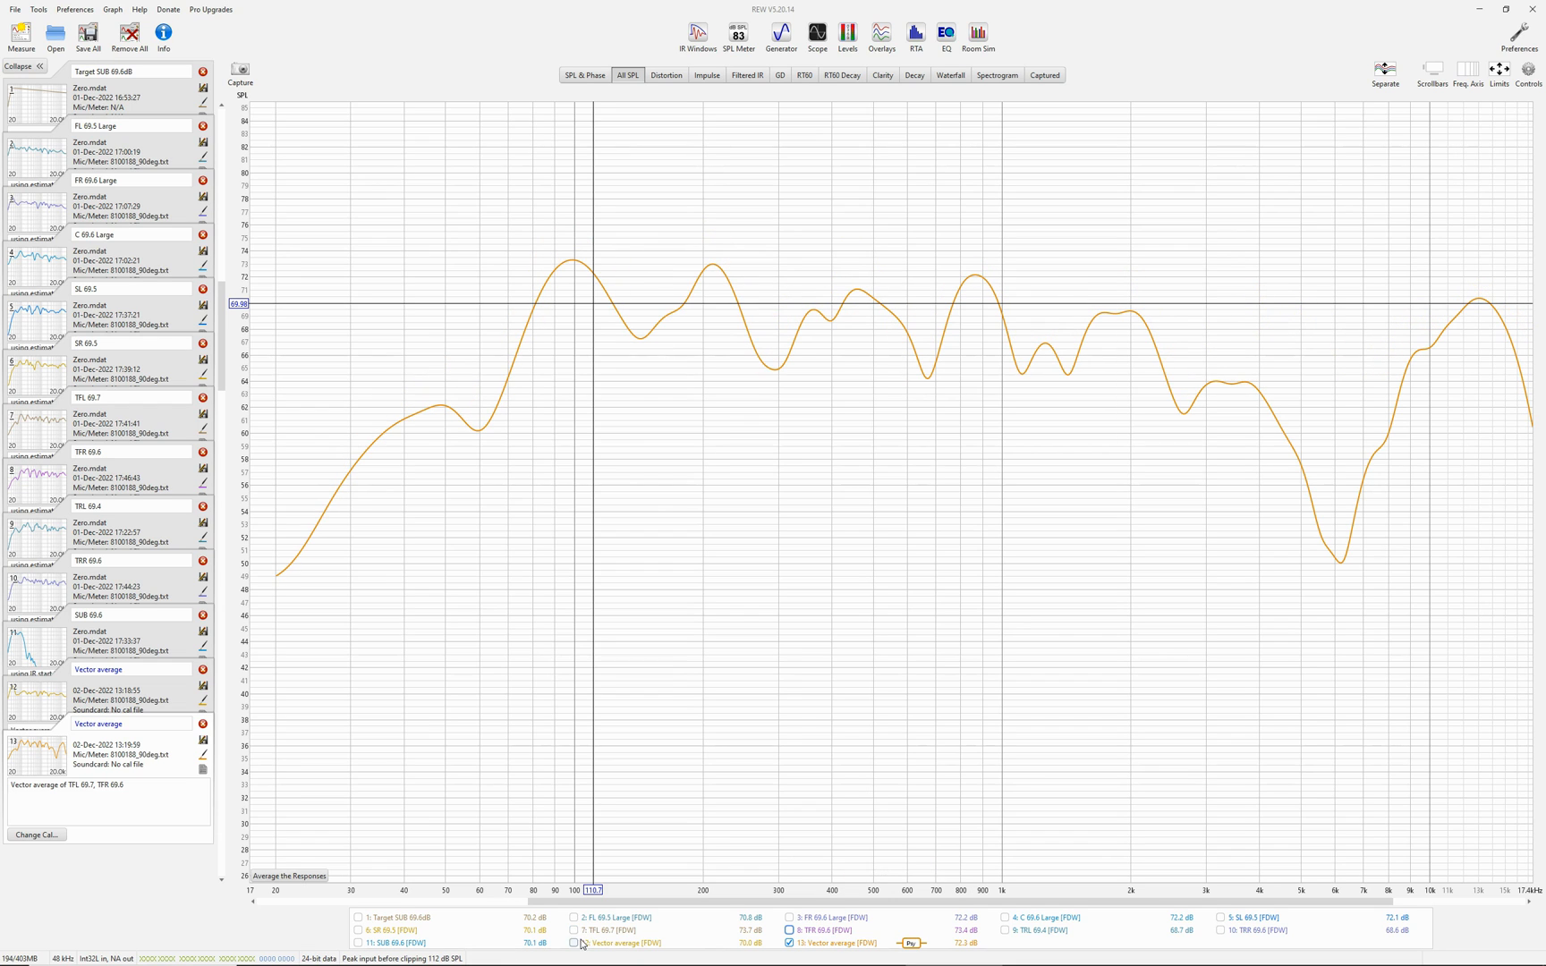
click(392, 945)
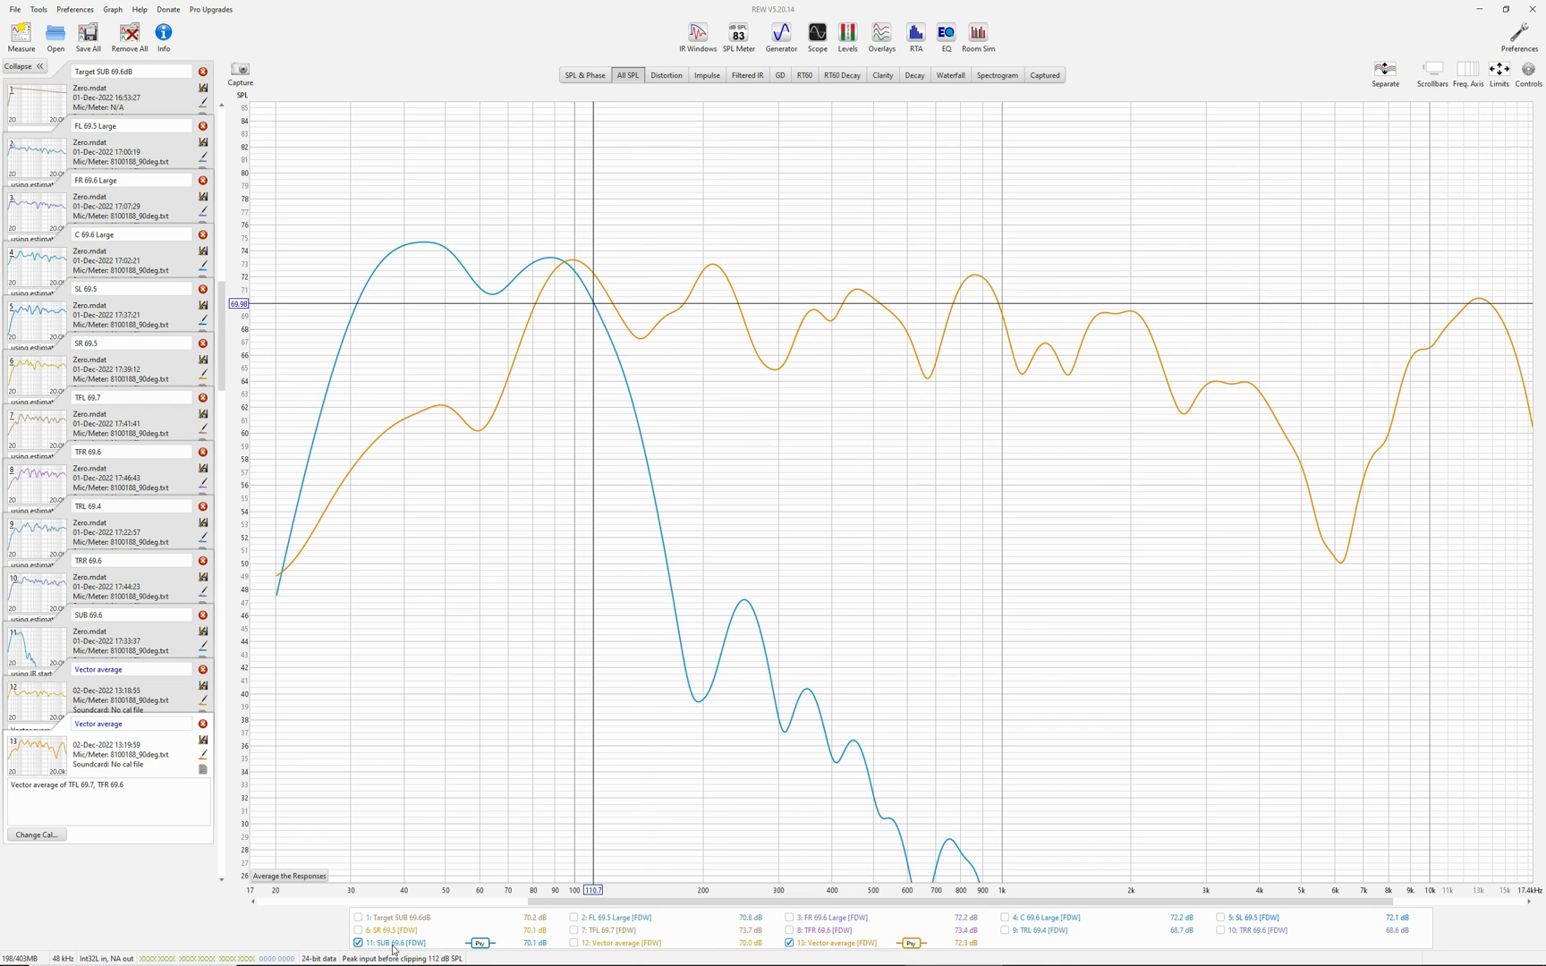
click(565, 262)
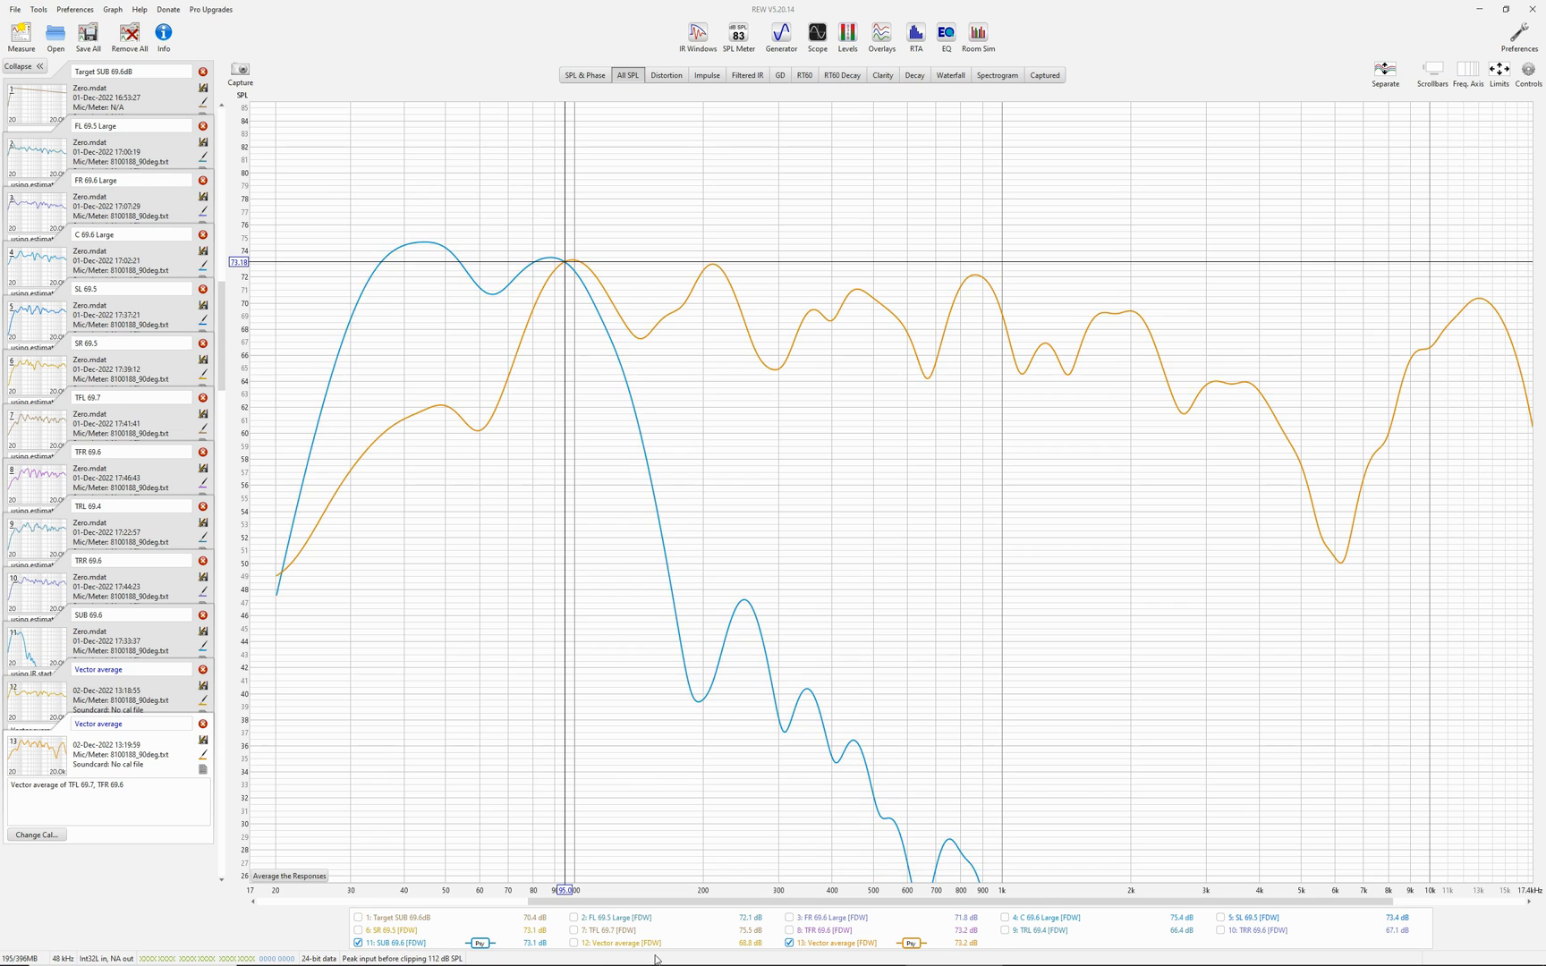
Step: Swap the vector average for C 69.6 Large and read where it crosses SUB 69.6 at the upper crossing
click(819, 947)
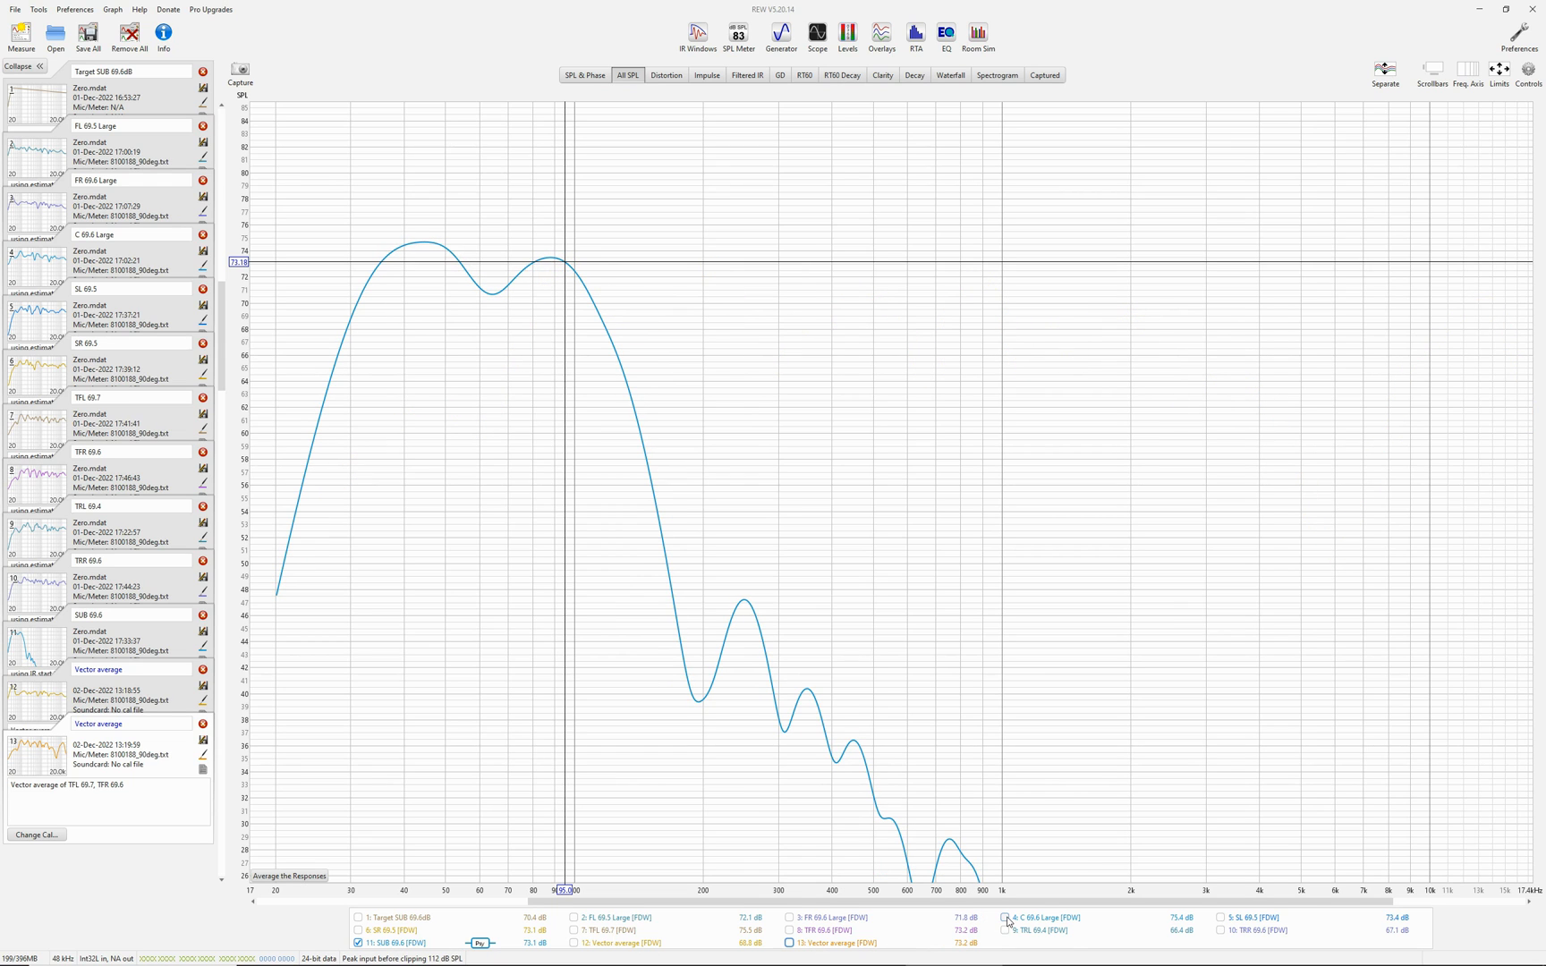
click(1005, 917)
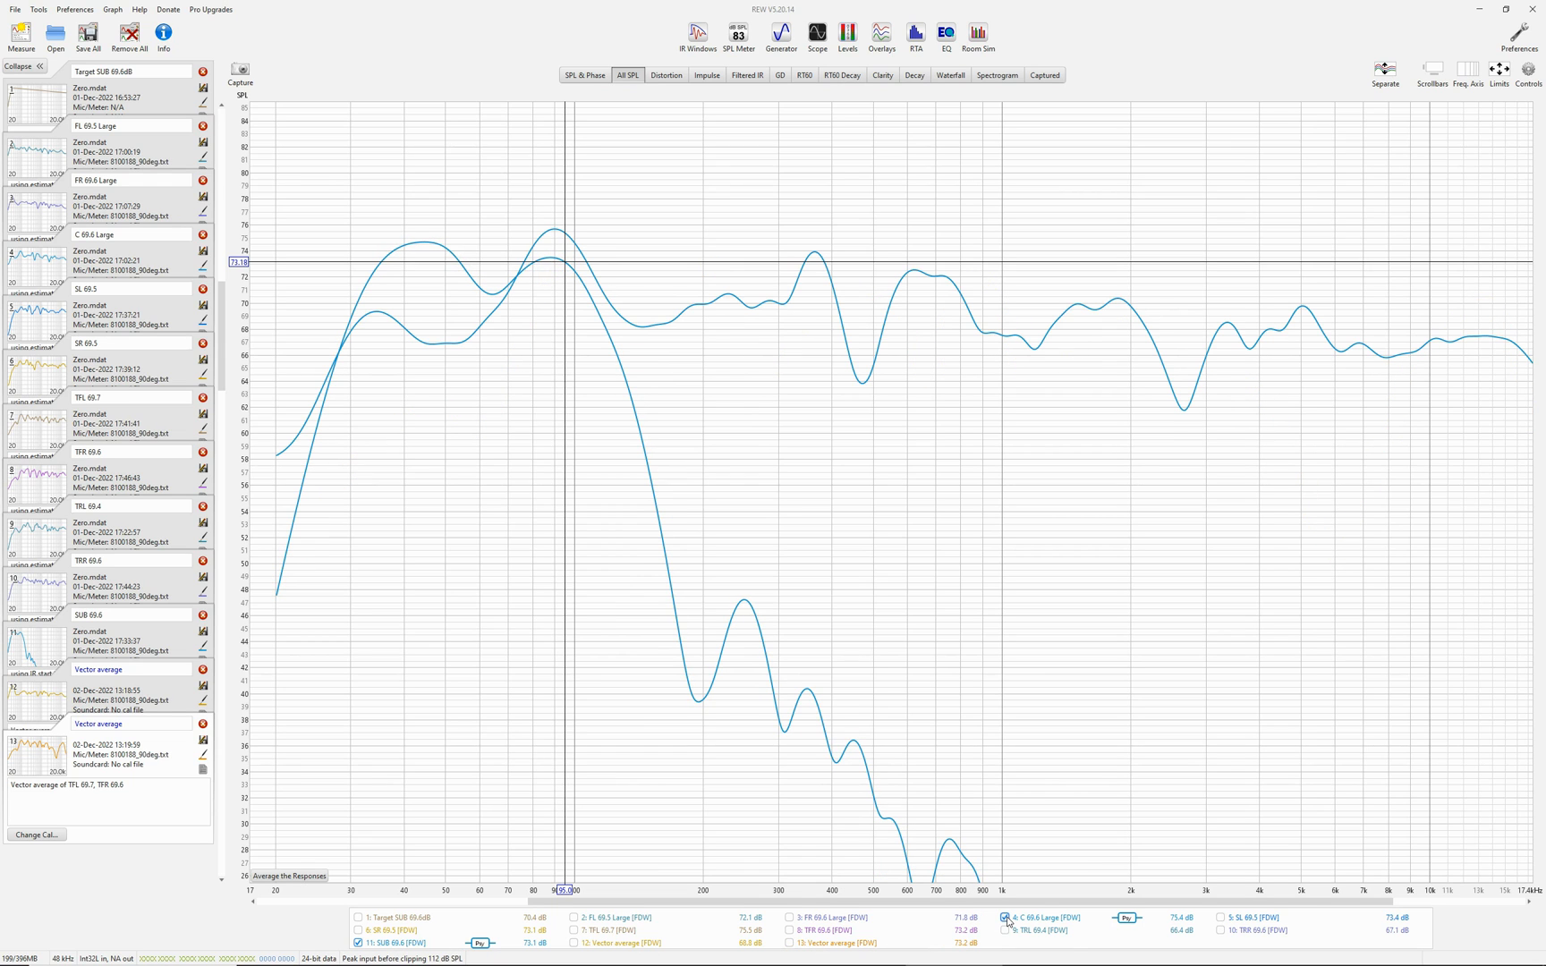
click(517, 276)
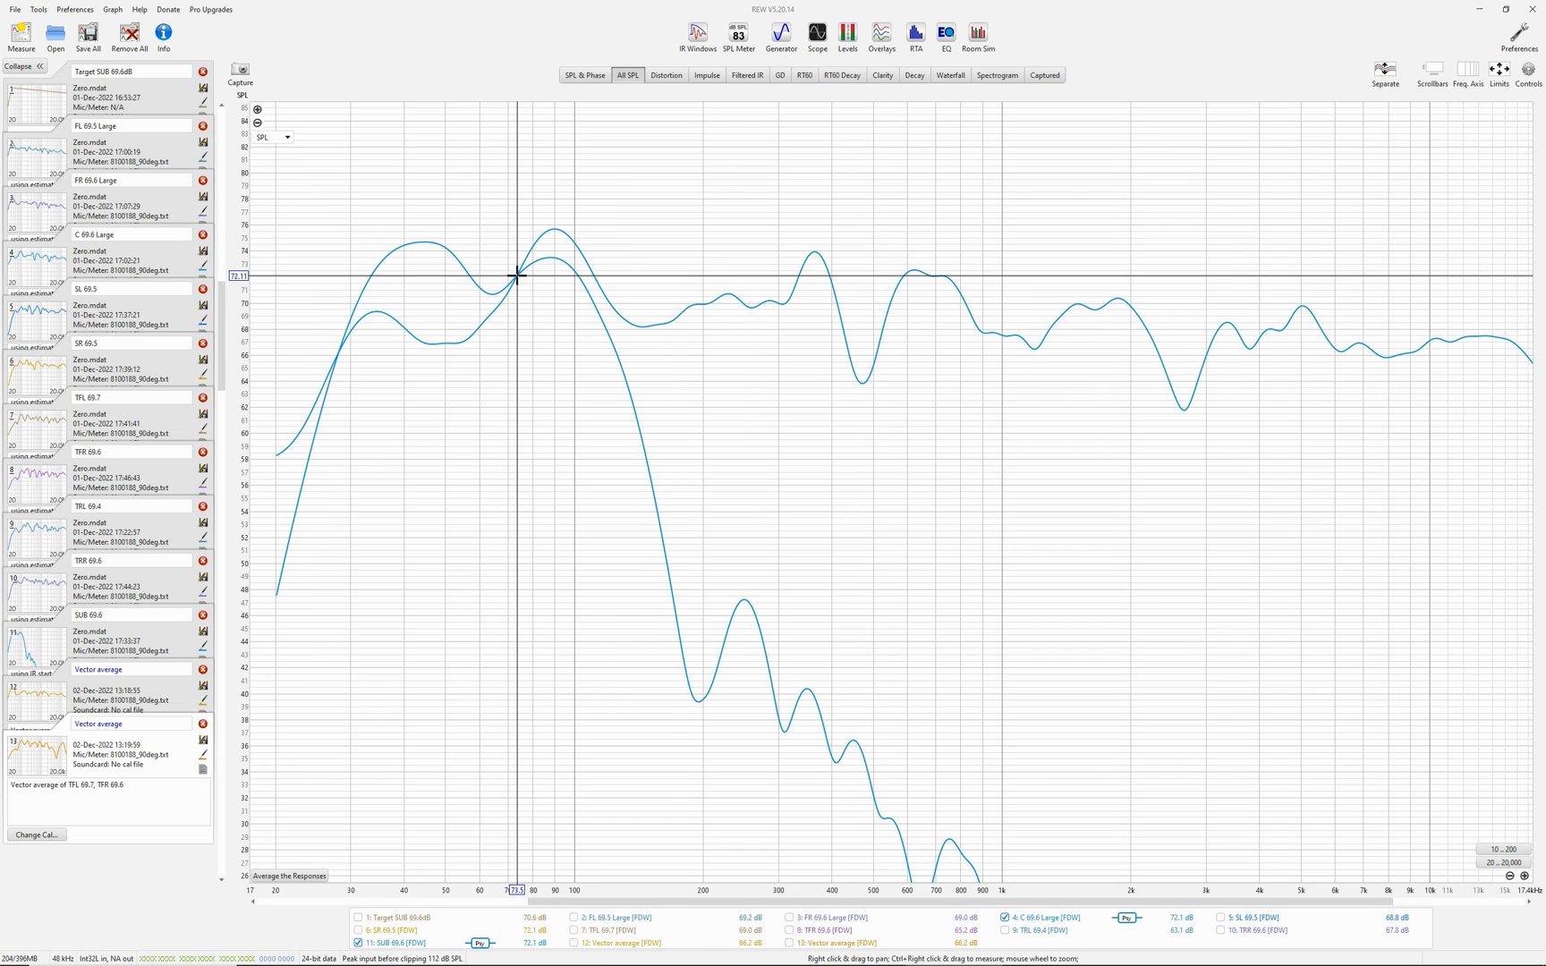